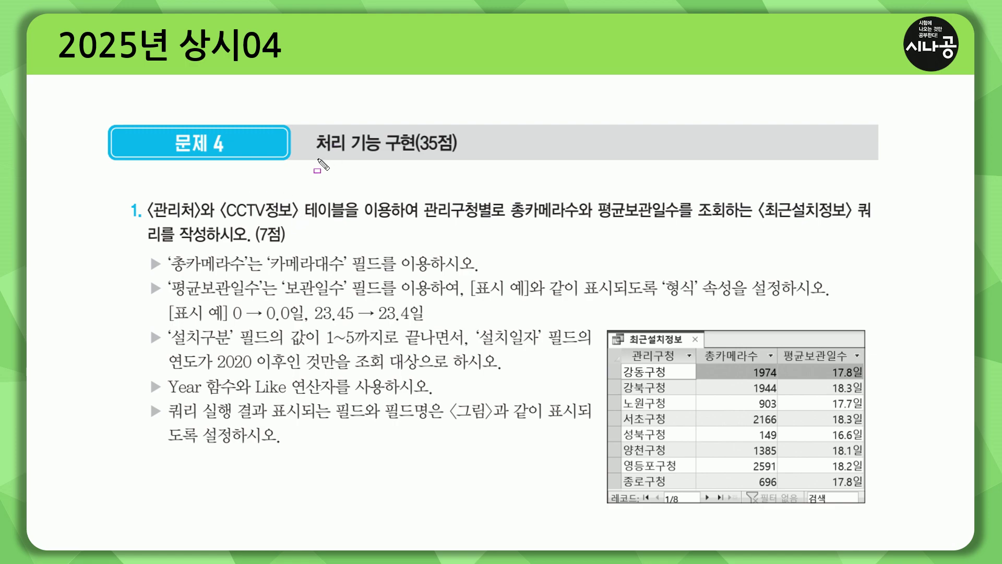
pyautogui.moveTo(314, 152); pyautogui.dragTo(461, 153)
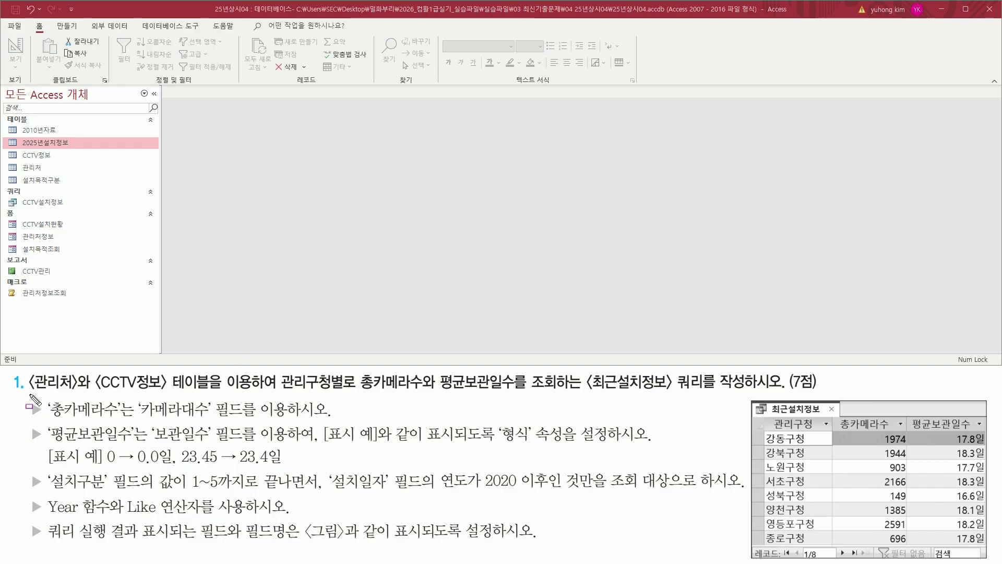
pyautogui.moveTo(30, 392)
pyautogui.mouseDown()
pyautogui.moveTo(258, 394)
pyautogui.moveTo(258, 372)
pyautogui.moveTo(347, 391)
pyautogui.moveTo(358, 372)
pyautogui.moveTo(364, 389)
pyautogui.moveTo(515, 395)
pyautogui.mouseUp()
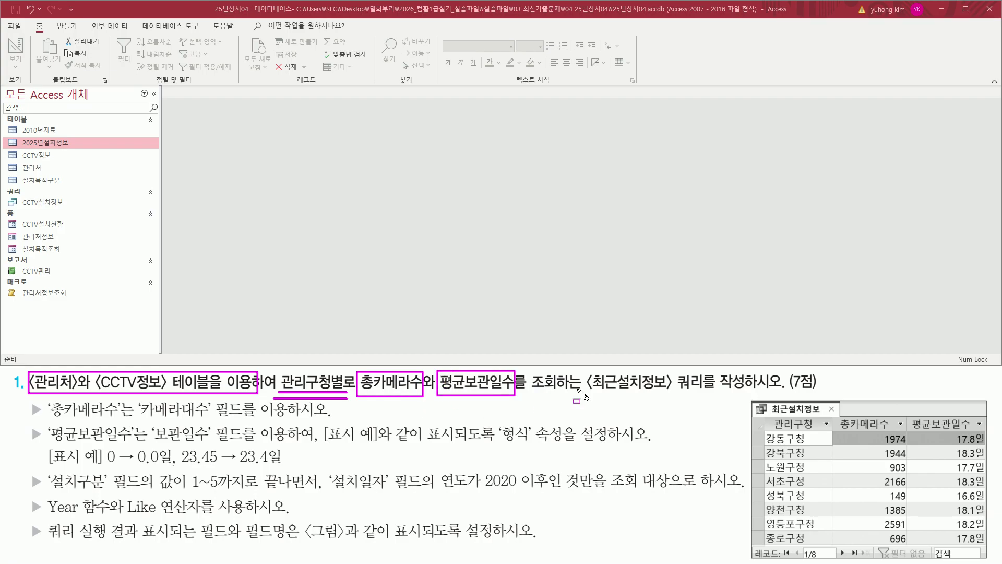
pyautogui.moveTo(585, 393); pyautogui.dragTo(752, 394)
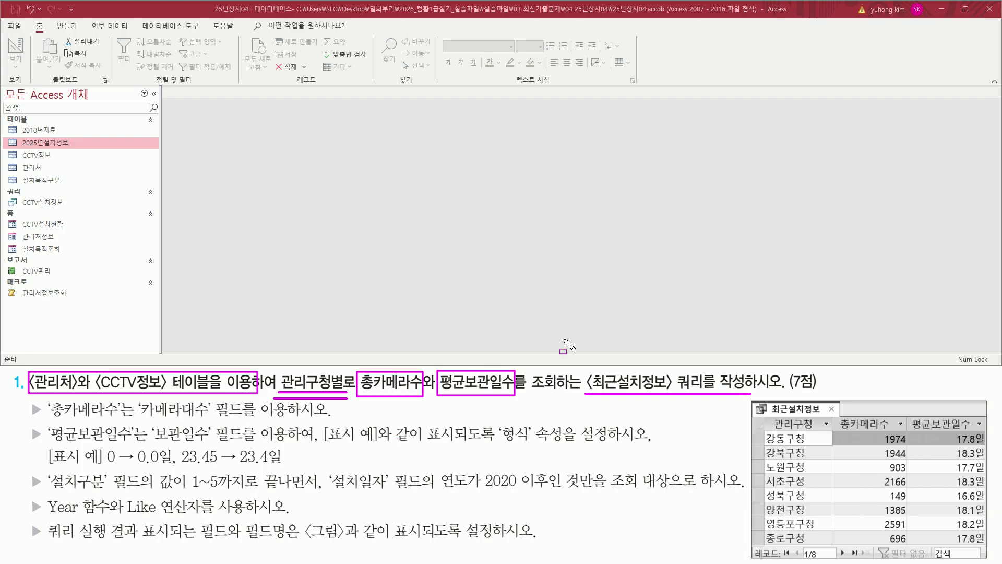
pyautogui.moveTo(763, 415); pyautogui.dragTo(987, 560)
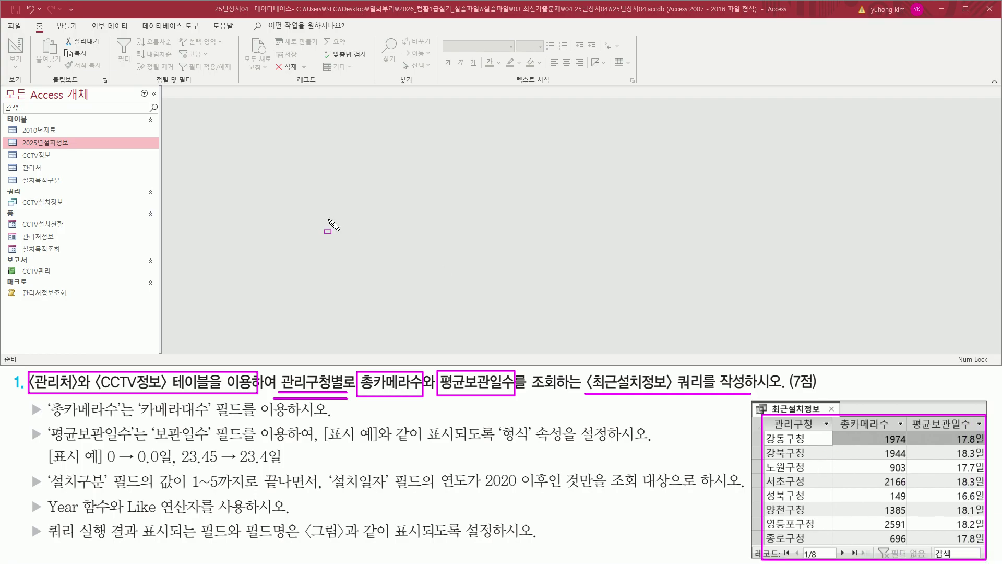
pyautogui.press('Escape')
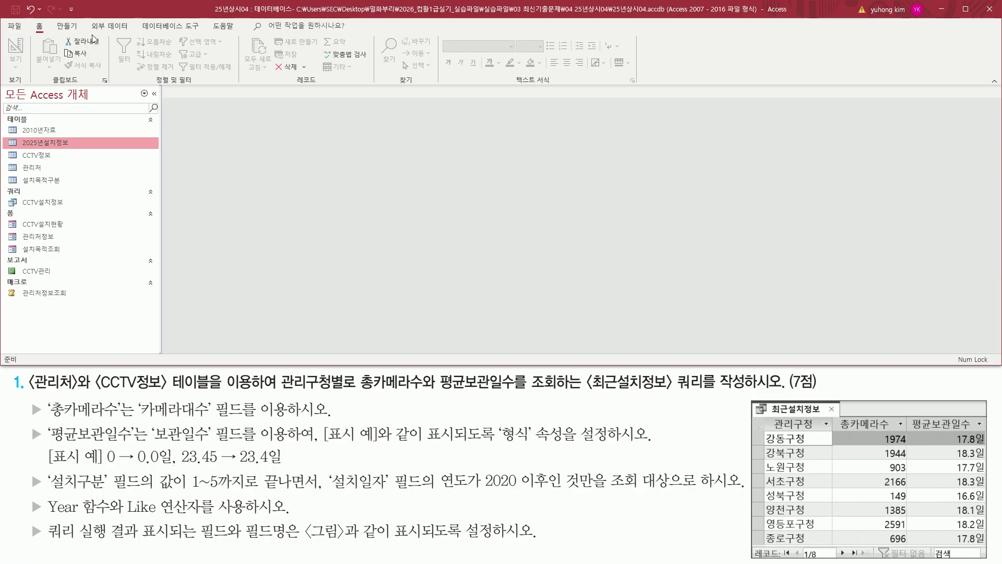
# - Create a new query in design view
pyautogui.click(72, 30)
pyautogui.moveTo(50, 20); pyautogui.dragTo(91, 35)
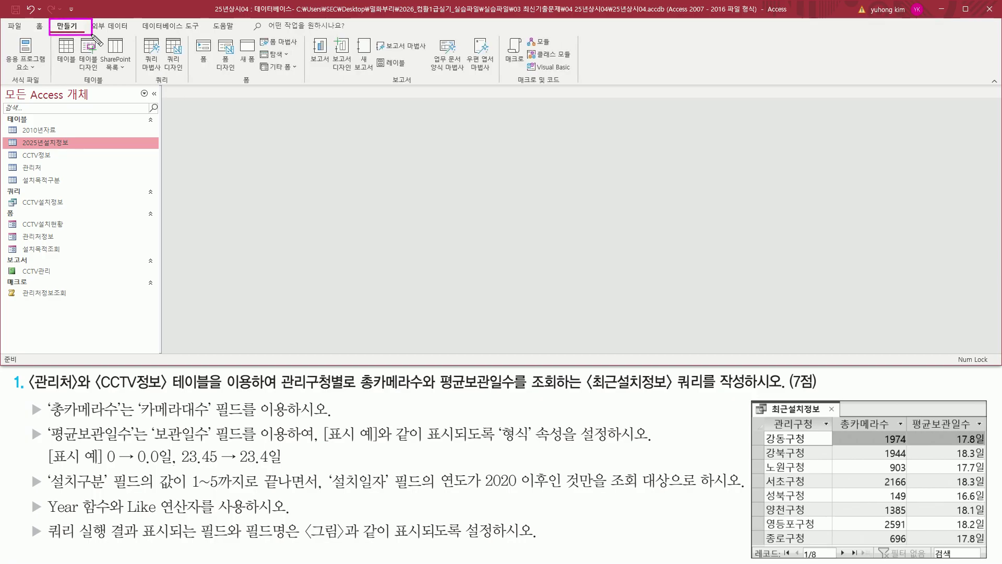
pyautogui.moveTo(153, 81); pyautogui.dragTo(180, 81)
pyautogui.moveTo(162, 36); pyautogui.dragTo(197, 85)
pyautogui.press('Escape')
pyautogui.click(174, 55)
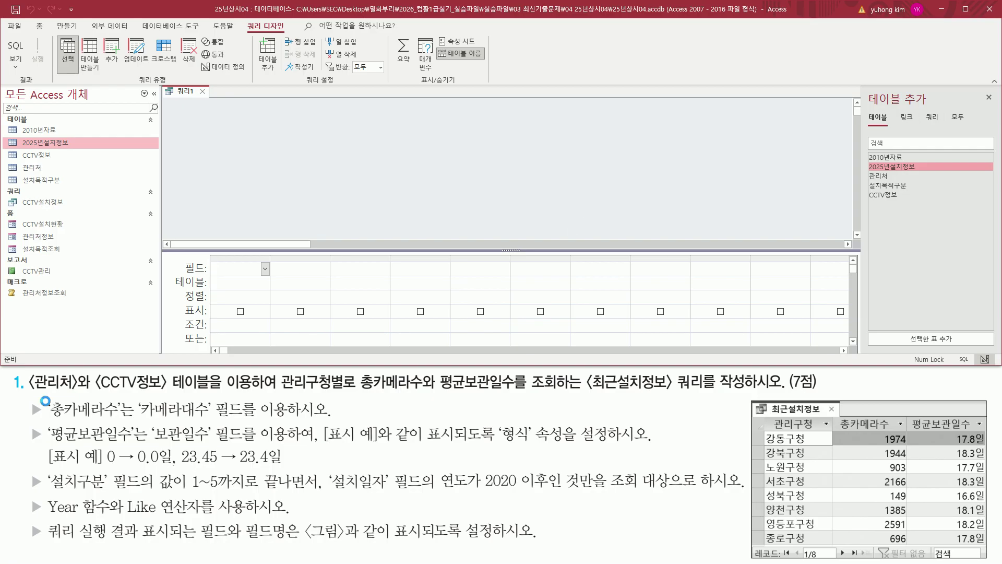
# - Add the 관리처 and CCTV정보 tables to the query
pyautogui.moveTo(22, 390); pyautogui.dragTo(250, 390)
pyautogui.press('Escape')
pyautogui.click(893, 177)
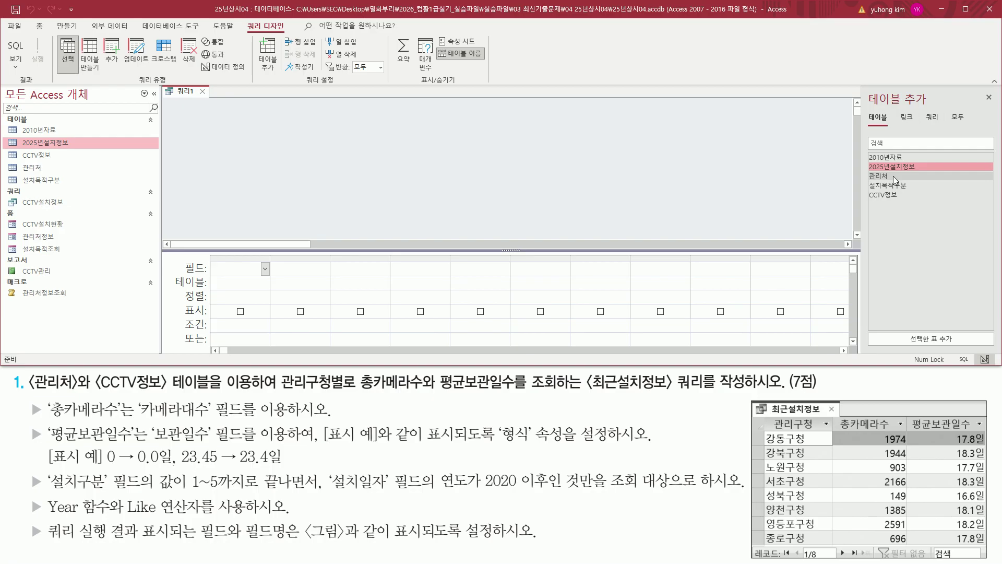
pyautogui.doubleClick(893, 176)
pyautogui.click(892, 195)
pyautogui.doubleClick(896, 195)
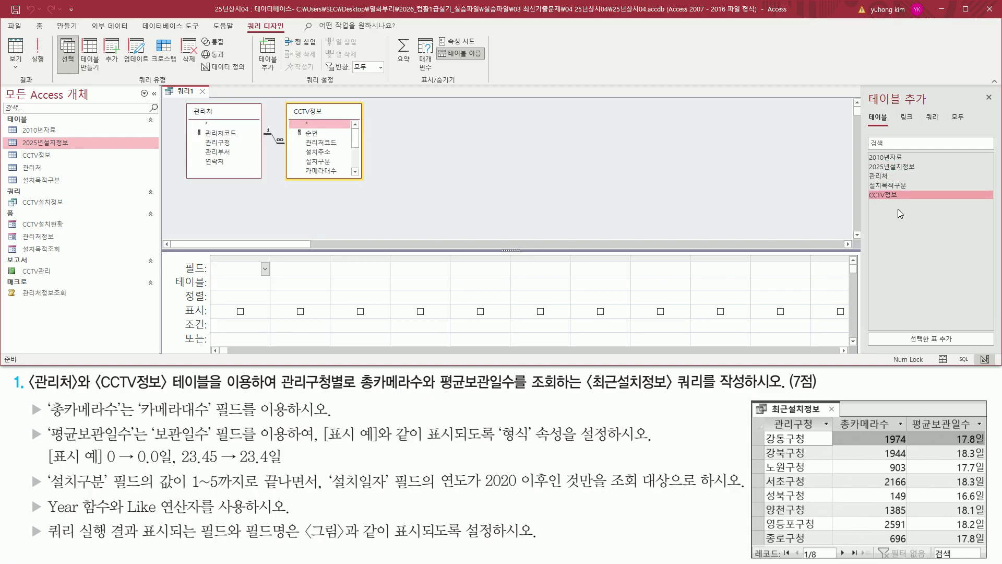
# - Close the table-adding pane and enlarge the query design grid by shrinking the table area above it
pyautogui.moveTo(182, 103)
pyautogui.mouseDown()
pyautogui.moveTo(282, 165)
pyautogui.moveTo(370, 187)
pyautogui.mouseUp()
pyautogui.moveTo(979, 88); pyautogui.dragTo(995, 107)
pyautogui.press('Escape')
pyautogui.click(989, 97)
pyautogui.moveTo(330, 252); pyautogui.dragTo(332, 195)
pyautogui.moveTo(181, 100); pyautogui.dragTo(368, 186)
pyautogui.press('Escape')
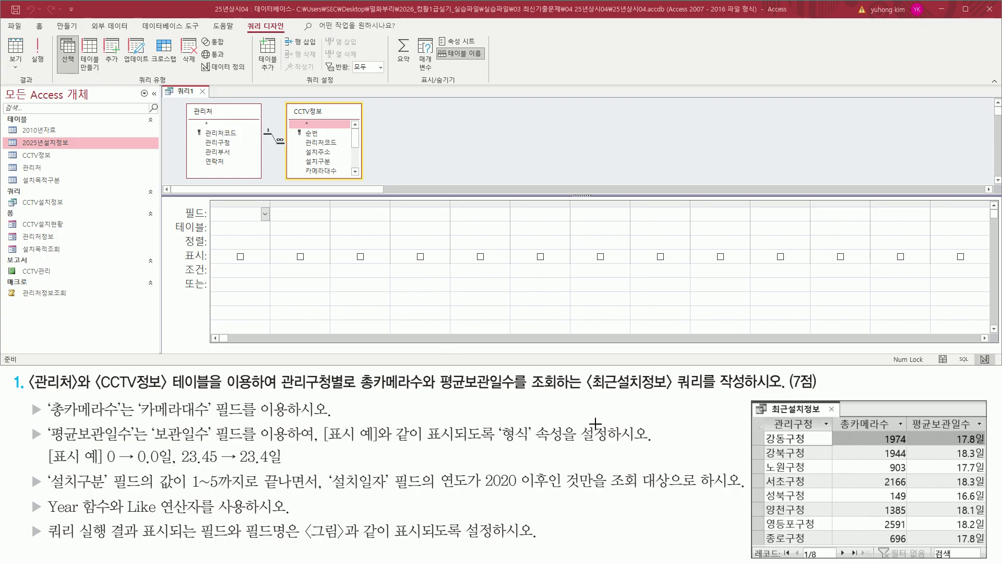
# - Add the 관리구청 field from the 관리처 table as the first column of the query grid
pyautogui.moveTo(770, 415); pyautogui.dragTo(817, 433)
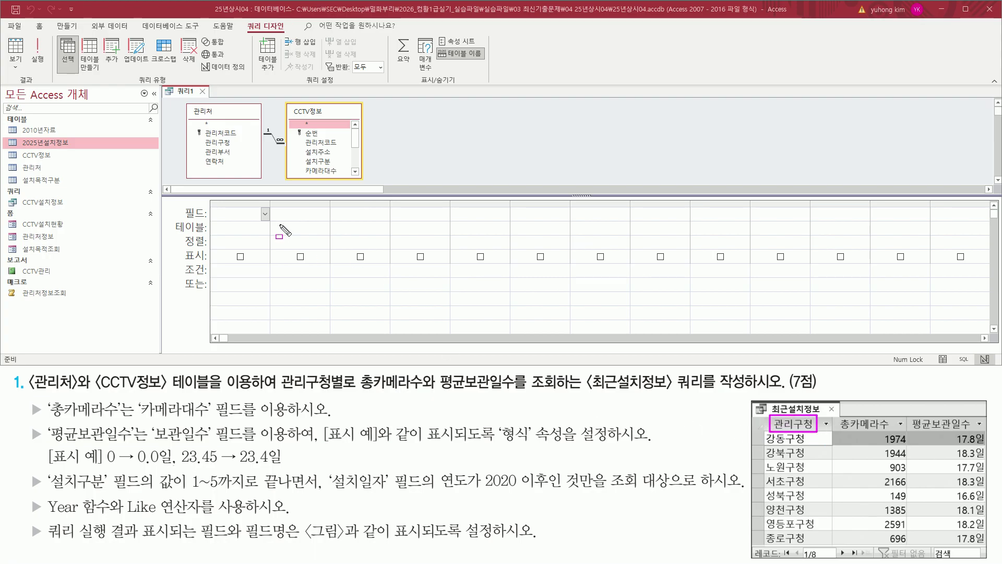
pyautogui.moveTo(195, 138); pyautogui.dragTo(235, 147)
pyautogui.press('Escape')
pyautogui.click(221, 145)
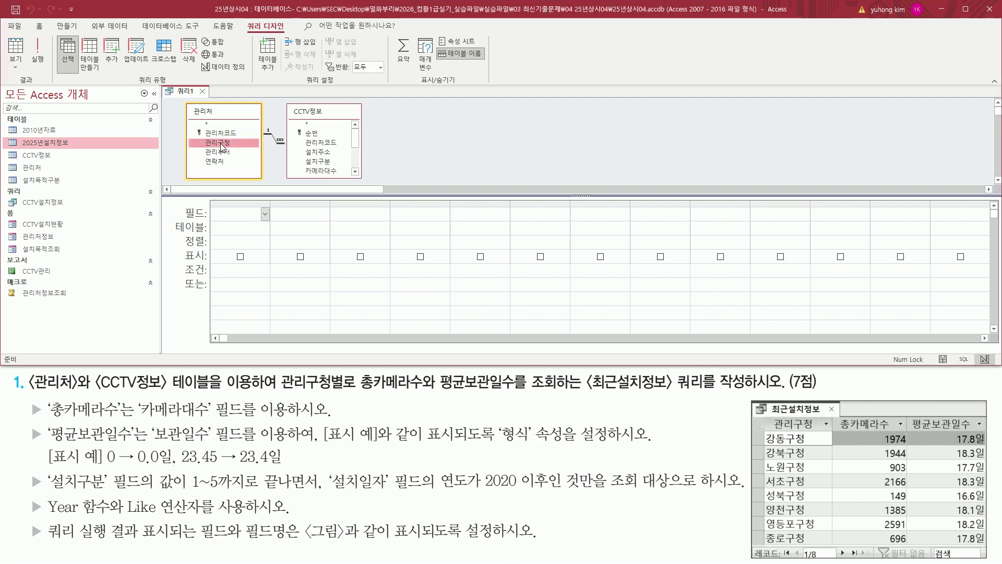
pyautogui.doubleClick(221, 145)
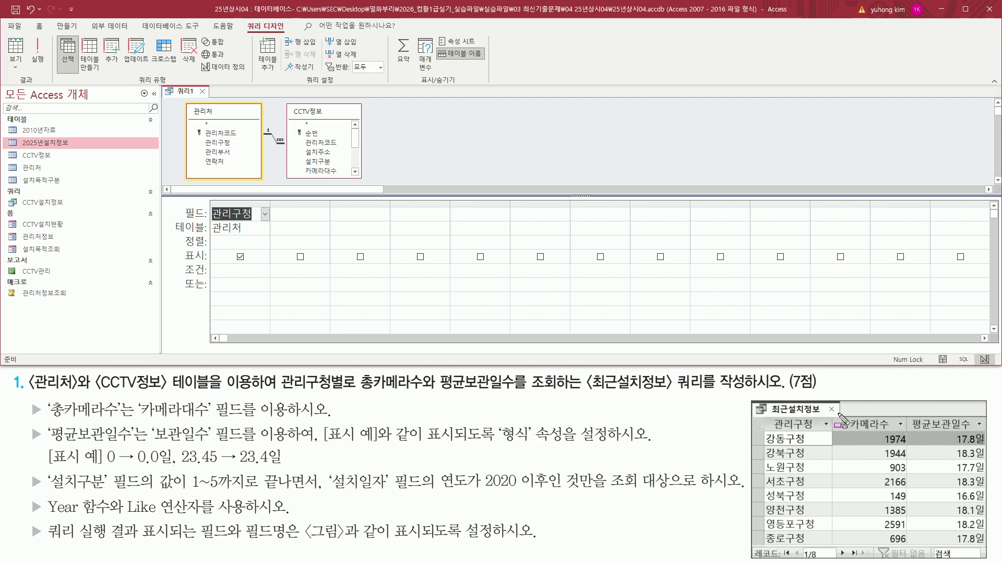
# - Add the 카메라대수 field from the CCTV정보 table as the second column of the query grid
pyautogui.moveTo(833, 415)
pyautogui.mouseDown()
pyautogui.moveTo(888, 429)
pyautogui.moveTo(973, 429)
pyautogui.mouseUp()
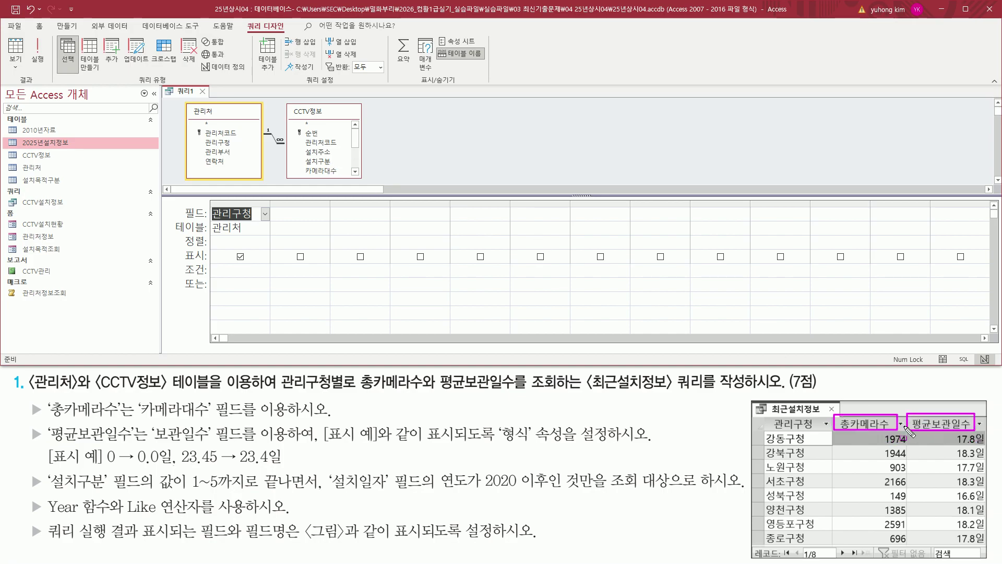
pyautogui.press('Escape')
pyautogui.moveTo(357, 139)
pyautogui.mouseDown()
pyautogui.moveTo(357, 176)
pyautogui.moveTo(360, 136)
pyautogui.mouseUp()
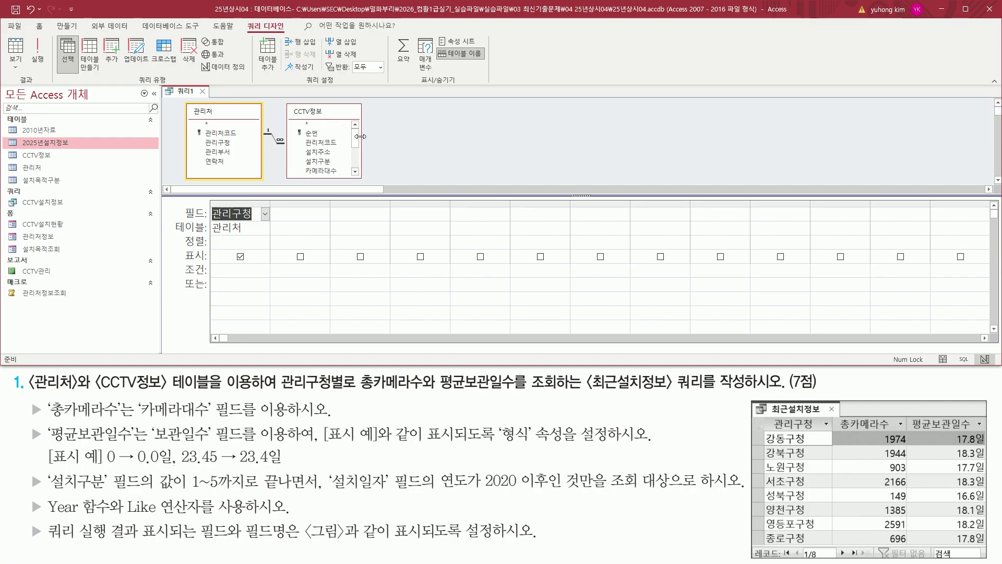
pyautogui.moveTo(27, 400)
pyautogui.mouseDown()
pyautogui.moveTo(46, 421)
pyautogui.moveTo(206, 416)
pyautogui.mouseUp()
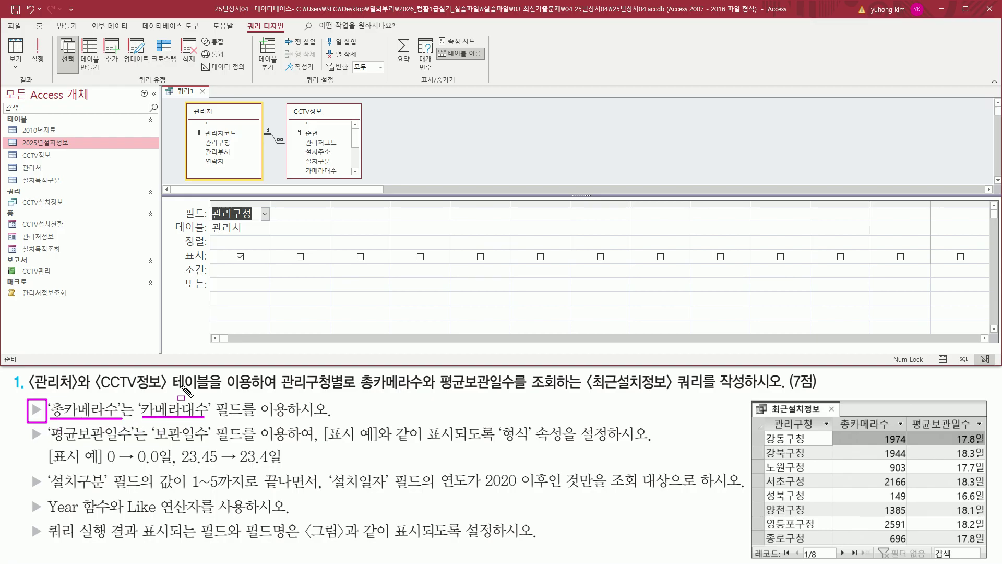
pyautogui.moveTo(297, 161); pyautogui.dragTo(345, 177)
pyautogui.press('Escape')
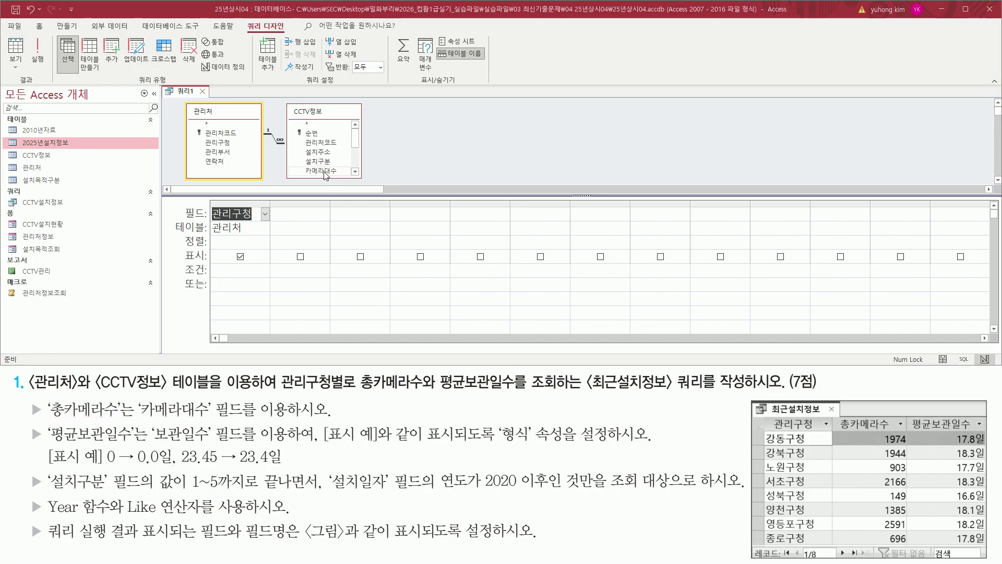
pyautogui.click(333, 170)
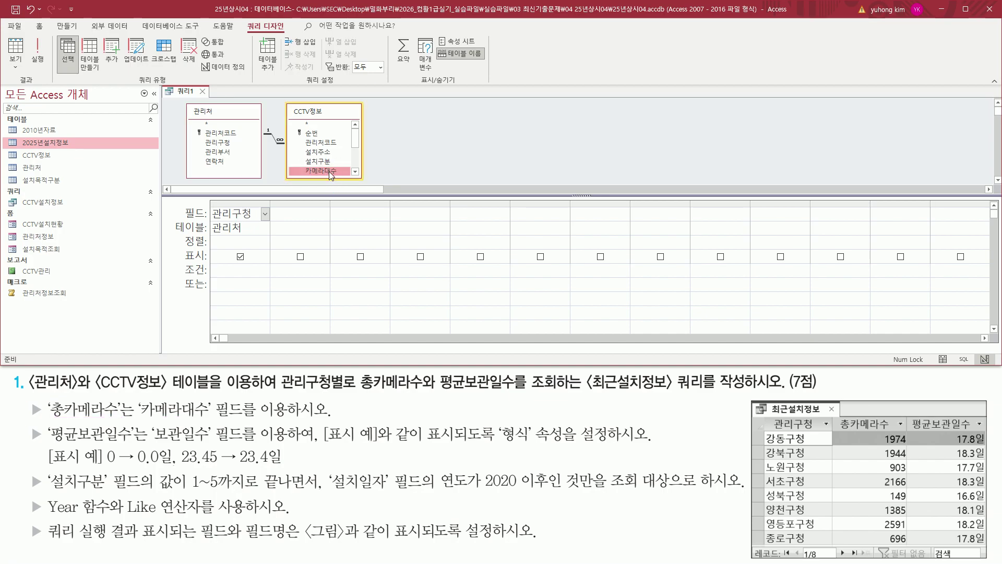
pyautogui.doubleClick(329, 171)
# - Add the 보관일수 field from the CCTV정보 table as the third column of the query grid
pyautogui.moveTo(28, 425)
pyautogui.mouseDown()
pyautogui.moveTo(44, 447)
pyautogui.moveTo(285, 445)
pyautogui.mouseUp()
pyautogui.press('Escape')
pyautogui.scroll(-3, 334, 152)
pyautogui.click(355, 172)
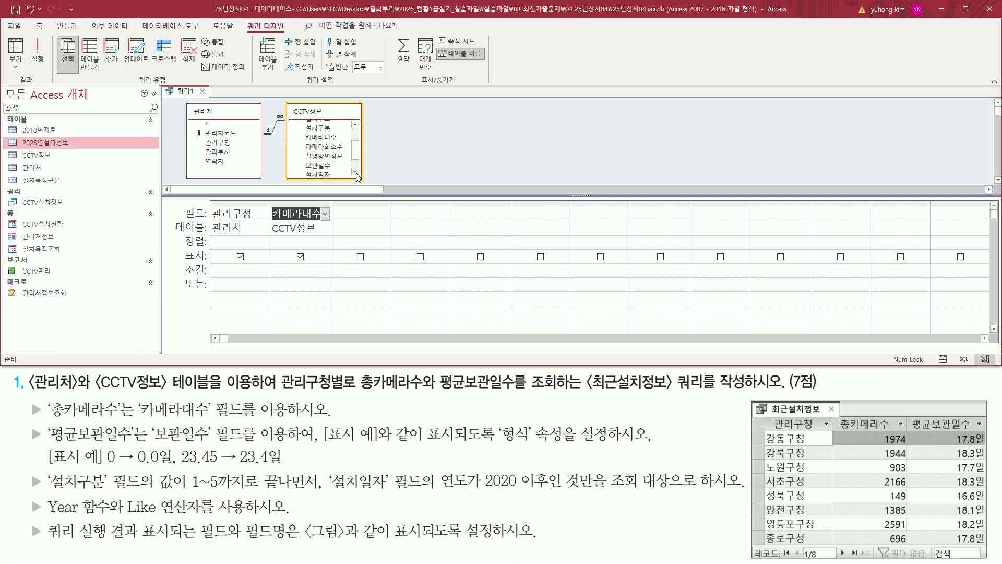
pyautogui.click(315, 166)
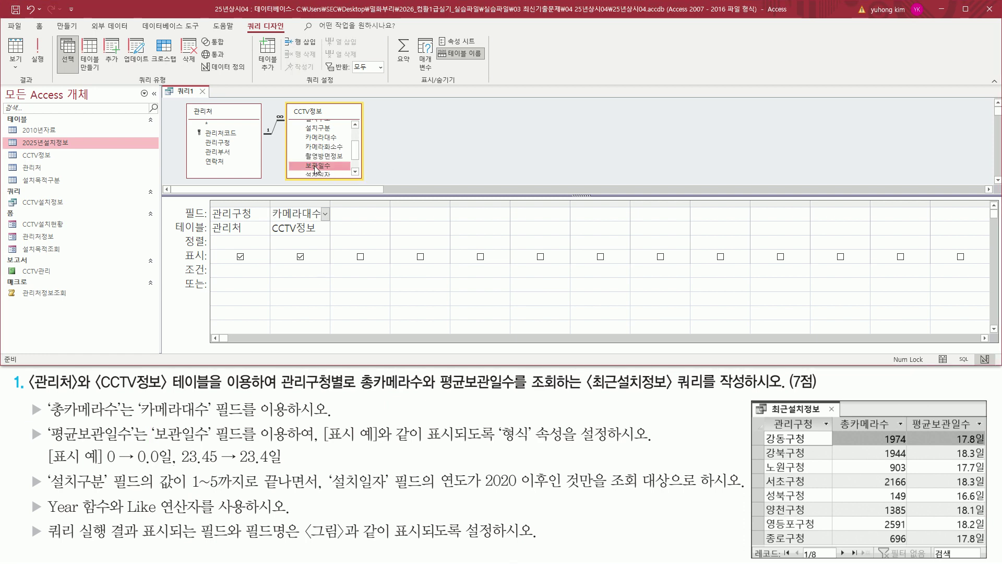
pyautogui.moveTo(315, 166); pyautogui.dragTo(364, 218)
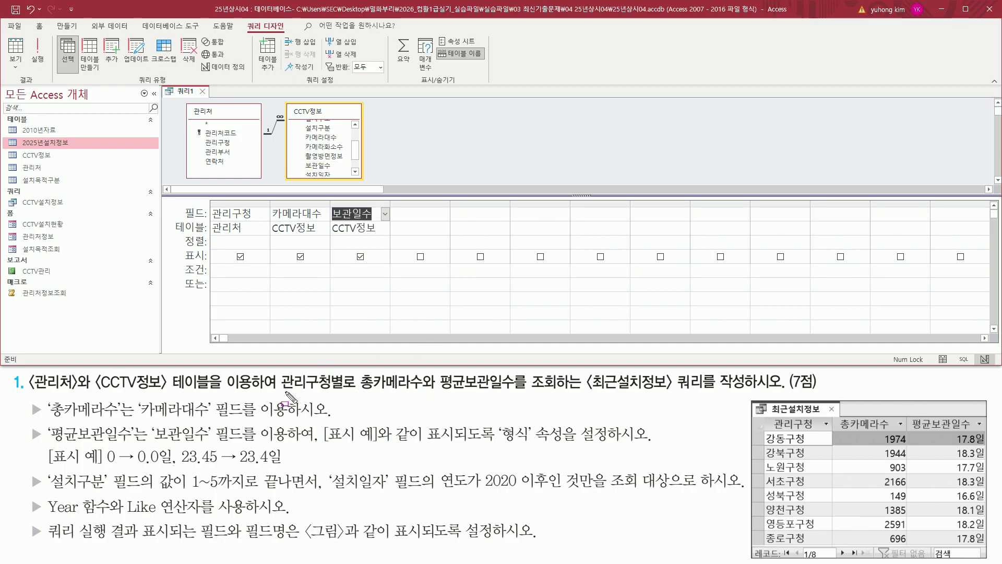
# - Turn on the 요약 (totals) row in the query grid
pyautogui.moveTo(283, 390); pyautogui.dragTo(348, 390)
pyautogui.moveTo(279, 395); pyautogui.dragTo(566, 395)
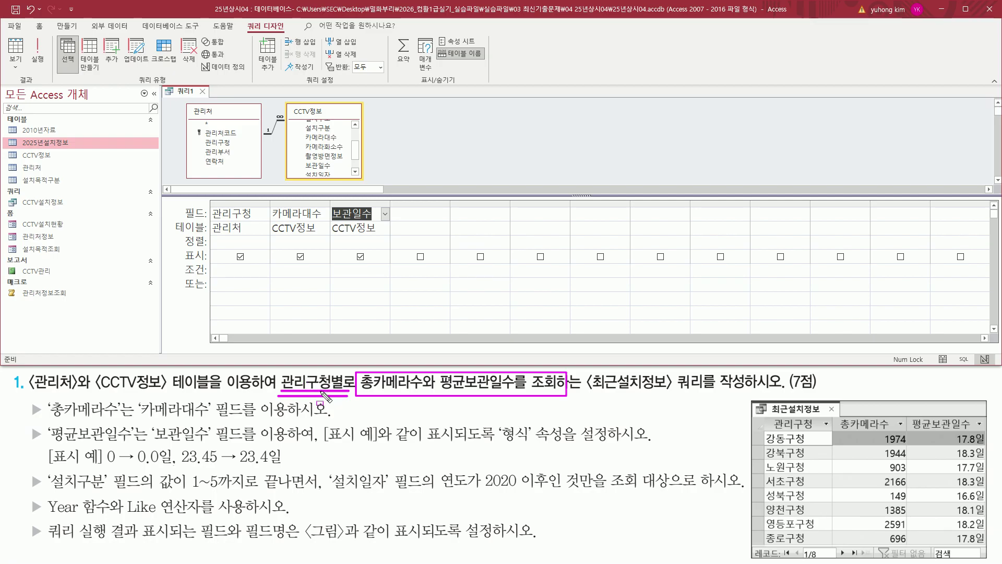
pyautogui.moveTo(240, 20); pyautogui.dragTo(290, 35)
pyautogui.moveTo(416, 85); pyautogui.dragTo(454, 84)
pyautogui.moveTo(416, 34)
pyautogui.mouseDown()
pyautogui.moveTo(398, 34)
pyautogui.moveTo(393, 53)
pyautogui.moveTo(416, 37)
pyautogui.mouseUp()
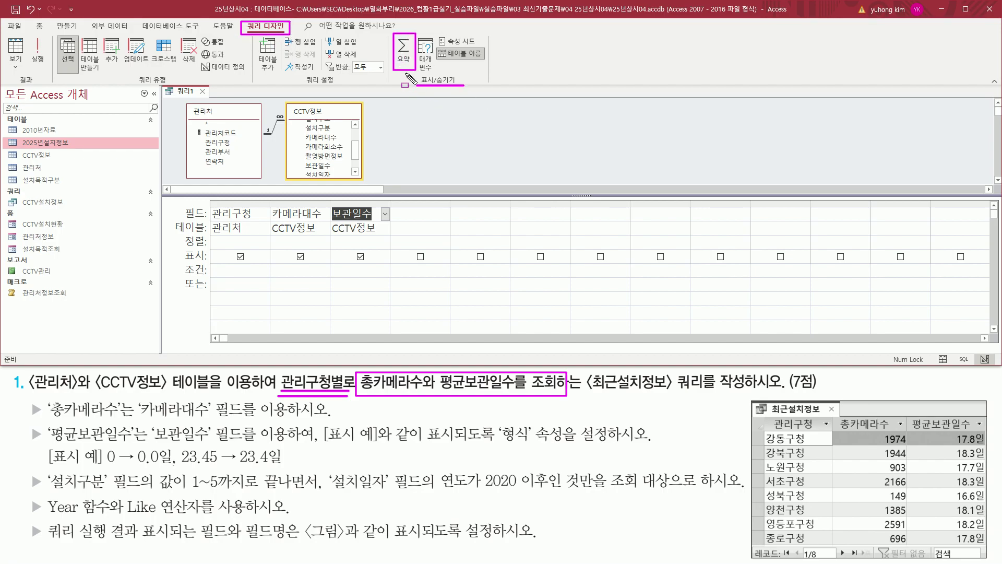
pyautogui.click(403, 51)
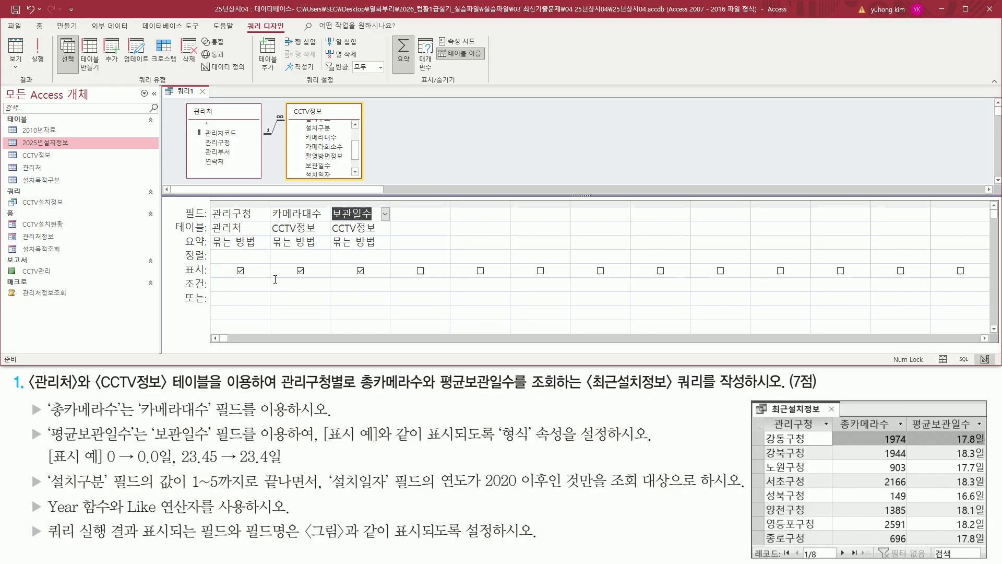
# - Keep 관리구청 grouped by 묶는 방법 and set the summary function of 카메라대수 to 합계
pyautogui.moveTo(207, 205); pyautogui.dragTo(256, 217)
pyautogui.moveTo(181, 247)
pyautogui.mouseDown()
pyautogui.moveTo(230, 236)
pyautogui.moveTo(259, 252)
pyautogui.mouseUp()
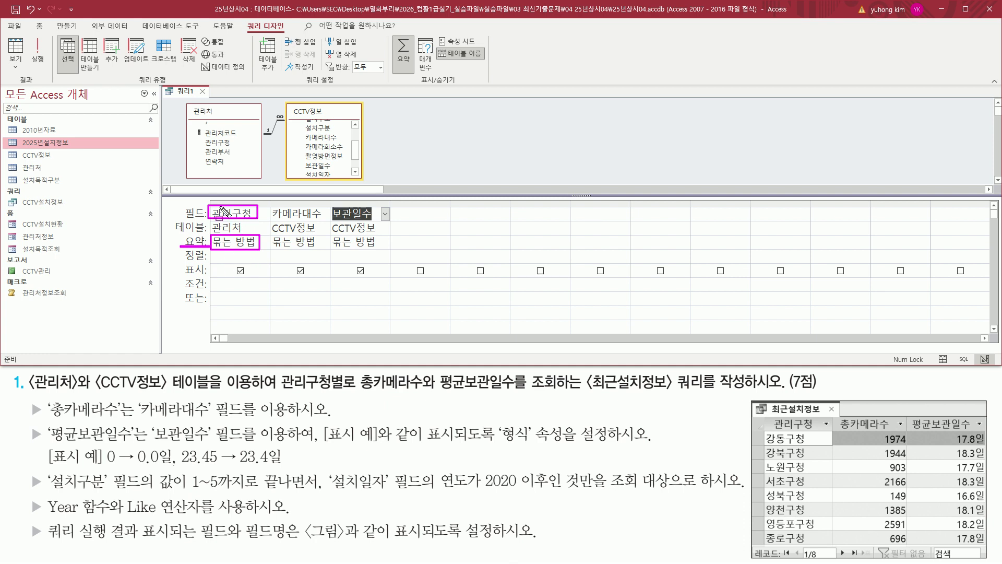
pyautogui.moveTo(280, 389); pyautogui.dragTo(343, 390)
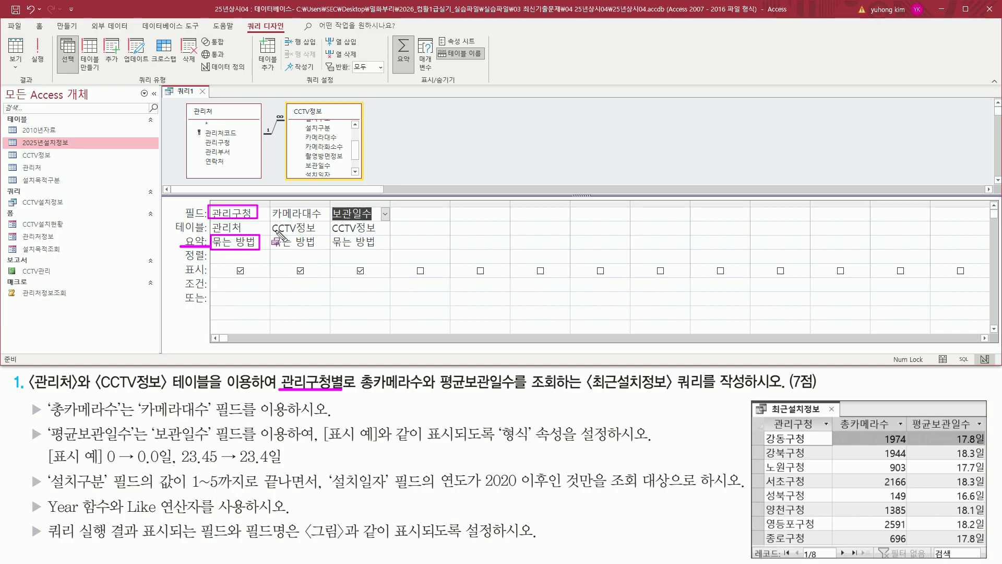
pyautogui.moveTo(48, 399); pyautogui.dragTo(123, 420)
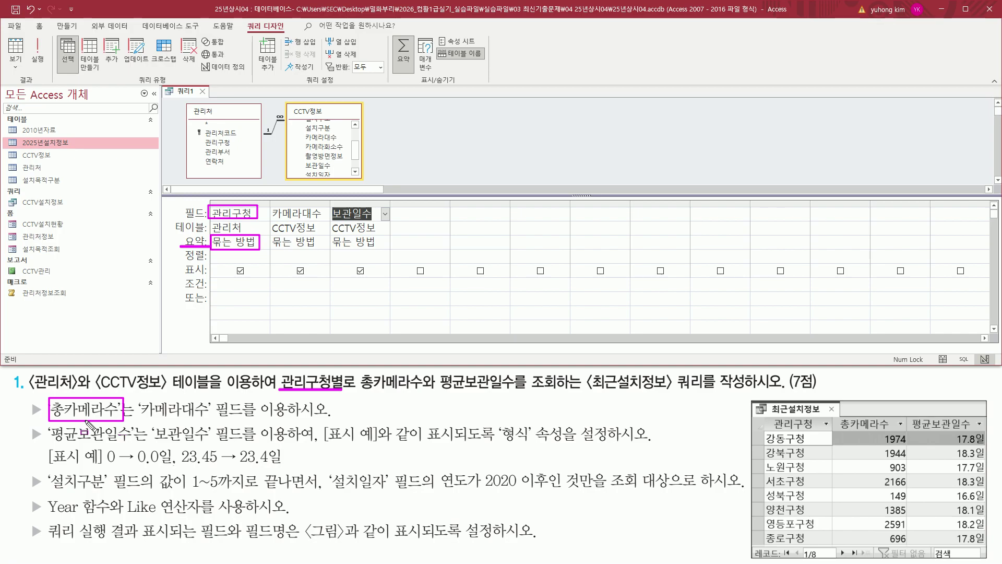
pyautogui.press('Escape')
pyautogui.click(324, 243)
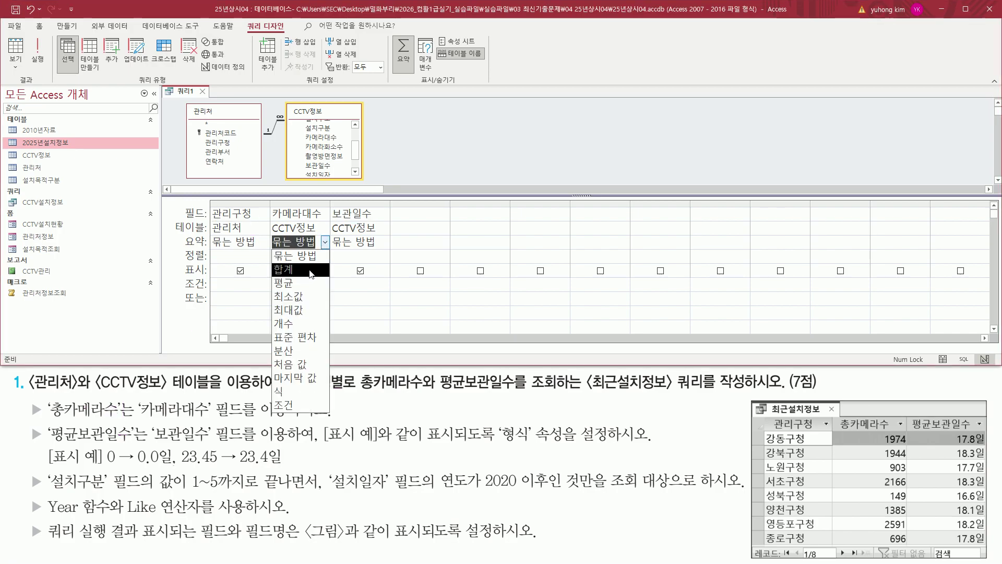
pyautogui.click(308, 270)
pyautogui.click(301, 241)
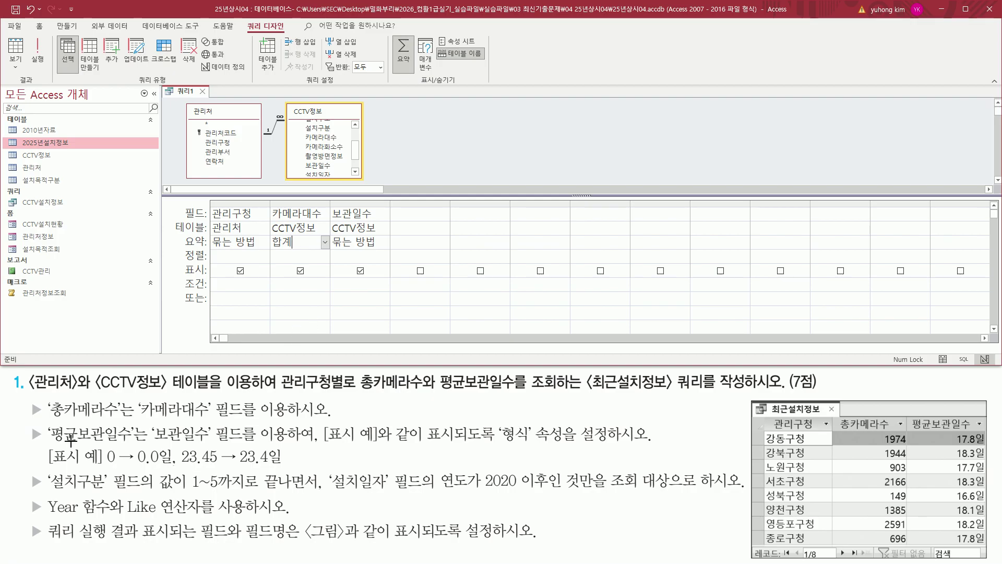
# - Set the summary function of the 보관일수 column to 평균
pyautogui.moveTo(46, 443); pyautogui.dragTo(131, 442)
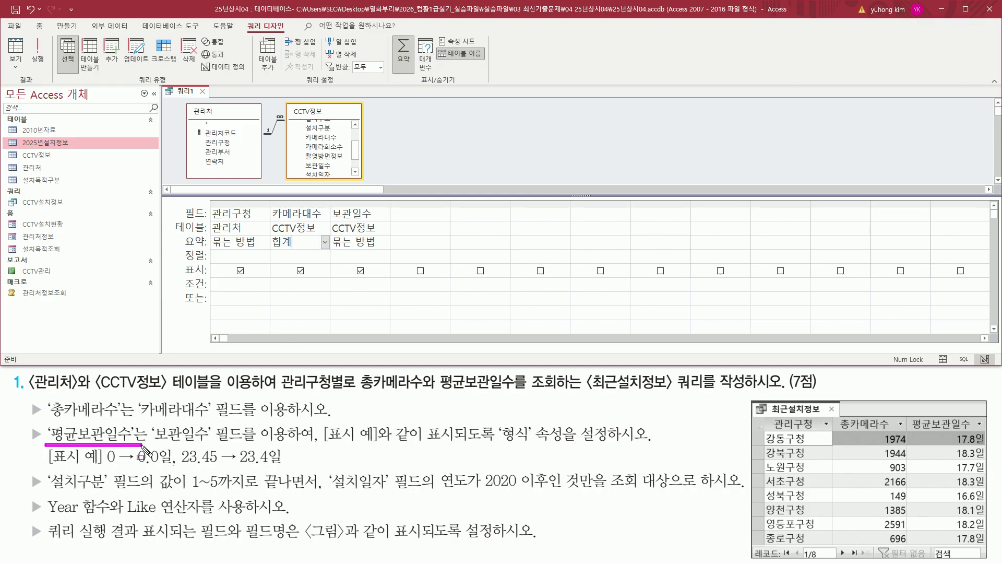
pyautogui.click(360, 241)
pyautogui.click(385, 242)
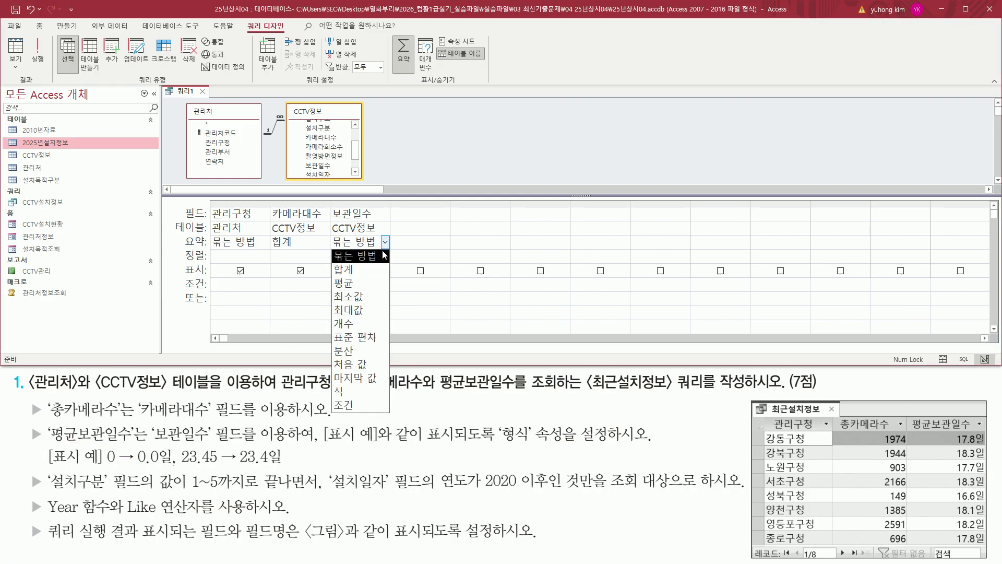
pyautogui.click(372, 284)
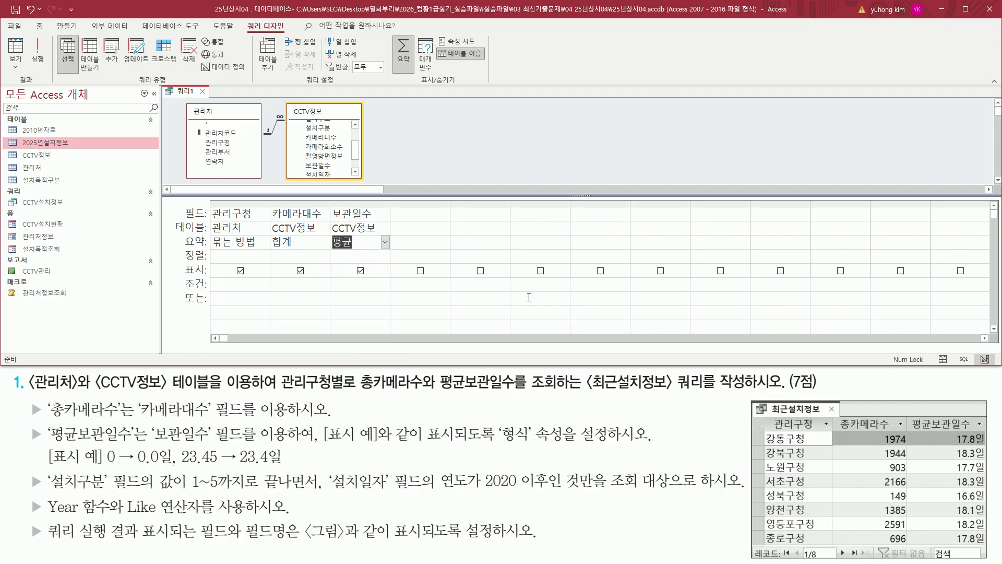
# - Give the 카메라대수 column the alias 총카메라수 by prefixing its field name with "총카메라수:"
pyautogui.moveTo(832, 414)
pyautogui.mouseDown()
pyautogui.moveTo(932, 437)
pyautogui.moveTo(977, 433)
pyautogui.mouseUp()
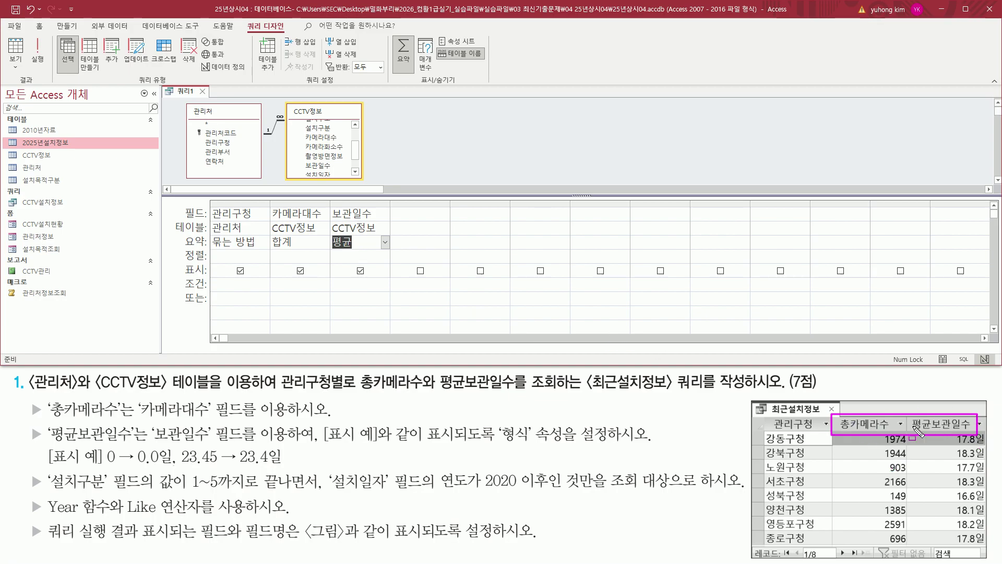
pyautogui.press('Escape')
pyautogui.click(301, 214)
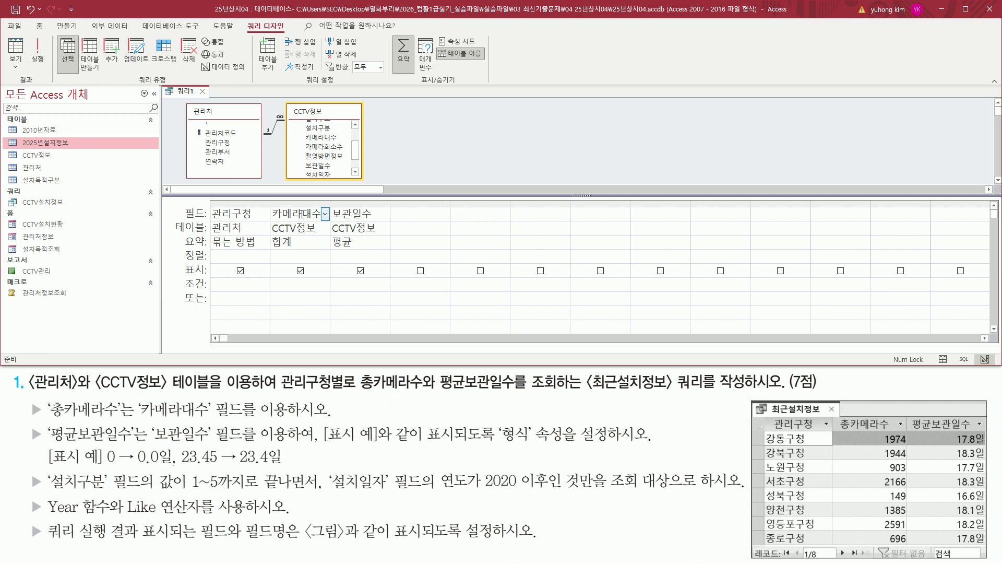
pyautogui.press('Home')
pyautogui.write('총')
pyautogui.write('카메라수')
pyautogui.write(':')
pyautogui.click(349, 214)
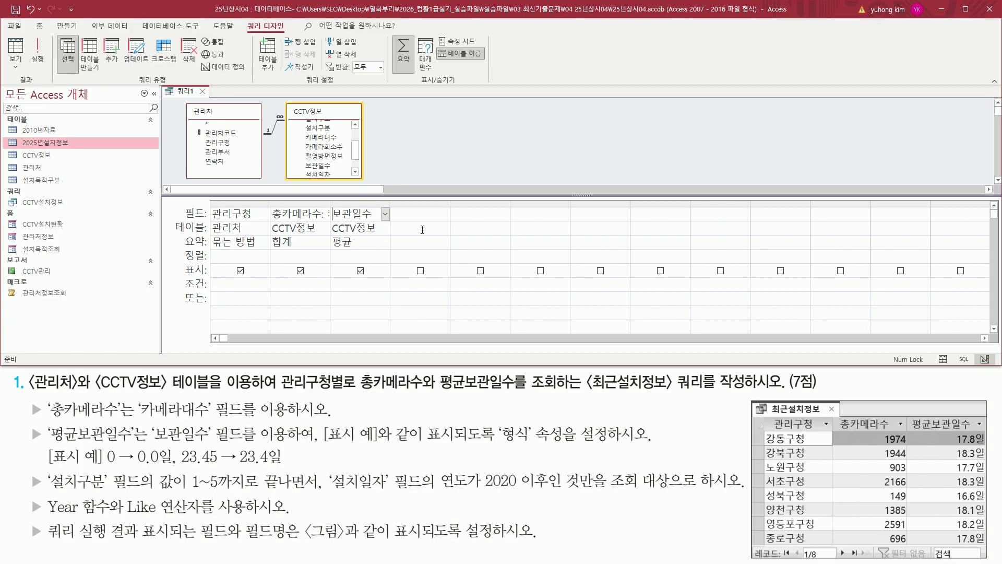
# - Give the 보관일수 column the alias 평균보관일수 and widen the aliased columns to fit their full field expressions
pyautogui.write('평균ㅂ')
pyautogui.write('보관일수')
pyautogui.click(456, 169)
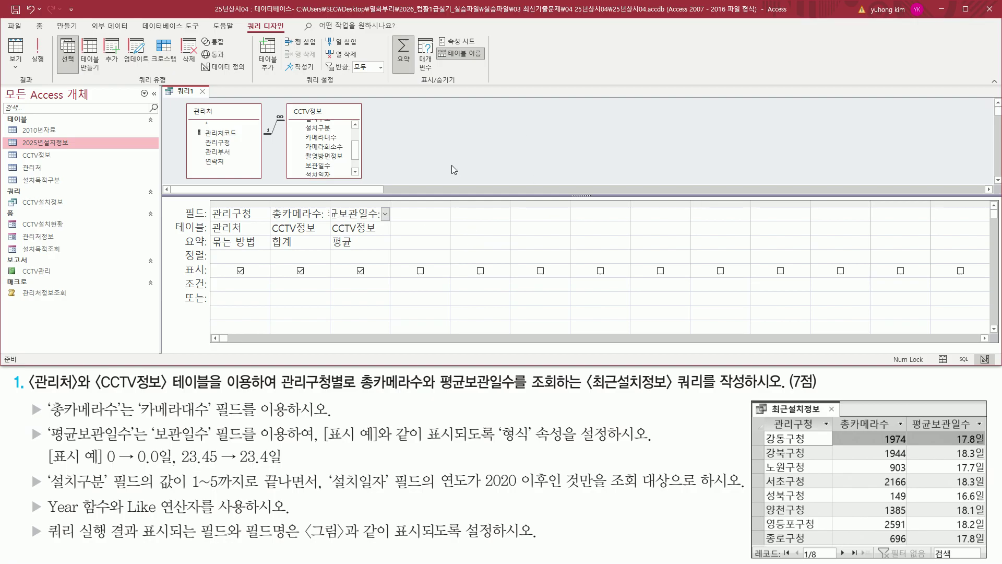
pyautogui.doubleClick(391, 202)
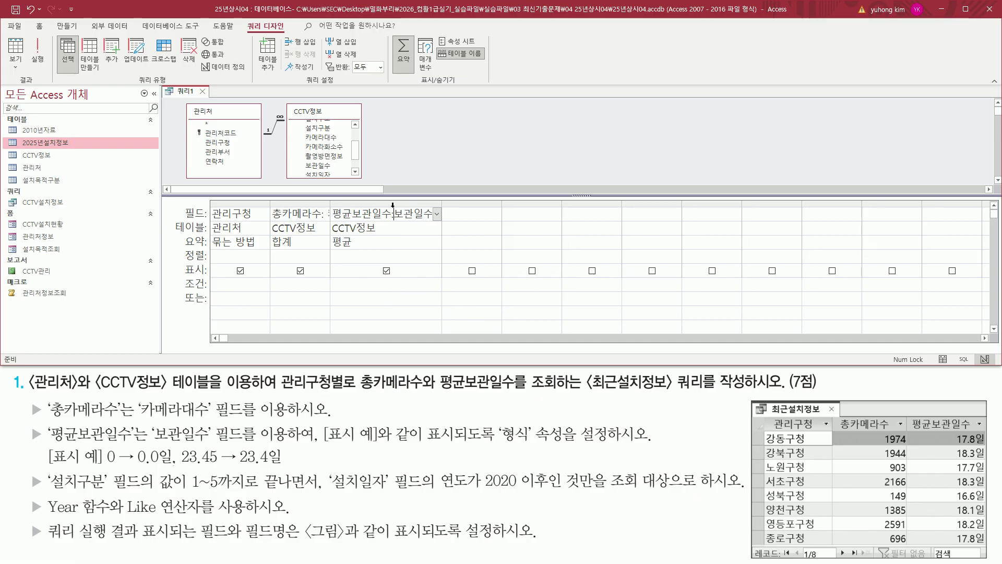
pyautogui.doubleClick(331, 204)
pyautogui.doubleClick(502, 204)
pyautogui.moveTo(272, 222); pyautogui.dragTo(324, 223)
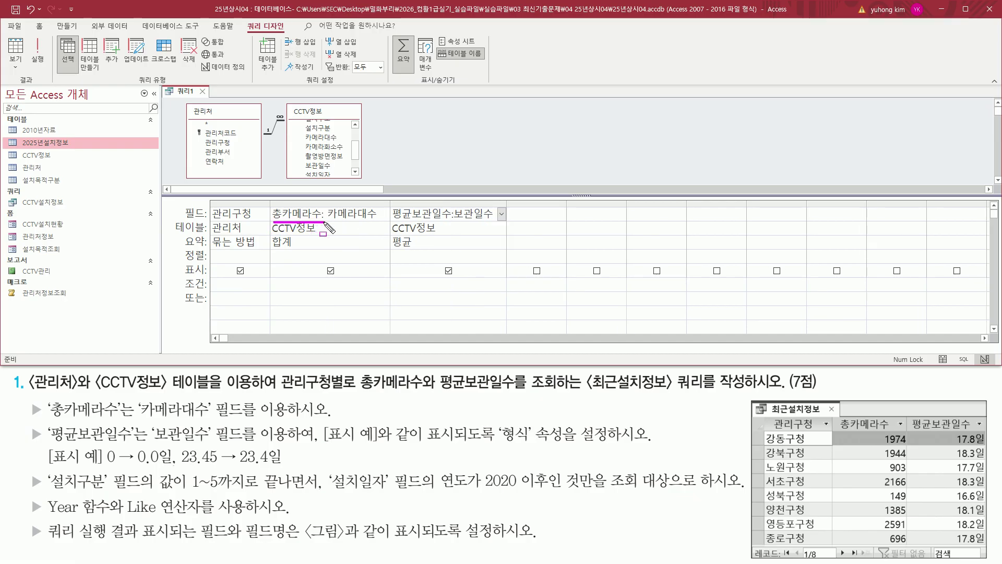
pyautogui.moveTo(391, 222); pyautogui.dragTo(451, 221)
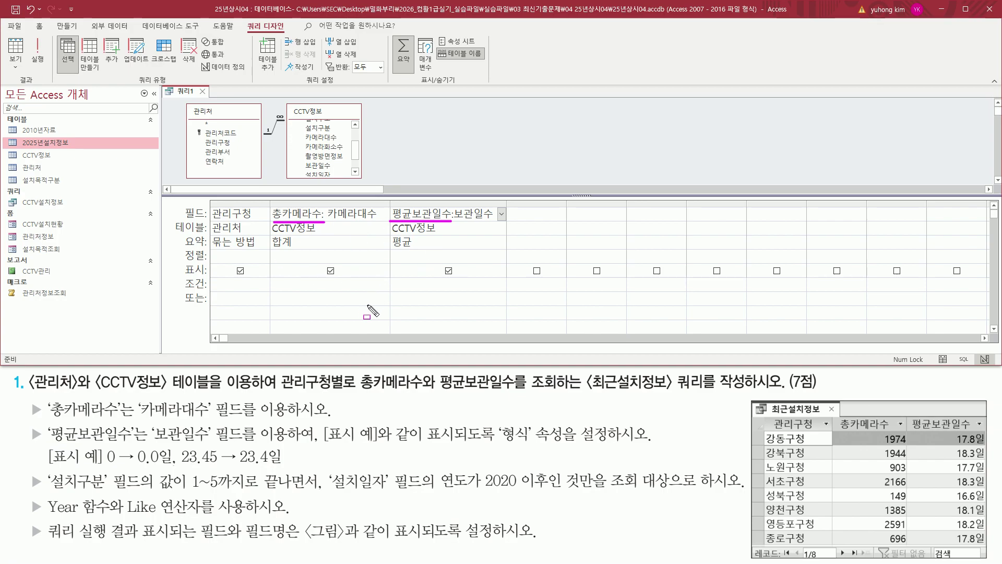
pyautogui.moveTo(42, 441); pyautogui.dragTo(568, 444)
pyautogui.moveTo(491, 452); pyautogui.dragTo(574, 452)
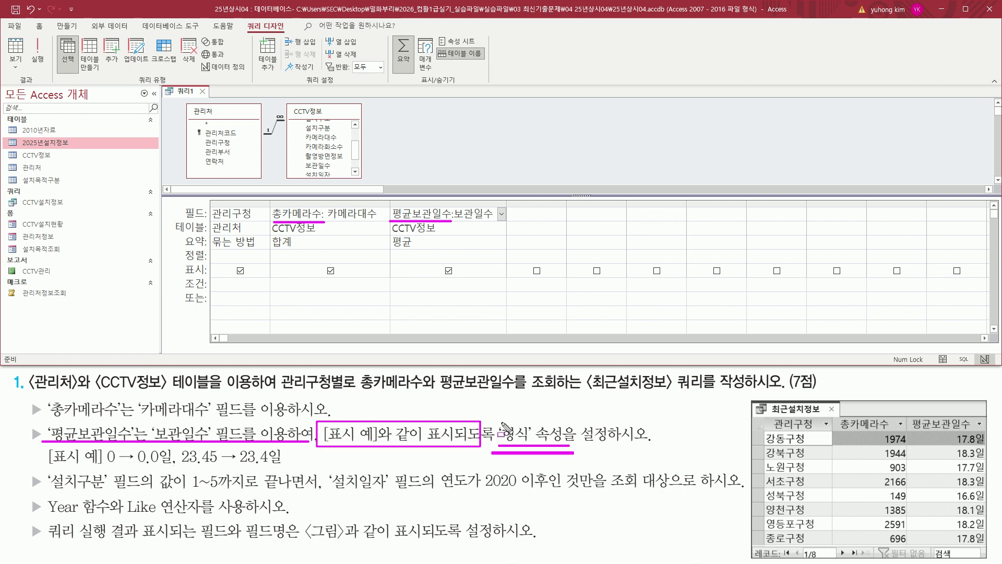
pyautogui.press('Escape')
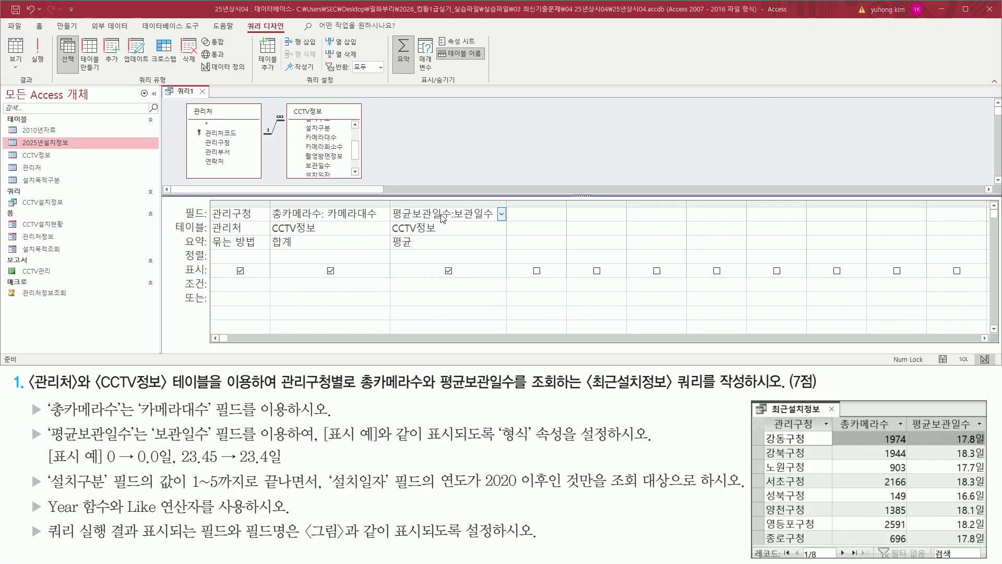
# - Open the field properties of the 평균보관일수 column
pyautogui.click(444, 214)
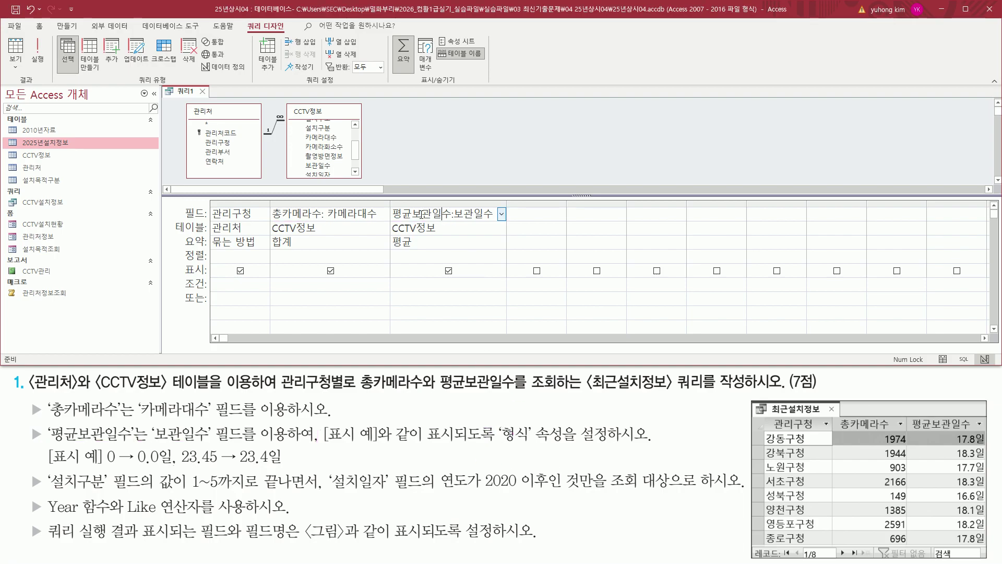
pyautogui.moveTo(391, 205); pyautogui.dragTo(493, 258)
pyautogui.press('Escape')
pyautogui.click(452, 215)
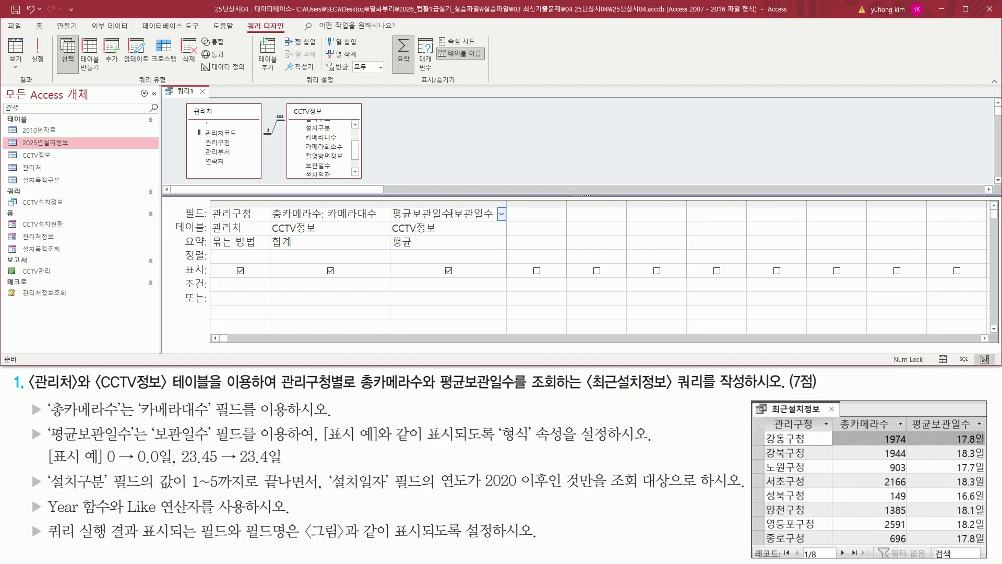
pyautogui.rightClick(452, 214)
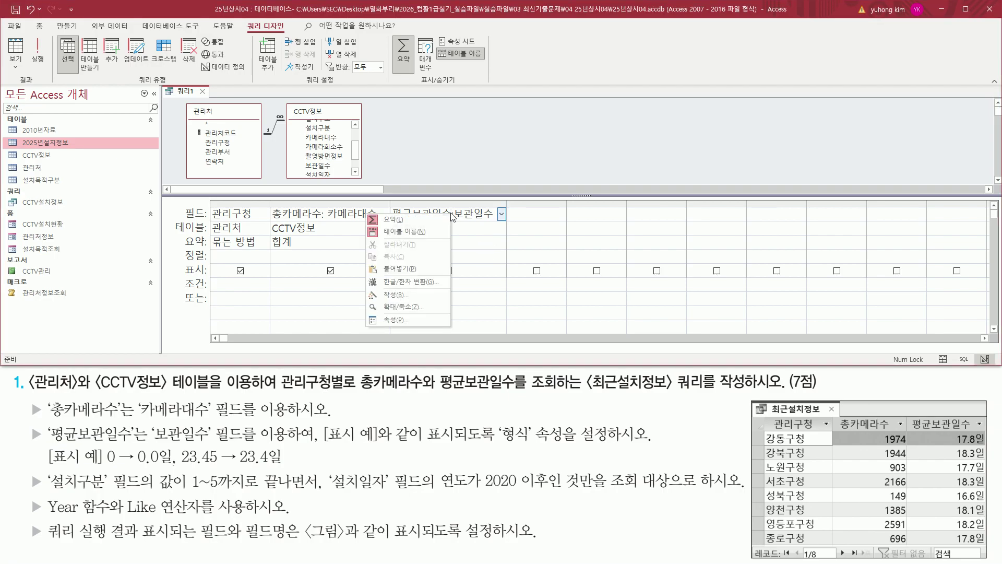
pyautogui.click(415, 318)
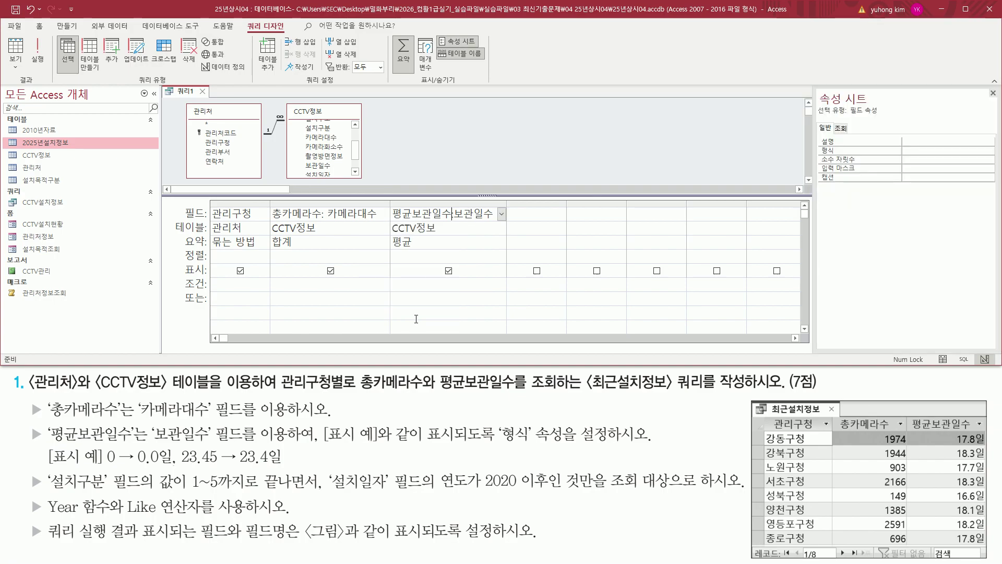
pyautogui.moveTo(815, 88)
pyautogui.mouseDown()
pyautogui.moveTo(822, 104)
pyautogui.moveTo(875, 104)
pyautogui.moveTo(888, 116)
pyautogui.mouseUp()
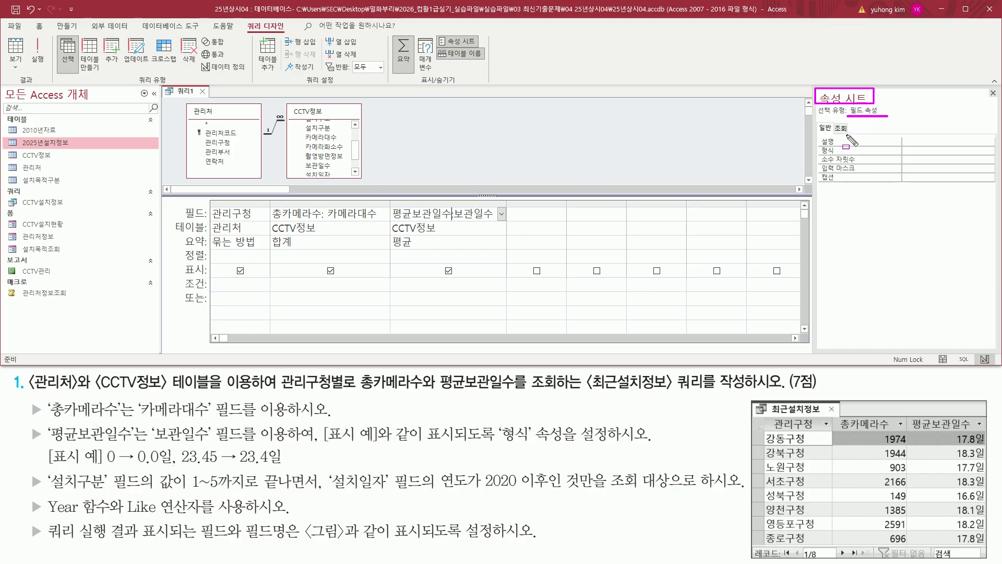
pyautogui.moveTo(817, 145); pyautogui.dragTo(956, 156)
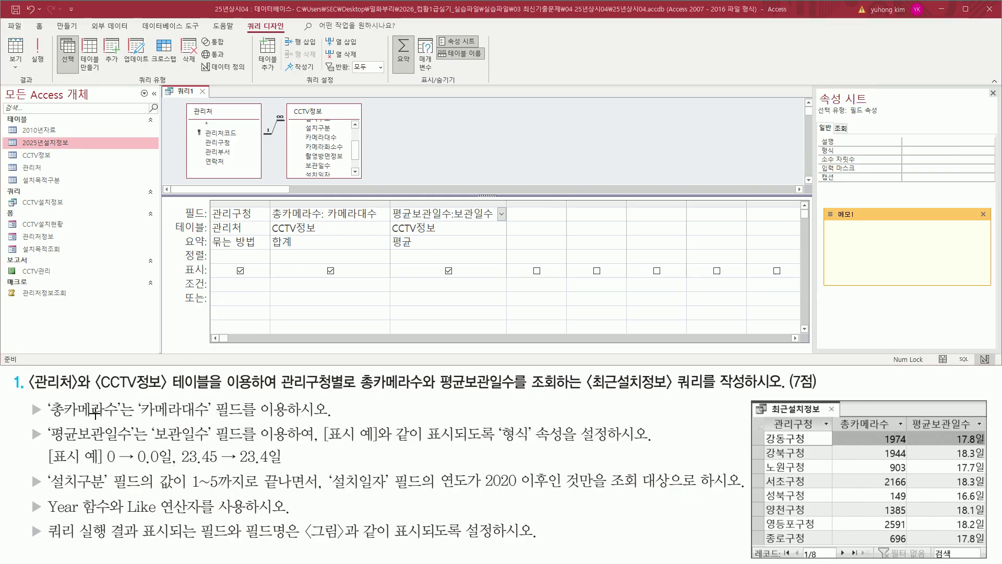
# - Draft the number format 0.0 with the quoted suffix 일 in the memo note, following the 표시 예 examples
pyautogui.hotkey('ctrl', '2')
pyautogui.moveTo(103, 466); pyautogui.dragTo(116, 467)
pyautogui.moveTo(134, 464); pyautogui.dragTo(171, 464)
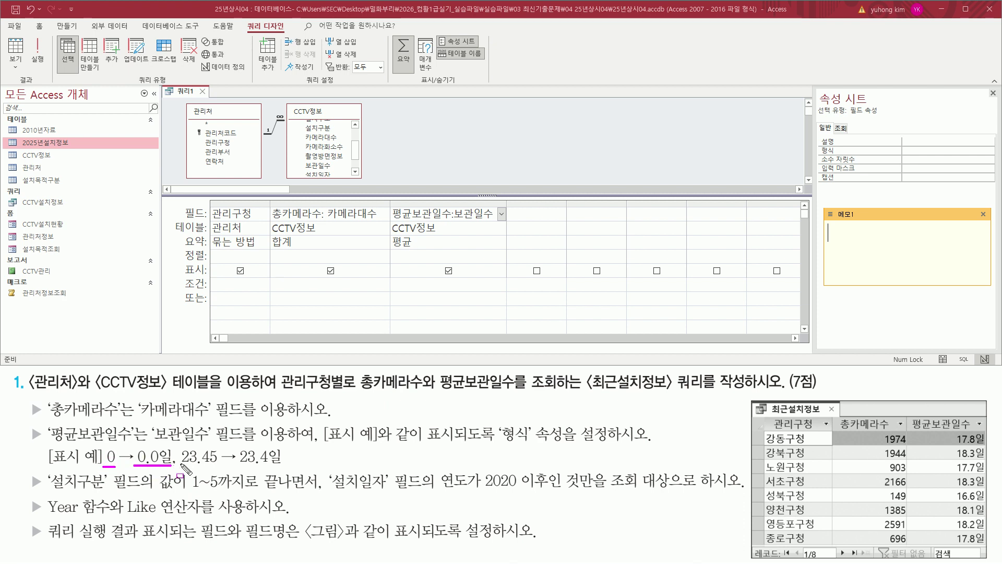
pyautogui.moveTo(179, 464); pyautogui.dragTo(222, 464)
pyautogui.moveTo(236, 464); pyautogui.dragTo(283, 464)
pyautogui.moveTo(103, 448); pyautogui.dragTo(115, 465)
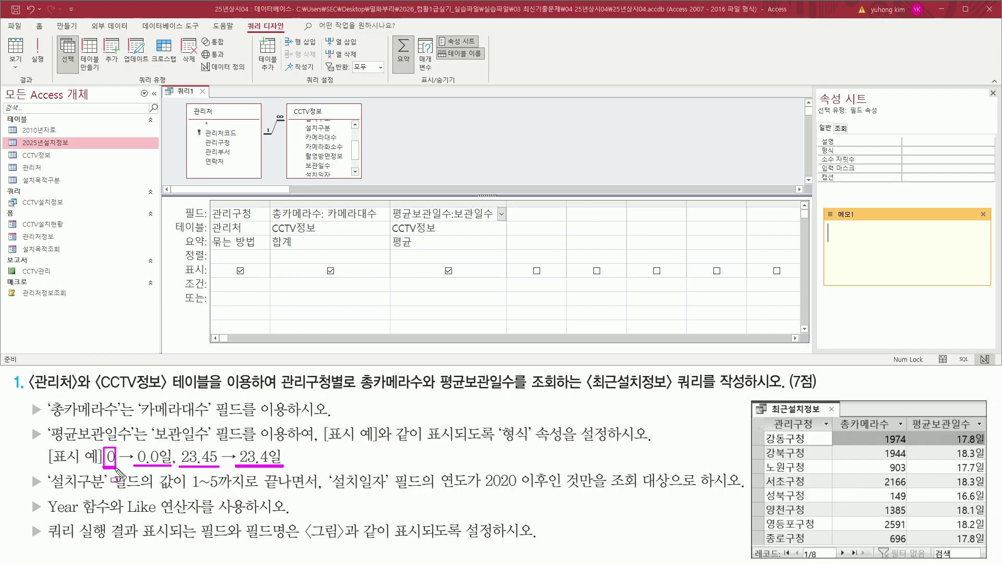
pyautogui.press('Escape')
pyautogui.click(899, 239)
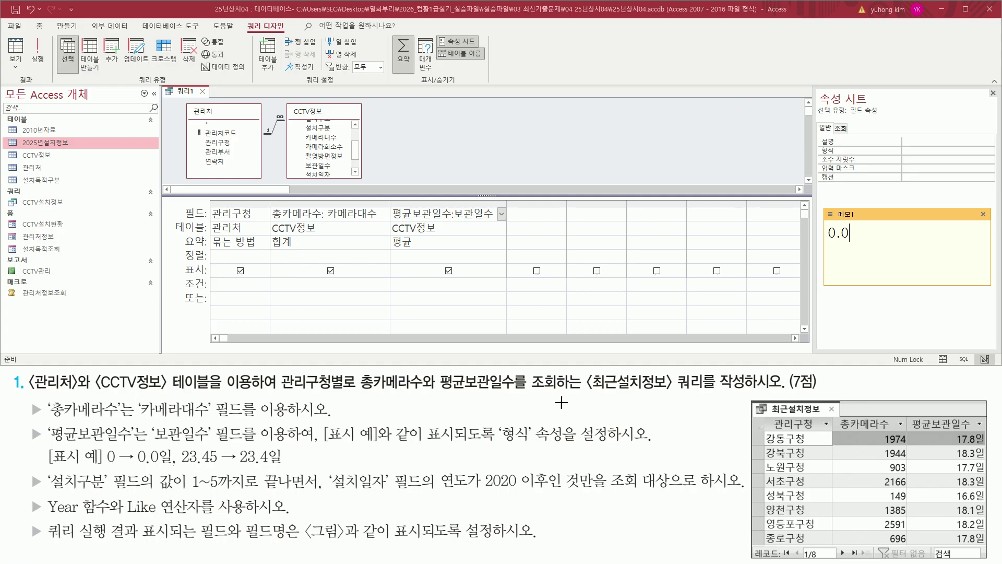
pyautogui.moveTo(158, 445); pyautogui.dragTo(177, 470)
pyautogui.moveTo(265, 445); pyautogui.dragTo(284, 471)
pyautogui.click(884, 240)
pyautogui.write('이"')
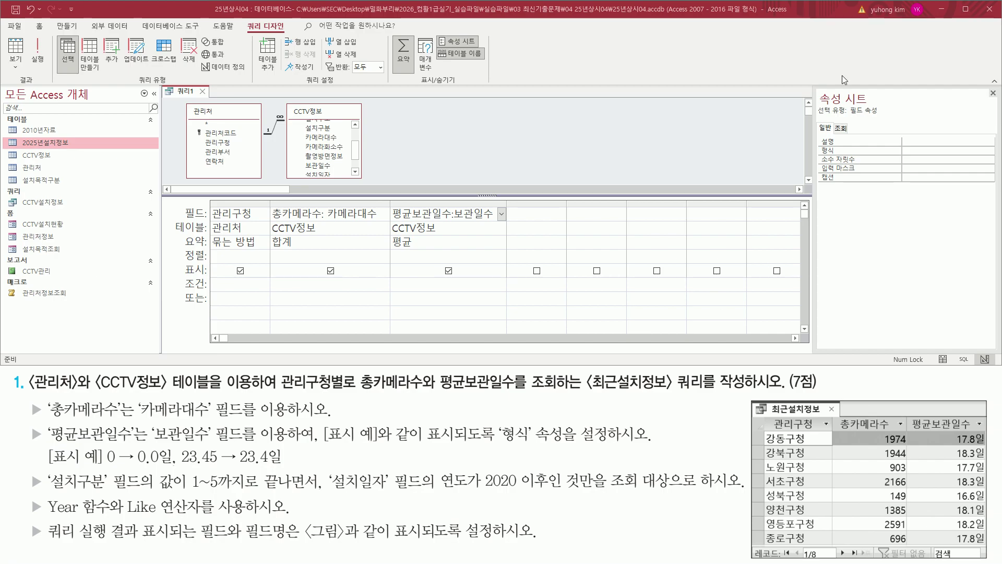
# - Set the 형식 property of the 평균보관일수 column to 0.0"일" and close the property sheet
pyautogui.click(937, 151)
pyautogui.write('0.0"일"')
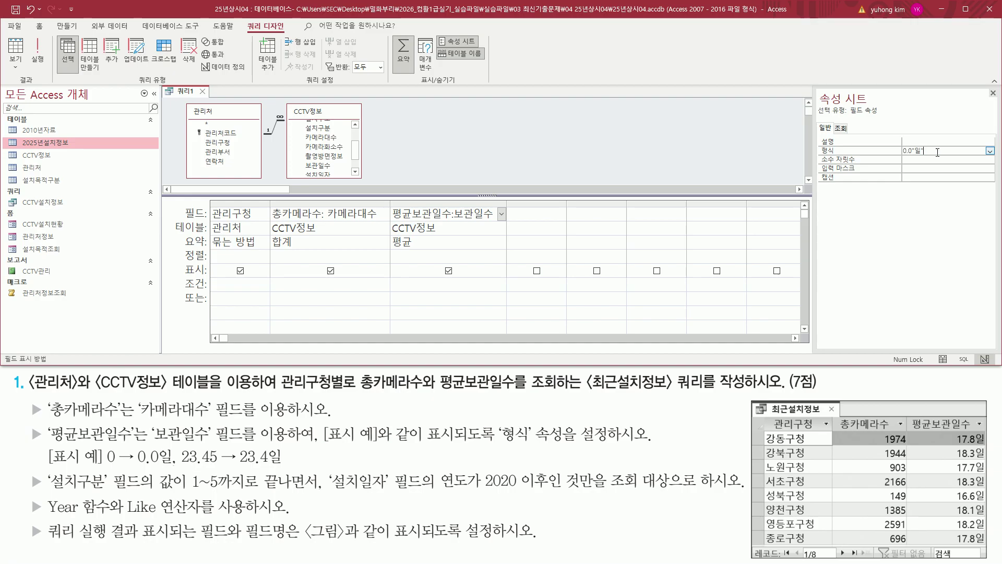
pyautogui.moveTo(816, 144); pyautogui.dragTo(938, 156)
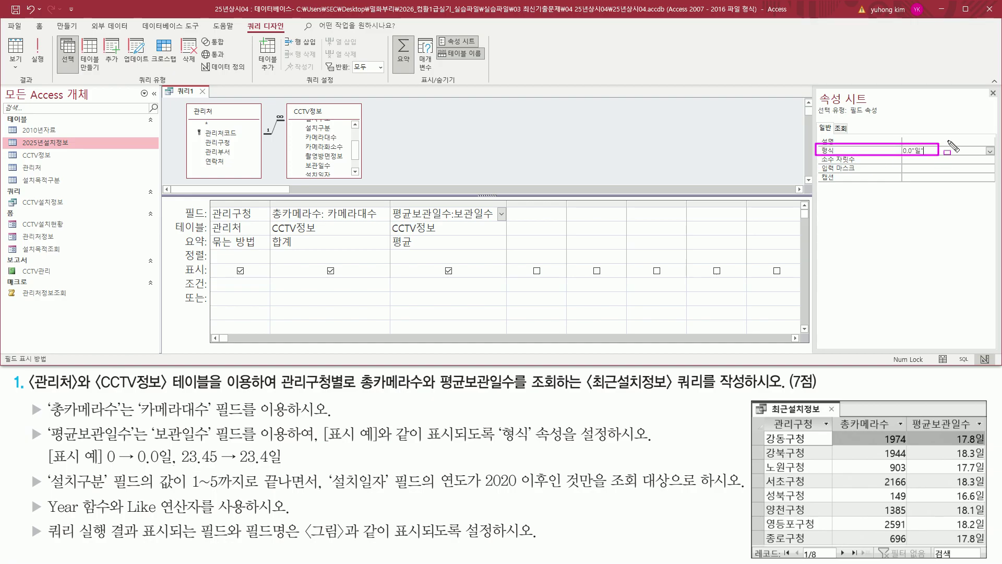
pyautogui.moveTo(986, 88); pyautogui.dragTo(997, 104)
pyautogui.click(993, 93)
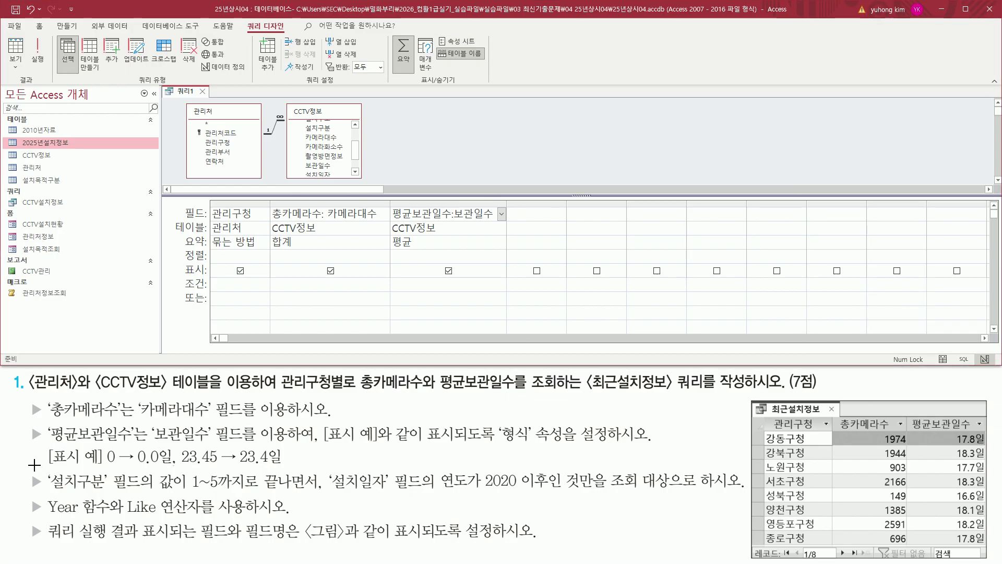
pyautogui.moveTo(29, 396)
pyautogui.mouseDown()
pyautogui.moveTo(53, 464)
pyautogui.moveTo(666, 462)
pyautogui.mouseUp()
pyautogui.press('Escape')
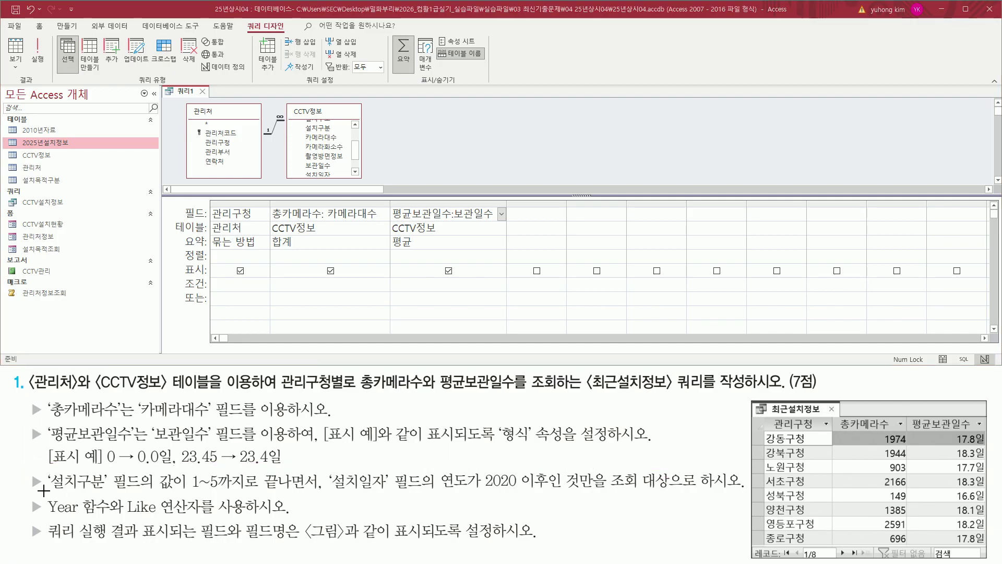
pyautogui.moveTo(25, 468)
pyautogui.mouseDown()
pyautogui.moveTo(44, 491)
pyautogui.moveTo(480, 493)
pyautogui.moveTo(450, 489)
pyautogui.moveTo(495, 504)
pyautogui.moveTo(598, 500)
pyautogui.mouseUp()
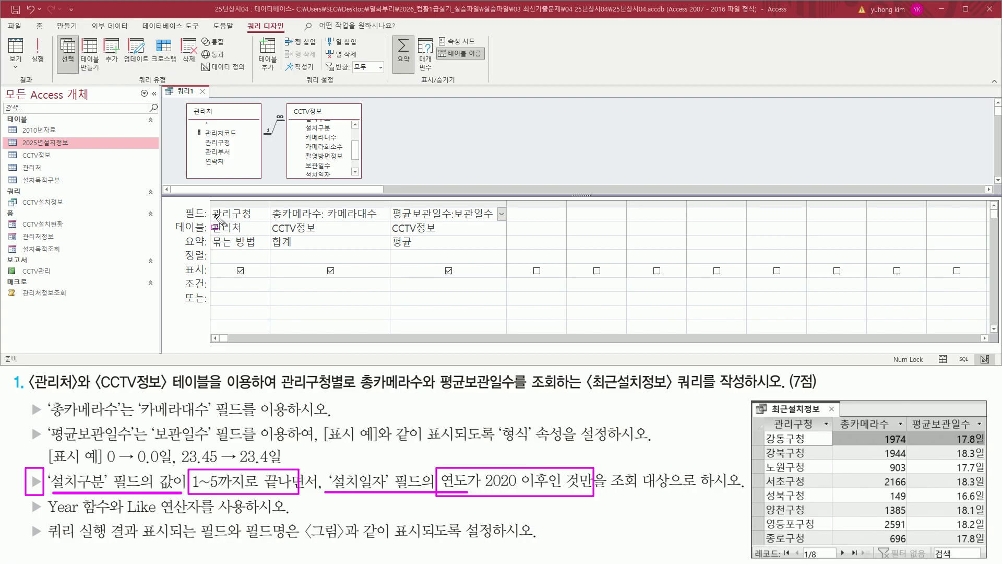
pyautogui.moveTo(210, 204)
pyautogui.mouseDown()
pyautogui.moveTo(269, 227)
pyautogui.moveTo(496, 236)
pyautogui.moveTo(500, 224)
pyautogui.mouseUp()
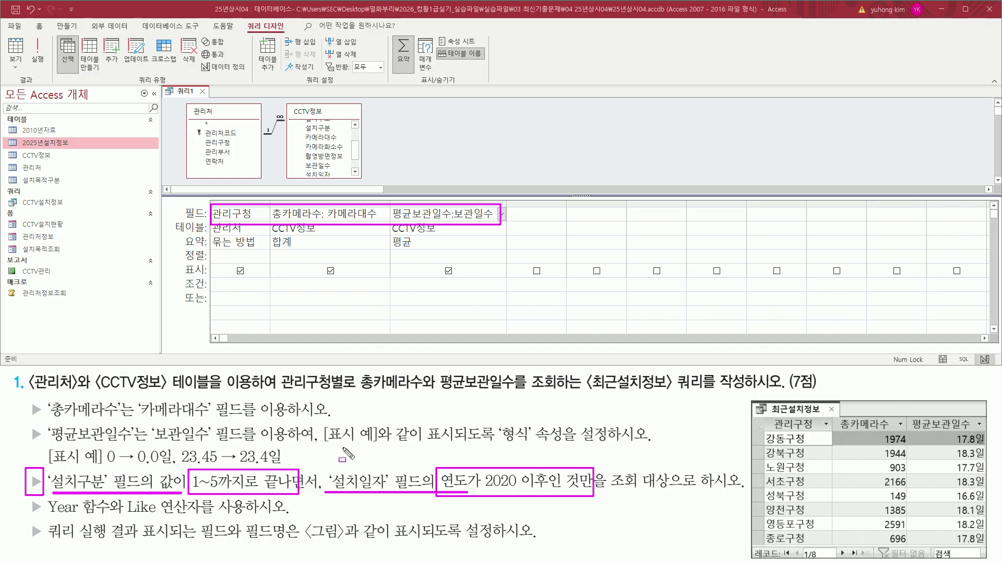
pyautogui.press('Escape')
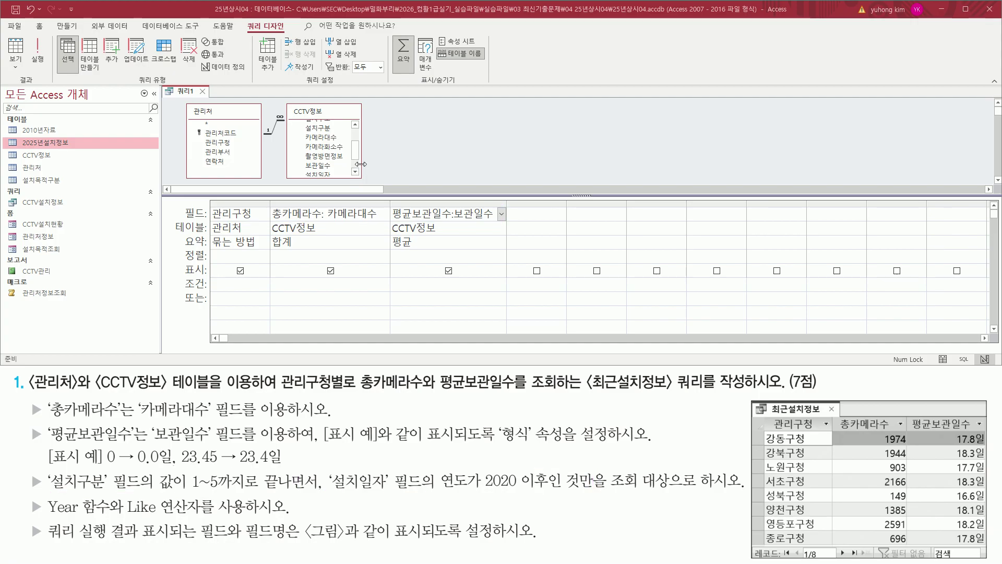
# - Add the 설치구분 and 설치일자 fields from the CCTV정보 table to the query grid
pyautogui.scroll(1, 359, 157)
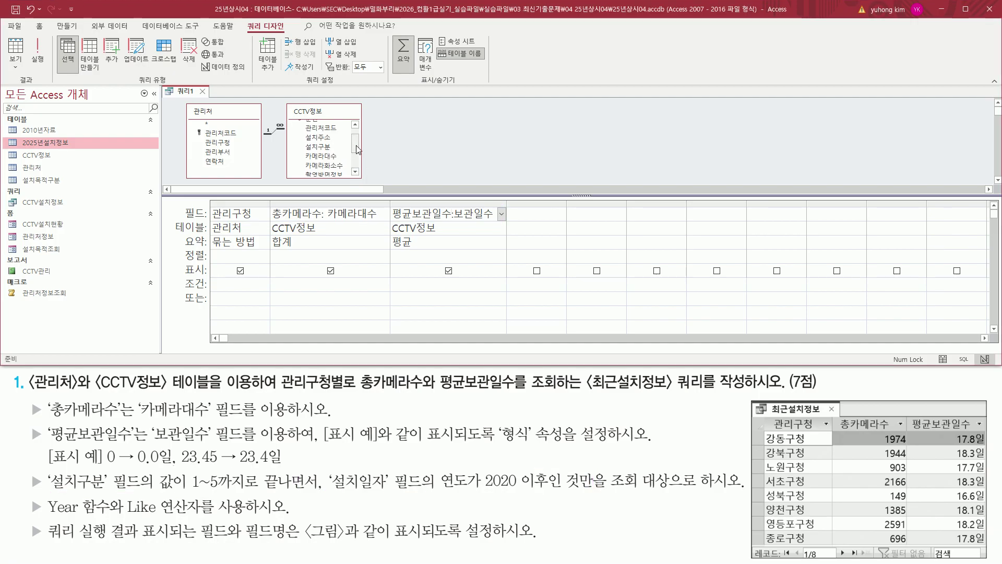
pyautogui.click(318, 147)
pyautogui.doubleClick(317, 147)
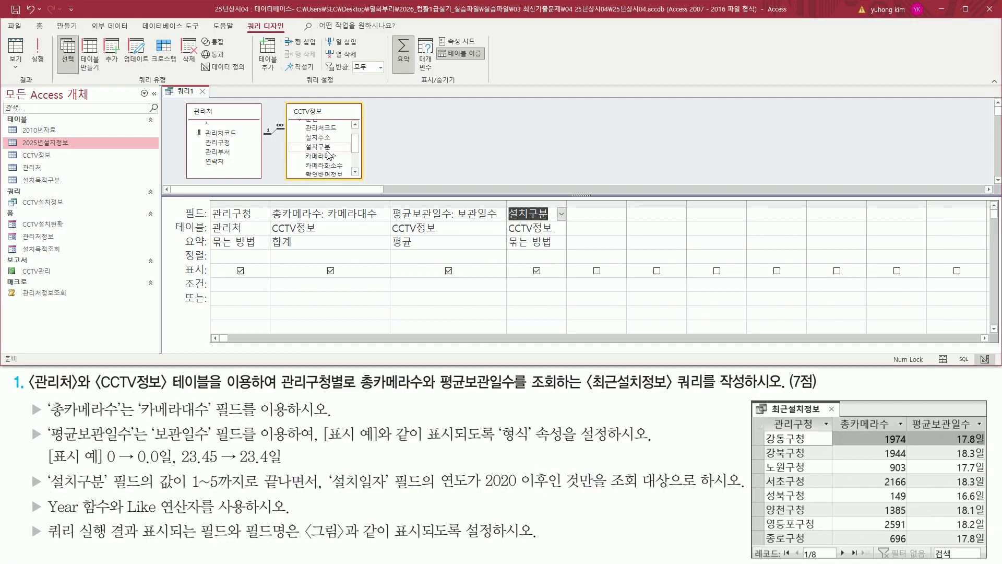
pyautogui.scroll(-1, 333, 159)
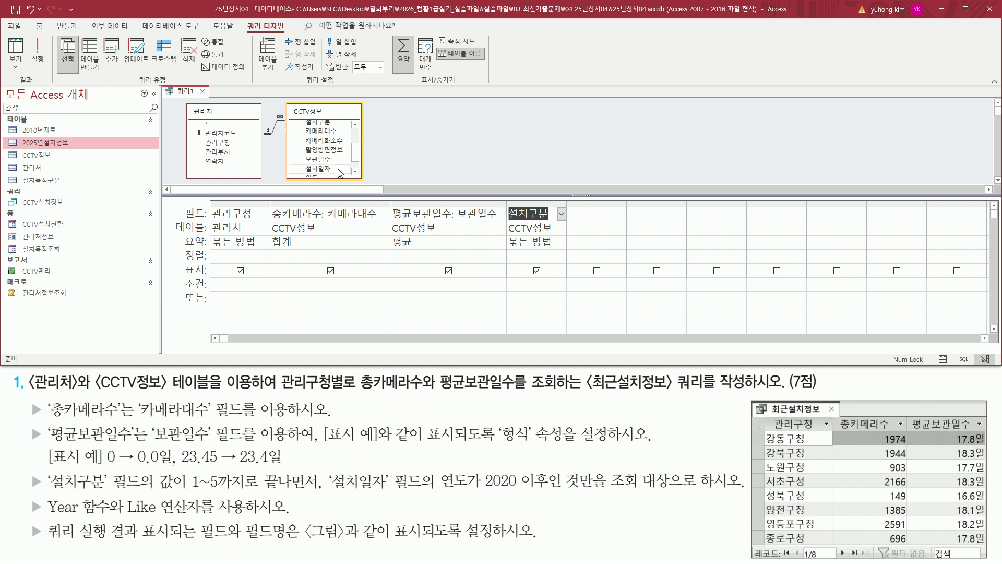
pyautogui.click(322, 170)
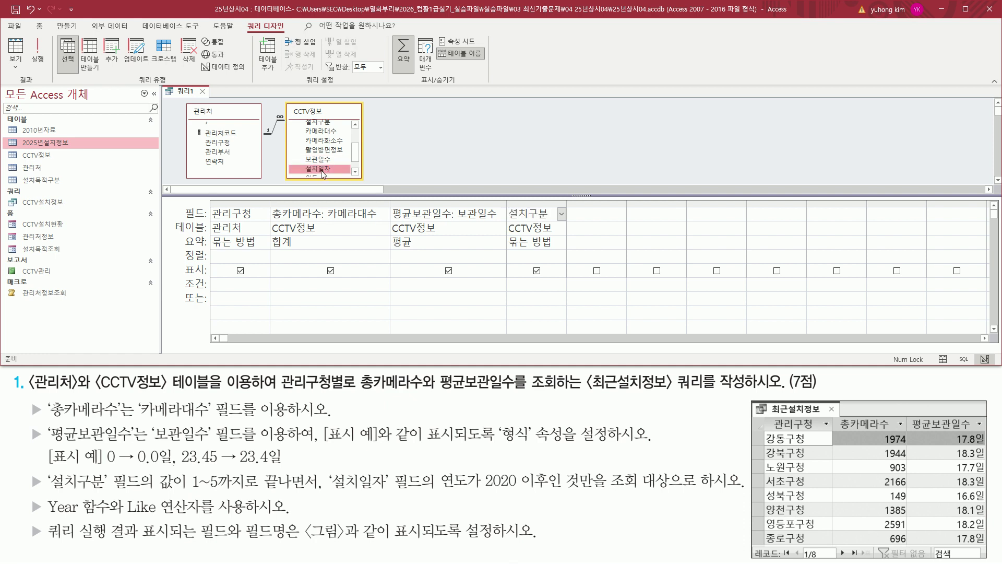
pyautogui.doubleClick(321, 170)
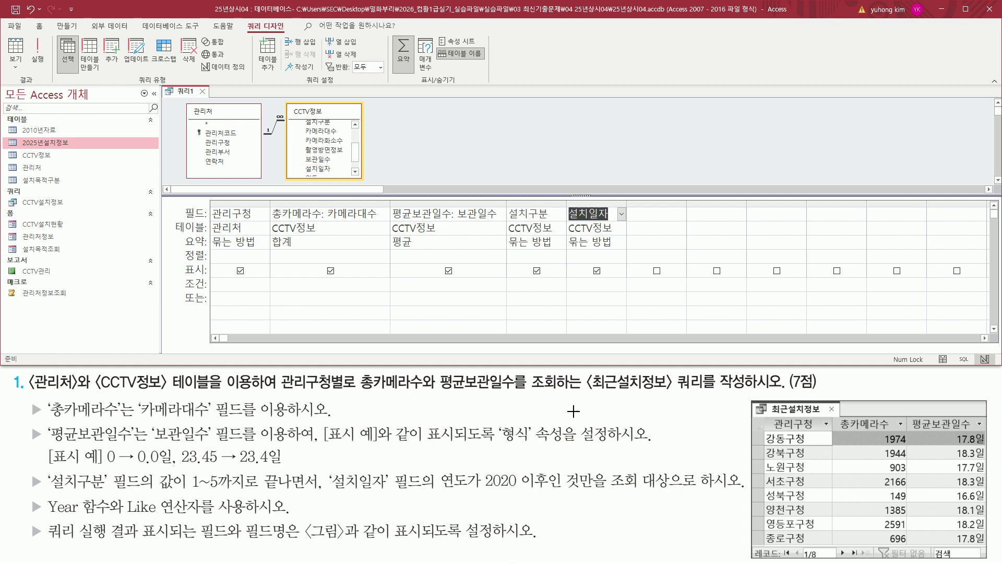
pyautogui.moveTo(507, 202)
pyautogui.mouseDown()
pyautogui.moveTo(613, 229)
pyautogui.moveTo(612, 203)
pyautogui.mouseUp()
pyautogui.press('Escape')
# - Set the criteria of the 설치구분 column to Like "*[1-5]" so only values ending in 1 to 5 are returned
pyautogui.click(534, 285)
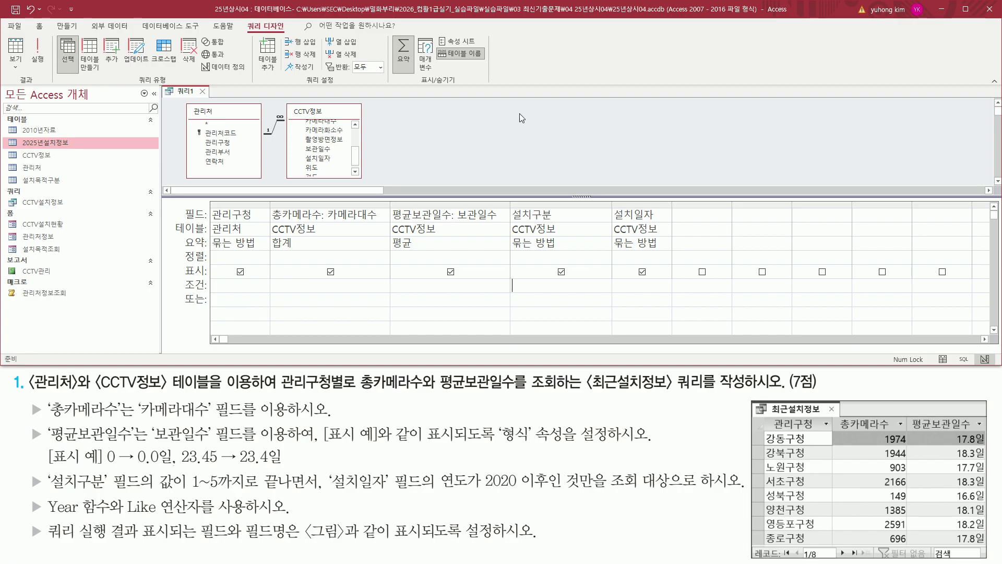
pyautogui.write('[')
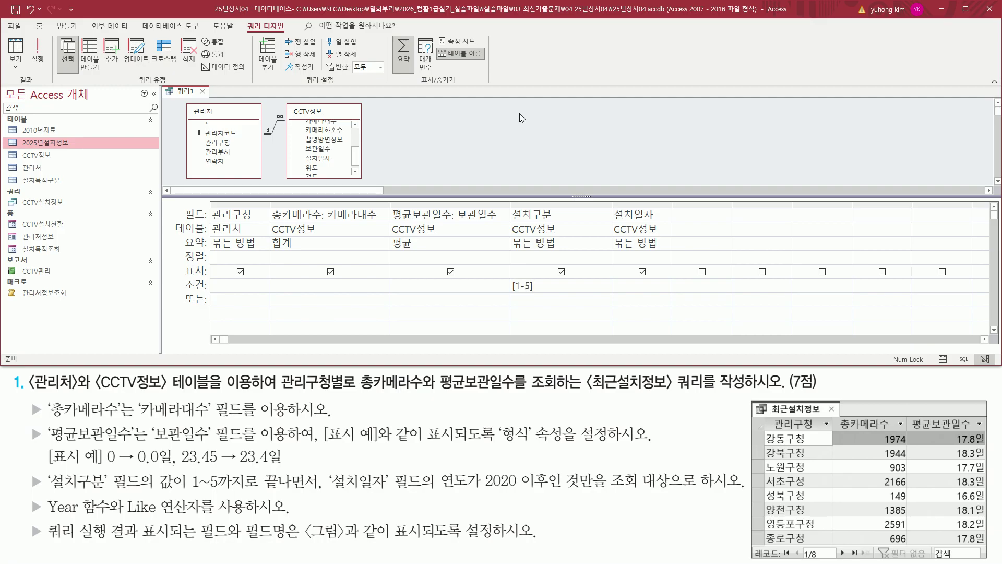
pyautogui.write('1-5]')
pyautogui.moveTo(186, 491); pyautogui.dragTo(325, 494)
pyautogui.press('Escape')
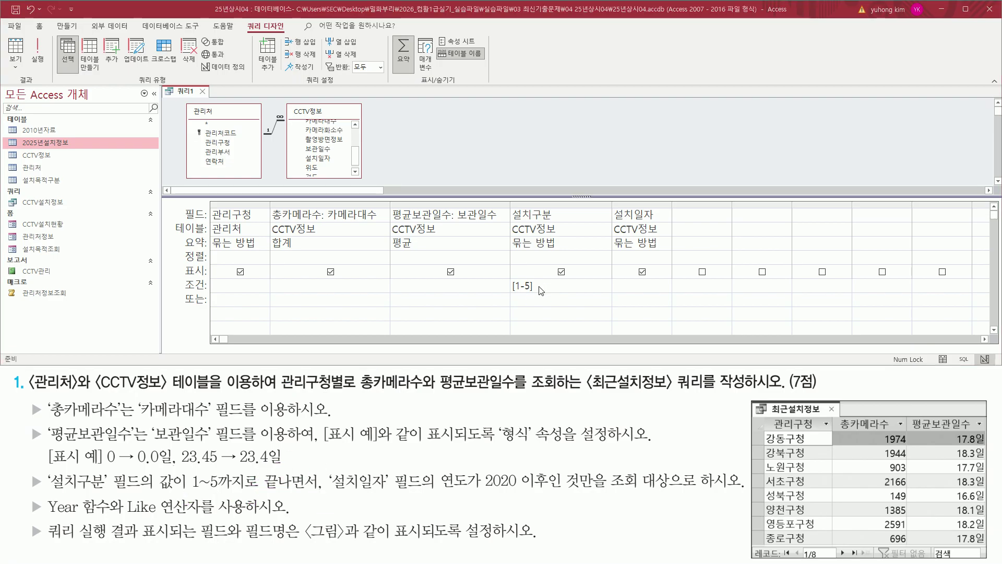
pyautogui.moveTo(543, 287); pyautogui.dragTo(492, 286)
pyautogui.click(547, 286)
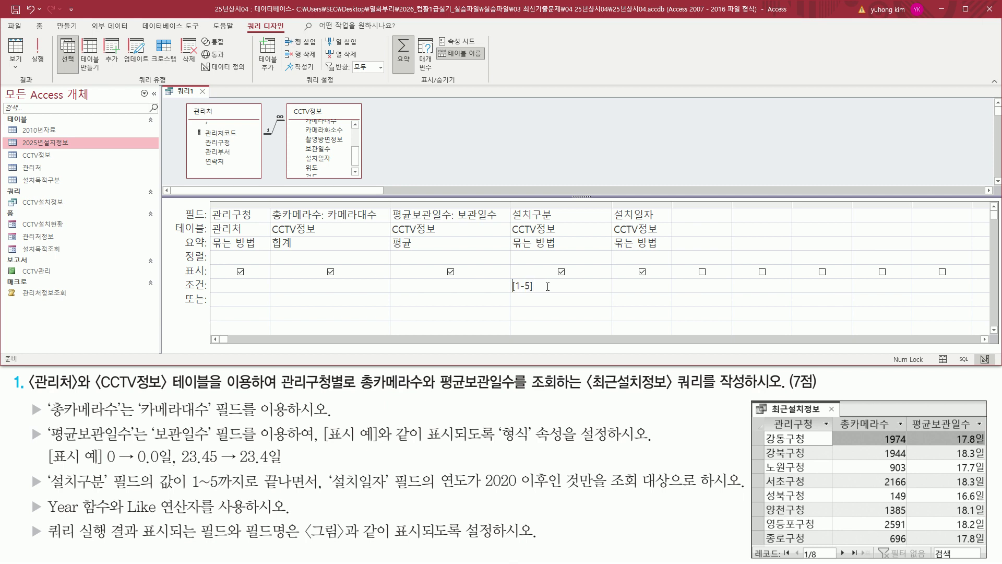
pyautogui.write('*')
pyautogui.write('ㅣ')
pyautogui.press('BackSpace')
pyautogui.write('like "')
pyautogui.press('End')
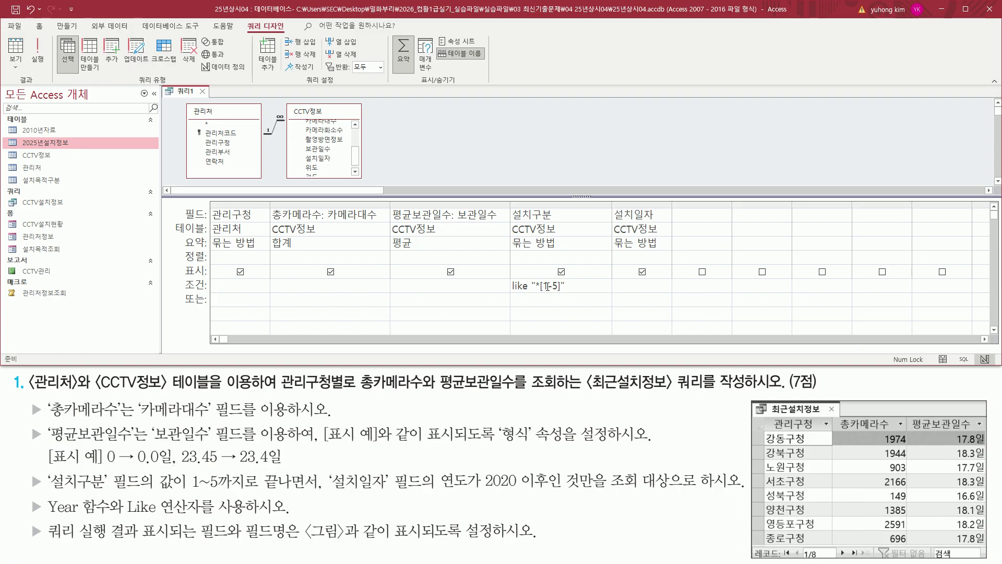
pyautogui.click(570, 258)
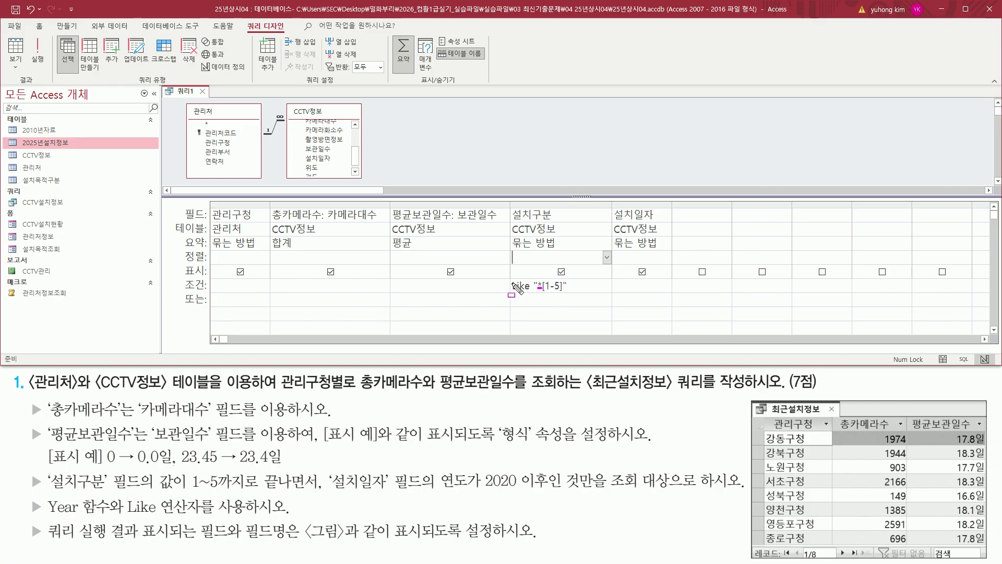
pyautogui.moveTo(505, 276); pyautogui.dragTo(572, 297)
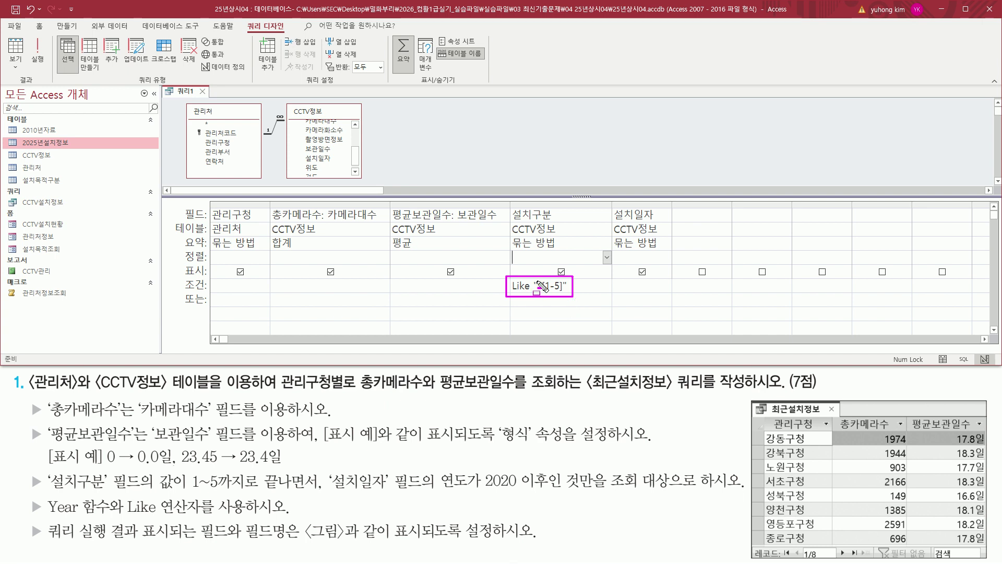
# - Review the requirement that the 설치일자 year be 2020 or later and use the Year function
pyautogui.press('Escape')
pyautogui.hotkey('ctrl', '2')
pyautogui.moveTo(327, 468); pyautogui.dragTo(390, 494)
pyautogui.click(388, 505)
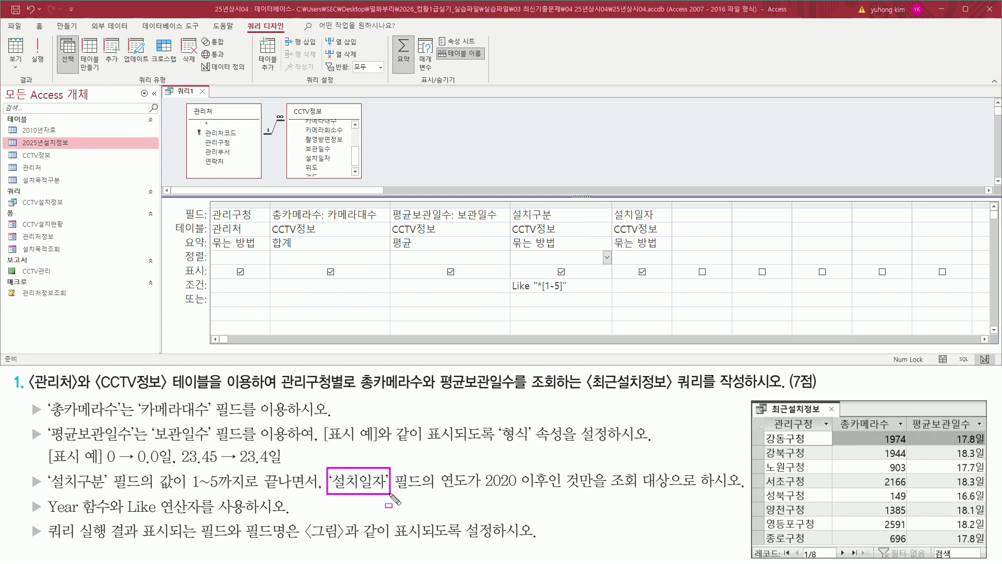
pyautogui.moveTo(440, 489); pyautogui.dragTo(545, 489)
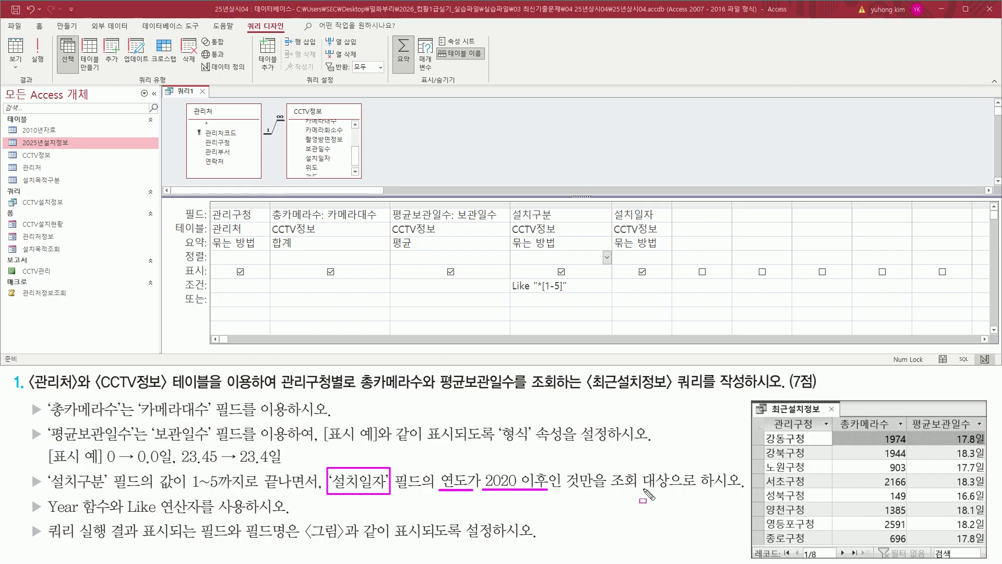
pyautogui.moveTo(44, 495); pyautogui.dragTo(110, 517)
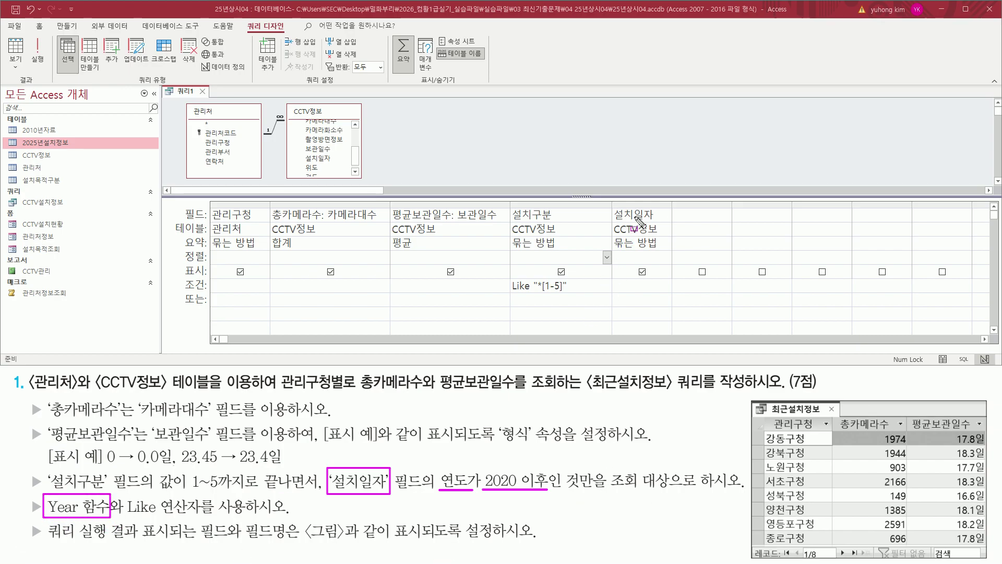
pyautogui.press('Escape')
# - Change the 설치일자 field expression to Year([설치일자]) and fit the column width to the whole expression
pyautogui.click(645, 214)
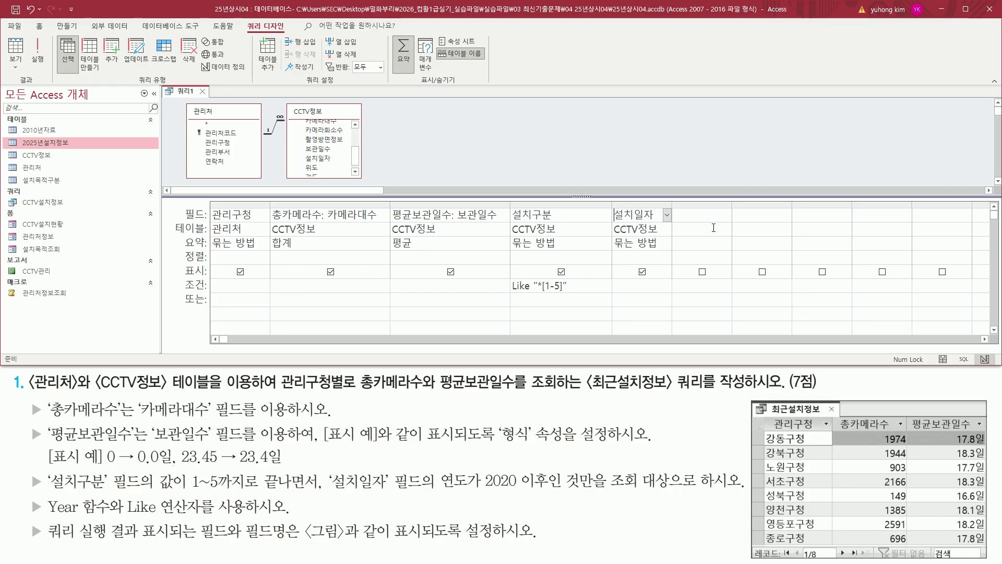
pyautogui.write('year(')
pyautogui.press('Right')
pyautogui.press('Right')
pyautogui.press('Right')
pyautogui.press('Right')
pyautogui.write(')')
pyautogui.press('Tab')
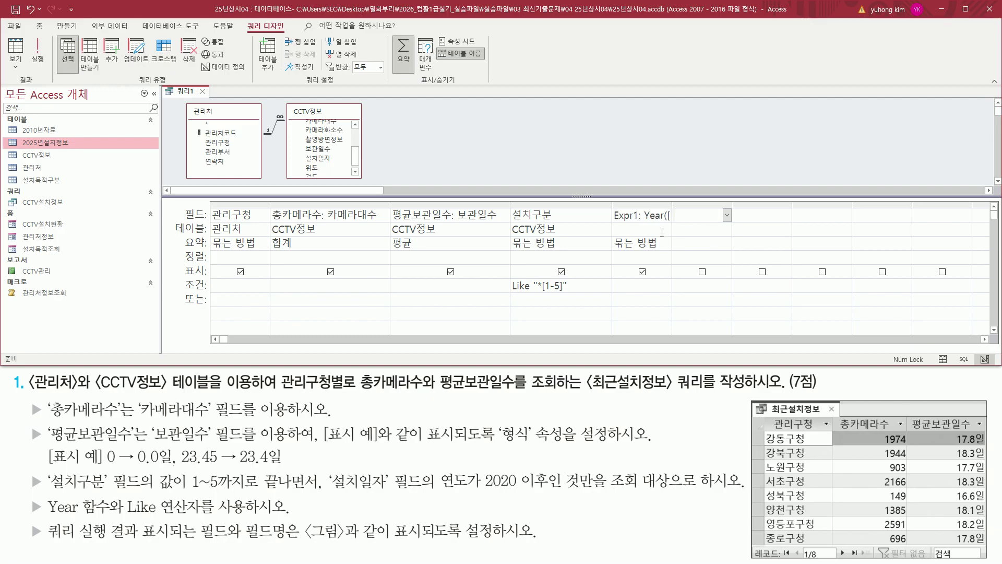
pyautogui.doubleClick(671, 204)
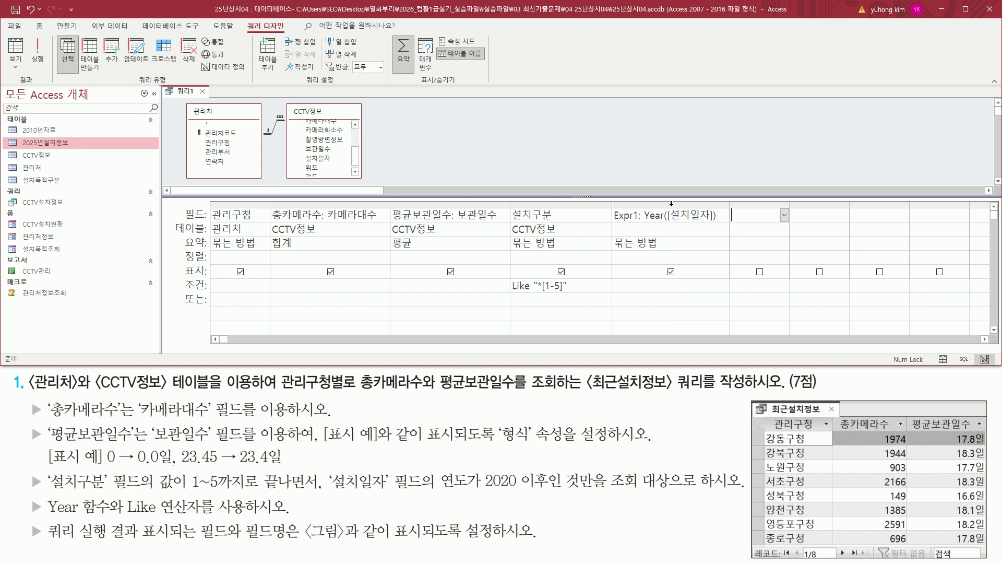
pyautogui.moveTo(644, 222); pyautogui.dragTo(719, 222)
pyautogui.moveTo(609, 204); pyautogui.dragTo(644, 227)
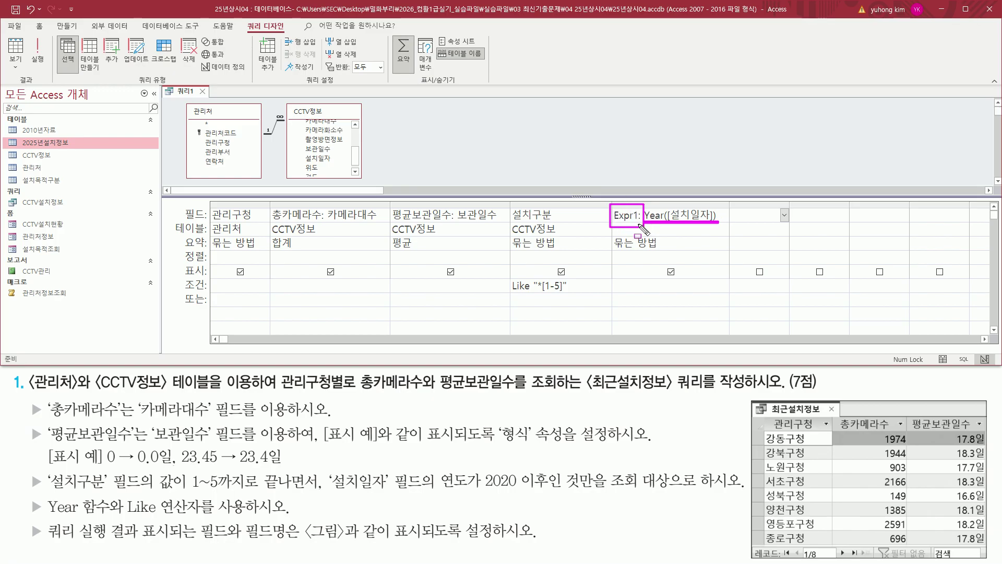
pyautogui.moveTo(508, 199); pyautogui.dragTo(729, 234)
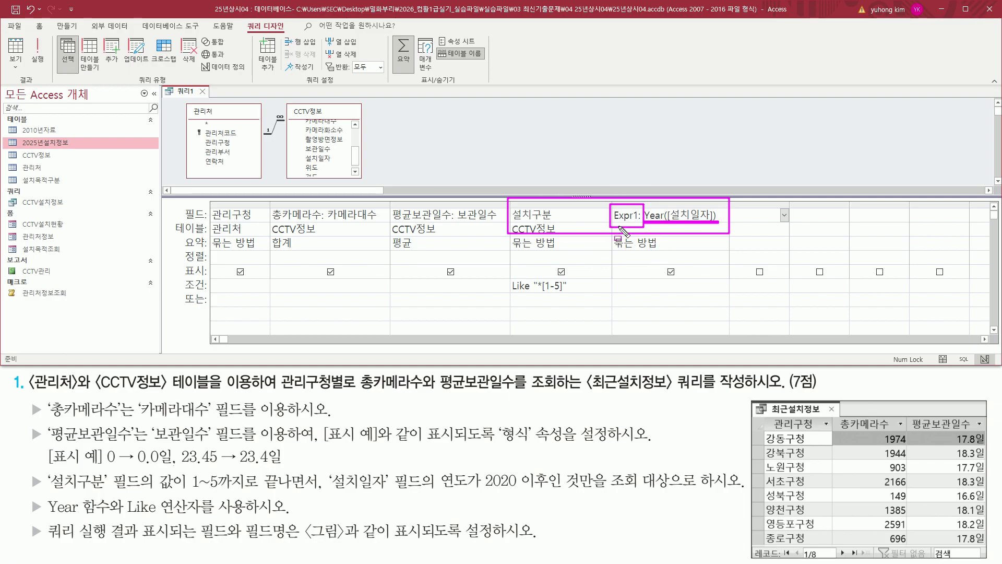
pyautogui.press('Escape')
pyautogui.hotkey('ctrl', '2')
pyautogui.moveTo(613, 222); pyautogui.dragTo(646, 221)
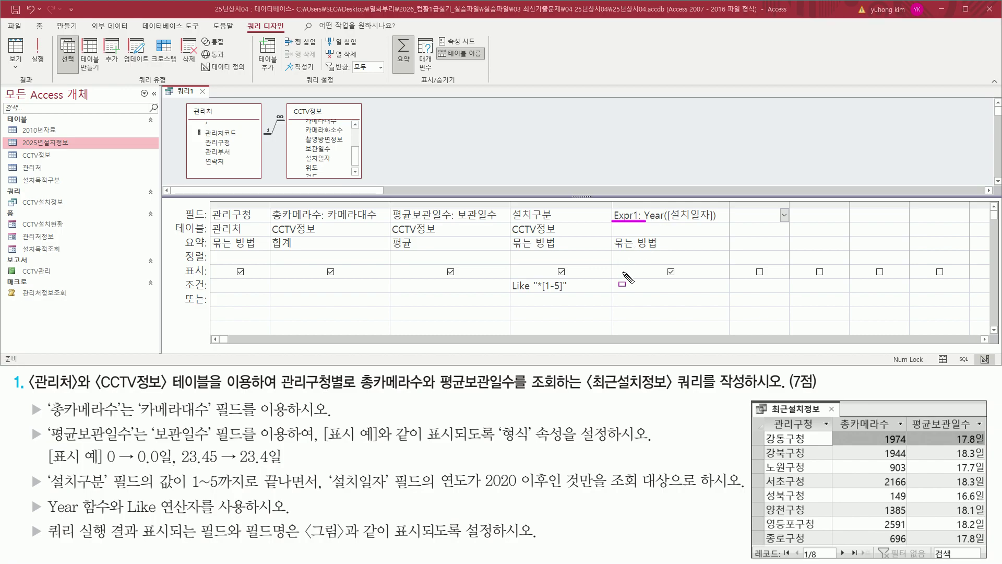
pyautogui.press('Escape')
# - Set the criteria of the Year([설치일자]) column to >=2020
pyautogui.click(624, 286)
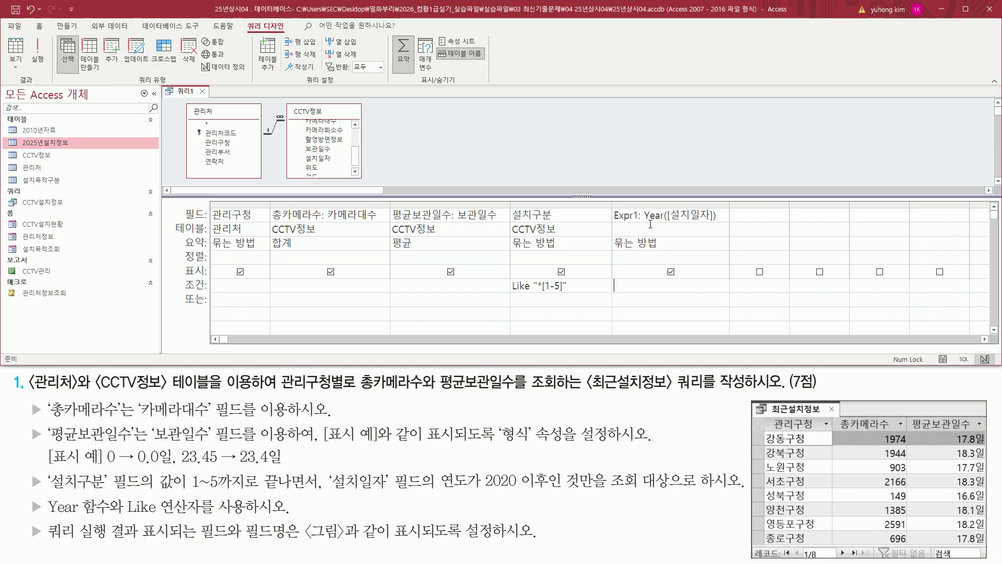
pyautogui.moveTo(645, 223); pyautogui.dragTo(717, 223)
pyautogui.moveTo(479, 491); pyautogui.dragTo(559, 490)
pyautogui.press('Escape')
pyautogui.click(643, 287)
pyautogui.moveTo(612, 296)
pyautogui.mouseDown()
pyautogui.moveTo(654, 295)
pyautogui.moveTo(651, 277)
pyautogui.mouseUp()
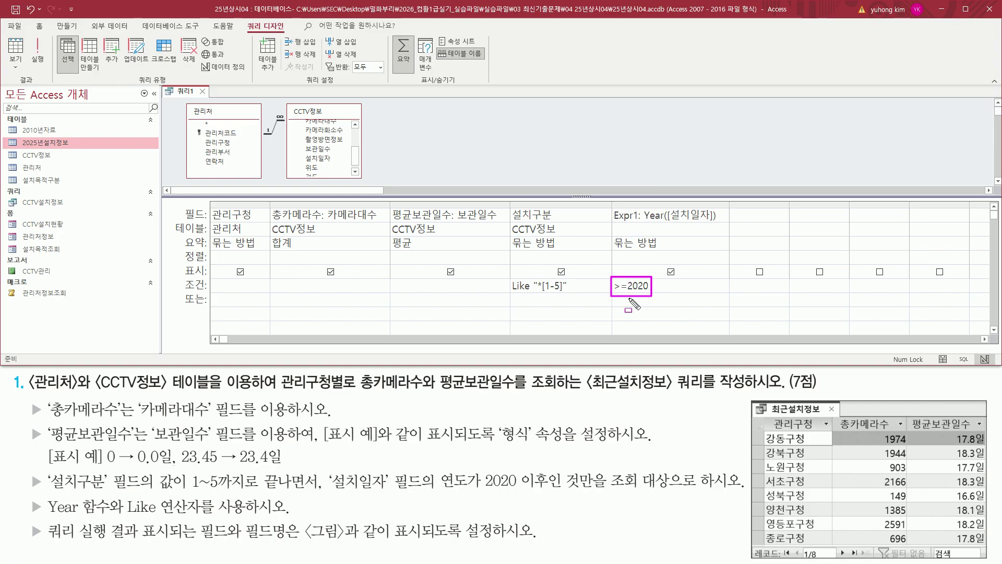
pyautogui.moveTo(481, 489); pyautogui.dragTo(545, 489)
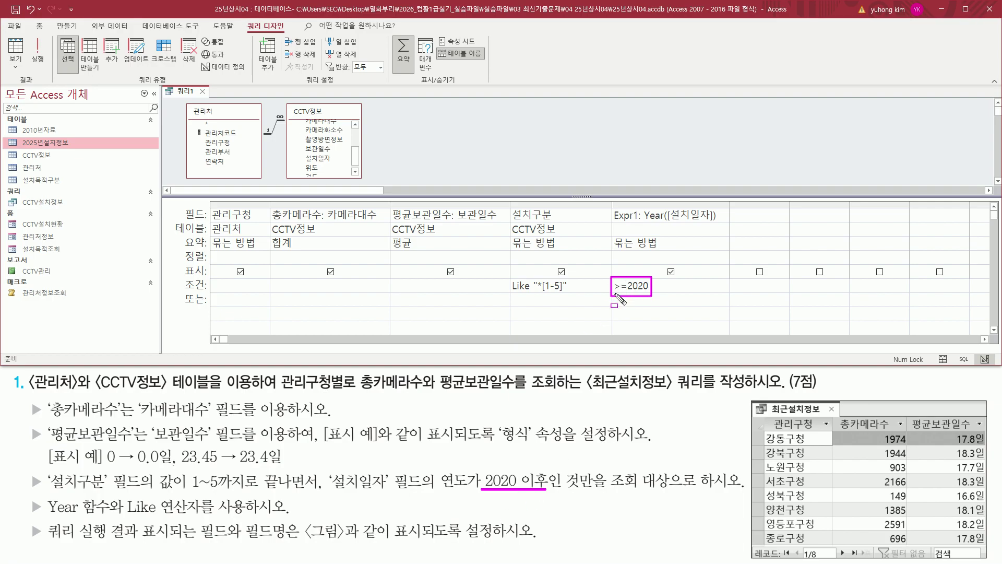
pyautogui.press('Escape')
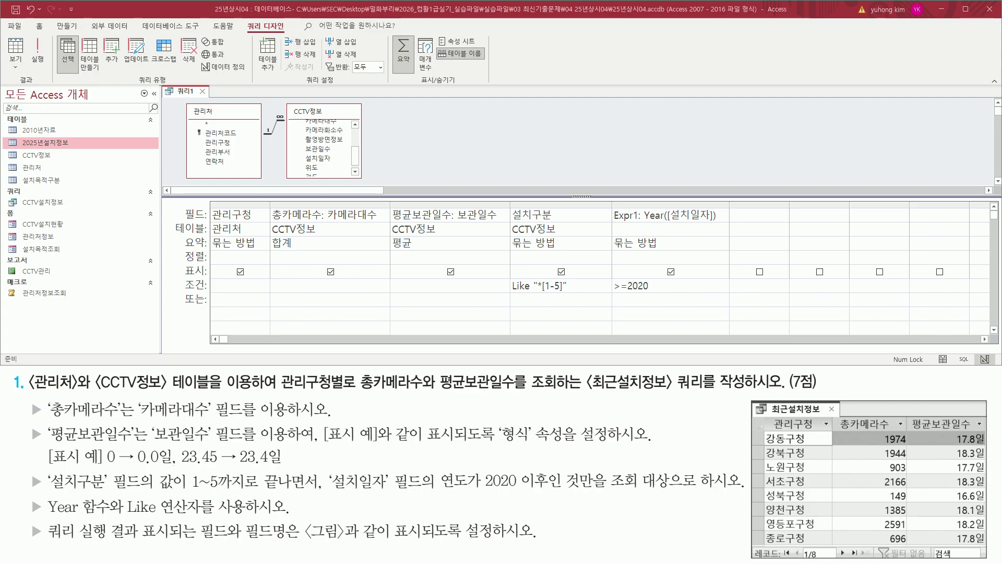
pyautogui.press('pagedown')
pyautogui.hotkey('ctrl', 'p')
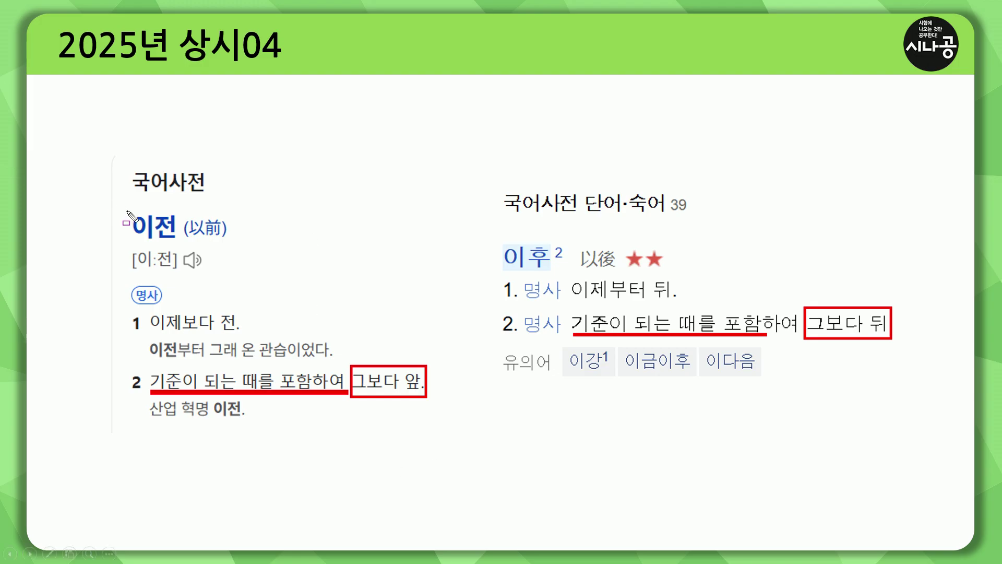
pyautogui.moveTo(126, 207); pyautogui.dragTo(235, 243)
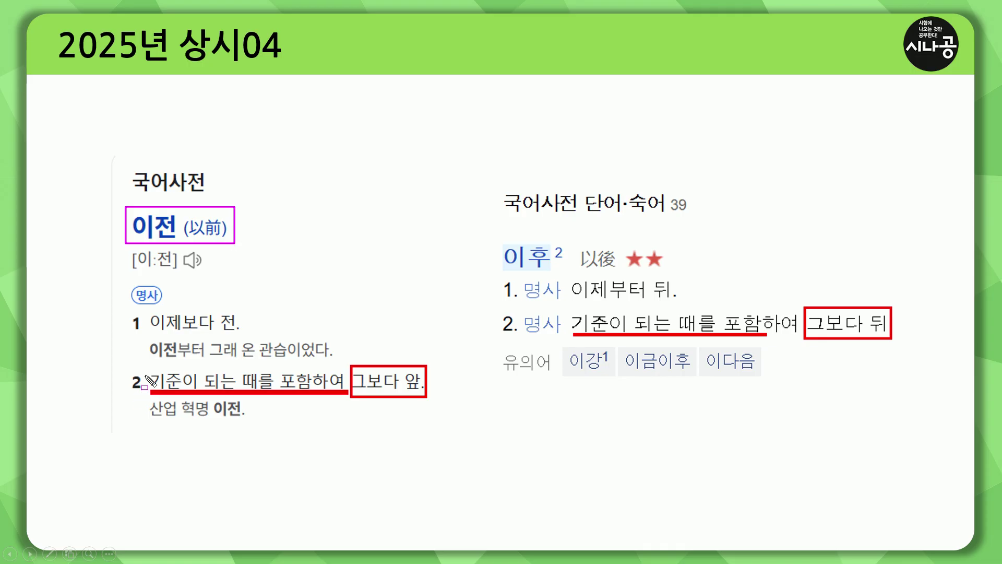
pyautogui.moveTo(147, 367); pyautogui.dragTo(314, 389)
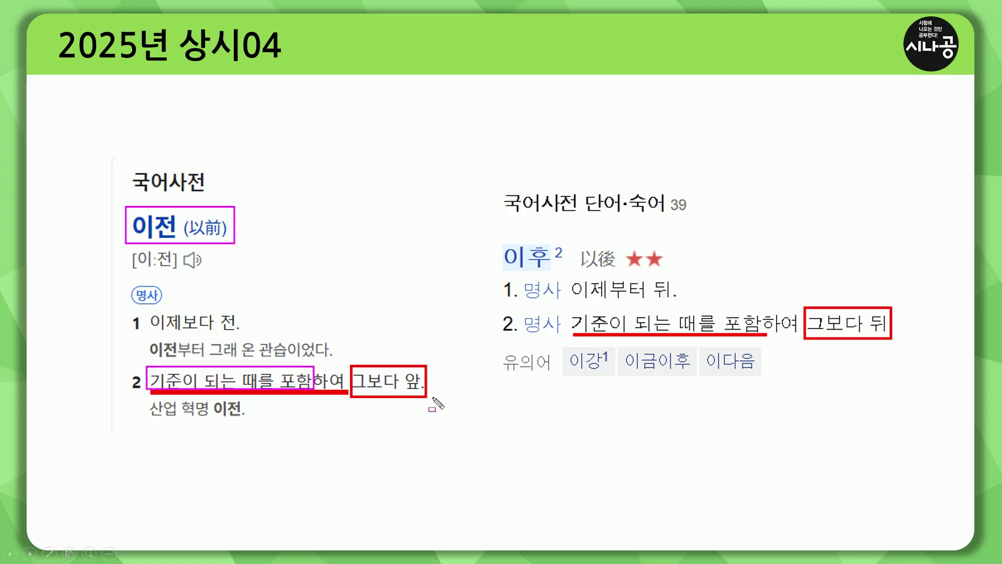
pyautogui.moveTo(501, 236); pyautogui.dragTo(566, 272)
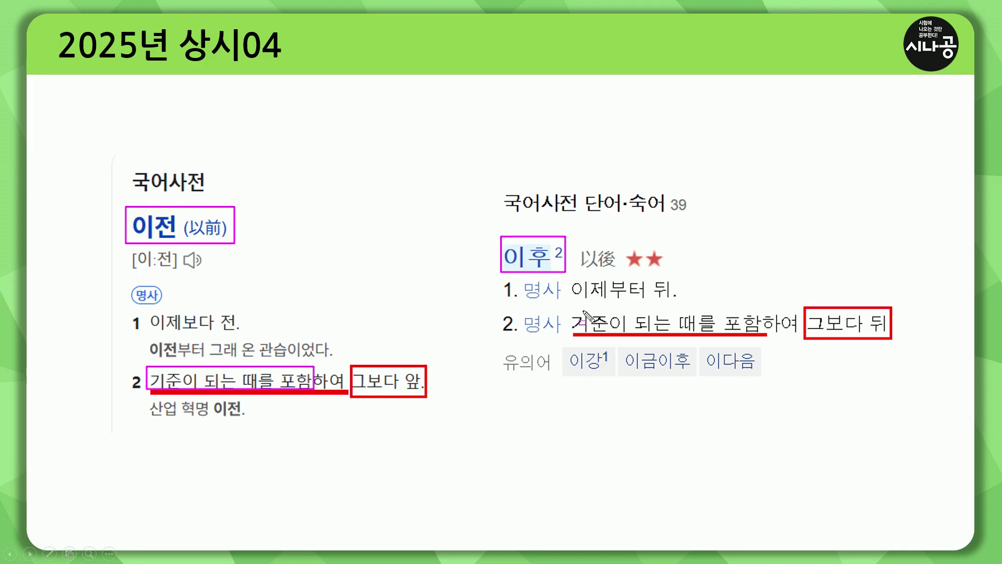
pyautogui.moveTo(571, 309); pyautogui.dragTo(765, 334)
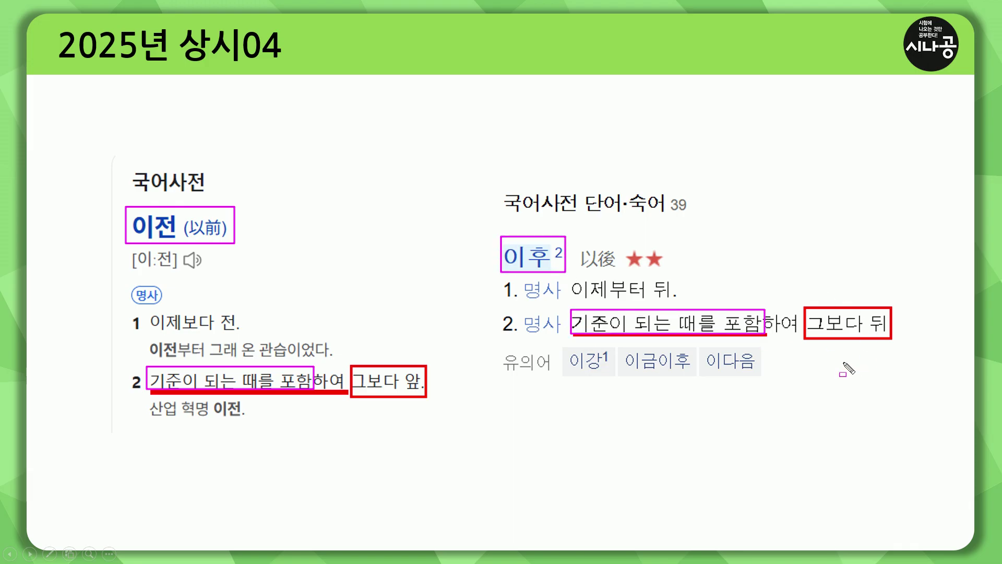
pyautogui.moveTo(266, 358); pyautogui.dragTo(335, 308)
pyautogui.moveTo(683, 289)
pyautogui.mouseDown()
pyautogui.moveTo(687, 303)
pyautogui.moveTo(735, 250)
pyautogui.mouseUp()
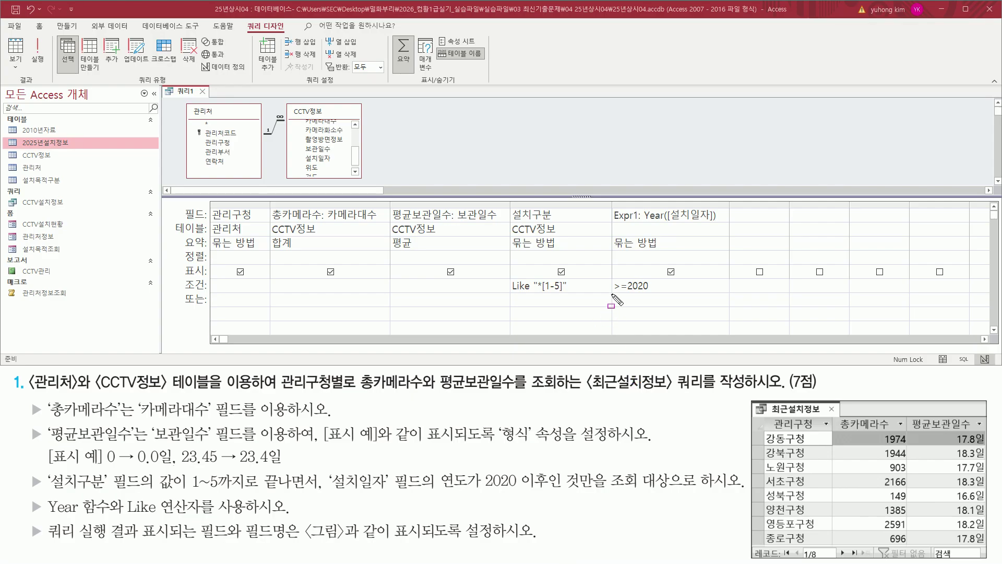
# - Review the required output fields and compare the example result with the 설치구분 and Year([설치일자]) columns in the query grid
pyautogui.moveTo(611, 275); pyautogui.dragTo(652, 294)
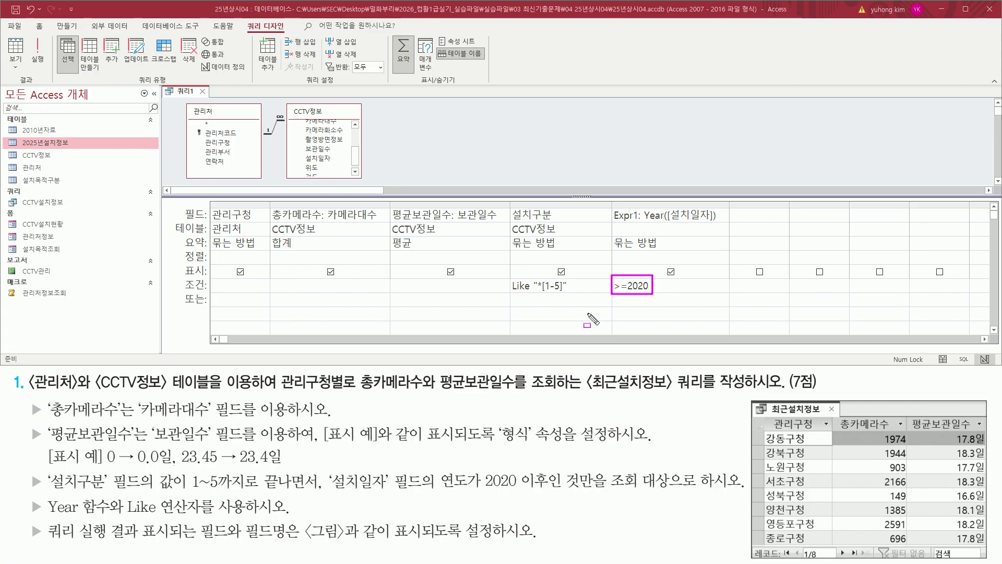
pyautogui.moveTo(19, 469)
pyautogui.mouseDown()
pyautogui.moveTo(27, 486)
pyautogui.moveTo(747, 522)
pyautogui.moveTo(742, 515)
pyautogui.mouseUp()
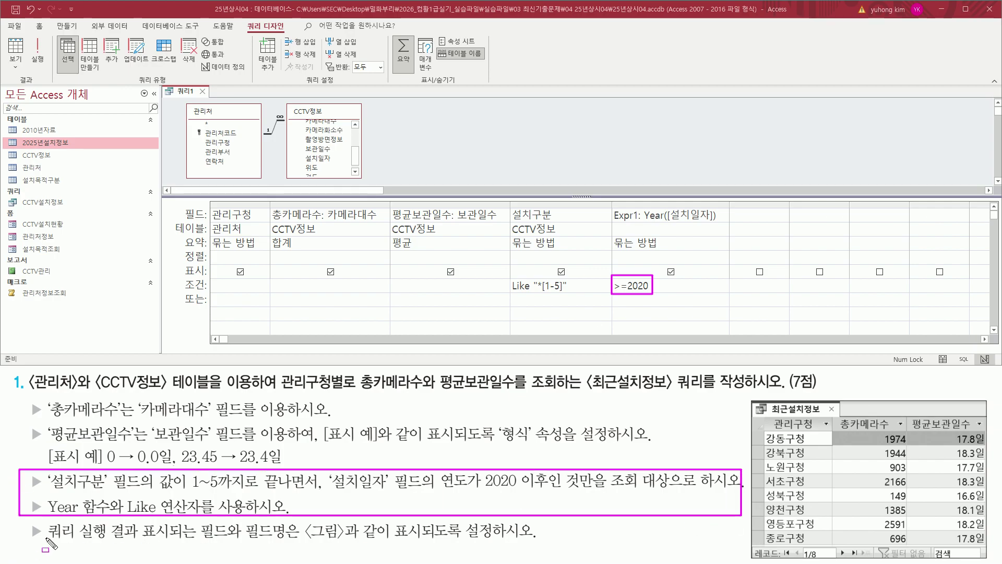
pyautogui.moveTo(46, 541); pyautogui.dragTo(536, 540)
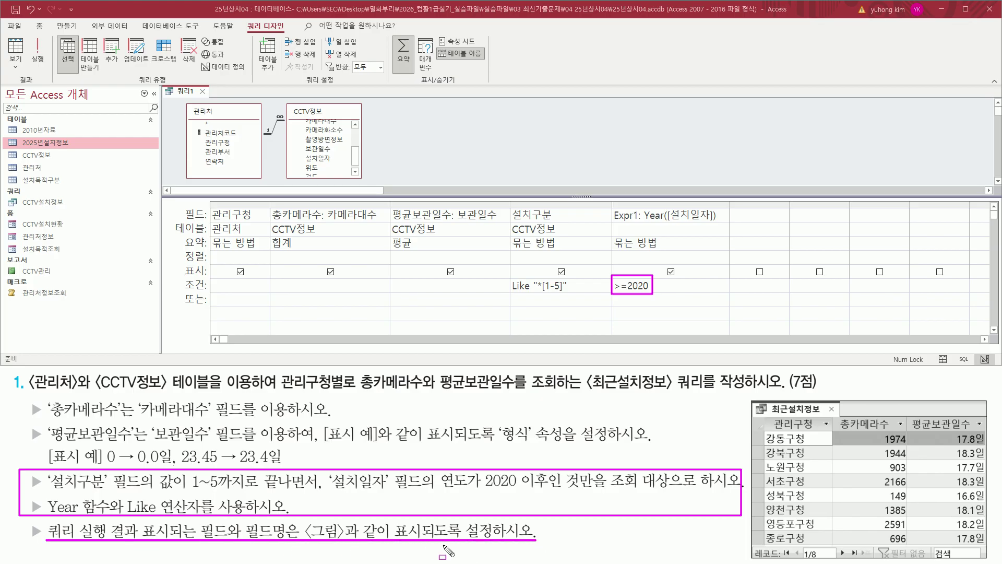
pyautogui.press('Escape')
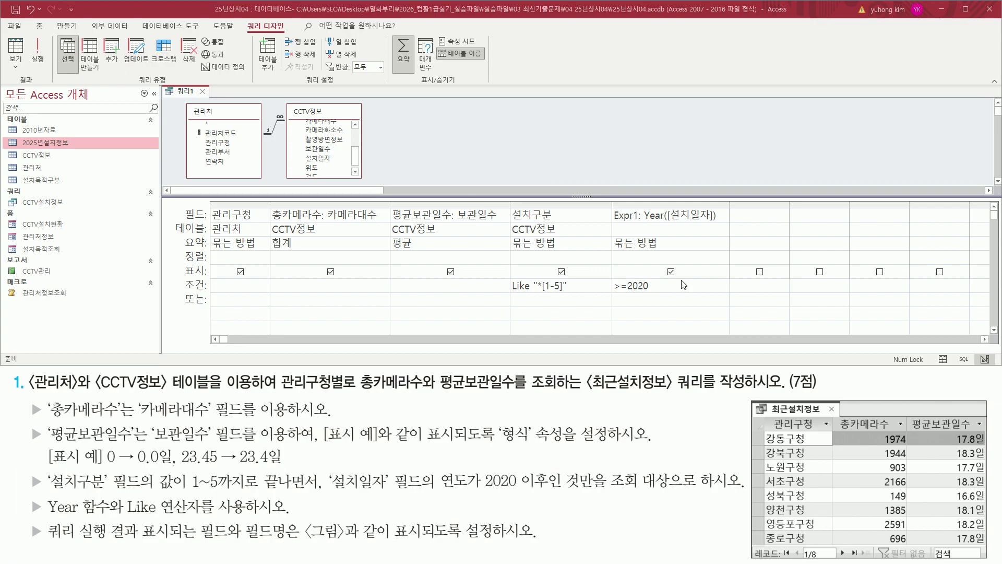
pyautogui.moveTo(765, 415); pyautogui.dragTo(987, 547)
pyautogui.moveTo(507, 205)
pyautogui.mouseDown()
pyautogui.moveTo(722, 223)
pyautogui.moveTo(721, 314)
pyautogui.moveTo(728, 300)
pyautogui.mouseUp()
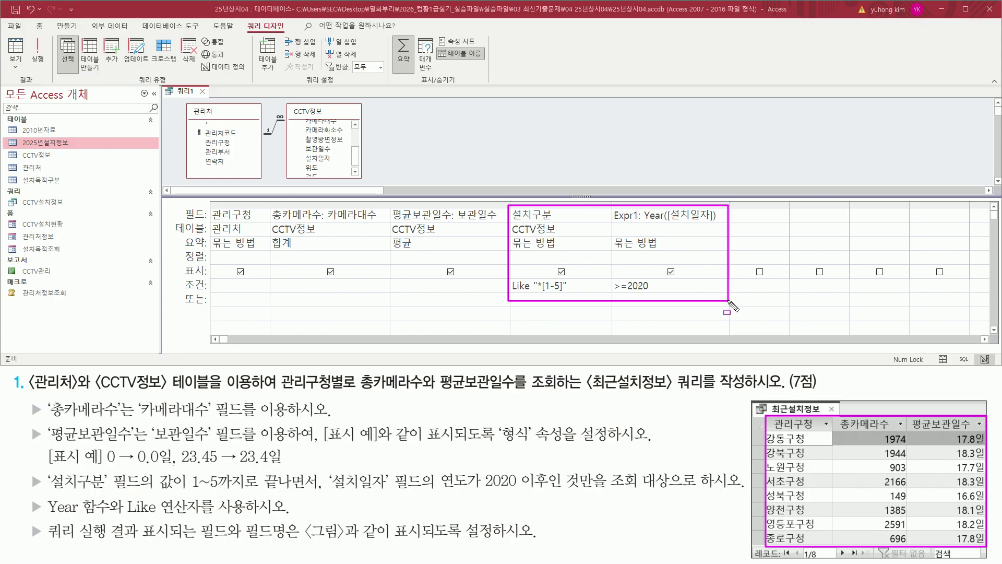
pyautogui.press('Escape')
pyautogui.hotkey('ctrl', '2')
pyautogui.moveTo(511, 250); pyautogui.dragTo(658, 251)
pyautogui.press('Escape')
# - Set the 요약 option of the 설치구분 and Year([설치일자]) columns to 조건
pyautogui.click(607, 245)
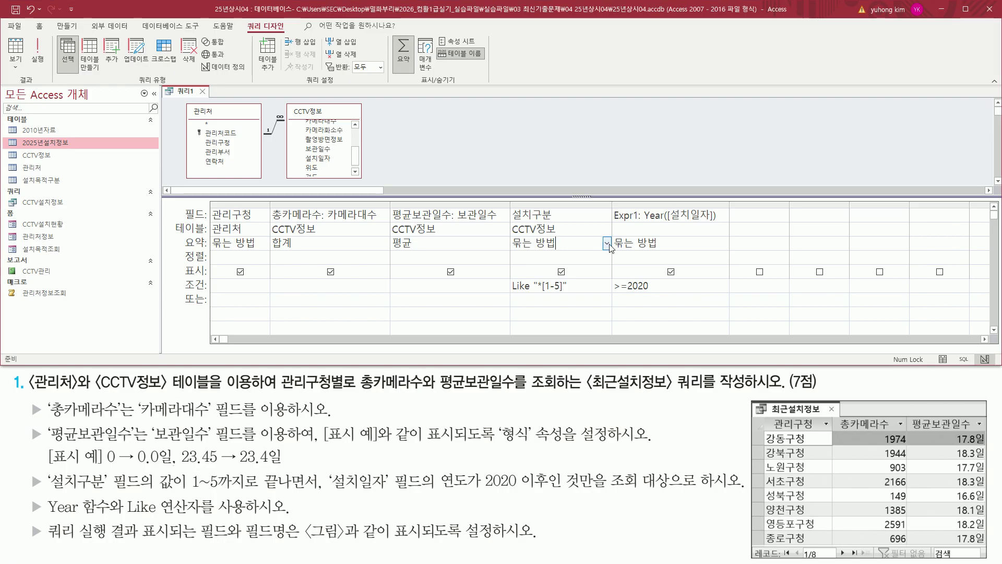
pyautogui.click(607, 245)
pyautogui.click(564, 408)
pyautogui.click(697, 243)
pyautogui.click(724, 243)
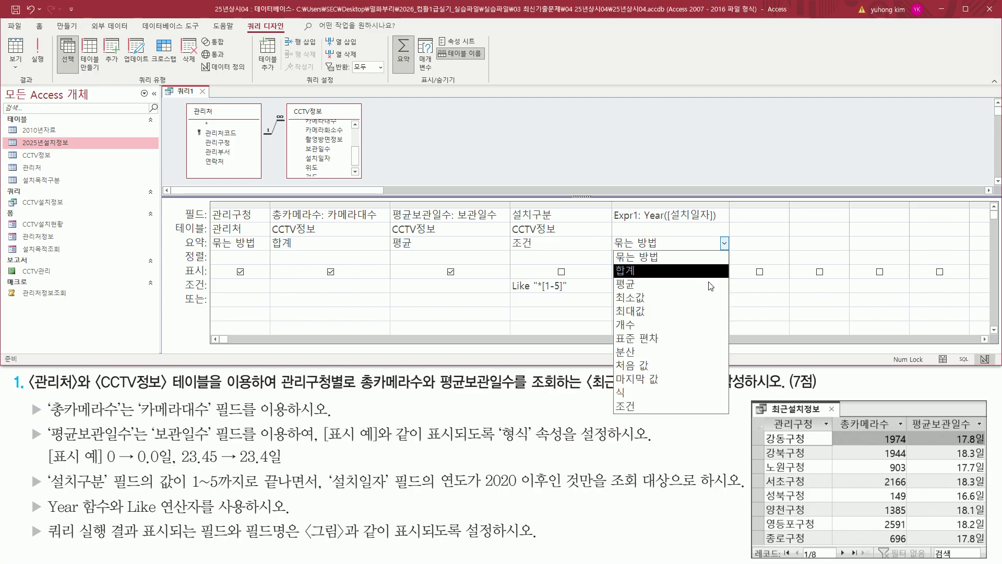
pyautogui.click(646, 406)
# - Check the 요약 and 표시 settings of the 설치구분 and Year([설치일자]) columns
pyautogui.hotkey('ctrl', '2')
pyautogui.moveTo(506, 248)
pyautogui.mouseDown()
pyautogui.moveTo(658, 250)
pyautogui.moveTo(657, 235)
pyautogui.mouseUp()
pyautogui.moveTo(178, 264); pyautogui.dragTo(210, 280)
pyautogui.moveTo(551, 263); pyautogui.dragTo(575, 278)
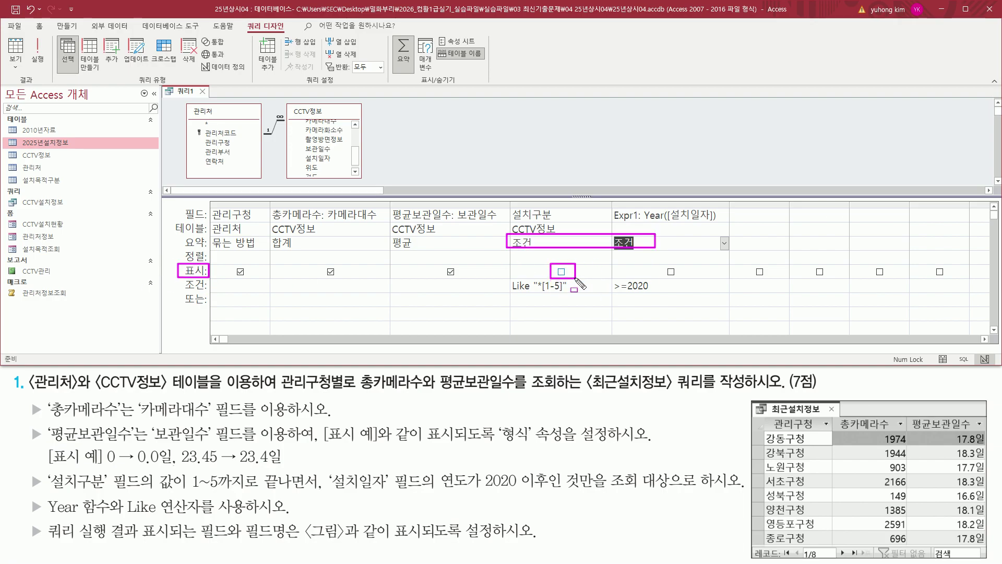
pyautogui.moveTo(661, 263); pyautogui.dragTo(682, 279)
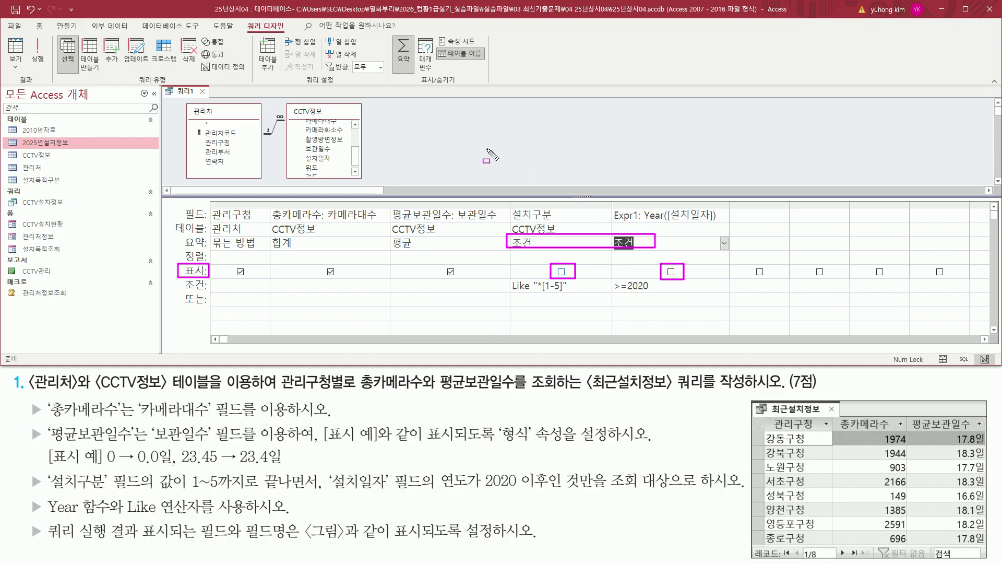
pyautogui.press('Escape')
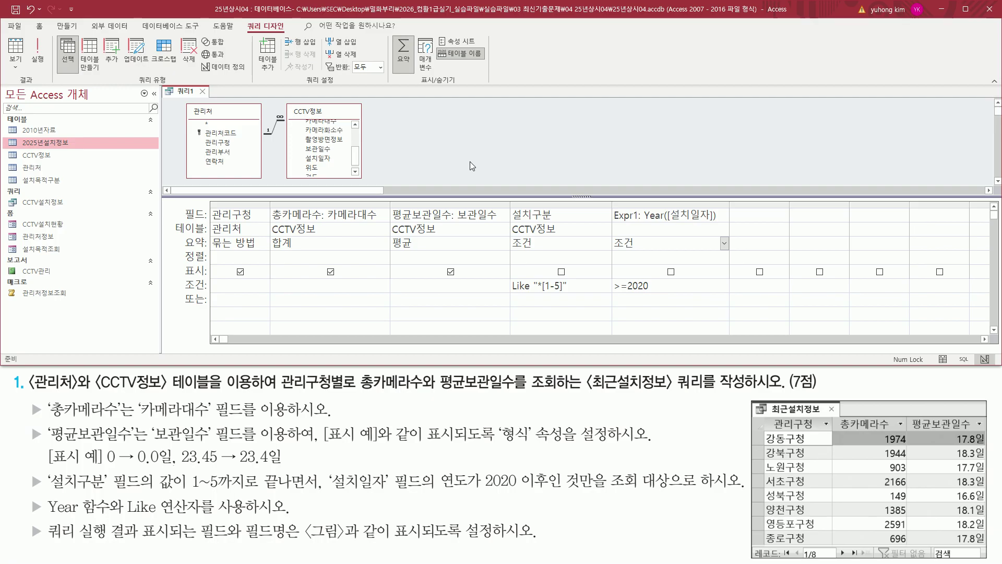
# - Run the query and examine the column headings and widths in the result datasheet
pyautogui.hotkey('ctrl', '2')
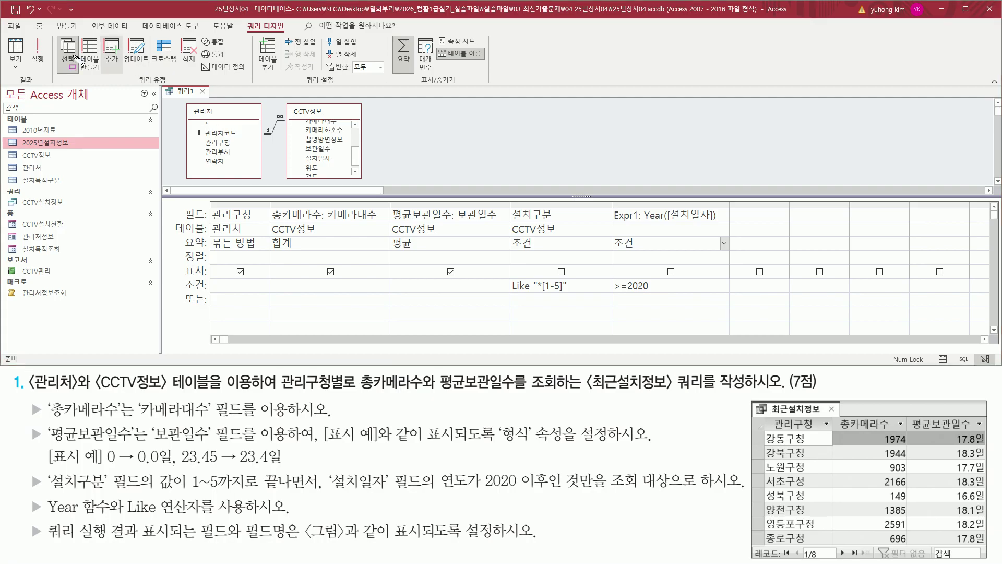
pyautogui.moveTo(242, 20); pyautogui.dragTo(286, 36)
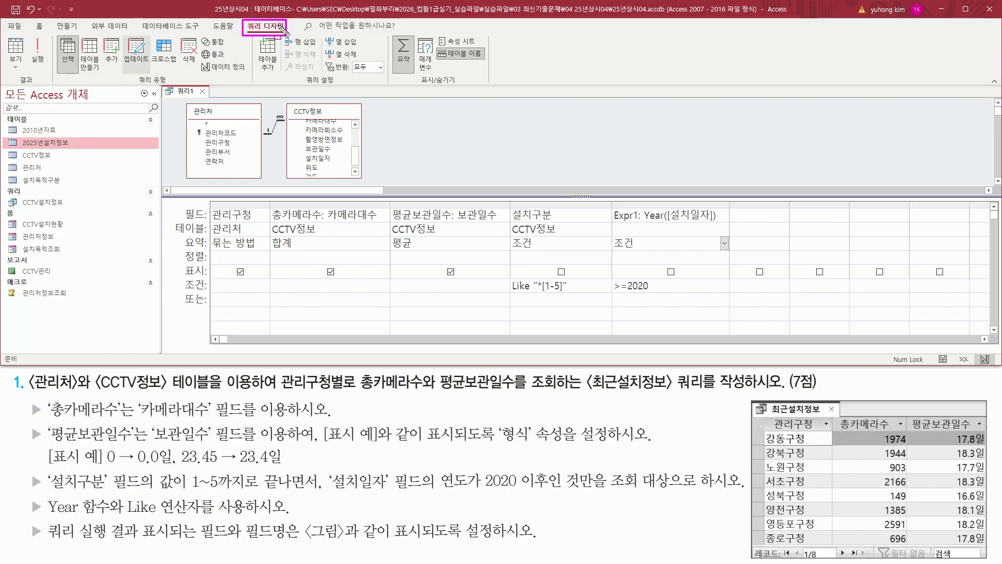
pyautogui.moveTo(19, 73); pyautogui.dragTo(39, 86)
pyautogui.moveTo(29, 35); pyautogui.dragTo(48, 74)
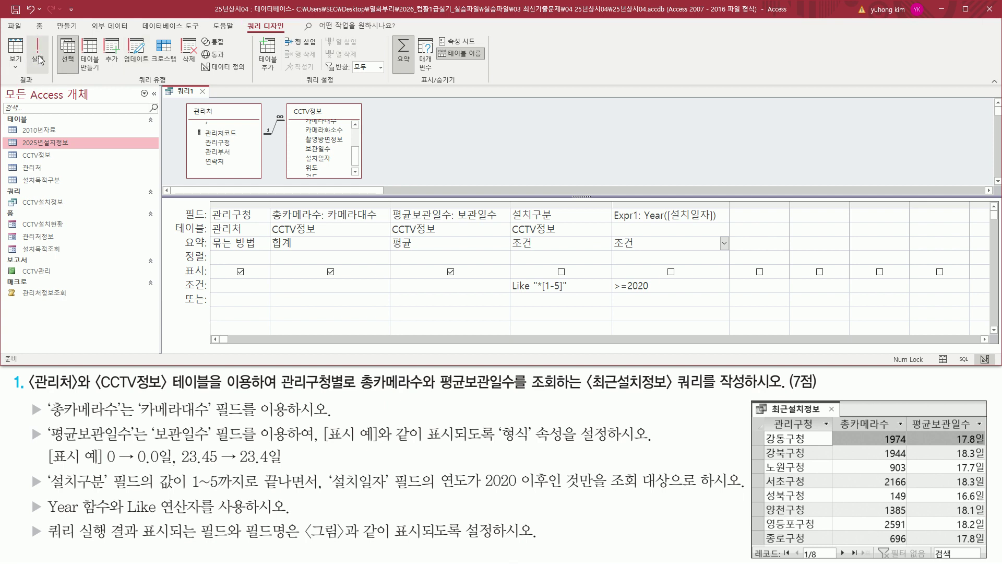
pyautogui.click(38, 58)
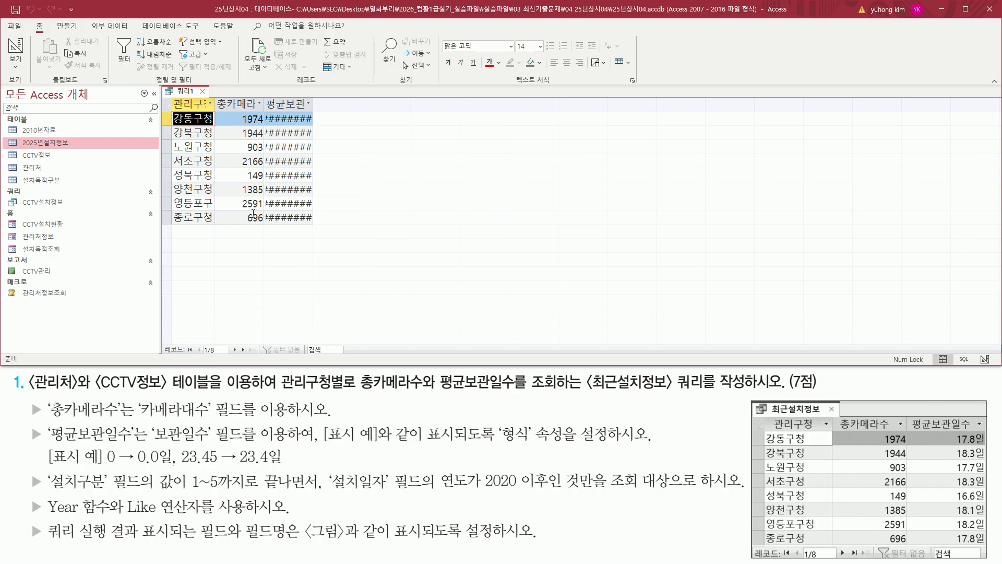
pyautogui.moveTo(173, 110)
pyautogui.mouseDown()
pyautogui.moveTo(312, 110)
pyautogui.moveTo(312, 97)
pyautogui.mouseUp()
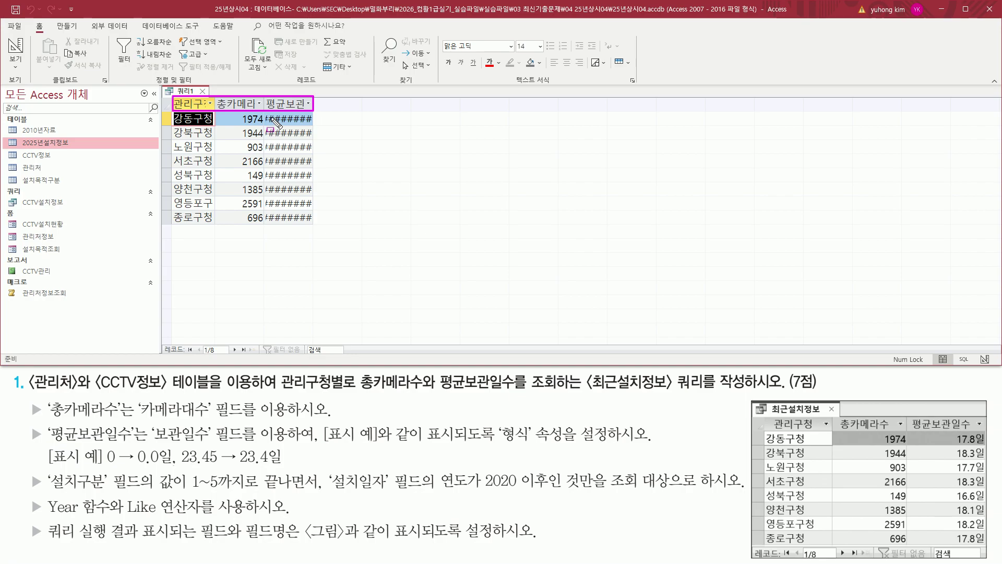
pyautogui.press('Escape')
pyautogui.moveTo(213, 97)
pyautogui.mouseDown()
pyautogui.moveTo(214, 109)
pyautogui.moveTo(263, 112)
pyautogui.mouseUp()
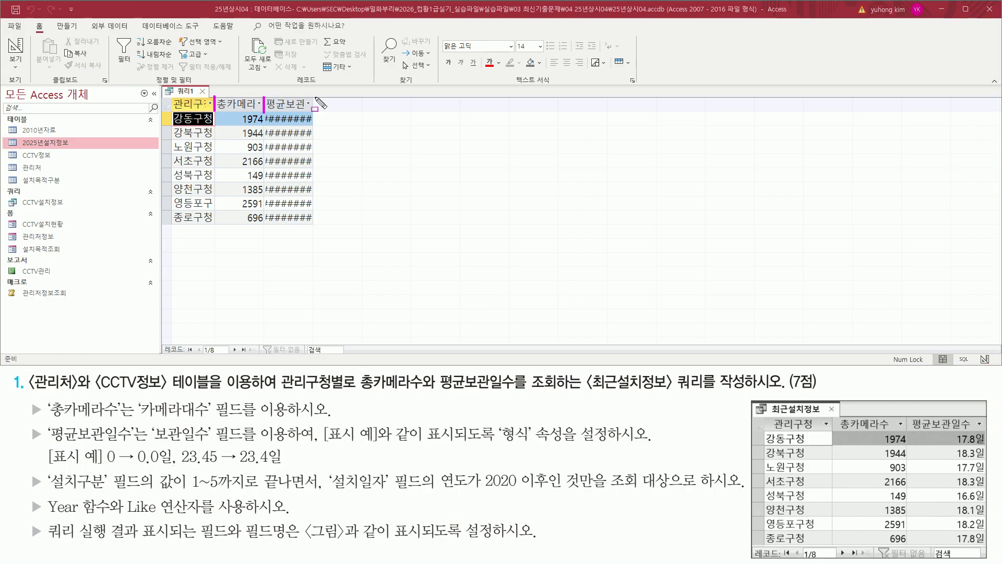
# - Fit the widths of the 관리구청, 총카메라수 and 평균보관일수 result columns to their contents
pyautogui.press('Escape')
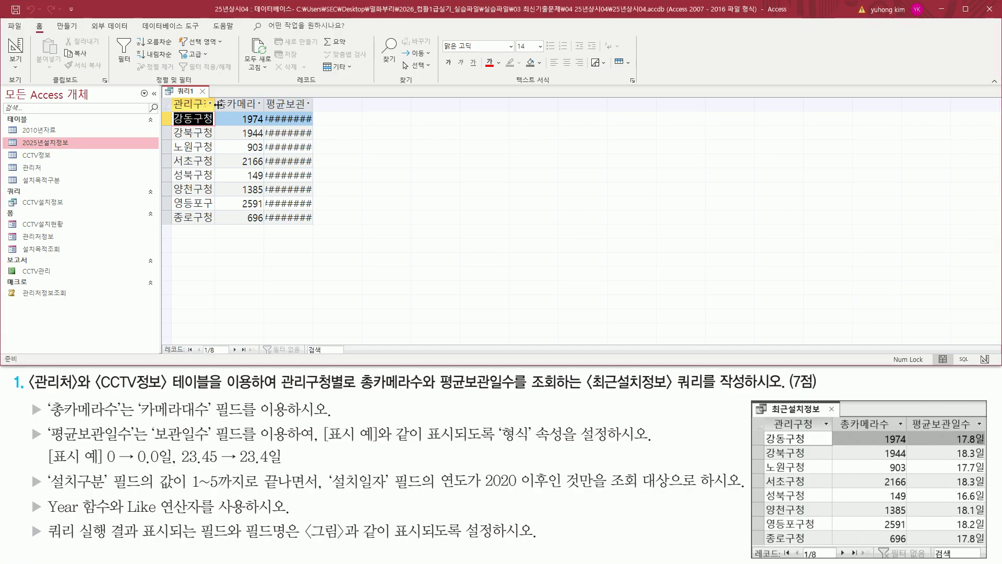
pyautogui.doubleClick(219, 105)
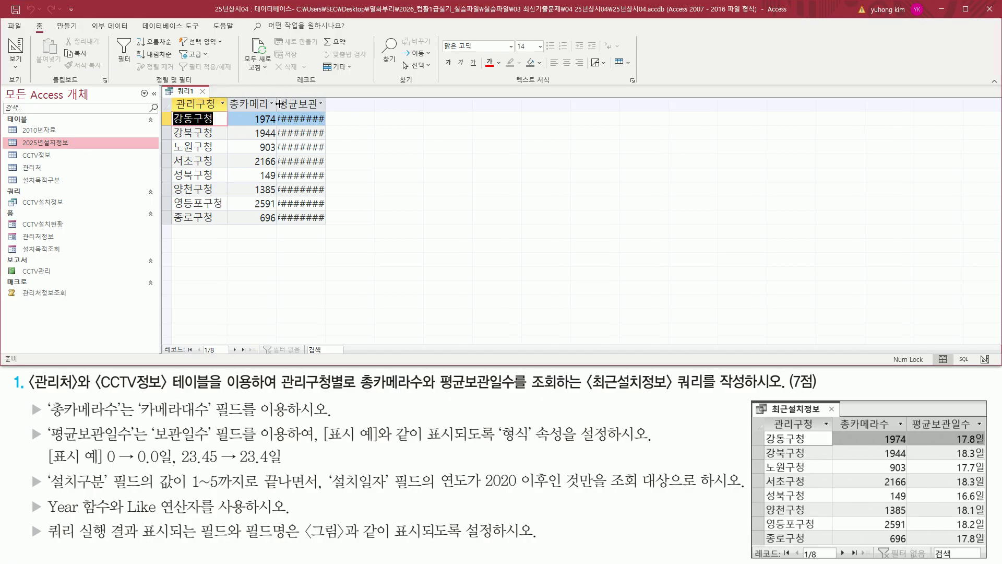
pyautogui.doubleClick(280, 103)
pyautogui.doubleClick(341, 103)
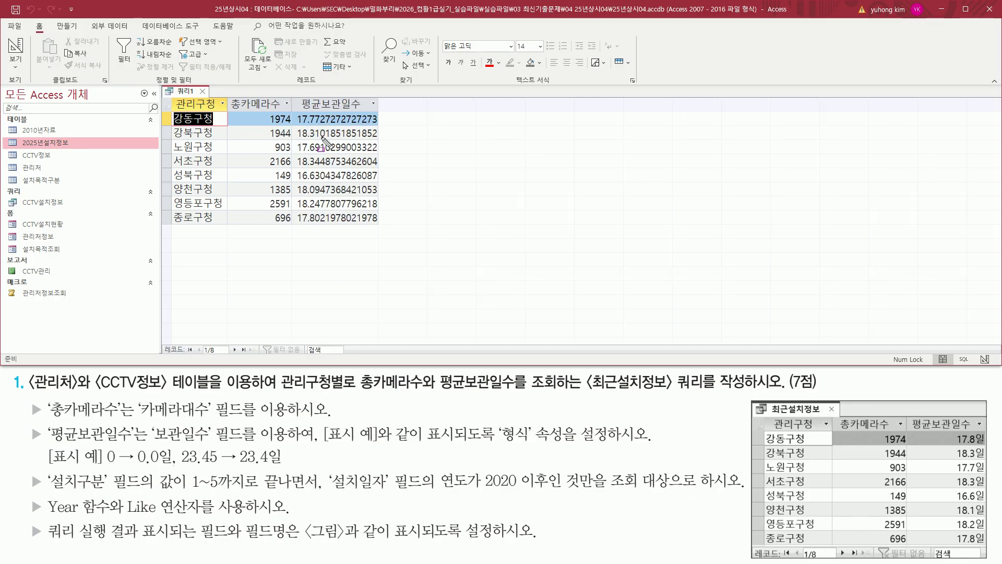
# - Compare the 평균보관일수 values in the query result with the required 형식 property and the display examples
pyautogui.moveTo(296, 111)
pyautogui.mouseDown()
pyautogui.moveTo(308, 171)
pyautogui.moveTo(380, 229)
pyautogui.mouseUp()
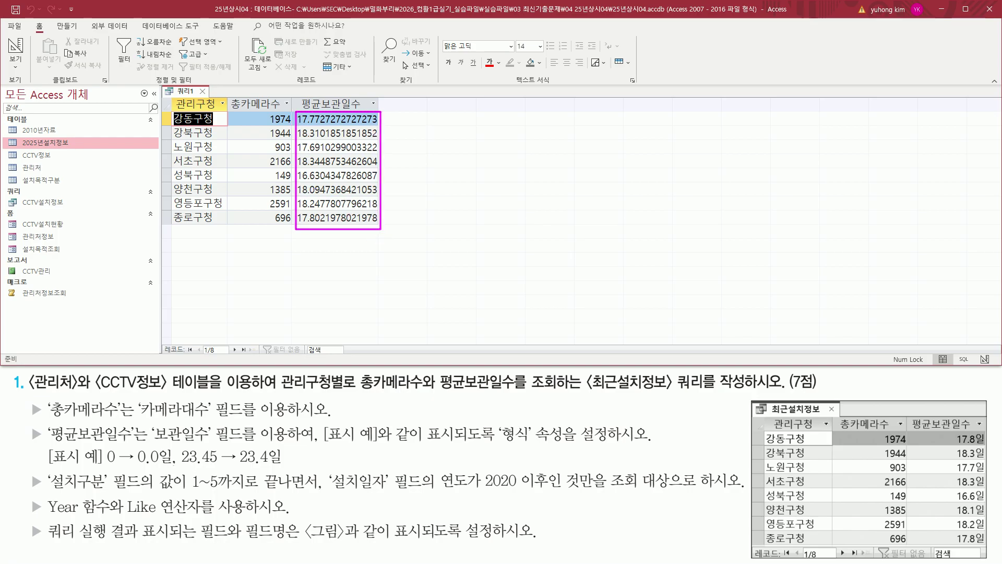
pyautogui.moveTo(500, 443); pyautogui.dragTo(569, 443)
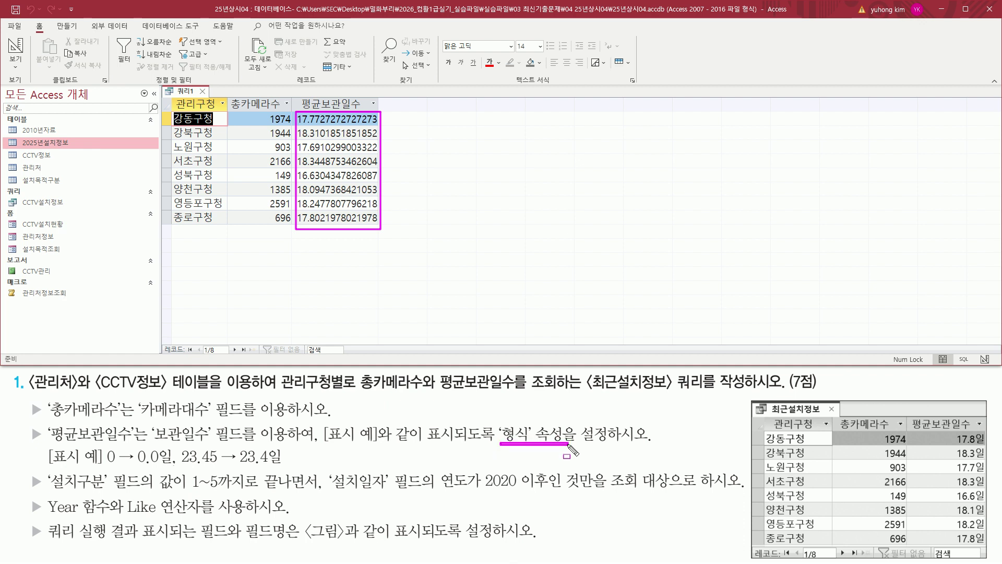
pyautogui.moveTo(106, 464); pyautogui.dragTo(280, 464)
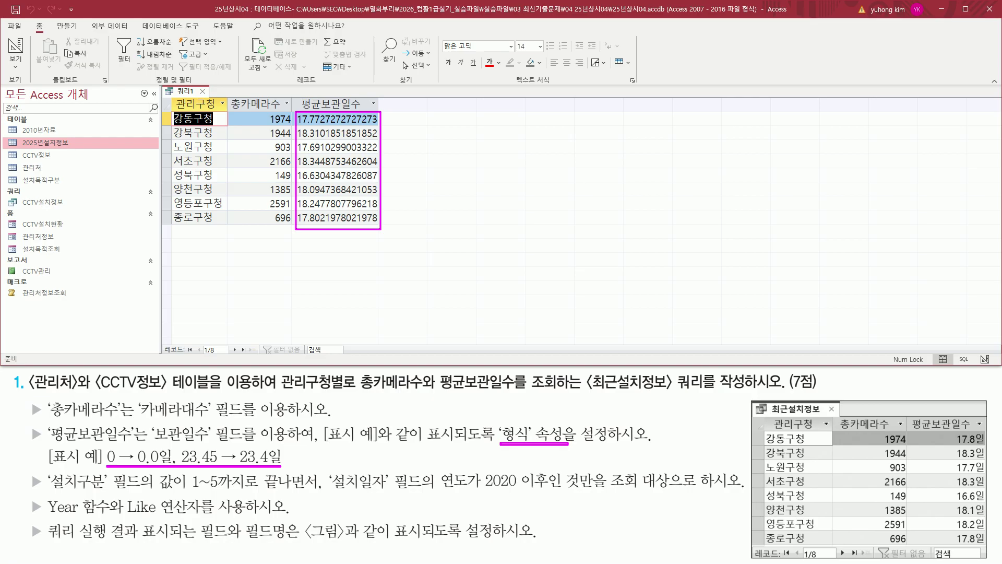
pyautogui.press('Escape')
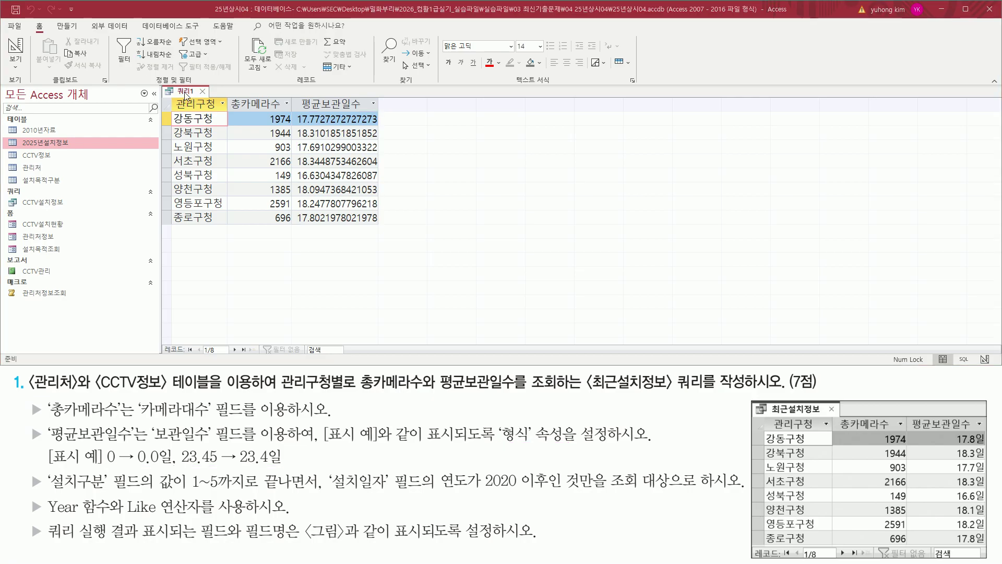
# - Return the query to design view and set the 형식 property of the 평균보관일수 field to 0.0"일"
pyautogui.rightClick(184, 95)
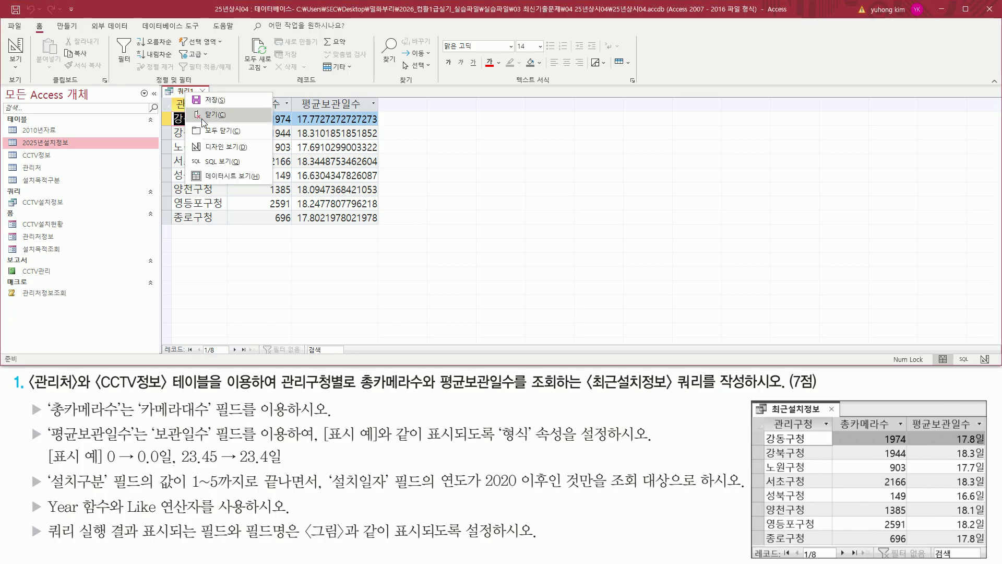
pyautogui.click(223, 147)
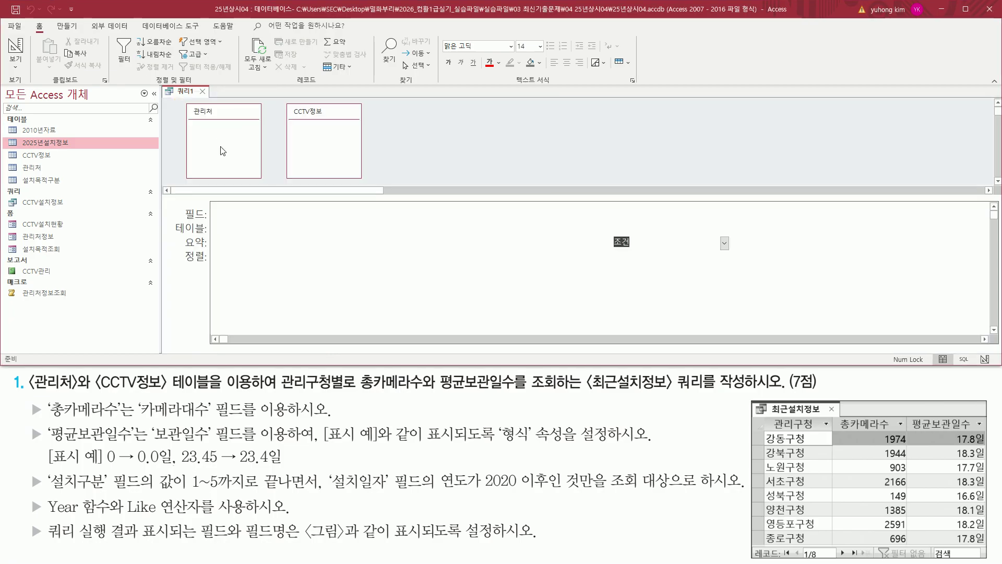
pyautogui.click(443, 215)
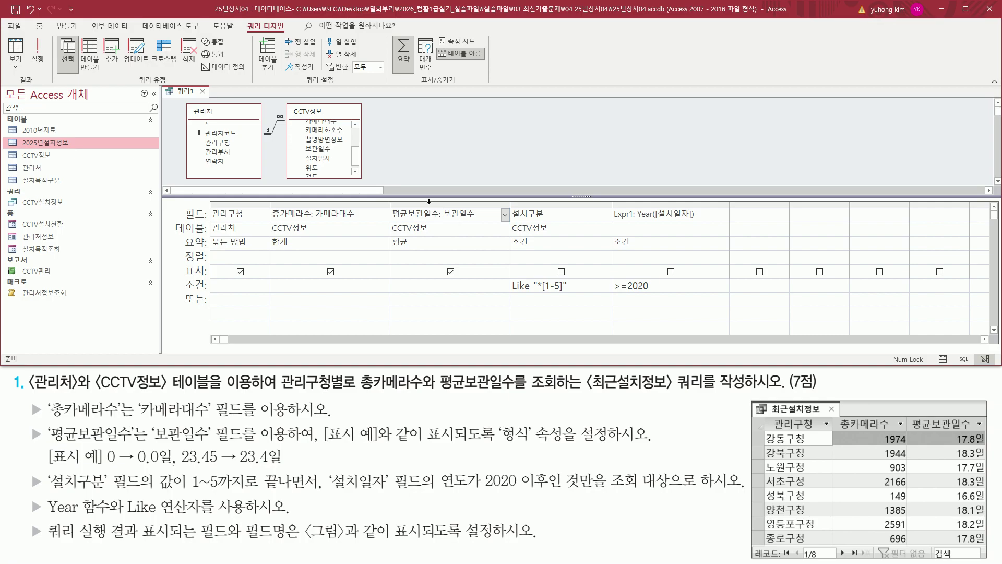
pyautogui.rightClick(443, 211)
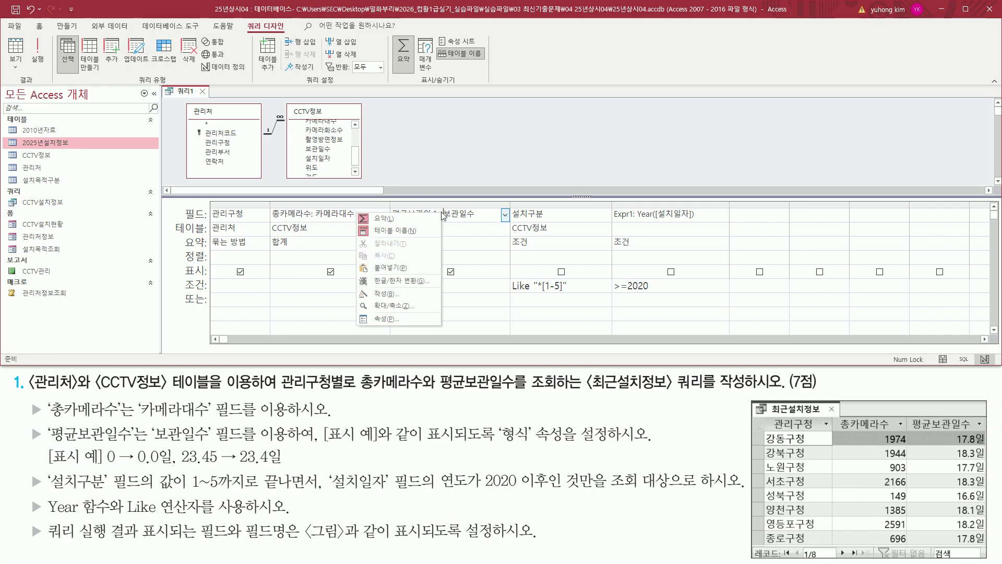
pyautogui.click(409, 316)
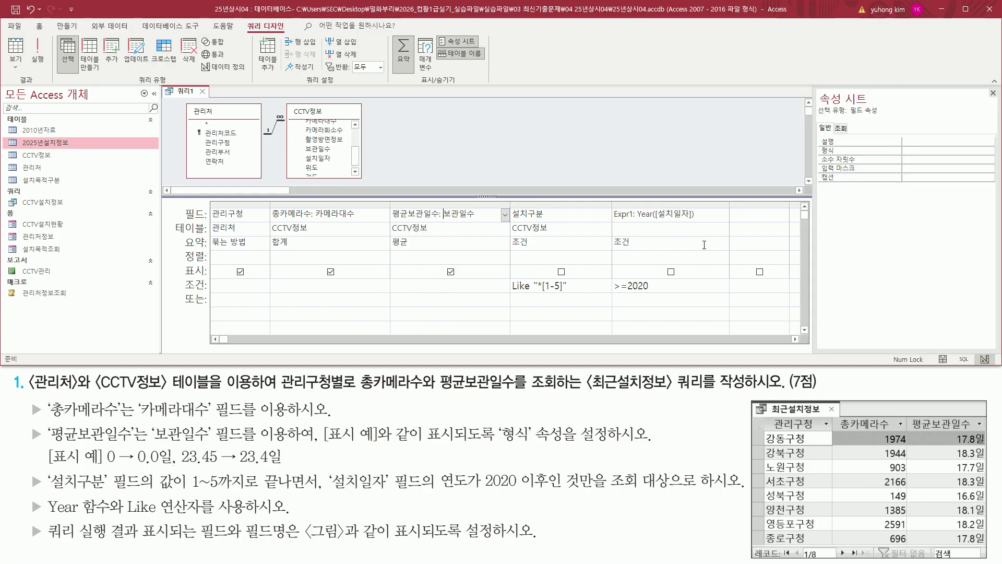
pyautogui.moveTo(818, 152); pyautogui.dragTo(945, 145)
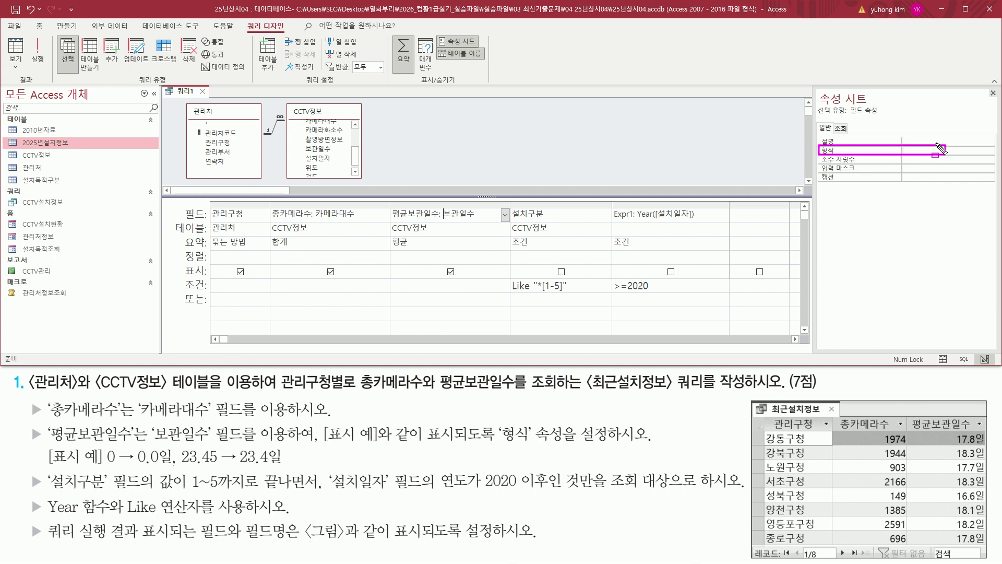
pyautogui.press('Escape')
pyautogui.click(921, 149)
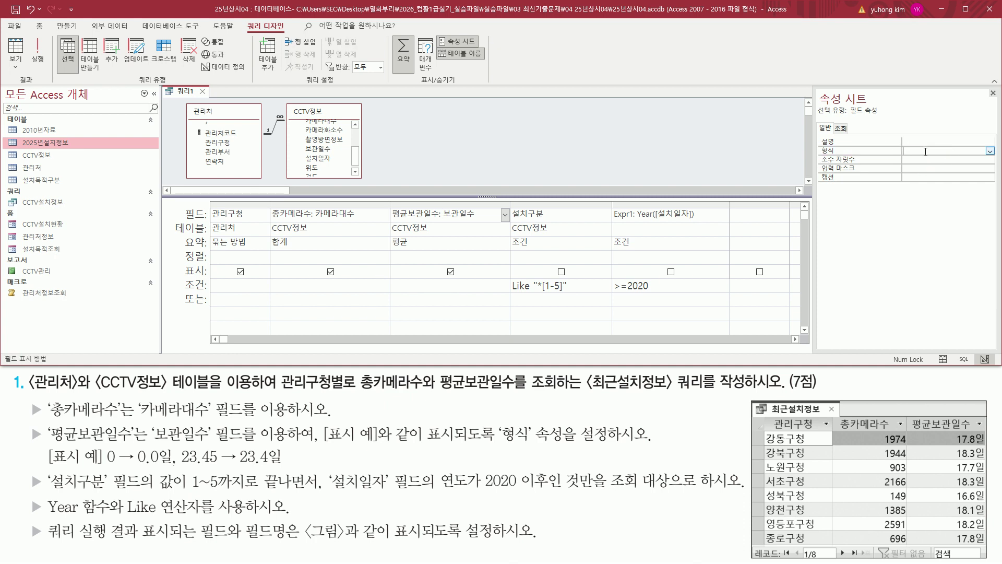
pyautogui.write('0.0"일"')
pyautogui.click(991, 94)
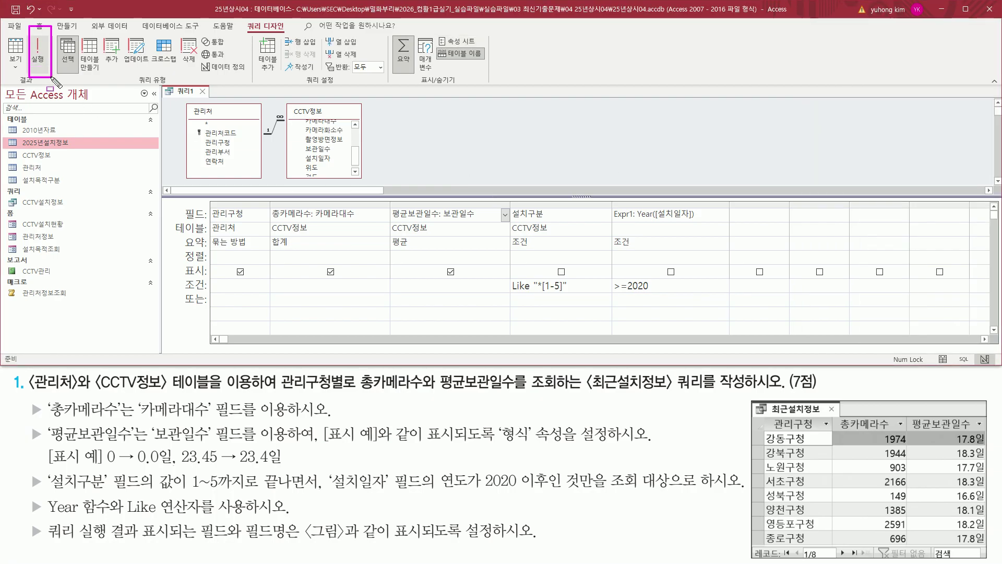
# - Run the query and compare its column headings, row values and record count with the example result
pyautogui.click(38, 57)
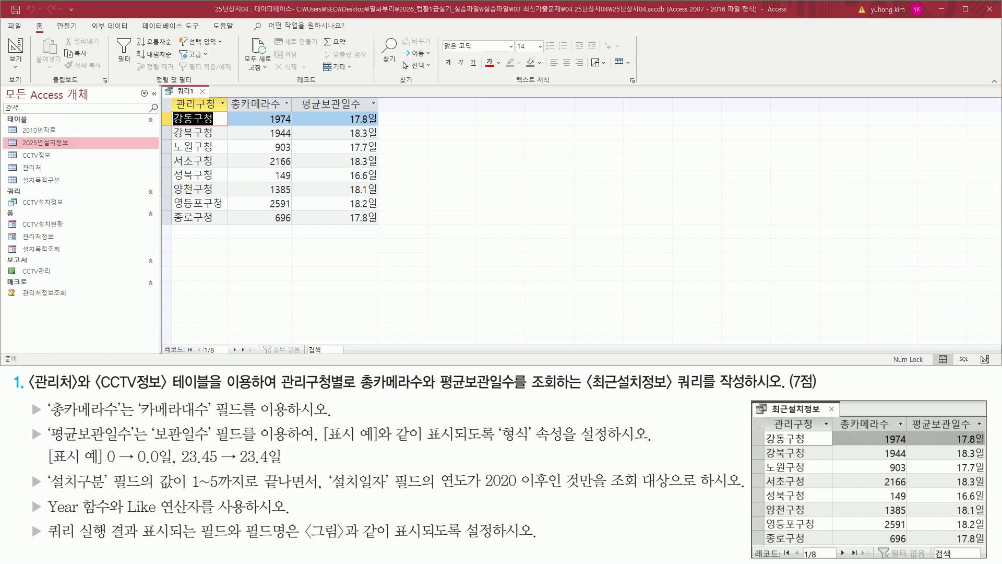
pyautogui.moveTo(770, 416)
pyautogui.mouseDown()
pyautogui.moveTo(827, 431)
pyautogui.moveTo(993, 431)
pyautogui.mouseUp()
pyautogui.moveTo(174, 95)
pyautogui.mouseDown()
pyautogui.moveTo(191, 111)
pyautogui.moveTo(381, 115)
pyautogui.mouseUp()
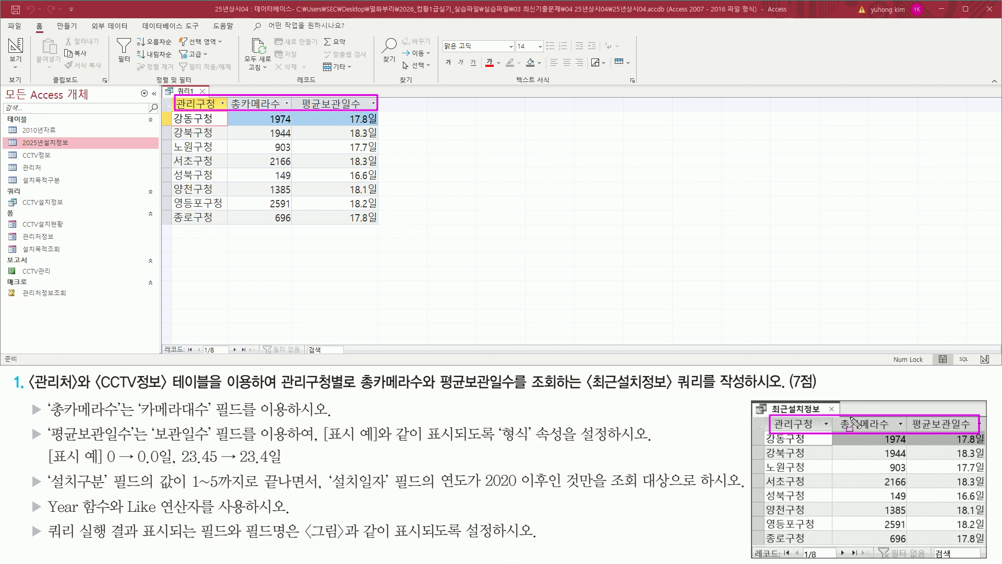
pyautogui.moveTo(173, 111)
pyautogui.mouseDown()
pyautogui.moveTo(219, 127)
pyautogui.moveTo(226, 228)
pyautogui.mouseUp()
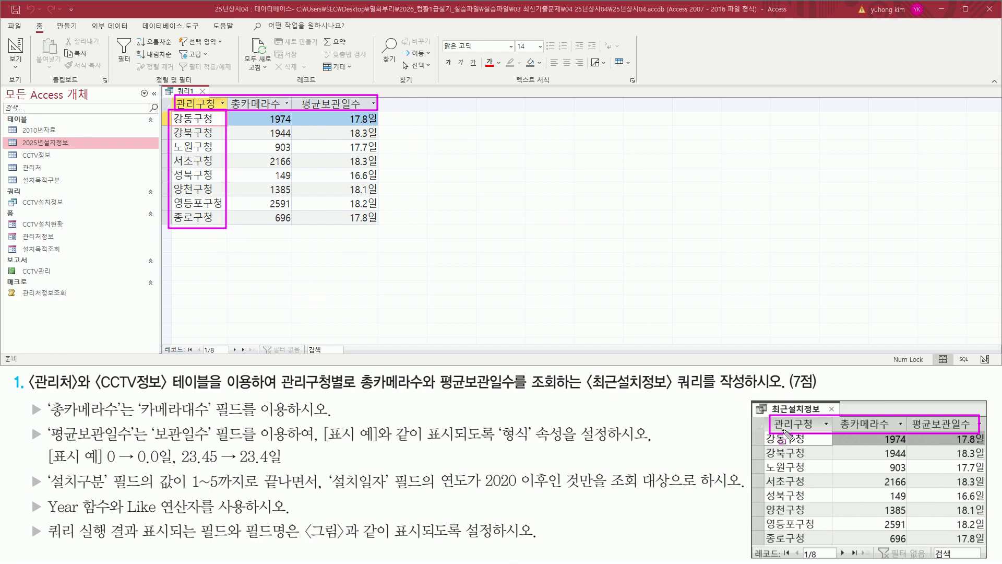
pyautogui.moveTo(762, 432)
pyautogui.mouseDown()
pyautogui.moveTo(821, 549)
pyautogui.moveTo(823, 541)
pyautogui.mouseUp()
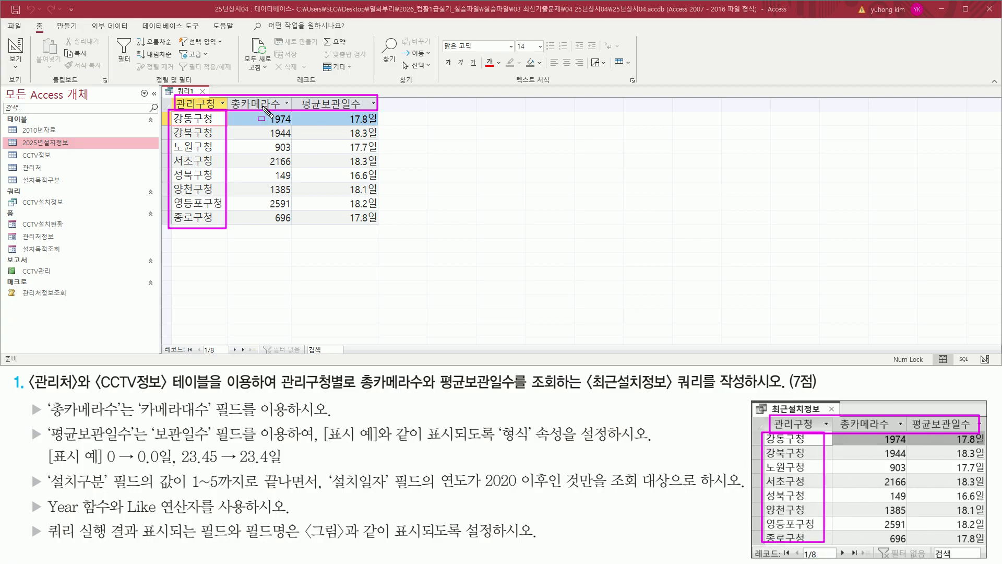
pyautogui.moveTo(262, 110)
pyautogui.mouseDown()
pyautogui.moveTo(265, 156)
pyautogui.moveTo(292, 240)
pyautogui.moveTo(298, 232)
pyautogui.mouseUp()
pyautogui.moveTo(891, 441)
pyautogui.mouseDown()
pyautogui.moveTo(875, 522)
pyautogui.moveTo(913, 543)
pyautogui.mouseUp()
pyautogui.moveTo(343, 109)
pyautogui.mouseDown()
pyautogui.moveTo(352, 178)
pyautogui.moveTo(389, 231)
pyautogui.mouseUp()
pyautogui.moveTo(947, 432); pyautogui.dragTo(989, 546)
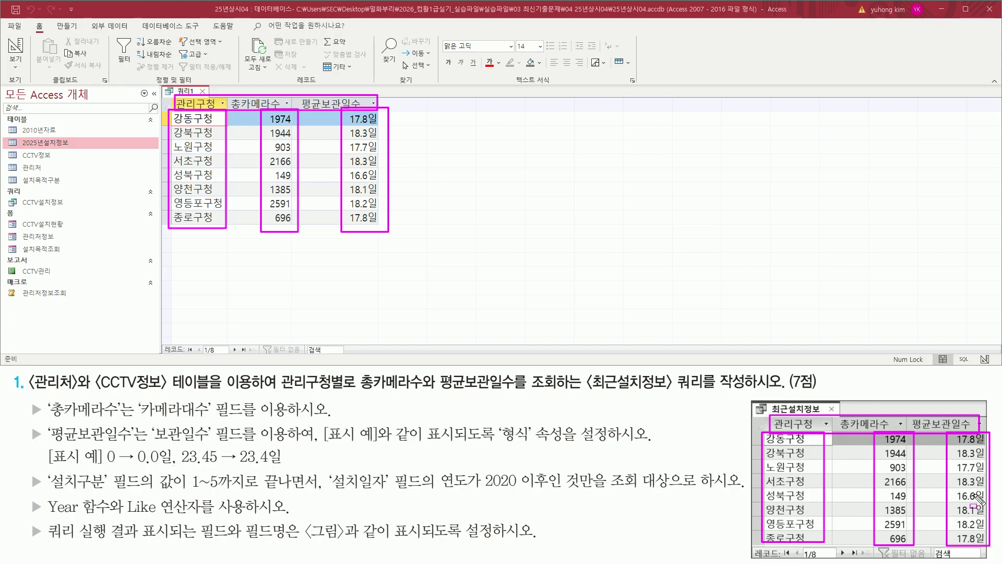
pyautogui.moveTo(161, 342)
pyautogui.mouseDown()
pyautogui.moveTo(184, 358)
pyautogui.moveTo(238, 358)
pyautogui.mouseUp()
pyautogui.moveTo(756, 546); pyautogui.dragTo(855, 560)
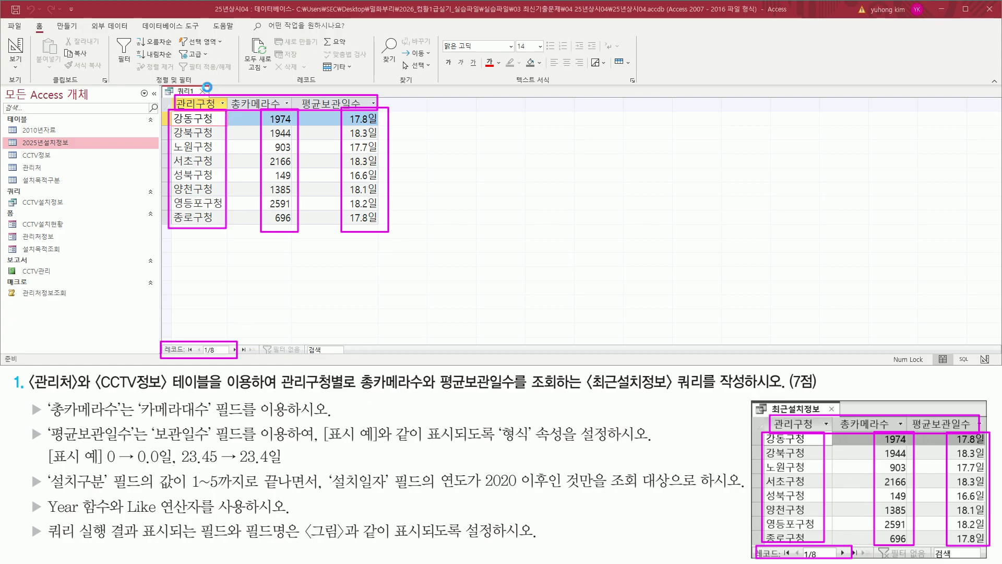
pyautogui.press('Escape')
# - Close the query and agree to save its design changes
pyautogui.moveTo(200, 96); pyautogui.dragTo(210, 98)
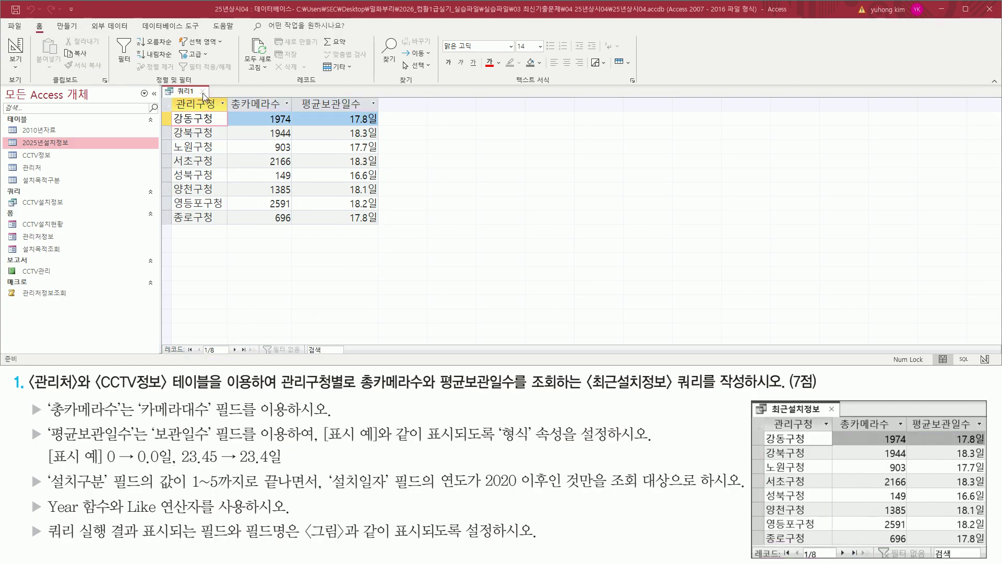
pyautogui.click(202, 92)
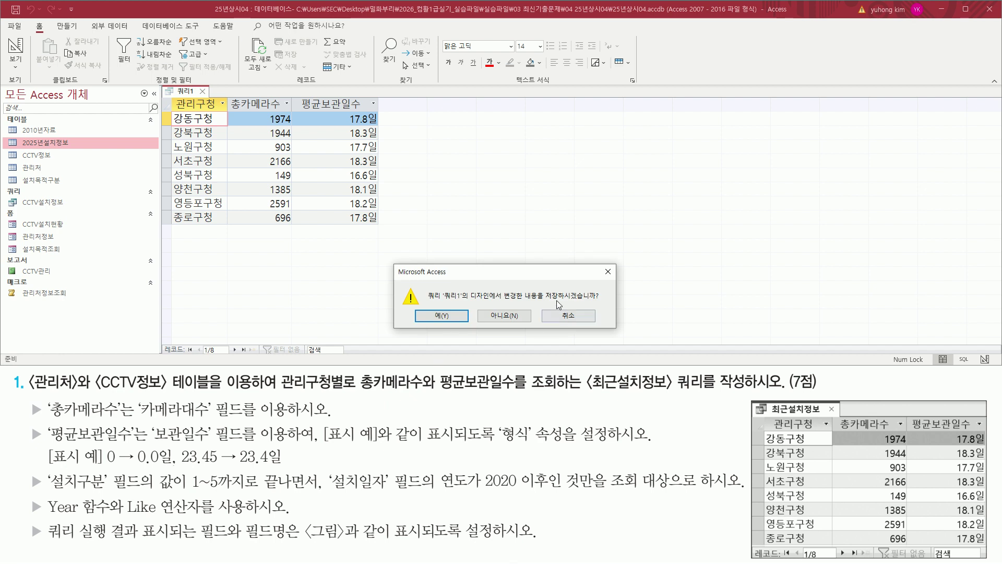
pyautogui.moveTo(556, 302); pyautogui.dragTo(600, 301)
pyautogui.moveTo(427, 307); pyautogui.dragTo(448, 324)
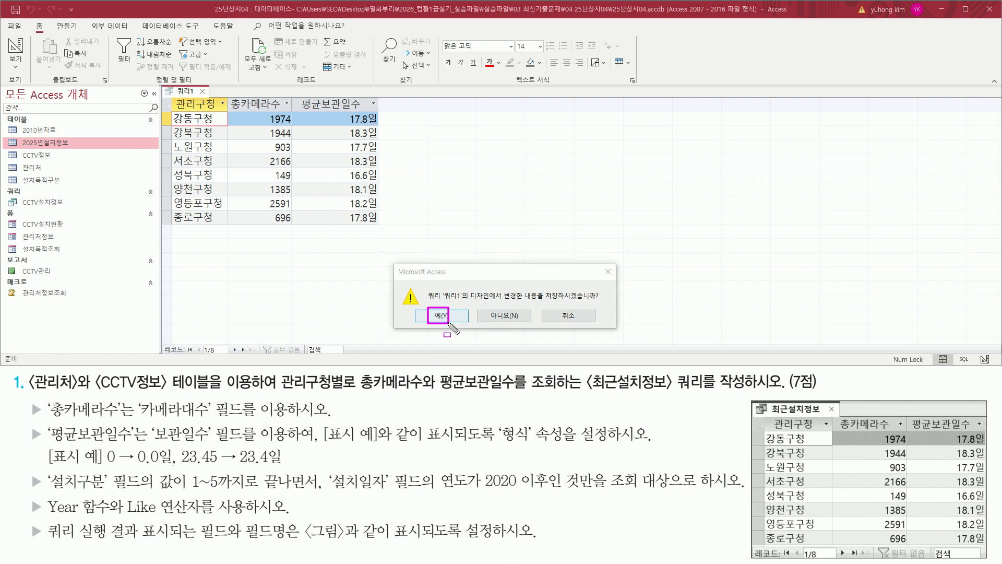
pyautogui.click(442, 316)
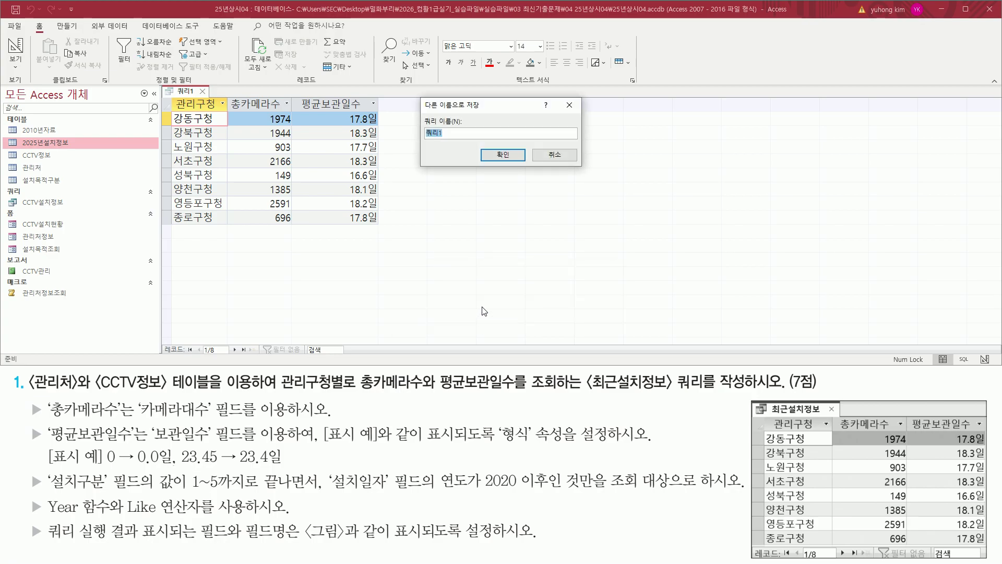
# - Save the query under the name 최근설치정보 and check for it among the database's queries
pyautogui.moveTo(421, 115); pyautogui.dragTo(480, 143)
pyautogui.moveTo(587, 391); pyautogui.dragTo(705, 390)
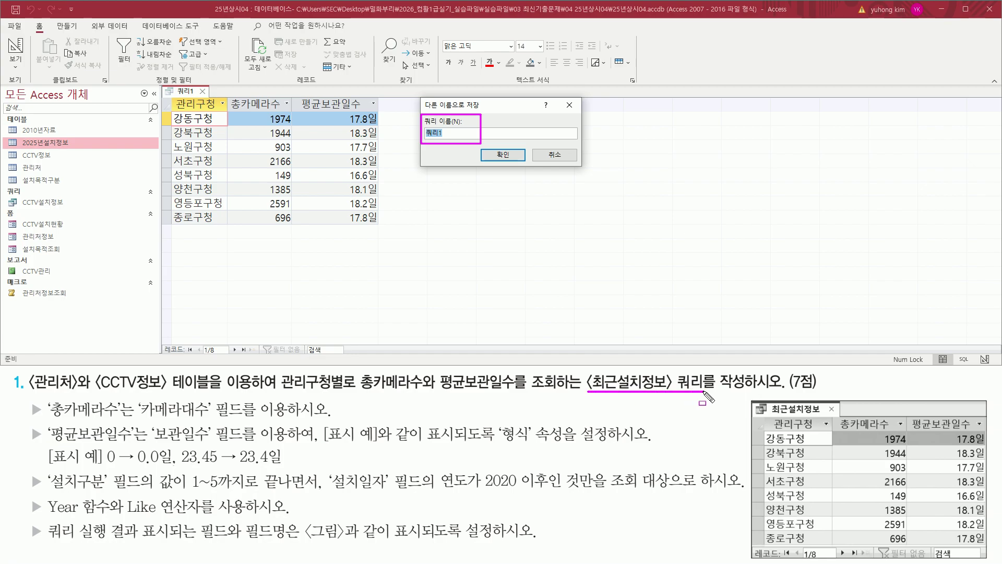
pyautogui.press('Escape')
pyautogui.write('ㅊ')
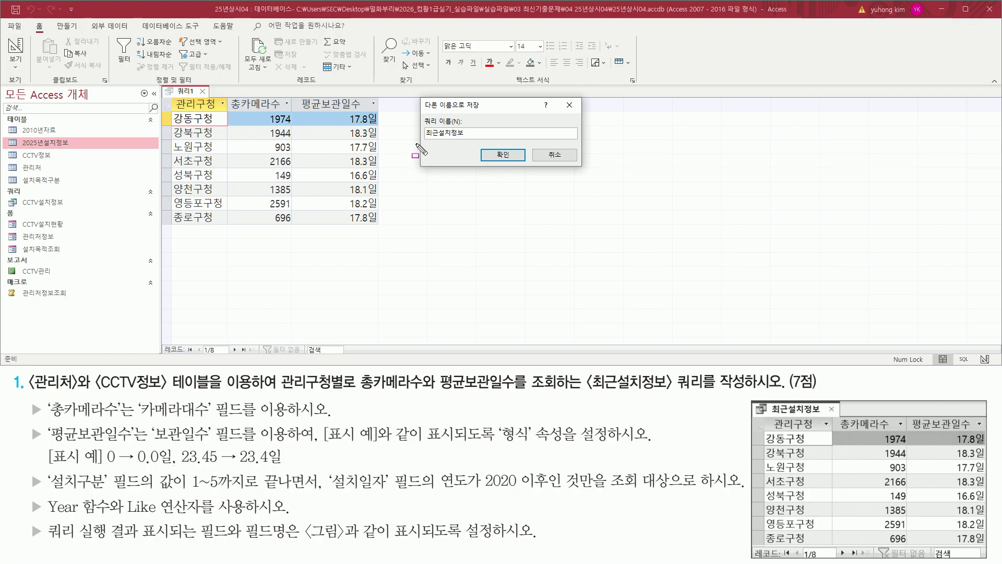
pyautogui.moveTo(422, 141); pyautogui.dragTo(471, 141)
pyautogui.moveTo(590, 392); pyautogui.dragTo(712, 393)
pyautogui.moveTo(497, 150); pyautogui.dragTo(526, 166)
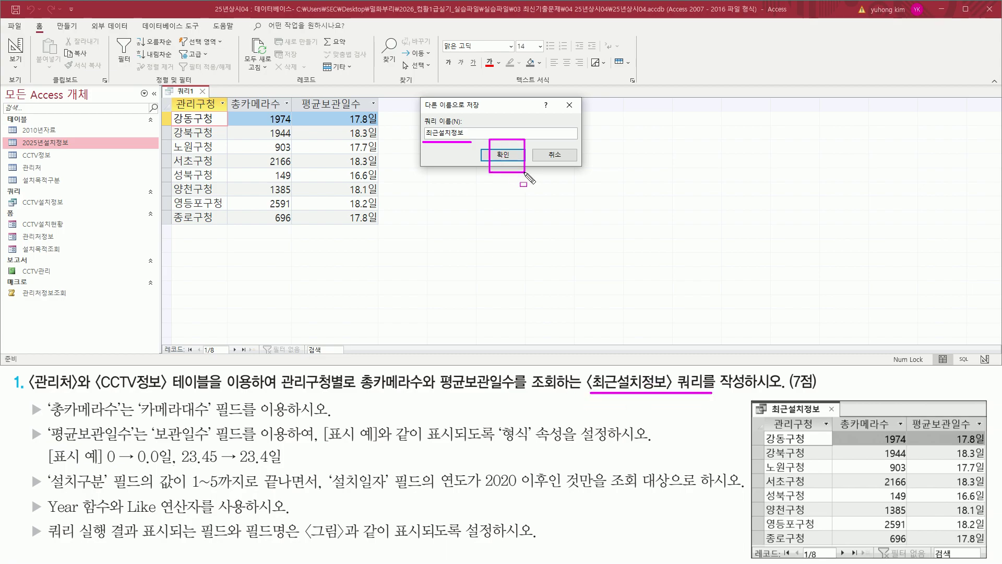
pyautogui.press('Escape')
pyautogui.click(504, 155)
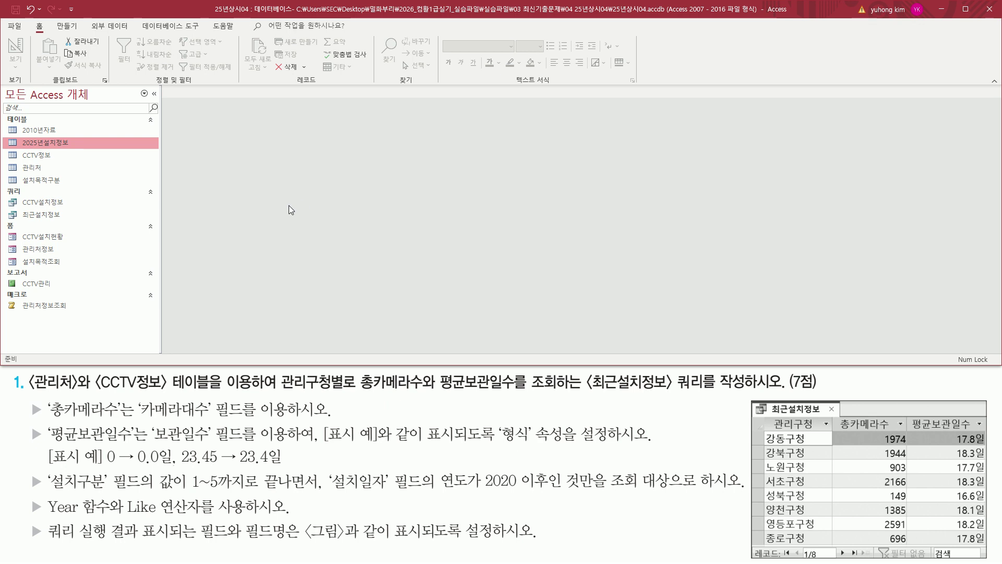
pyautogui.moveTo(18, 211); pyautogui.dragTo(70, 217)
pyautogui.press('Escape')
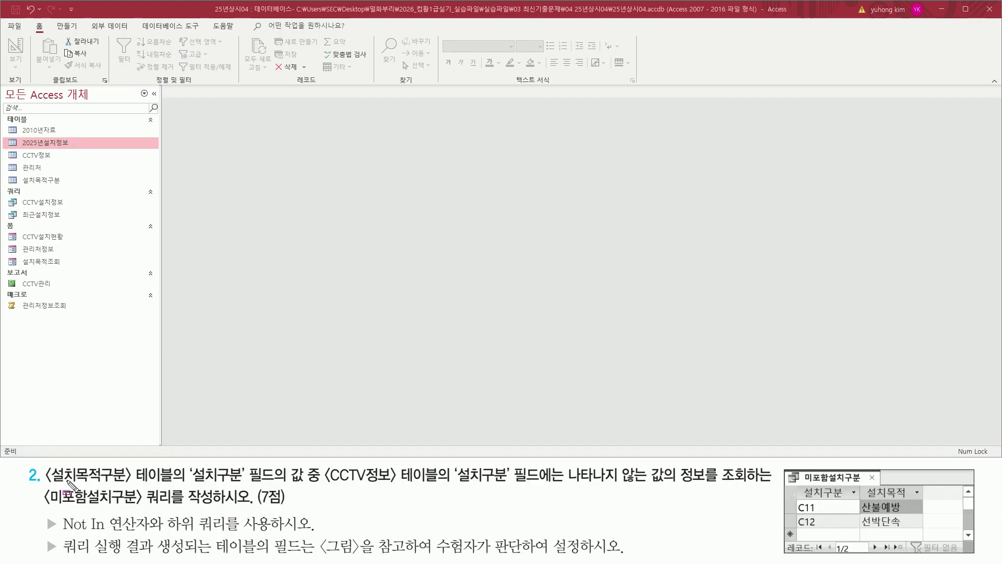
# - Read the requirements for the 미포함설치구분 query: the 설치목적구분 and CCTV정보 tables, their 설치구분 fields, and Not In with a subquery
pyautogui.moveTo(47, 485)
pyautogui.mouseDown()
pyautogui.moveTo(142, 499)
pyautogui.moveTo(191, 475)
pyautogui.moveTo(178, 463)
pyautogui.moveTo(207, 483)
pyautogui.moveTo(274, 484)
pyautogui.mouseUp()
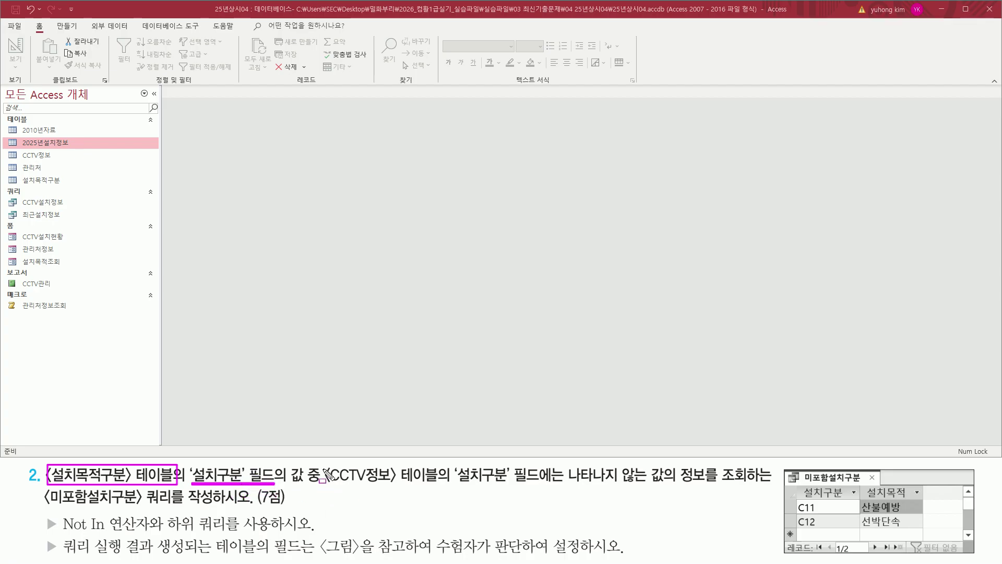
pyautogui.moveTo(323, 466)
pyautogui.mouseDown()
pyautogui.moveTo(365, 496)
pyautogui.moveTo(755, 490)
pyautogui.mouseUp()
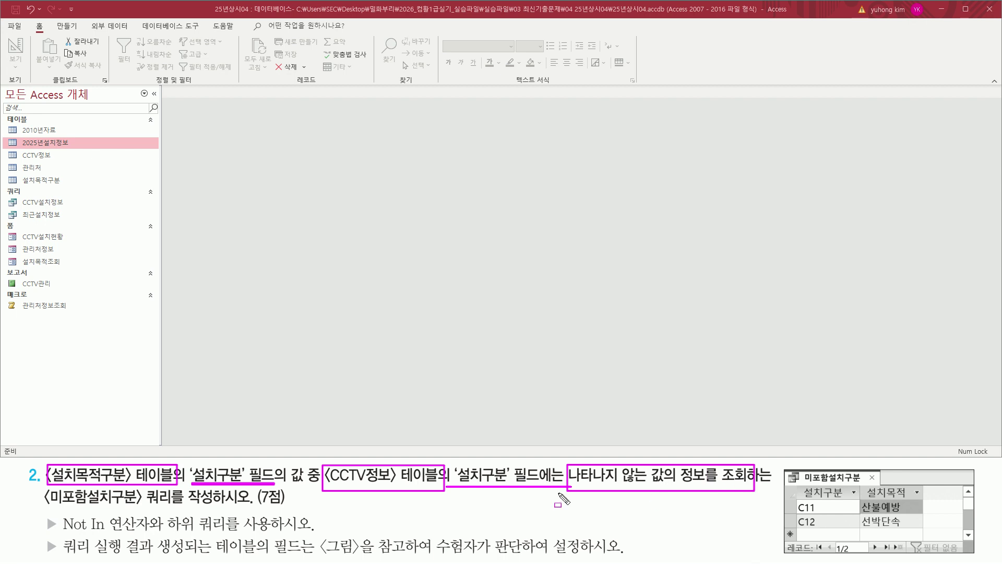
pyautogui.moveTo(44, 507); pyautogui.dragTo(238, 508)
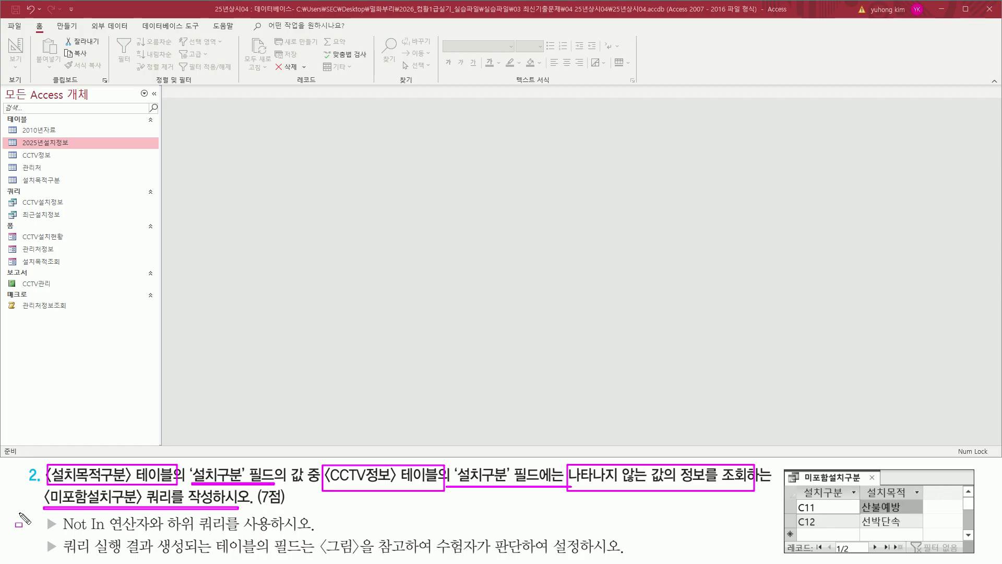
pyautogui.moveTo(41, 514)
pyautogui.mouseDown()
pyautogui.moveTo(59, 538)
pyautogui.moveTo(108, 532)
pyautogui.mouseUp()
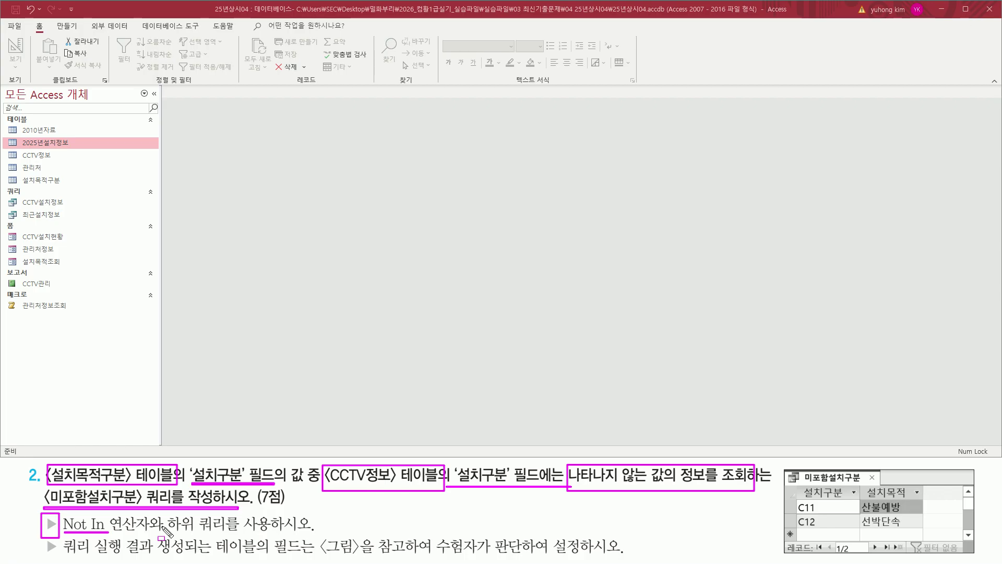
pyautogui.press('Escape')
pyautogui.click(220, 126)
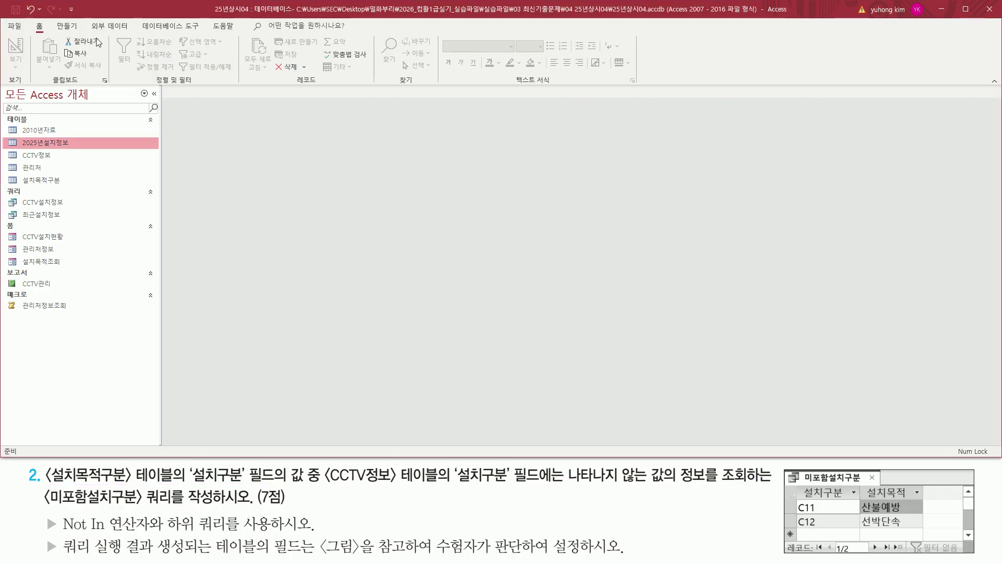
# - Create a new query in Design view
pyautogui.click(66, 26)
pyautogui.moveTo(52, 21); pyautogui.dragTo(82, 33)
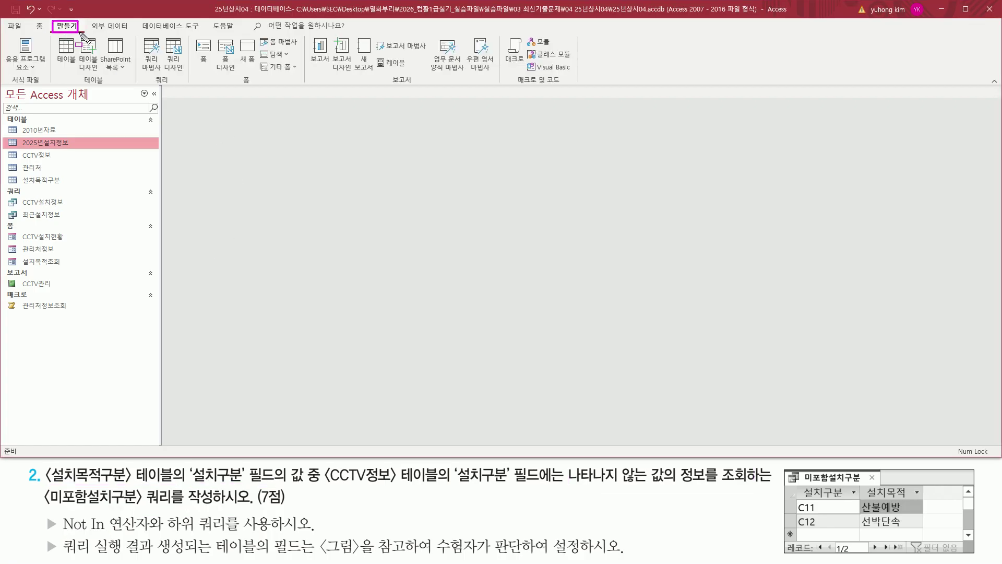
pyautogui.moveTo(150, 85); pyautogui.dragTo(170, 85)
pyautogui.moveTo(163, 35); pyautogui.dragTo(185, 74)
pyautogui.press('Escape')
pyautogui.click(173, 56)
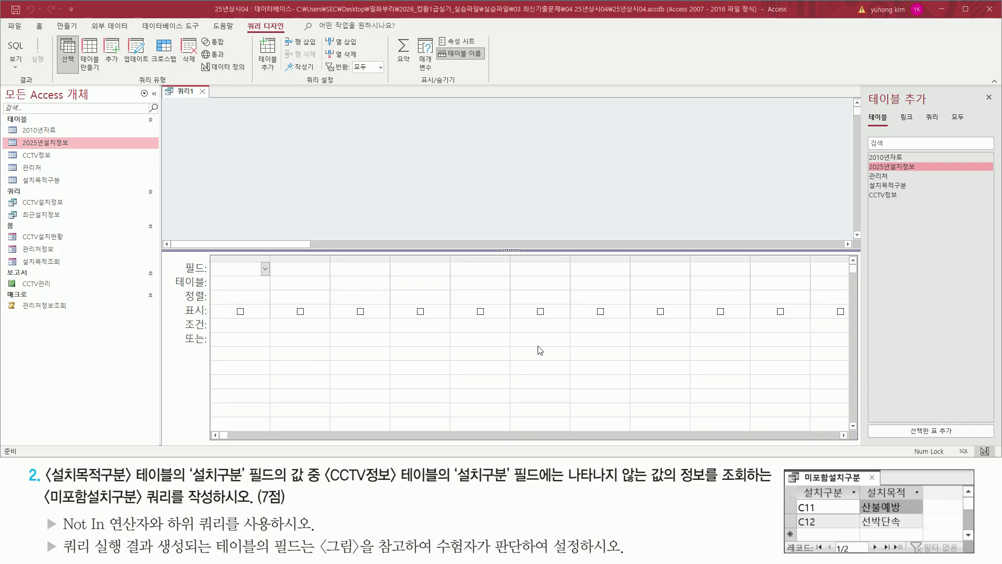
# - Add the 설치목적구분 table to the new query
pyautogui.moveTo(44, 485)
pyautogui.mouseDown()
pyautogui.moveTo(179, 488)
pyautogui.moveTo(179, 467)
pyautogui.moveTo(244, 485)
pyautogui.mouseUp()
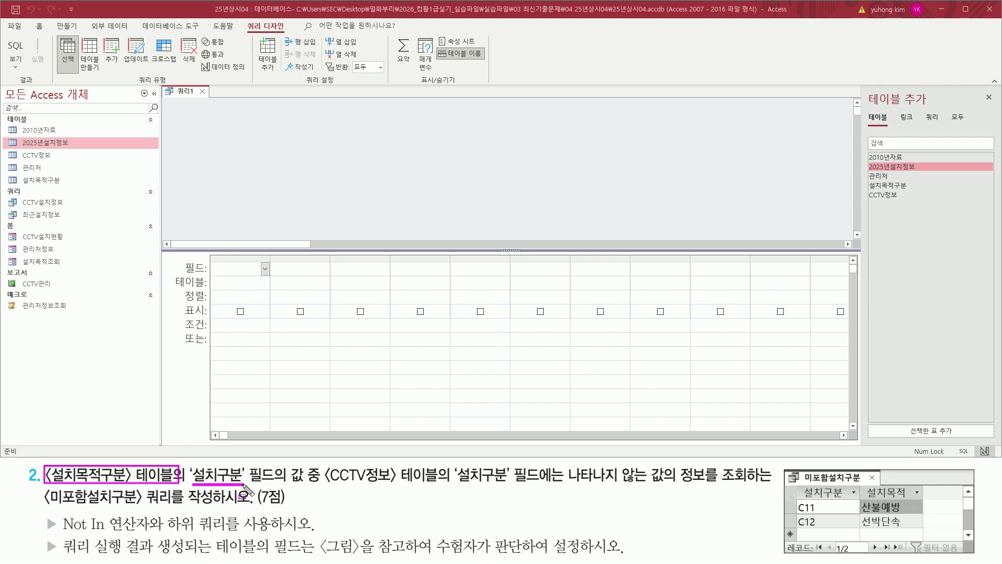
pyautogui.moveTo(323, 485)
pyautogui.mouseDown()
pyautogui.moveTo(507, 483)
pyautogui.moveTo(457, 484)
pyautogui.mouseUp()
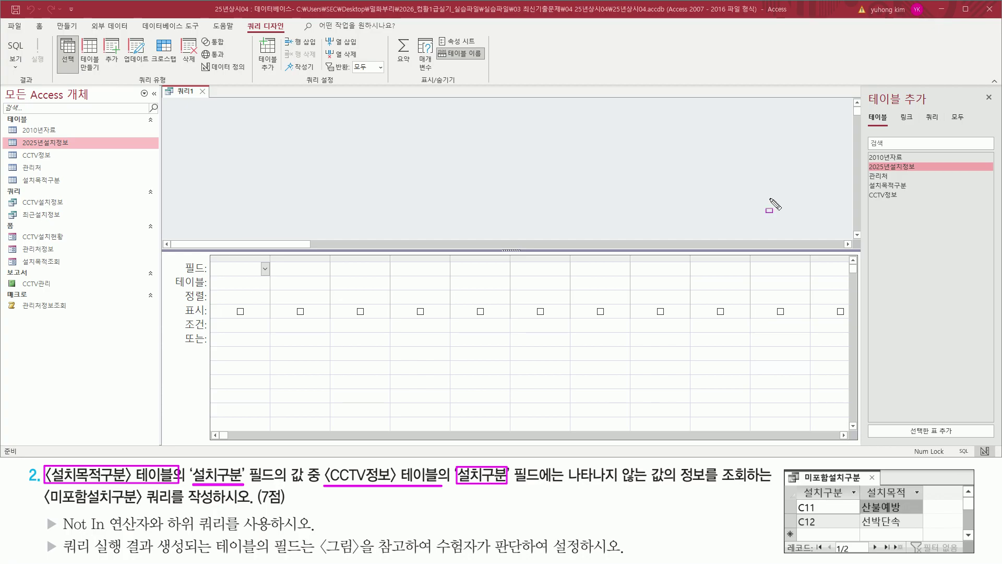
pyautogui.moveTo(864, 180); pyautogui.dragTo(921, 192)
pyautogui.press('Escape')
pyautogui.doubleClick(904, 185)
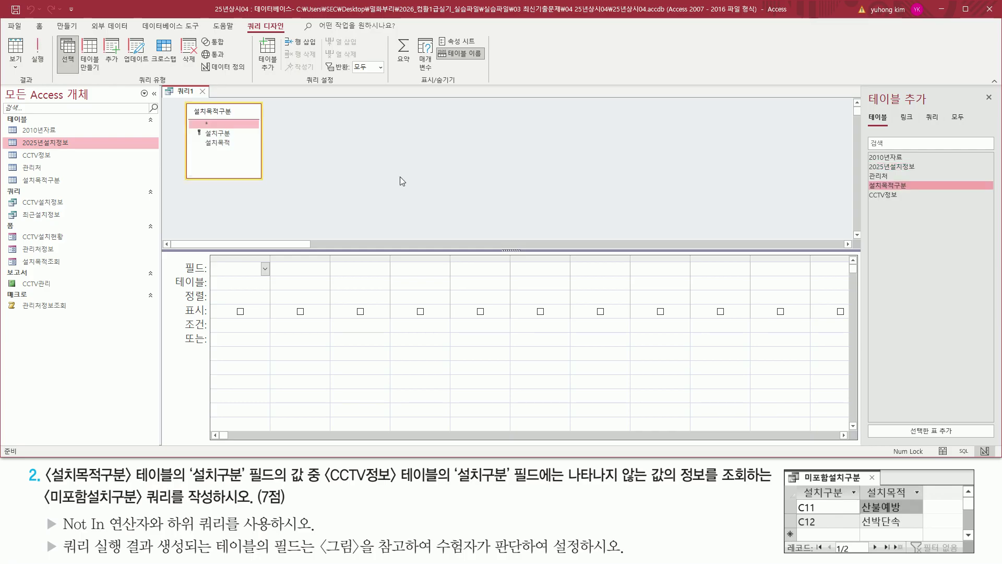
# - Check the added table against the task's 설치목적구분 and CCTV정보 field requirements and close the list of tables to add
pyautogui.moveTo(182, 99); pyautogui.dragTo(273, 187)
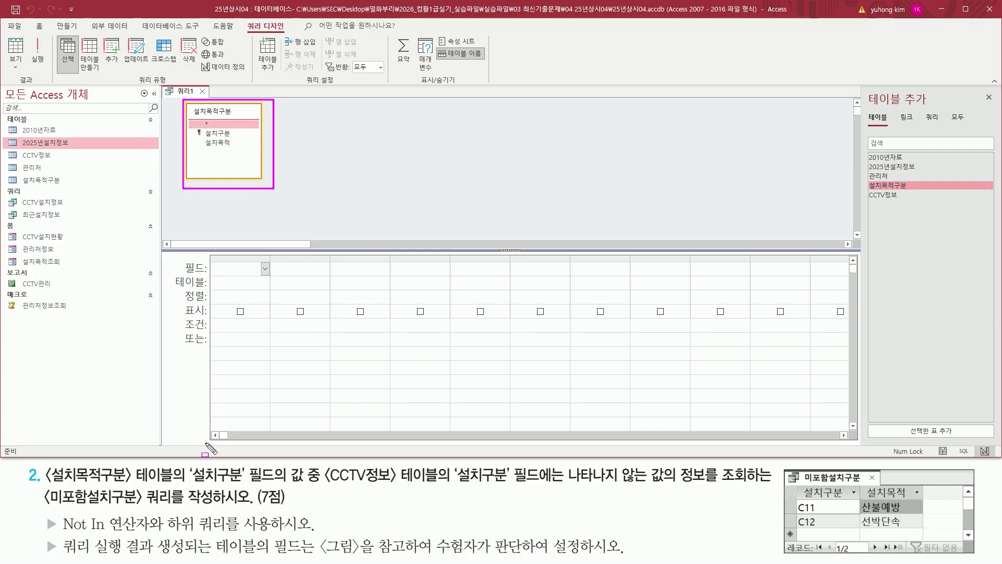
pyautogui.moveTo(46, 492); pyautogui.dragTo(171, 492)
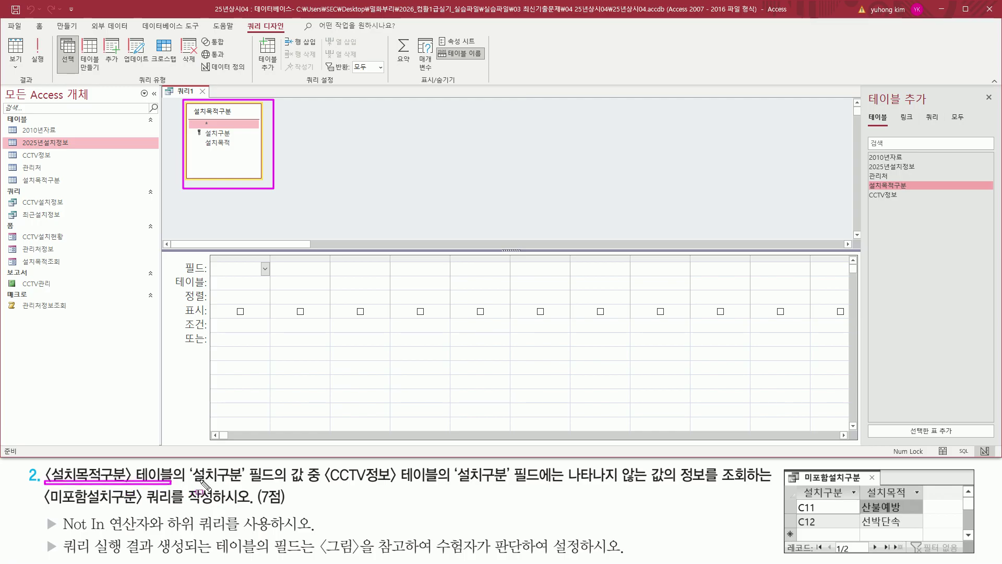
pyautogui.moveTo(326, 484); pyautogui.dragTo(440, 484)
pyautogui.moveTo(190, 463); pyautogui.dragTo(288, 486)
pyautogui.moveTo(453, 468); pyautogui.dragTo(549, 486)
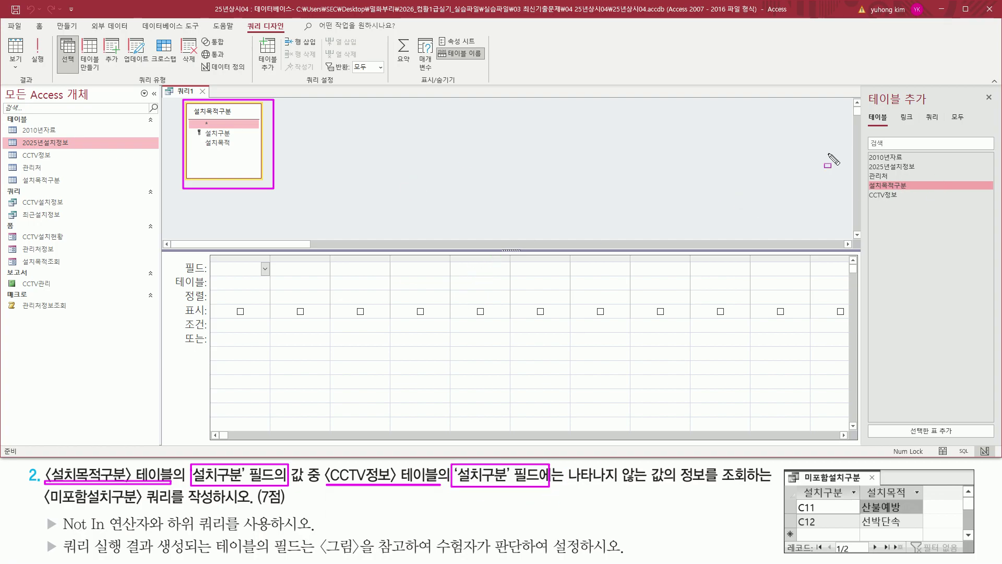
pyautogui.press('Escape')
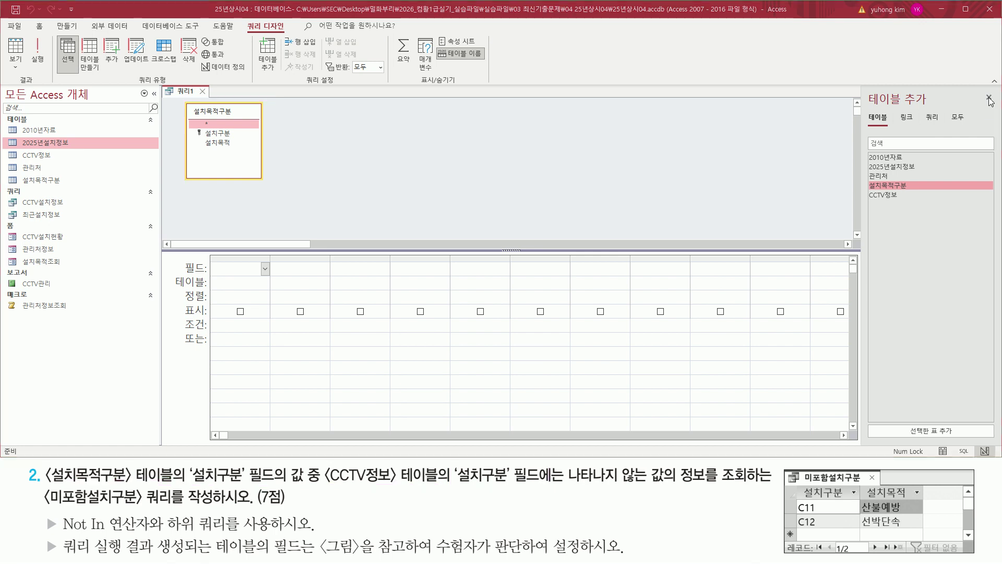
pyautogui.click(988, 98)
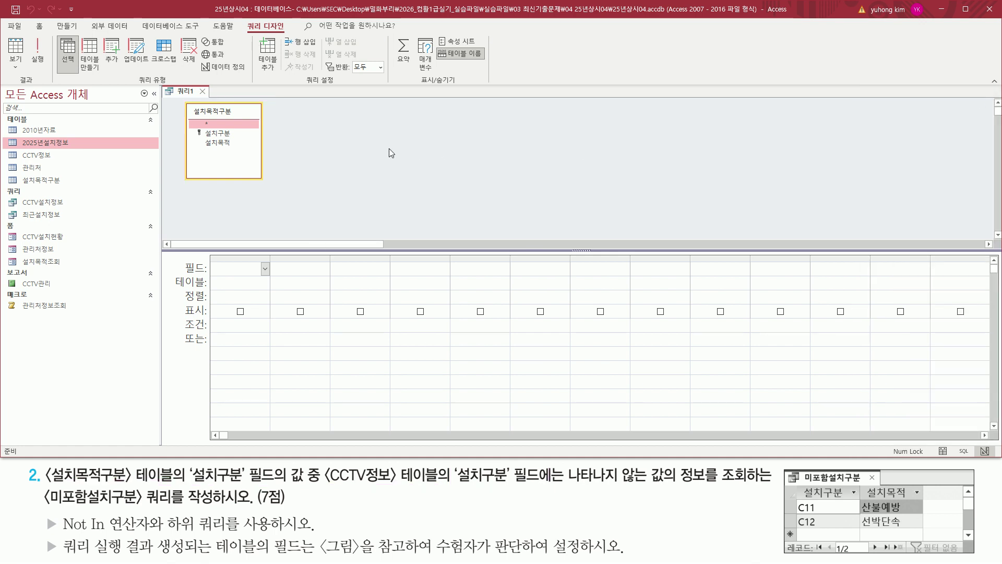
# - Add the 설치구분 and 설치목적 fields of the 설치목적구분 table to the query grid, matching the example result's columns
pyautogui.click(241, 133)
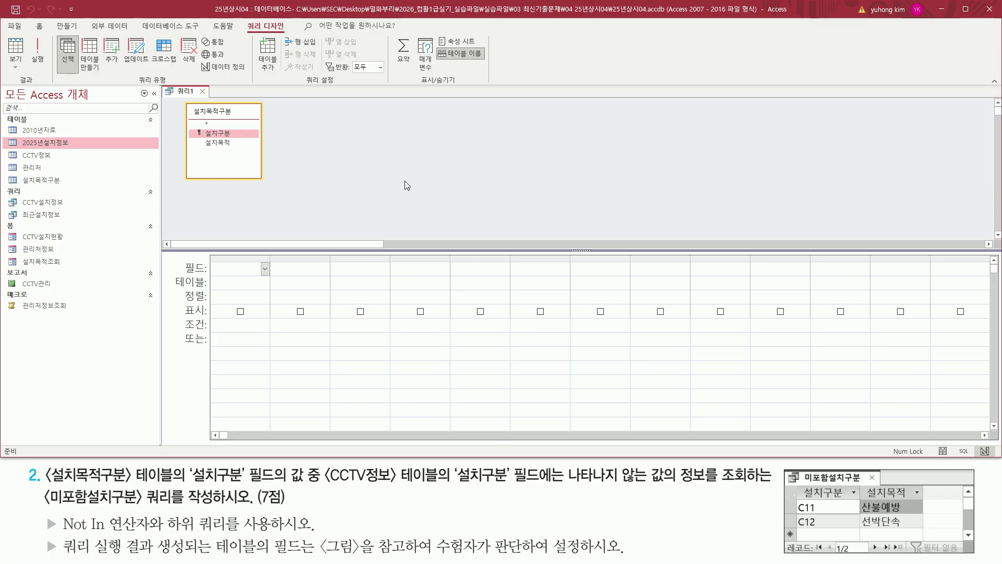
pyautogui.moveTo(797, 485)
pyautogui.mouseDown()
pyautogui.moveTo(853, 501)
pyautogui.moveTo(924, 500)
pyautogui.mouseUp()
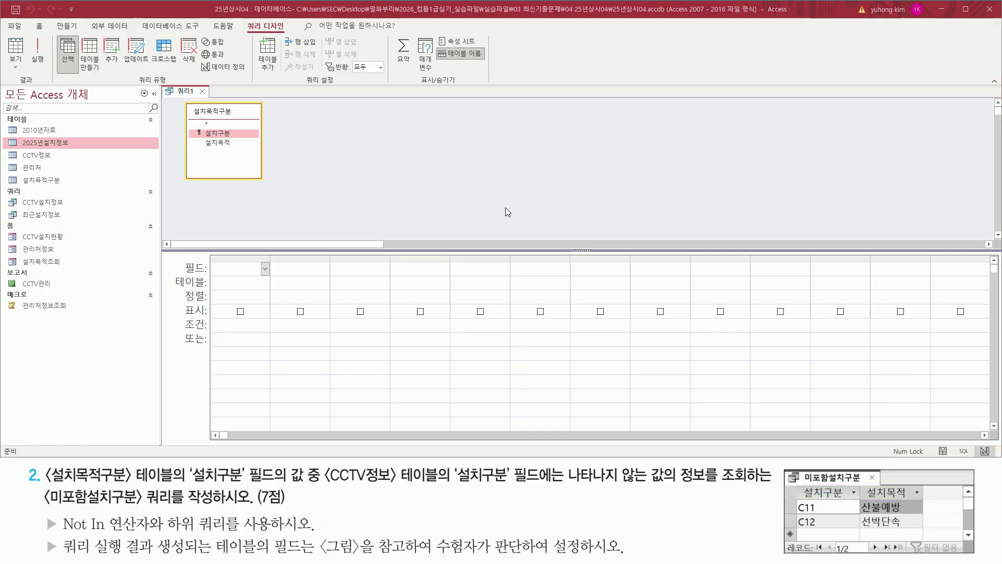
pyautogui.press('Escape')
pyautogui.click(302, 168)
pyautogui.click(227, 135)
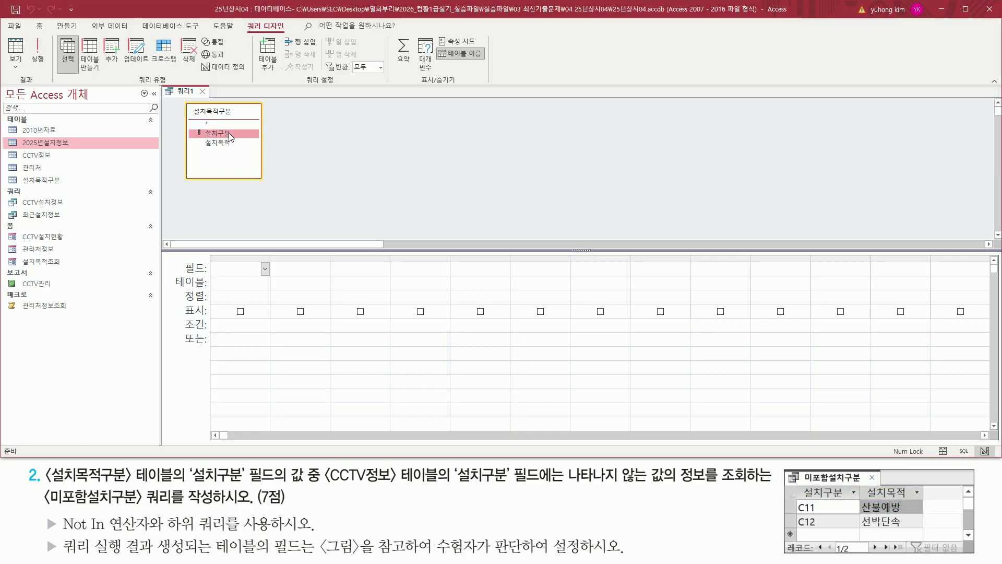
pyautogui.doubleClick(229, 132)
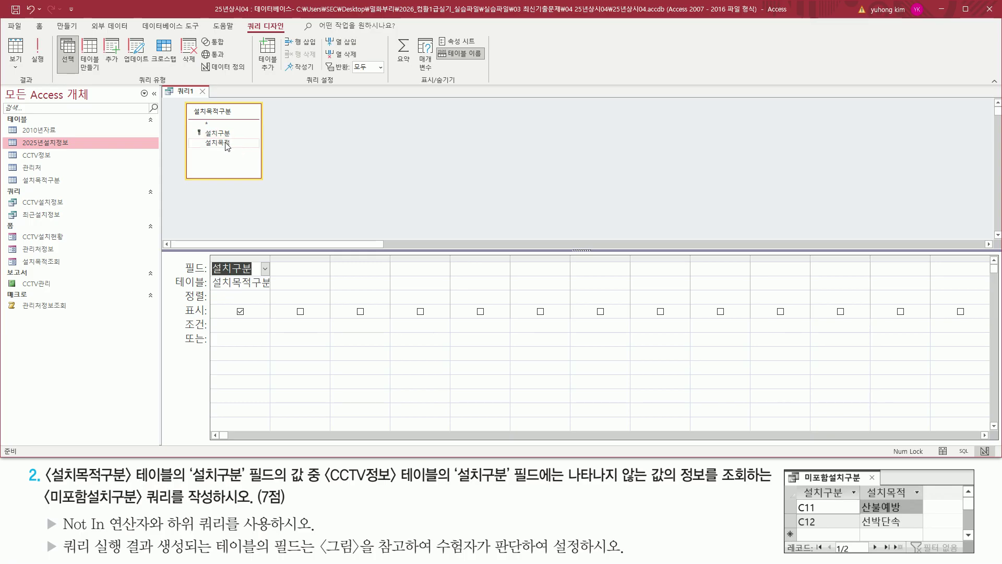
pyautogui.click(227, 144)
pyautogui.doubleClick(227, 143)
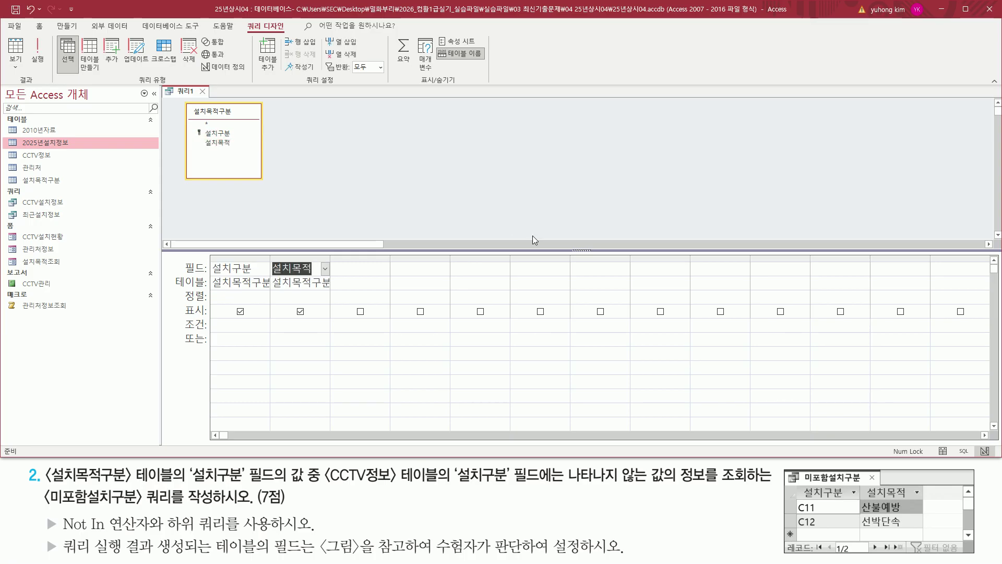
# - Review the Not In, subquery and output field requirements and widen the 설치구분 column of the query grid
pyautogui.moveTo(60, 514)
pyautogui.mouseDown()
pyautogui.moveTo(112, 532)
pyautogui.moveTo(275, 533)
pyautogui.mouseUp()
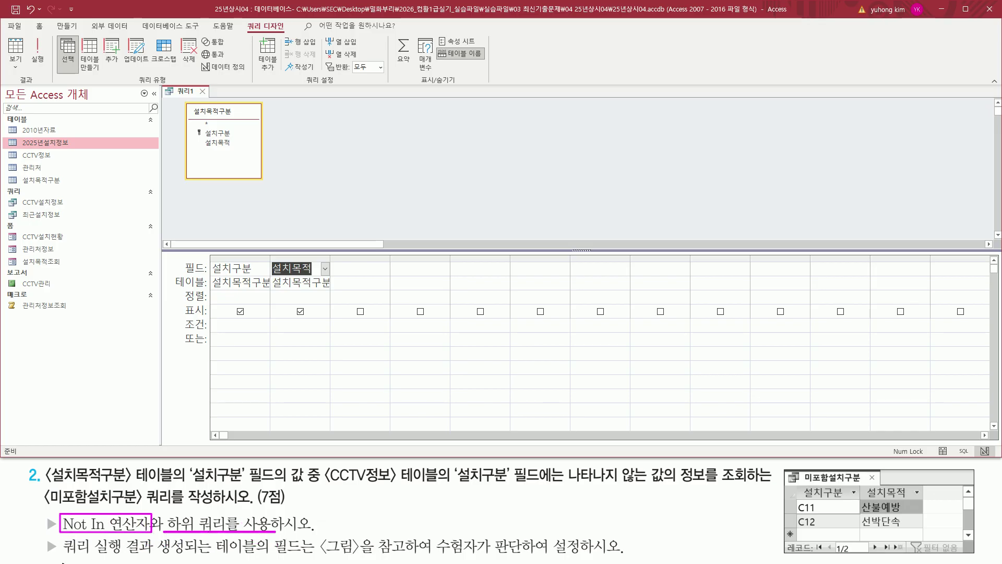
pyautogui.moveTo(61, 556); pyautogui.dragTo(288, 556)
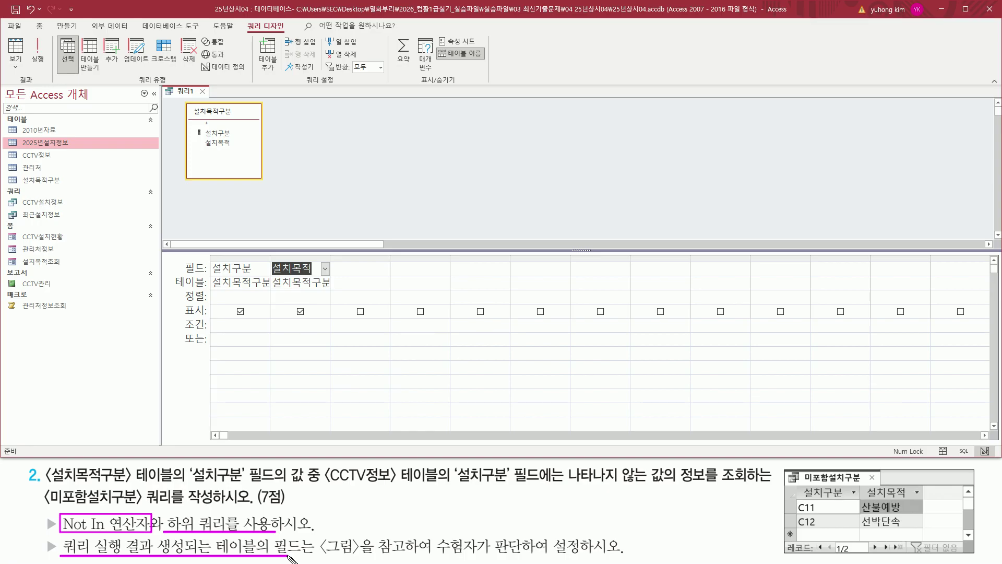
pyautogui.moveTo(61, 554); pyautogui.dragTo(619, 556)
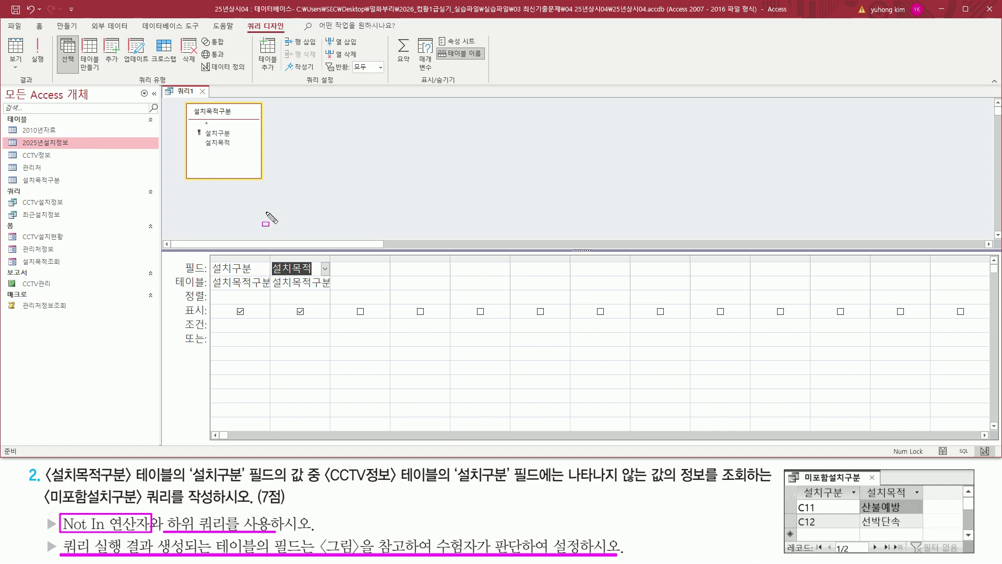
pyautogui.press('Escape')
pyautogui.moveTo(271, 257); pyautogui.dragTo(372, 257)
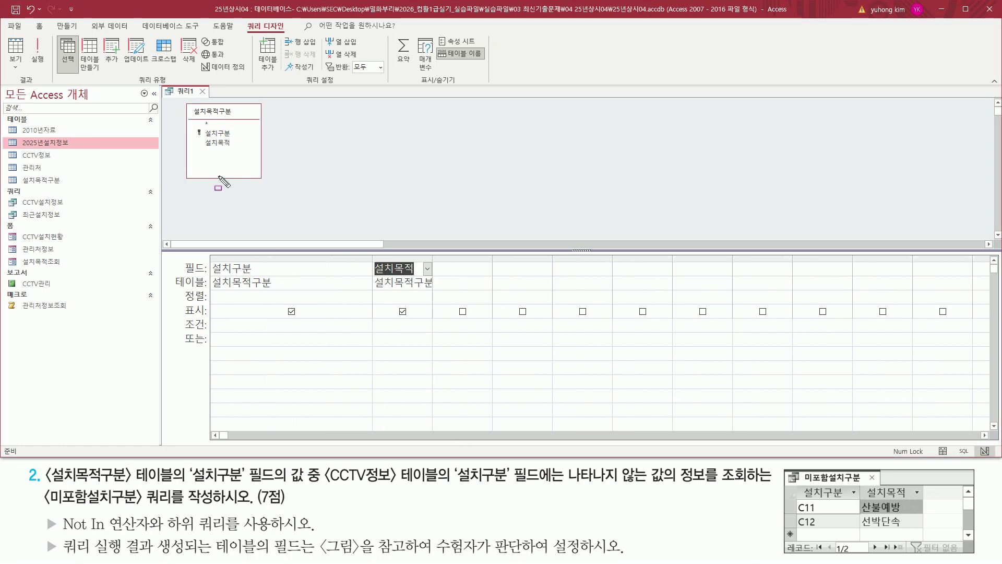
# - Enter the subquery (select 설치구분 from CCTV정보) as the criterion for the 설치구분 field
pyautogui.moveTo(208, 288); pyautogui.dragTo(268, 289)
pyautogui.moveTo(211, 260)
pyautogui.mouseDown()
pyautogui.moveTo(221, 273)
pyautogui.moveTo(255, 274)
pyautogui.mouseUp()
pyautogui.moveTo(36, 467); pyautogui.dragTo(236, 481)
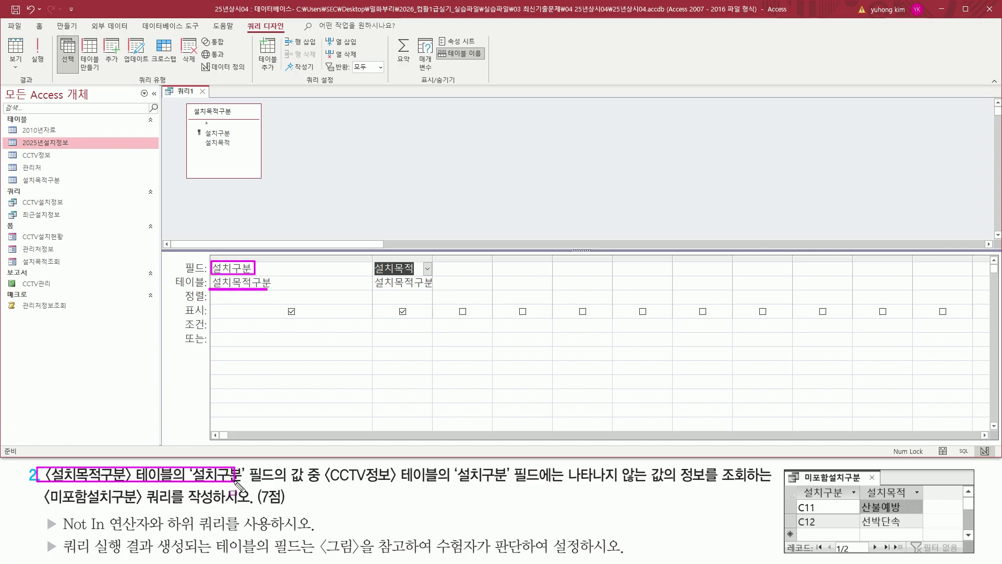
pyautogui.moveTo(322, 466)
pyautogui.mouseDown()
pyautogui.moveTo(334, 484)
pyautogui.moveTo(552, 486)
pyautogui.mouseUp()
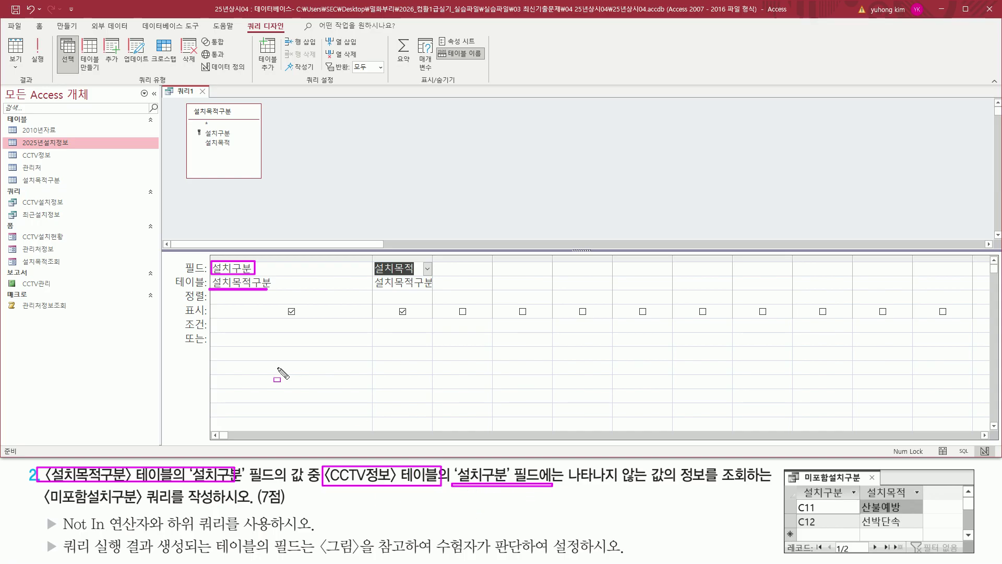
pyautogui.moveTo(151, 543); pyautogui.dragTo(243, 532)
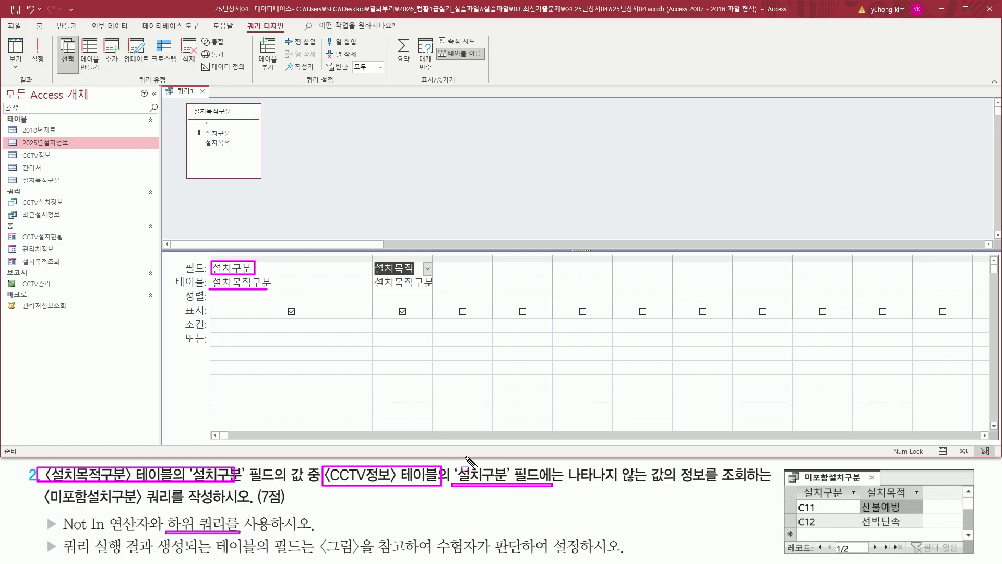
pyautogui.press('Escape')
pyautogui.click(250, 325)
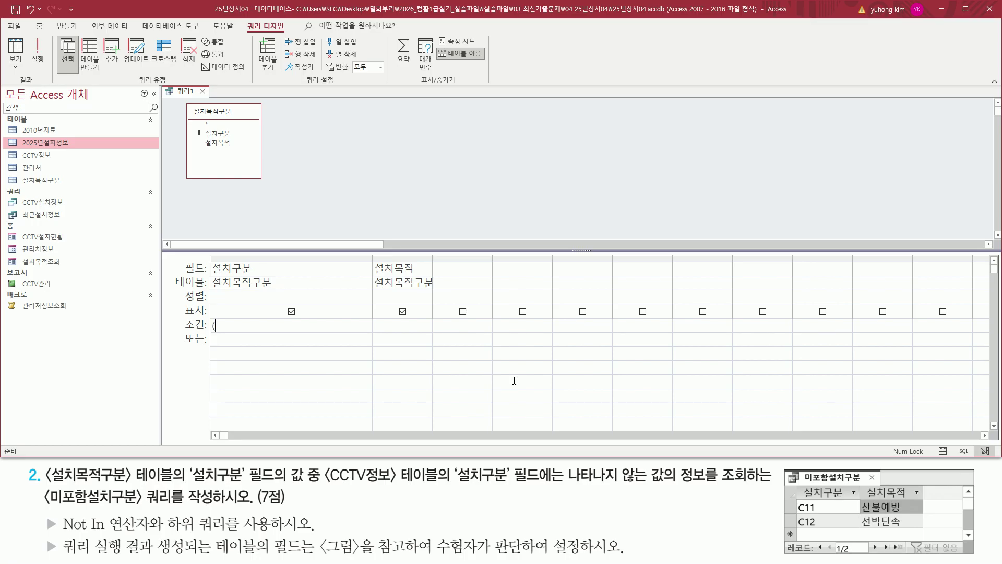
pyautogui.write('(select 설치구분')
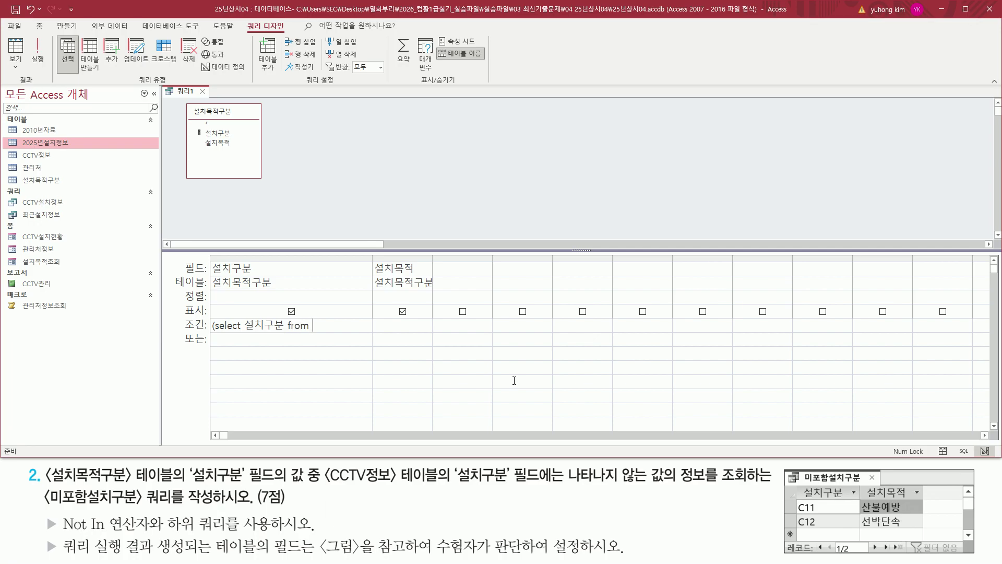
pyautogui.write(' from CCT')
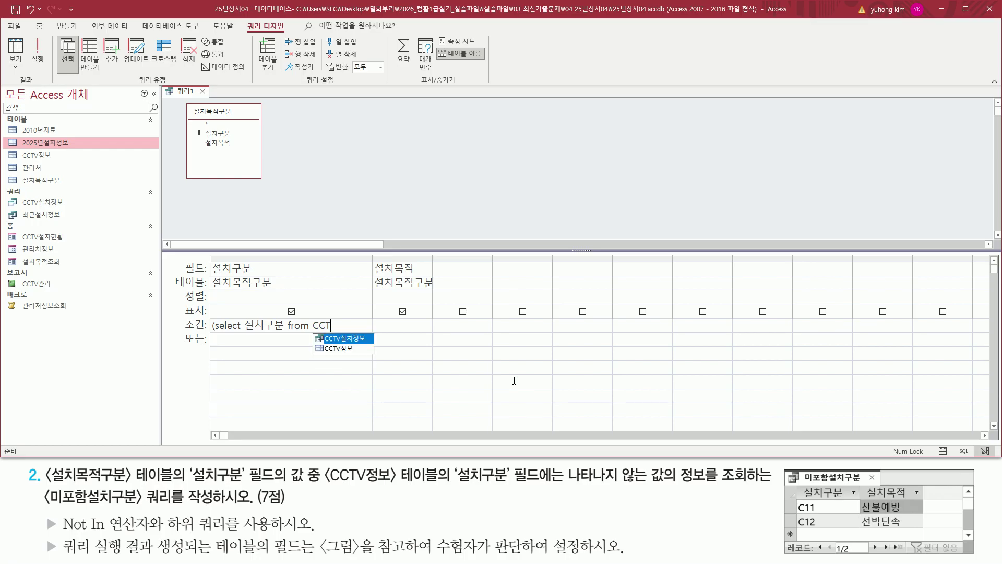
pyautogui.write('V정보')
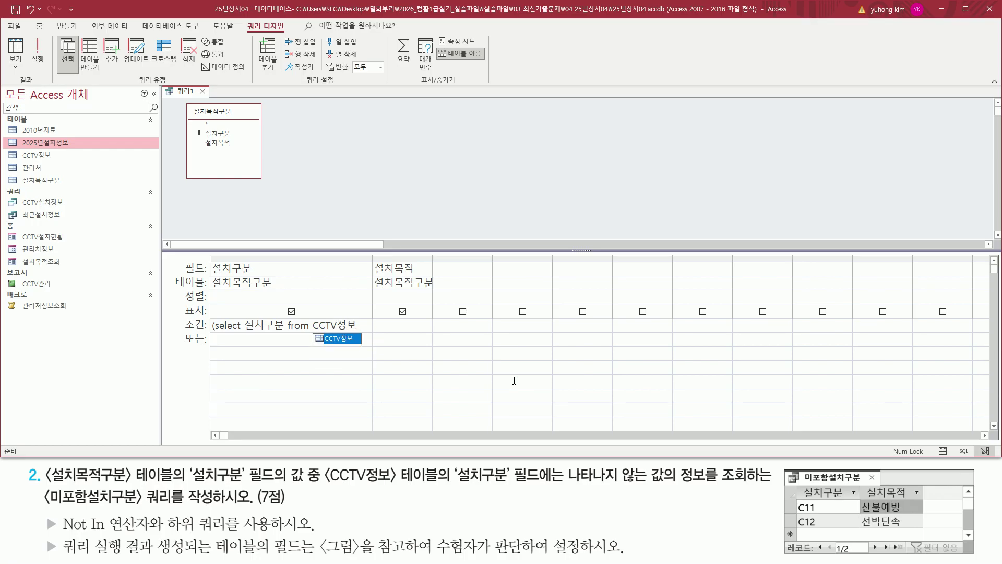
pyautogui.write(')')
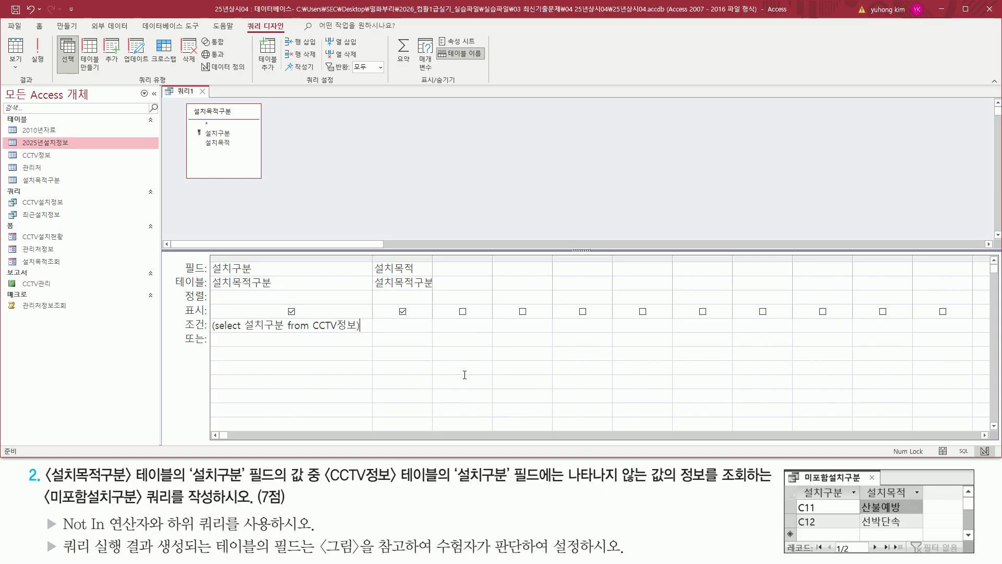
# - Put not in before the subquery in the 설치구분 criterion and fit the column width to the whole expression
pyautogui.moveTo(312, 332)
pyautogui.mouseDown()
pyautogui.moveTo(365, 342)
pyautogui.moveTo(360, 320)
pyautogui.mouseUp()
pyautogui.moveTo(245, 331); pyautogui.dragTo(275, 331)
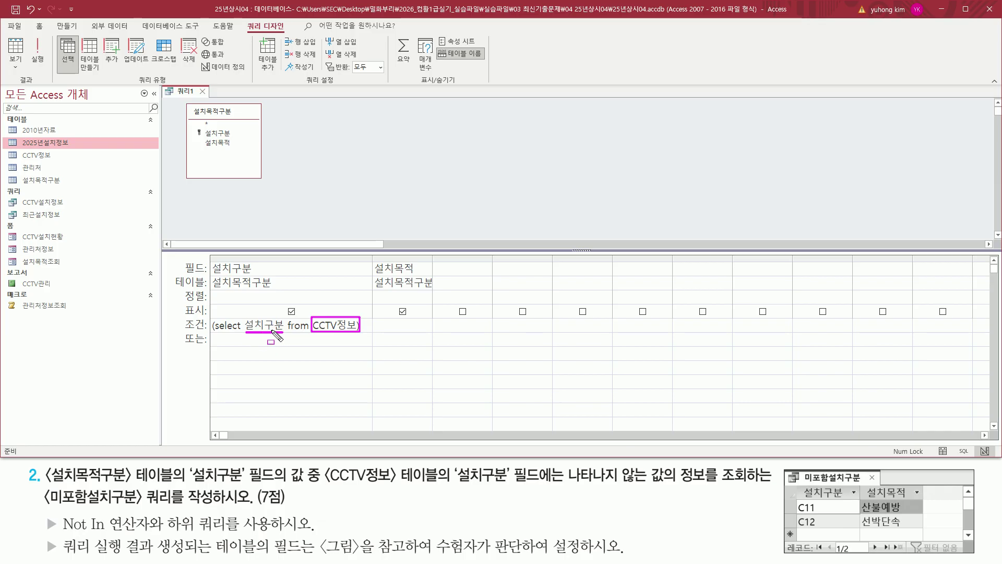
pyautogui.moveTo(207, 289)
pyautogui.mouseDown()
pyautogui.moveTo(270, 289)
pyautogui.moveTo(270, 259)
pyautogui.mouseUp()
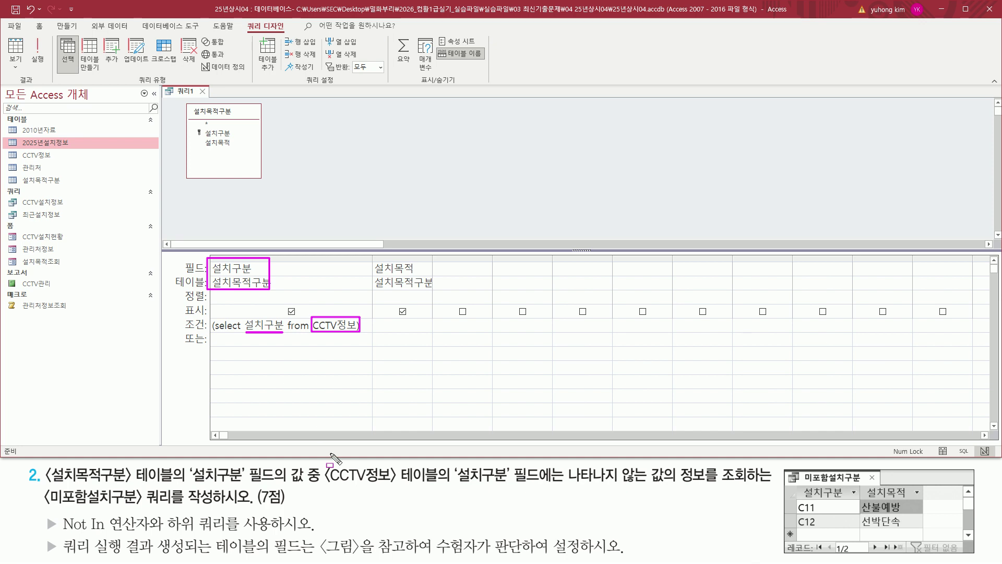
pyautogui.moveTo(322, 485); pyautogui.dragTo(750, 491)
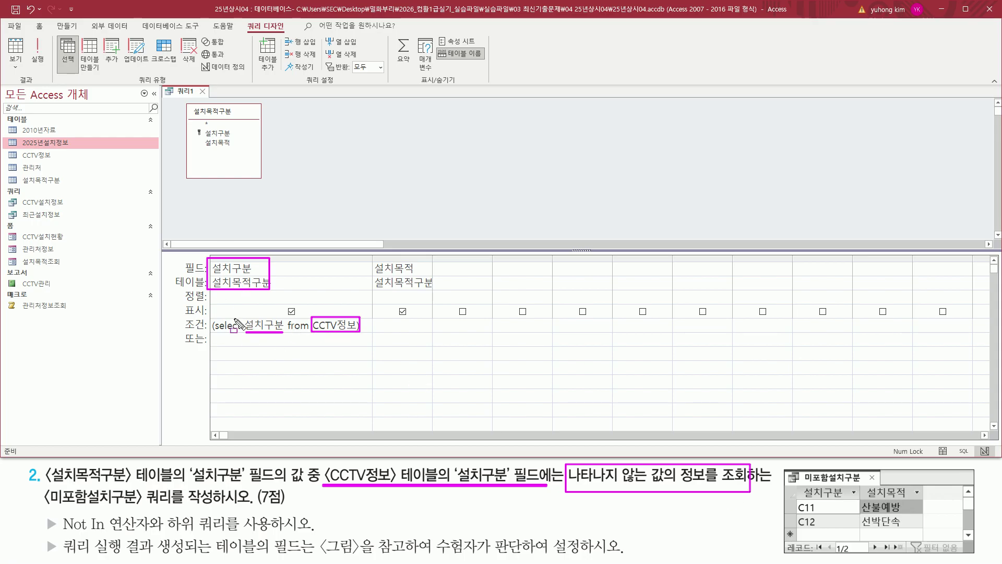
pyautogui.press('Escape')
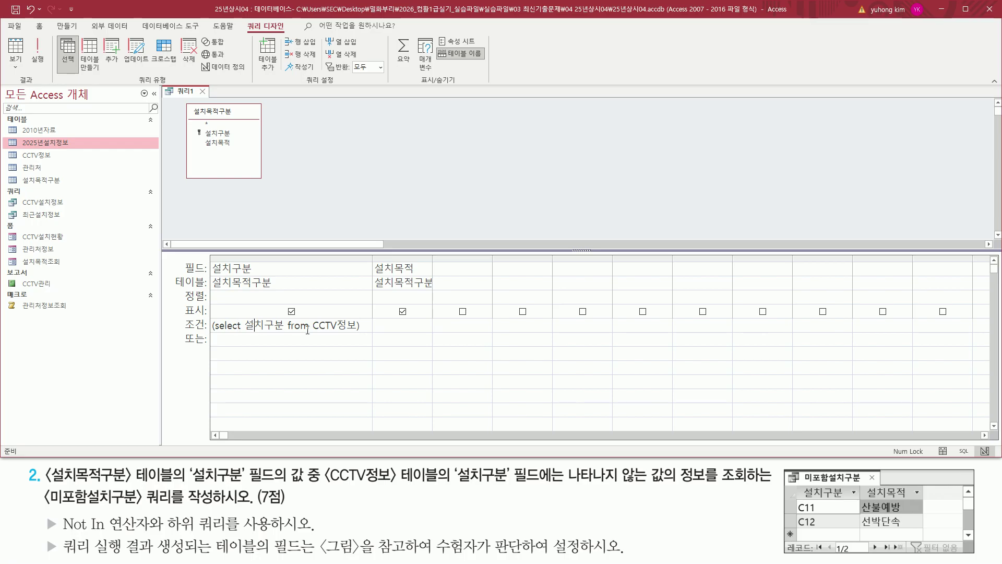
pyautogui.press('Home')
pyautogui.write('not in')
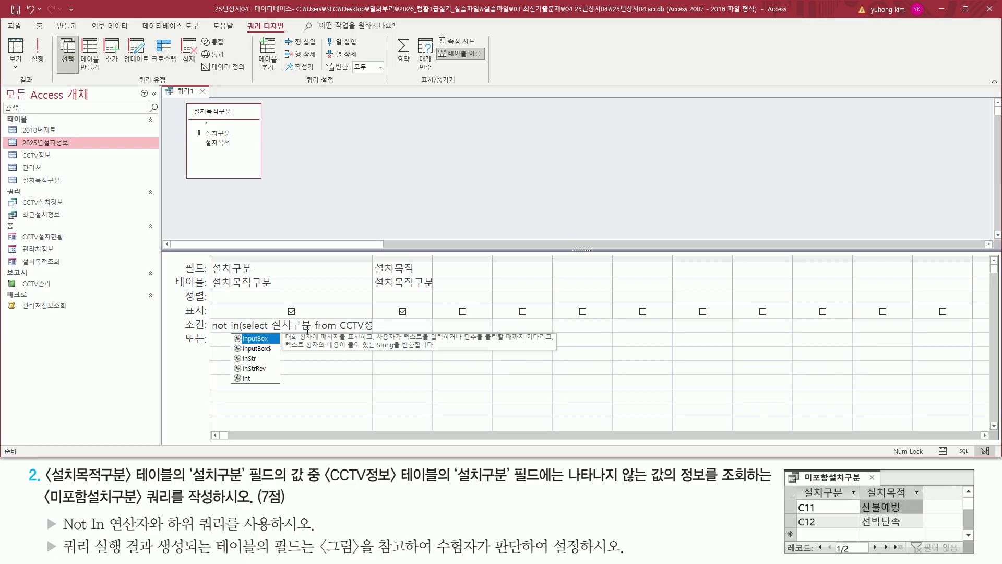
pyautogui.click(344, 267)
pyautogui.doubleClick(372, 257)
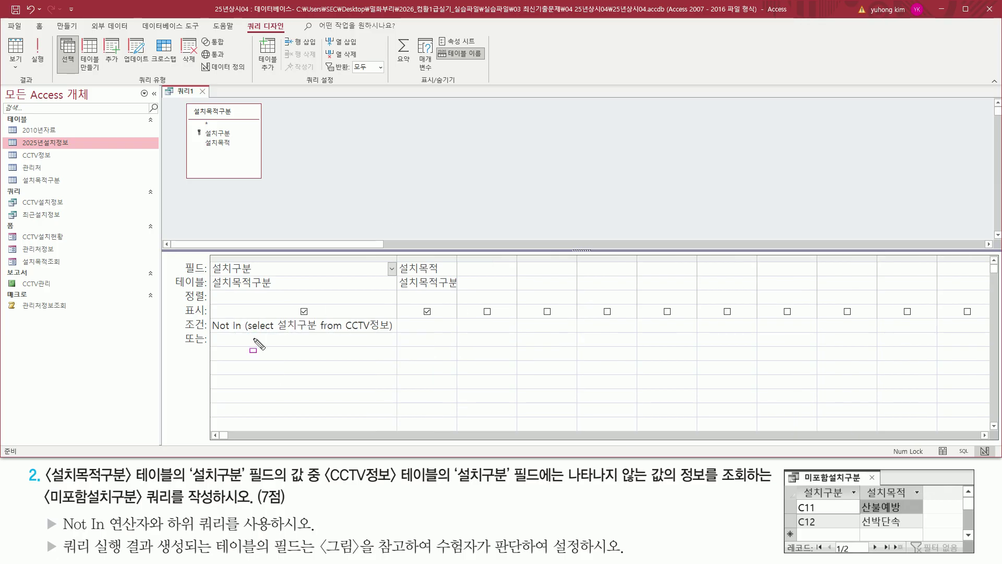
pyautogui.moveTo(211, 337); pyautogui.dragTo(398, 338)
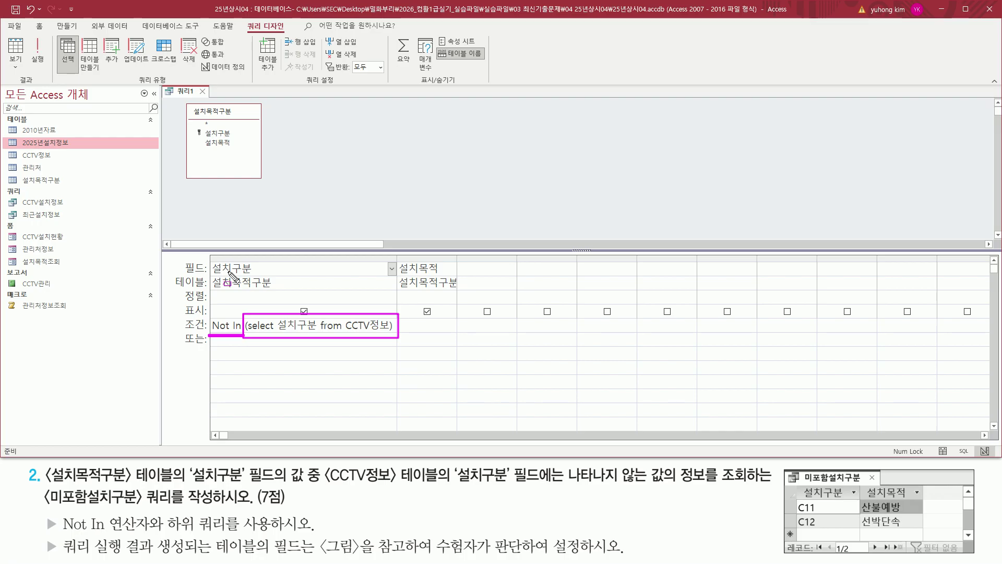
pyautogui.press('Escape')
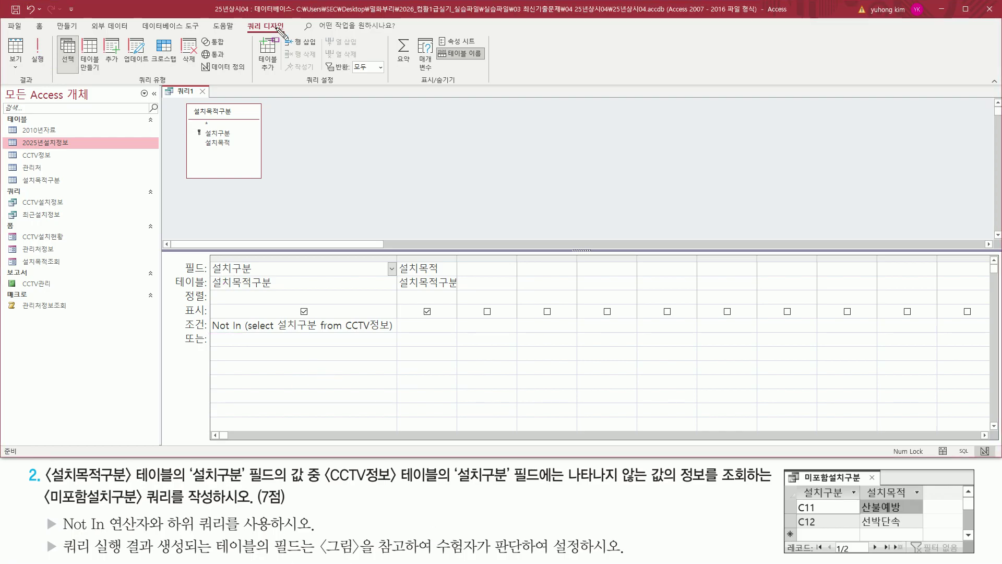
# - Run the query to display the 설치구분 values missing from CCTV정보
pyautogui.moveTo(245, 19); pyautogui.dragTo(290, 35)
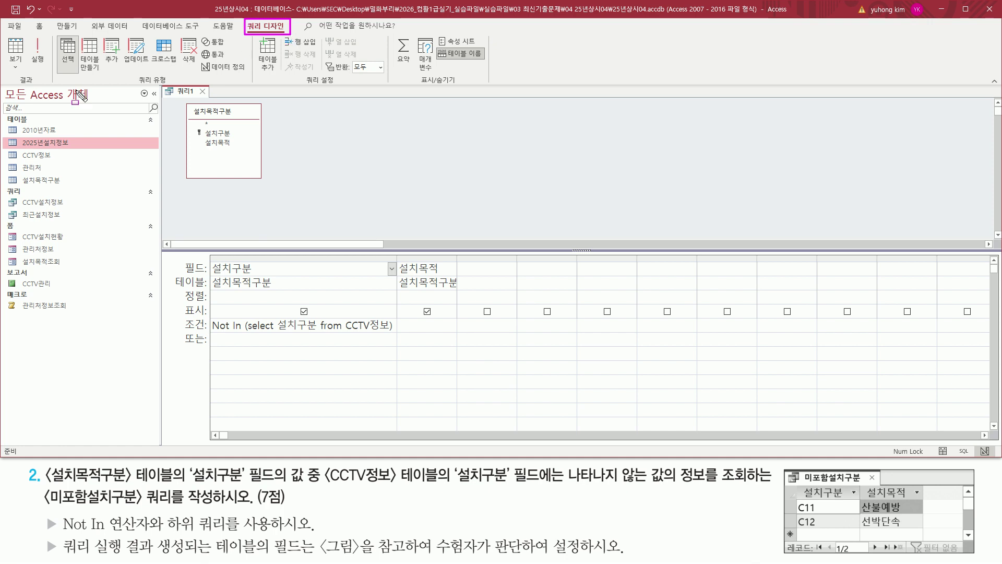
pyautogui.moveTo(16, 74); pyautogui.dragTo(41, 90)
pyautogui.moveTo(30, 37); pyautogui.dragTo(48, 67)
pyautogui.press('Escape')
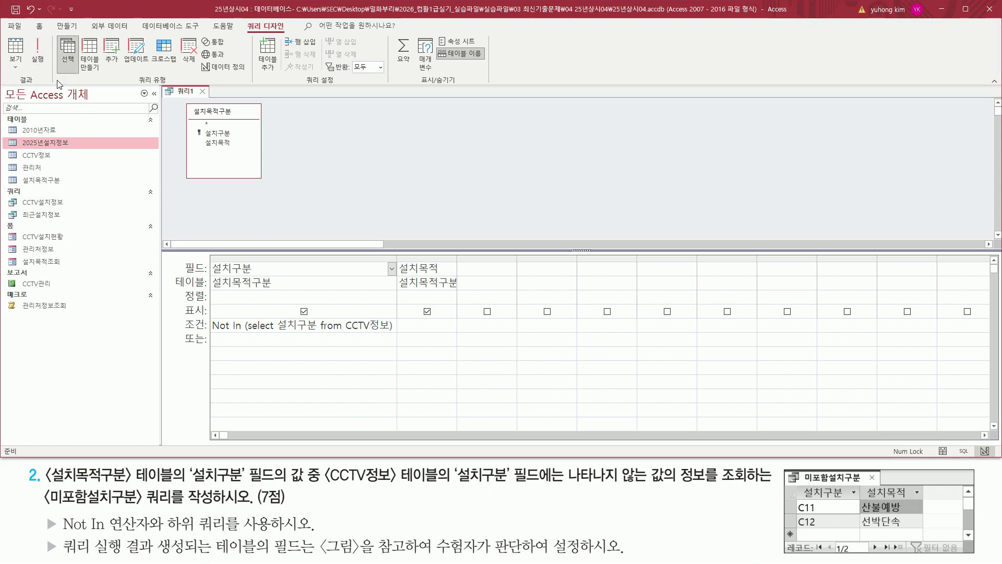
pyautogui.click(36, 53)
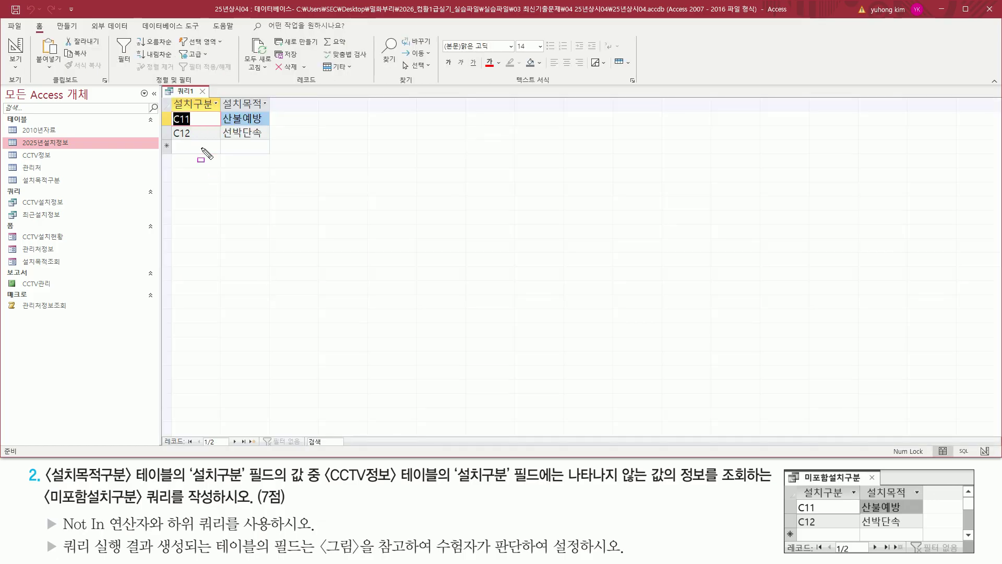
# - Compare the query result's field headings, 설치구분 and 설치목적 values and record count with the task's example figure
pyautogui.moveTo(170, 95)
pyautogui.mouseDown()
pyautogui.moveTo(214, 121)
pyautogui.moveTo(266, 112)
pyautogui.mouseUp()
pyautogui.moveTo(792, 485)
pyautogui.mouseDown()
pyautogui.moveTo(815, 501)
pyautogui.moveTo(914, 501)
pyautogui.mouseUp()
pyautogui.moveTo(180, 112)
pyautogui.mouseDown()
pyautogui.moveTo(168, 120)
pyautogui.moveTo(197, 141)
pyautogui.mouseUp()
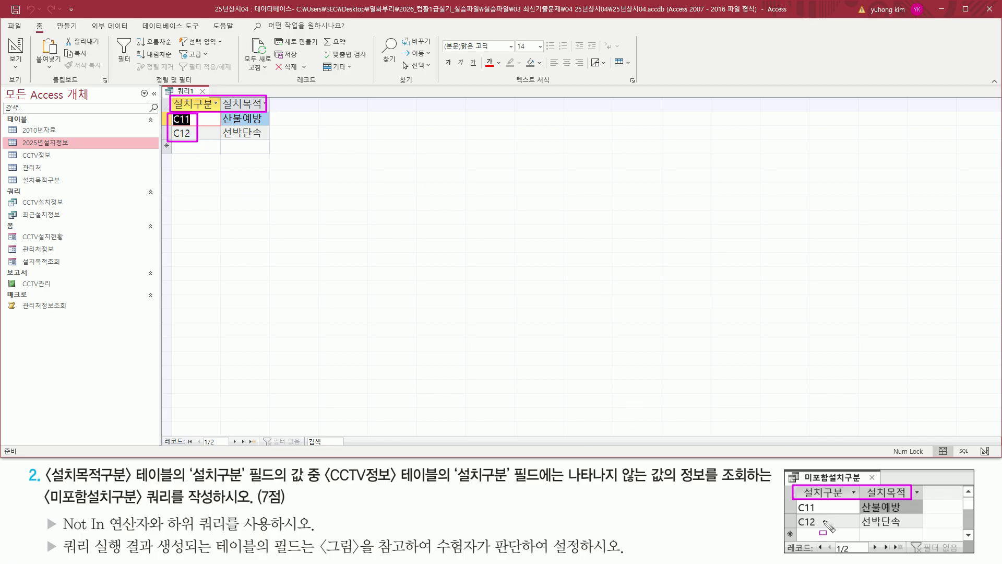
pyautogui.moveTo(792, 504)
pyautogui.mouseDown()
pyautogui.moveTo(818, 532)
pyautogui.moveTo(818, 501)
pyautogui.mouseUp()
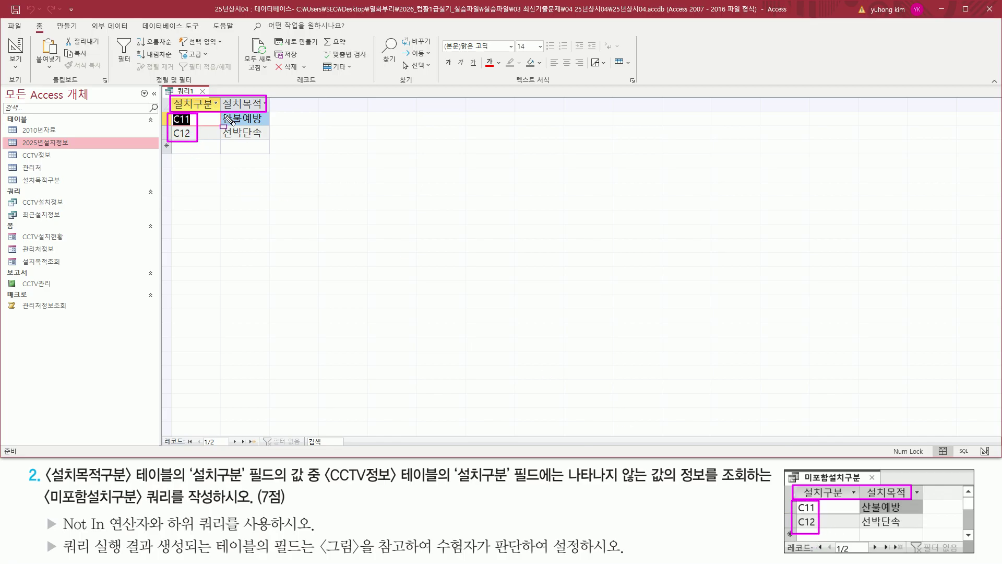
pyautogui.moveTo(231, 125); pyautogui.dragTo(271, 140)
pyautogui.moveTo(861, 507)
pyautogui.mouseDown()
pyautogui.moveTo(911, 526)
pyautogui.moveTo(913, 542)
pyautogui.mouseUp()
pyautogui.moveTo(163, 435)
pyautogui.mouseDown()
pyautogui.moveTo(180, 446)
pyautogui.moveTo(257, 450)
pyautogui.mouseUp()
pyautogui.moveTo(787, 537); pyautogui.dragTo(882, 556)
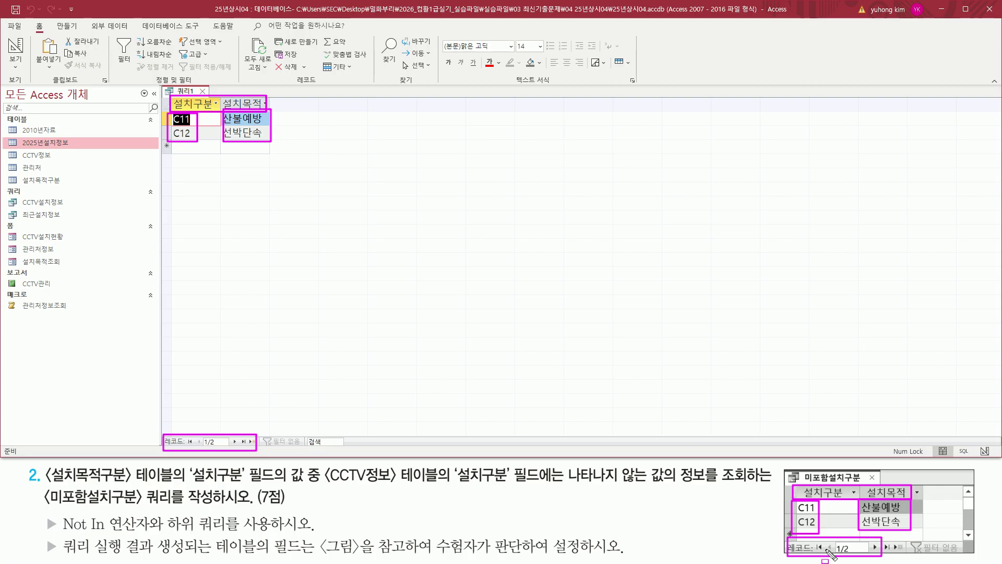
pyautogui.press('Escape')
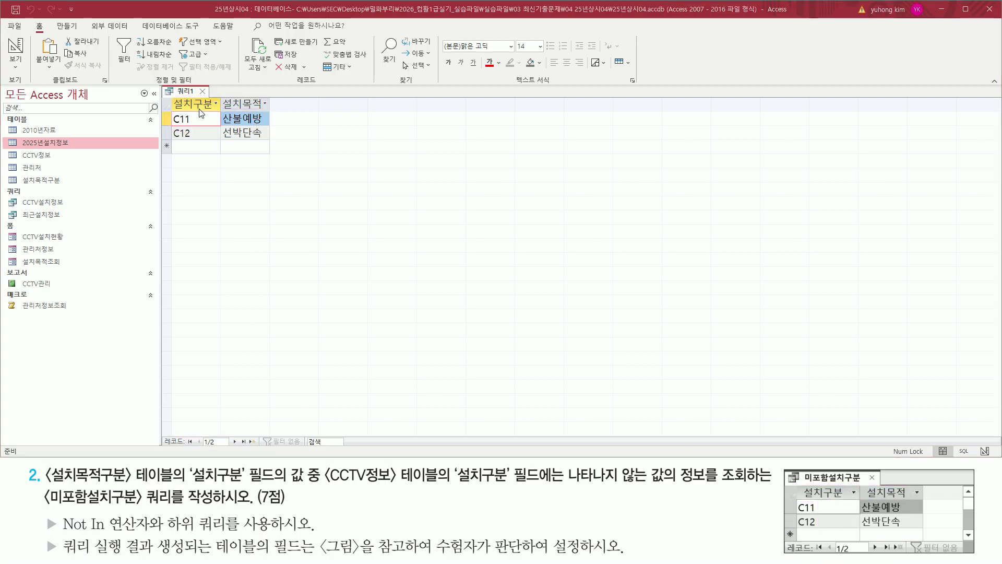
# - Close the query result and agree to save the query's design changes
pyautogui.moveTo(194, 85); pyautogui.dragTo(210, 99)
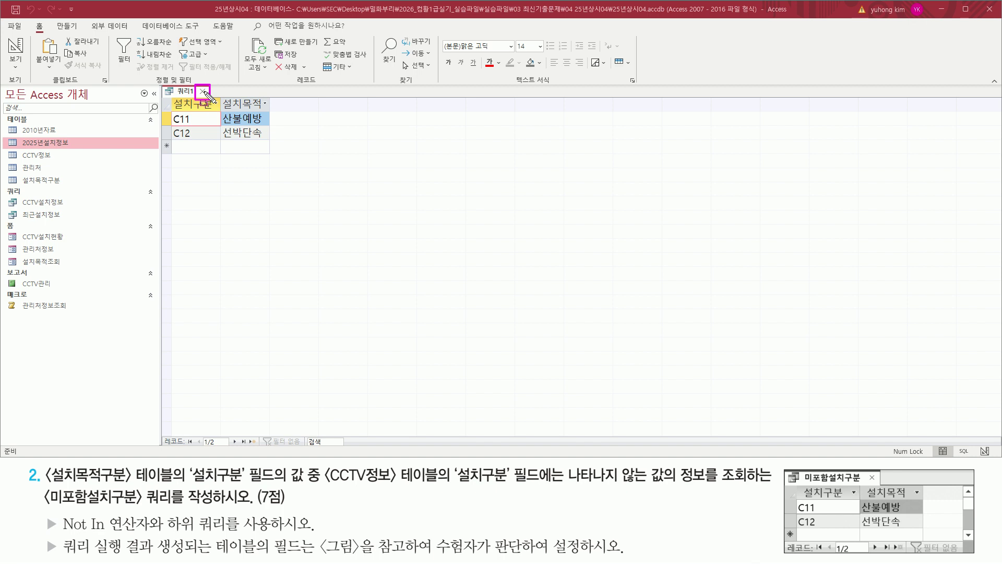
pyautogui.press('Escape')
pyautogui.click(203, 92)
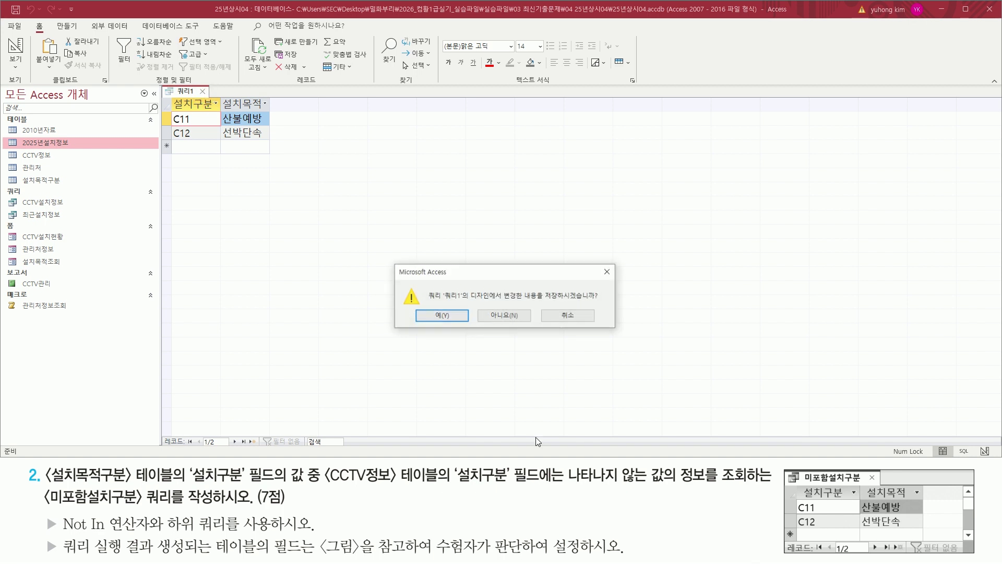
pyautogui.moveTo(544, 300); pyautogui.dragTo(602, 301)
pyautogui.moveTo(423, 309); pyautogui.dragTo(433, 321)
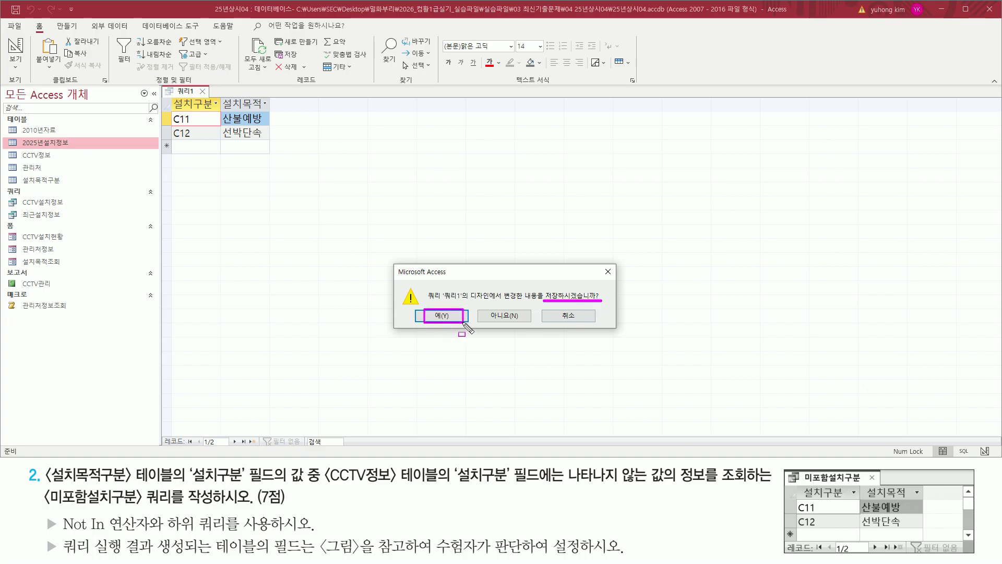
pyautogui.press('Escape')
pyautogui.click(441, 316)
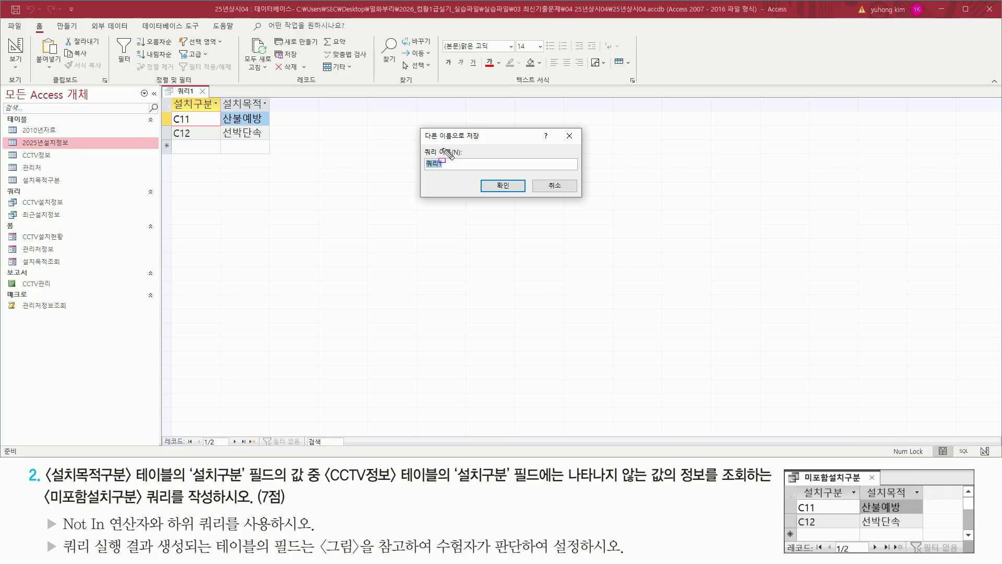
# - Name the query 미포함설치구분, finish saving it and check its entry among the database's queries
pyautogui.moveTo(417, 144)
pyautogui.mouseDown()
pyautogui.moveTo(445, 171)
pyautogui.moveTo(476, 177)
pyautogui.mouseUp()
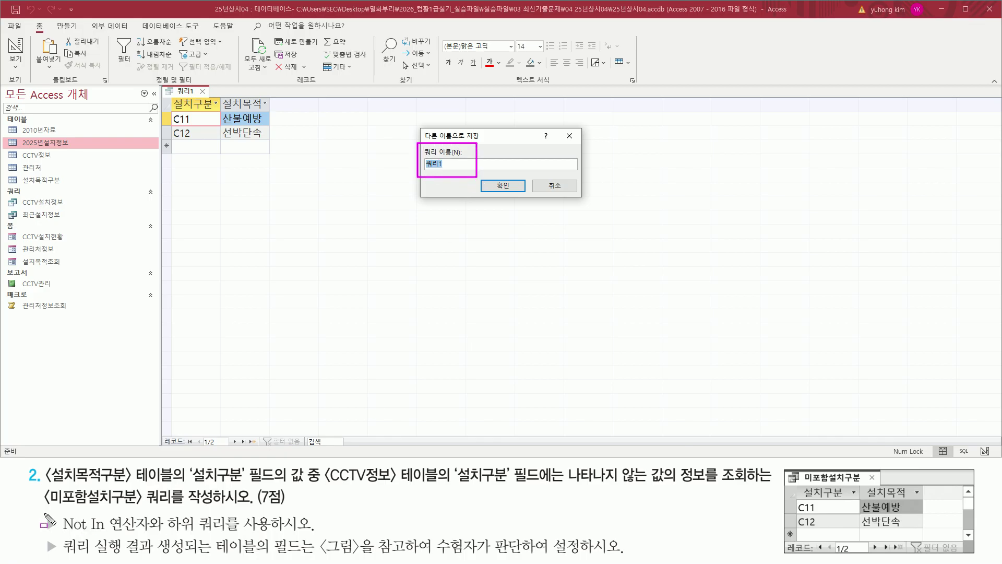
pyautogui.moveTo(44, 507); pyautogui.dragTo(214, 506)
pyautogui.press('Escape')
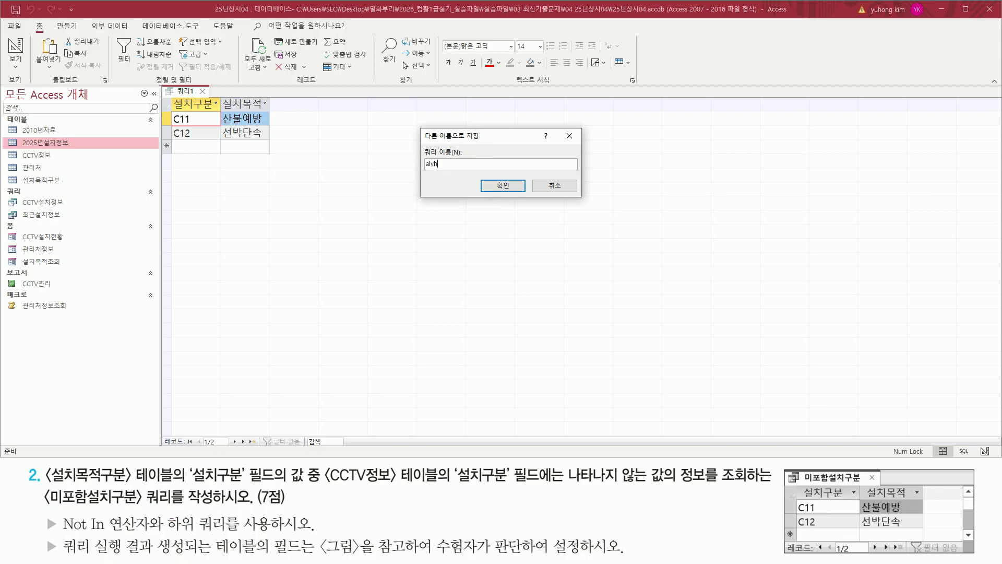
pyautogui.write('포함설치구분')
pyautogui.moveTo(413, 170); pyautogui.dragTo(479, 170)
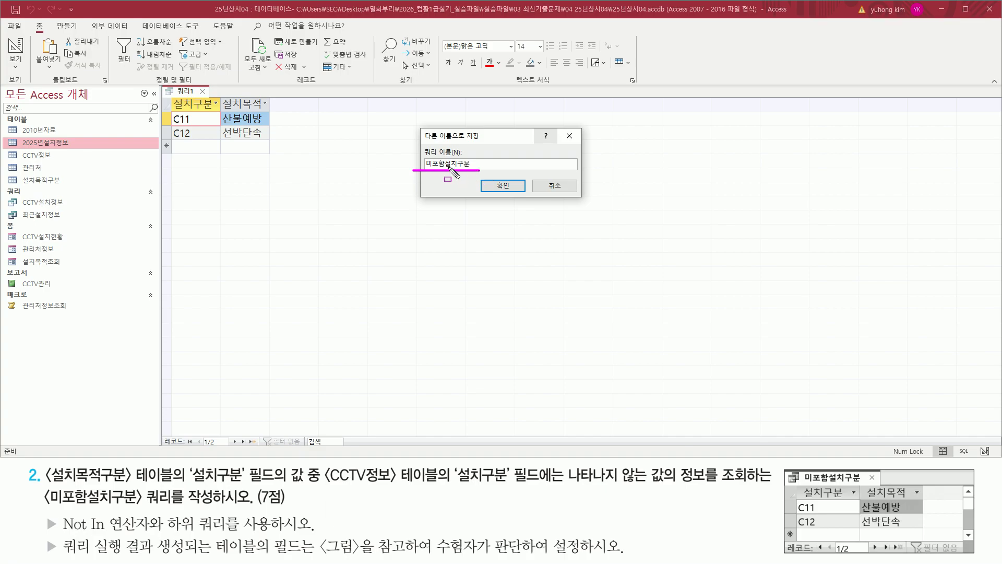
pyautogui.moveTo(500, 175); pyautogui.dragTo(512, 195)
pyautogui.click(503, 186)
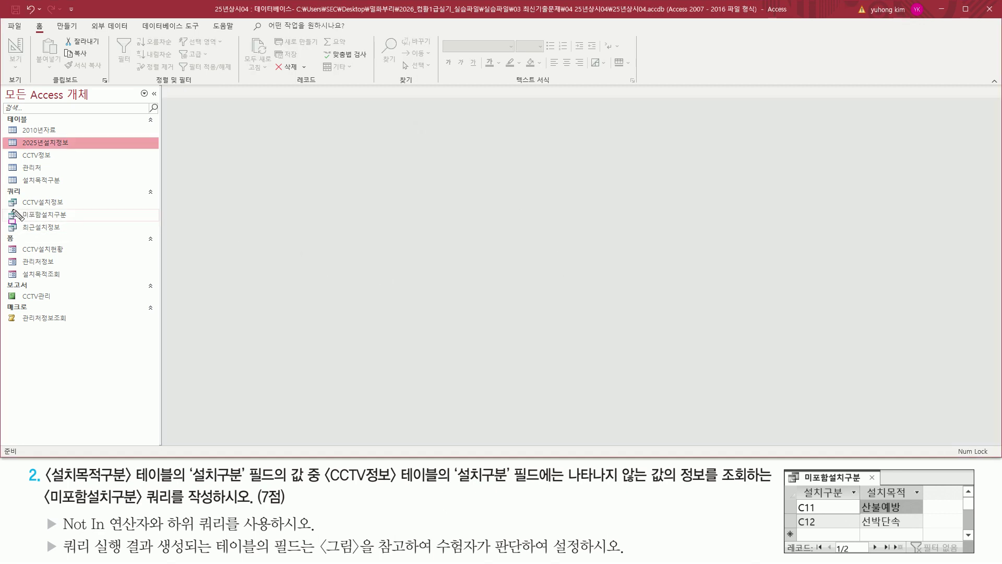
pyautogui.moveTo(11, 206); pyautogui.dragTo(74, 224)
pyautogui.press('Escape')
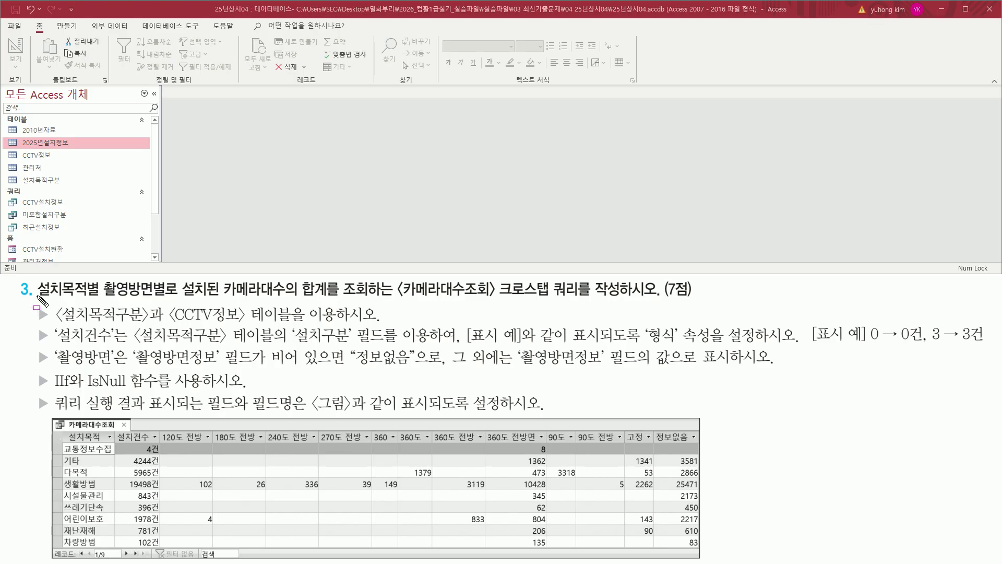
# - Review task 3's grouping, summed value, 카메라대수조회 query name, crosstab query type and source tables
pyautogui.moveTo(37, 298)
pyautogui.mouseDown()
pyautogui.moveTo(97, 298)
pyautogui.moveTo(101, 280)
pyautogui.moveTo(104, 295)
pyautogui.moveTo(166, 298)
pyautogui.moveTo(166, 279)
pyautogui.mouseUp()
pyautogui.moveTo(226, 299); pyautogui.dragTo(327, 300)
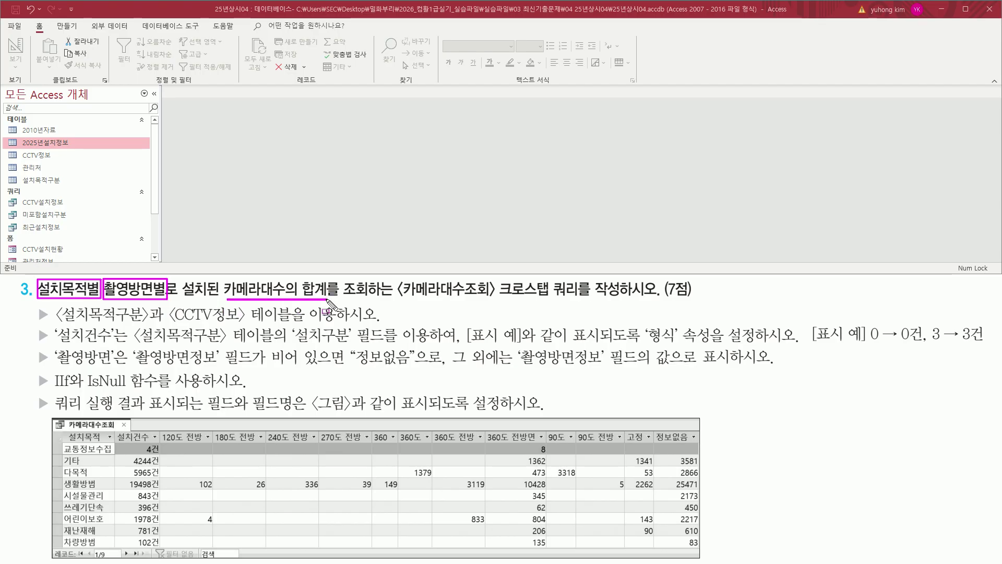
pyautogui.moveTo(394, 299)
pyautogui.mouseDown()
pyautogui.moveTo(498, 300)
pyautogui.moveTo(582, 282)
pyautogui.moveTo(583, 301)
pyautogui.mouseUp()
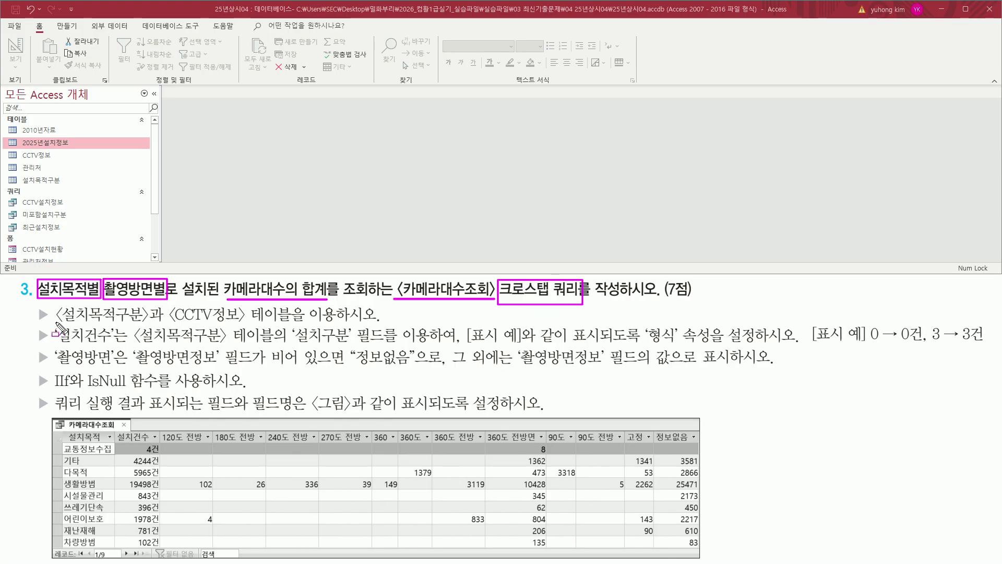
pyautogui.moveTo(55, 324); pyautogui.dragTo(344, 325)
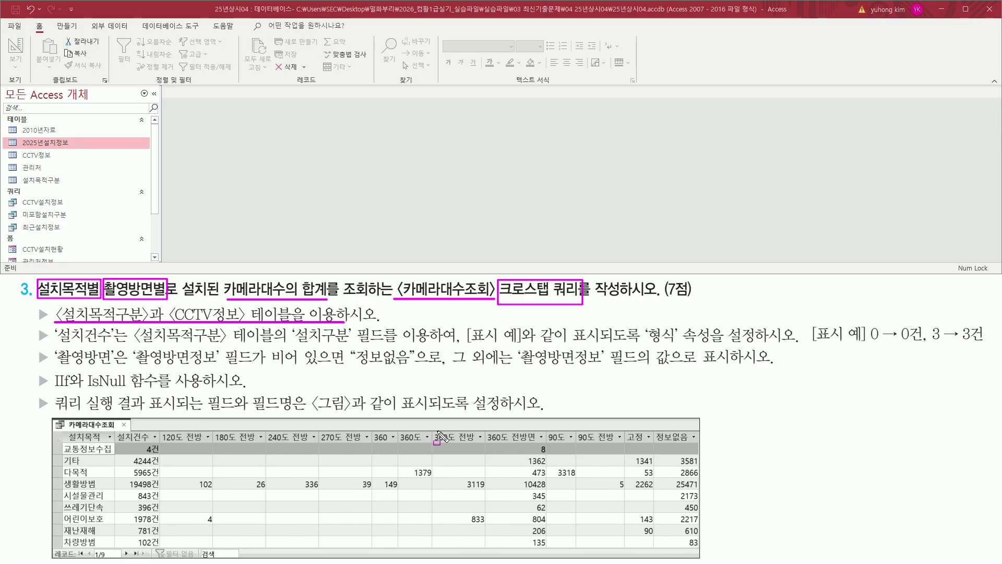
pyautogui.press('e')
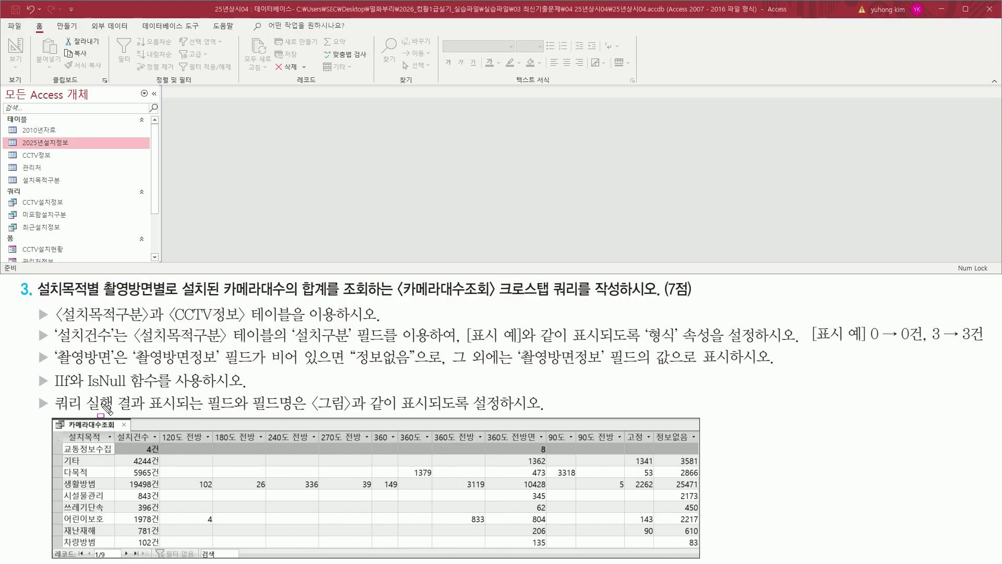
# - Match 설치목적, 촬영방면 and the 카메라대수 sum to the example crosstab's rows, columns and values, and examine its 설치건수 column
pyautogui.moveTo(36, 281); pyautogui.dragTo(101, 301)
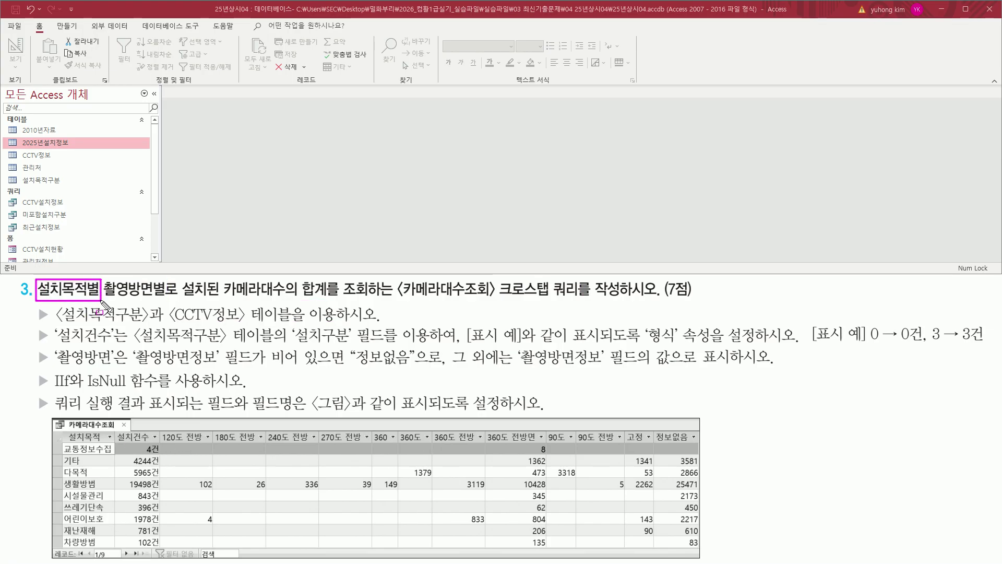
pyautogui.moveTo(61, 432); pyautogui.dragTo(110, 546)
pyautogui.moveTo(103, 298)
pyautogui.mouseDown()
pyautogui.moveTo(173, 298)
pyautogui.moveTo(169, 281)
pyautogui.mouseUp()
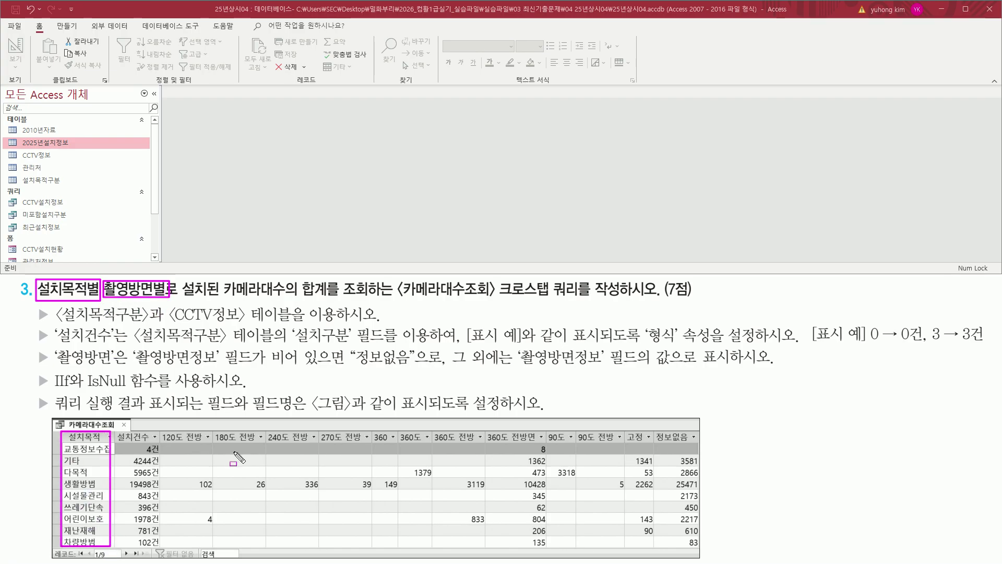
pyautogui.moveTo(162, 427); pyautogui.dragTo(702, 449)
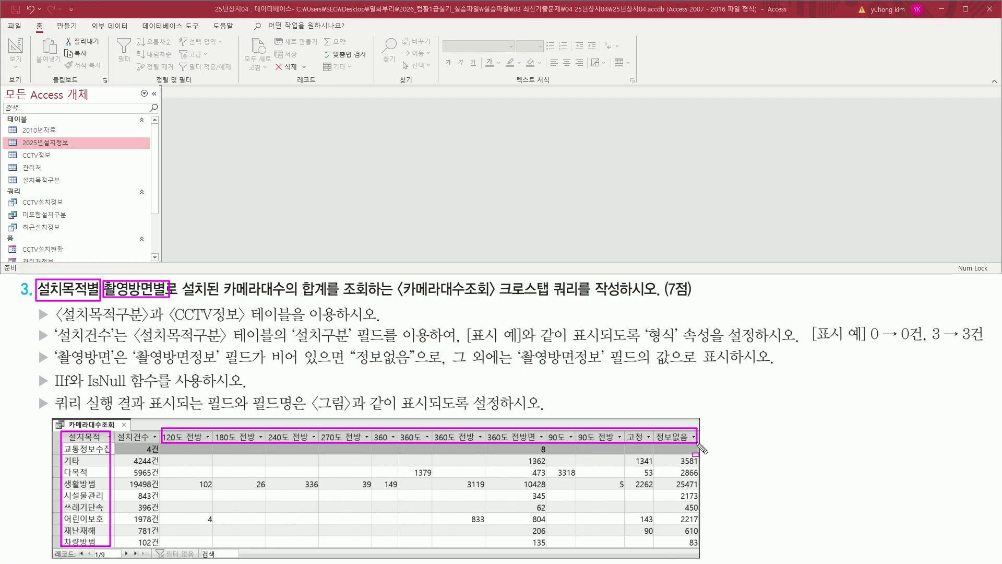
pyautogui.moveTo(221, 299); pyautogui.dragTo(327, 299)
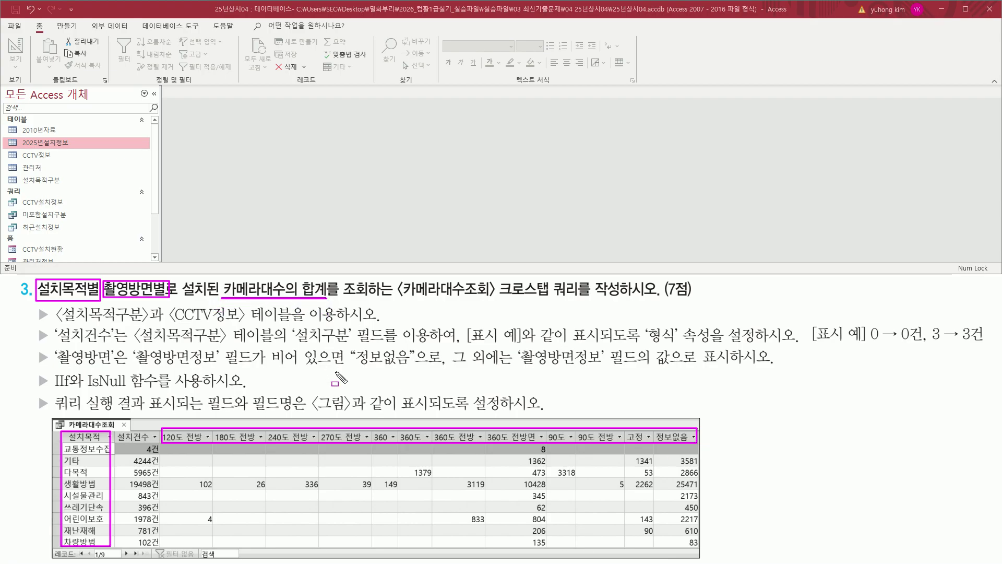
pyautogui.moveTo(168, 448); pyautogui.dragTo(697, 545)
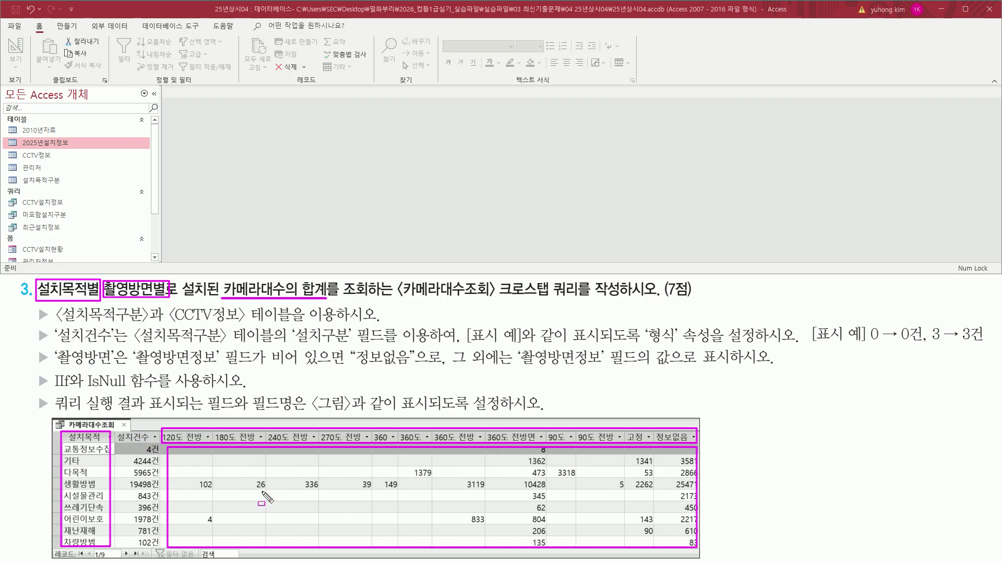
pyautogui.moveTo(117, 426); pyautogui.dragTo(159, 556)
pyautogui.moveTo(200, 492); pyautogui.dragTo(248, 458)
pyautogui.moveTo(208, 518)
pyautogui.mouseDown()
pyautogui.moveTo(298, 470)
pyautogui.moveTo(302, 517)
pyautogui.moveTo(316, 512)
pyautogui.mouseUp()
pyautogui.moveTo(481, 449); pyautogui.dragTo(414, 497)
pyautogui.moveTo(554, 465); pyautogui.dragTo(474, 522)
pyautogui.moveTo(662, 476); pyautogui.dragTo(606, 521)
pyautogui.moveTo(423, 461); pyautogui.dragTo(358, 516)
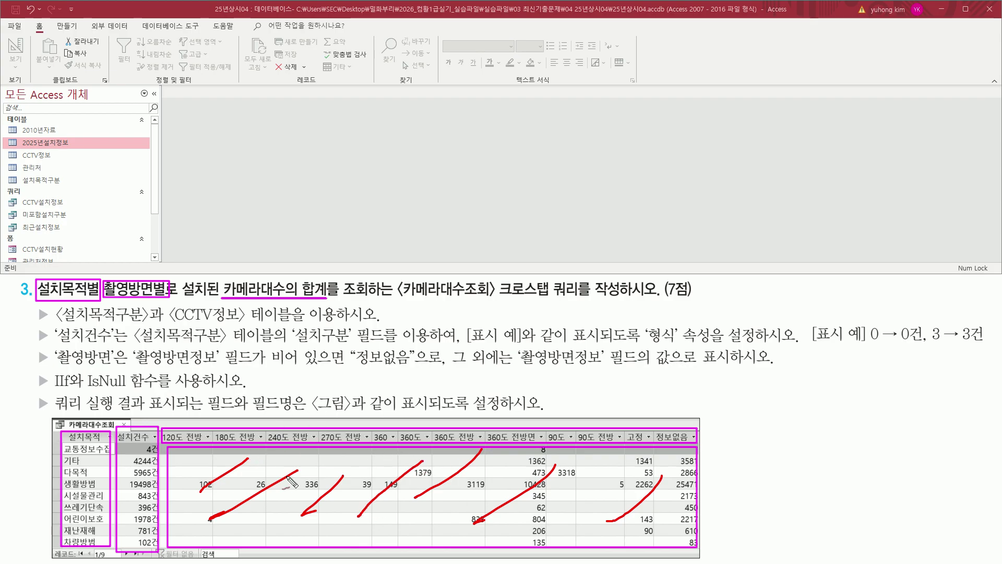
# - Examine which fields of the 카메라대수조회 example serve as row headings and column headings, and check its record count
pyautogui.moveTo(113, 471); pyautogui.dragTo(118, 469)
pyautogui.moveTo(71, 413)
pyautogui.mouseDown()
pyautogui.moveTo(76, 421)
pyautogui.moveTo(124, 355)
pyautogui.mouseUp()
pyautogui.moveTo(136, 403)
pyautogui.mouseDown()
pyautogui.moveTo(148, 428)
pyautogui.moveTo(179, 373)
pyautogui.mouseUp()
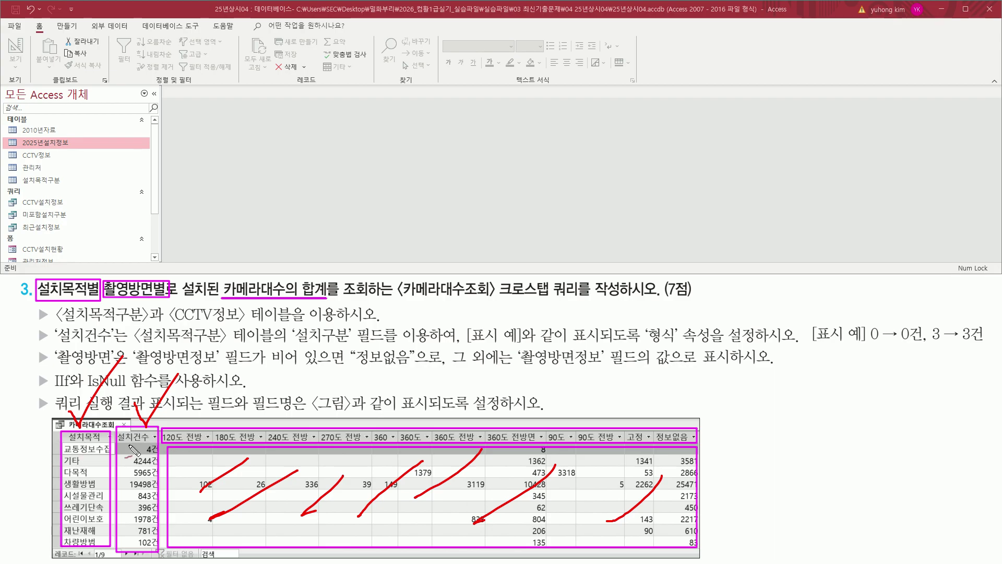
pyautogui.moveTo(373, 415); pyautogui.dragTo(457, 392)
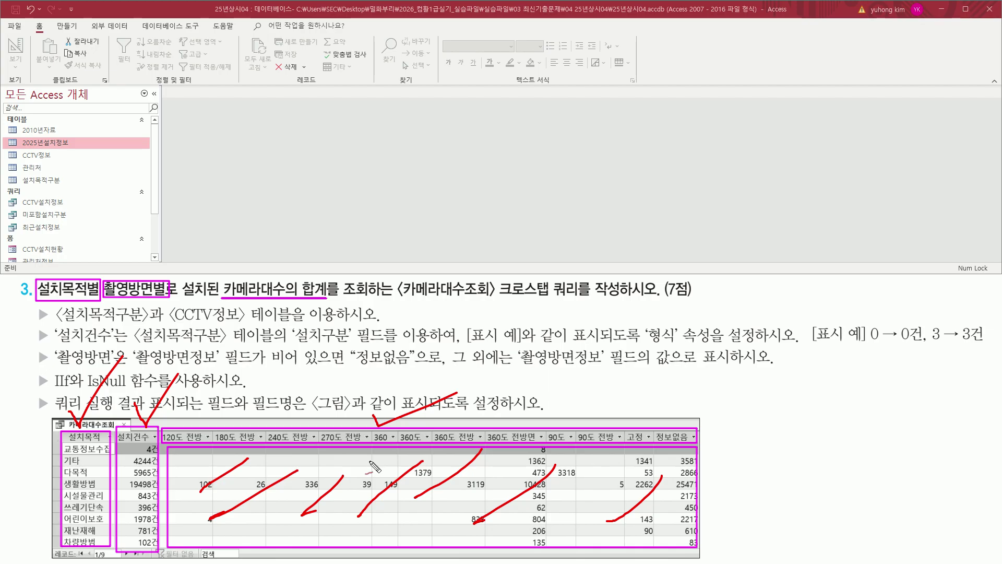
pyautogui.press('Escape')
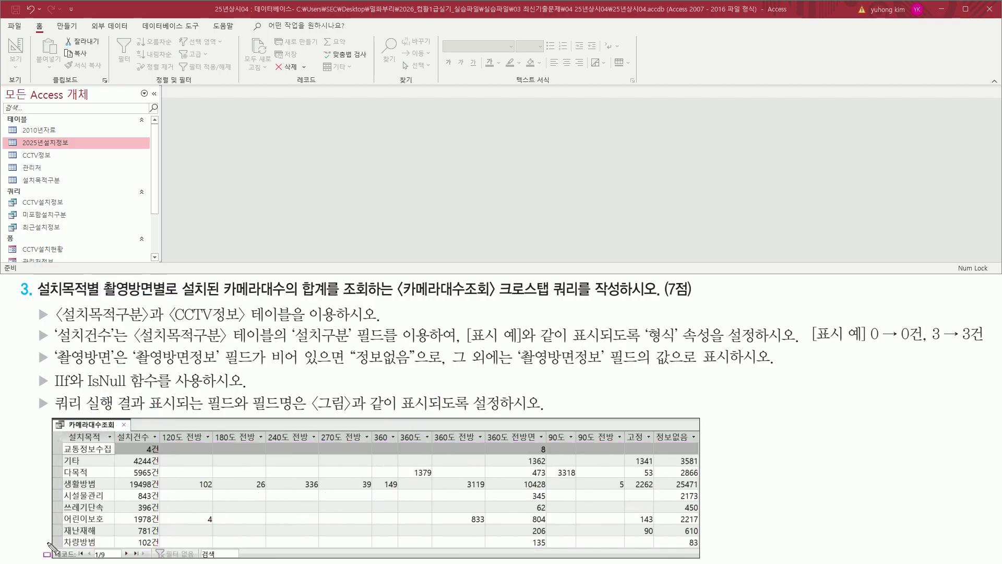
pyautogui.moveTo(52, 554); pyautogui.dragTo(225, 560)
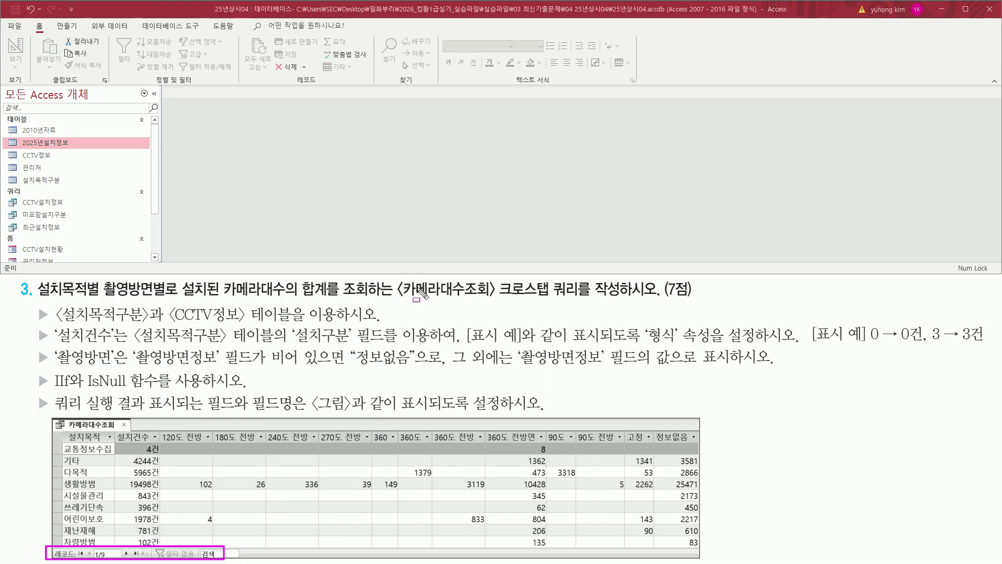
pyautogui.press('Escape')
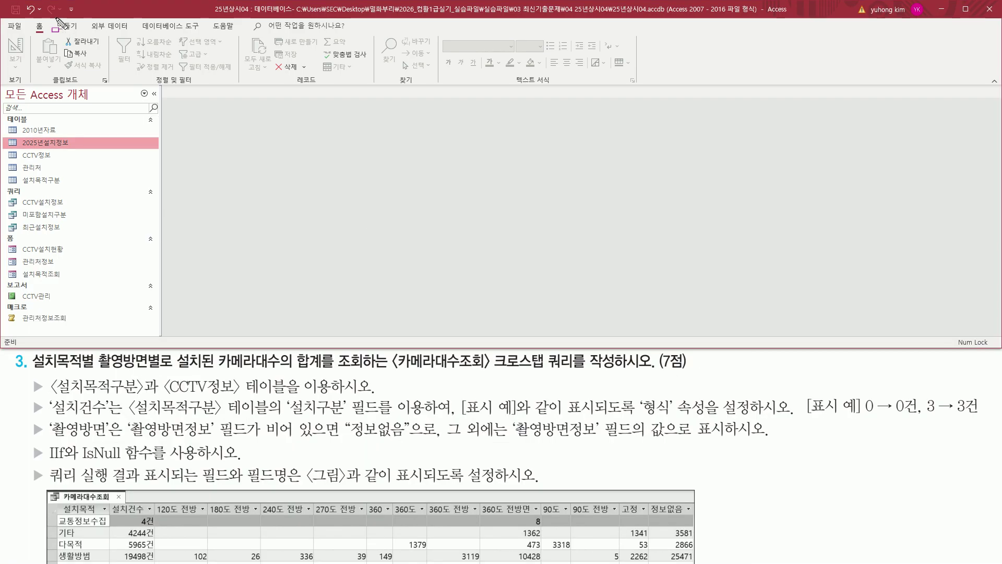
# - Create a new blank query in design view
pyautogui.click(75, 29)
pyautogui.hotkey('ctrl', '2')
pyautogui.moveTo(151, 86); pyautogui.dragTo(179, 81)
pyautogui.moveTo(163, 34); pyautogui.dragTo(169, 56)
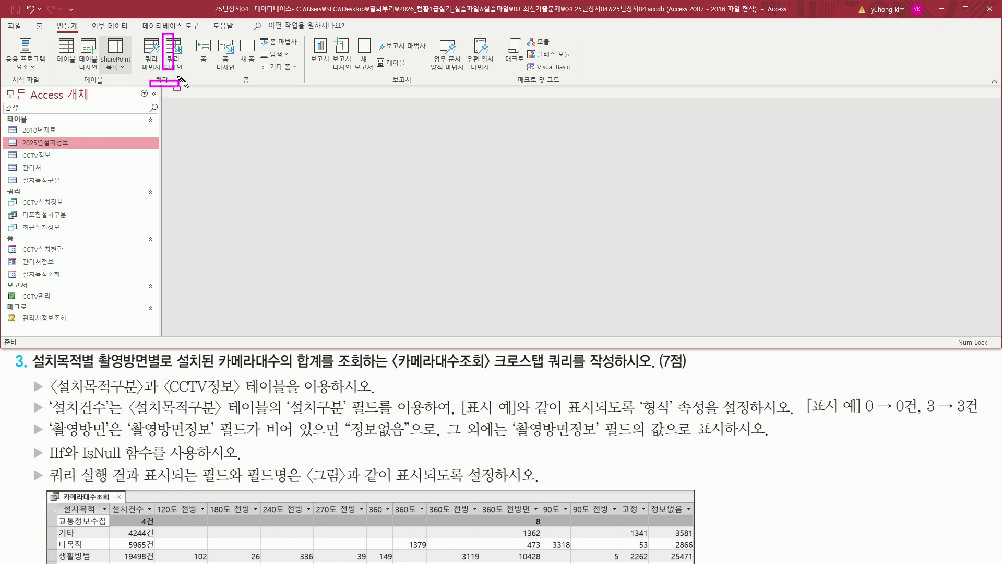
pyautogui.press('Escape')
pyautogui.click(174, 52)
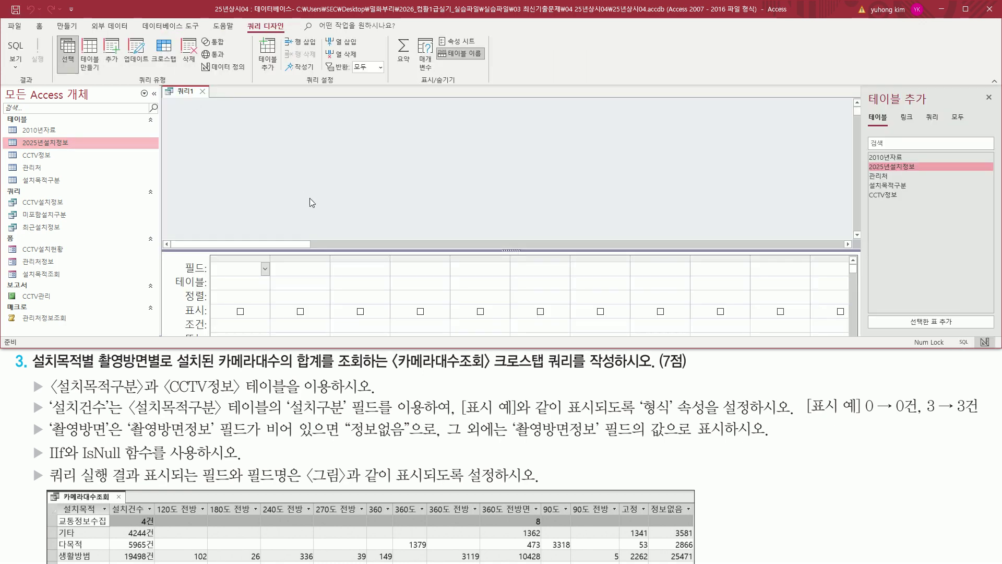
# - Add the 설치목적구분 and CCTV정보 tables to the query and close the table list
pyautogui.moveTo(48, 392); pyautogui.dragTo(342, 392)
pyautogui.press('Escape')
pyautogui.click(916, 187)
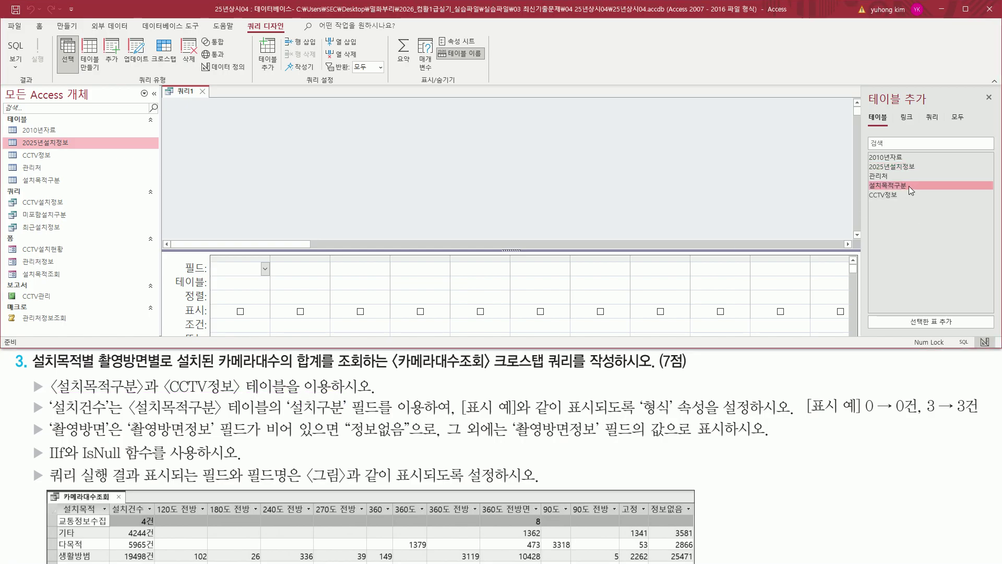
pyautogui.doubleClick(909, 186)
pyautogui.click(904, 196)
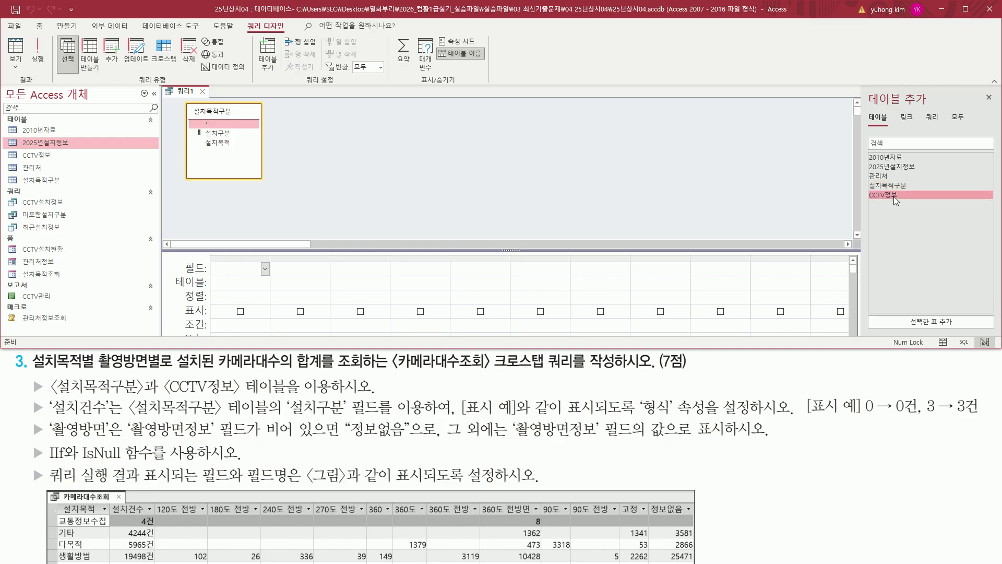
pyautogui.doubleClick(893, 196)
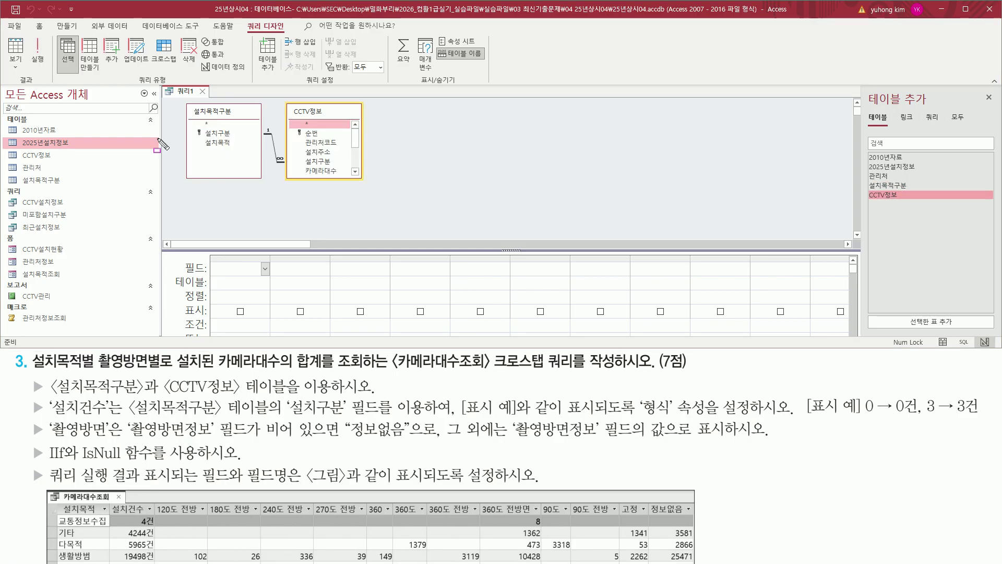
pyautogui.moveTo(179, 99)
pyautogui.mouseDown()
pyautogui.moveTo(377, 199)
pyautogui.moveTo(374, 181)
pyautogui.mouseUp()
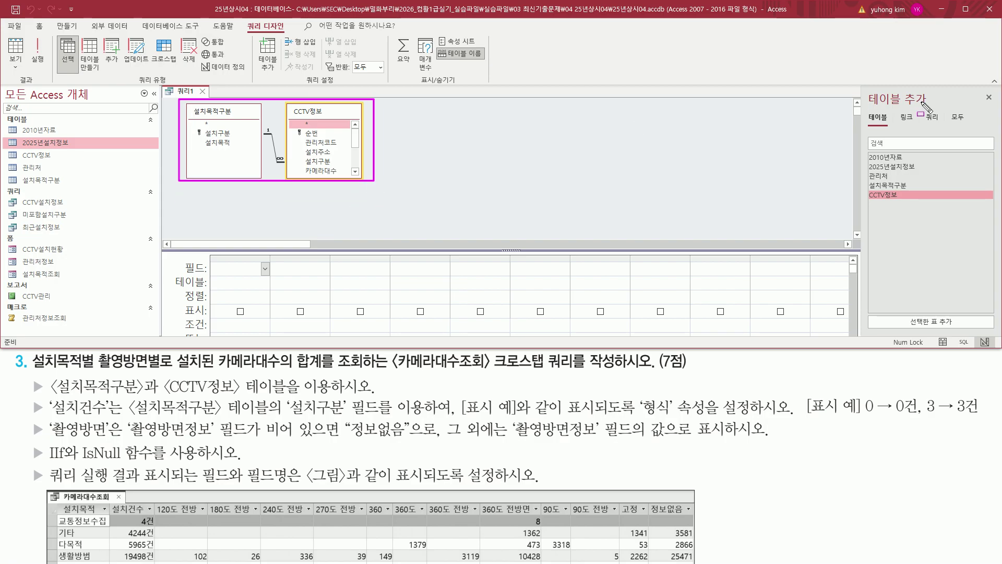
pyautogui.moveTo(980, 88); pyautogui.dragTo(997, 107)
pyautogui.press('Escape')
pyautogui.click(989, 99)
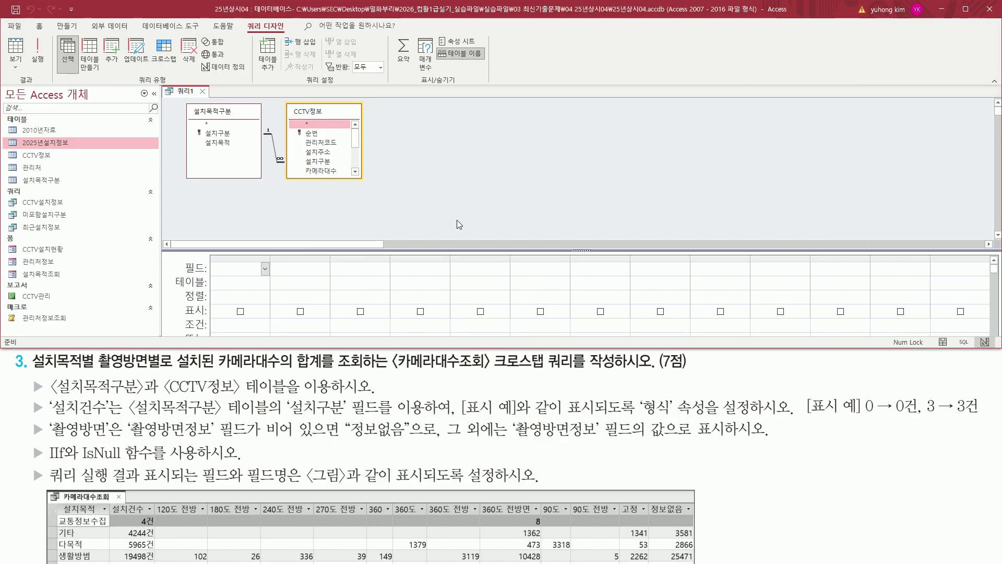
# - Enlarge the query's design grid and change the query type to crosstab
pyautogui.moveTo(386, 248); pyautogui.dragTo(413, 194)
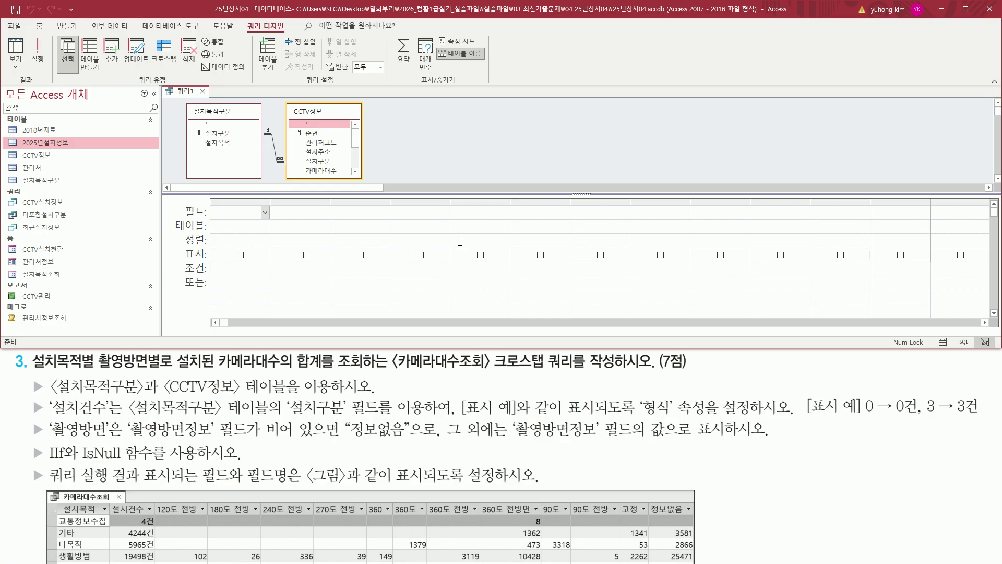
pyautogui.moveTo(135, 74); pyautogui.dragTo(170, 87)
pyautogui.moveTo(150, 35); pyautogui.dragTo(178, 67)
pyautogui.press('Escape')
pyautogui.click(162, 57)
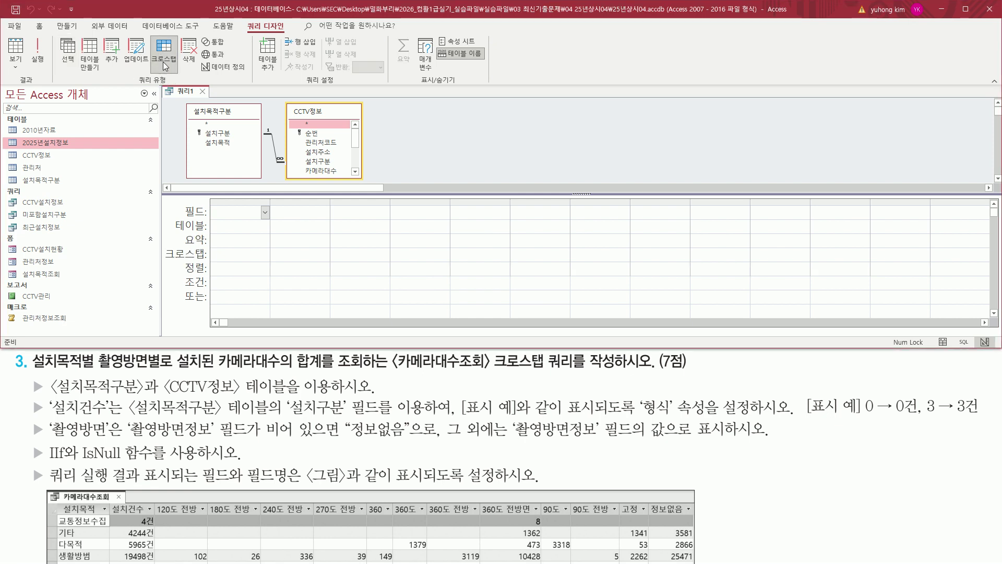
pyautogui.moveTo(164, 246); pyautogui.dragTo(208, 261)
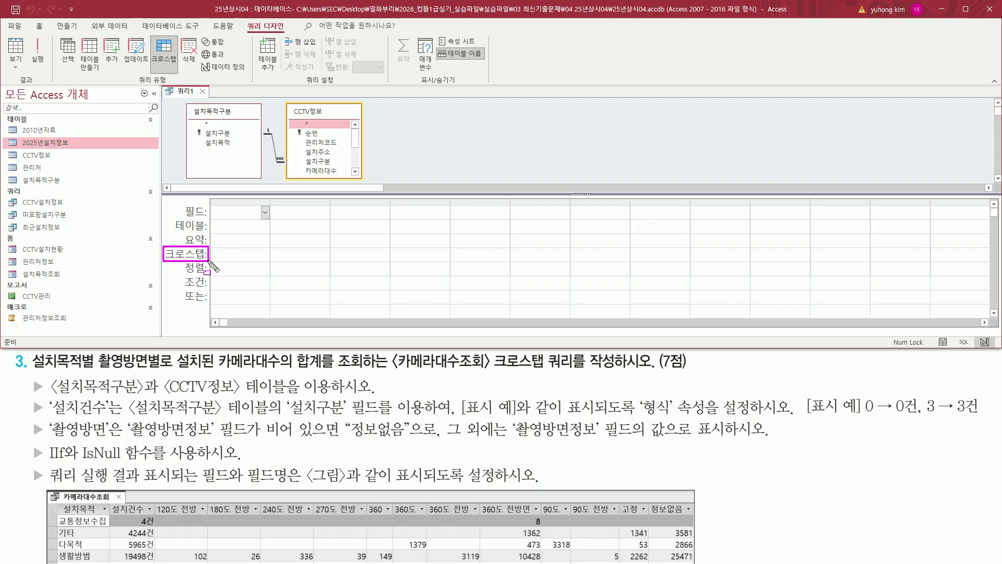
pyautogui.press('e')
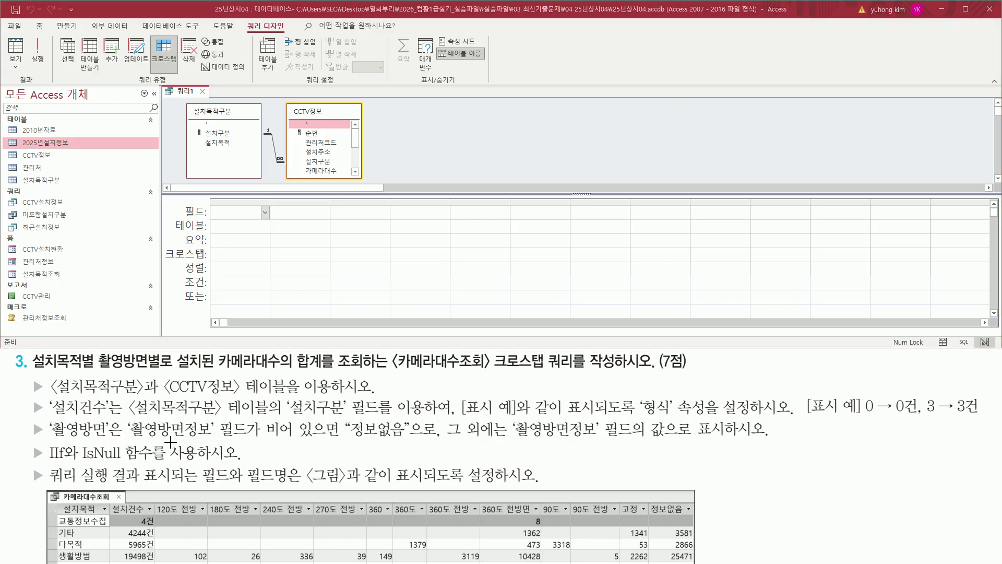
# - Add the 설치목적 field from 설치목적구분 as the first column of the design grid
pyautogui.moveTo(58, 504); pyautogui.dragTo(106, 516)
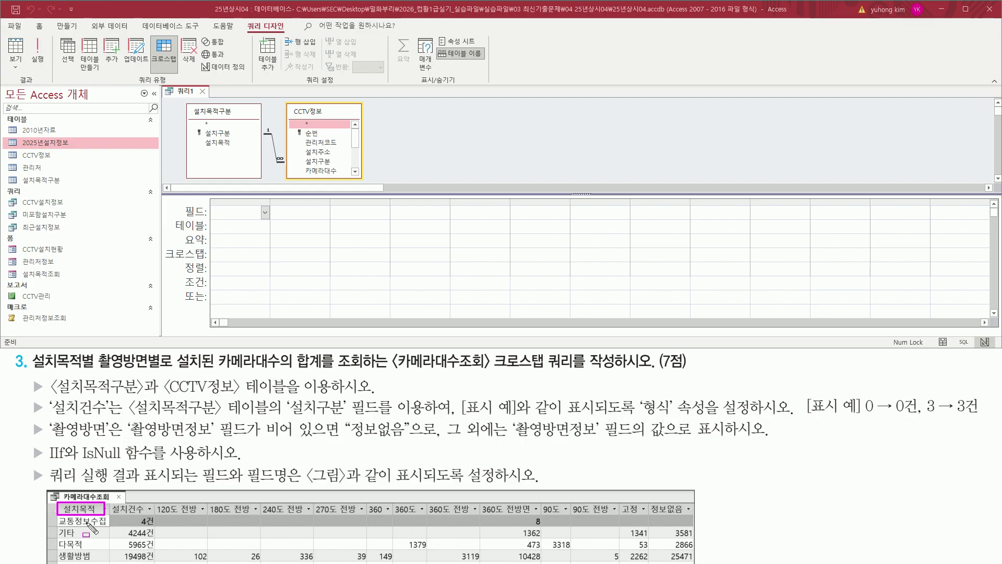
pyautogui.press('Escape')
pyautogui.click(222, 145)
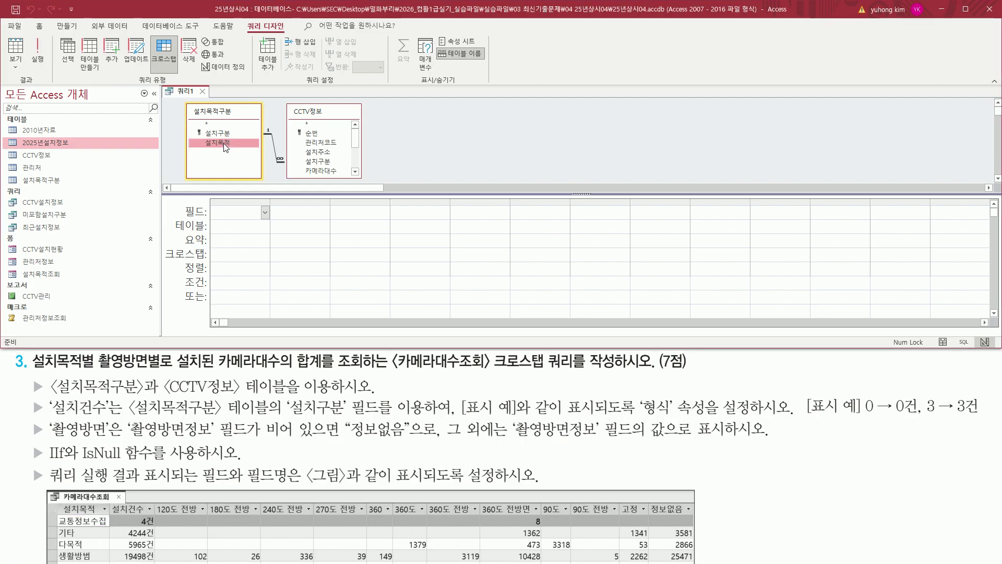
pyautogui.doubleClick(223, 143)
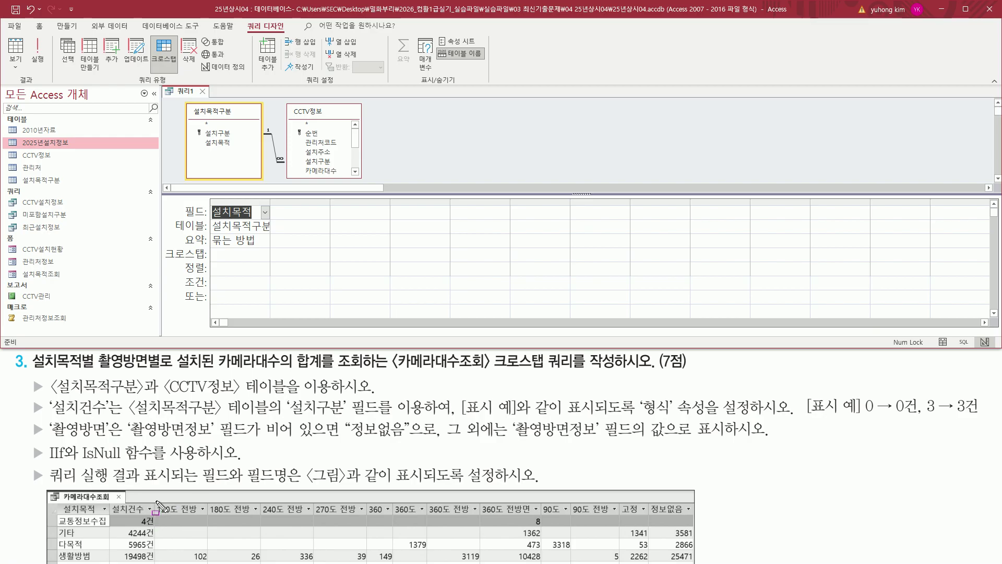
# - Add the 촬영방면정보 field from CCTV정보 to the query grid for the example's column headings
pyautogui.moveTo(157, 502); pyautogui.dragTo(690, 517)
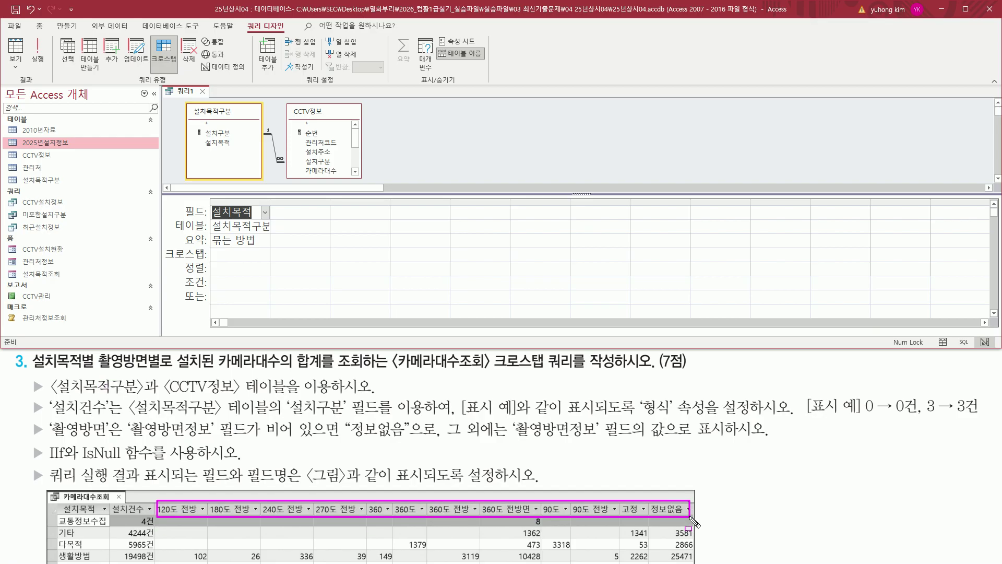
pyautogui.press('Escape')
pyautogui.click(354, 164)
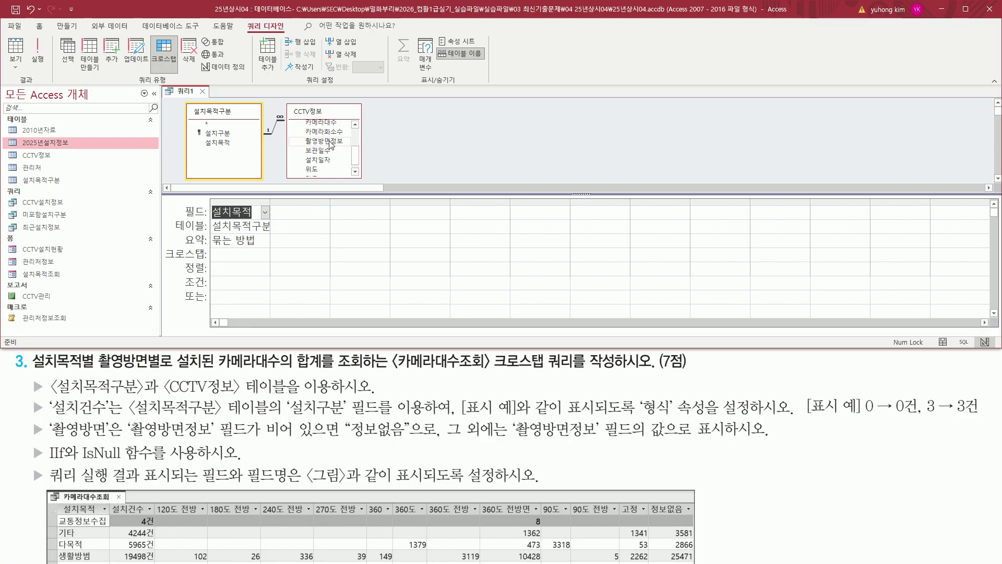
pyautogui.click(311, 141)
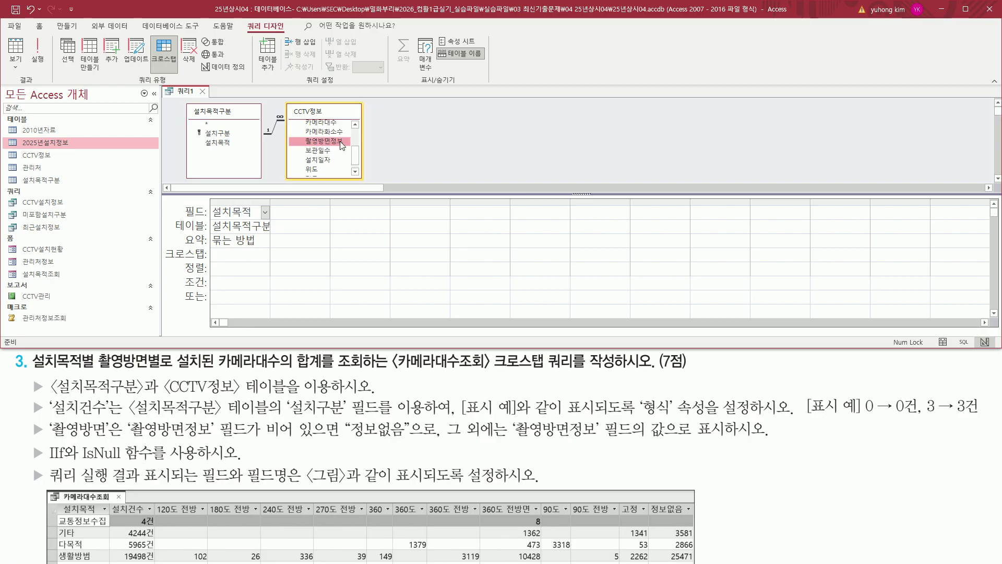
pyautogui.doubleClick(342, 143)
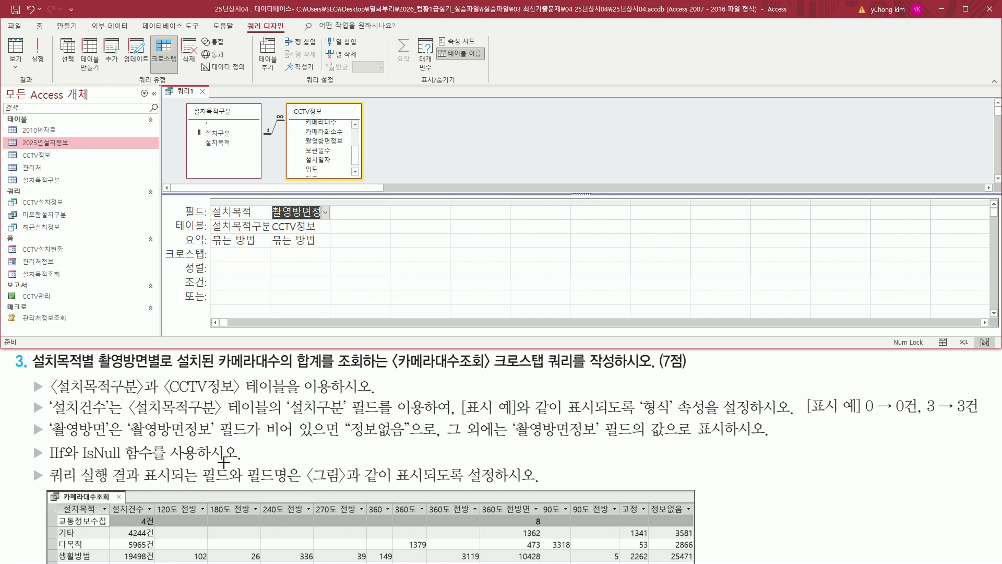
# - Add the 설치구분 field from 설치목적구분 to the query grid for the 설치건수 column
pyautogui.moveTo(111, 498); pyautogui.dragTo(147, 557)
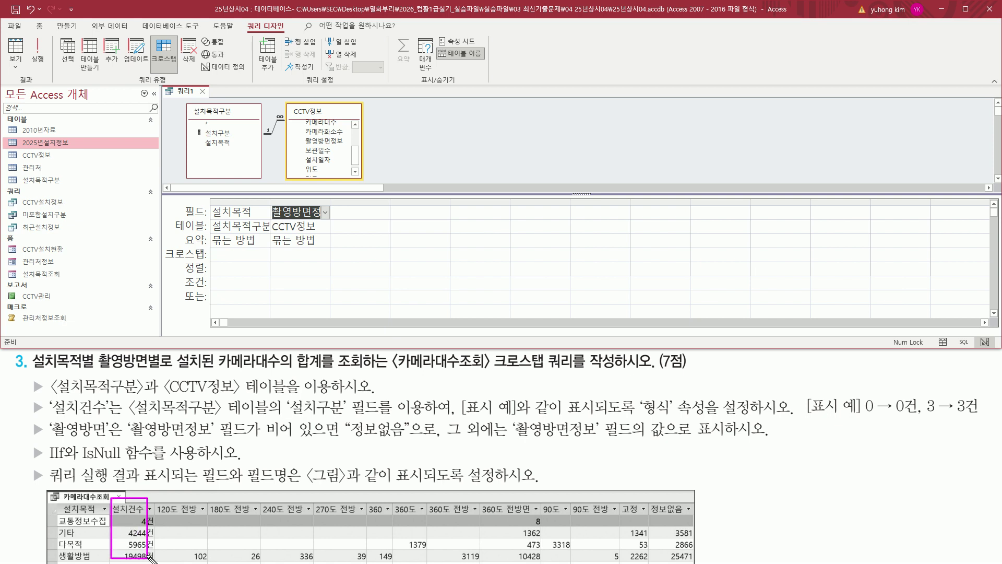
pyautogui.moveTo(29, 398)
pyautogui.mouseDown()
pyautogui.moveTo(45, 415)
pyautogui.moveTo(421, 417)
pyautogui.mouseUp()
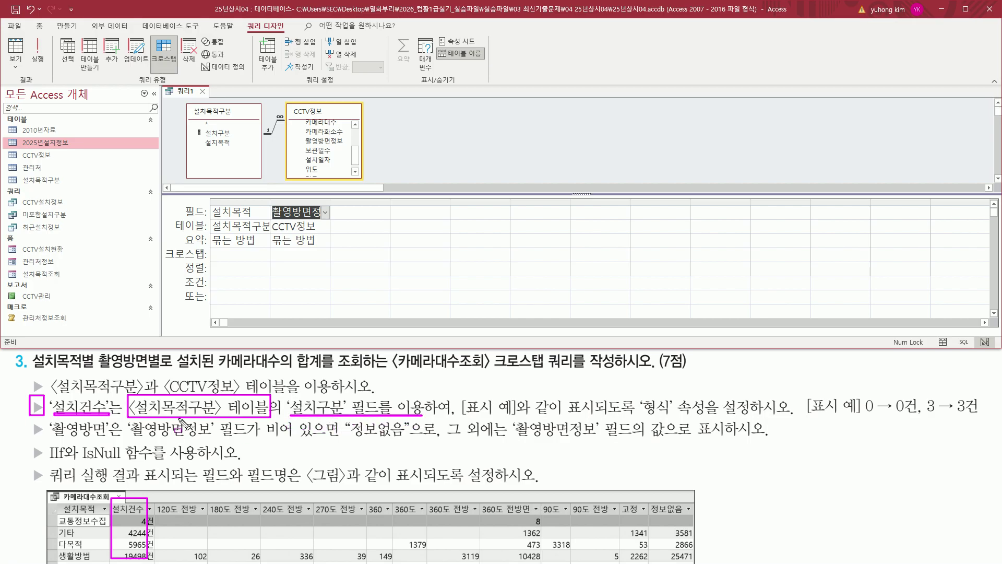
pyautogui.moveTo(186, 104)
pyautogui.mouseDown()
pyautogui.moveTo(260, 136)
pyautogui.moveTo(266, 181)
pyautogui.mouseUp()
pyautogui.moveTo(201, 126); pyautogui.dragTo(229, 141)
pyautogui.press('Escape')
pyautogui.click(219, 134)
pyautogui.doubleClick(223, 138)
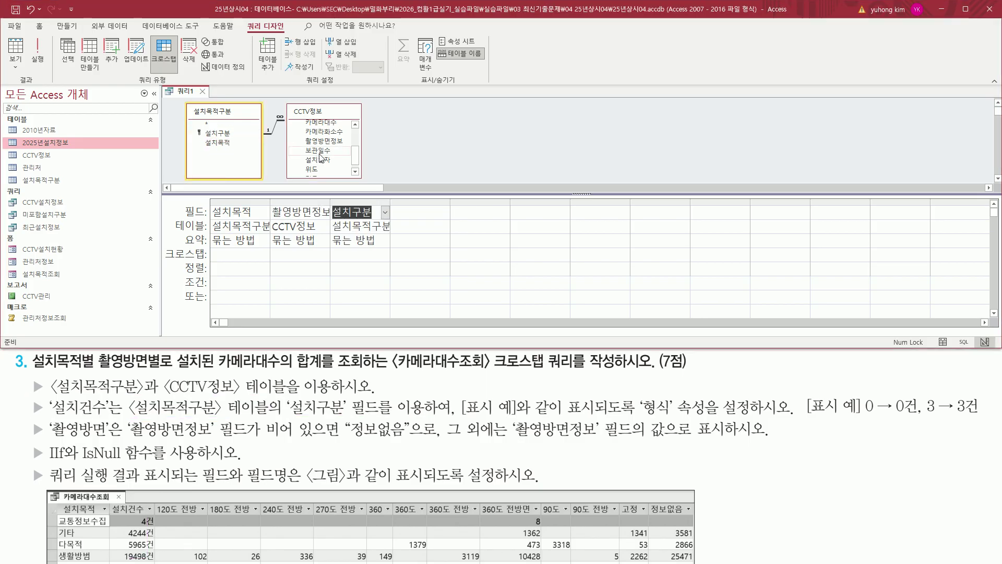
# - Examine the relationship between 설치목적구분 and CCTV정보 and the 설치구분 field in each table
pyautogui.moveTo(357, 157); pyautogui.dragTo(358, 130)
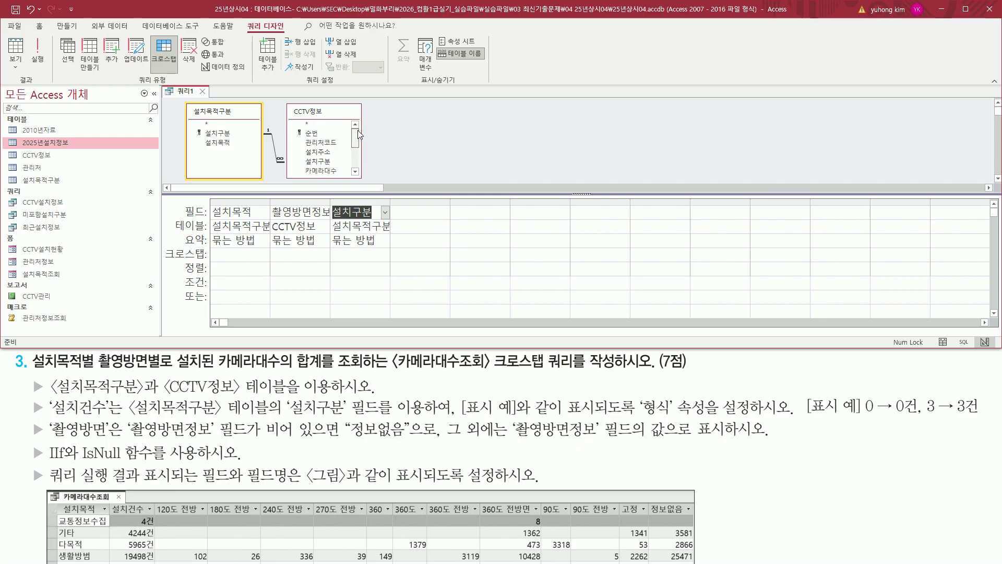
pyautogui.moveTo(200, 139); pyautogui.dragTo(236, 128)
pyautogui.moveTo(299, 156); pyautogui.dragTo(344, 168)
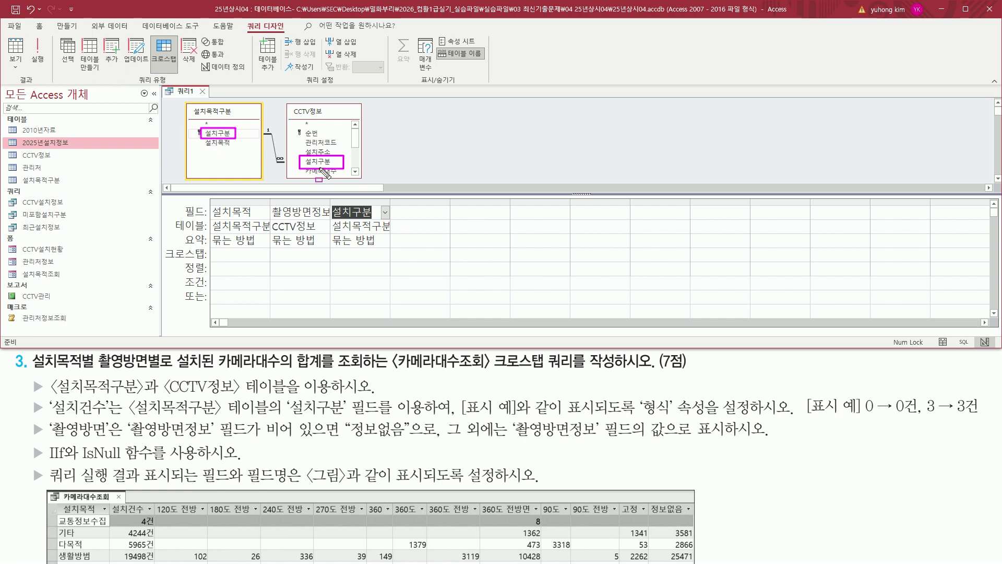
pyautogui.moveTo(258, 124); pyautogui.dragTo(288, 170)
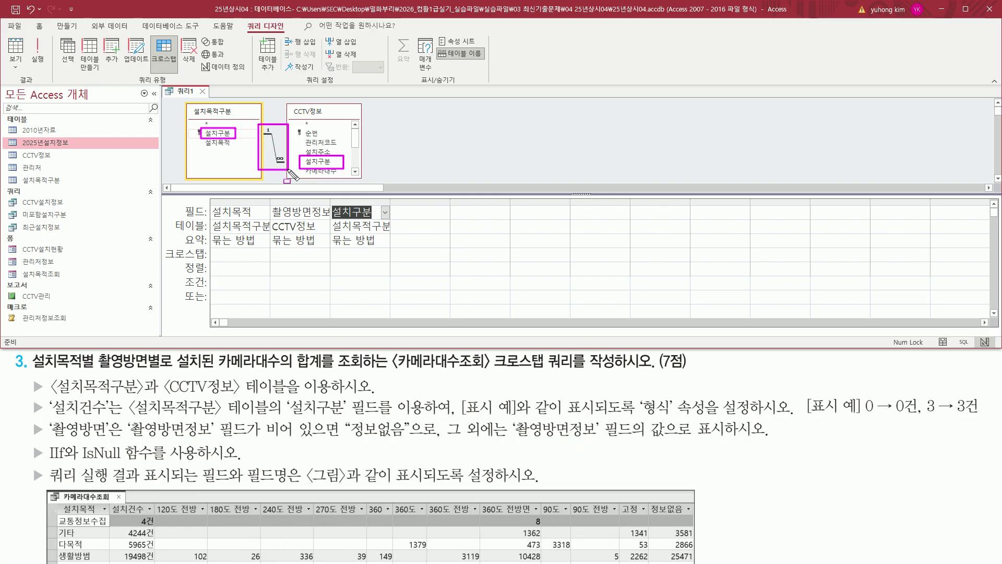
pyautogui.moveTo(265, 126); pyautogui.dragTo(273, 134)
pyautogui.moveTo(190, 123); pyautogui.dragTo(246, 142)
pyautogui.press('e')
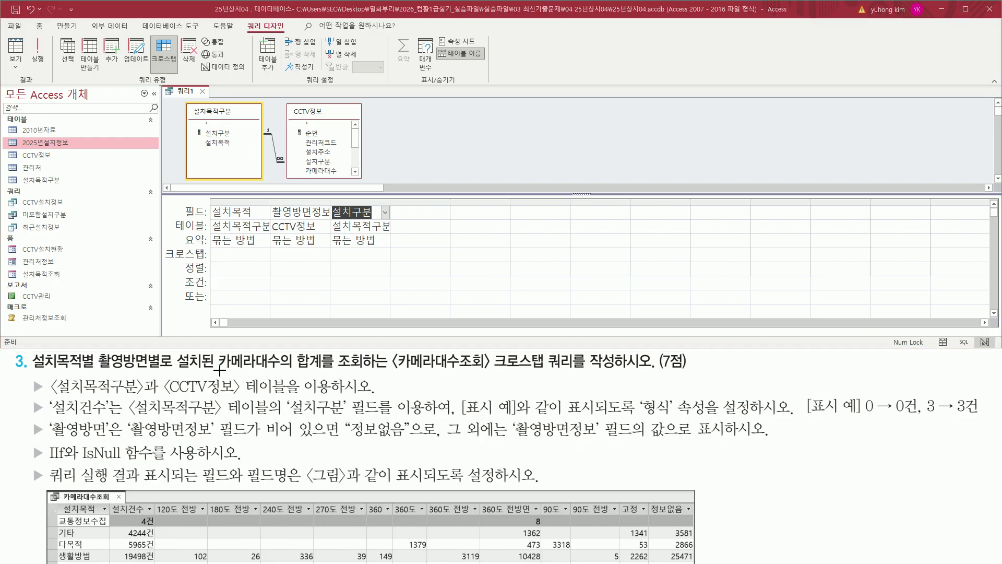
# - Compare the 설치건수 requirement with the 설치구분 fields of both joined tables to judge which table's field applies
pyautogui.moveTo(48, 413); pyautogui.dragTo(281, 410)
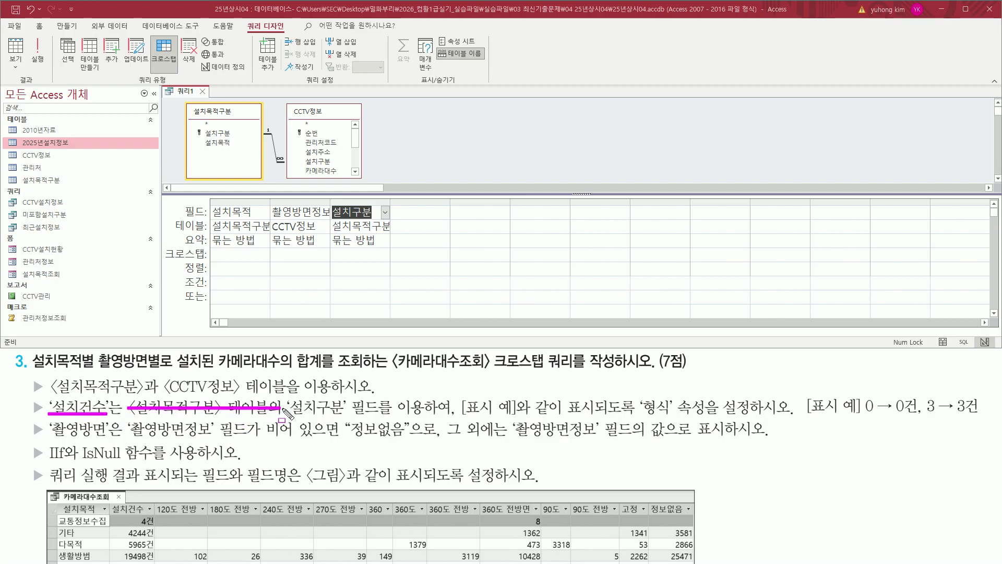
pyautogui.moveTo(285, 398)
pyautogui.mouseDown()
pyautogui.moveTo(345, 418)
pyautogui.moveTo(428, 403)
pyautogui.moveTo(284, 396)
pyautogui.mouseUp()
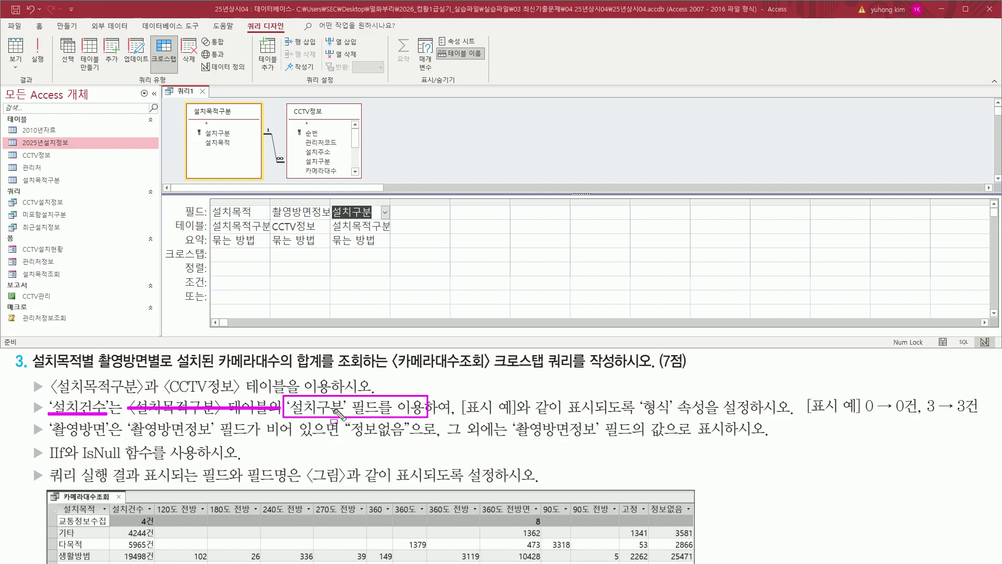
pyautogui.moveTo(246, 134)
pyautogui.mouseDown()
pyautogui.moveTo(198, 129)
pyautogui.moveTo(243, 139)
pyautogui.moveTo(244, 127)
pyautogui.mouseUp()
pyautogui.moveTo(304, 155); pyautogui.dragTo(340, 168)
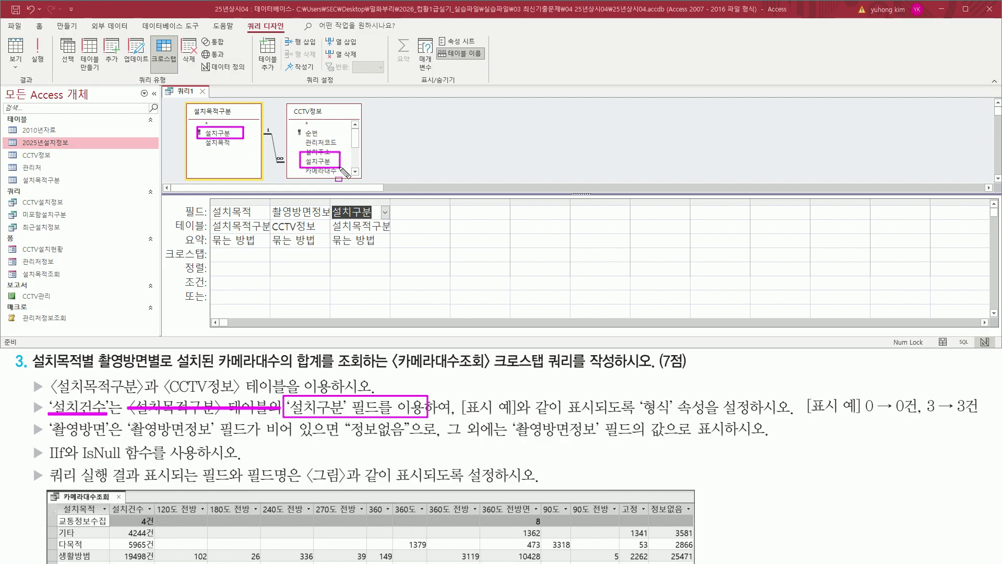
pyautogui.moveTo(259, 122); pyautogui.dragTo(288, 172)
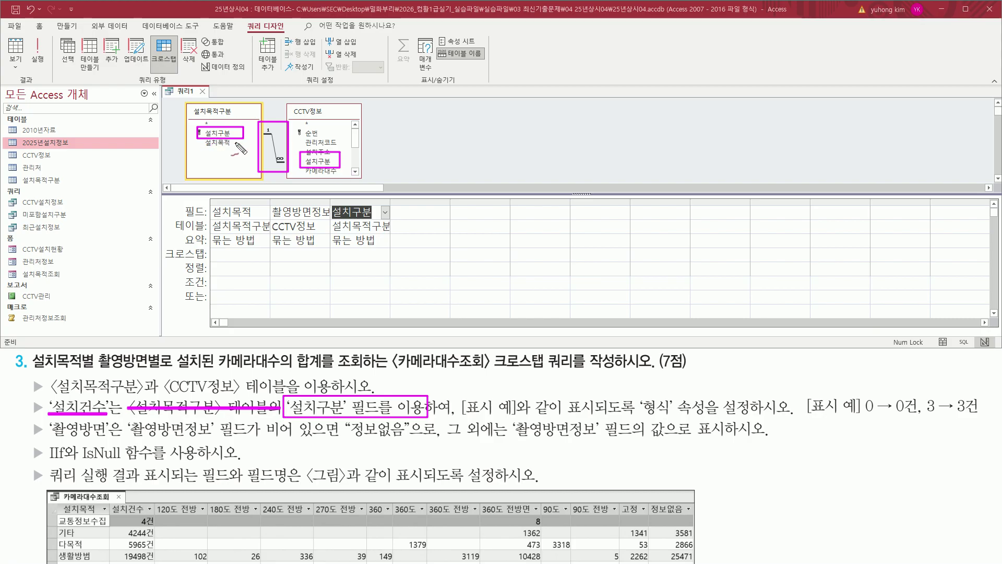
pyautogui.moveTo(326, 149); pyautogui.dragTo(359, 121)
pyautogui.moveTo(223, 149); pyautogui.dragTo(230, 147)
pyautogui.press('Escape')
# - Add the 카메라대수 field from CCTV정보 to the query grid as the field for the required sum
pyautogui.moveTo(125, 393)
pyautogui.mouseDown()
pyautogui.moveTo(145, 417)
pyautogui.moveTo(276, 426)
pyautogui.moveTo(380, 417)
pyautogui.mouseUp()
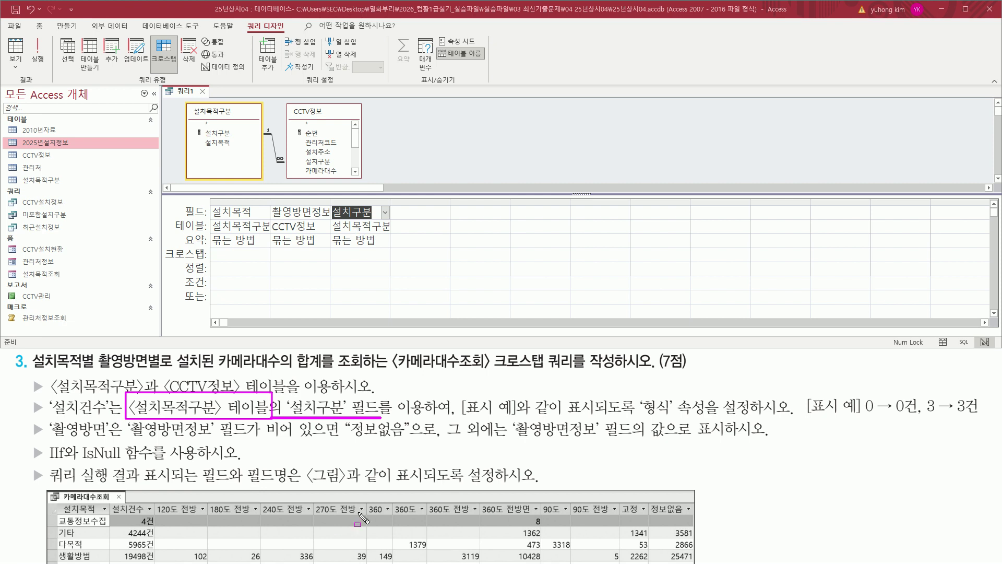
pyautogui.moveTo(220, 369); pyautogui.dragTo(332, 369)
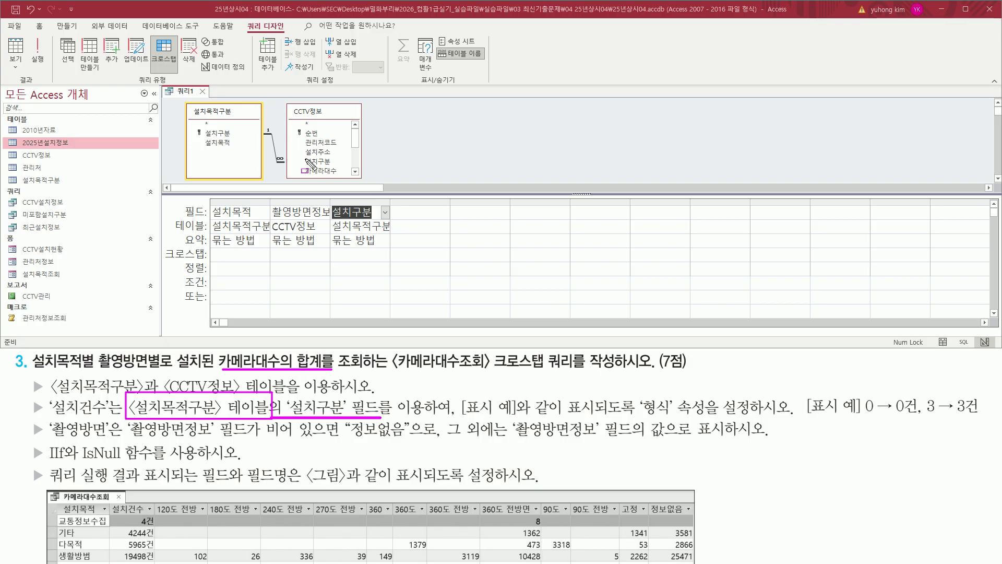
pyautogui.moveTo(301, 163); pyautogui.dragTo(343, 178)
pyautogui.press('Escape')
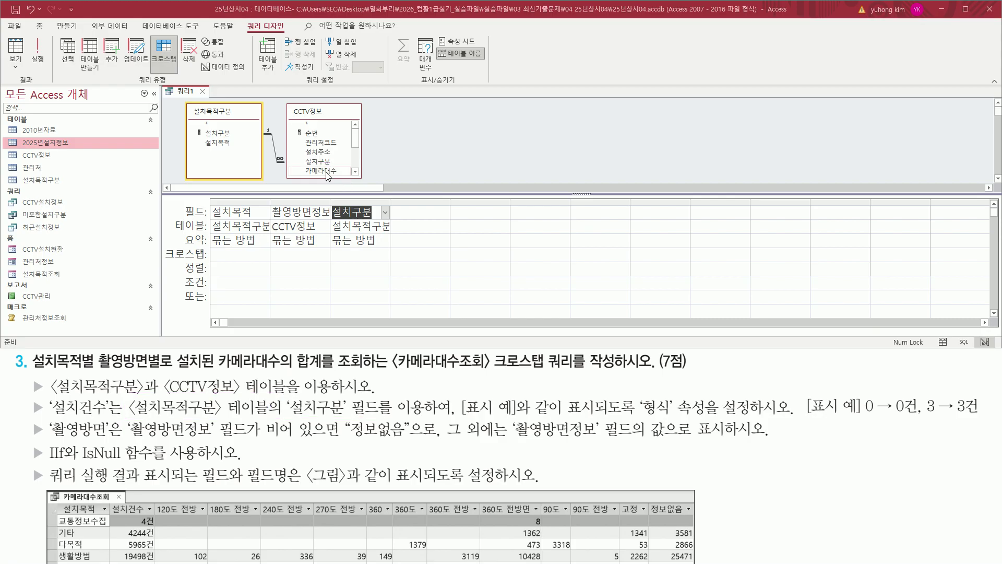
pyautogui.click(315, 171)
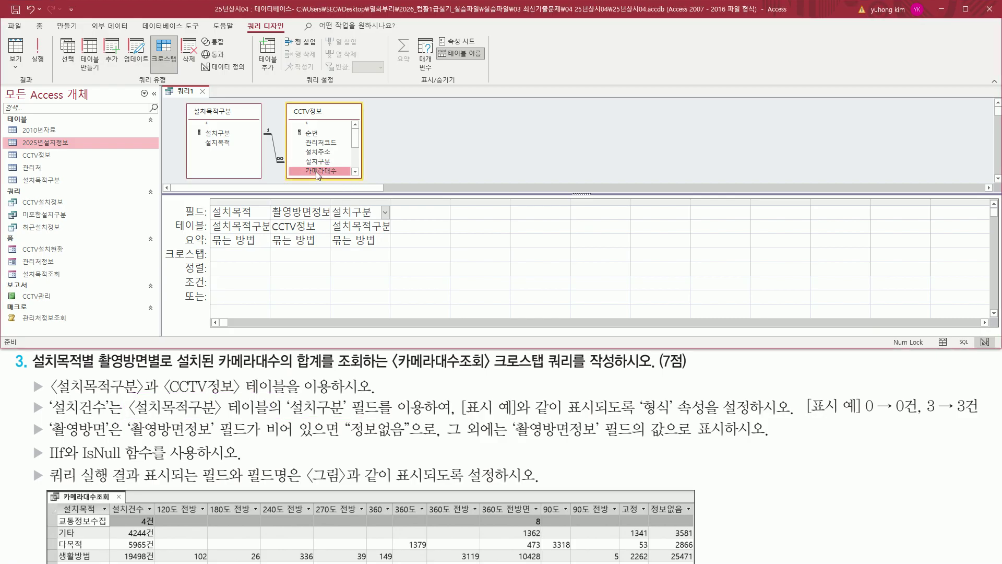
pyautogui.doubleClick(315, 171)
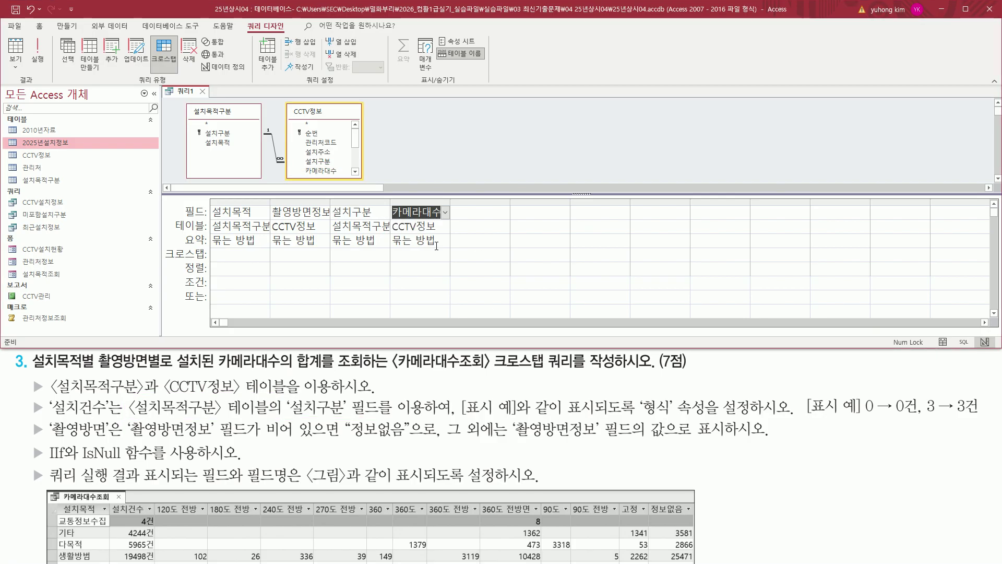
# - Set the summary function of the 설치구분 field to 개수 for the 설치건수 column
pyautogui.moveTo(30, 370); pyautogui.dragTo(92, 369)
pyautogui.moveTo(98, 371); pyautogui.dragTo(163, 371)
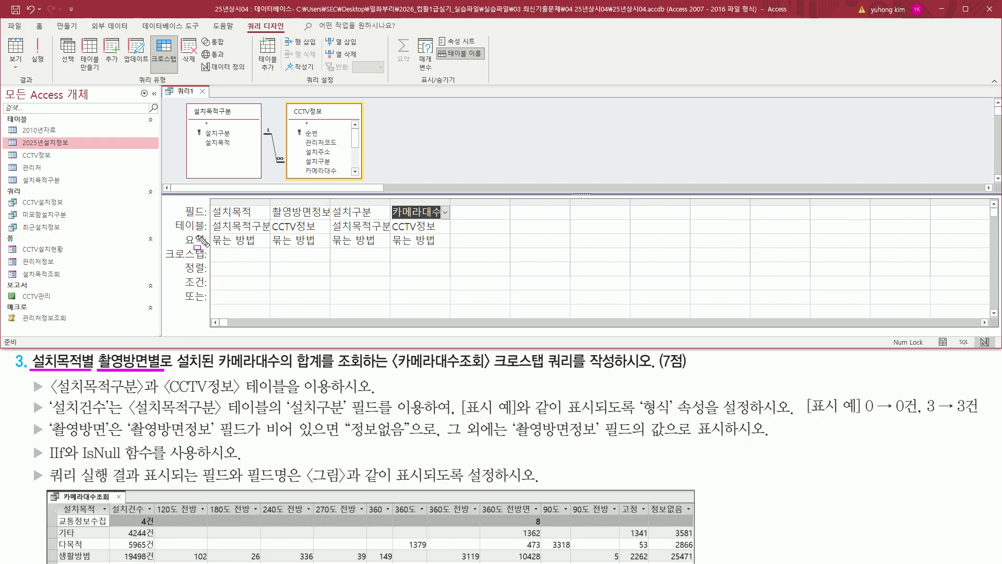
pyautogui.moveTo(184, 232)
pyautogui.mouseDown()
pyautogui.moveTo(211, 249)
pyautogui.moveTo(320, 245)
pyautogui.mouseUp()
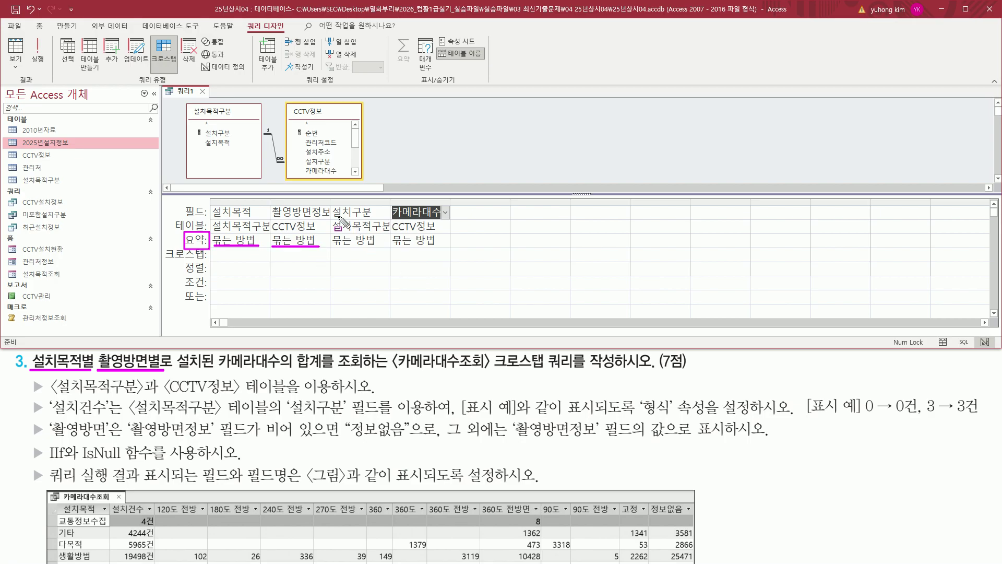
pyautogui.moveTo(330, 202); pyautogui.dragTo(381, 219)
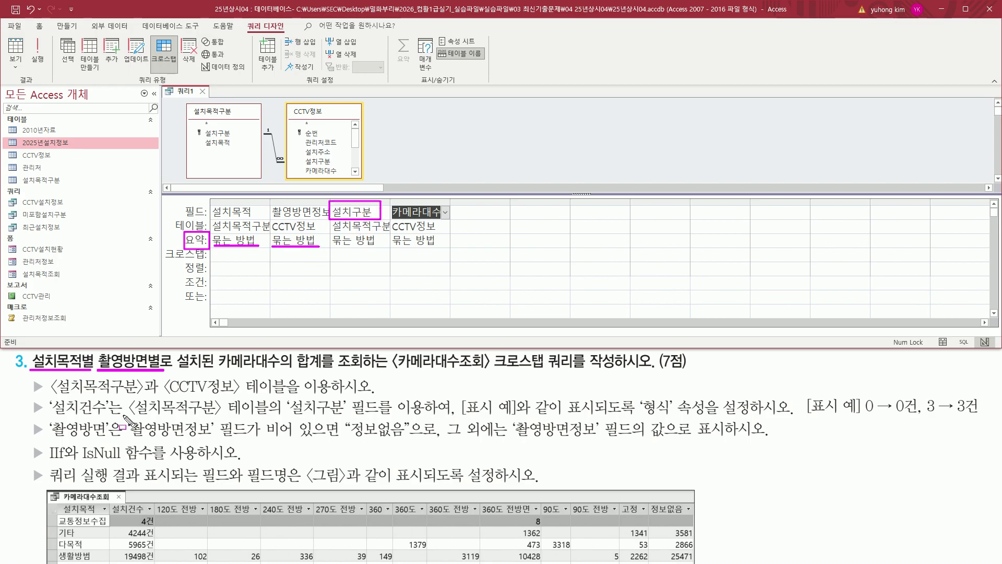
pyautogui.moveTo(49, 400)
pyautogui.mouseDown()
pyautogui.moveTo(48, 417)
pyautogui.moveTo(381, 415)
pyautogui.mouseUp()
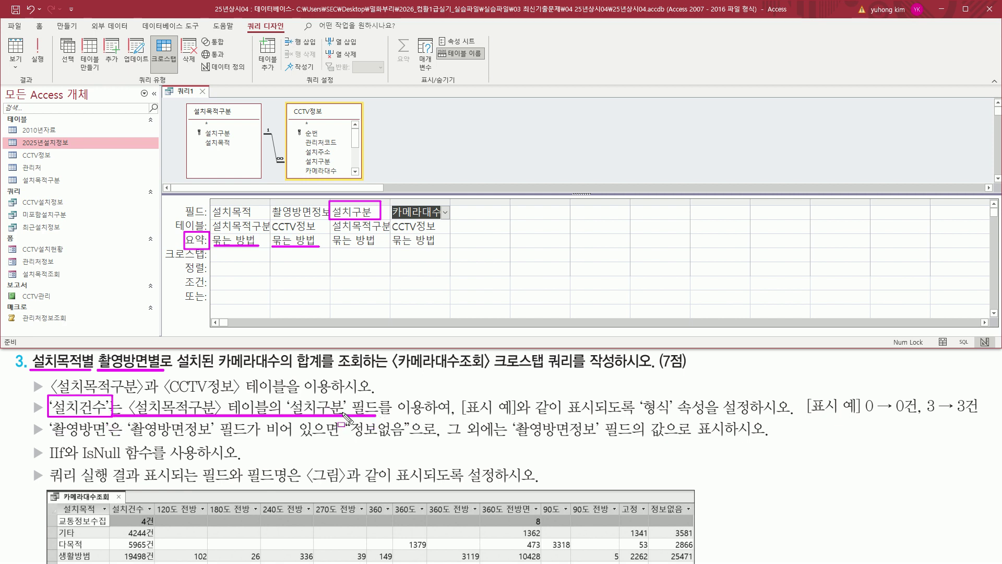
pyautogui.press('Escape')
pyautogui.click(386, 241)
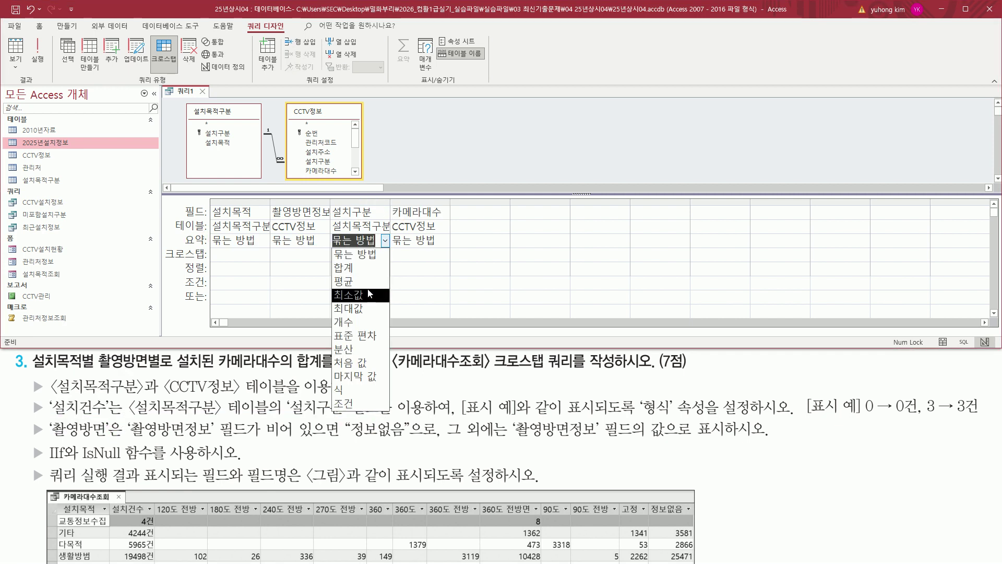
pyautogui.click(356, 322)
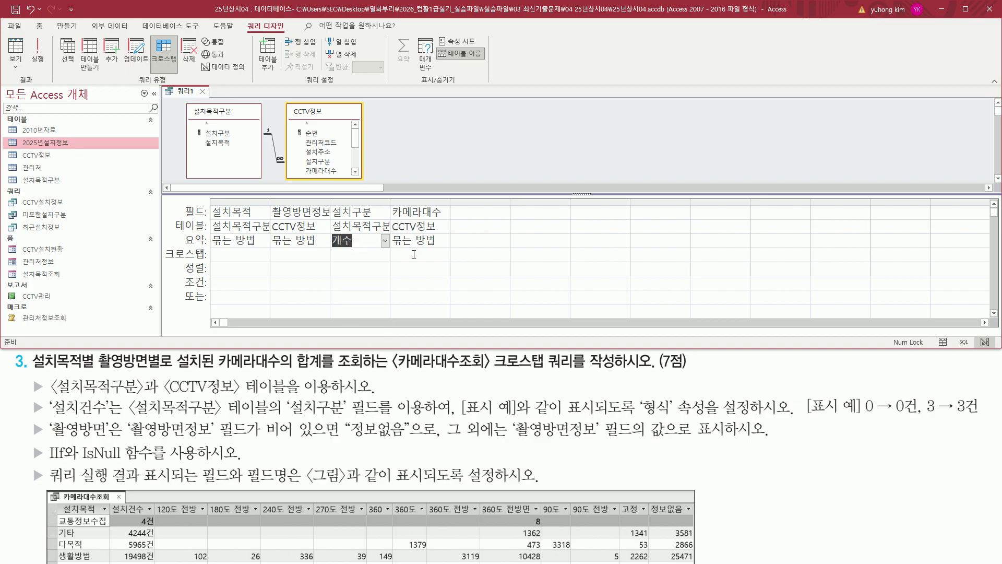
# - Set the summary function of the 카메라대수 field to 합계
pyautogui.moveTo(388, 217); pyautogui.dragTo(449, 205)
pyautogui.press('Escape')
pyautogui.click(445, 241)
pyautogui.click(428, 267)
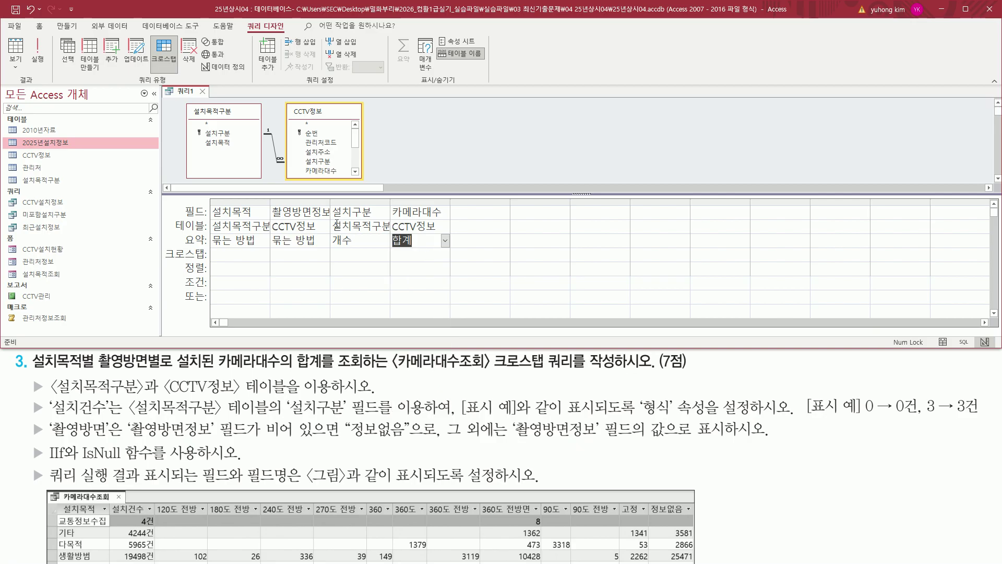
# - Assign 설치목적 as 행 머리글 and 촬영방면정보 as 열 머리글 in the crosstab layout
pyautogui.click(264, 255)
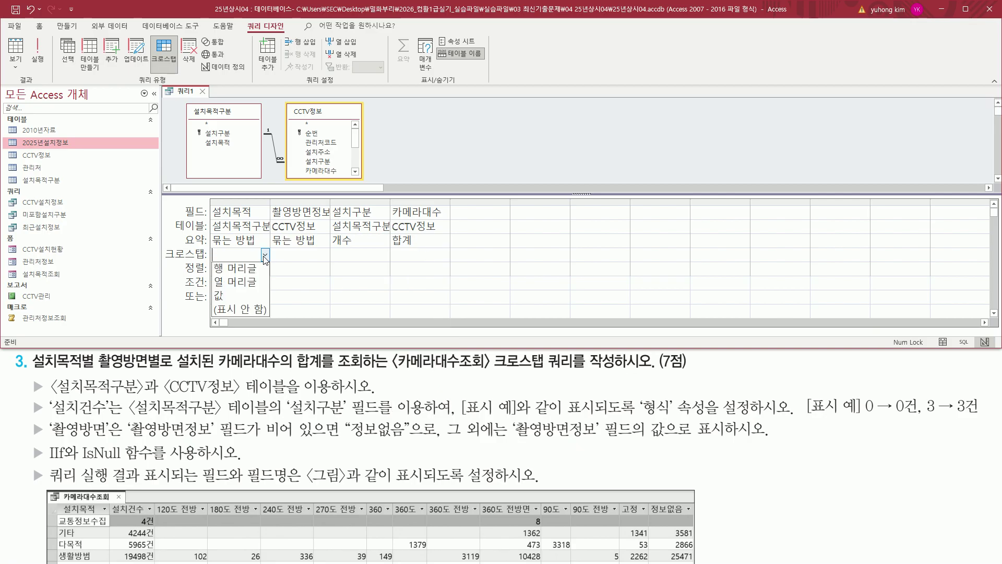
pyautogui.click(253, 269)
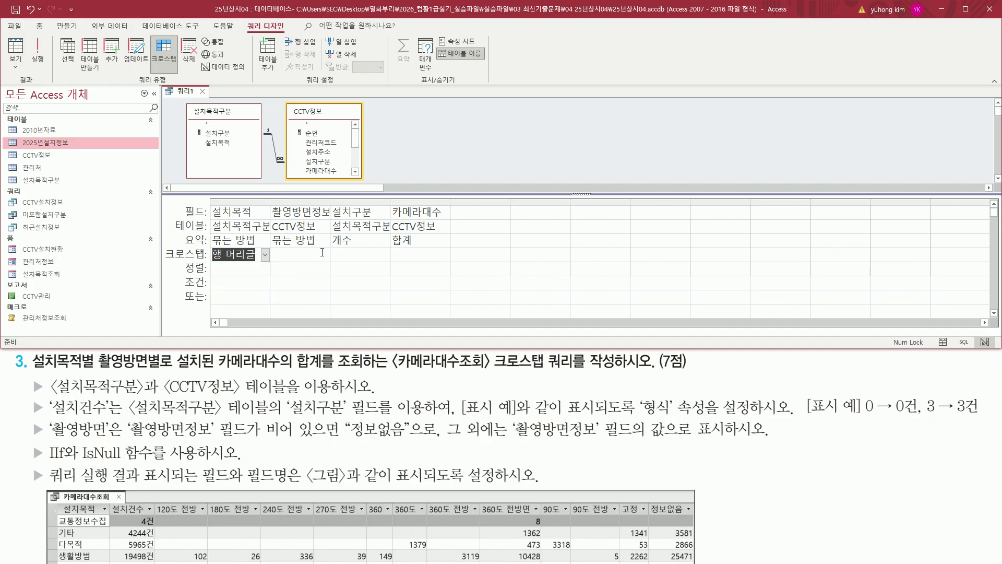
pyautogui.click(327, 254)
pyautogui.click(326, 255)
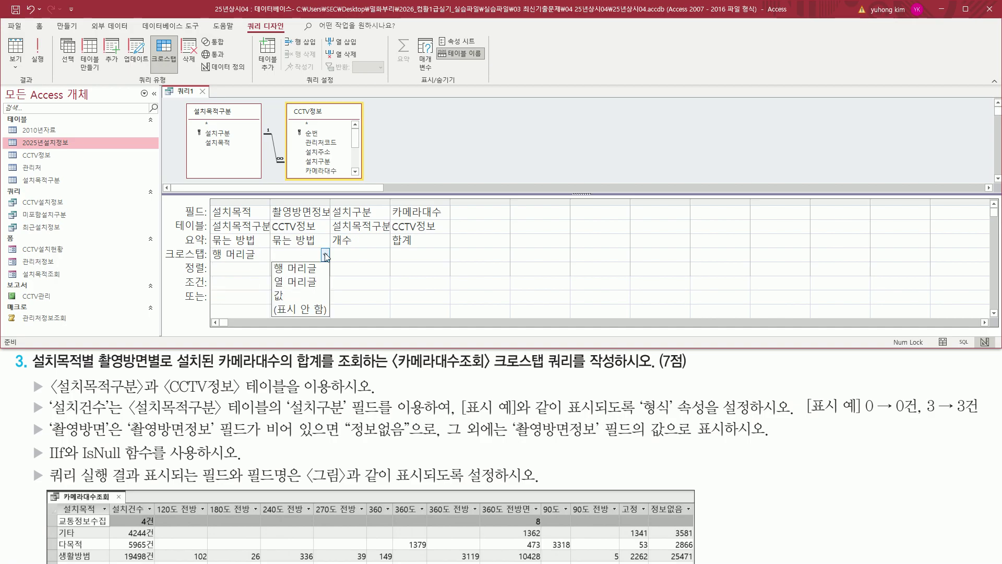
pyautogui.click(293, 282)
# - Assign 설치구분 as 행 머리글 and 카메라대수 as 값 in the crosstab layout
pyautogui.click(380, 254)
pyautogui.click(386, 255)
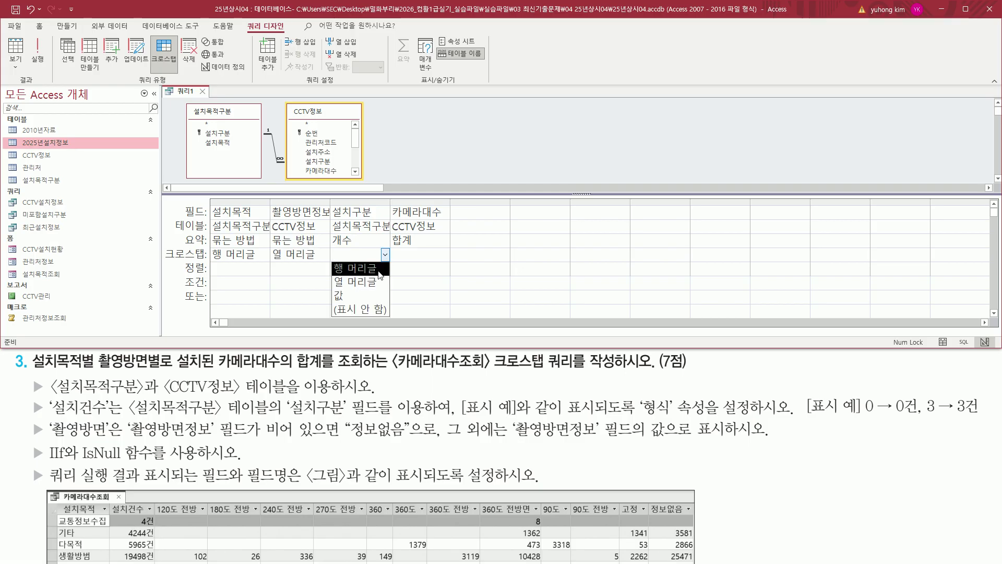
pyautogui.click(378, 269)
pyautogui.click(431, 254)
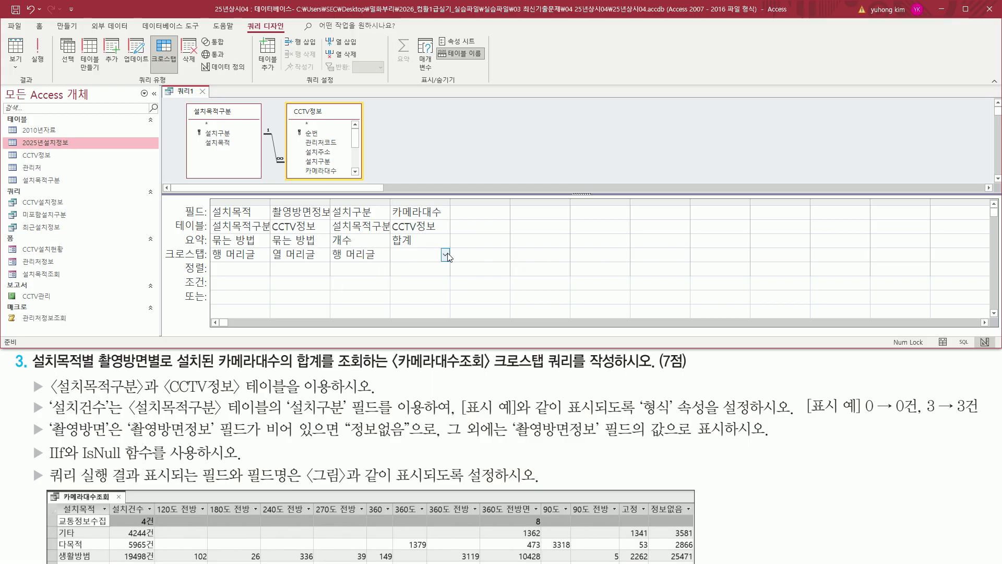
pyautogui.click(444, 255)
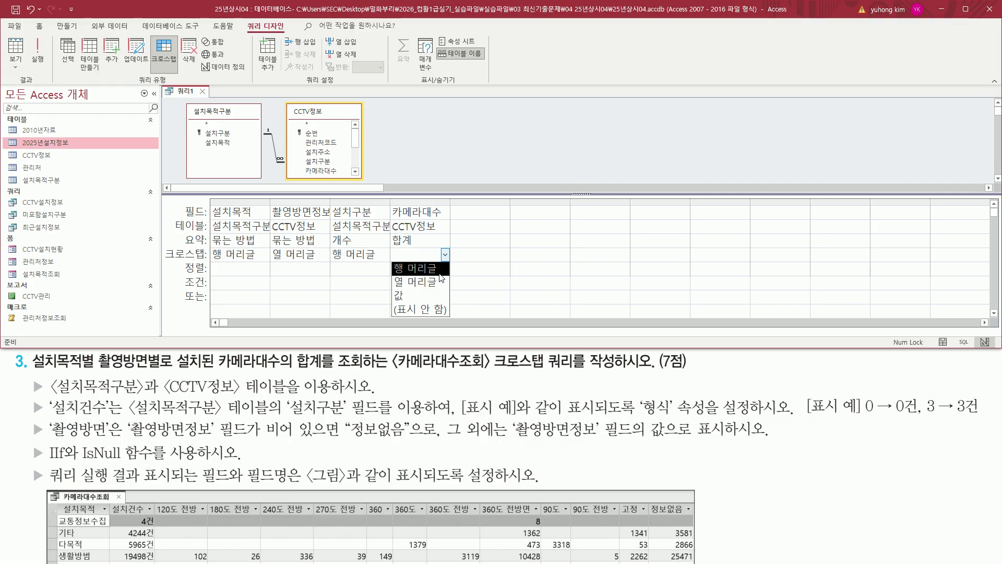
pyautogui.click(420, 299)
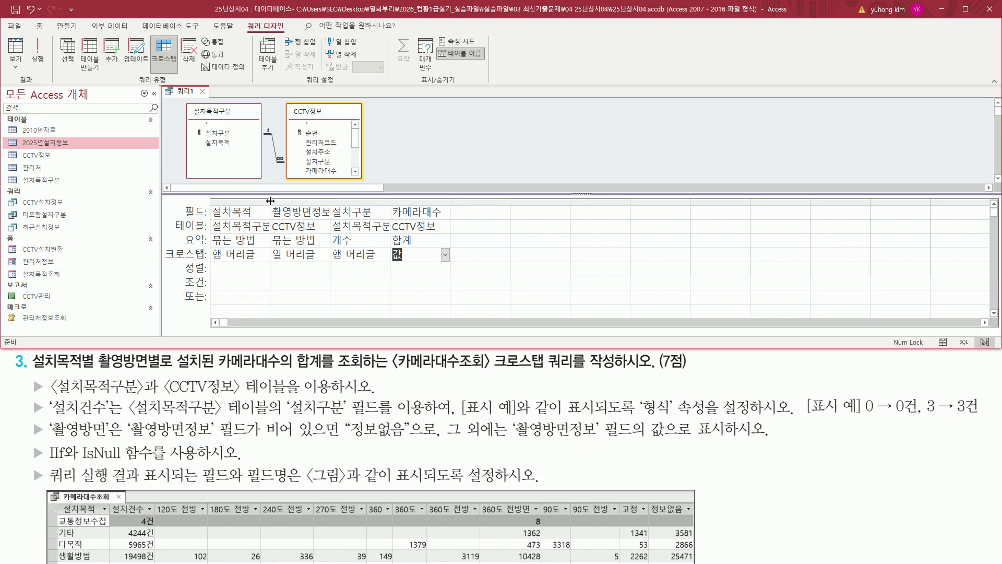
# - Widen the 설치목적, 촬영방면정보 and 설치구분 columns of the query grid to fit their contents
pyautogui.moveTo(270, 201); pyautogui.dragTo(285, 202)
pyautogui.doubleClick(345, 202)
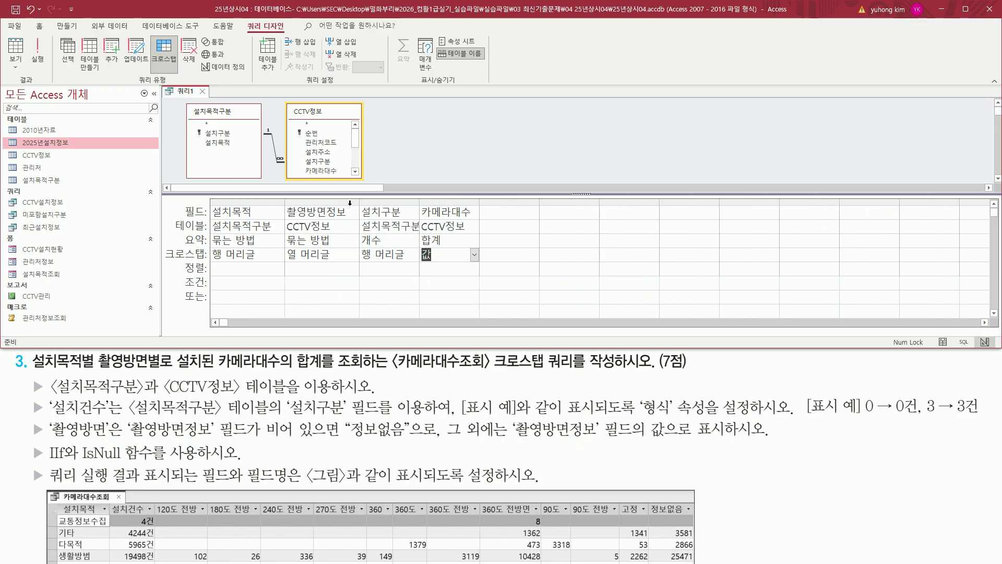
pyautogui.doubleClick(419, 203)
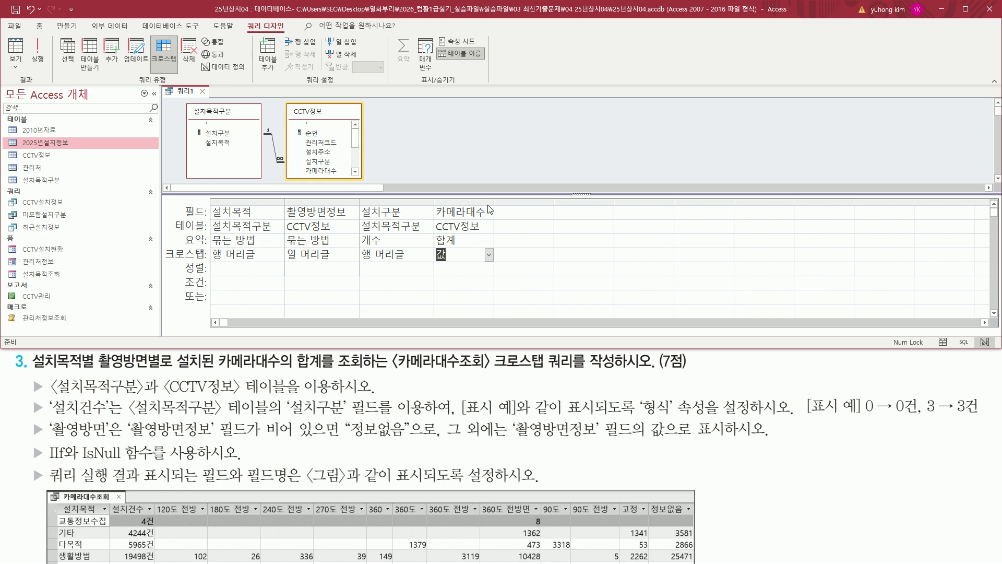
# - Examine the 설치건수 requirement for the 형식 property and its display example against the counted 설치구분 column
pyautogui.moveTo(28, 398); pyautogui.dragTo(46, 416)
pyautogui.moveTo(455, 416); pyautogui.dragTo(560, 416)
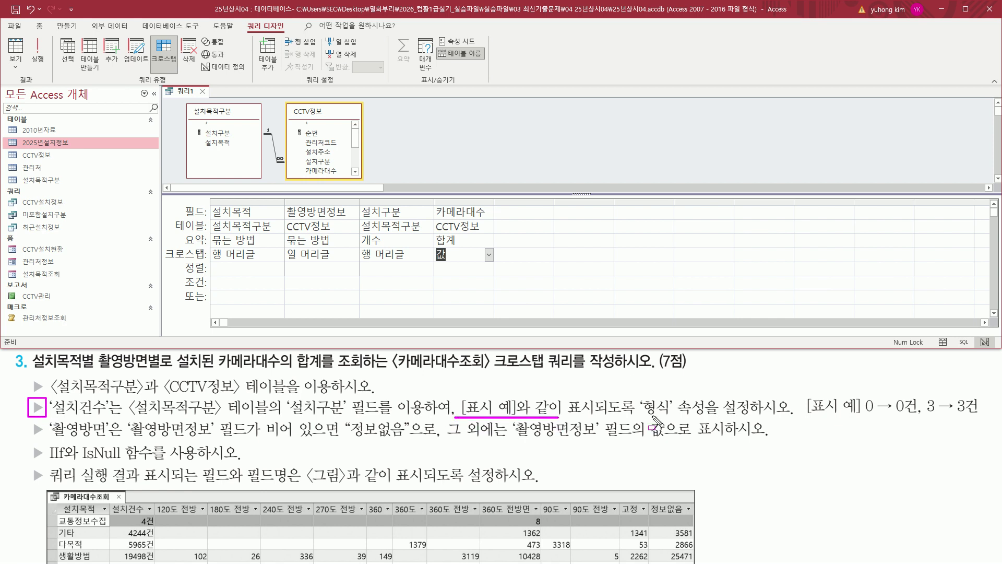
pyautogui.moveTo(635, 393); pyautogui.dragTo(716, 420)
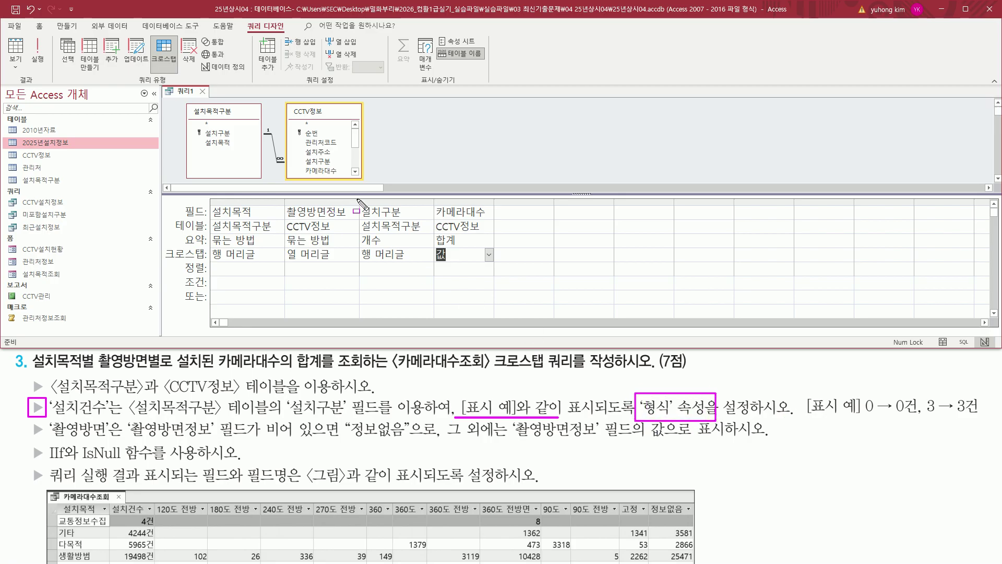
pyautogui.moveTo(357, 202)
pyautogui.mouseDown()
pyautogui.moveTo(423, 225)
pyautogui.moveTo(417, 220)
pyautogui.mouseUp()
pyautogui.moveTo(359, 247); pyautogui.dragTo(390, 247)
pyautogui.moveTo(865, 416); pyautogui.dragTo(977, 415)
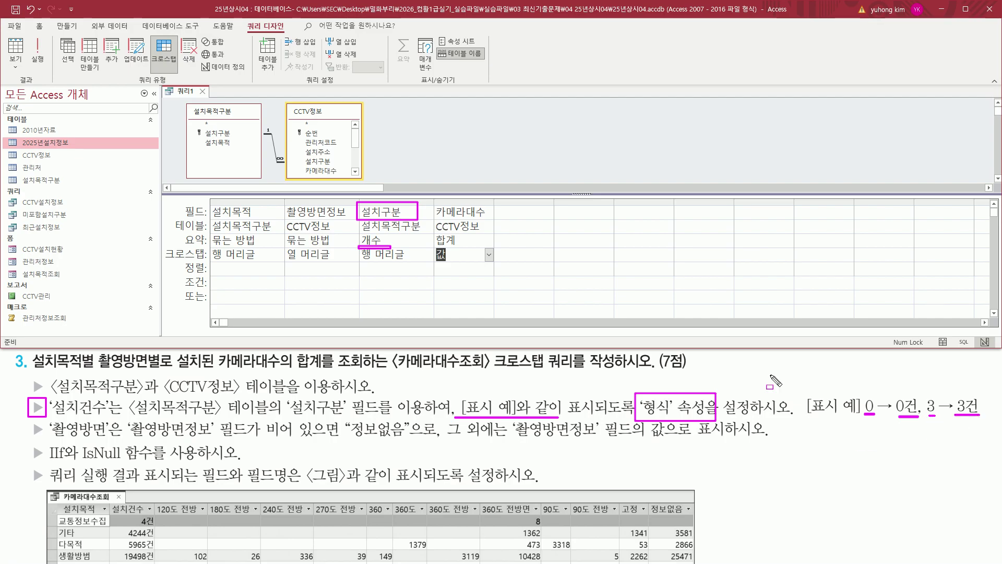
pyautogui.press('Escape')
# - Open the field properties of the 설치구분 column and locate its 형식 property
pyautogui.click(380, 211)
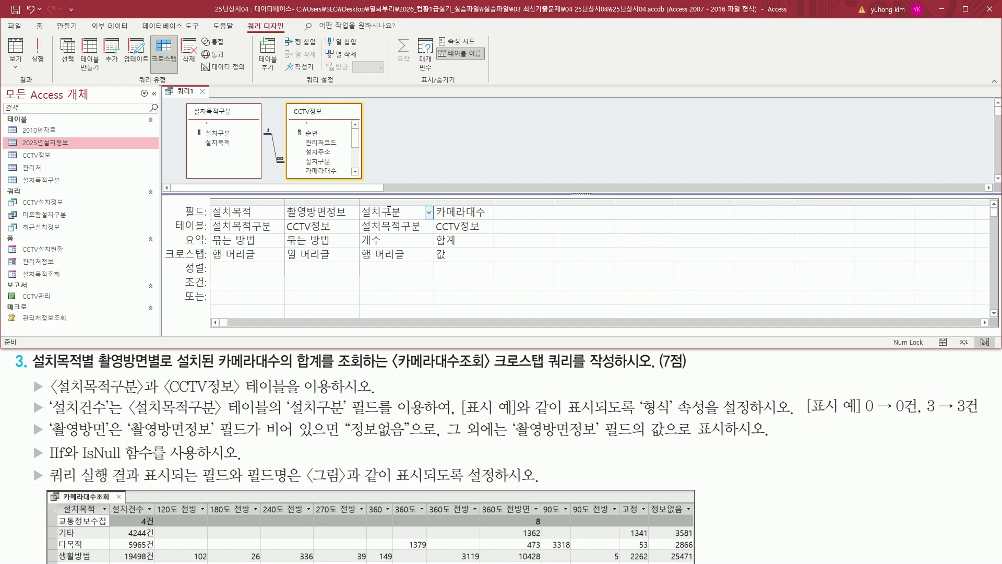
pyautogui.rightClick(384, 212)
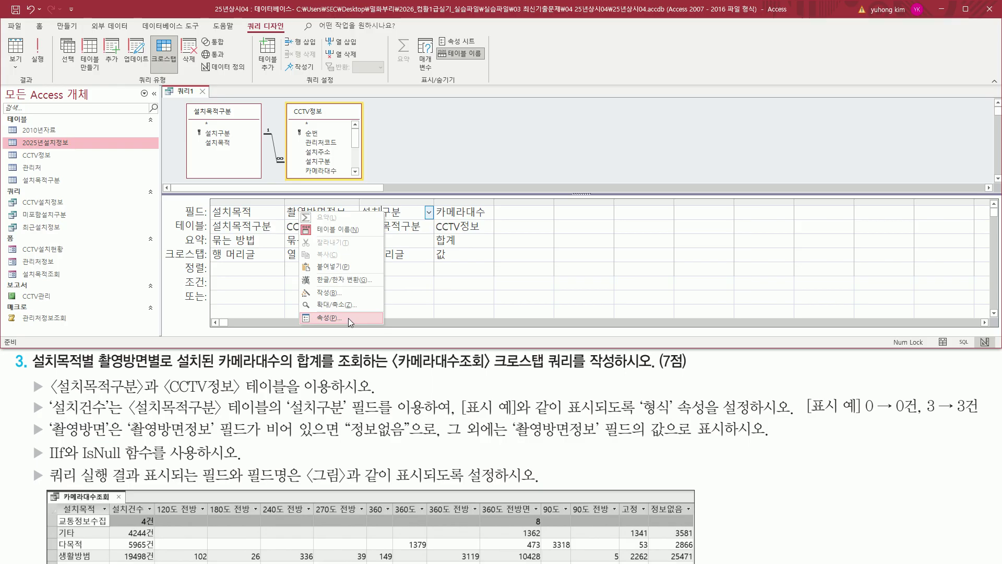
pyautogui.click(348, 317)
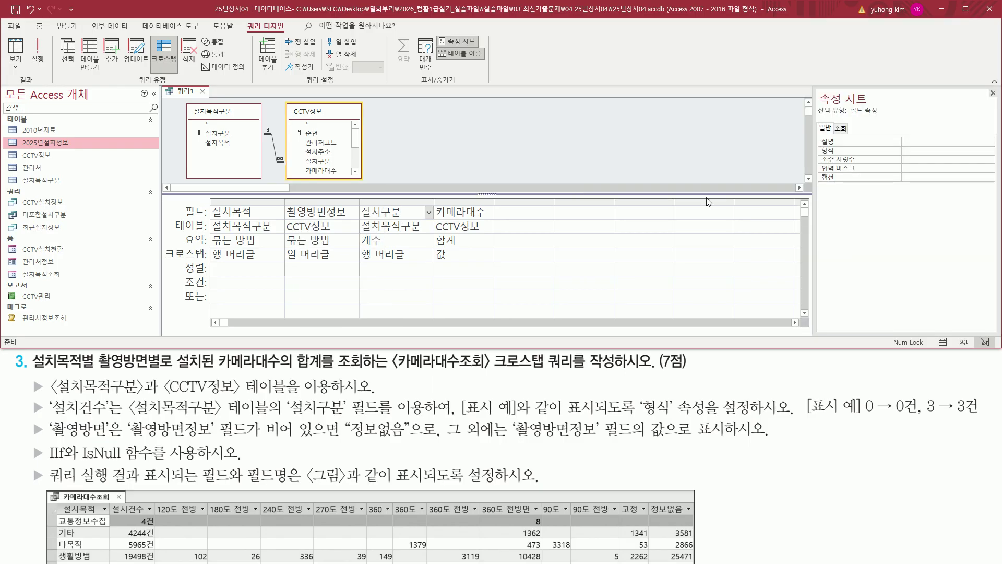
pyautogui.moveTo(815, 91)
pyautogui.mouseDown()
pyautogui.moveTo(864, 117)
pyautogui.moveTo(908, 120)
pyautogui.moveTo(884, 115)
pyautogui.mouseUp()
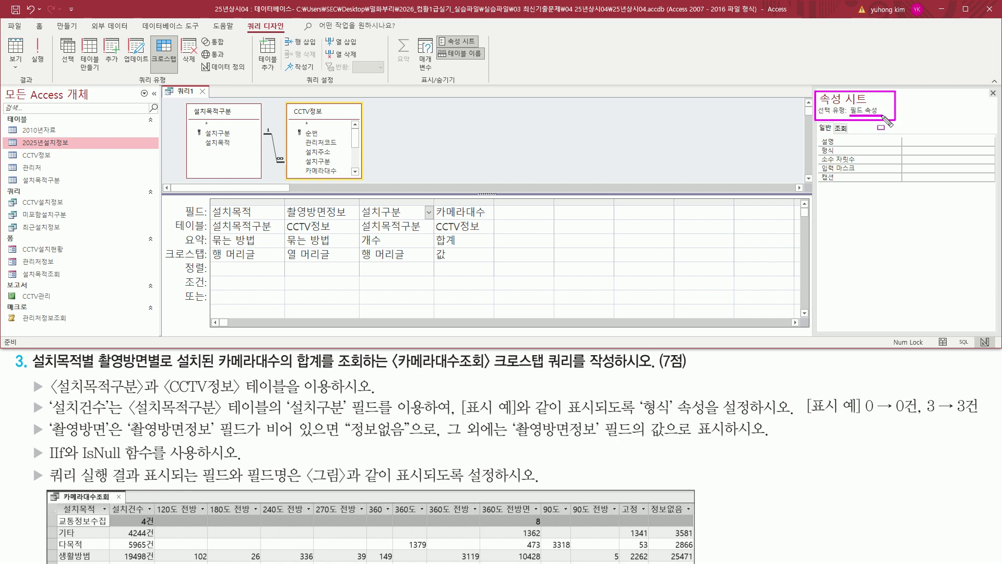
pyautogui.moveTo(818, 145); pyautogui.dragTo(929, 153)
pyautogui.press('Escape')
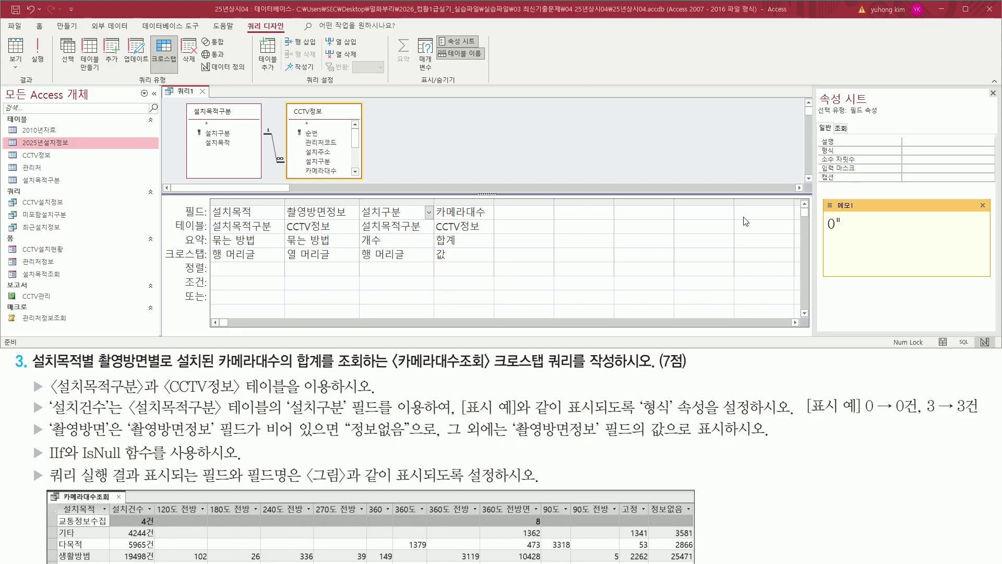
# - Draft the format code 0"건" in a memo note and compare it with the exam's display examples
pyautogui.write('건"')
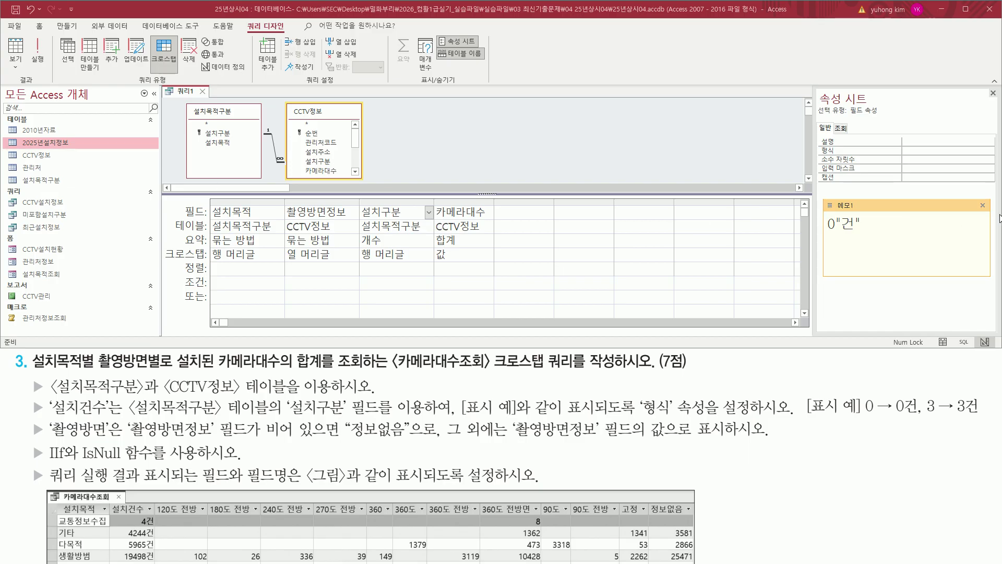
pyautogui.click(894, 225)
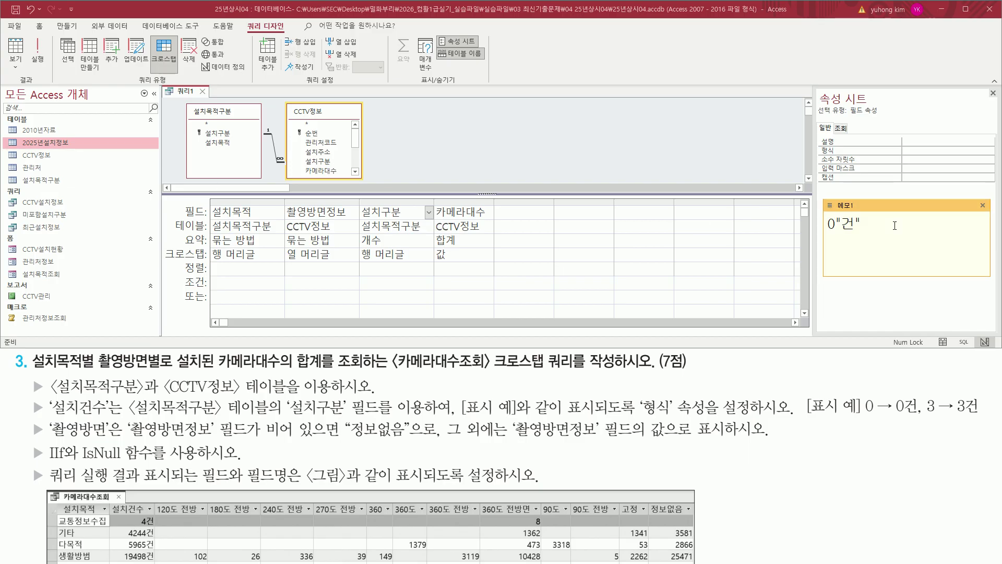
pyautogui.moveTo(894, 415); pyautogui.dragTo(977, 415)
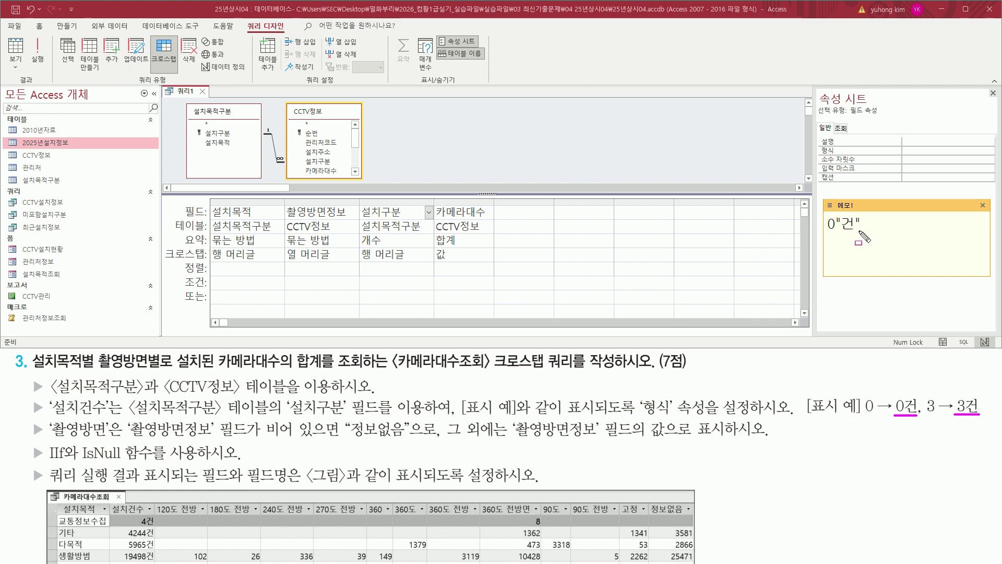
pyautogui.press('Escape')
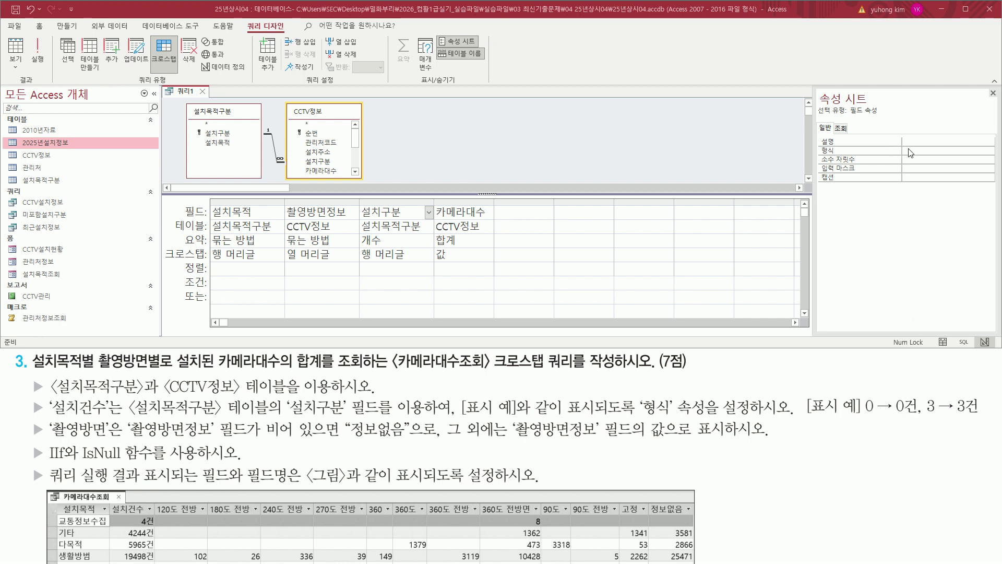
# - Set the 형식 property of 설치구분 to 0"건" and close the field properties
pyautogui.click(923, 150)
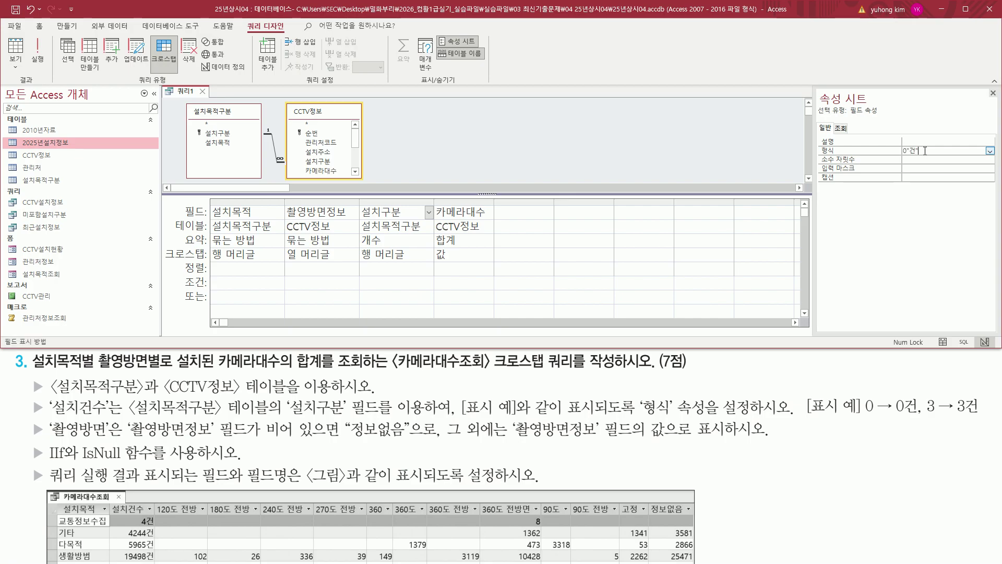
pyautogui.click(409, 211)
pyautogui.hotkey('ctrl', '2')
pyautogui.moveTo(987, 86); pyautogui.dragTo(996, 102)
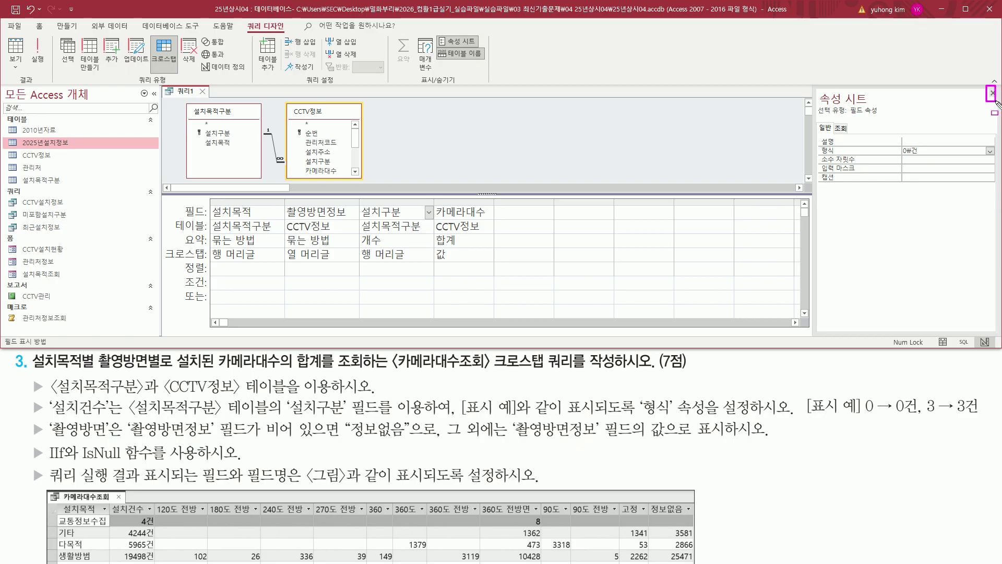
pyautogui.press('Escape')
pyautogui.click(992, 93)
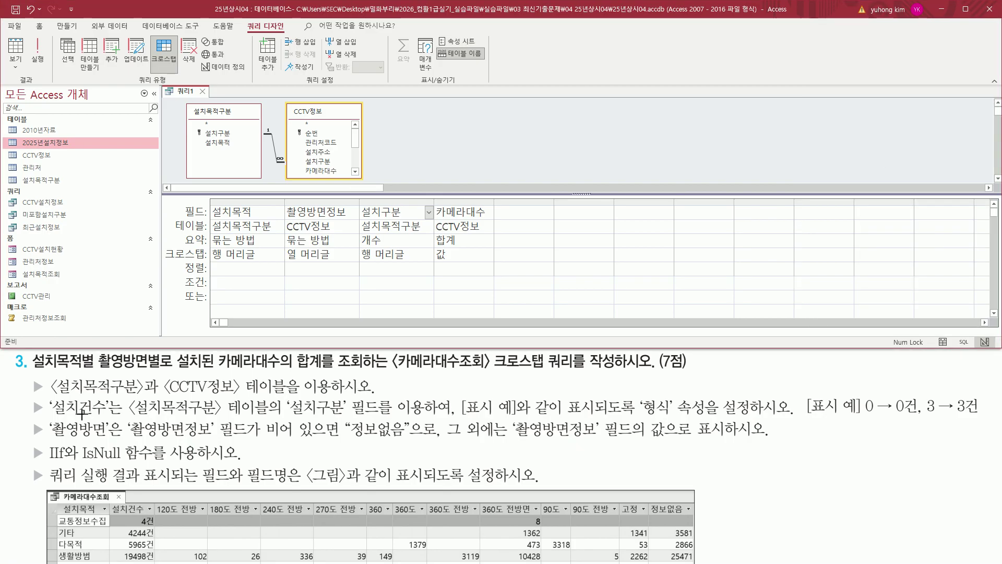
# - Examine the 촬영방면 requirement on empty 촬영방면정보 values, the IIf and IsNull functions, and the column headings in the sample figure
pyautogui.moveTo(26, 408); pyautogui.dragTo(985, 407)
pyautogui.press('e')
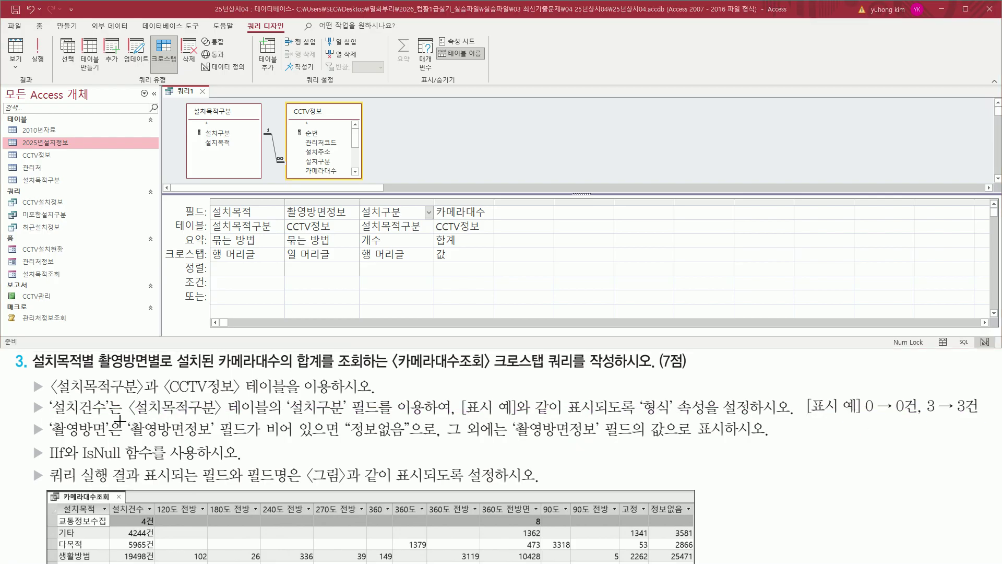
pyautogui.moveTo(45, 418)
pyautogui.mouseDown()
pyautogui.moveTo(118, 445)
pyautogui.moveTo(109, 441)
pyautogui.mouseUp()
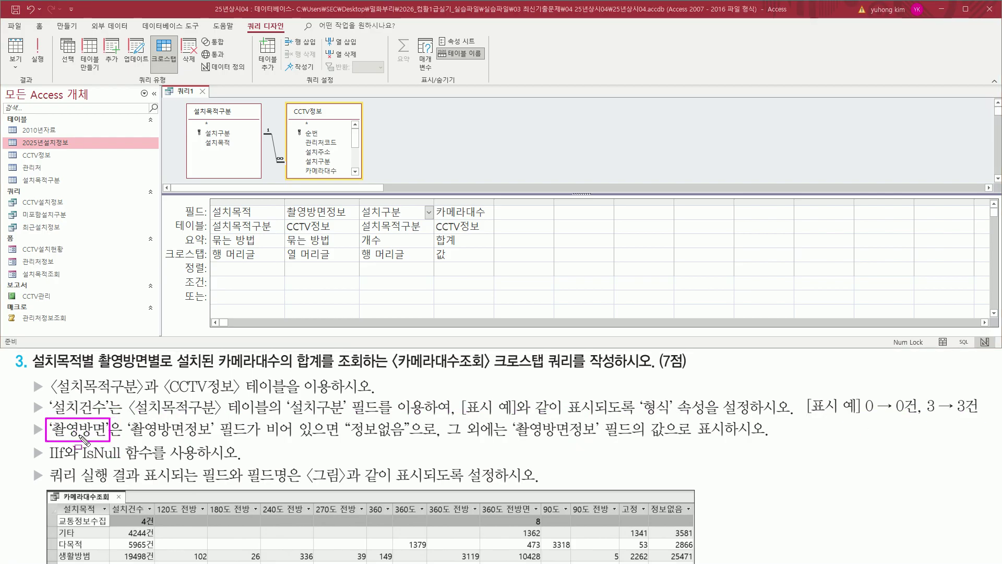
pyautogui.moveTo(128, 438); pyautogui.dragTo(258, 439)
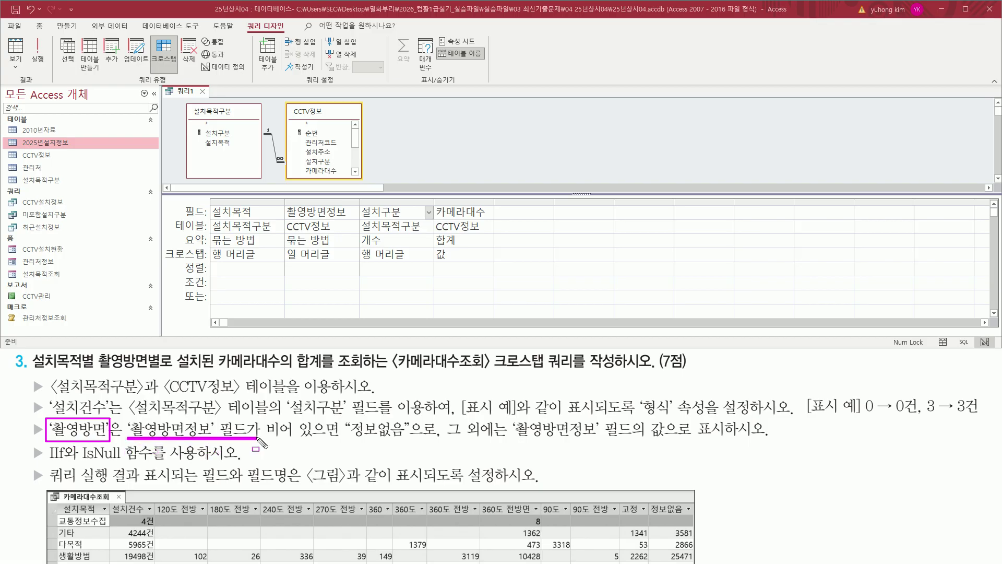
pyautogui.moveTo(284, 204); pyautogui.dragTo(352, 218)
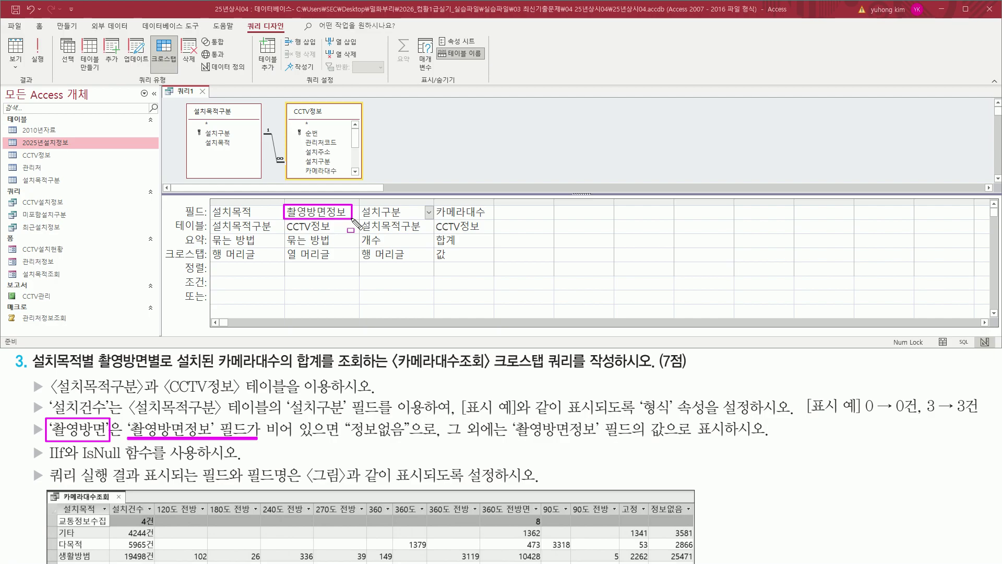
pyautogui.moveTo(265, 416)
pyautogui.mouseDown()
pyautogui.moveTo(306, 449)
pyautogui.moveTo(406, 441)
pyautogui.mouseUp()
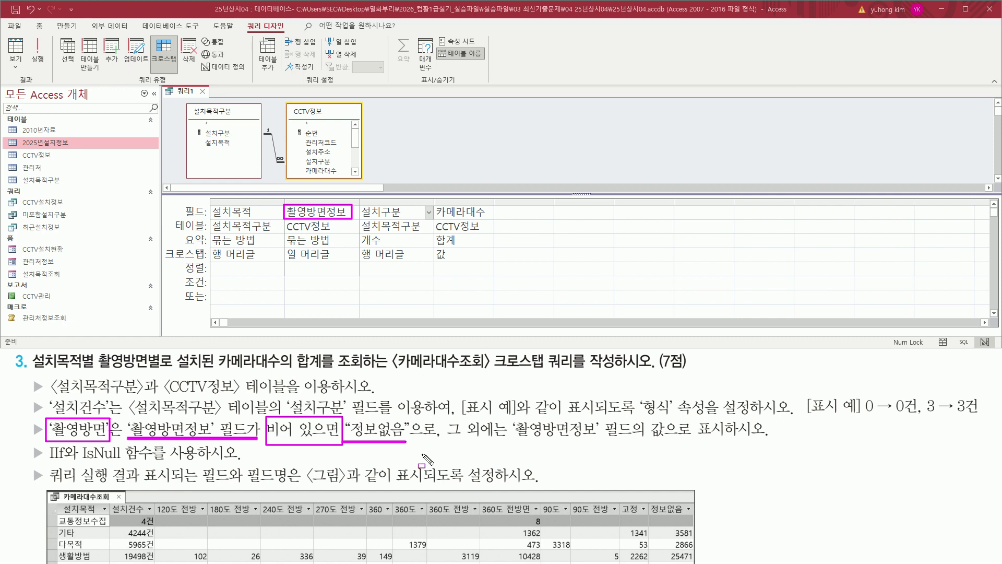
pyautogui.moveTo(647, 499); pyautogui.dragTo(693, 515)
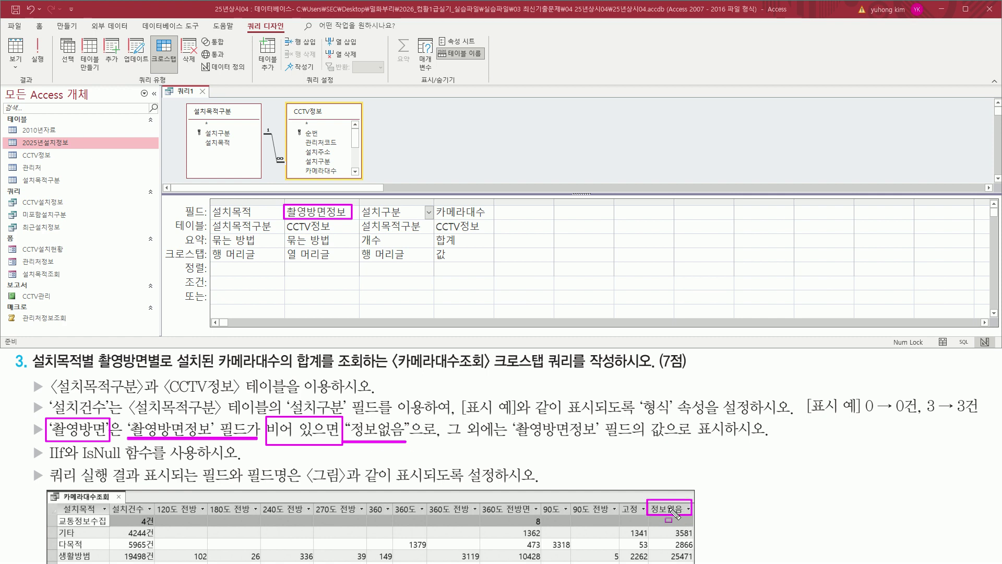
pyautogui.moveTo(440, 417)
pyautogui.mouseDown()
pyautogui.moveTo(562, 443)
pyautogui.moveTo(673, 443)
pyautogui.mouseUp()
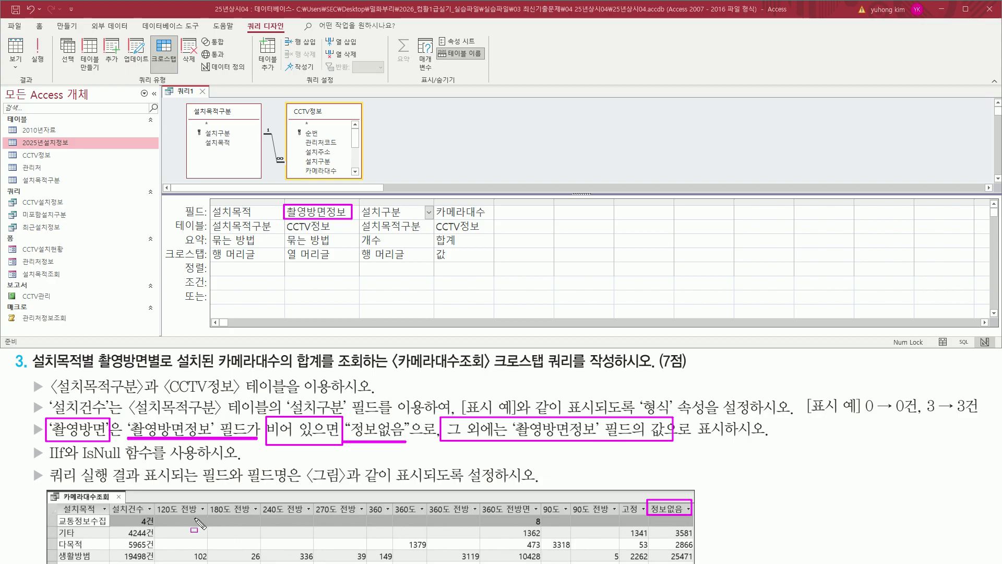
pyautogui.moveTo(157, 514); pyautogui.dragTo(641, 514)
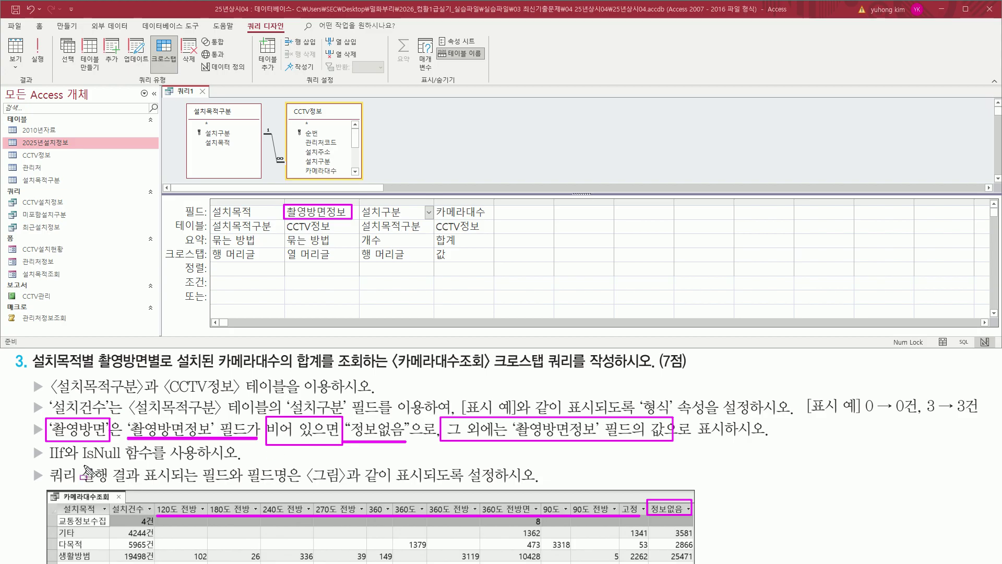
pyautogui.moveTo(80, 463); pyautogui.dragTo(159, 464)
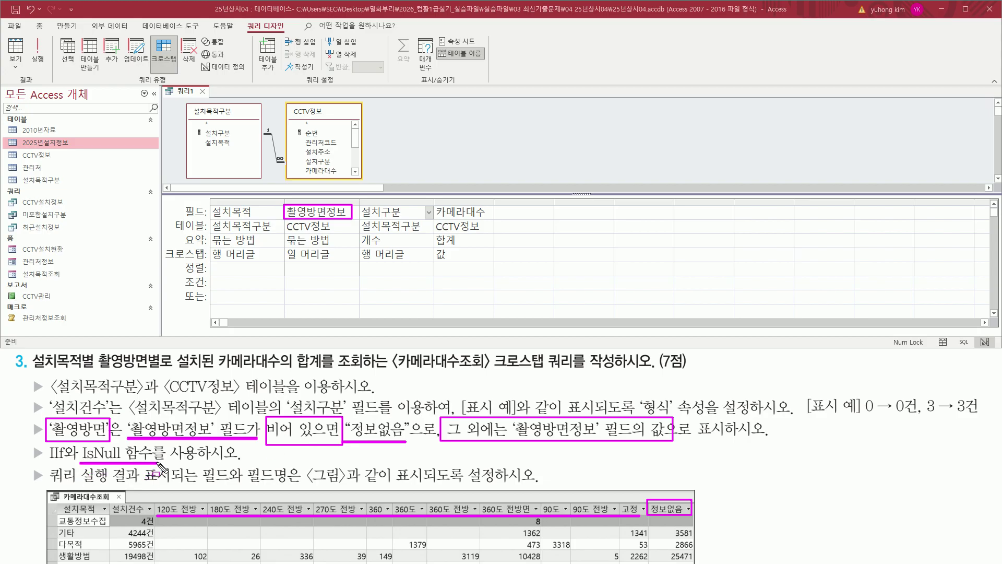
pyautogui.moveTo(44, 443); pyautogui.dragTo(72, 464)
pyautogui.press('Escape')
# - Widen the 촬영방면정보 column in the query grid and begin its field expression with iif(
pyautogui.click(338, 214)
pyautogui.moveTo(359, 201); pyautogui.dragTo(814, 202)
pyautogui.write('ㅑㅑ')
pyautogui.press('BackSpace')
pyautogui.press('BackSpace')
pyautogui.write('f( ')
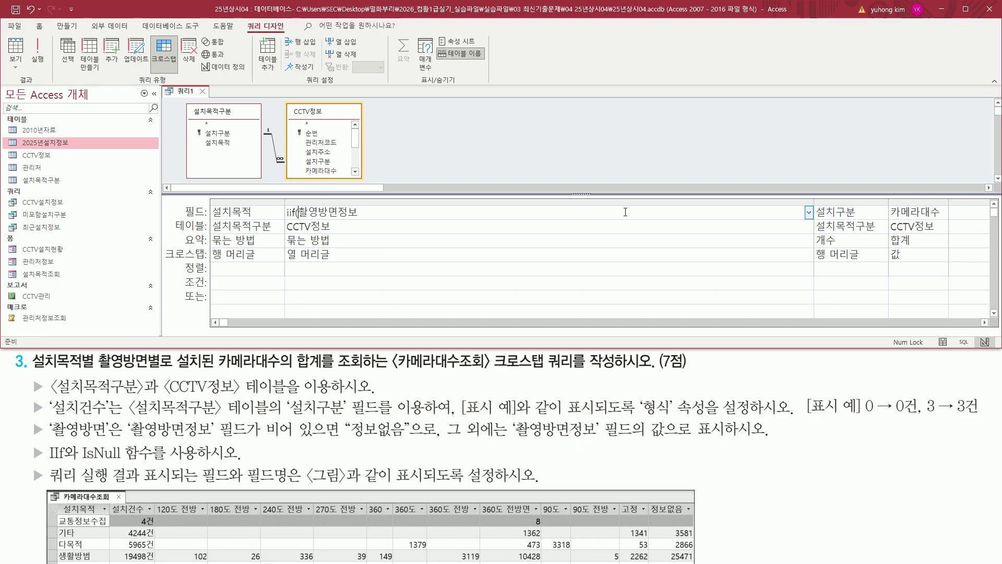
# - Enclose the field name in brackets and make it the IIf condition isnull( [촬영방면정보] )
pyautogui.write('[')
pyautogui.write('isnuu')
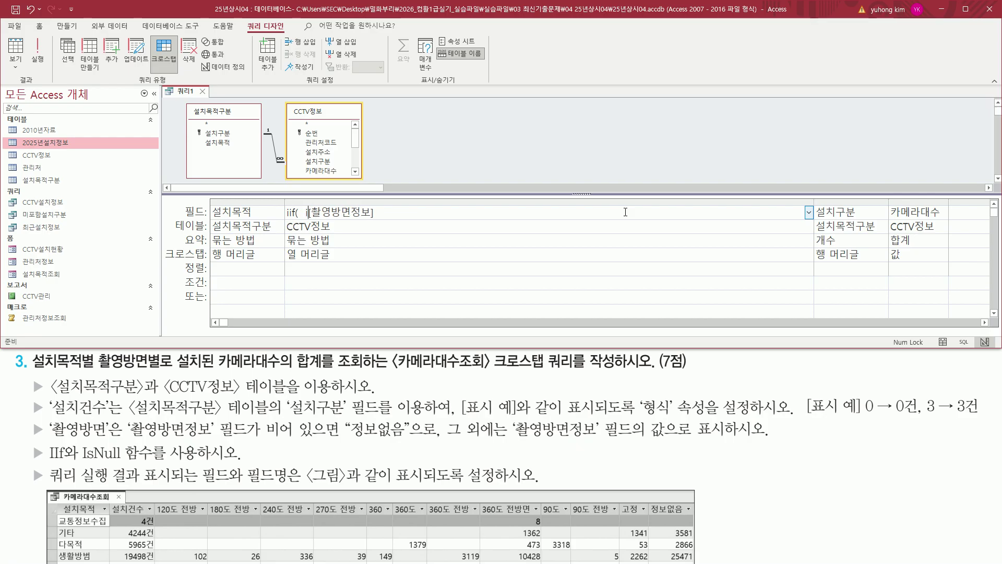
pyautogui.press('BackSpace')
pyautogui.write('ll(')
pyautogui.hotkey('shift', 'End')
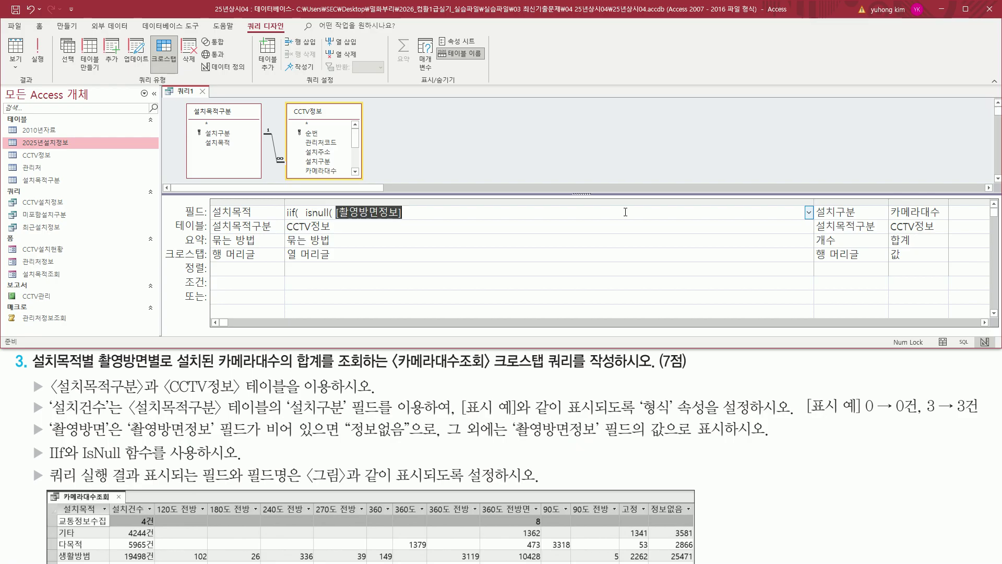
pyautogui.press('End')
pyautogui.write(')')
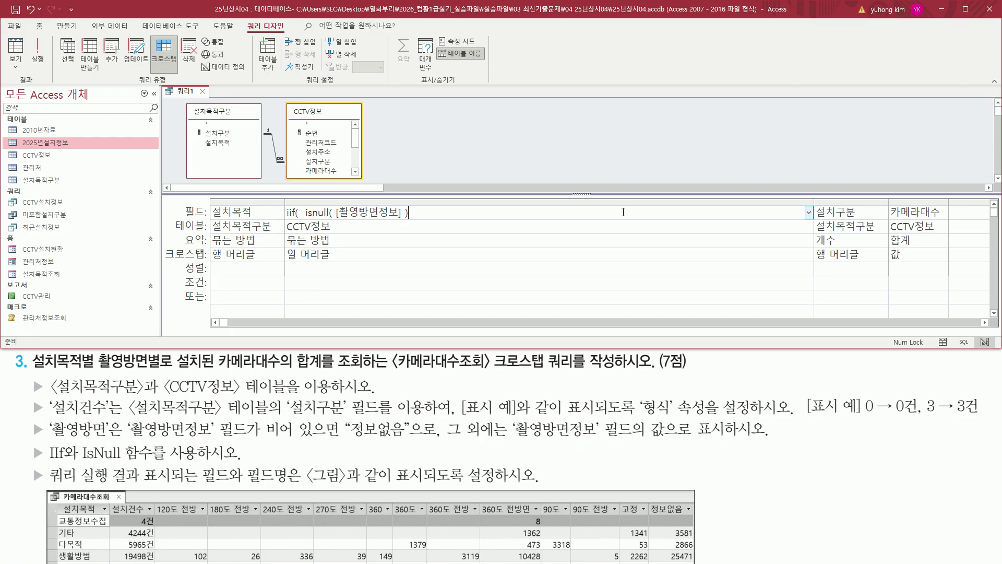
pyautogui.moveTo(302, 219)
pyautogui.mouseDown()
pyautogui.moveTo(398, 220)
pyautogui.moveTo(412, 205)
pyautogui.mouseUp()
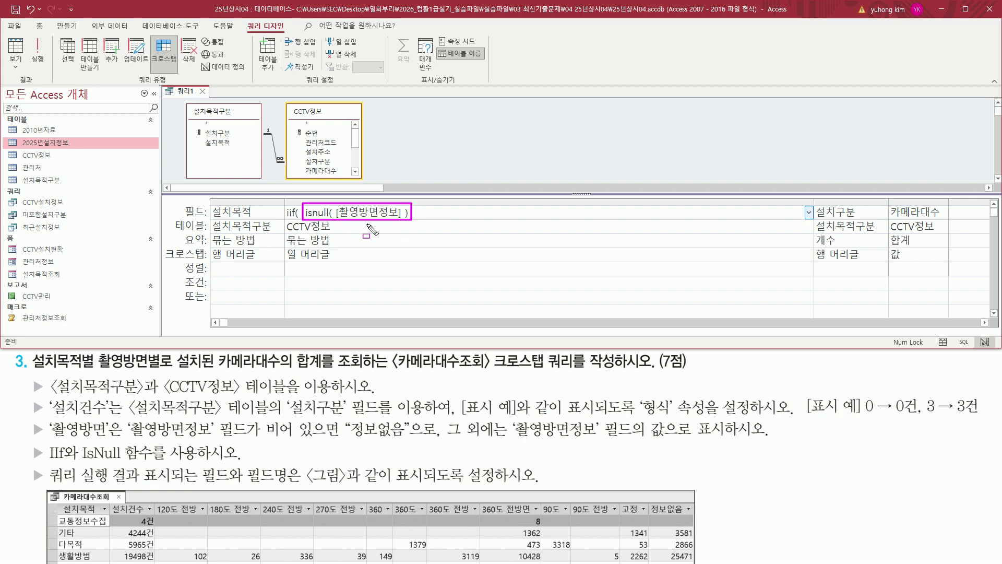
pyautogui.press('Escape')
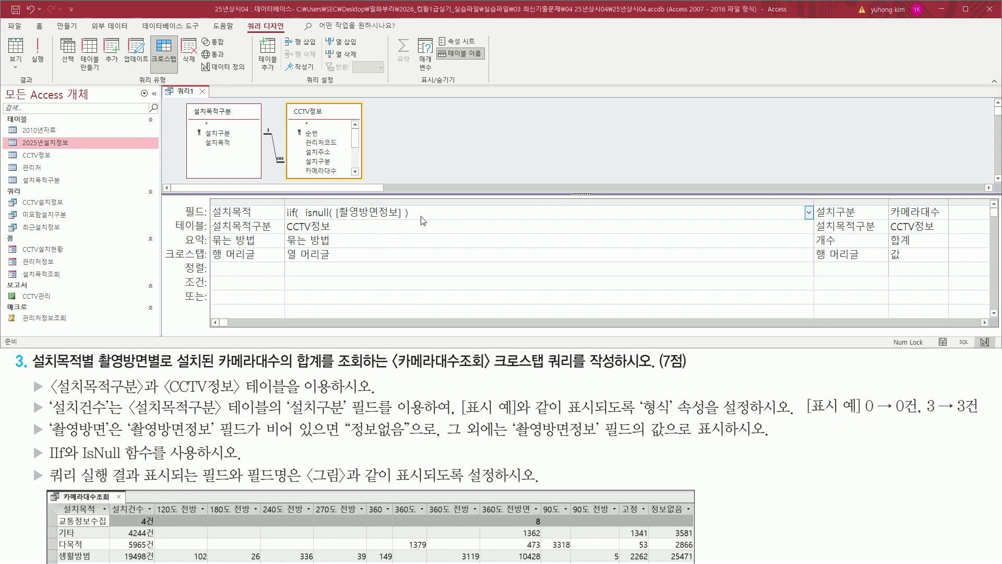
pyautogui.hotkey('ctrl', '2')
pyautogui.moveTo(304, 222); pyautogui.dragTo(409, 221)
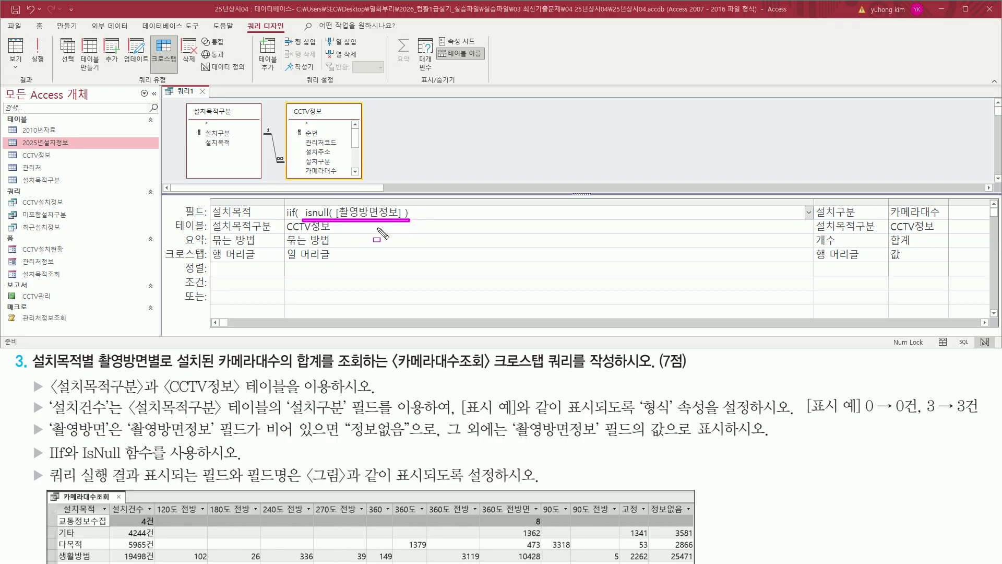
pyautogui.press('Escape')
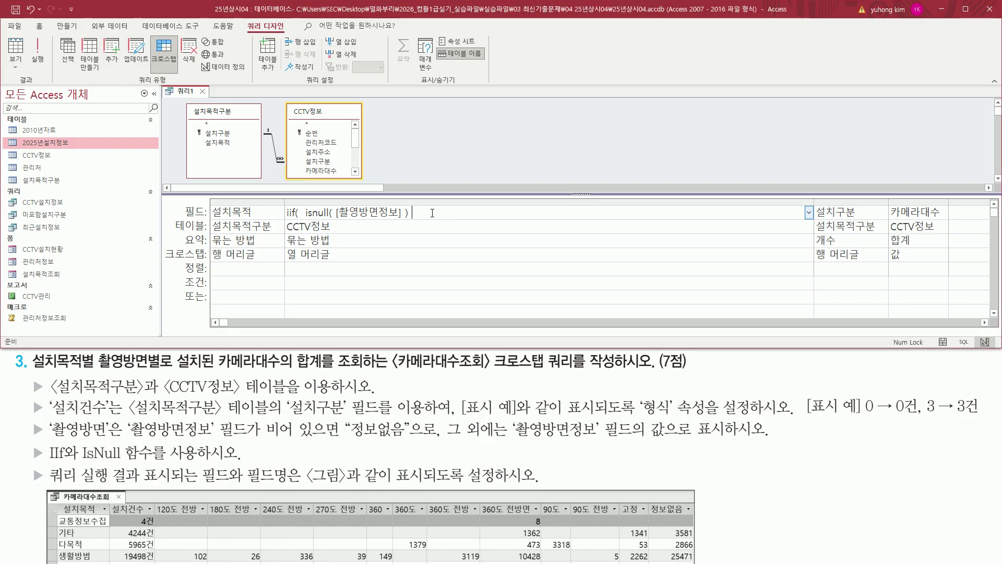
# - Complete the IIf expression with "정보없음" for empty values and [촬영방면정보] otherwise, and commit the field
pyautogui.write(',"정보없음" ,')
pyautogui.moveTo(509, 440)
pyautogui.mouseDown()
pyautogui.moveTo(711, 440)
pyautogui.moveTo(728, 419)
pyautogui.mouseUp()
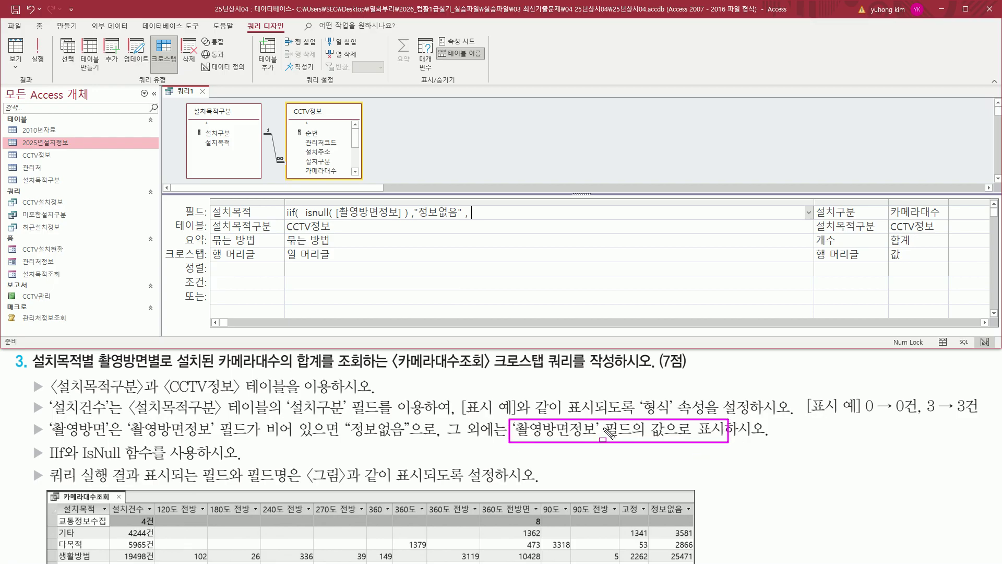
pyautogui.press('Escape')
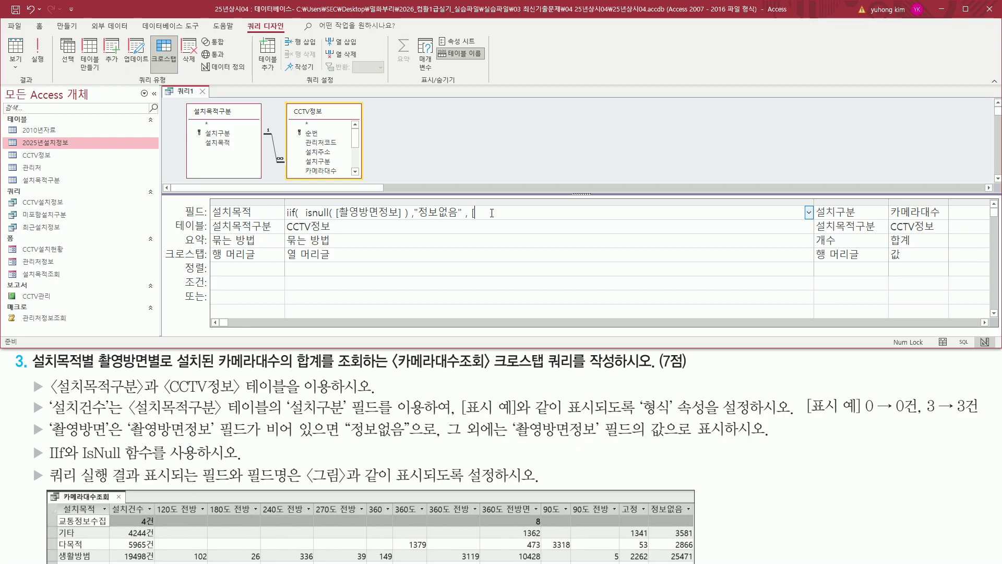
pyautogui.write('초')
pyautogui.write('ㅇ')
pyautogui.write('방면정보')
pyautogui.click(302, 213)
pyautogui.moveTo(302, 202)
pyautogui.mouseDown()
pyautogui.moveTo(382, 233)
pyautogui.moveTo(539, 220)
pyautogui.mouseUp()
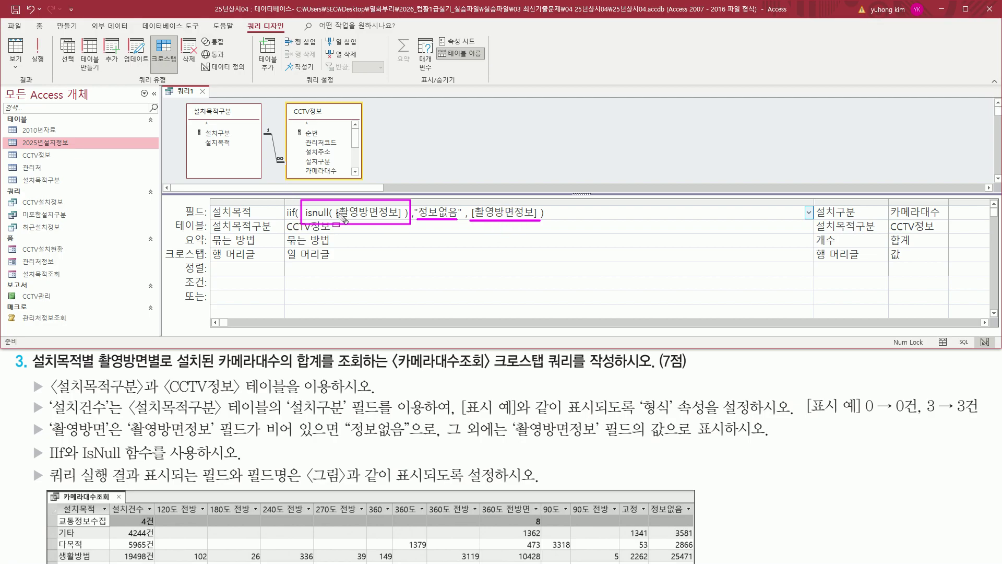
pyautogui.moveTo(339, 218)
pyautogui.mouseDown()
pyautogui.moveTo(404, 228)
pyautogui.moveTo(401, 207)
pyautogui.mouseUp()
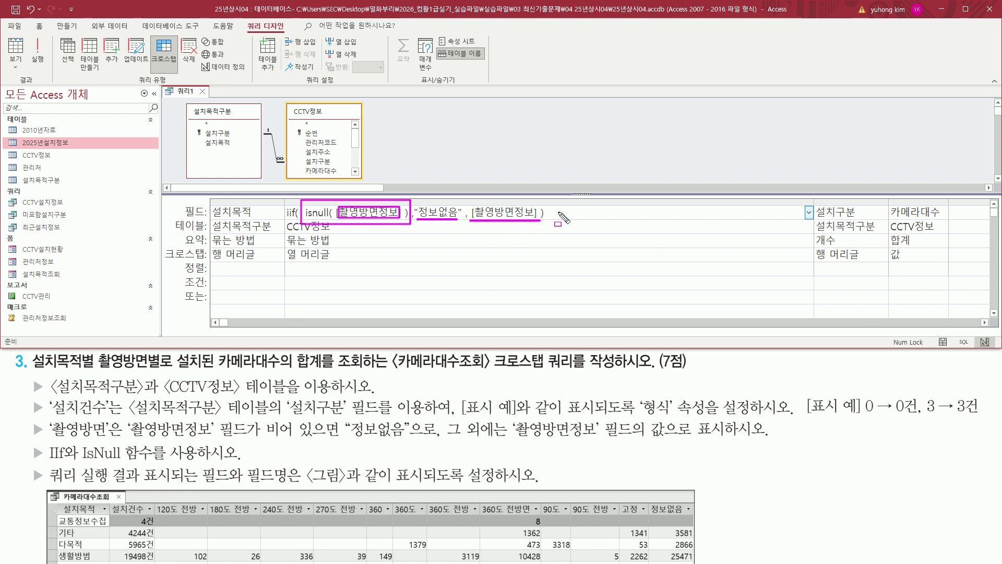
pyautogui.press('Escape')
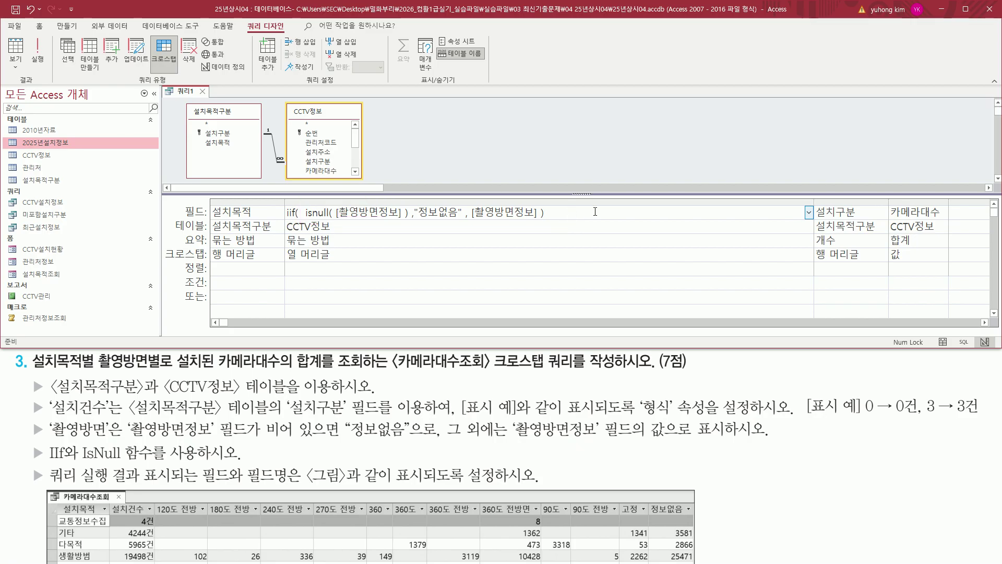
pyautogui.press('Tab')
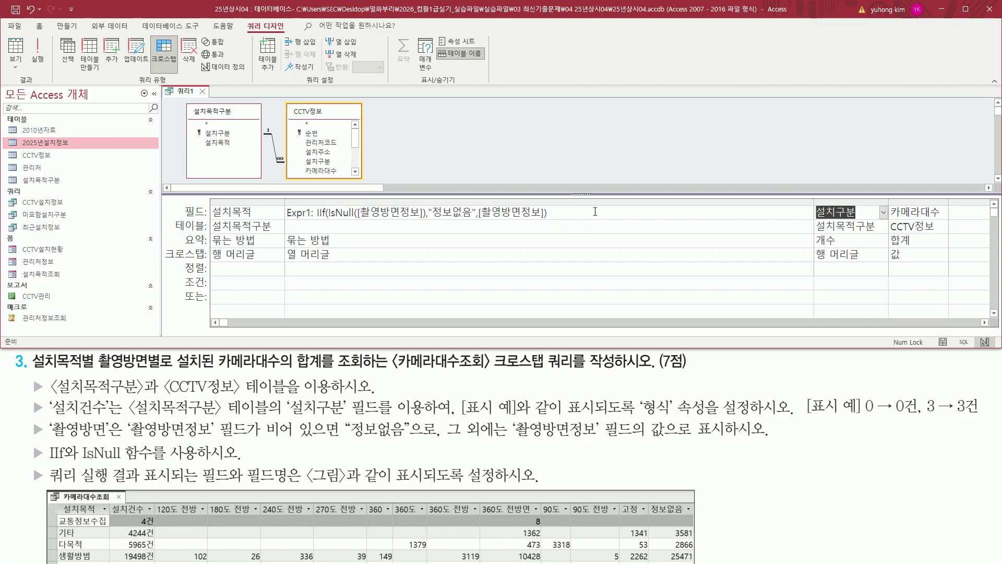
# - Compare the expression's alias and column-heading role with the sample figure, and fit the grid column's width to the expression
pyautogui.moveTo(284, 221); pyautogui.dragTo(317, 208)
pyautogui.moveTo(281, 260); pyautogui.dragTo(333, 260)
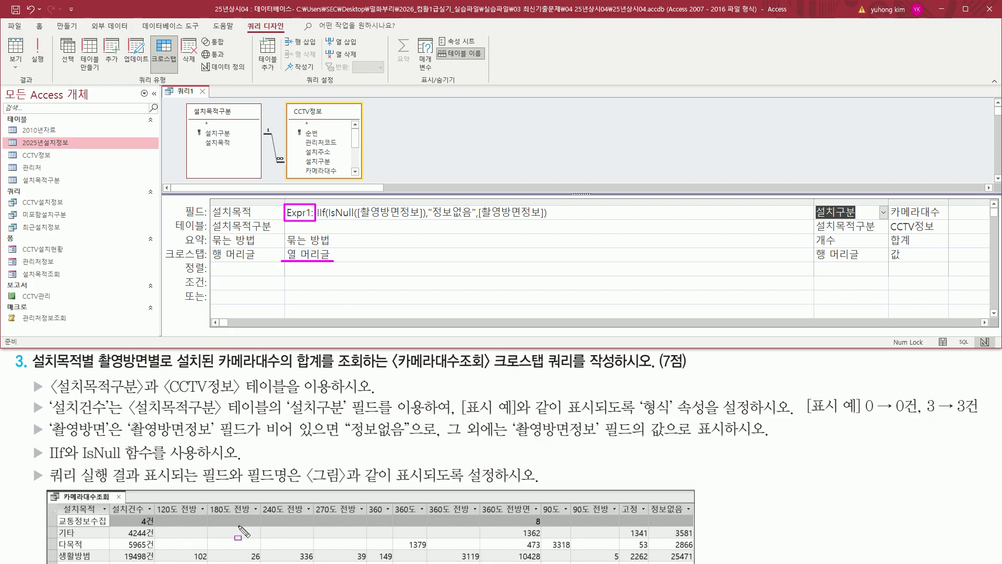
pyautogui.moveTo(153, 500)
pyautogui.mouseDown()
pyautogui.moveTo(639, 483)
pyautogui.moveTo(692, 514)
pyautogui.mouseUp()
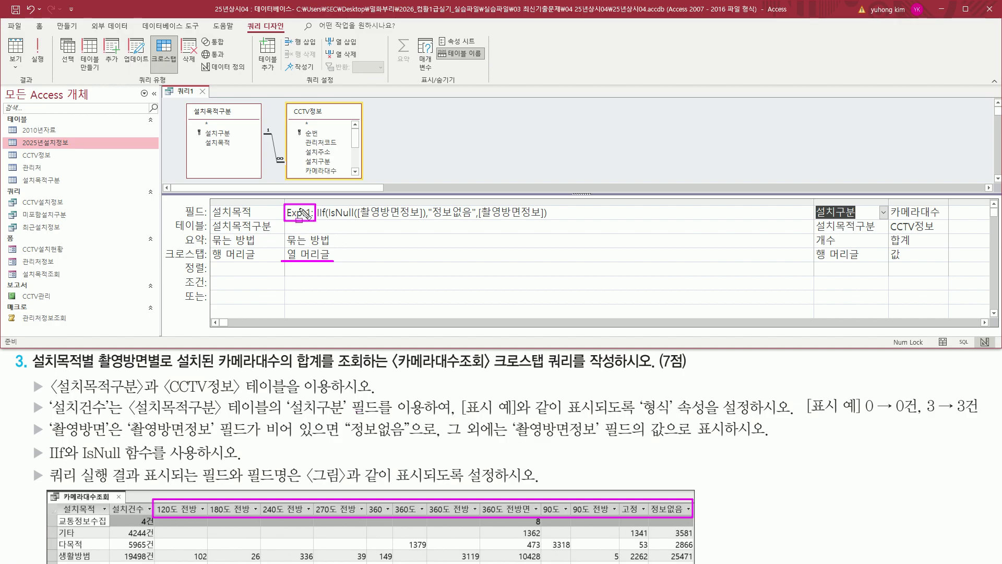
pyautogui.press('Escape')
pyautogui.click(629, 212)
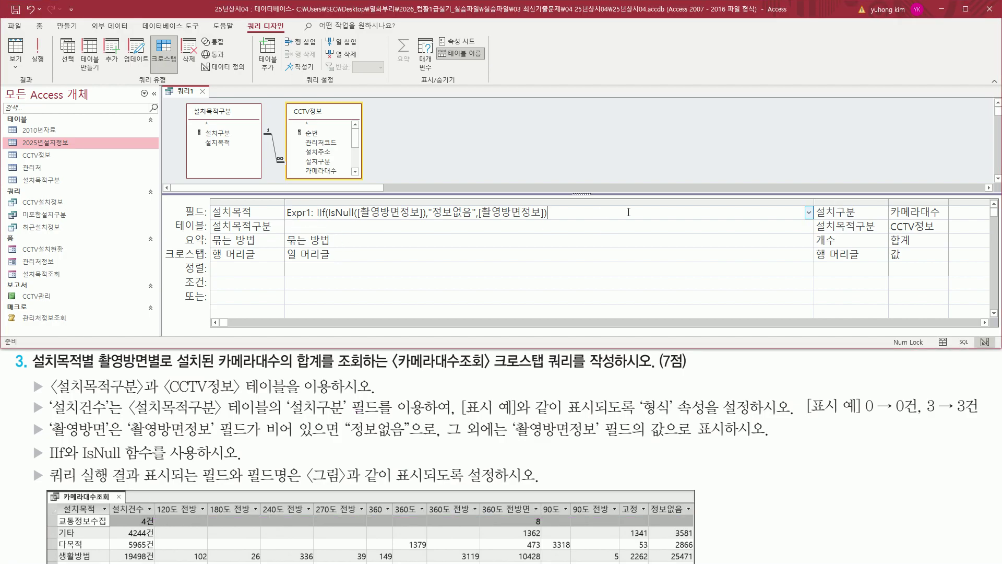
pyautogui.doubleClick(813, 202)
pyautogui.click(503, 228)
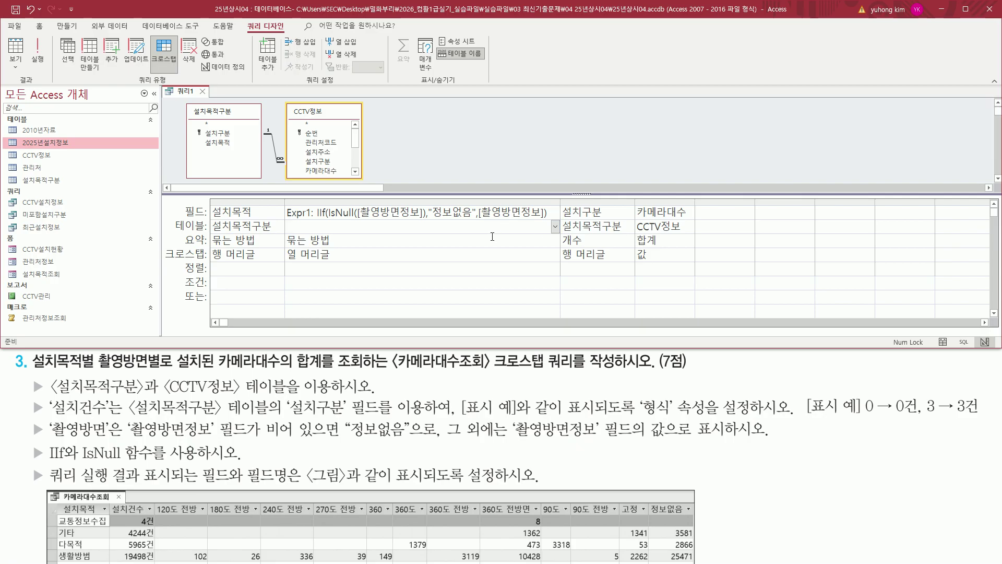
# - Review the requirement on displayed fields and field names, and run the crosstab query
pyautogui.moveTo(26, 419)
pyautogui.mouseDown()
pyautogui.moveTo(543, 470)
pyautogui.moveTo(767, 483)
pyautogui.moveTo(775, 465)
pyautogui.mouseUp()
pyautogui.moveTo(48, 485); pyautogui.dragTo(551, 485)
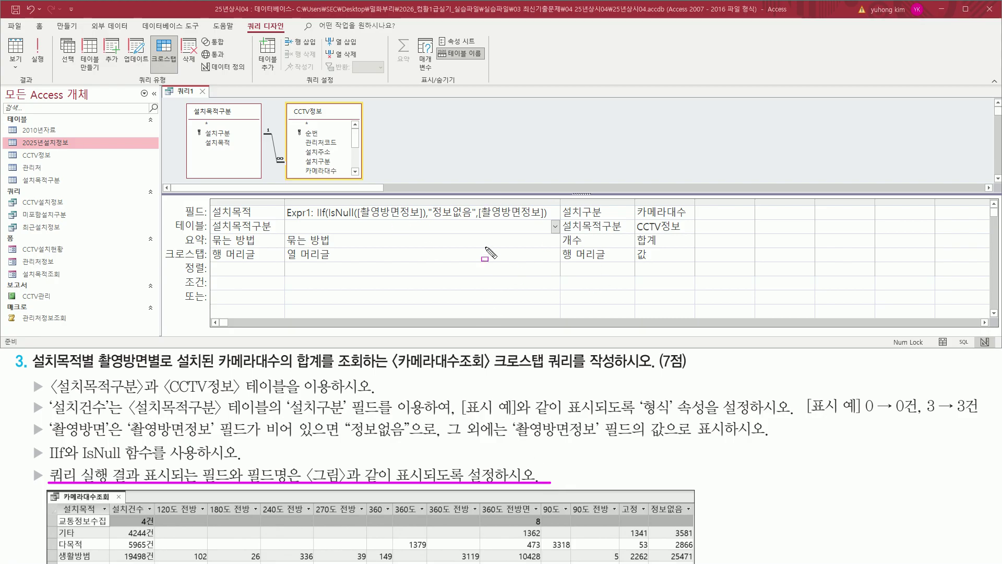
pyautogui.press('Escape')
pyautogui.click(462, 144)
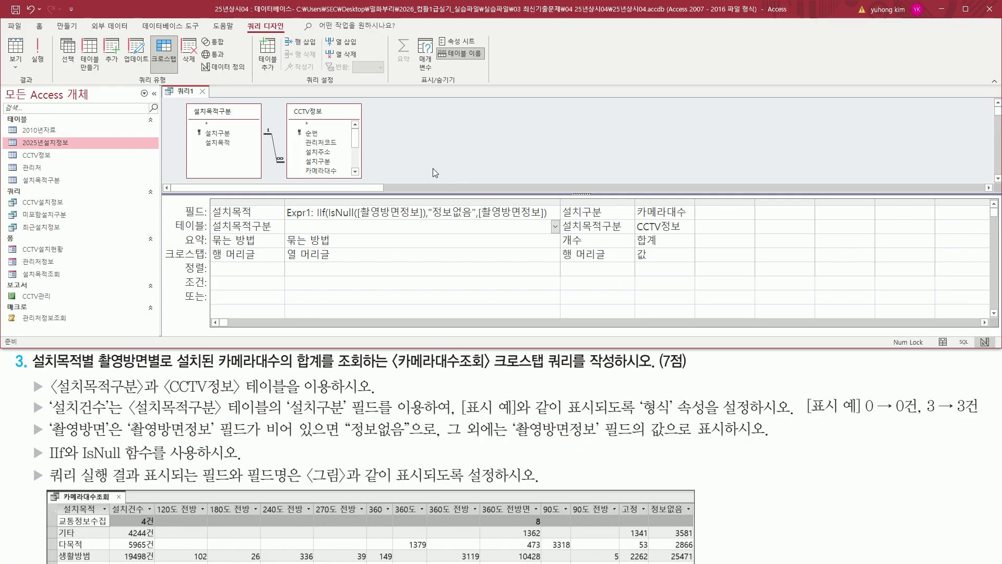
pyautogui.moveTo(245, 19); pyautogui.dragTo(286, 36)
pyautogui.moveTo(16, 74); pyautogui.dragTo(38, 90)
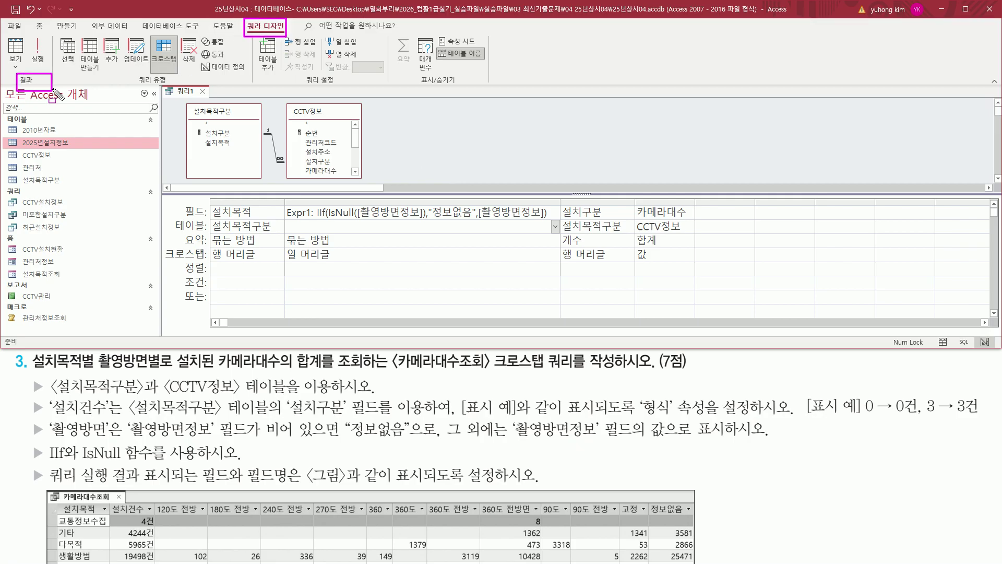
pyautogui.moveTo(48, 33); pyautogui.dragTo(49, 68)
pyautogui.press('Escape')
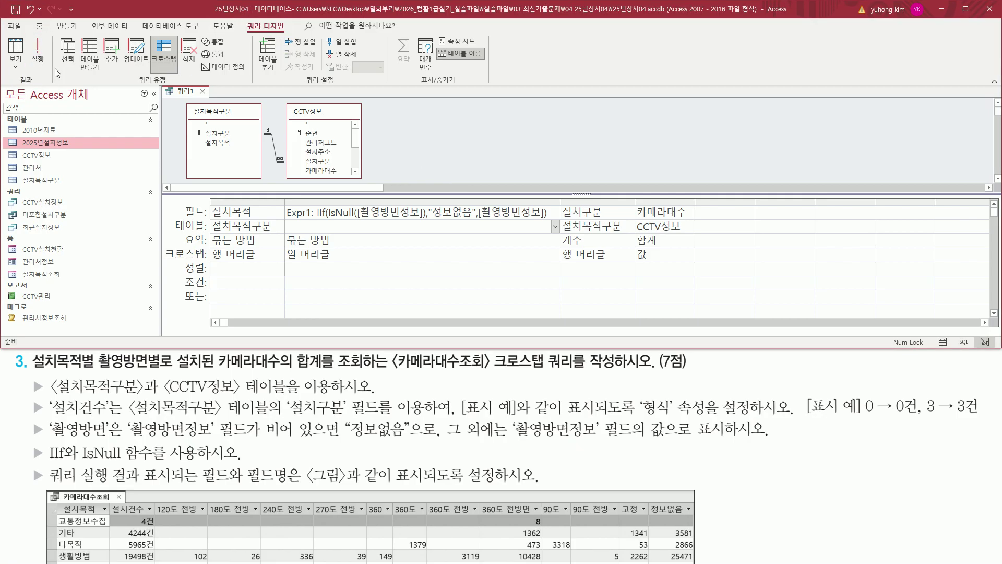
pyautogui.click(38, 52)
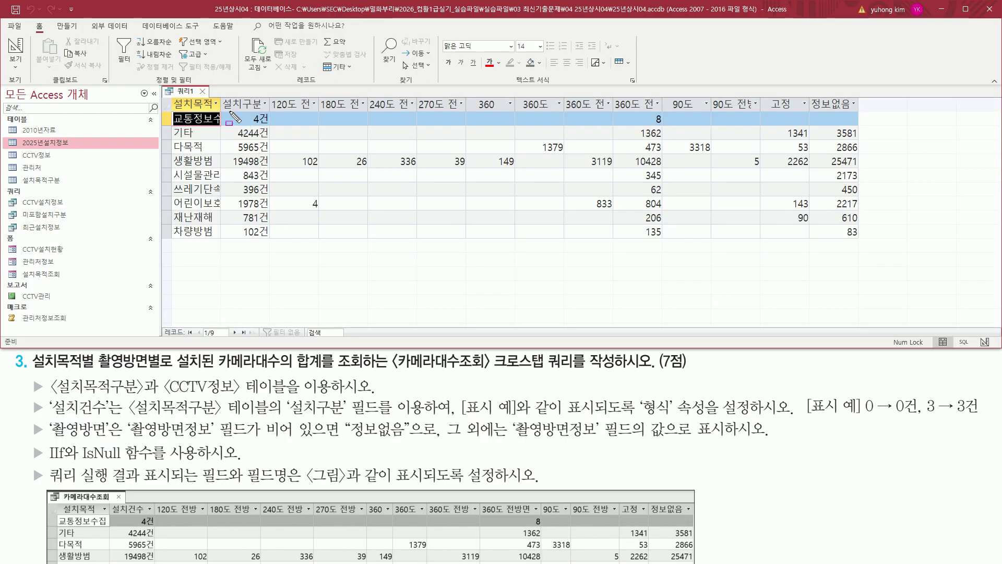
# - Check the column headings of the crosstab result and fit the 설치목적 column's width to its contents
pyautogui.moveTo(207, 124); pyautogui.dragTo(847, 111)
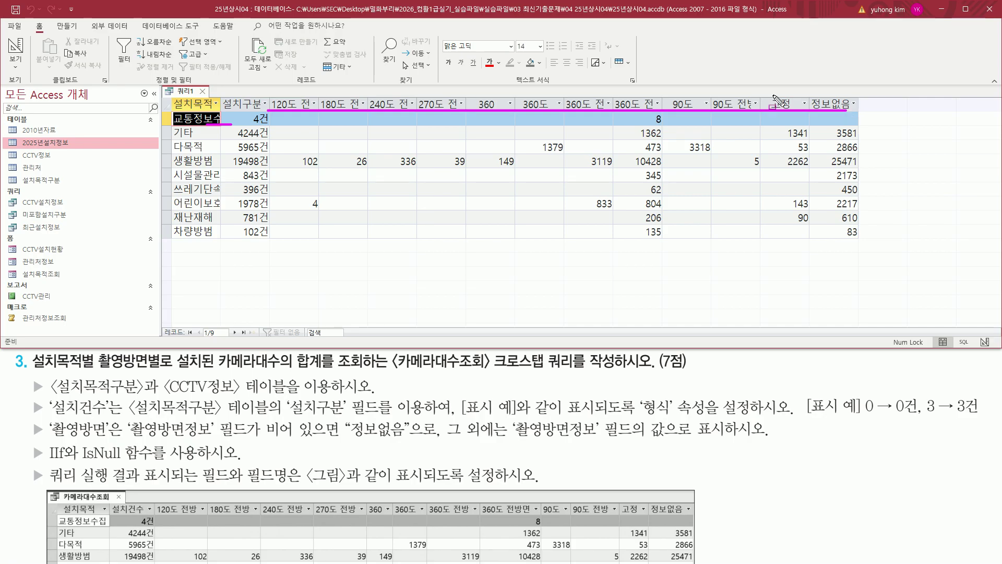
pyautogui.press('Escape')
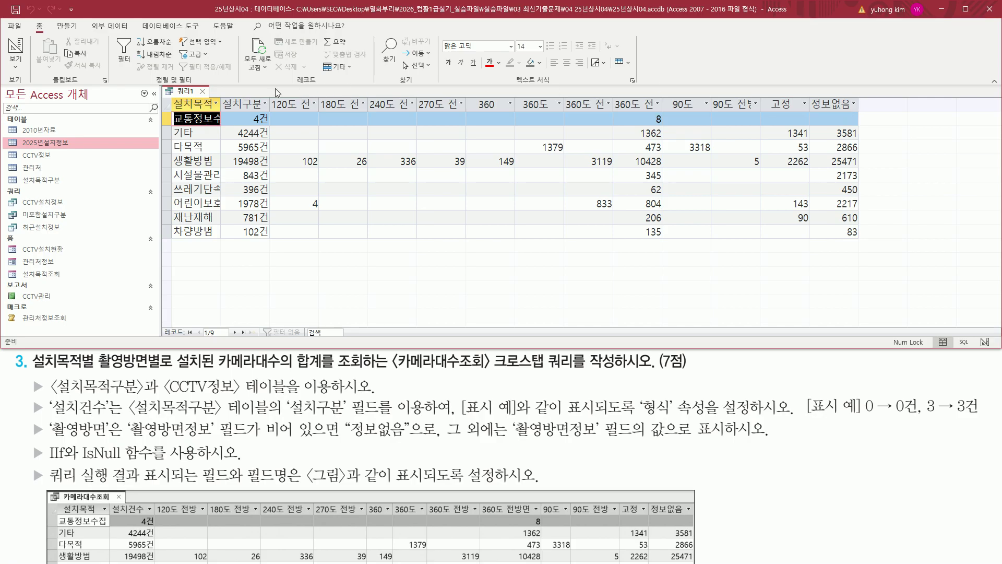
pyautogui.moveTo(221, 97); pyautogui.dragTo(224, 124)
pyautogui.press('Escape')
pyautogui.doubleClick(221, 101)
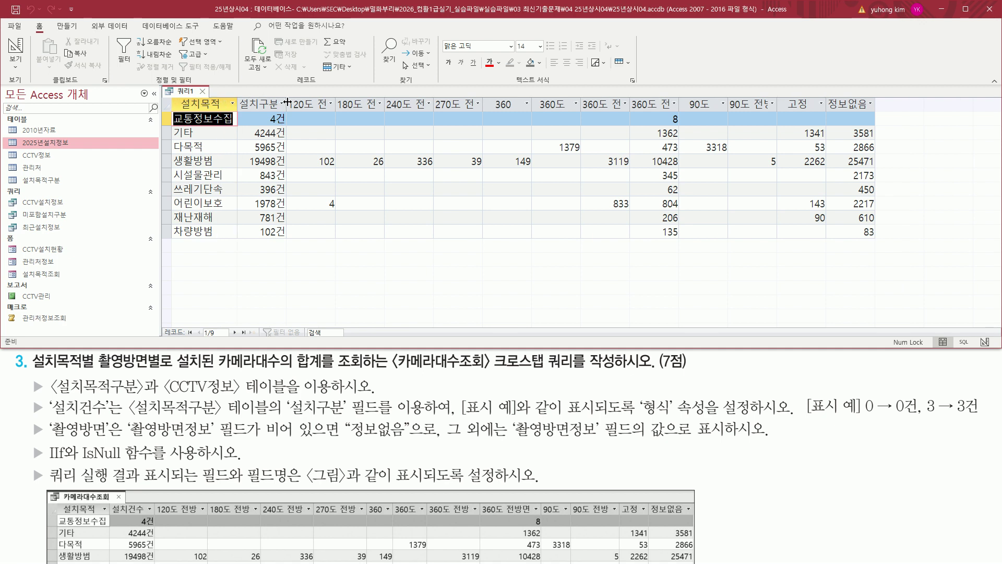
# - Fit the widths of the crosstab result's columns from 설치구분의개수 through 정보없음 to their contents
pyautogui.doubleClick(287, 101)
pyautogui.doubleClick(371, 103)
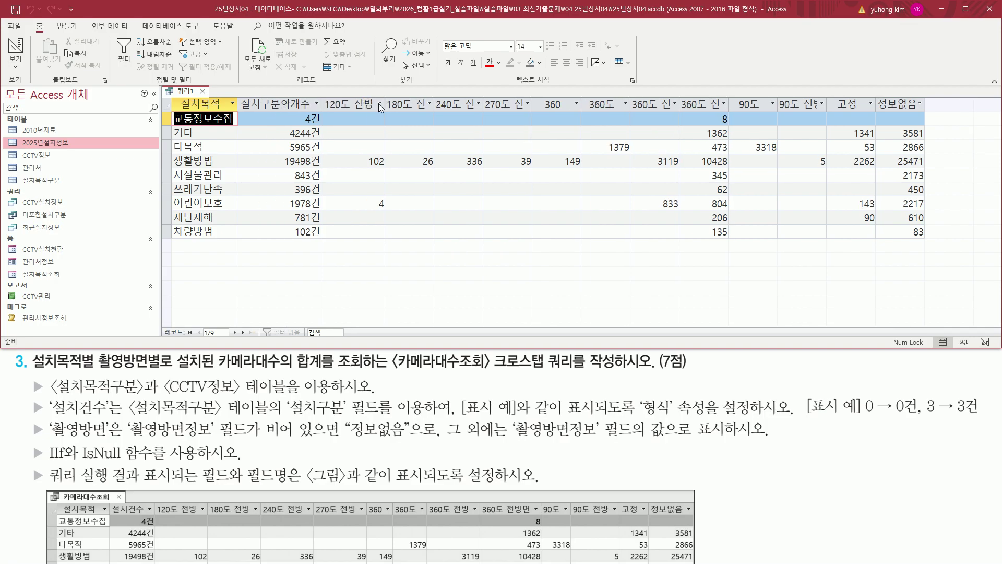
pyautogui.doubleClick(435, 104)
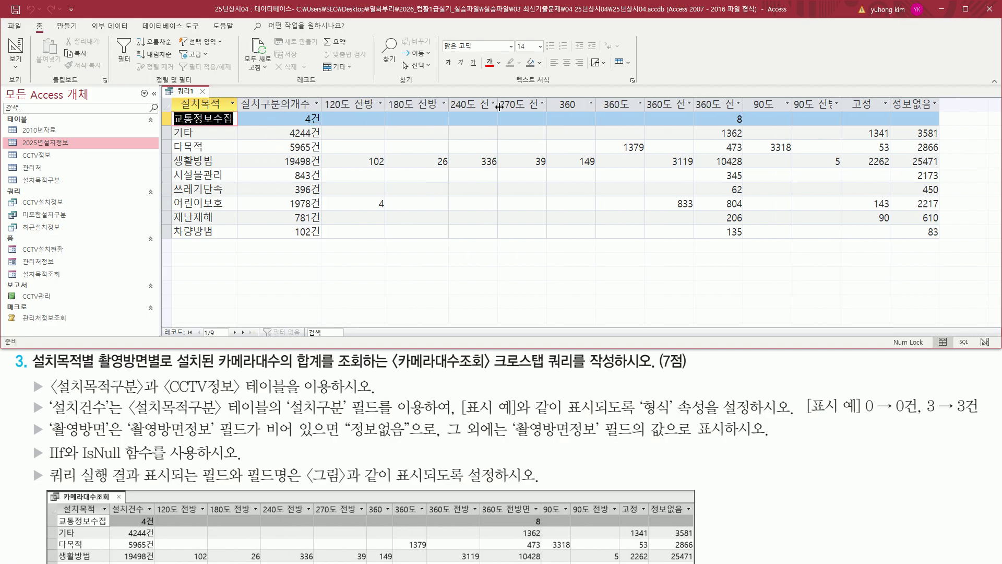
pyautogui.doubleClick(497, 104)
pyautogui.doubleClick(561, 104)
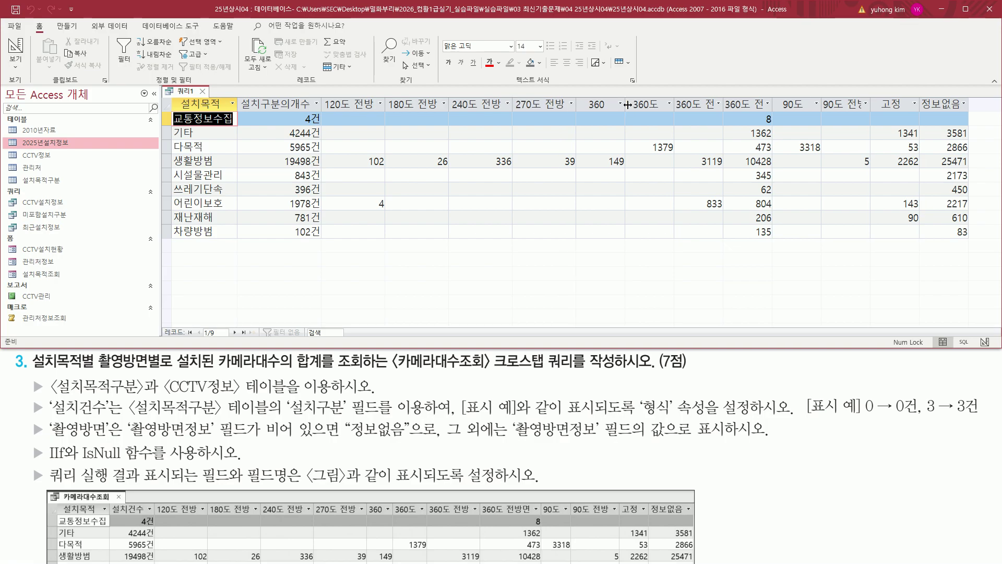
pyautogui.doubleClick(624, 105)
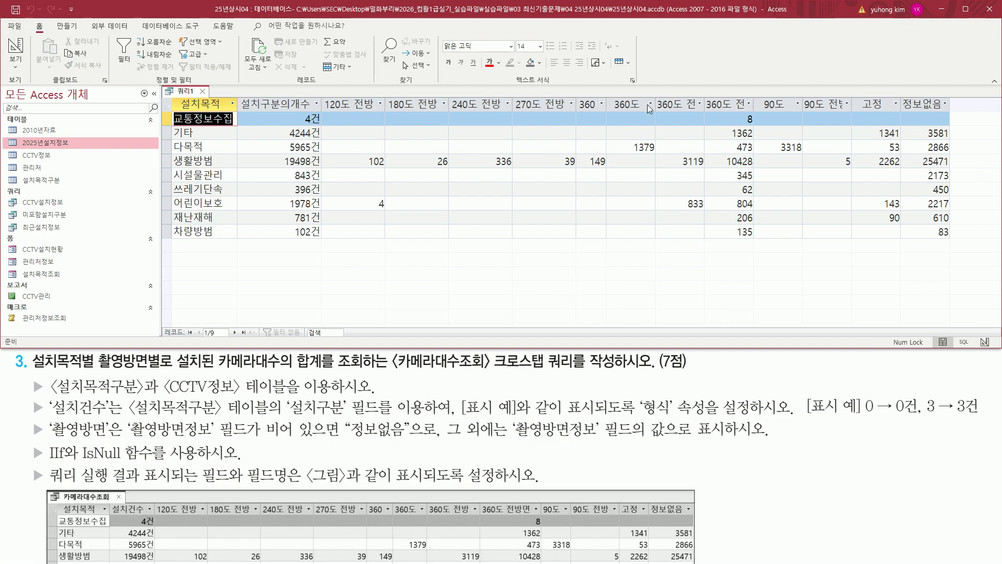
pyautogui.doubleClick(705, 104)
pyautogui.doubleClick(768, 102)
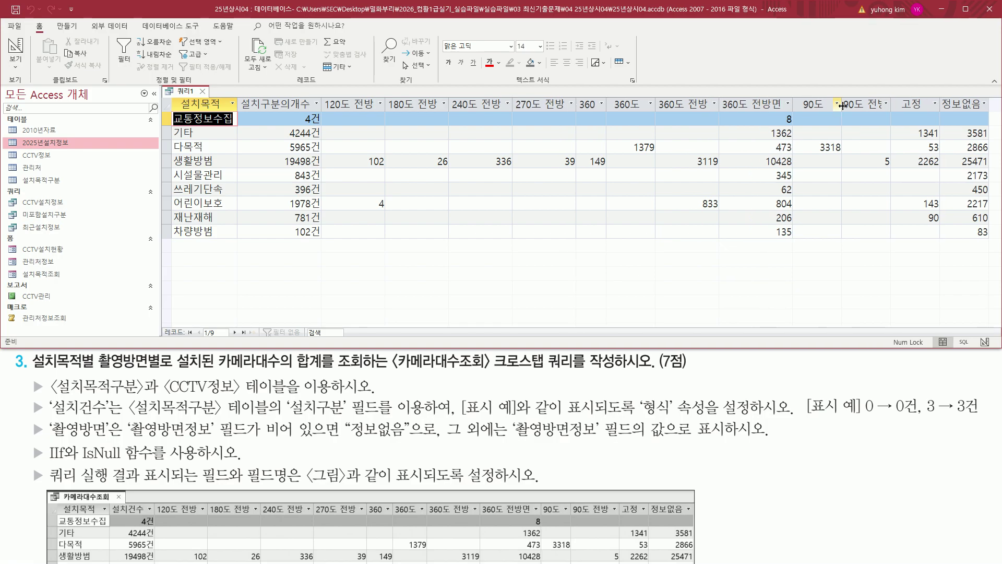
pyautogui.doubleClick(842, 104)
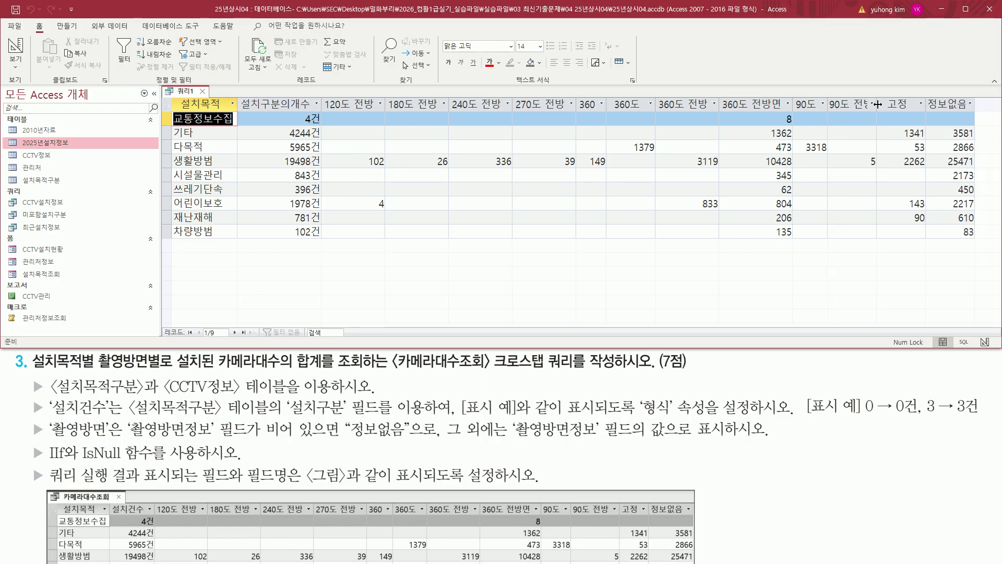
pyautogui.doubleClick(877, 105)
pyautogui.doubleClick(936, 105)
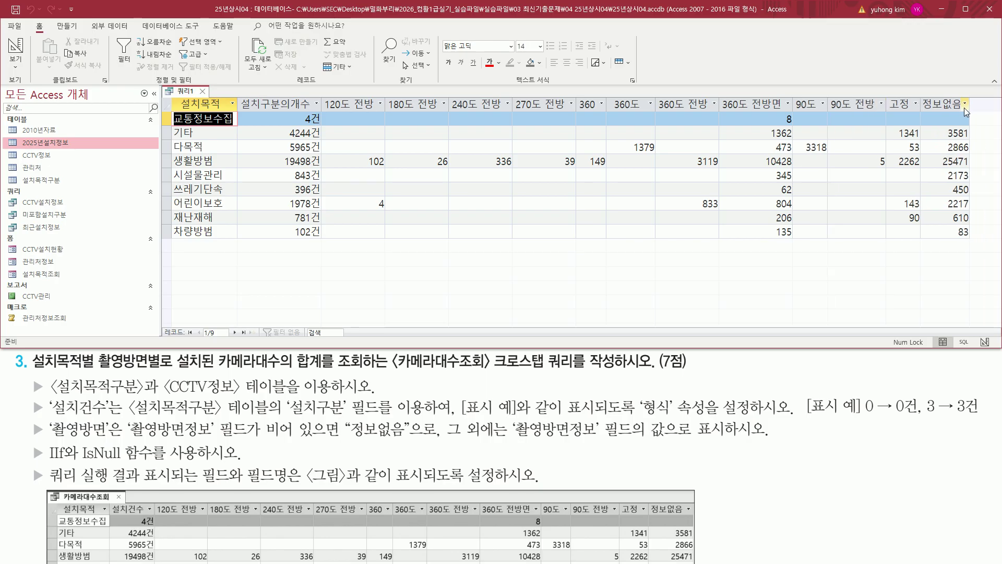
pyautogui.doubleClick(970, 104)
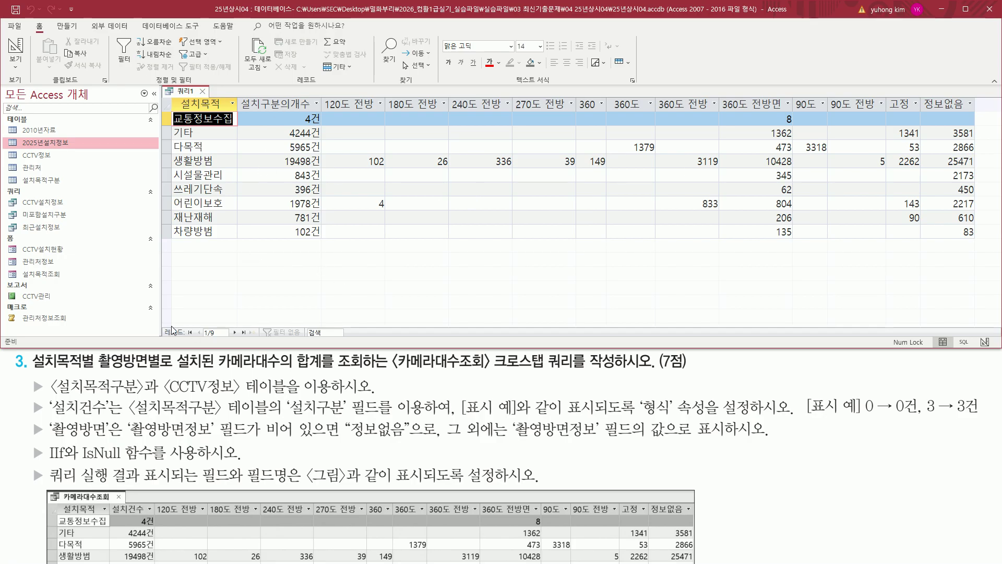
# - Check the crosstab's record count and compare its 설치목적 values and installation counts with the sample figure
pyautogui.moveTo(161, 323); pyautogui.dragTo(253, 340)
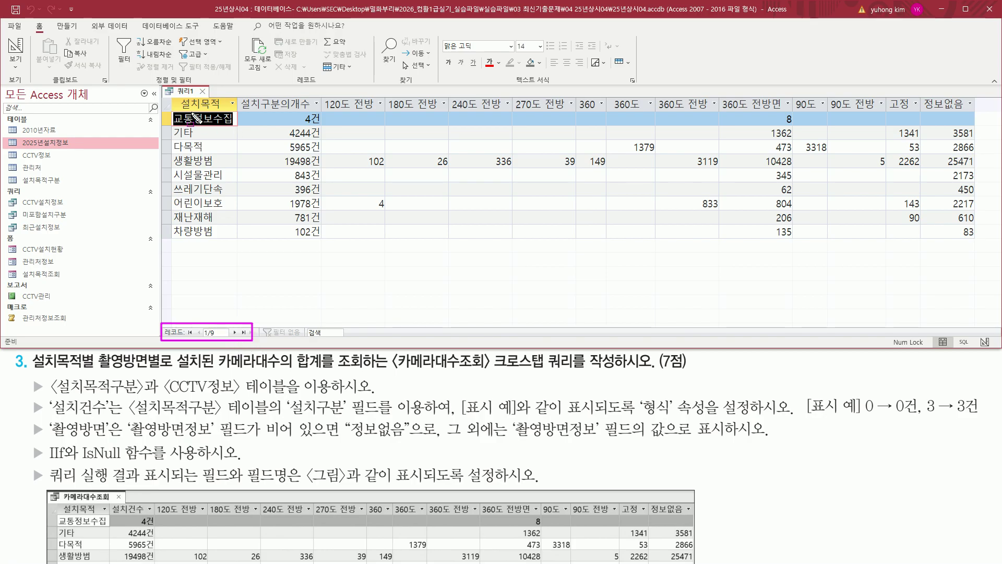
pyautogui.moveTo(169, 111)
pyautogui.mouseDown()
pyautogui.moveTo(237, 126)
pyautogui.moveTo(238, 247)
pyautogui.mouseUp()
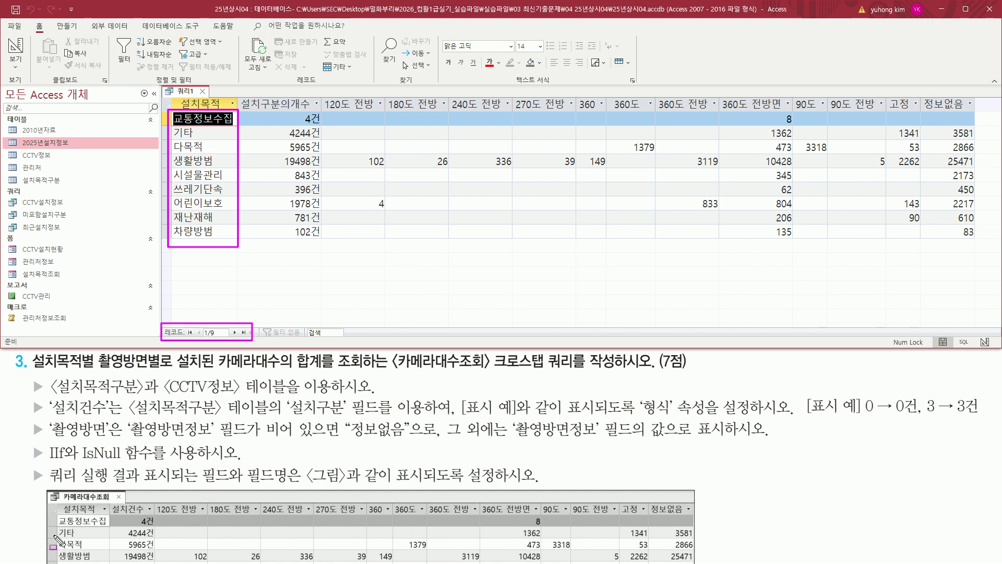
pyautogui.moveTo(57, 523); pyautogui.dragTo(107, 562)
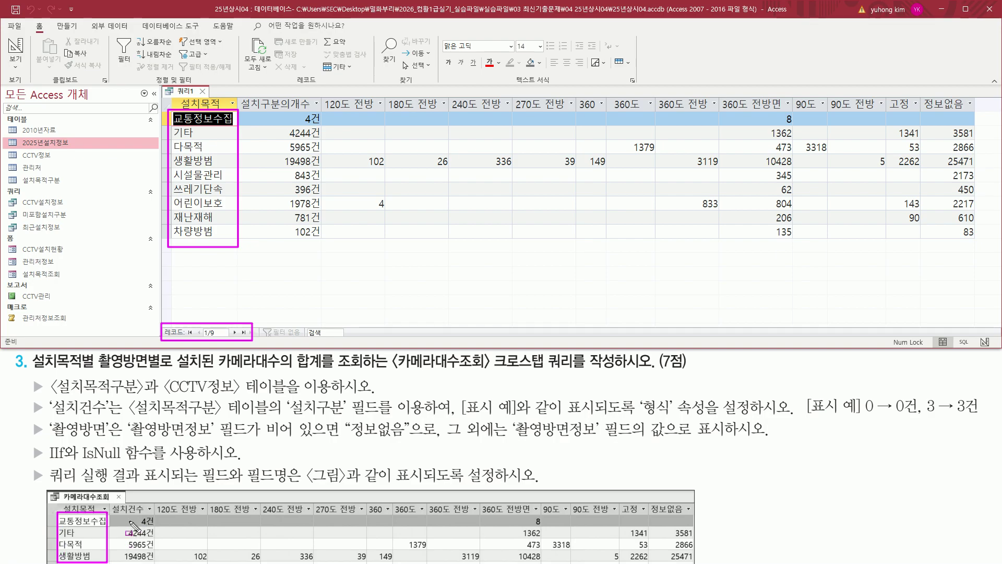
pyautogui.moveTo(121, 514)
pyautogui.mouseDown()
pyautogui.moveTo(155, 525)
pyautogui.moveTo(158, 563)
pyautogui.mouseUp()
pyautogui.moveTo(271, 111); pyautogui.dragTo(325, 168)
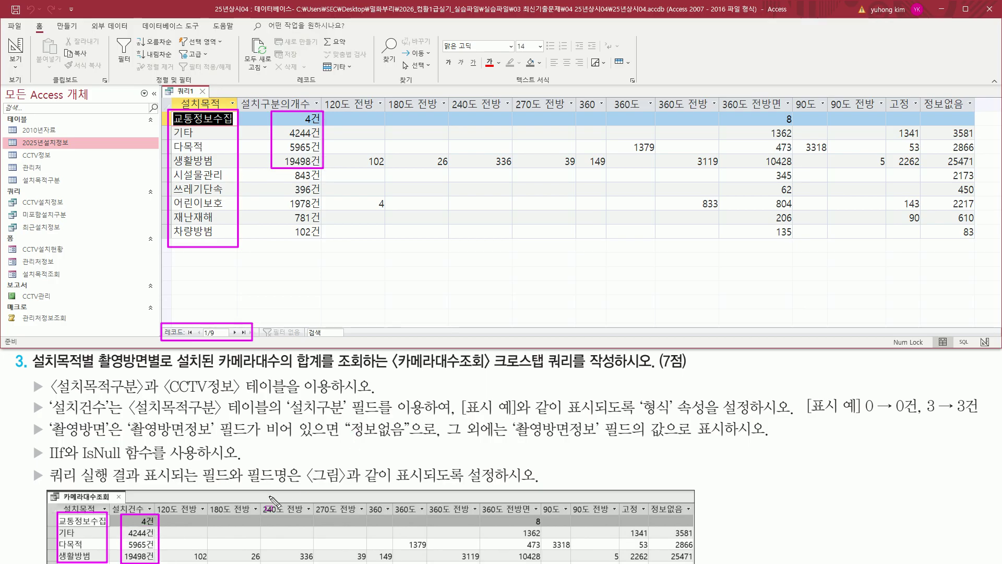
# - Compare the crosstab query's results and column headings with the example figure of 카메라대수조회
pyautogui.moveTo(169, 514)
pyautogui.mouseDown()
pyautogui.moveTo(689, 552)
pyautogui.moveTo(698, 563)
pyautogui.mouseUp()
pyautogui.moveTo(328, 112)
pyautogui.mouseDown()
pyautogui.moveTo(752, 170)
pyautogui.moveTo(977, 170)
pyautogui.mouseUp()
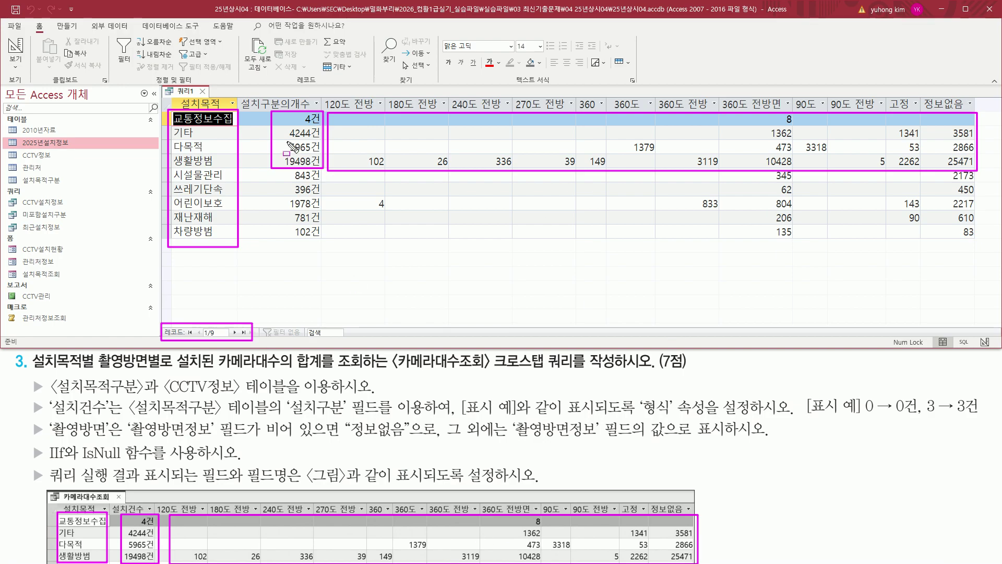
pyautogui.press('Escape')
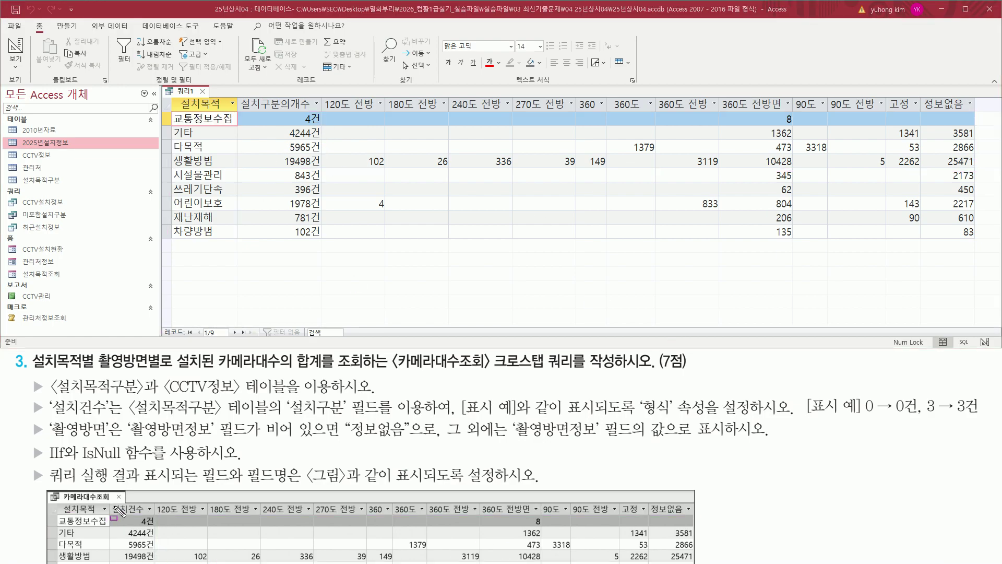
pyautogui.moveTo(110, 503); pyautogui.dragTo(153, 514)
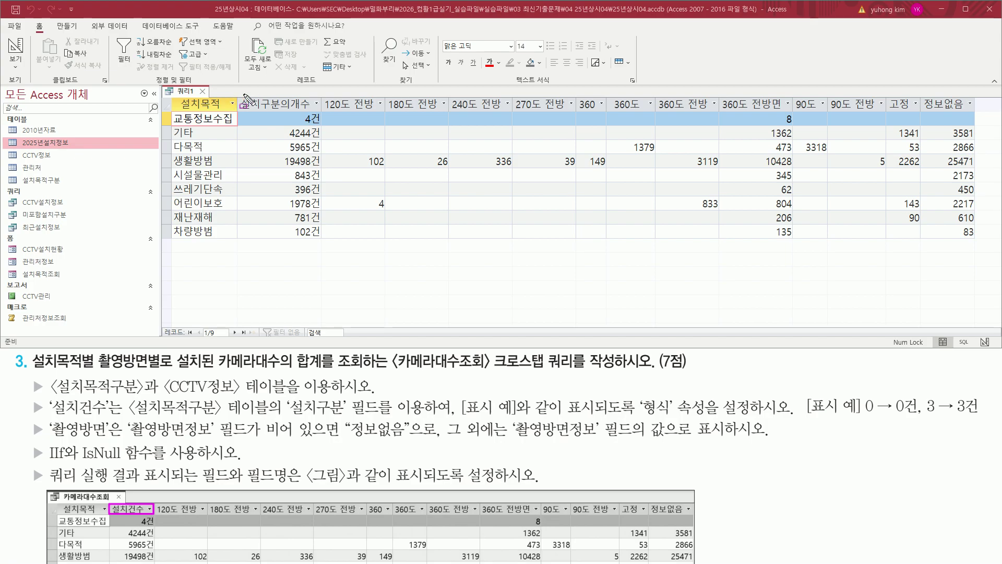
pyautogui.moveTo(239, 94); pyautogui.dragTo(319, 112)
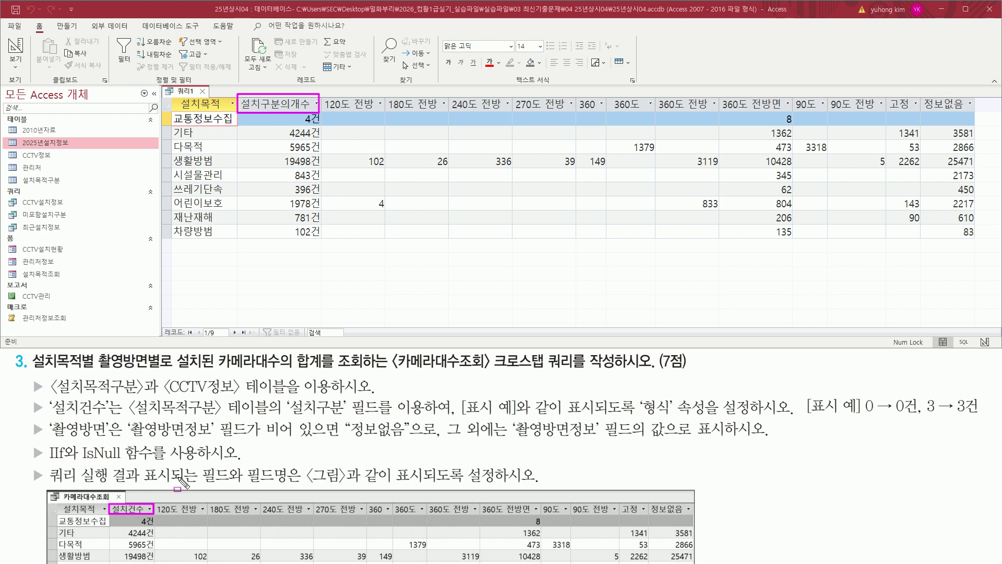
pyautogui.press('Escape')
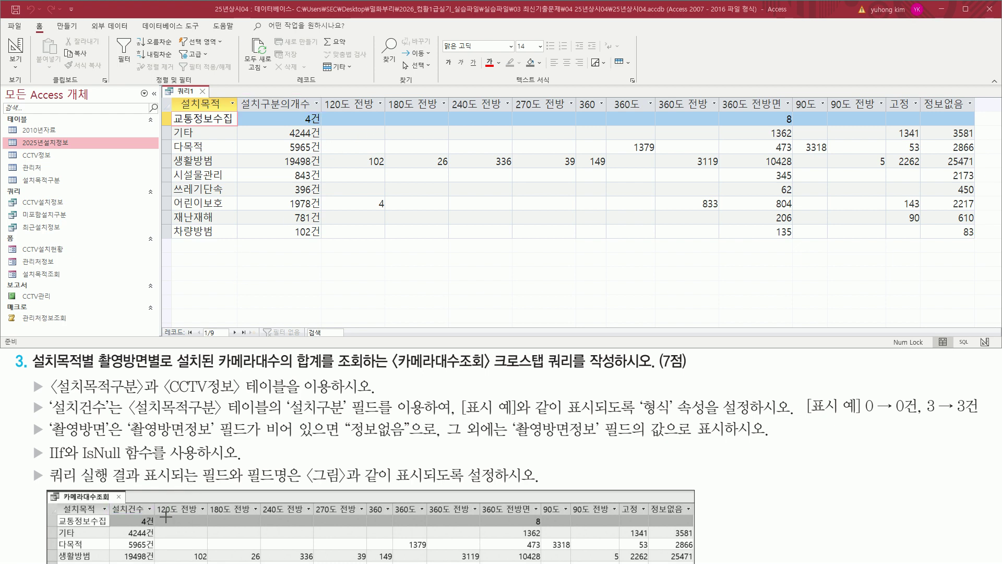
pyautogui.moveTo(157, 518); pyautogui.dragTo(689, 519)
pyautogui.moveTo(322, 95)
pyautogui.mouseDown()
pyautogui.moveTo(342, 120)
pyautogui.moveTo(980, 113)
pyautogui.mouseUp()
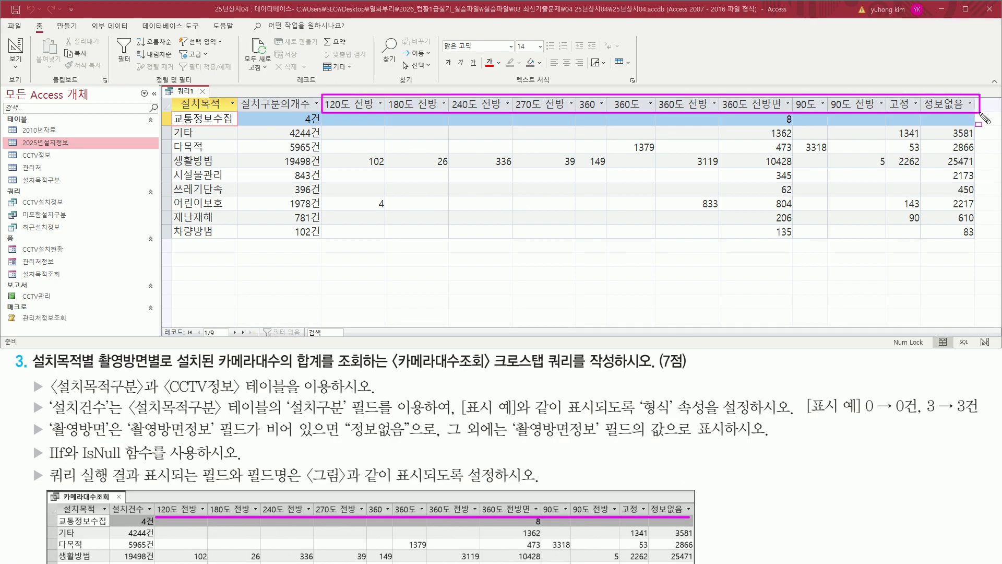
pyautogui.moveTo(241, 96); pyautogui.dragTo(308, 111)
pyautogui.moveTo(137, 499)
pyautogui.mouseDown()
pyautogui.moveTo(116, 509)
pyautogui.moveTo(141, 515)
pyautogui.mouseUp()
pyautogui.press('Escape')
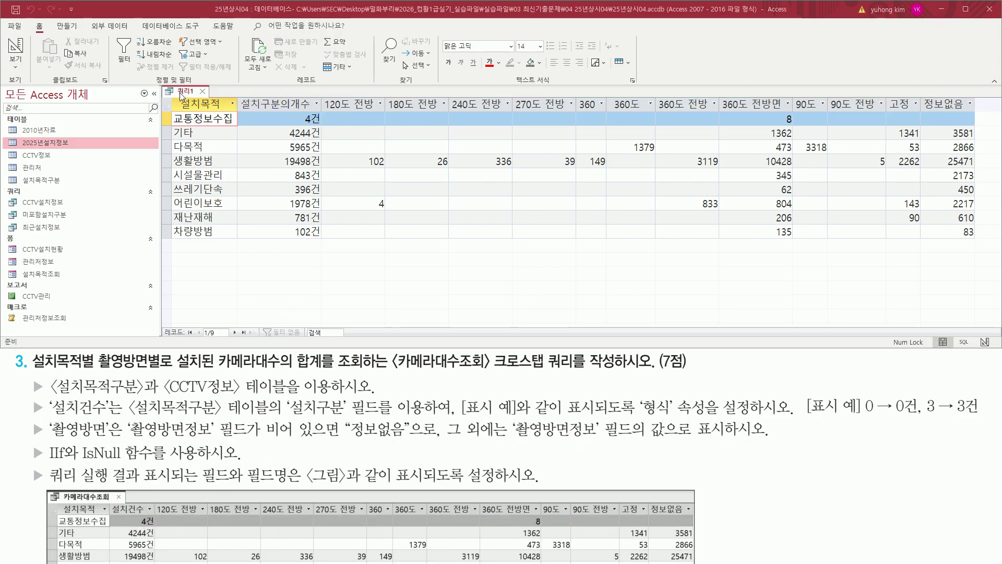
# - In the query's design, give the counted 설치구분 row-heading field the column name 설치건수
pyautogui.rightClick(181, 96)
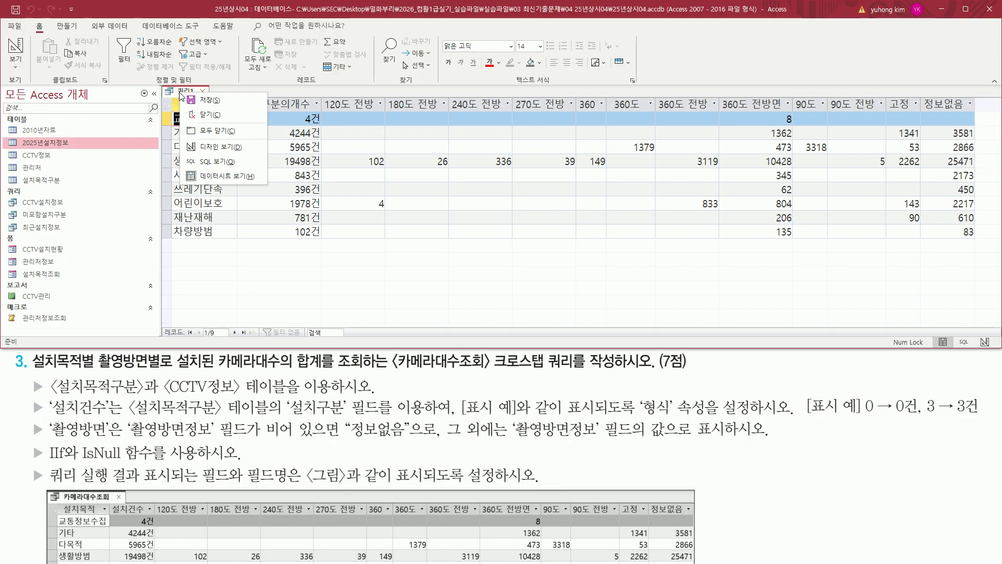
pyautogui.click(208, 152)
pyautogui.click(610, 209)
pyautogui.click(605, 209)
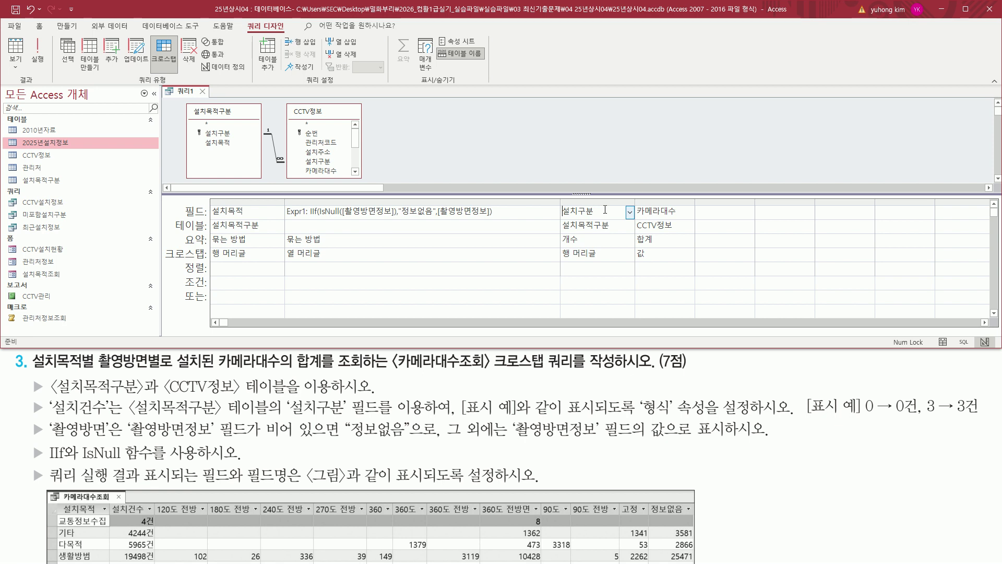
pyautogui.write('설')
pyautogui.write('치건ㅅ')
pyautogui.write(':')
pyautogui.press('Tab')
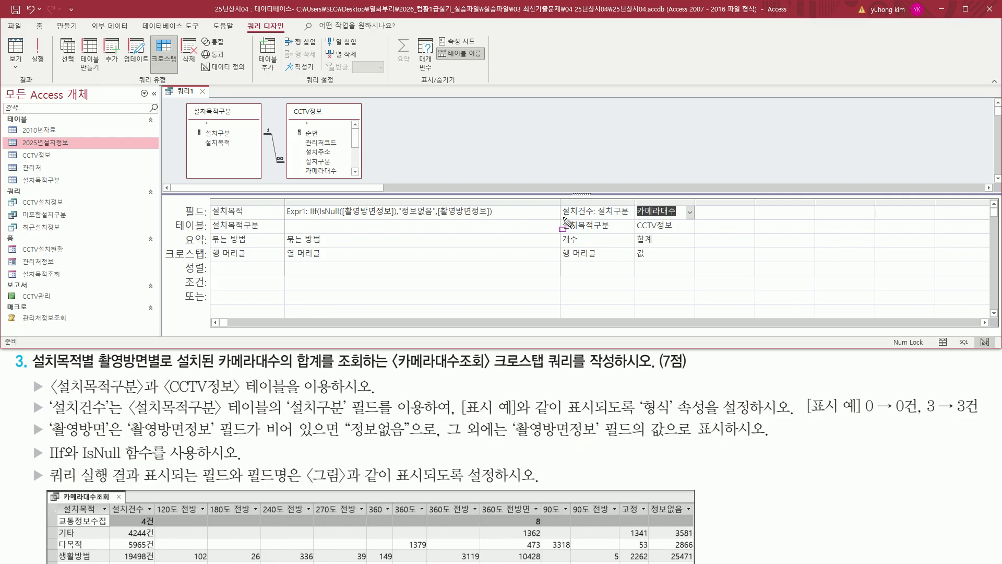
pyautogui.moveTo(563, 217); pyautogui.dragTo(603, 217)
pyautogui.press('Escape')
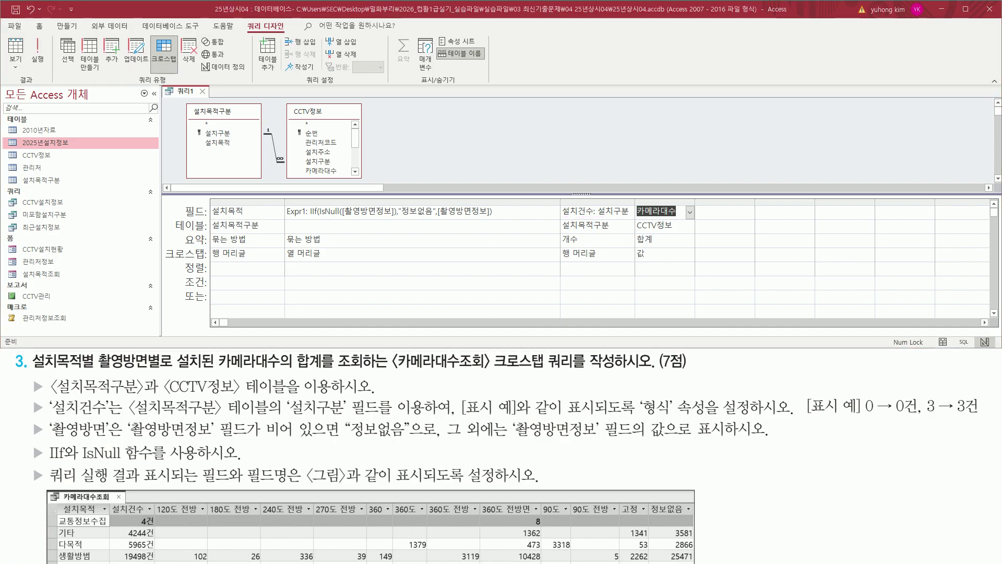
# - Run the crosstab query and fit the 설치건수 column's width to its contents
pyautogui.moveTo(29, 34); pyautogui.dragTo(47, 67)
pyautogui.press('Escape')
pyautogui.click(37, 50)
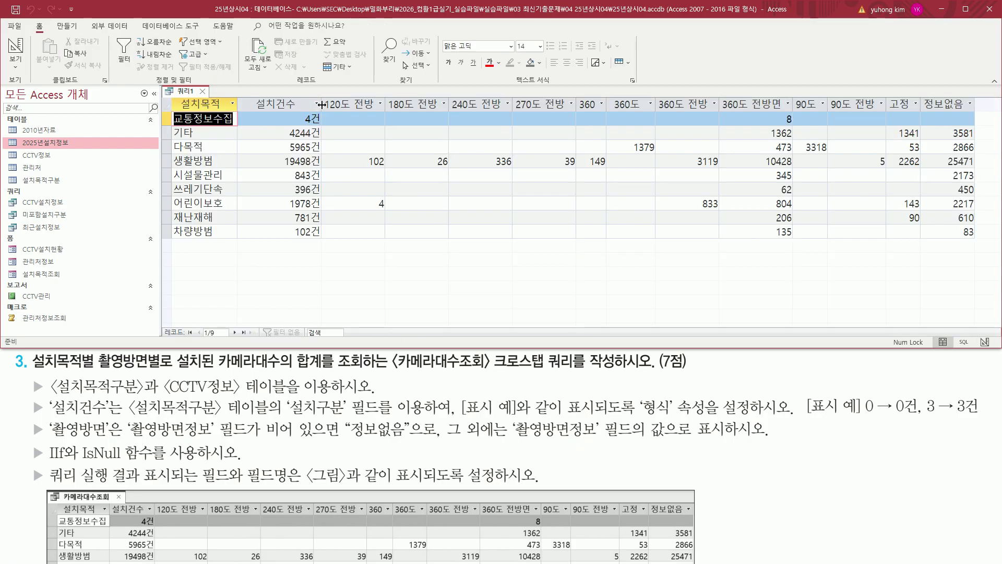
pyautogui.doubleClick(322, 105)
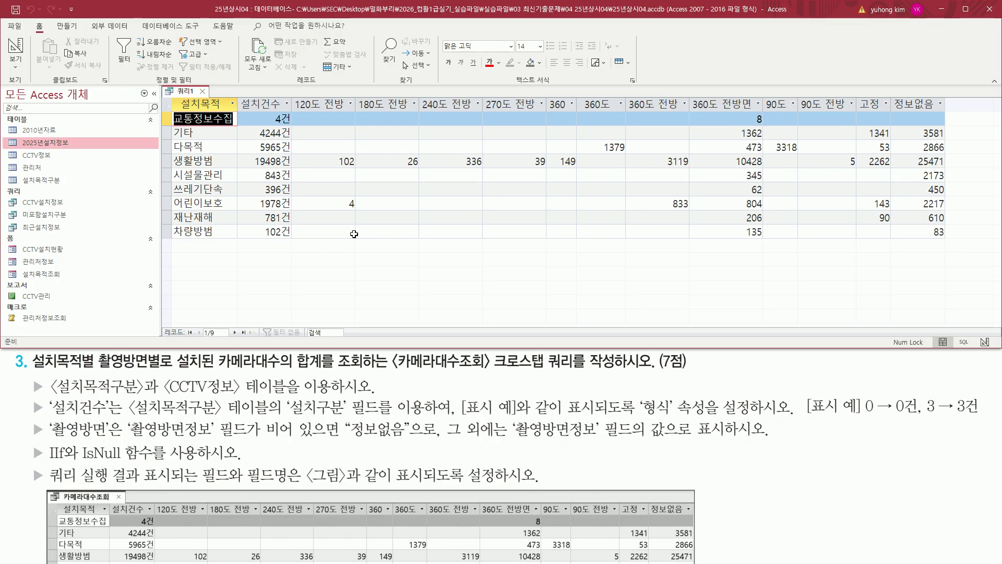
# - Close the crosstab query, saving it under the name 카메라대수조회
pyautogui.click(202, 91)
pyautogui.moveTo(541, 300); pyautogui.dragTo(600, 301)
pyautogui.moveTo(429, 309); pyautogui.dragTo(461, 321)
pyautogui.click(461, 319)
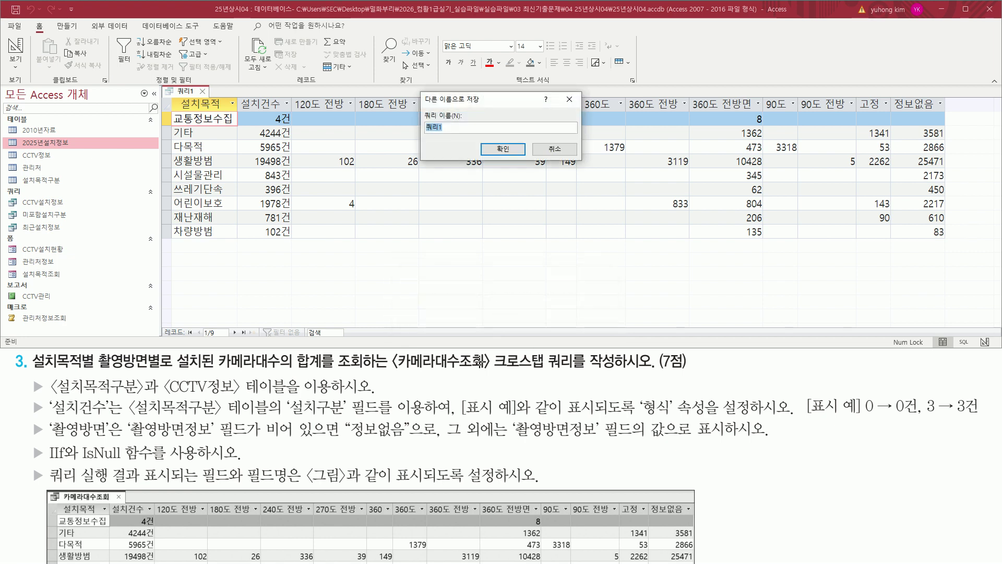
pyautogui.moveTo(423, 109)
pyautogui.mouseDown()
pyautogui.moveTo(460, 143)
pyautogui.moveTo(472, 133)
pyautogui.mouseUp()
pyautogui.click(473, 111)
pyautogui.moveTo(393, 369); pyautogui.dragTo(574, 369)
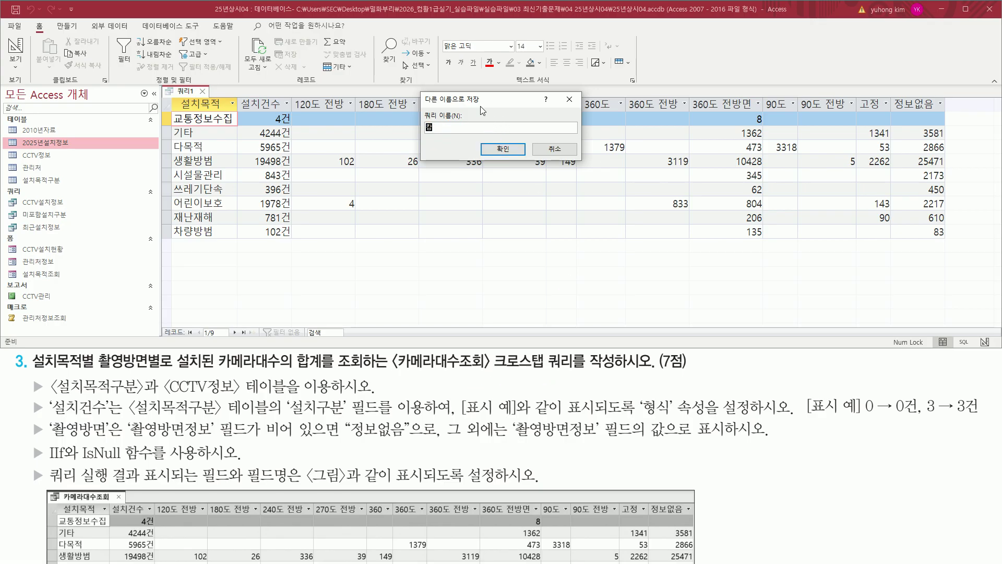
pyautogui.write('라대수조회')
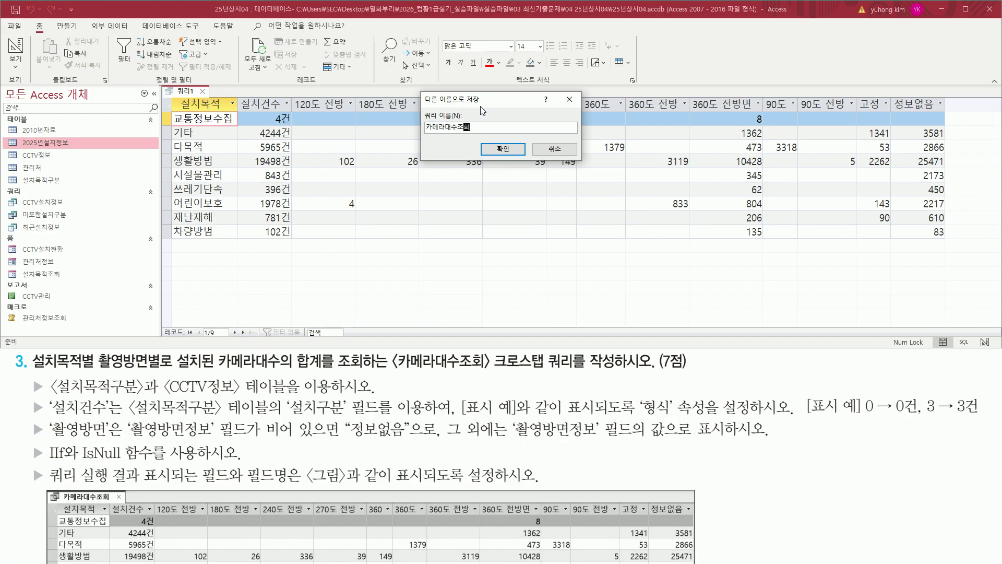
pyautogui.hotkey('ctrl', '2')
pyautogui.moveTo(423, 135); pyautogui.dragTo(475, 134)
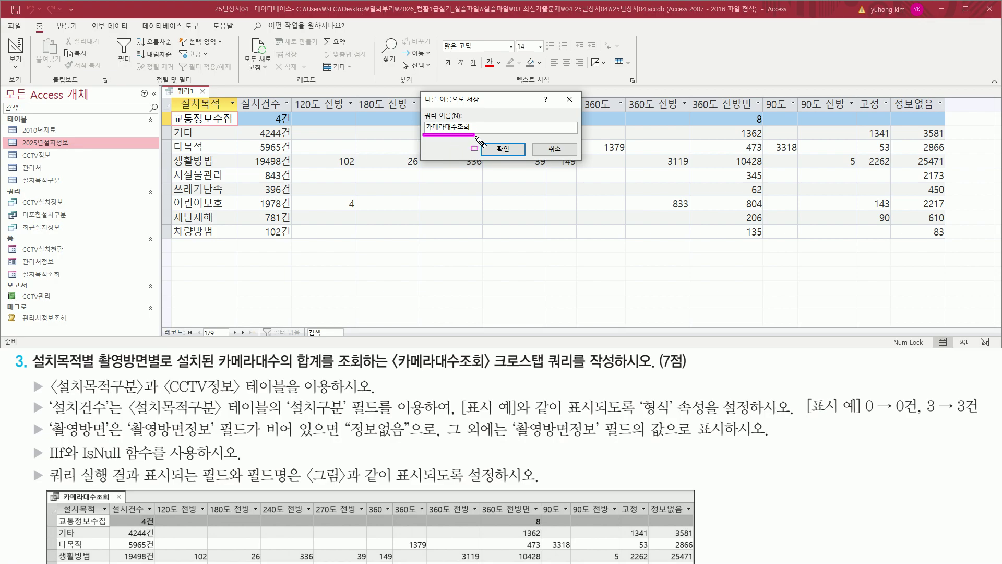
pyautogui.moveTo(495, 139); pyautogui.dragTo(520, 157)
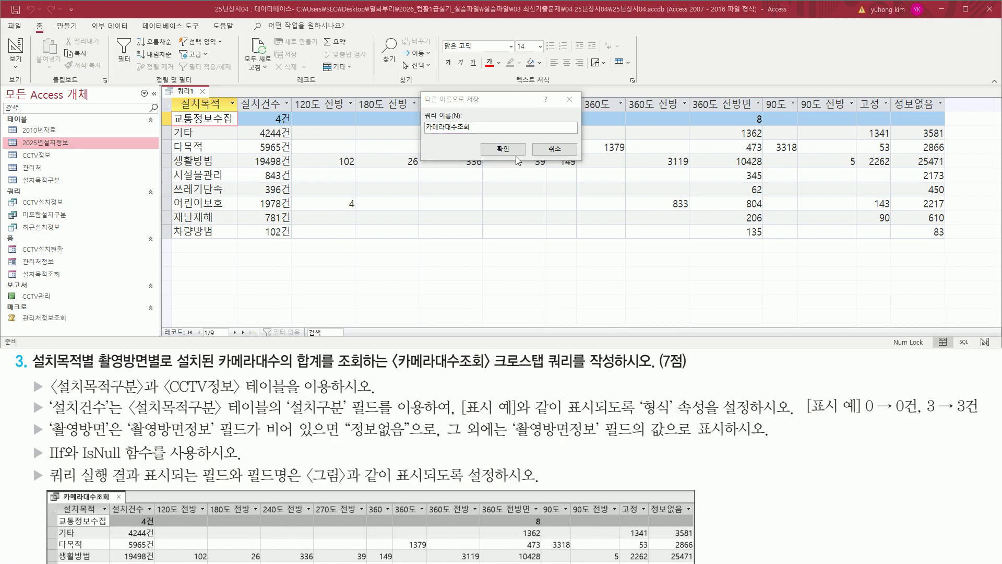
pyautogui.click(503, 149)
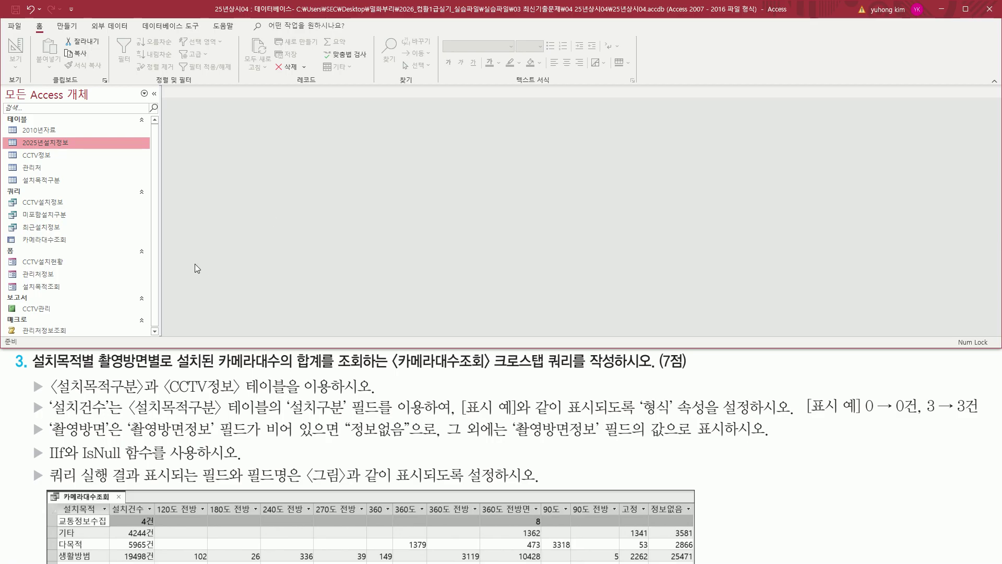
pyautogui.moveTo(12, 234); pyautogui.dragTo(101, 251)
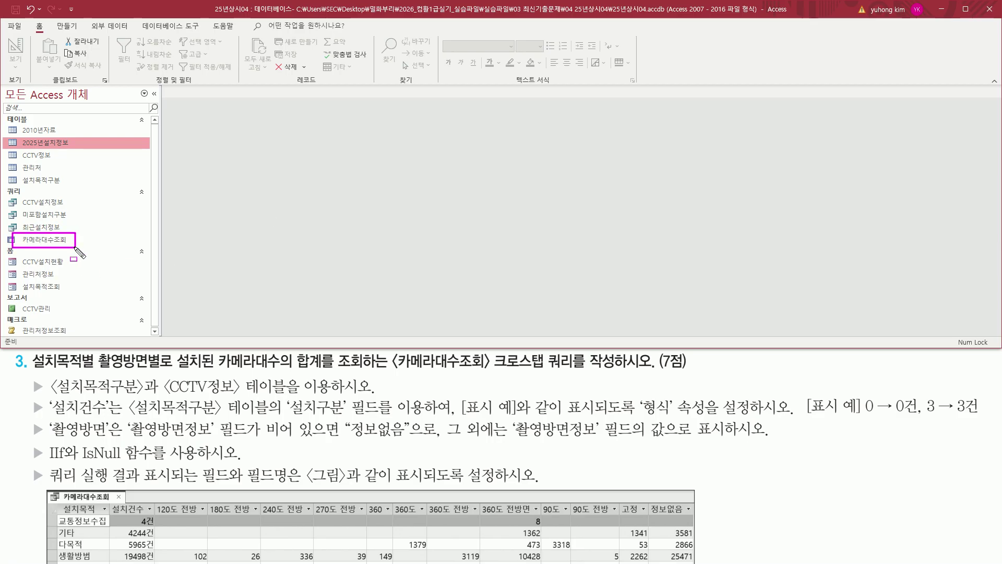
pyautogui.press('Escape')
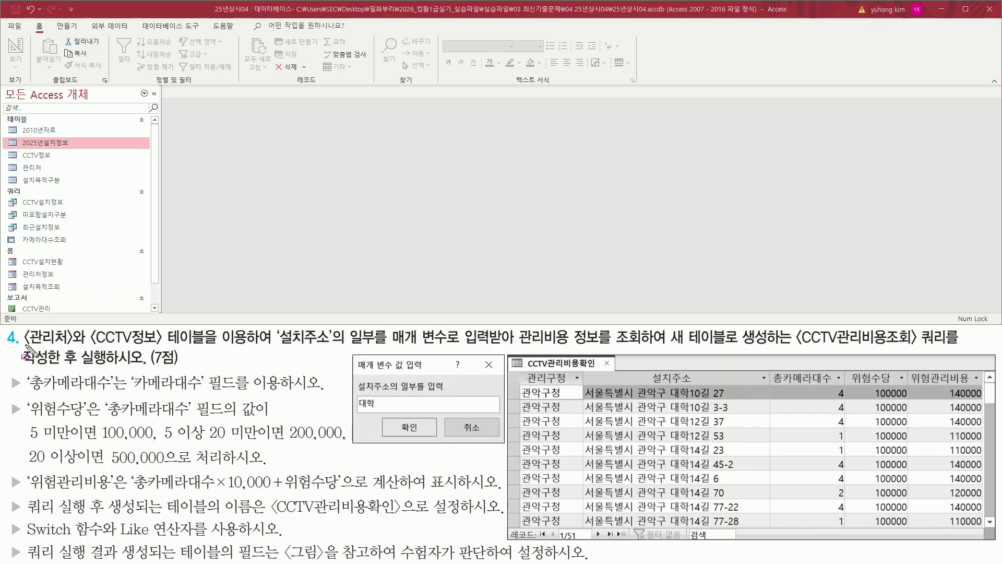
# - Read task 4's requirements for the CCTV관리비용조회 make-table query and its example result
pyautogui.moveTo(27, 346)
pyautogui.mouseDown()
pyautogui.moveTo(253, 344)
pyautogui.moveTo(251, 328)
pyautogui.moveTo(327, 346)
pyautogui.moveTo(513, 347)
pyautogui.mouseUp()
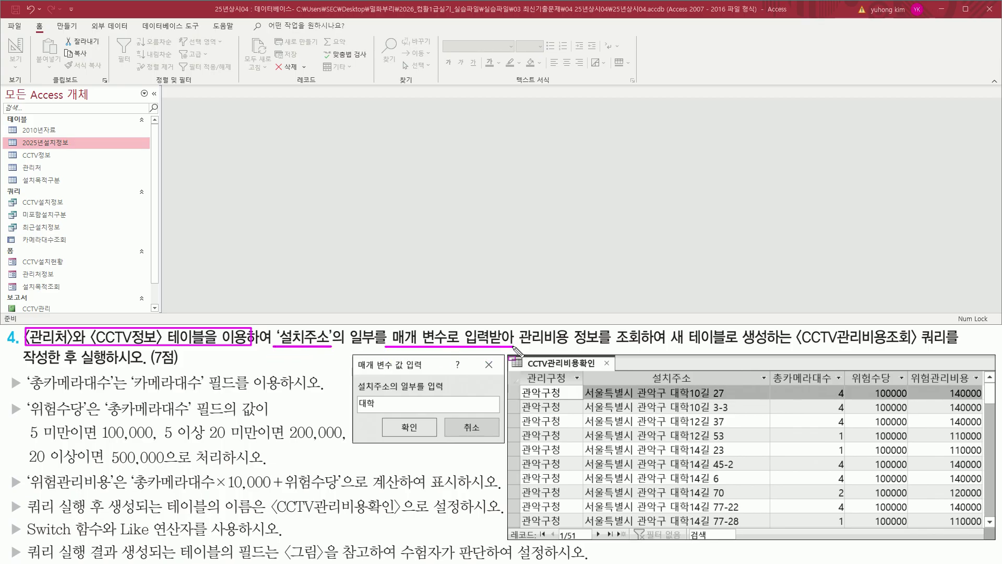
pyautogui.moveTo(513, 330); pyautogui.dragTo(648, 348)
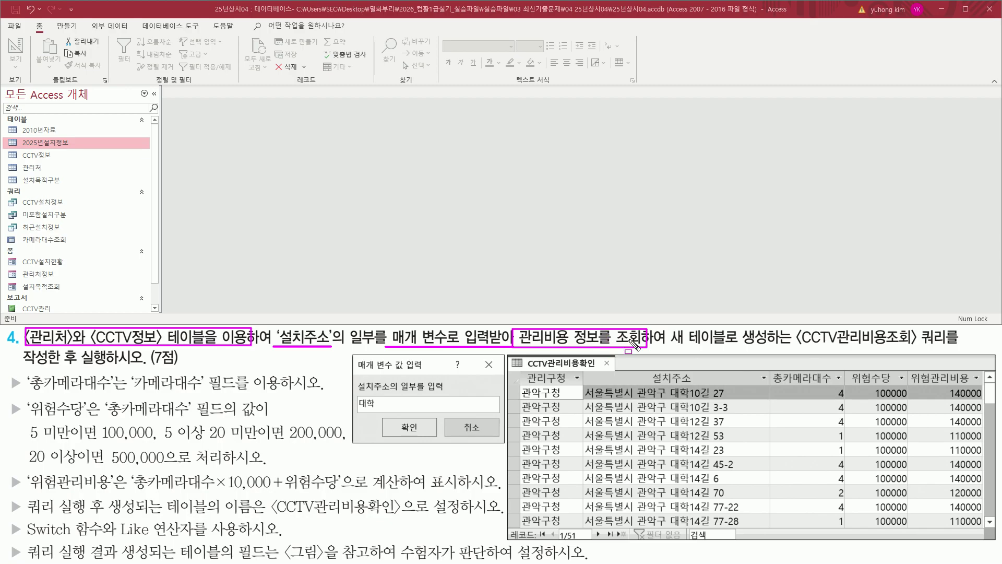
pyautogui.moveTo(667, 352); pyautogui.dragTo(954, 347)
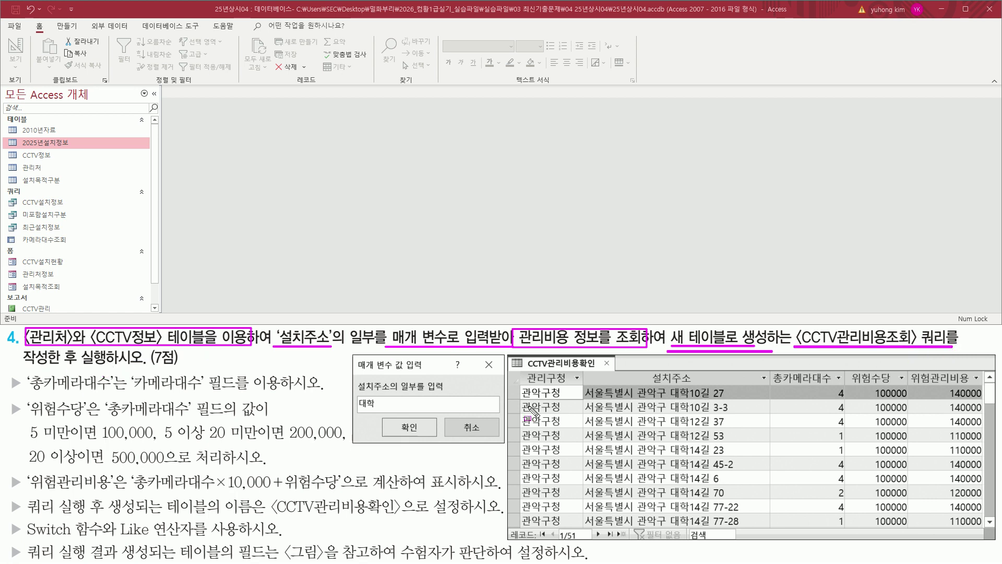
pyautogui.moveTo(521, 372)
pyautogui.mouseDown()
pyautogui.moveTo(699, 521)
pyautogui.moveTo(992, 542)
pyautogui.mouseUp()
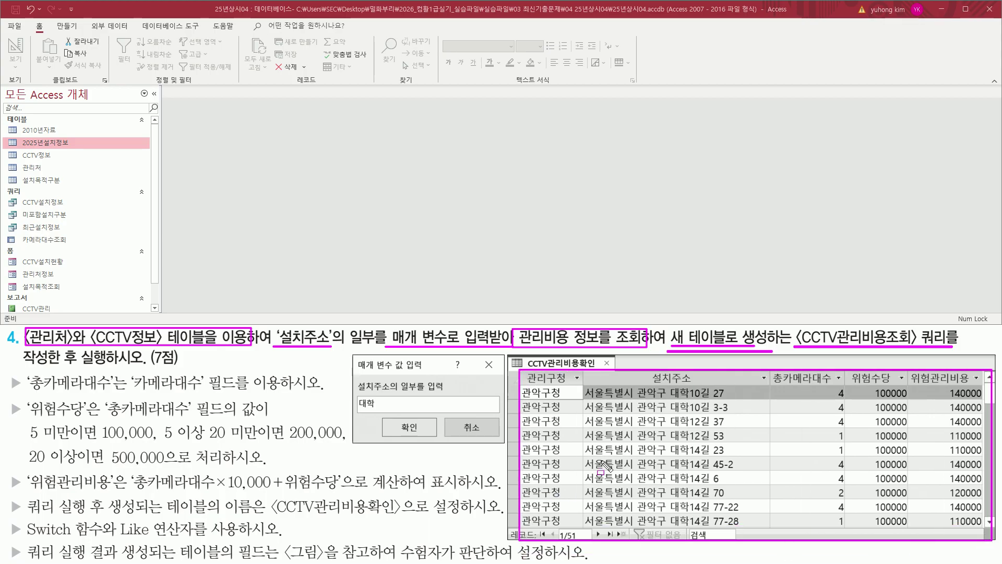
pyautogui.press('Escape')
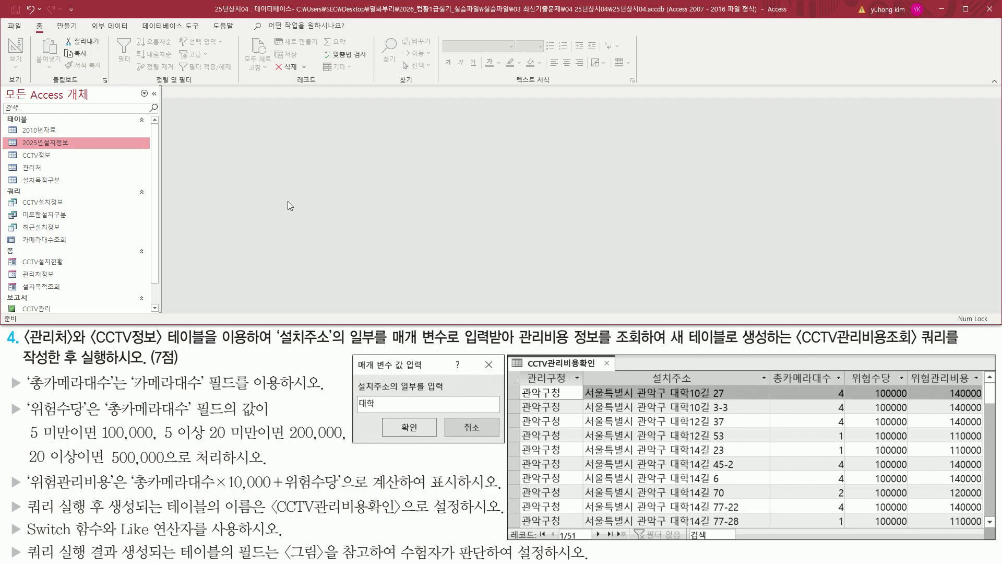
# - Create a new blank query in design view
pyautogui.click(67, 25)
pyautogui.hotkey('ctrl', '2')
pyautogui.moveTo(151, 83); pyautogui.dragTo(173, 83)
pyautogui.moveTo(163, 38); pyautogui.dragTo(186, 76)
pyautogui.press('Escape')
pyautogui.click(180, 61)
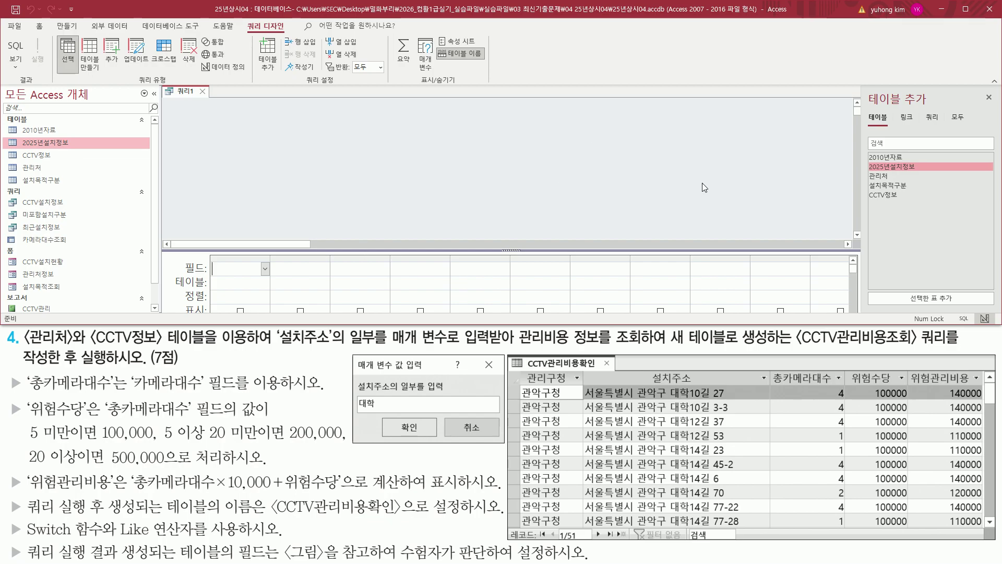
# - Add the 관리처 and CCTV정보 tables to the new query and enlarge its design grid
pyautogui.moveTo(22, 345); pyautogui.dragTo(251, 345)
pyautogui.press('Escape')
pyautogui.click(885, 176)
pyautogui.doubleClick(884, 176)
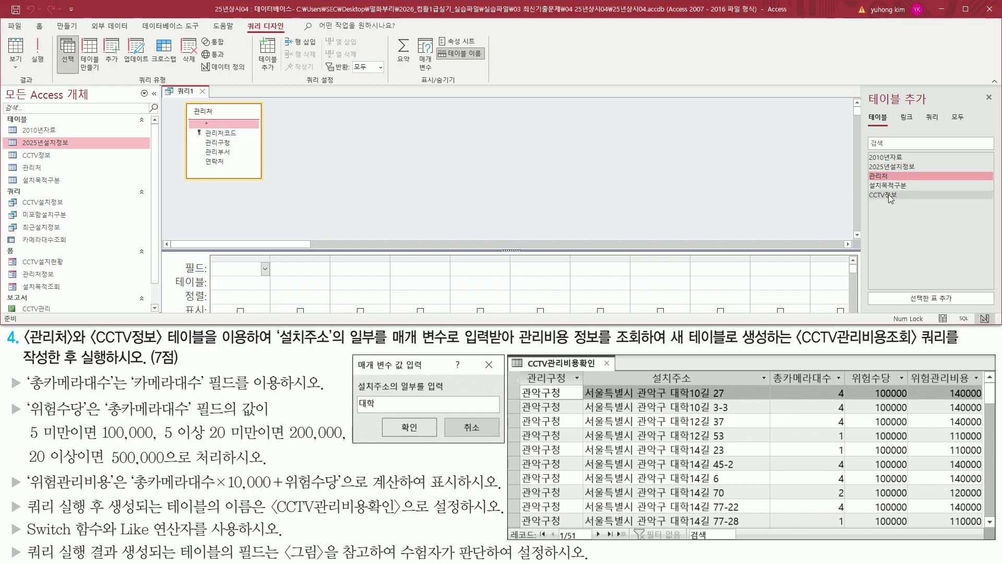
pyautogui.click(889, 195)
pyautogui.doubleClick(891, 195)
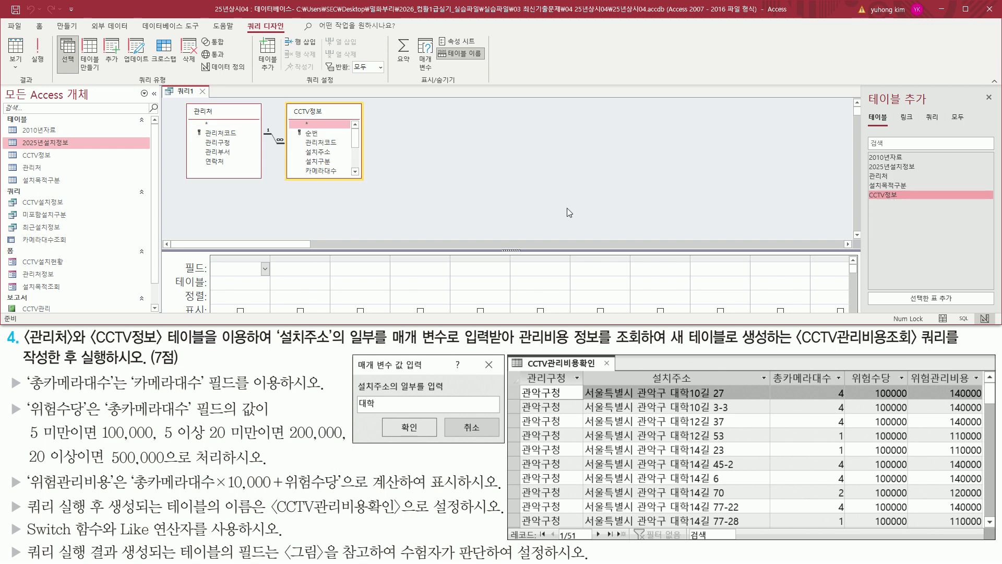
pyautogui.click(989, 98)
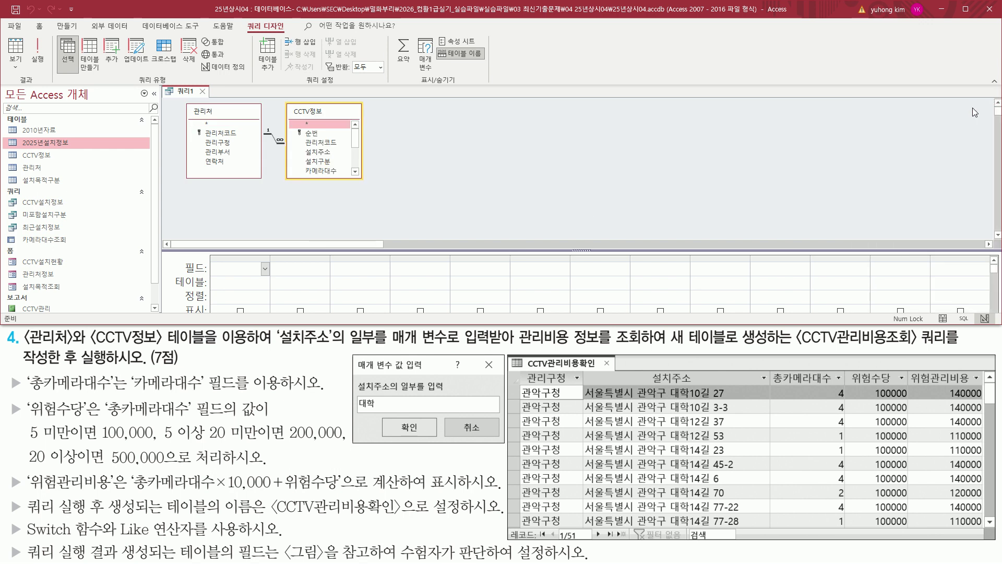
pyautogui.moveTo(386, 250); pyautogui.dragTo(402, 192)
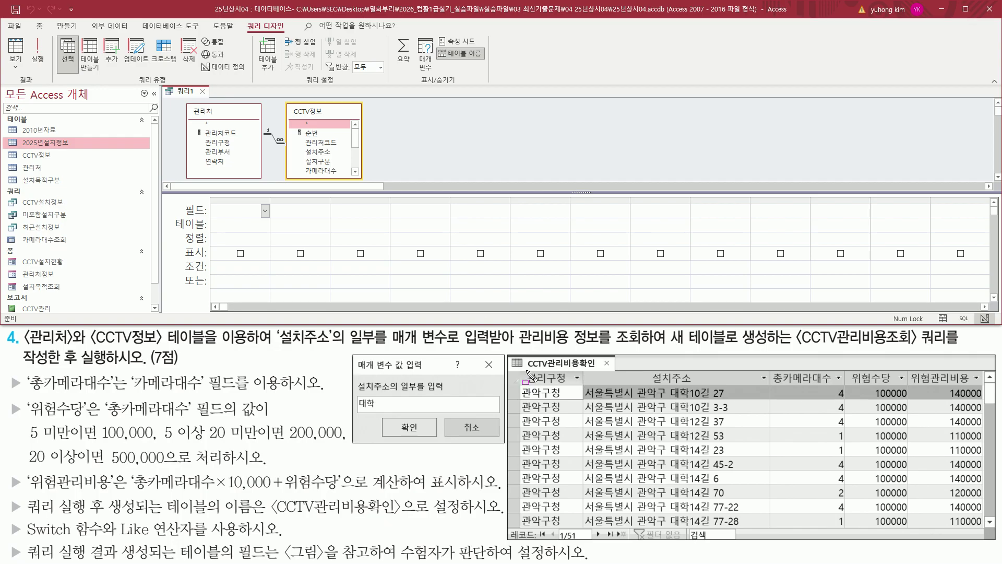
# - Add the 관리구청 field from 관리처 and the 설치주소 field from CCTV정보 to the query grid
pyautogui.moveTo(526, 370); pyautogui.dragTo(568, 384)
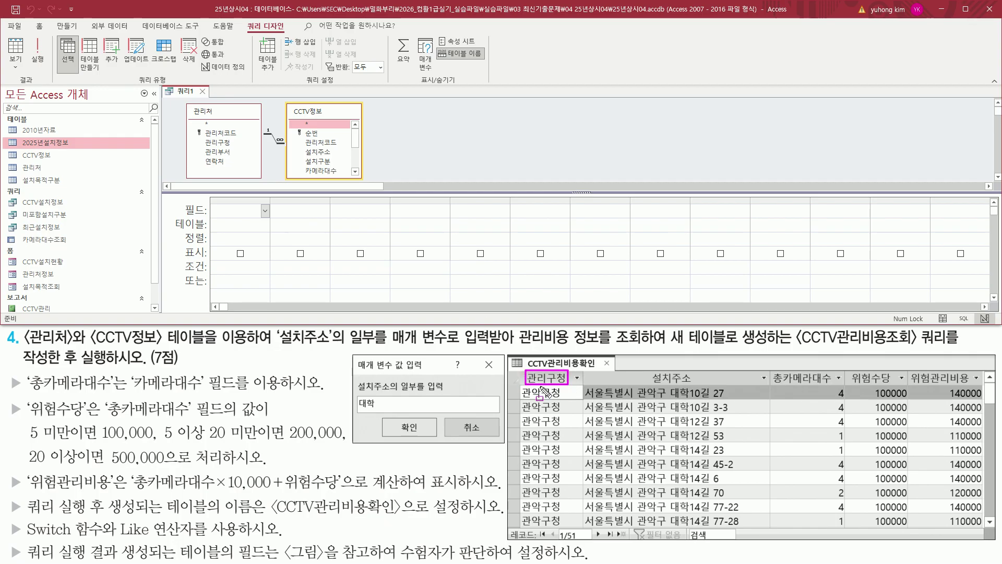
pyautogui.moveTo(203, 137); pyautogui.dragTo(243, 146)
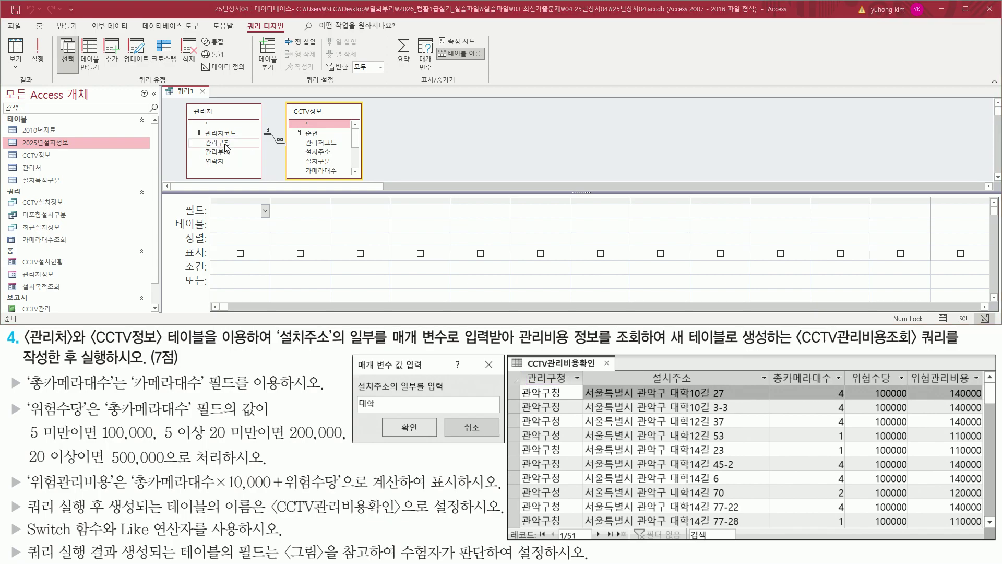
pyautogui.doubleClick(233, 142)
pyautogui.moveTo(647, 369); pyautogui.dragTo(698, 386)
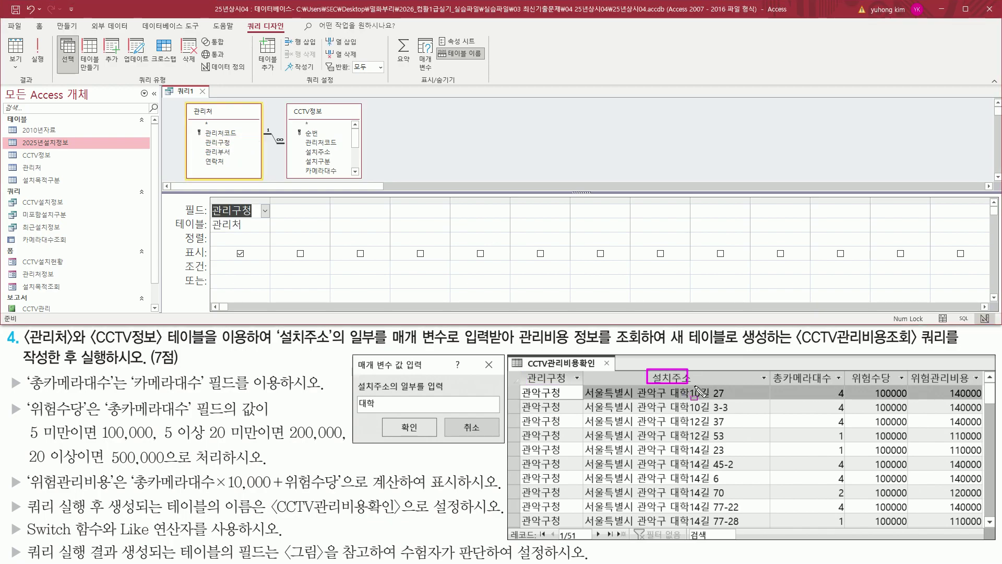
pyautogui.moveTo(303, 144); pyautogui.dragTo(339, 159)
pyautogui.doubleClick(318, 152)
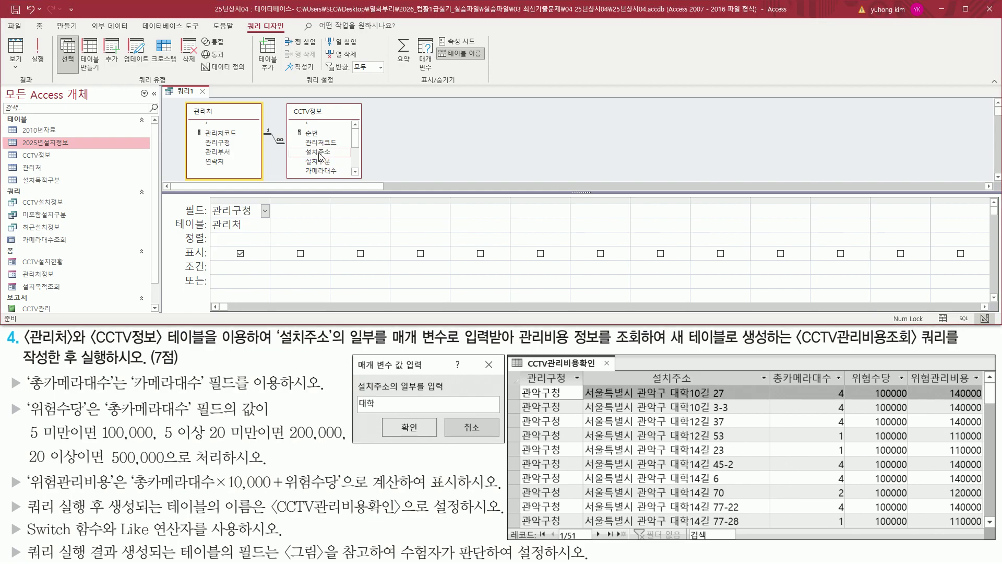
# - Add the 카메라대수 field from the CCTV정보 table to the query grid as the source for 총카메라대수
pyautogui.moveTo(768, 369)
pyautogui.mouseDown()
pyautogui.moveTo(800, 386)
pyautogui.moveTo(842, 388)
pyautogui.mouseUp()
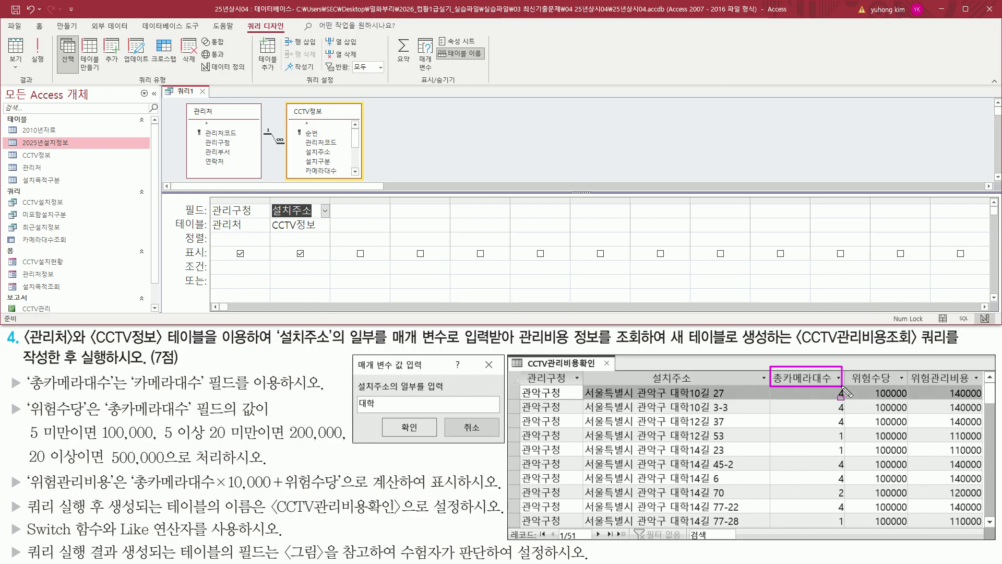
pyautogui.scroll(-1, 358, 148)
pyautogui.scroll(2, 358, 148)
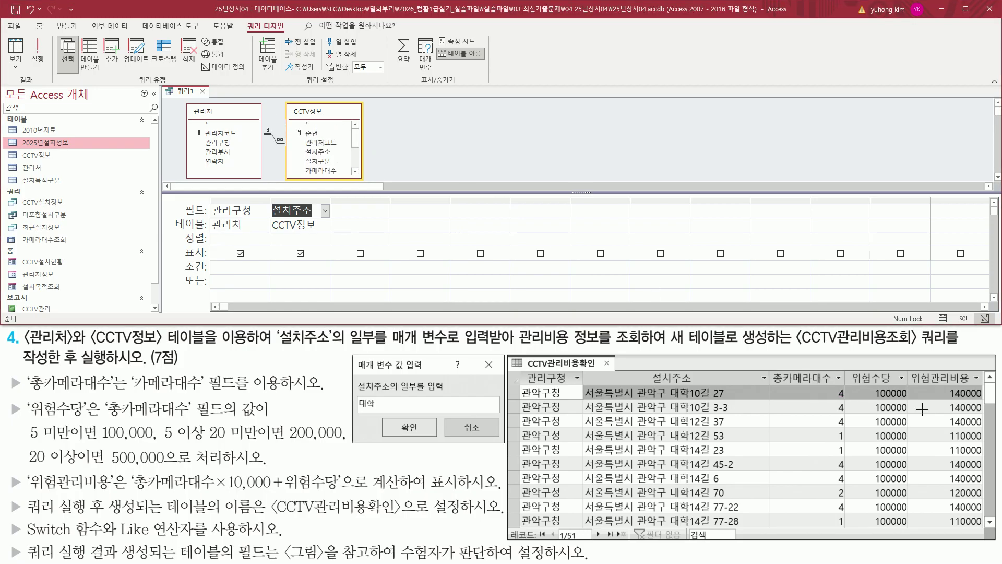
pyautogui.moveTo(848, 368)
pyautogui.mouseDown()
pyautogui.moveTo(869, 385)
pyautogui.moveTo(976, 381)
pyautogui.mouseUp()
pyautogui.press('Escape')
pyautogui.scroll(-2, 358, 148)
pyautogui.moveTo(356, 151)
pyautogui.mouseDown()
pyautogui.moveTo(357, 164)
pyautogui.moveTo(357, 138)
pyautogui.moveTo(358, 149)
pyautogui.mouseUp()
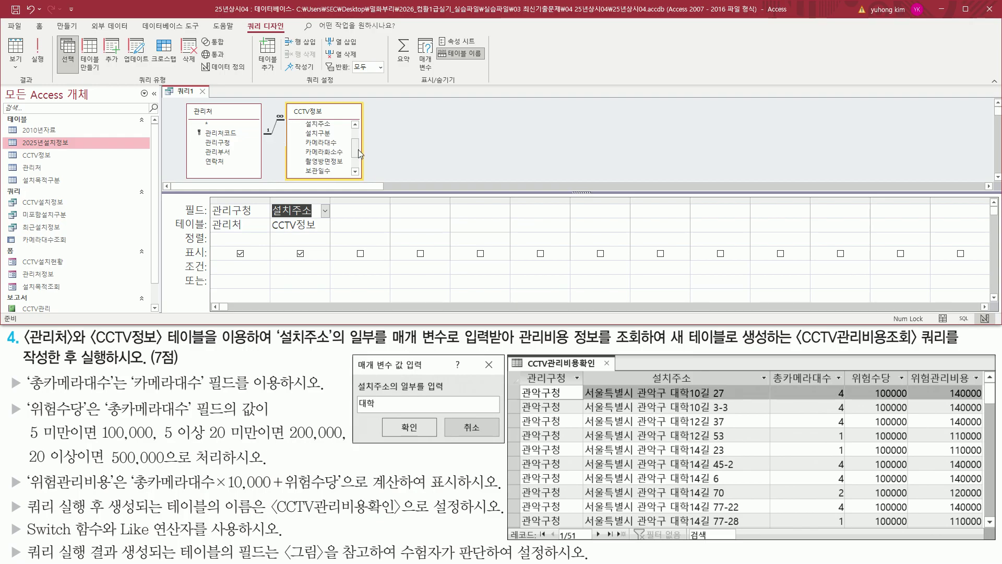
pyautogui.moveTo(6, 374)
pyautogui.mouseDown()
pyautogui.moveTo(23, 391)
pyautogui.moveTo(105, 391)
pyautogui.mouseUp()
pyautogui.moveTo(771, 365); pyautogui.dragTo(837, 383)
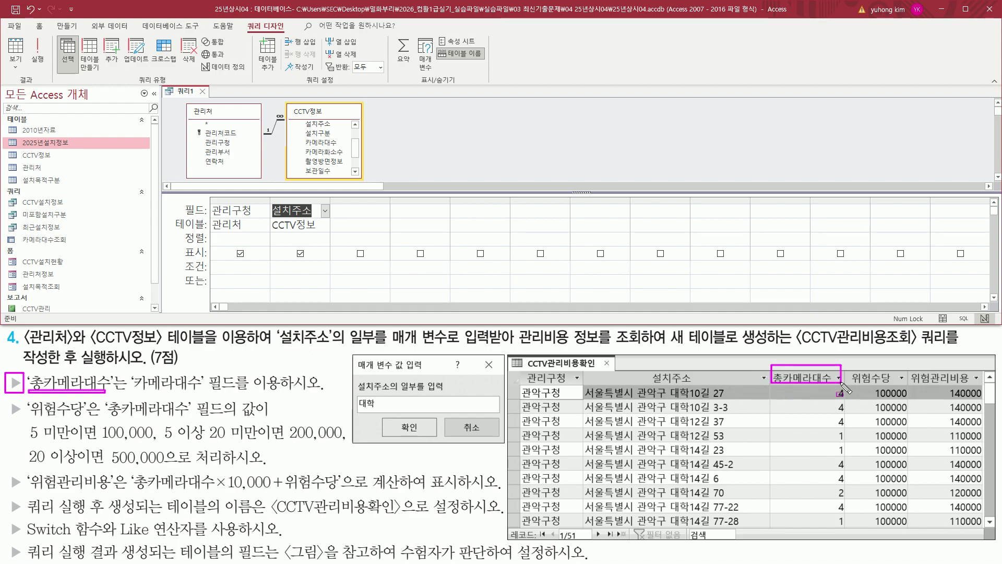
pyautogui.moveTo(130, 388); pyautogui.dragTo(294, 375)
pyautogui.press('Escape')
pyautogui.click(321, 143)
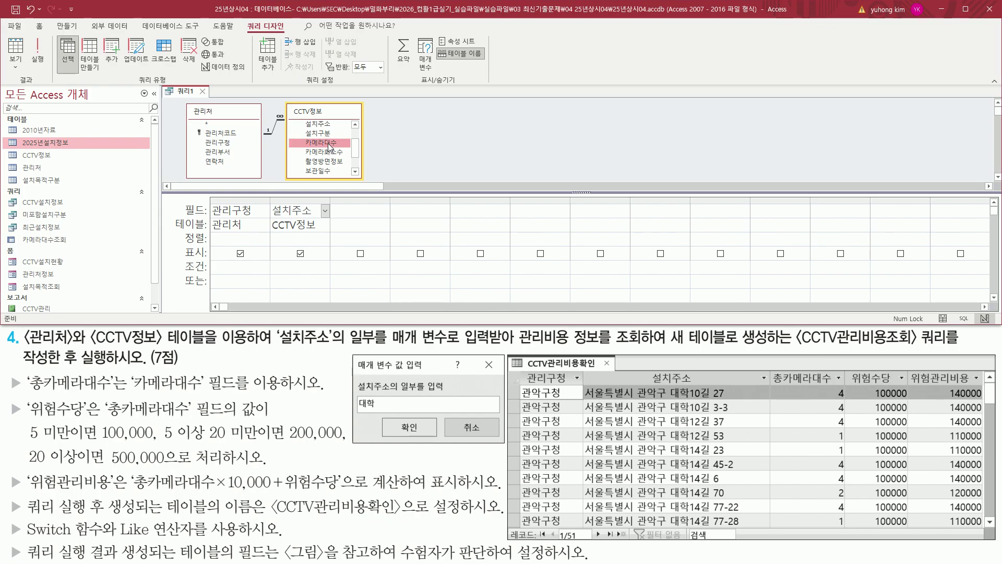
pyautogui.doubleClick(328, 146)
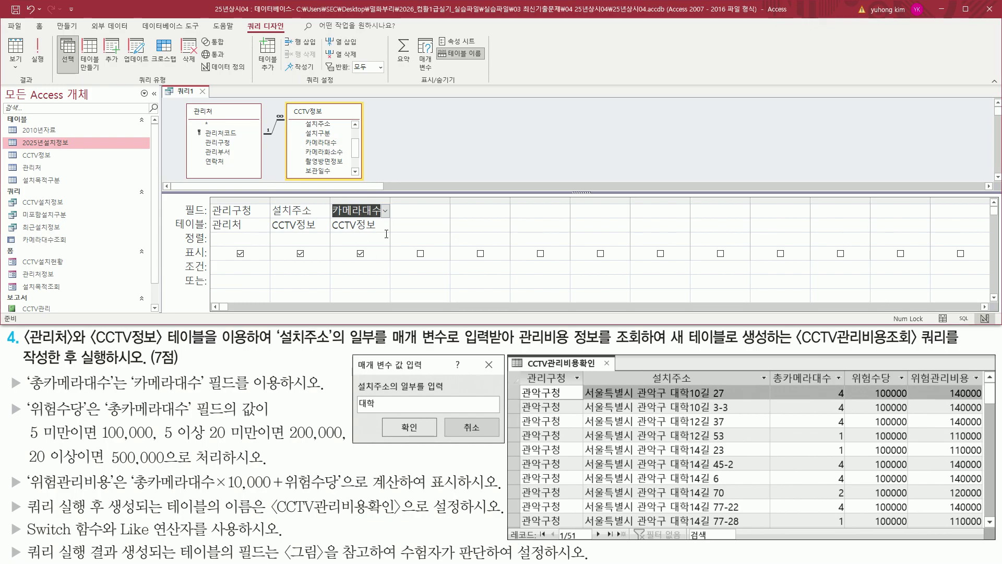
# - Turn on the totals row (요약) in the query grid to group the records by 관리구청 and 설치주소
pyautogui.hotkey('ctrl', '2')
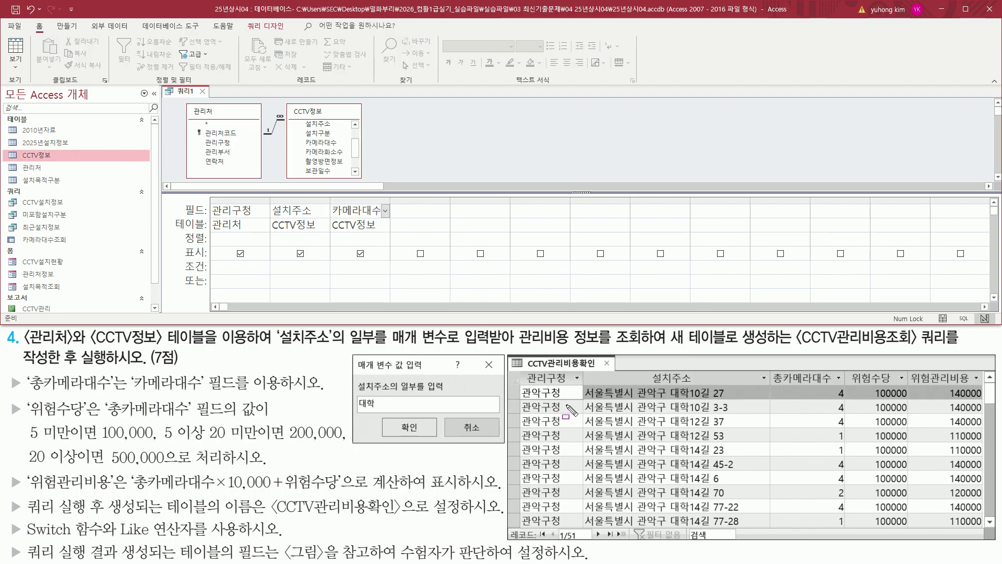
pyautogui.moveTo(526, 384); pyautogui.dragTo(569, 385)
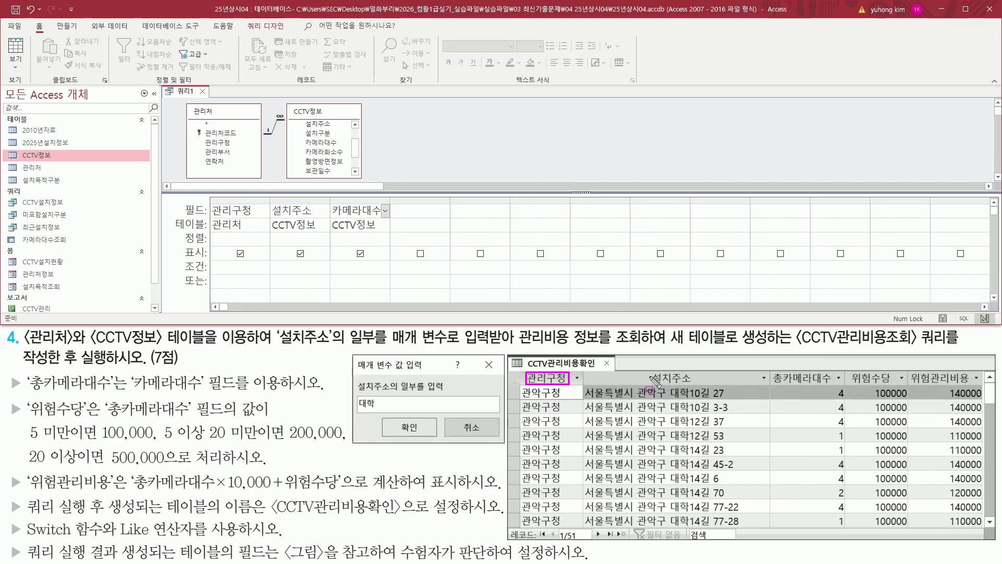
pyautogui.moveTo(638, 371); pyautogui.dragTo(717, 384)
pyautogui.moveTo(589, 403)
pyautogui.mouseDown()
pyautogui.moveTo(731, 412)
pyautogui.moveTo(737, 393)
pyautogui.mouseUp()
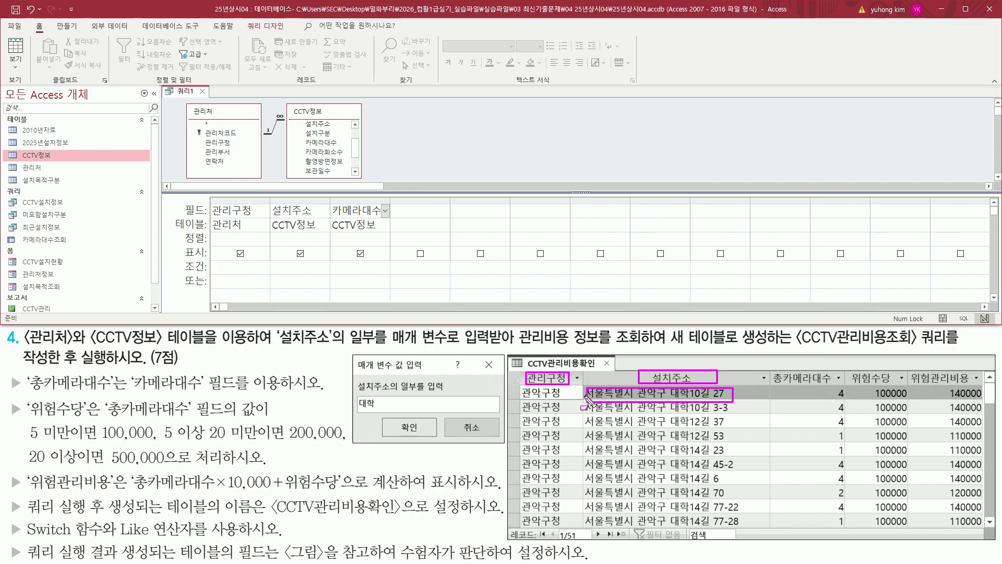
pyautogui.press('Escape')
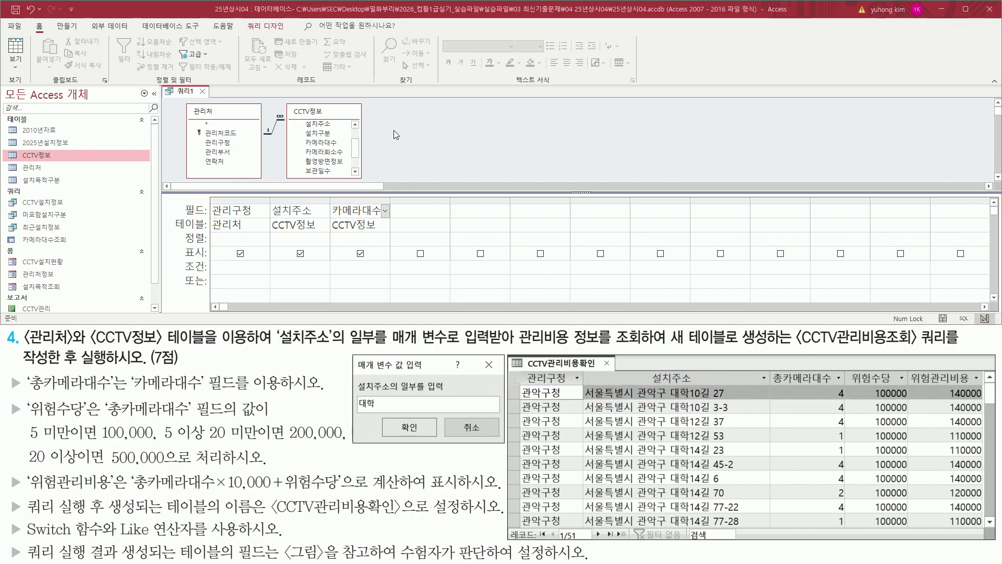
pyautogui.click(255, 27)
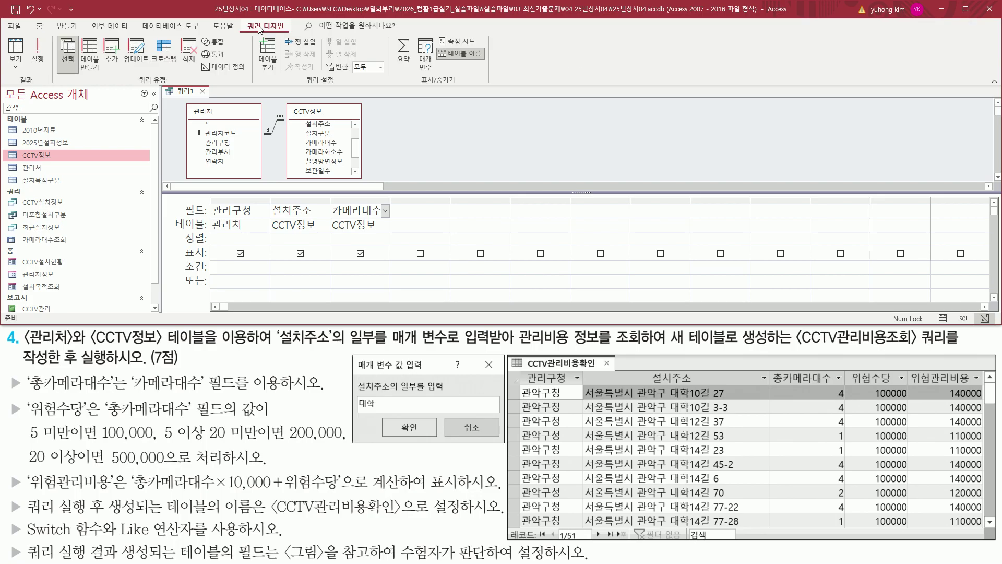
pyautogui.moveTo(241, 19); pyautogui.dragTo(289, 34)
pyautogui.moveTo(389, 32); pyautogui.dragTo(415, 70)
pyautogui.press('Escape')
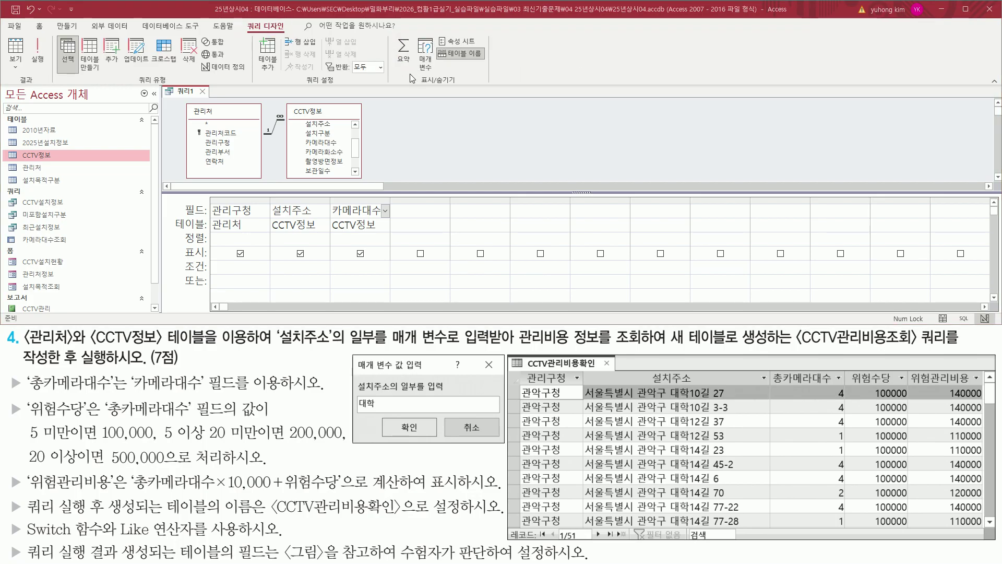
pyautogui.click(399, 47)
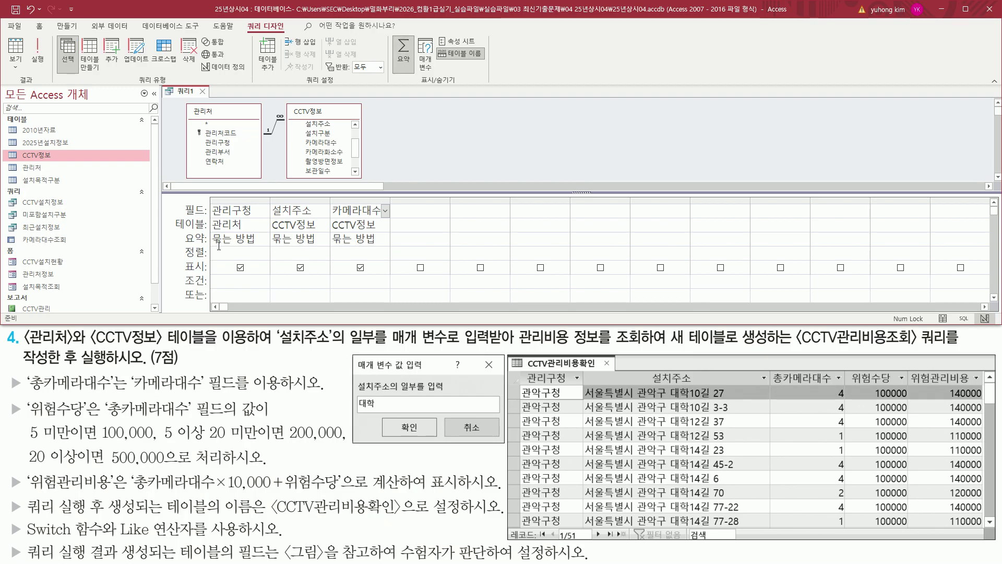
pyautogui.moveTo(209, 255); pyautogui.dragTo(348, 251)
pyautogui.press('Escape')
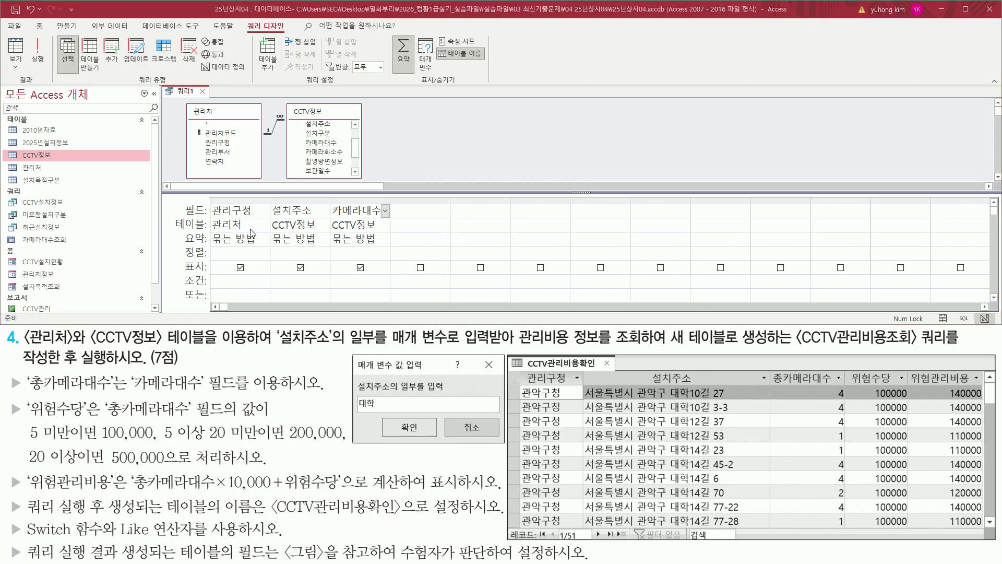
# - Set the summary of the 카메라대수 field to 합계
pyautogui.moveTo(212, 202)
pyautogui.mouseDown()
pyautogui.moveTo(332, 230)
pyautogui.moveTo(338, 255)
pyautogui.mouseUp()
pyautogui.press('Escape')
pyautogui.moveTo(214, 232); pyautogui.dragTo(322, 244)
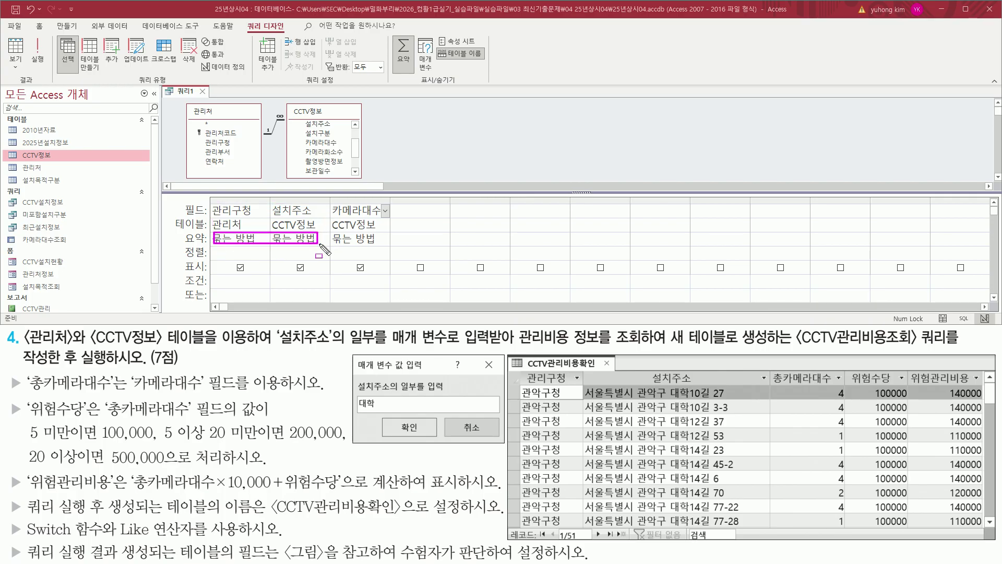
pyautogui.press('Escape')
pyautogui.click(365, 239)
pyautogui.click(385, 239)
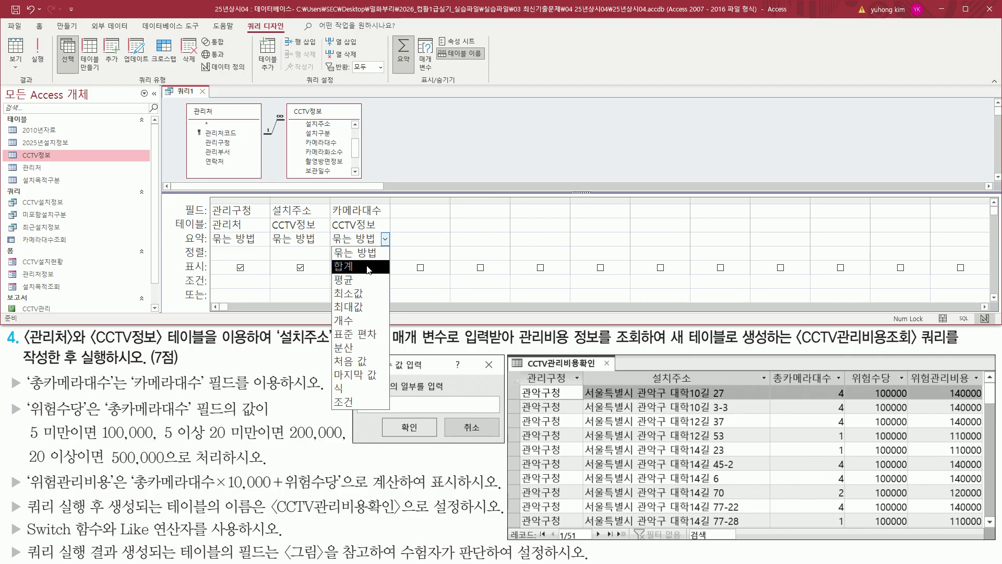
pyautogui.click(368, 267)
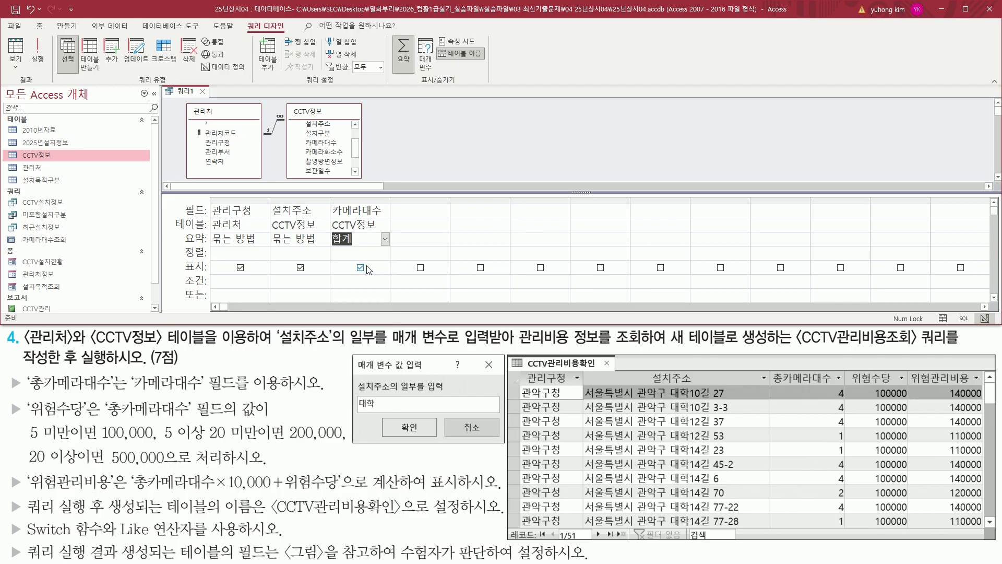
pyautogui.moveTo(327, 201); pyautogui.dragTo(389, 252)
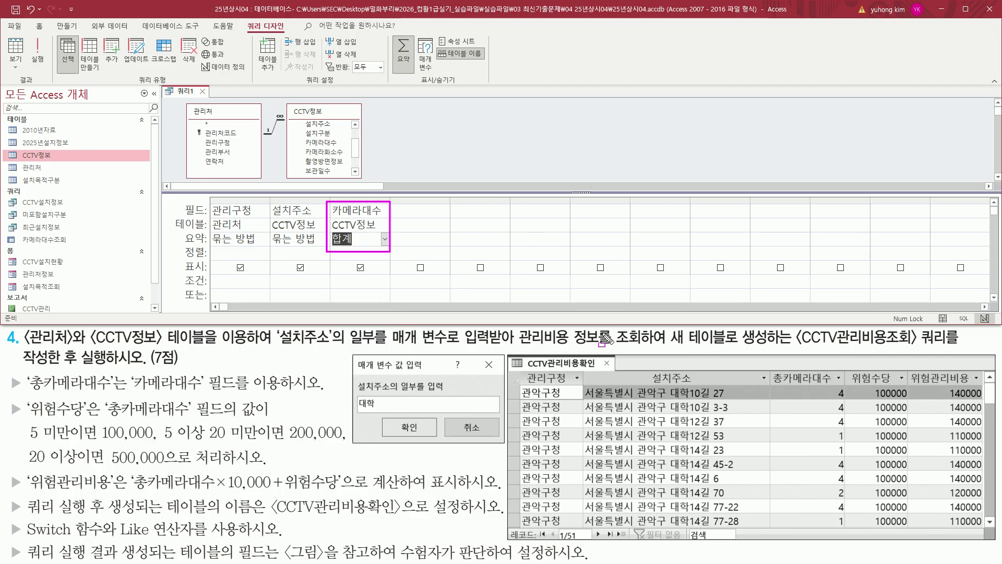
# - Give the summed 카메라대수 field the alias 총카메라대수
pyautogui.moveTo(770, 371); pyautogui.dragTo(842, 387)
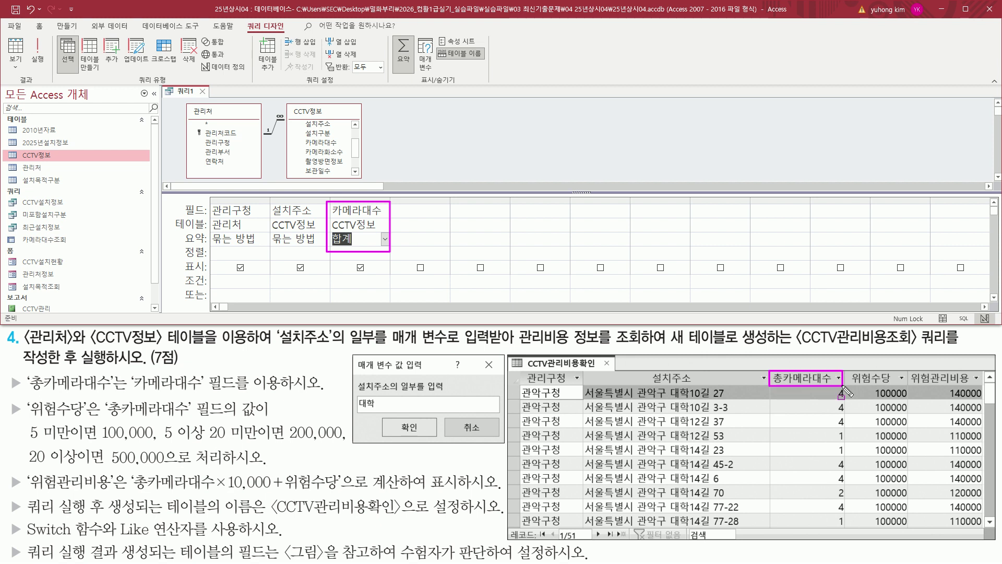
pyautogui.click(363, 210)
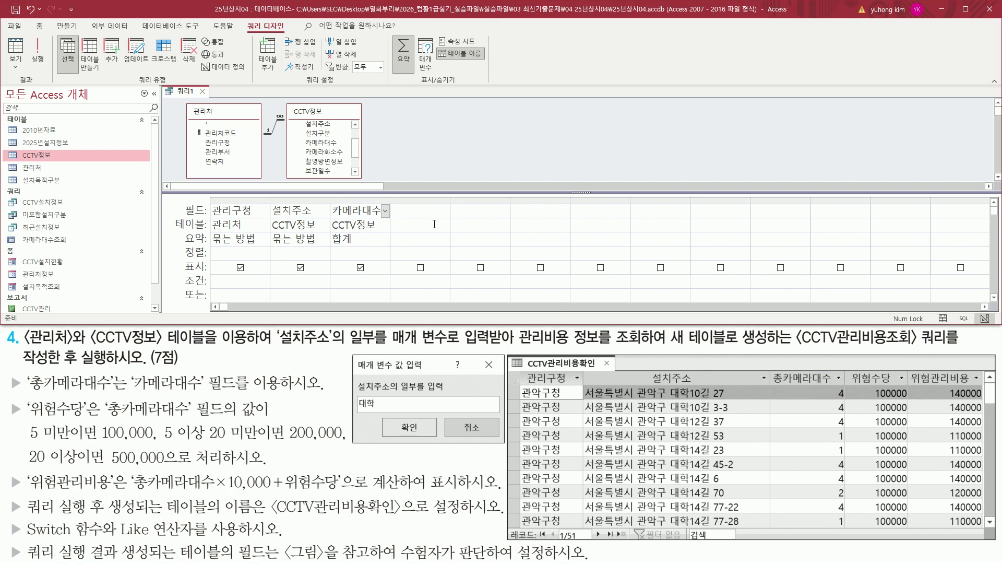
pyautogui.write('총카')
pyautogui.write('메라대수:')
pyautogui.doubleClick(390, 200)
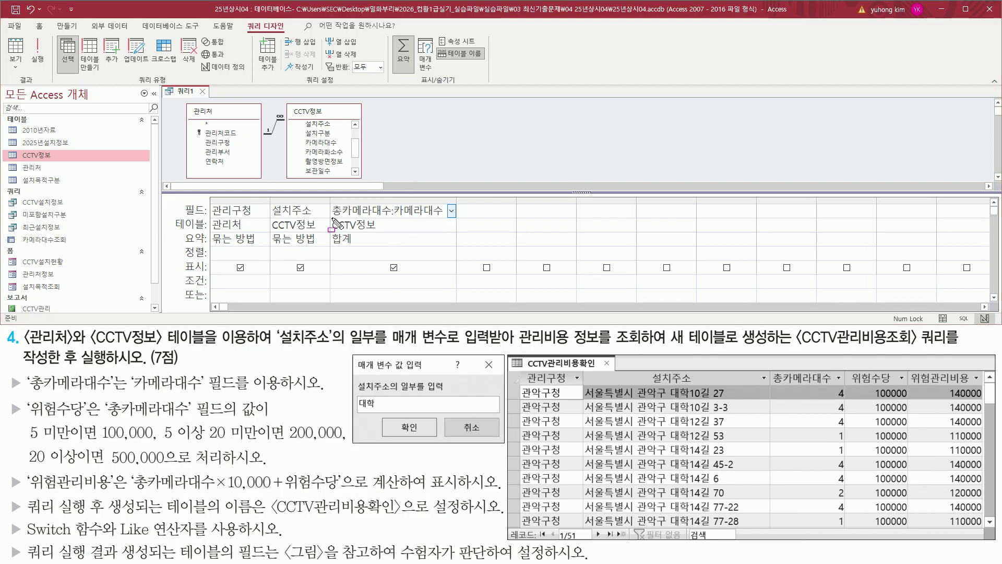
pyautogui.click(398, 223)
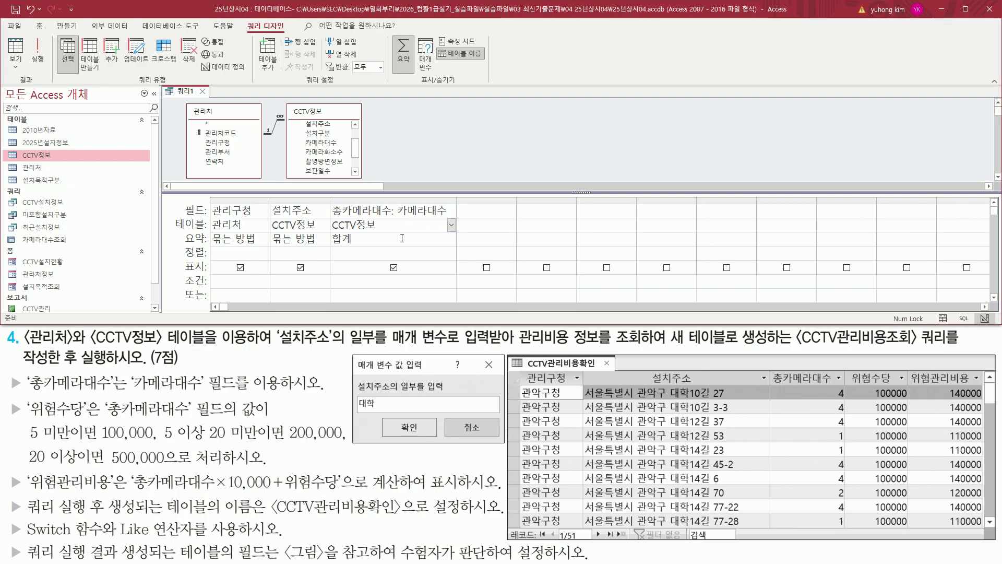
# - Review the 위험수당 conditions and note the Switch syntax in a memo: switch( 조건1, 인수1, 조건2, 인수2, 조건3, 인수3....)
pyautogui.moveTo(846, 371); pyautogui.dragTo(899, 384)
pyautogui.moveTo(24, 399)
pyautogui.mouseDown()
pyautogui.moveTo(98, 416)
pyautogui.moveTo(269, 416)
pyautogui.mouseUp()
pyautogui.moveTo(27, 442); pyautogui.dragTo(344, 441)
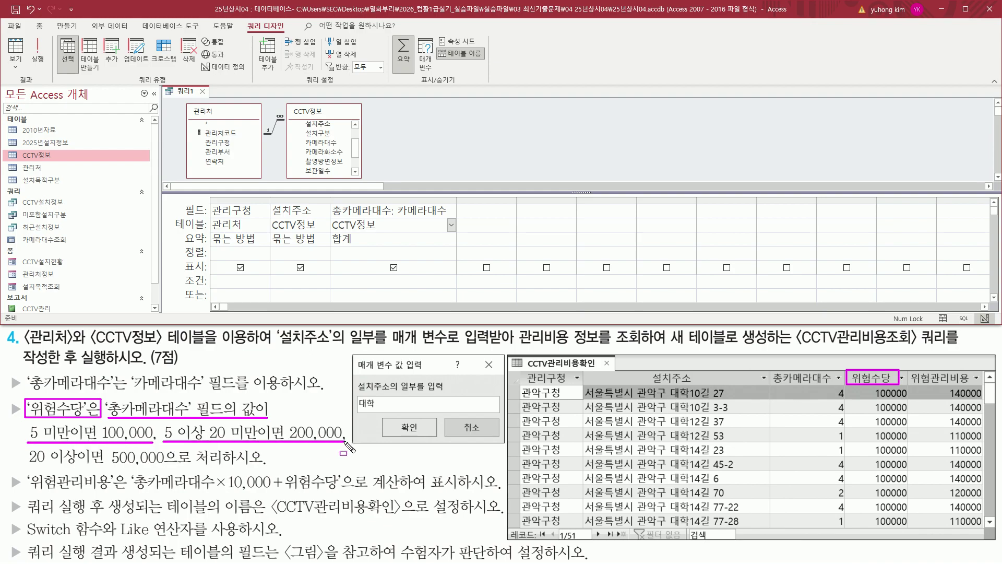
pyautogui.moveTo(27, 474); pyautogui.dragTo(189, 473)
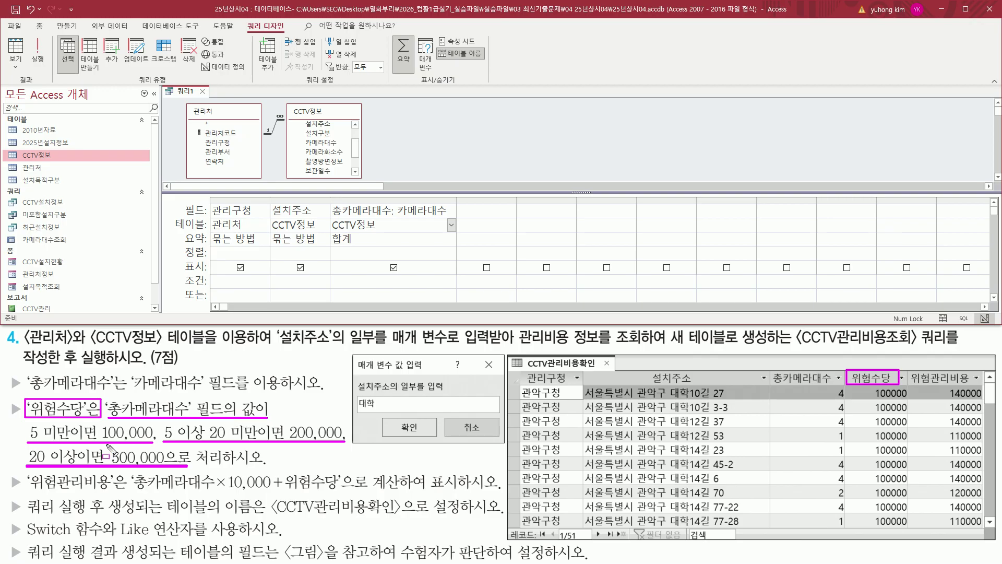
pyautogui.moveTo(23, 536); pyautogui.dragTo(99, 537)
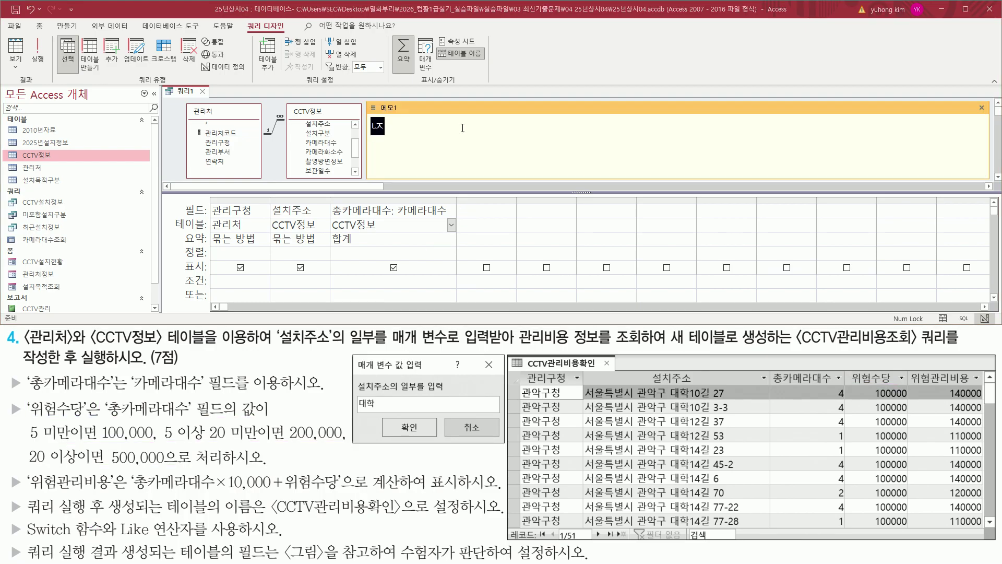
pyautogui.write('tch(')
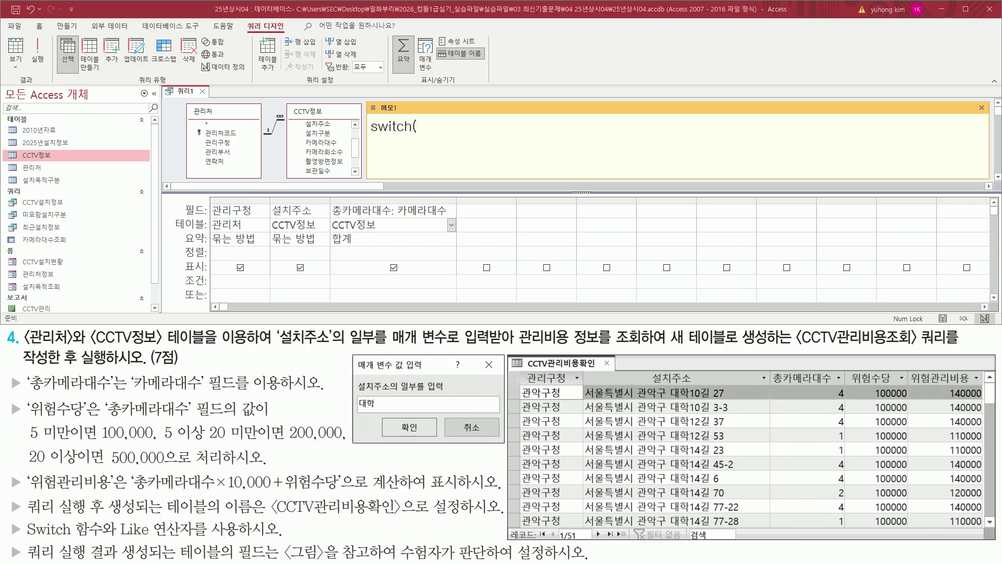
pyautogui.write(' 조건1, 인수1, 조건2, 인수')
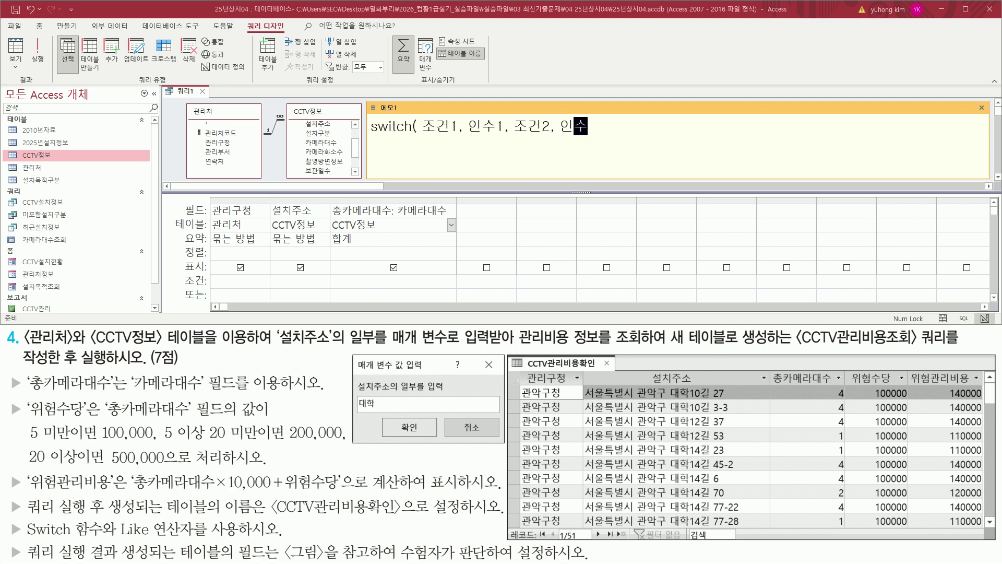
pyautogui.write('2, 조거')
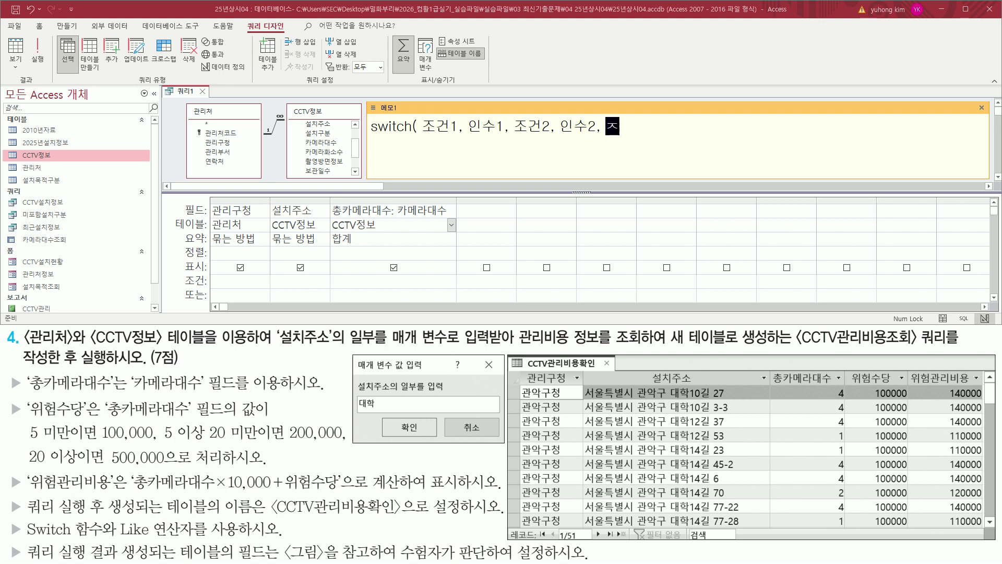
pyautogui.write('3, 인수3....')
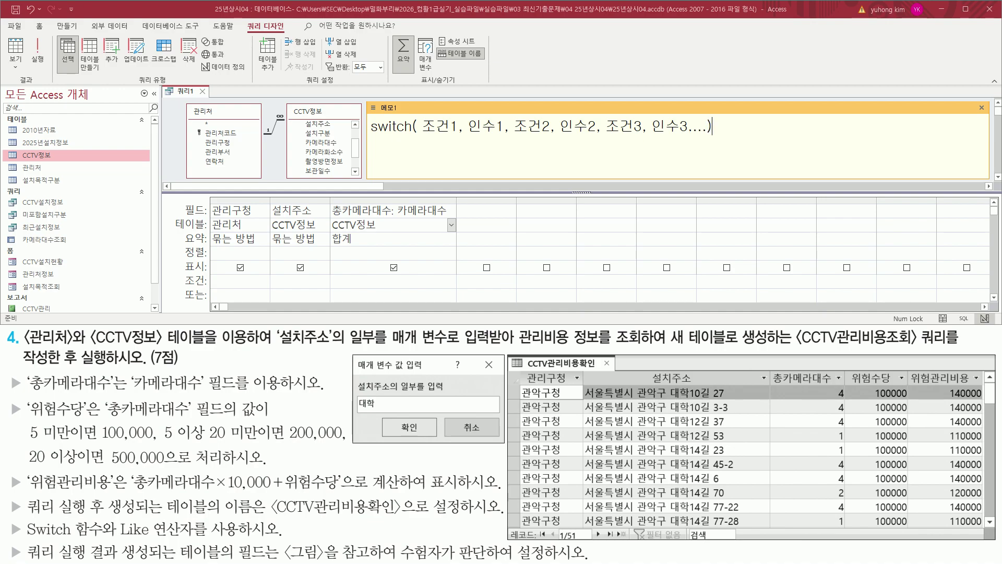
pyautogui.moveTo(422, 116)
pyautogui.mouseDown()
pyautogui.moveTo(458, 136)
pyautogui.moveTo(638, 125)
pyautogui.moveTo(684, 134)
pyautogui.mouseUp()
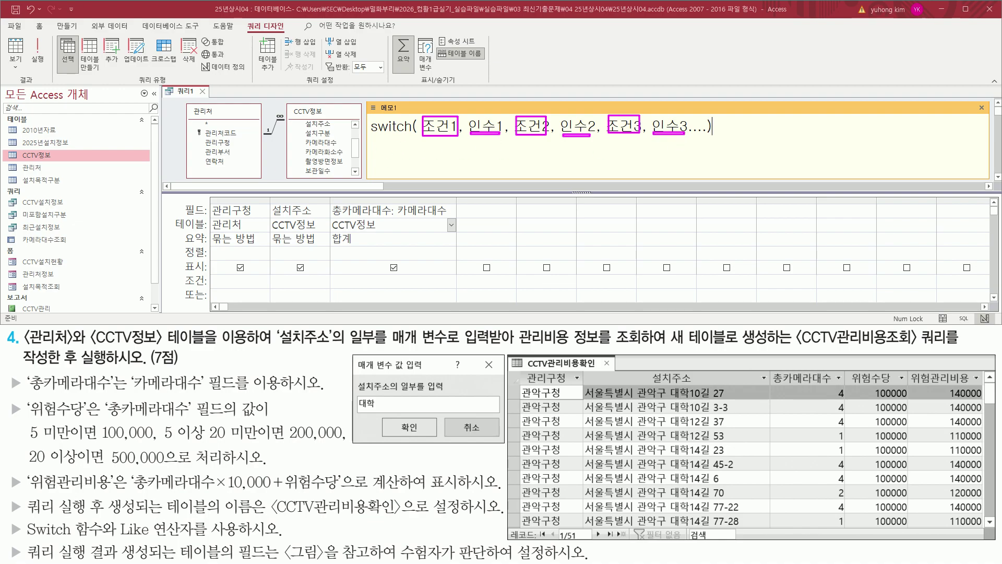
pyautogui.press('Escape')
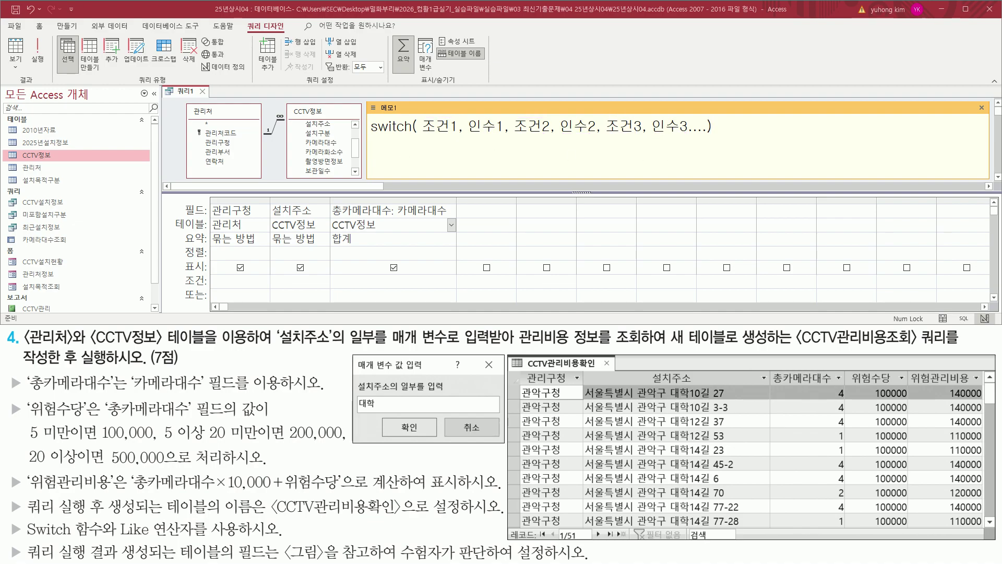
# - Start the calculated-field expression in the memo below the syntax note with 위험수당: switch(
pyautogui.write('ㅇ')
pyautogui.write('험ㅅ')
pyautogui.write('당: switch(')
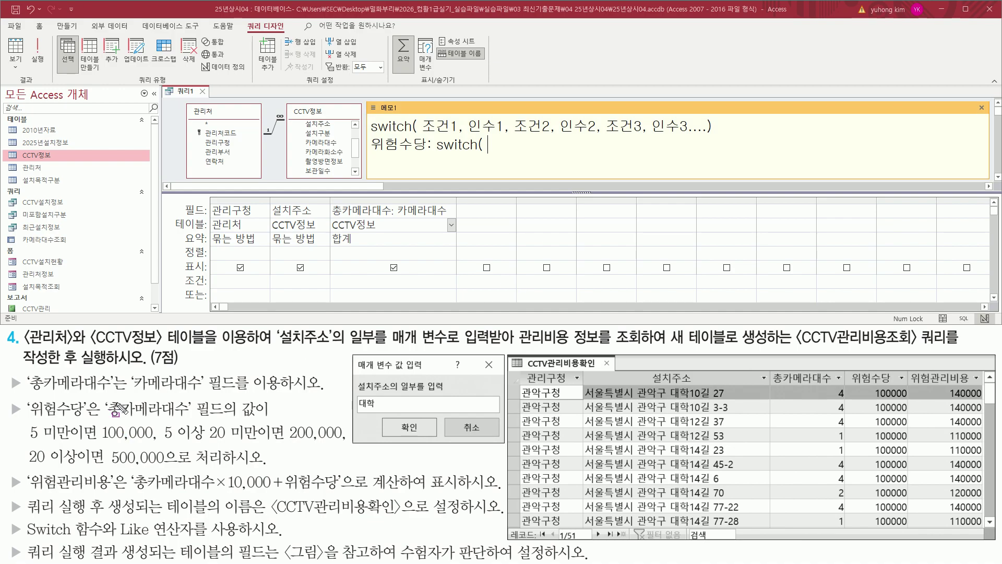
# - Compare the 총카메라대수 named in the 위험수당 requirement with the source tables and the alias of the summed field in the query grid
pyautogui.moveTo(104, 399); pyautogui.dragTo(193, 421)
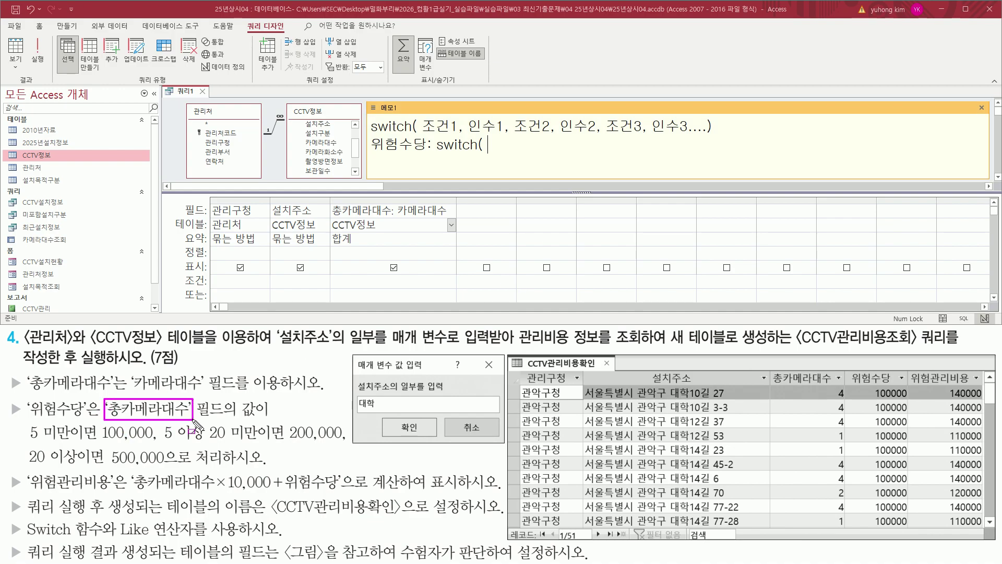
pyautogui.moveTo(24, 438); pyautogui.dragTo(56, 438)
pyautogui.press('Escape')
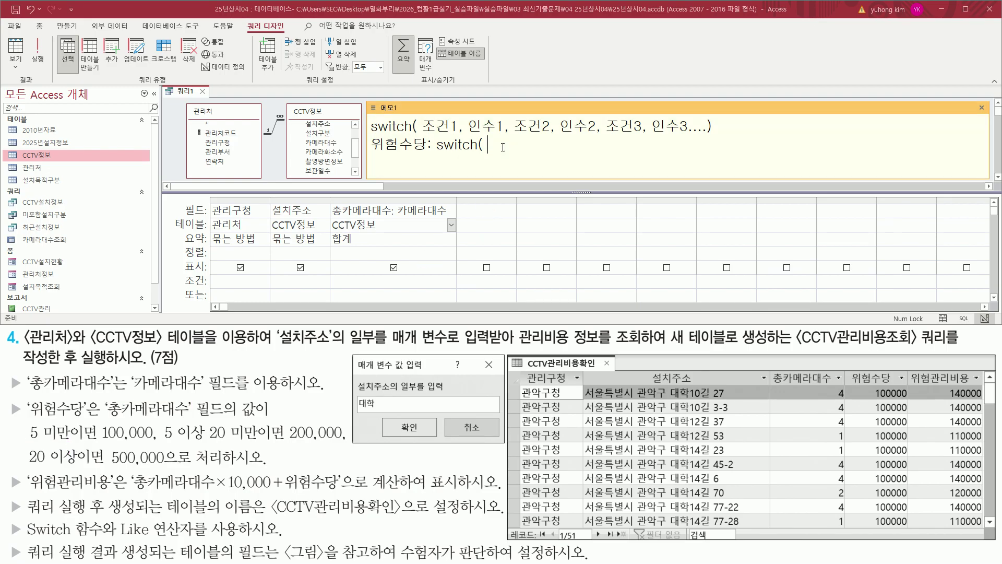
pyautogui.moveTo(192, 103); pyautogui.dragTo(355, 178)
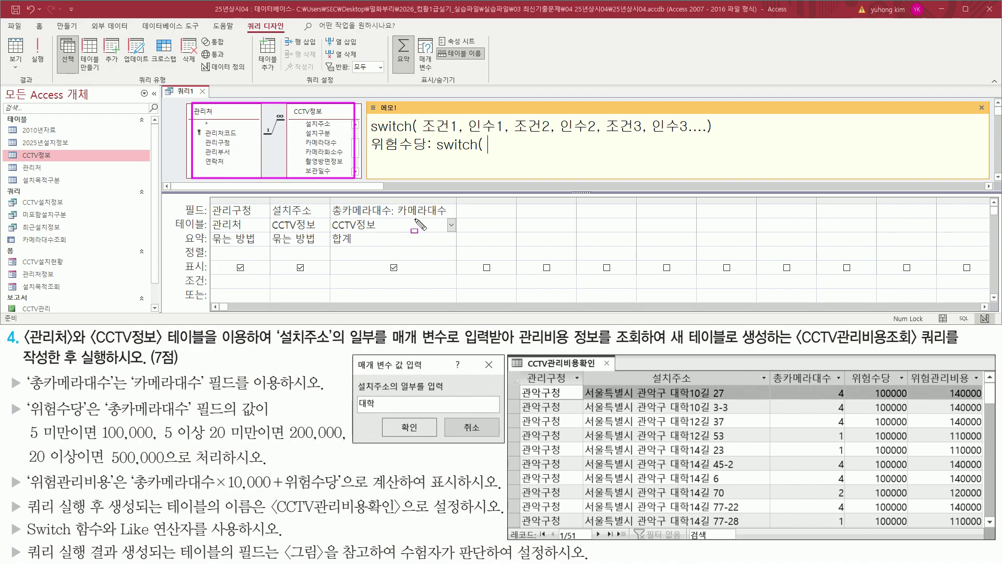
pyautogui.moveTo(396, 215); pyautogui.dragTo(448, 215)
pyautogui.moveTo(328, 245); pyautogui.dragTo(356, 245)
pyautogui.moveTo(329, 201)
pyautogui.mouseDown()
pyautogui.moveTo(396, 230)
pyautogui.moveTo(392, 220)
pyautogui.mouseUp()
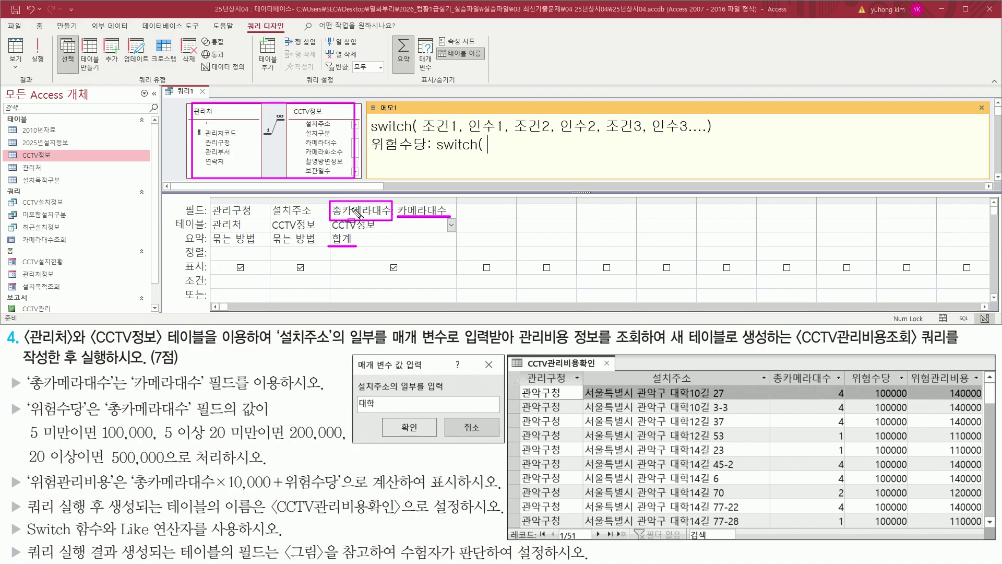
pyautogui.press('Escape')
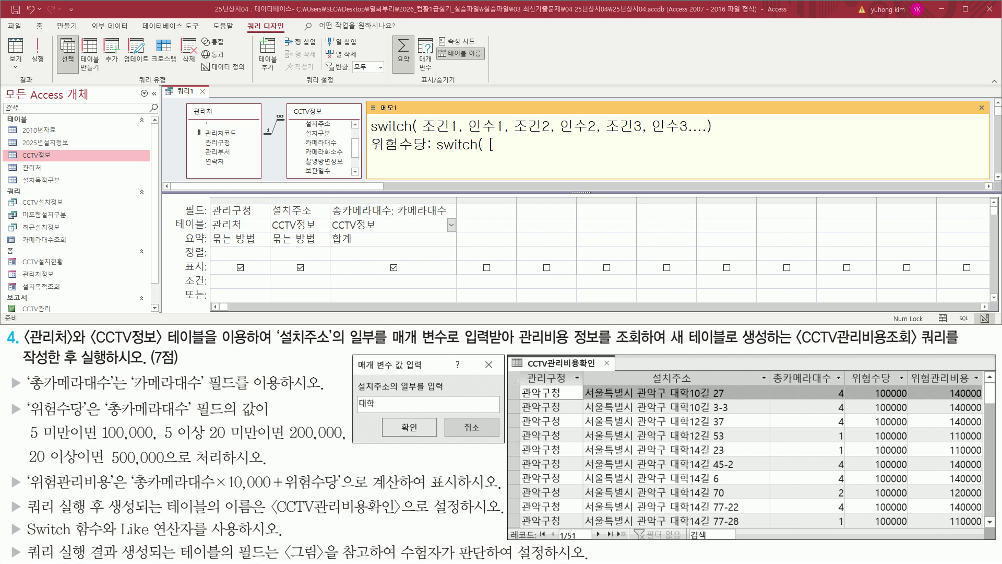
# - Add the first condition and result, [총카메라대수]<5, 100000, to the 위험수당 Switch expression in the memo
pyautogui.write('총')
pyautogui.write('ㅋ')
pyautogui.write('메라대수]<5, 100000,')
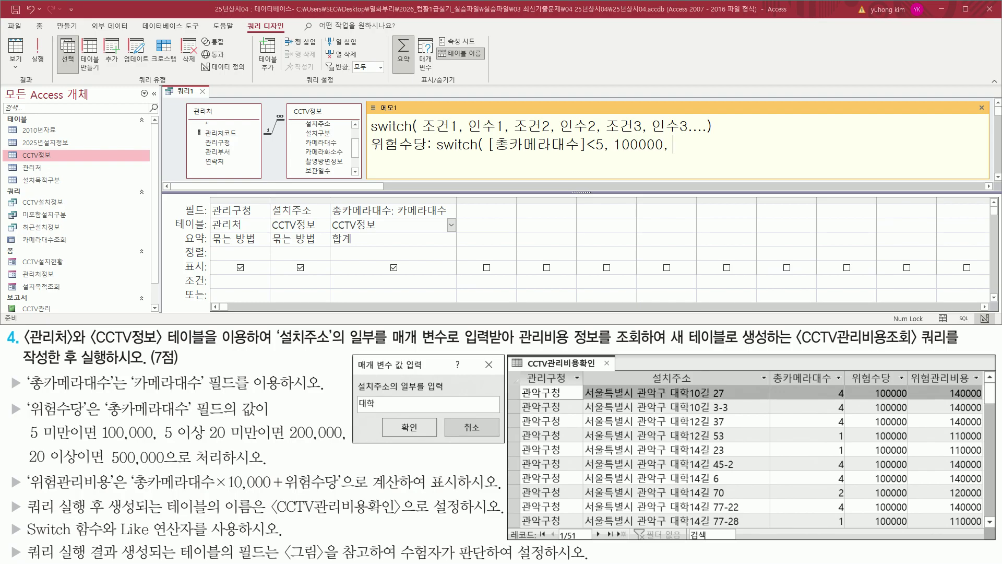
# - Copy the pair [총카메라대수]<5, 100000 and append it twice to the Switch expression as the second and third pairs
pyautogui.moveTo(486, 147); pyautogui.dragTo(646, 148)
pyautogui.hotkey('ctrl', 'c')
pyautogui.click(688, 145)
pyautogui.hotkey('ctrl', 'v')
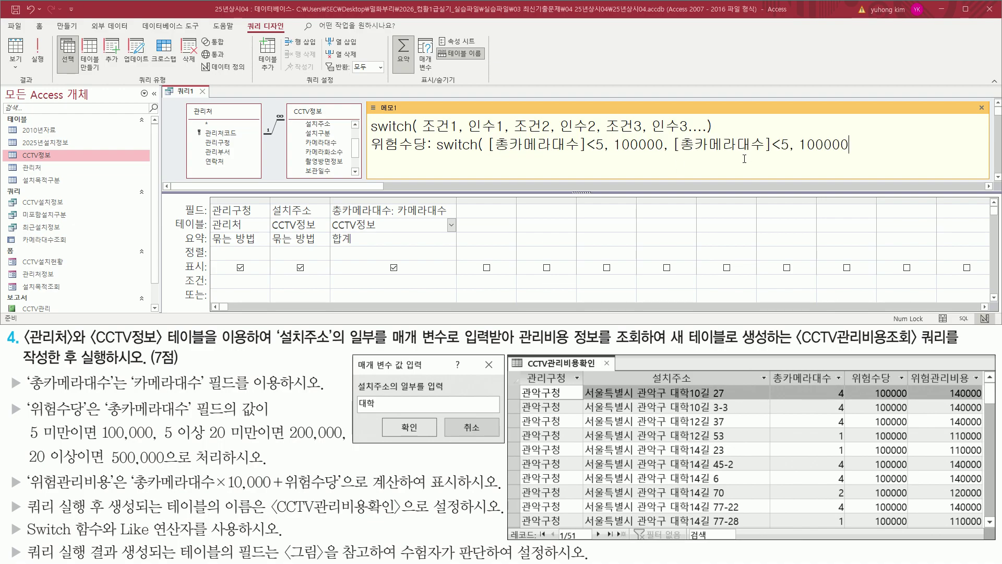
pyautogui.hotkey('ctrl', 'v')
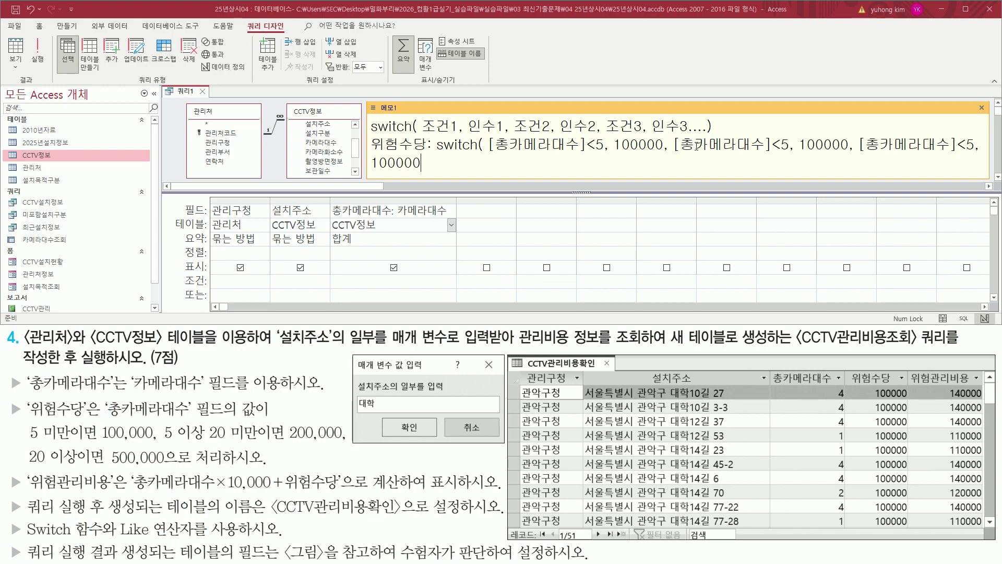
# - Change the second pair of the Switch expression to [총카메라대수]<20, 200000
pyautogui.moveTo(674, 144); pyautogui.dragTo(745, 146)
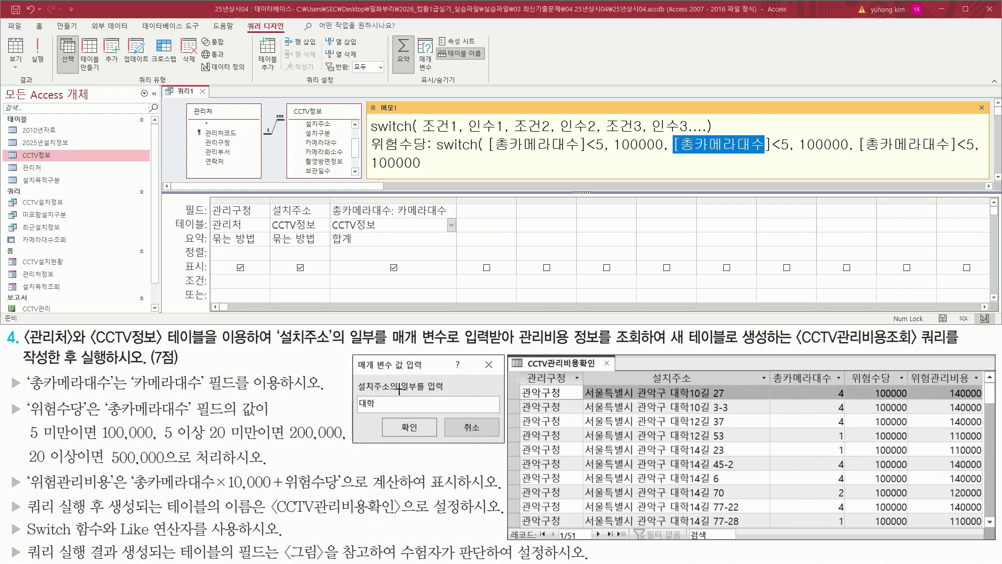
pyautogui.moveTo(162, 441); pyautogui.dragTo(253, 441)
pyautogui.press('Escape')
pyautogui.click(783, 145)
pyautogui.write('20')
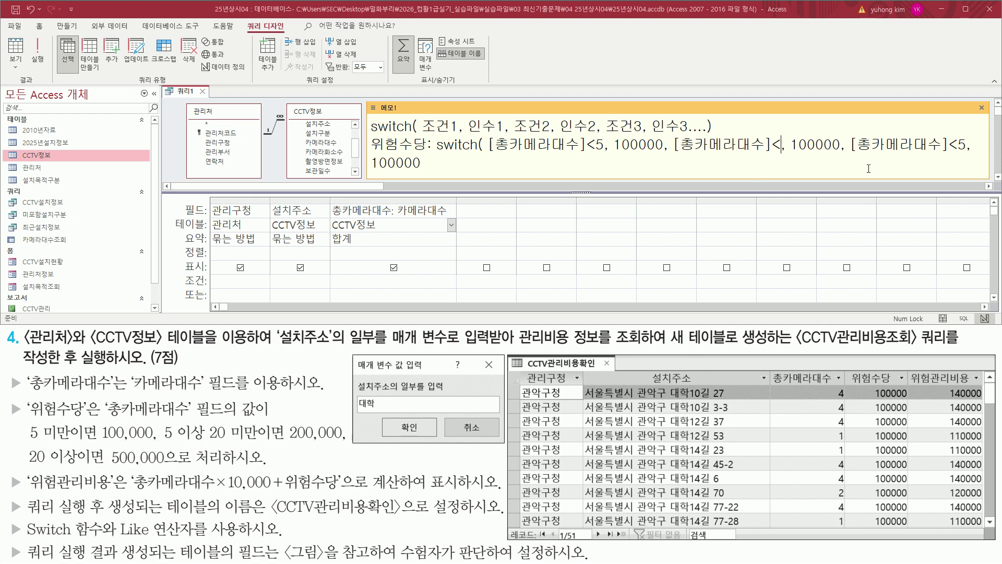
pyautogui.press('Delete')
pyautogui.press('Right')
pyautogui.press('Right')
pyautogui.write('2')
pyautogui.press('Delete')
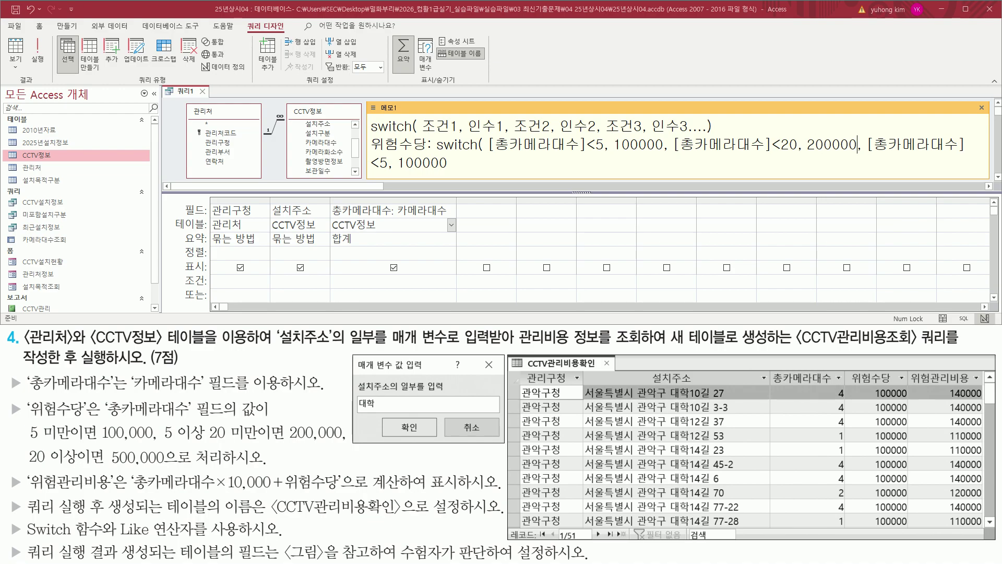
# - Change the third pair of the Switch expression to [총카메라대수]>=20, 500000 and close its parenthesis
pyautogui.hotkey('shift', 'End')
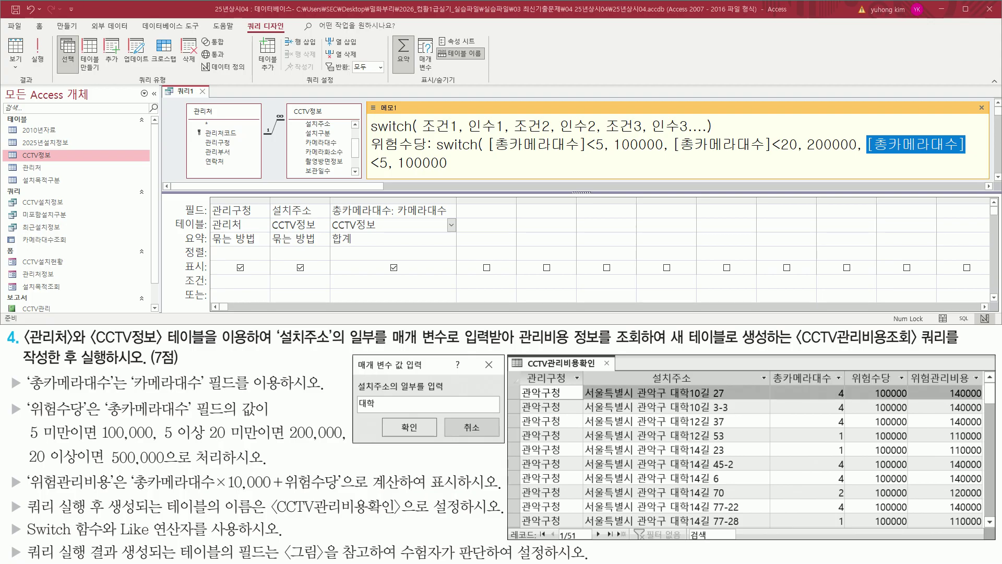
pyautogui.press('Right')
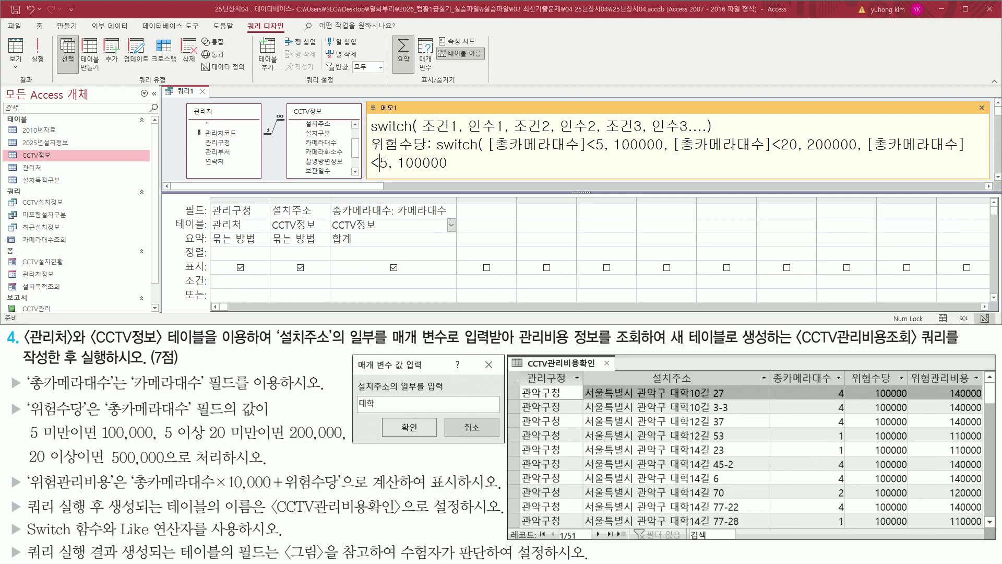
pyautogui.press('Left')
pyautogui.press('Delete')
pyautogui.press('Delete')
pyautogui.write('>=20')
pyautogui.hotkey('shift', 'Left')
pyautogui.hotkey('shift', 'Left')
pyautogui.hotkey('shift', 'Left')
pyautogui.hotkey('shift', 'Left')
pyautogui.press('Right')
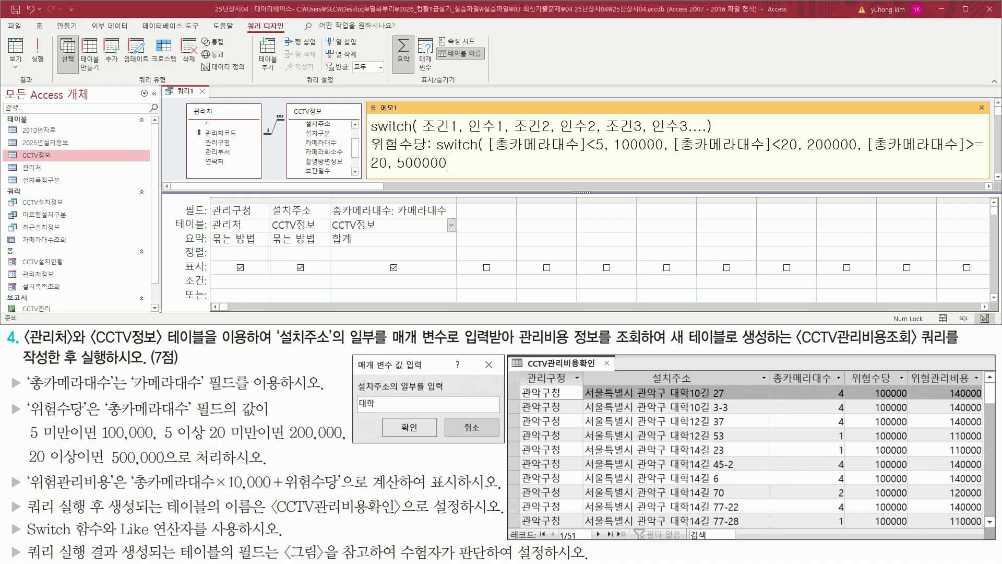
pyautogui.write(')')
# - Widen the memo and check each condition and result in the Switch expression against the 위험수당 rules of the task
pyautogui.moveTo(369, 137); pyautogui.dragTo(172, 138)
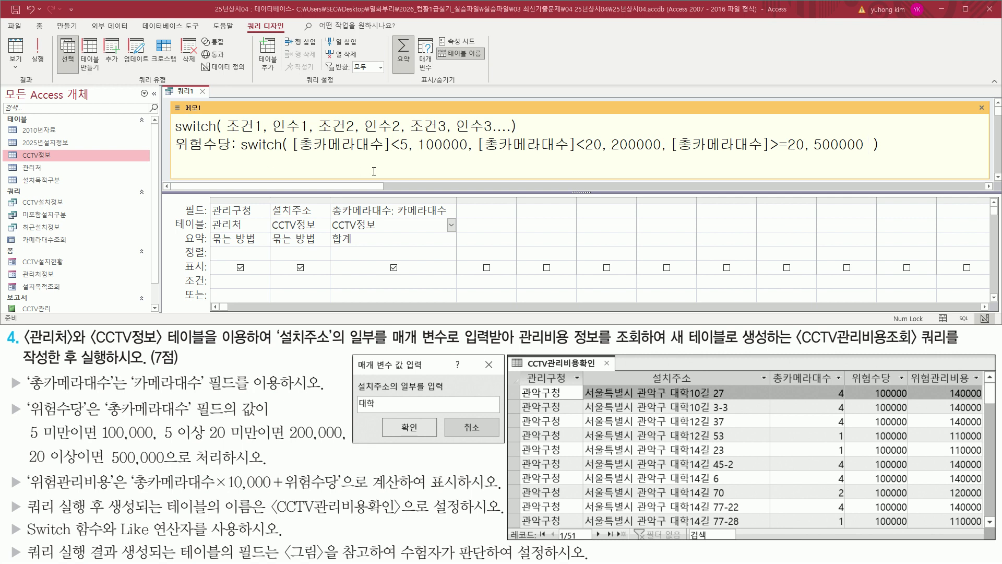
pyautogui.moveTo(291, 153)
pyautogui.mouseDown()
pyautogui.moveTo(409, 154)
pyautogui.moveTo(410, 135)
pyautogui.moveTo(436, 152)
pyautogui.moveTo(872, 153)
pyautogui.mouseUp()
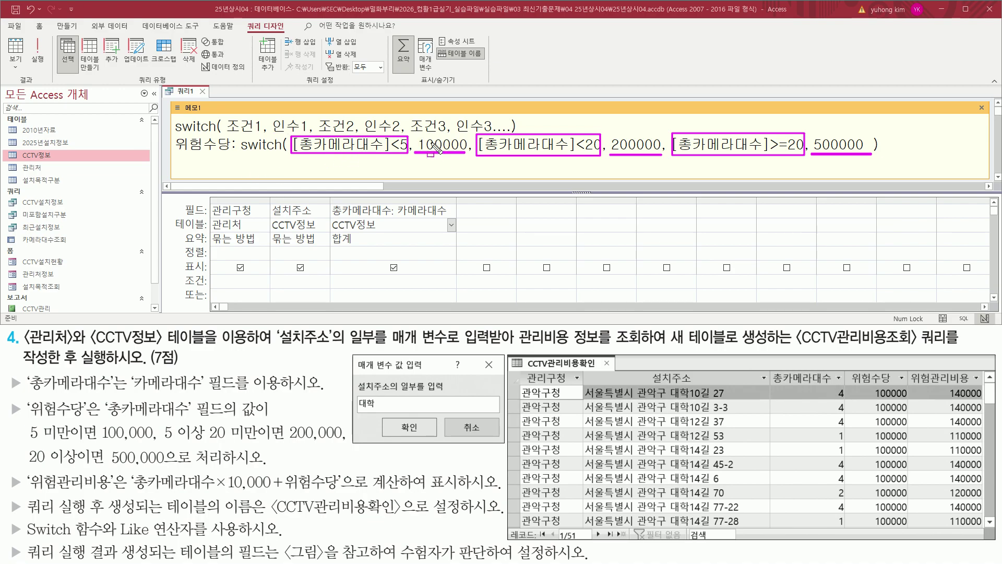
pyautogui.moveTo(471, 107); pyautogui.dragTo(471, 210)
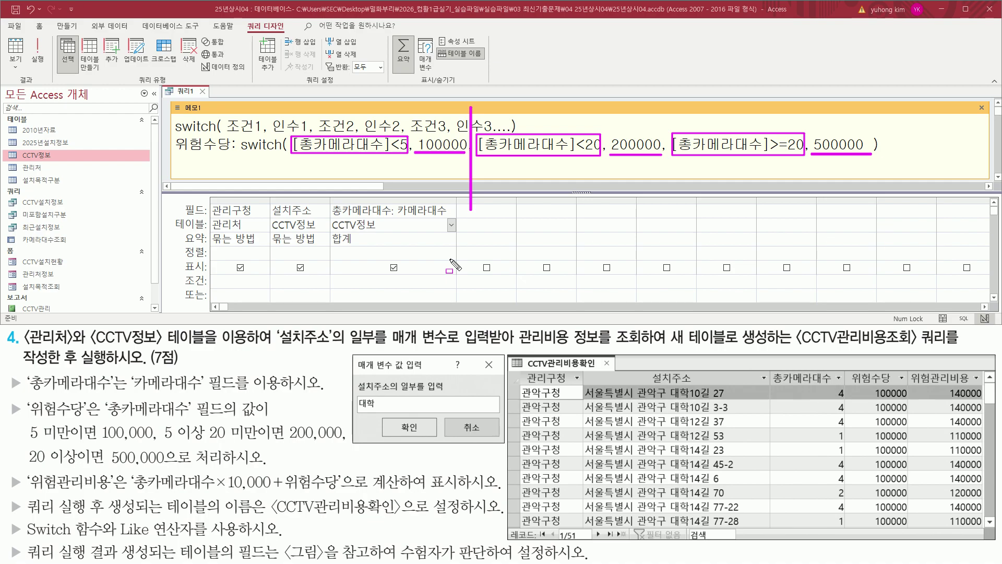
pyautogui.press('Escape')
pyautogui.moveTo(295, 155); pyautogui.dragTo(414, 154)
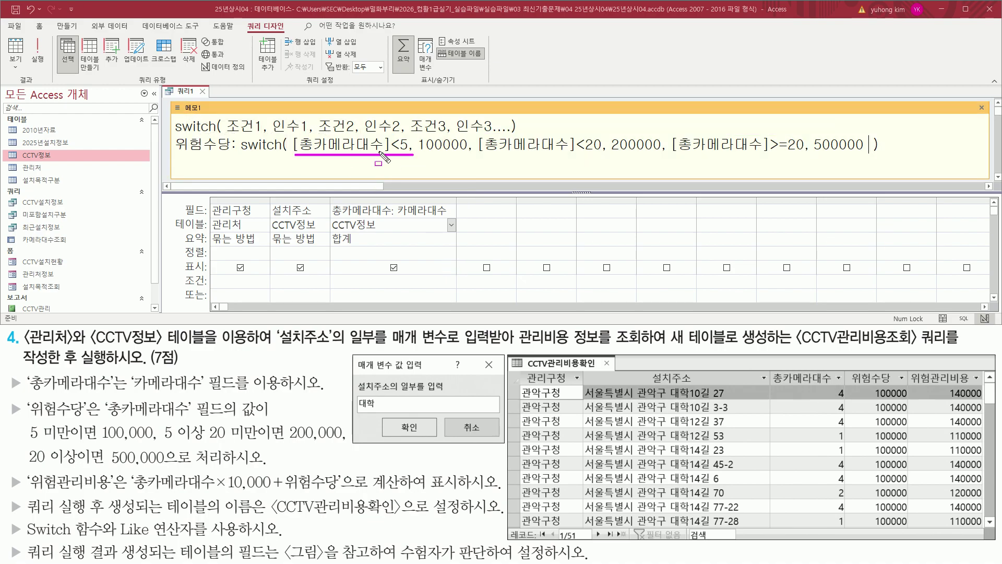
pyautogui.moveTo(477, 131); pyautogui.dragTo(601, 159)
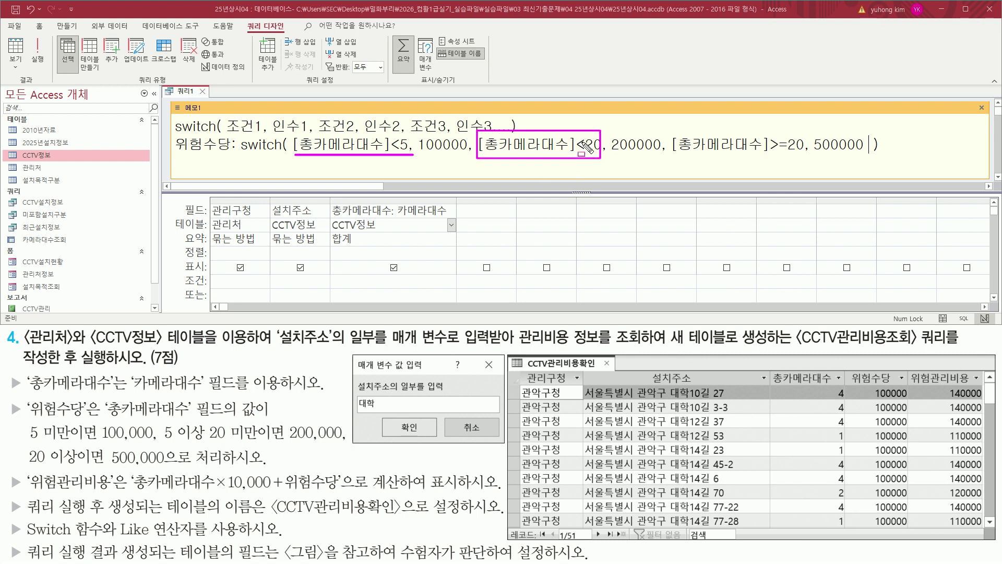
pyautogui.moveTo(161, 442); pyautogui.dragTo(347, 442)
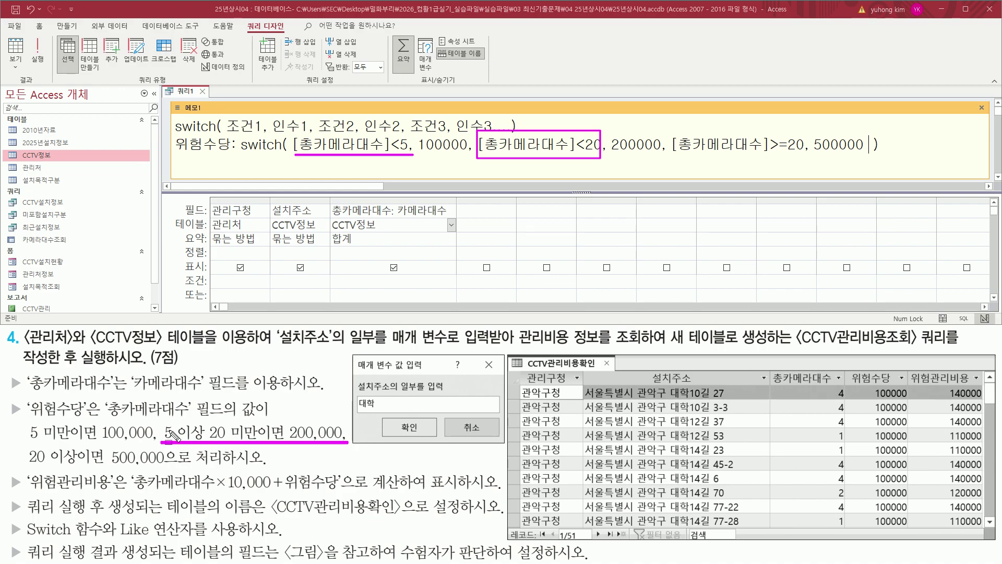
pyautogui.moveTo(161, 422); pyautogui.dragTo(204, 442)
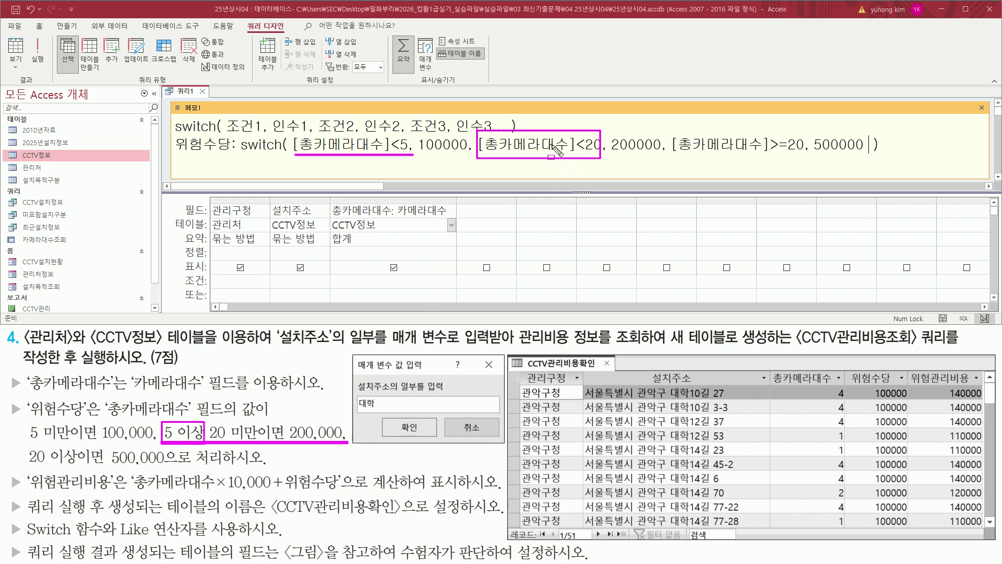
pyautogui.moveTo(608, 155); pyautogui.dragTo(661, 155)
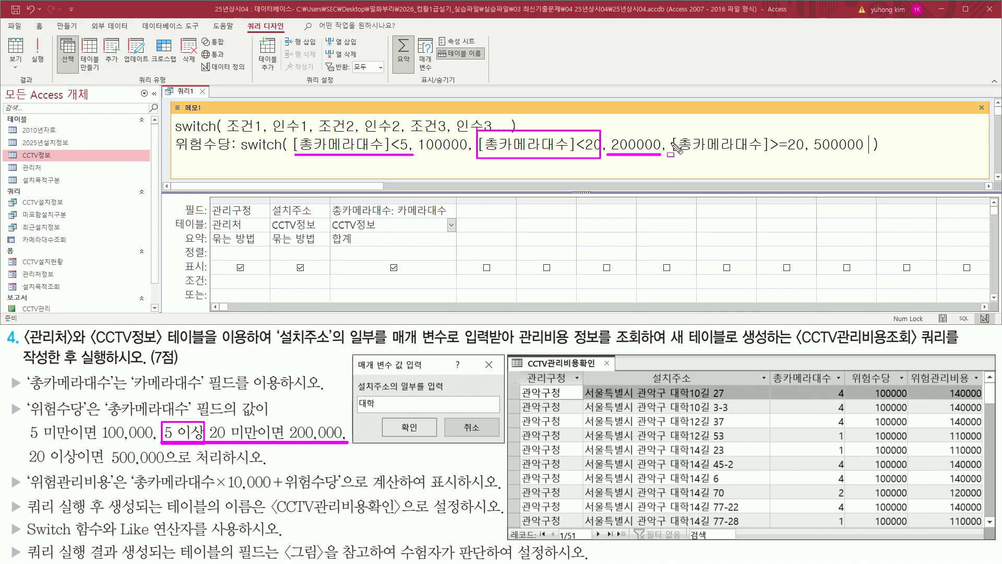
pyautogui.moveTo(672, 128); pyautogui.dragTo(804, 170)
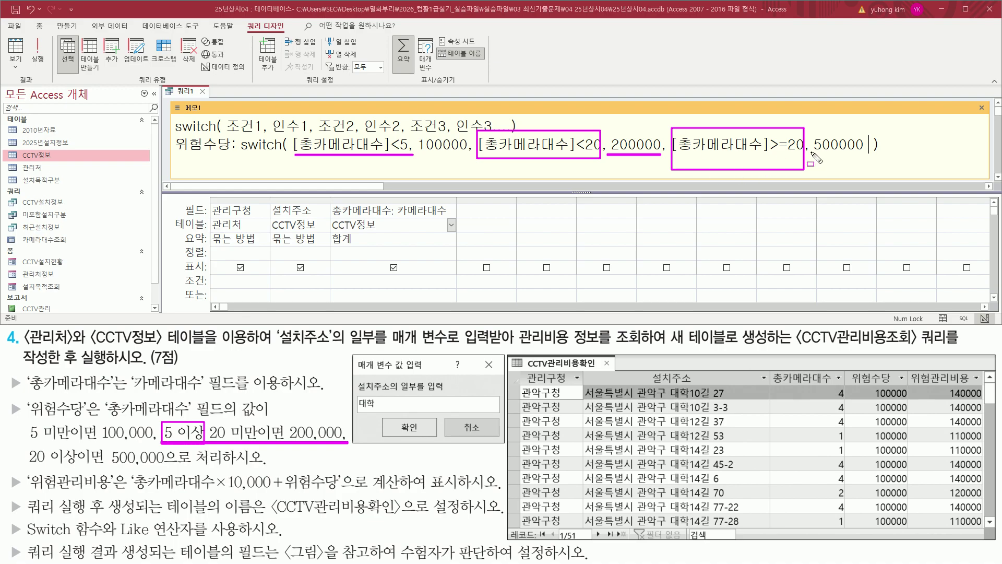
pyautogui.moveTo(812, 152); pyautogui.dragTo(866, 152)
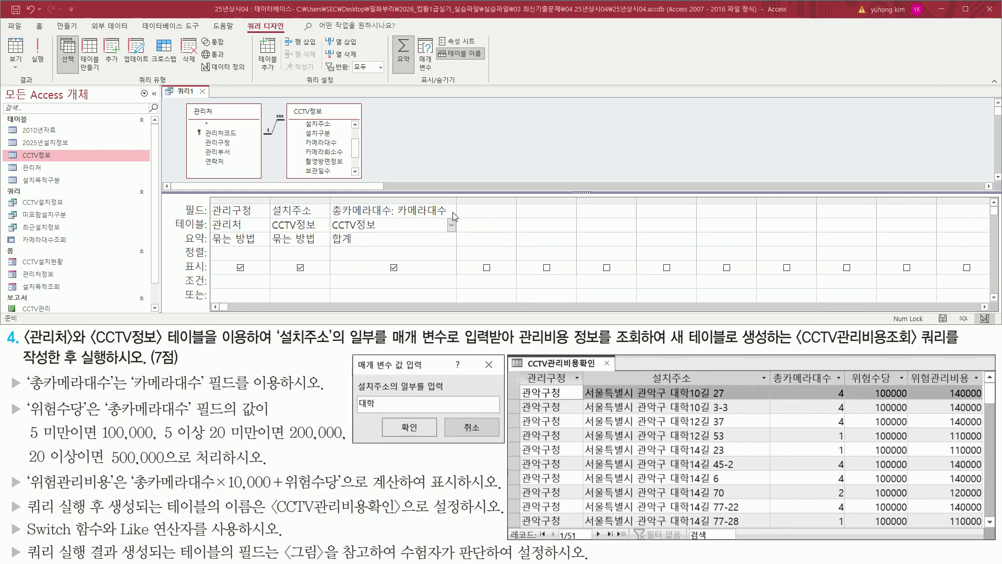
# - Enter 위험수당: Switch([총카메라대수]<5,100000,[총카메라대수]<20,200000,[총카메라대수]>=20,500000) as a new query field and fit its column width
pyautogui.click(486, 211)
pyautogui.write('위험수당: switch( [총카메라대수]<5, 100000, [총카메라대수]<20, 200000, [총카메라대수]>=20, 500000  )')
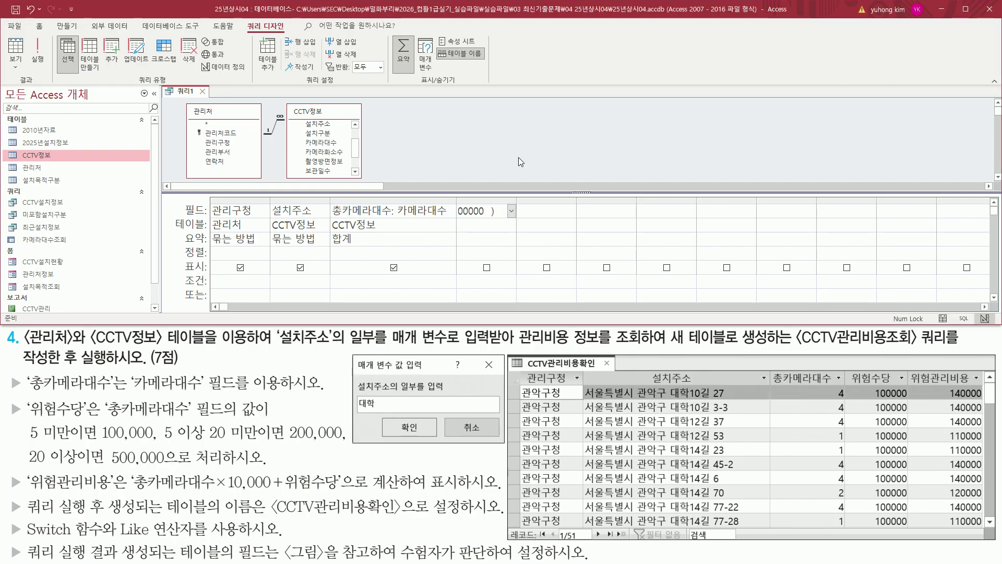
pyautogui.click(531, 208)
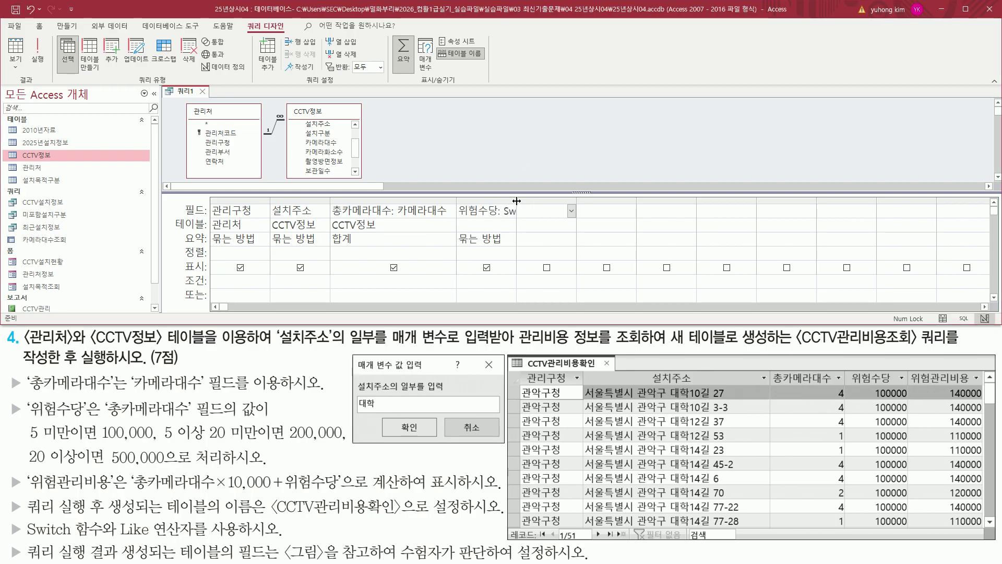
pyautogui.doubleClick(517, 200)
pyautogui.moveTo(457, 222); pyautogui.dragTo(899, 219)
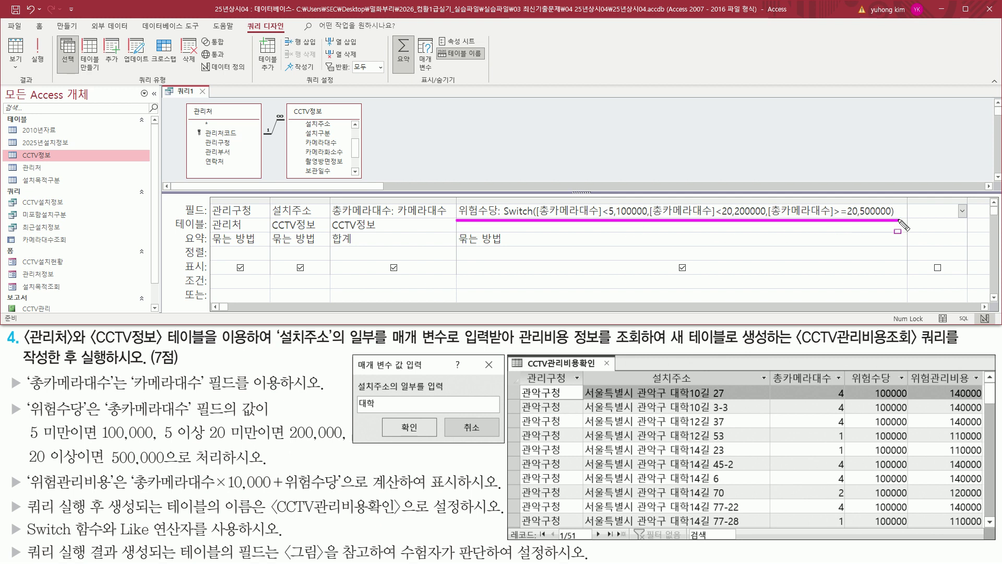
pyautogui.moveTo(903, 226); pyautogui.dragTo(897, 200)
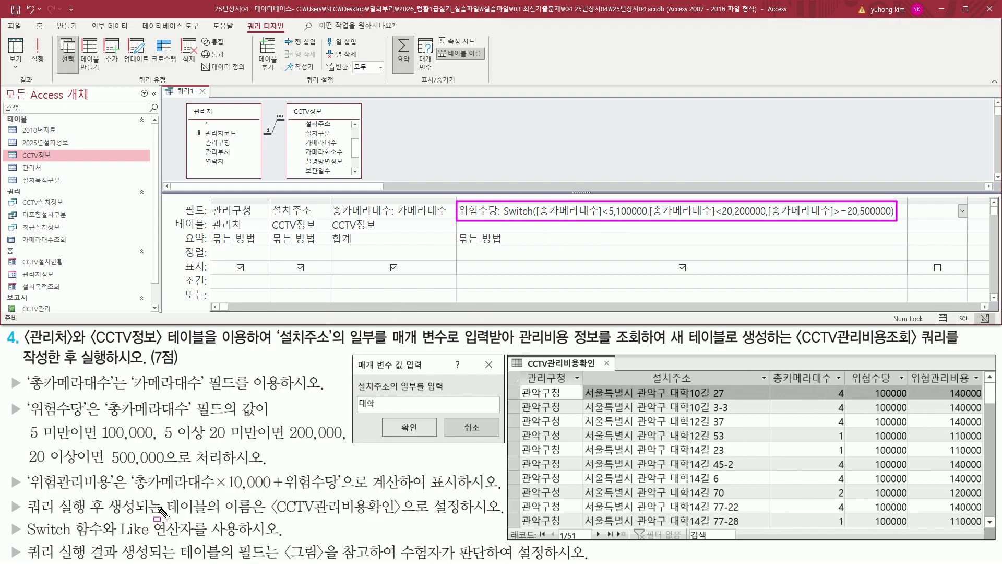
# - Examine the task's 위험관리비용 rule and match its 총카메라대수 and 위험수당 terms to the query's field names
pyautogui.moveTo(8, 473)
pyautogui.mouseDown()
pyautogui.moveTo(21, 489)
pyautogui.moveTo(112, 490)
pyautogui.mouseUp()
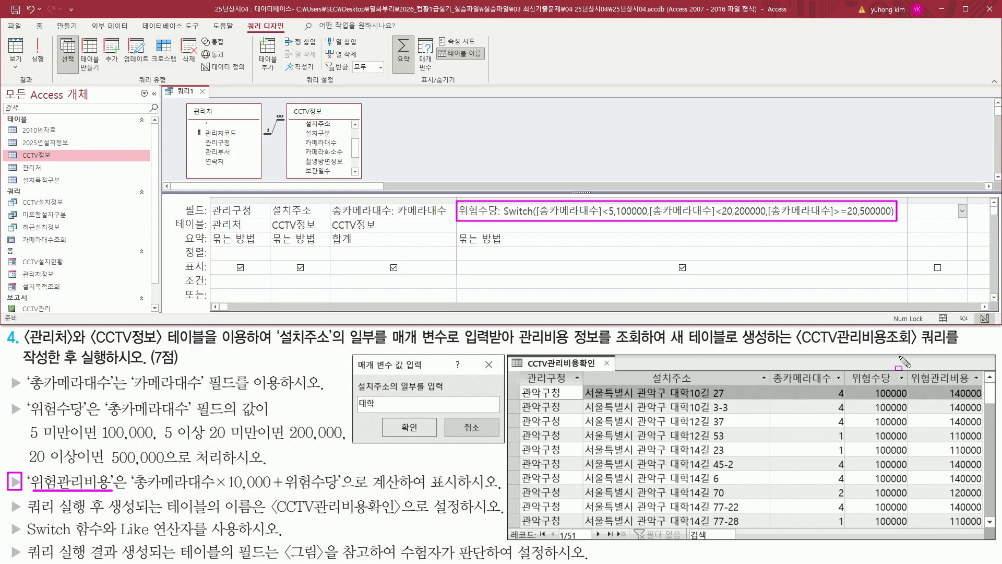
pyautogui.moveTo(912, 368); pyautogui.dragTo(976, 385)
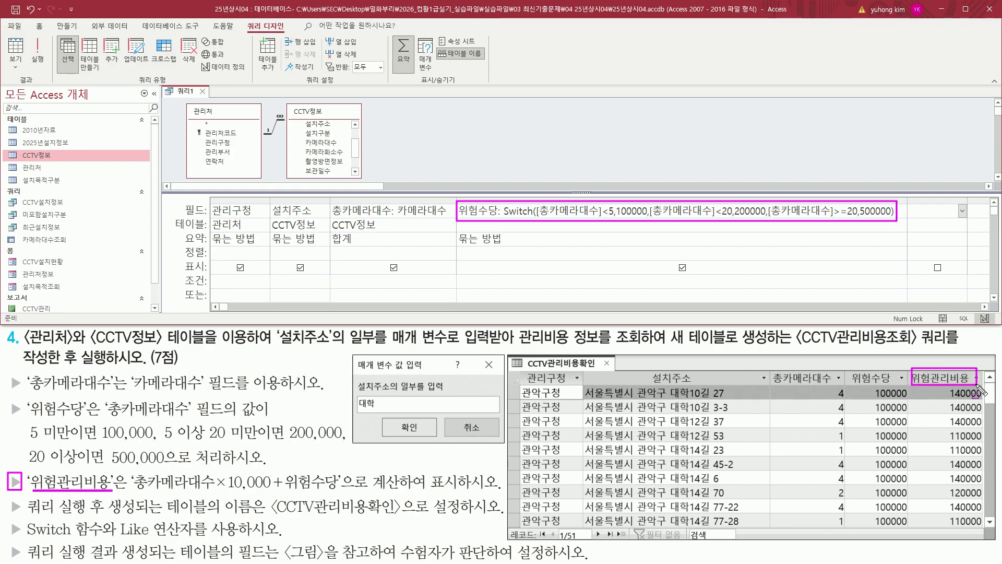
pyautogui.moveTo(130, 490); pyautogui.dragTo(342, 472)
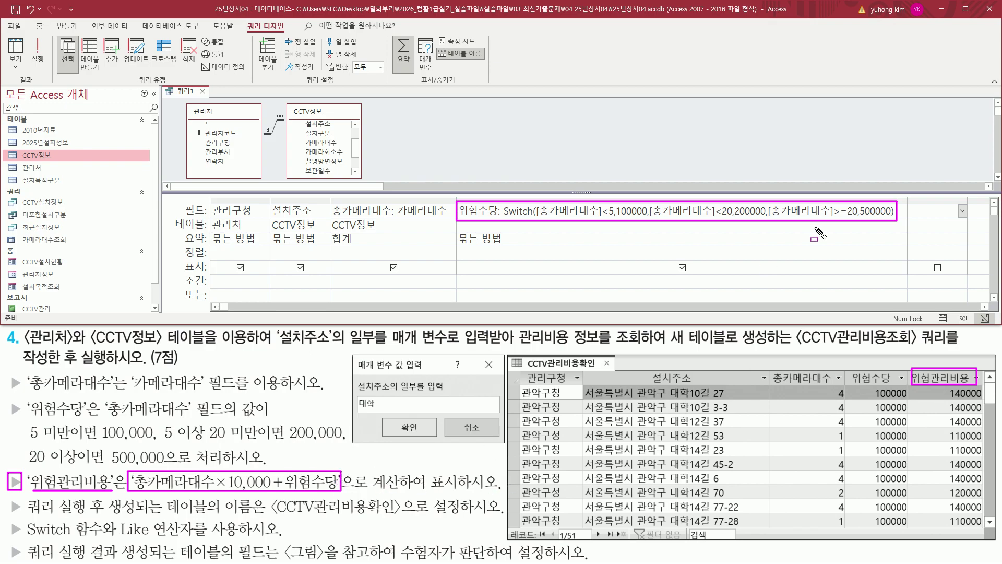
pyautogui.press('Escape')
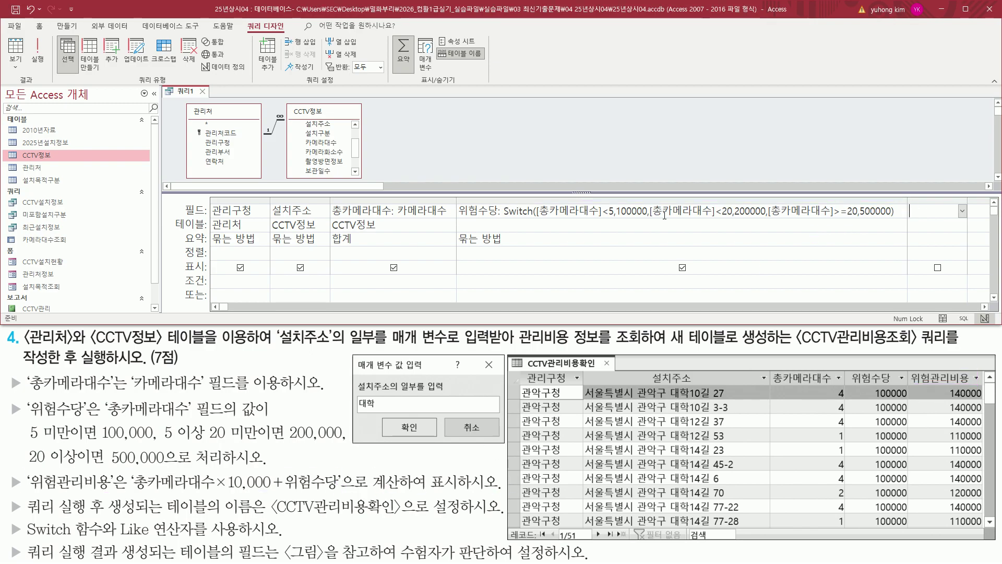
pyautogui.moveTo(135, 491)
pyautogui.mouseDown()
pyautogui.moveTo(225, 492)
pyautogui.moveTo(215, 473)
pyautogui.mouseUp()
pyautogui.moveTo(331, 201); pyautogui.dragTo(393, 217)
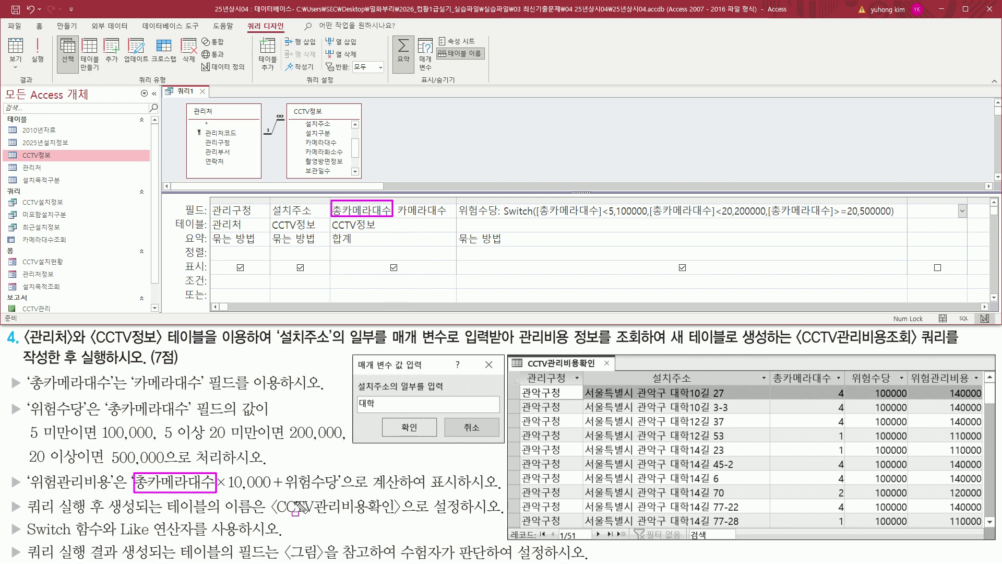
pyautogui.moveTo(285, 494)
pyautogui.mouseDown()
pyautogui.moveTo(340, 494)
pyautogui.moveTo(343, 467)
pyautogui.mouseUp()
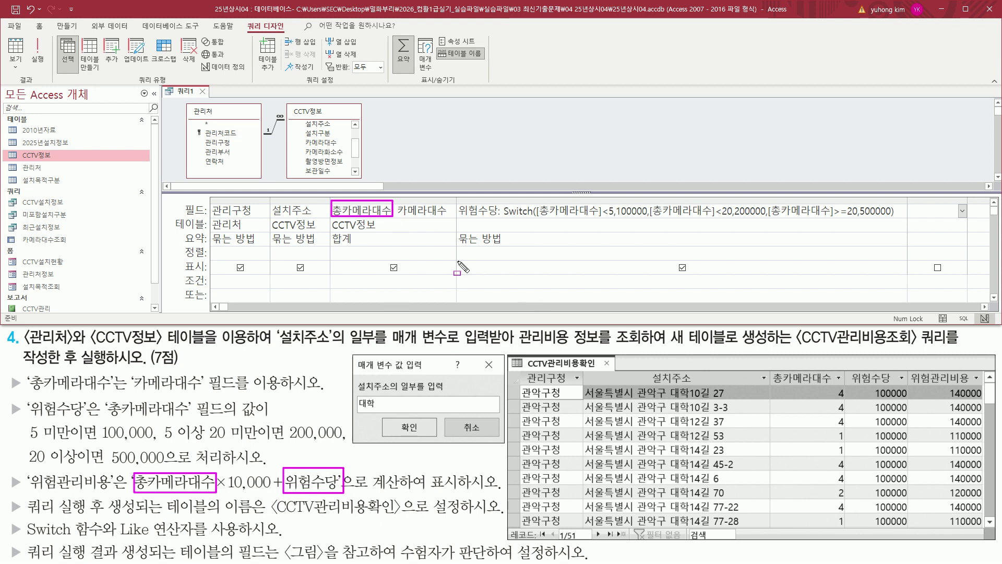
pyautogui.moveTo(502, 215); pyautogui.dragTo(895, 216)
pyautogui.moveTo(456, 200); pyautogui.dragTo(501, 224)
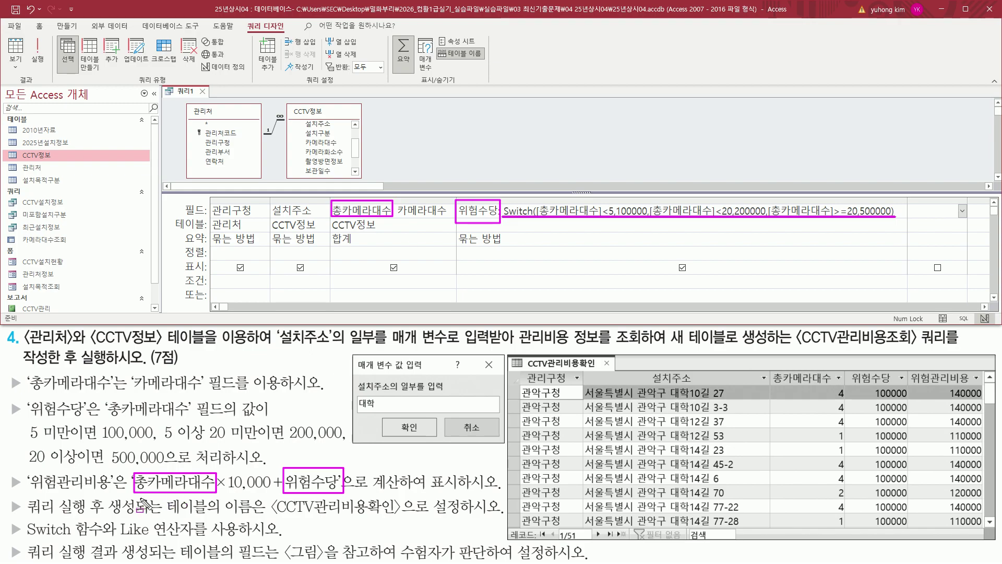
pyautogui.moveTo(130, 486); pyautogui.dragTo(362, 492)
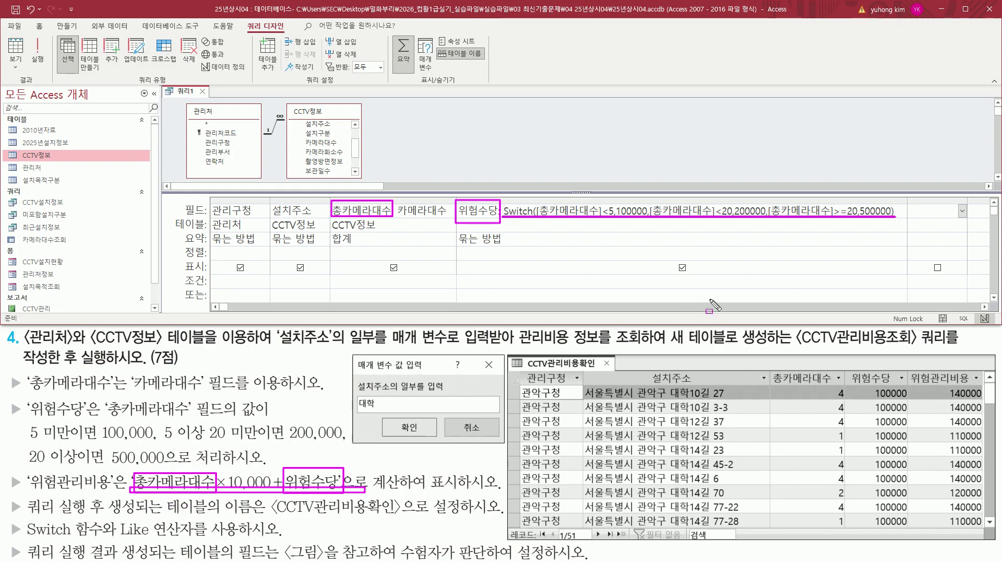
pyautogui.press('Escape')
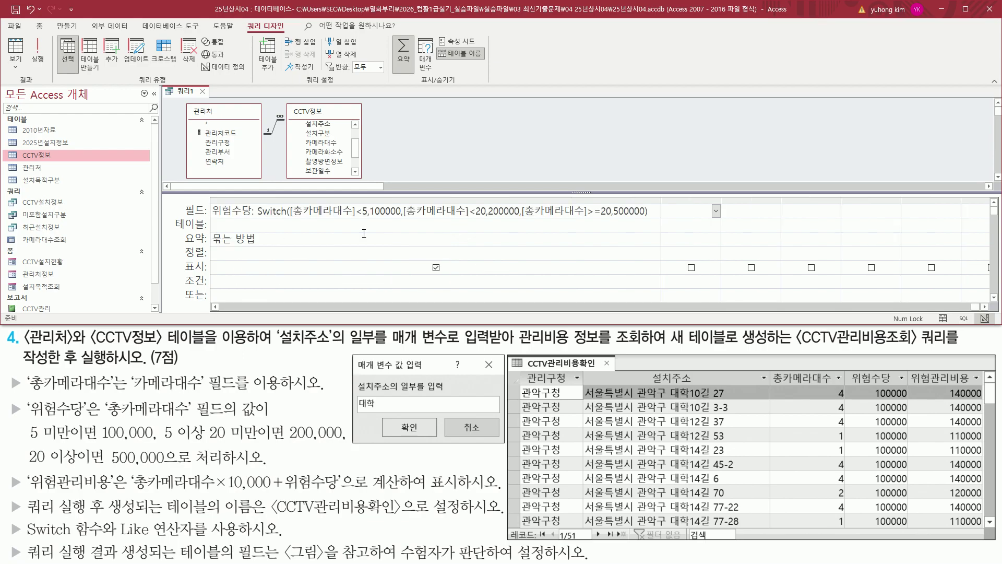
# - Widen the blank column after 위험수당 and enter the field 위험관리비용: [총카메라대수] * 10000 + [위험수당]
pyautogui.moveTo(908, 201); pyautogui.dragTo(924, 201)
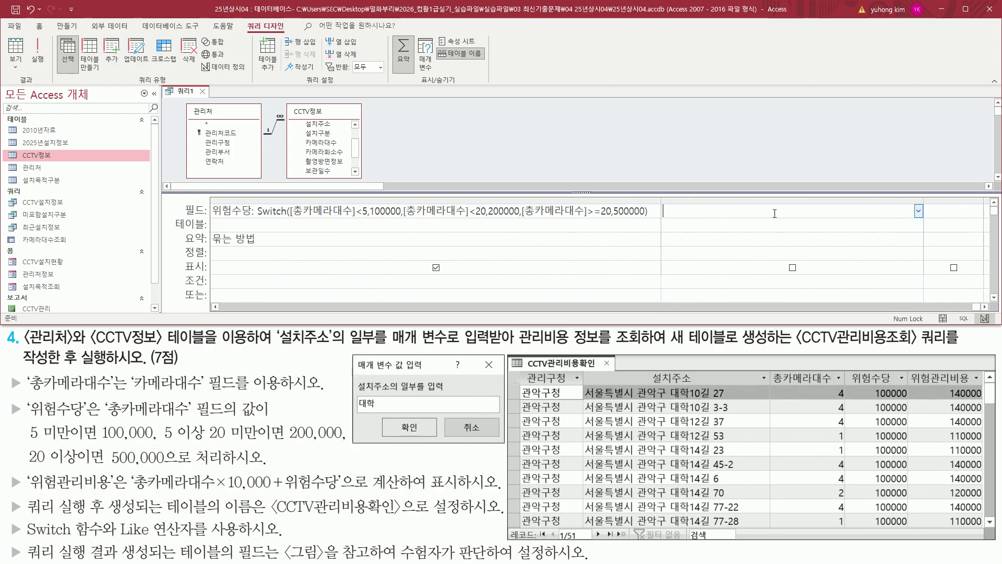
pyautogui.click(766, 209)
pyautogui.write('위험관리빅')
pyautogui.write('요')
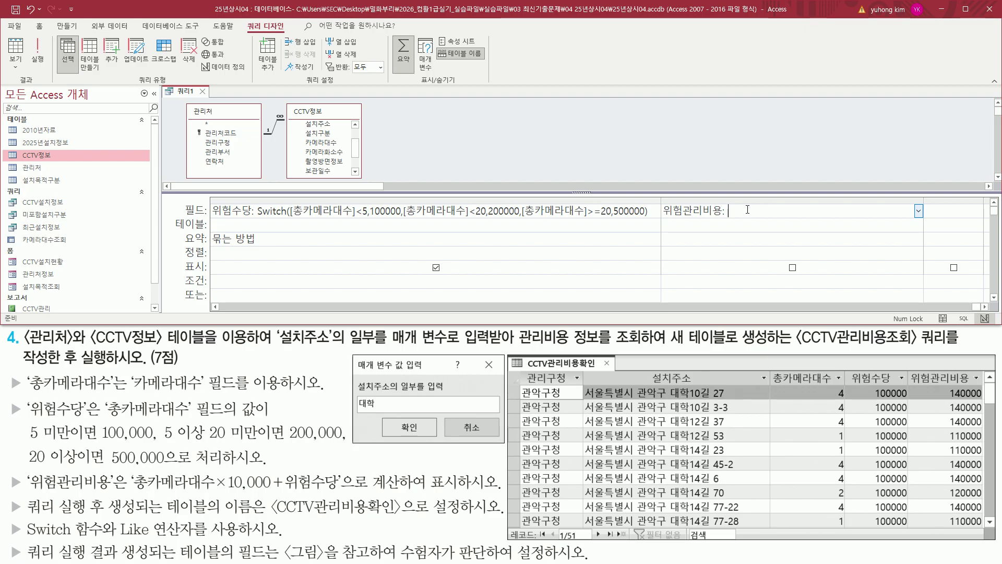
pyautogui.moveTo(130, 498); pyautogui.dragTo(219, 500)
pyautogui.press('Escape')
pyautogui.click(741, 211)
pyautogui.write(': [총카메라대수')
pyautogui.write('] * 10000')
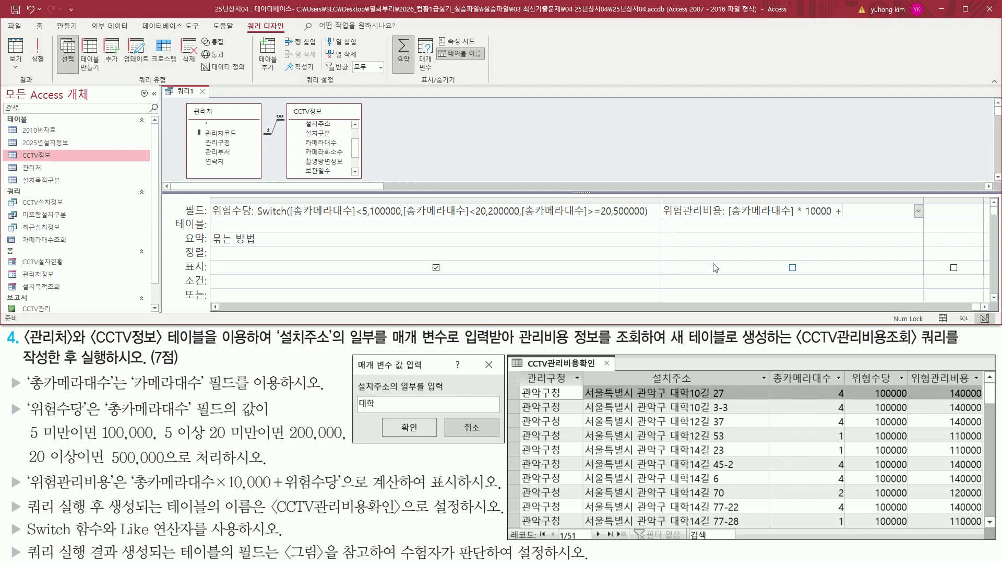
pyautogui.write(' + [위험ㅅ')
pyautogui.write('다')
# - Compare the field names and calculation in the 위험관리비용 expression with the formula given in the task
pyautogui.hotkey('ctrl', '2')
pyautogui.moveTo(726, 221); pyautogui.dragTo(888, 220)
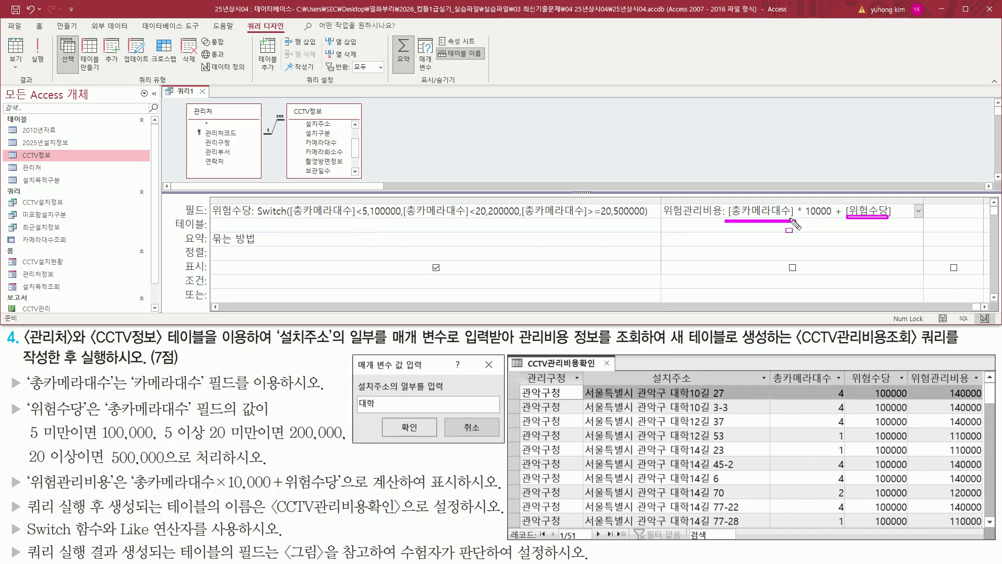
pyautogui.moveTo(137, 490); pyautogui.dragTo(344, 491)
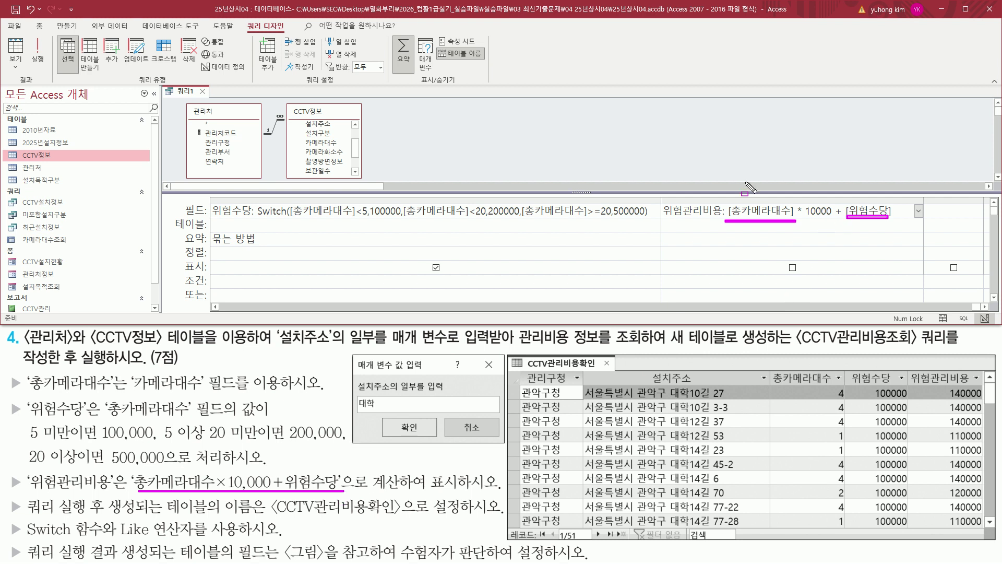
pyautogui.moveTo(725, 194)
pyautogui.mouseDown()
pyautogui.moveTo(739, 220)
pyautogui.moveTo(899, 229)
pyautogui.mouseUp()
pyautogui.press('Escape')
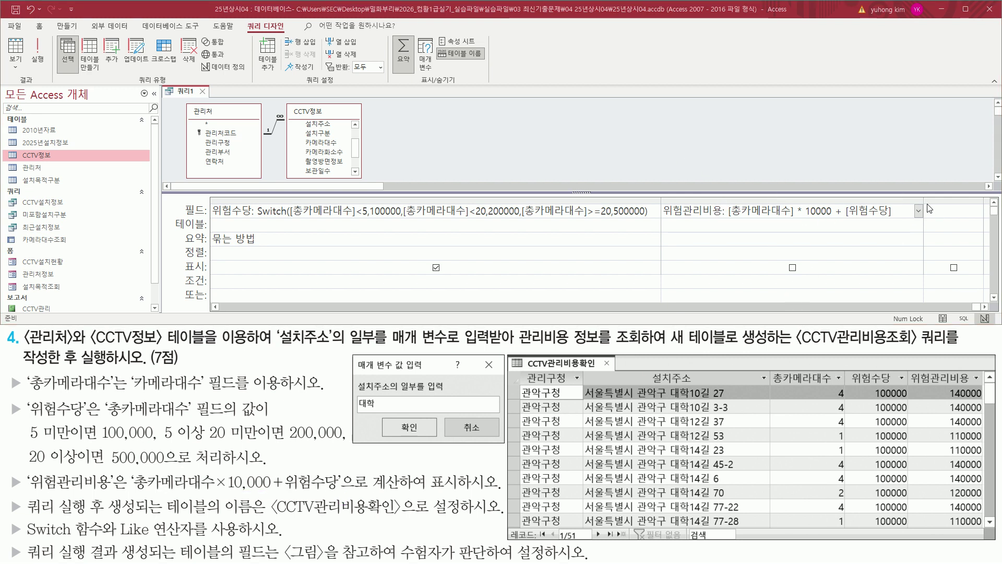
pyautogui.moveTo(9, 490); pyautogui.dragTo(496, 491)
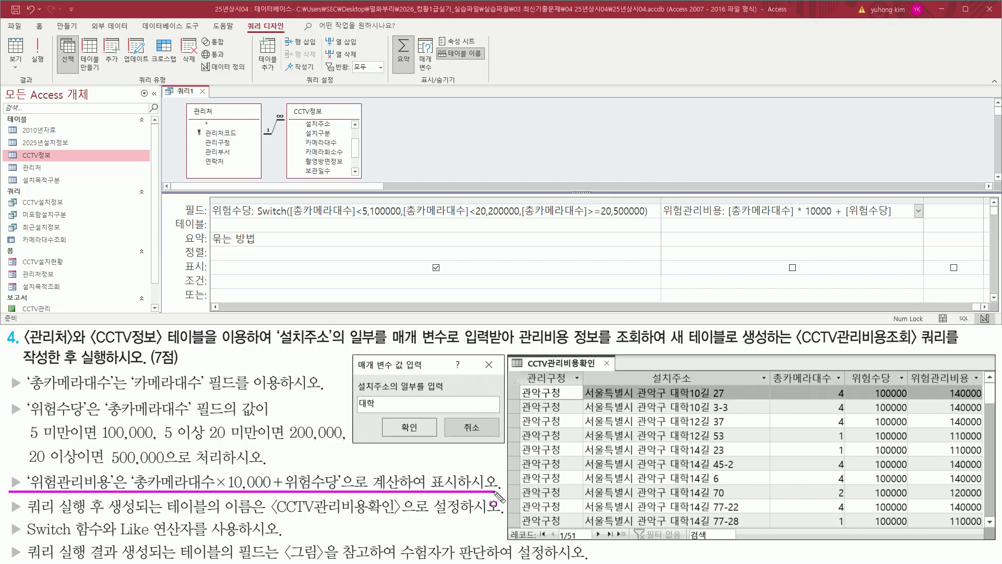
pyautogui.press('Escape')
# - Read the task's requirements for the new table name, the Like operator and the 설치주소 parameter prompt
pyautogui.moveTo(25, 499)
pyautogui.mouseDown()
pyautogui.moveTo(73, 515)
pyautogui.moveTo(492, 516)
pyautogui.mouseUp()
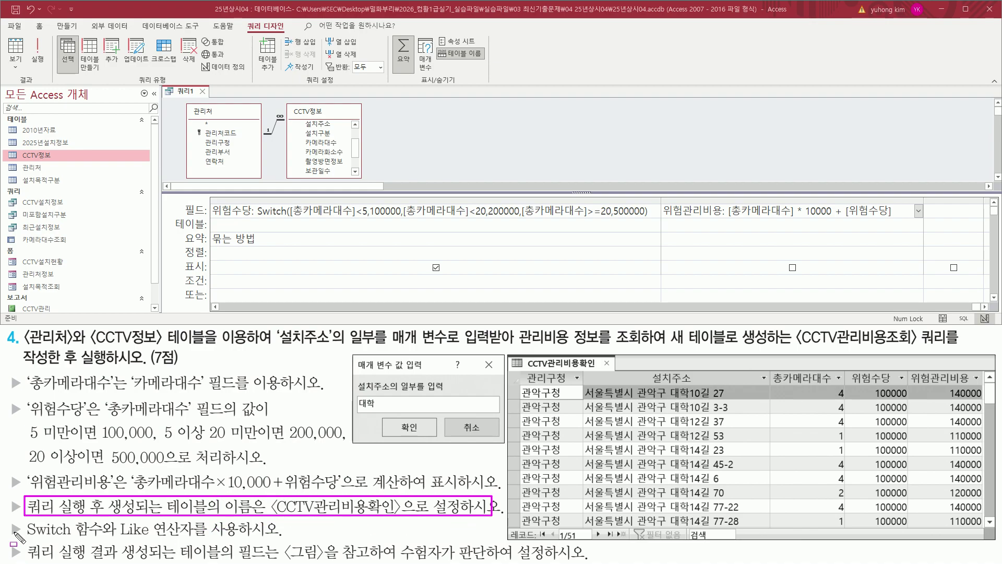
pyautogui.moveTo(25, 547); pyautogui.dragTo(281, 537)
pyautogui.moveTo(24, 519)
pyautogui.mouseDown()
pyautogui.moveTo(40, 538)
pyautogui.moveTo(255, 548)
pyautogui.moveTo(244, 537)
pyautogui.mouseUp()
pyautogui.press('Escape')
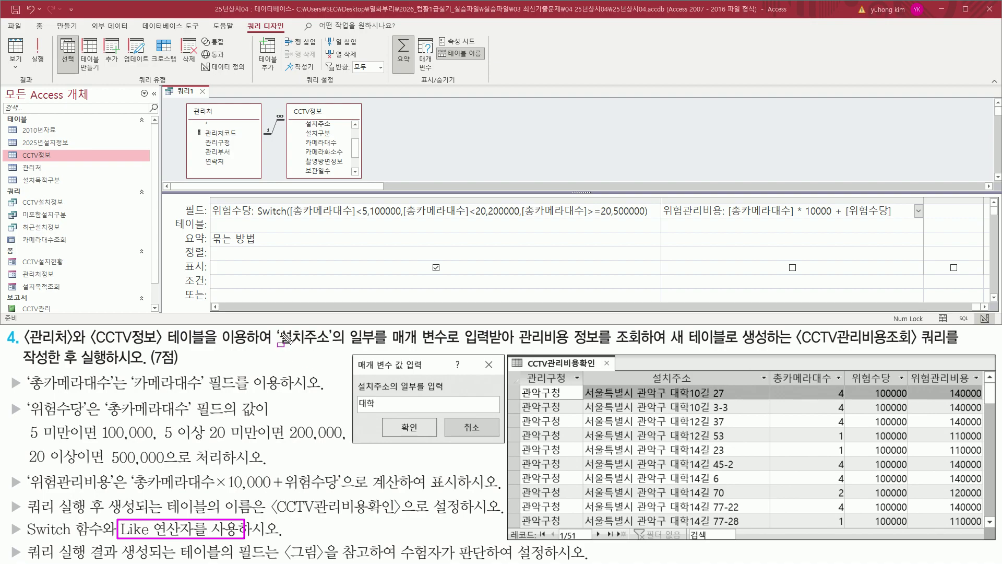
pyautogui.moveTo(276, 326)
pyautogui.mouseDown()
pyautogui.moveTo(338, 347)
pyautogui.moveTo(399, 337)
pyautogui.moveTo(514, 347)
pyautogui.mouseUp()
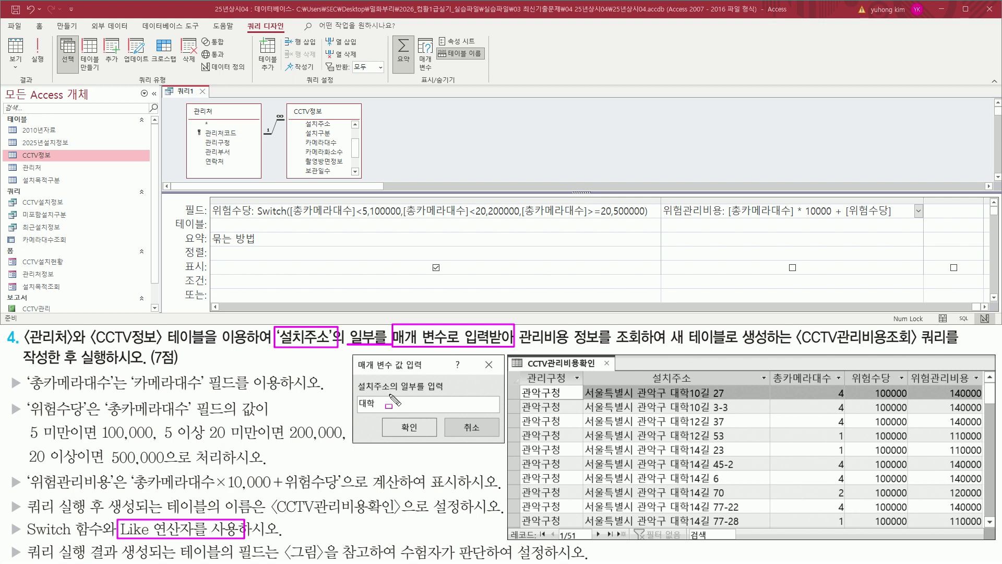
pyautogui.moveTo(353, 354)
pyautogui.mouseDown()
pyautogui.moveTo(353, 387)
pyautogui.moveTo(504, 443)
pyautogui.mouseUp()
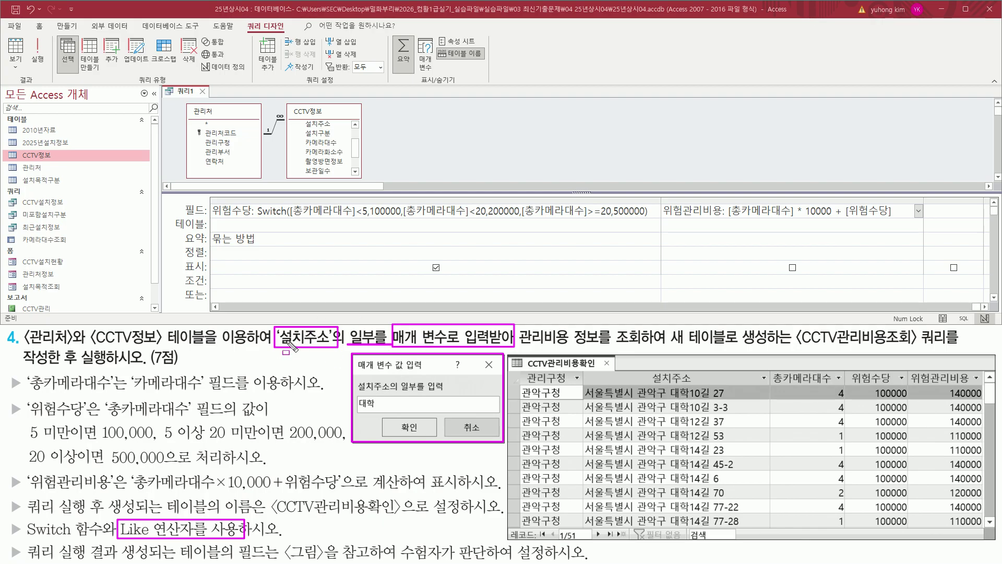
pyautogui.press('Escape')
# - Widen the 설치주소 column and enter [설치주소의 일부를 입력] as its parameter criterion
pyautogui.click(215, 307)
pyautogui.click(215, 307)
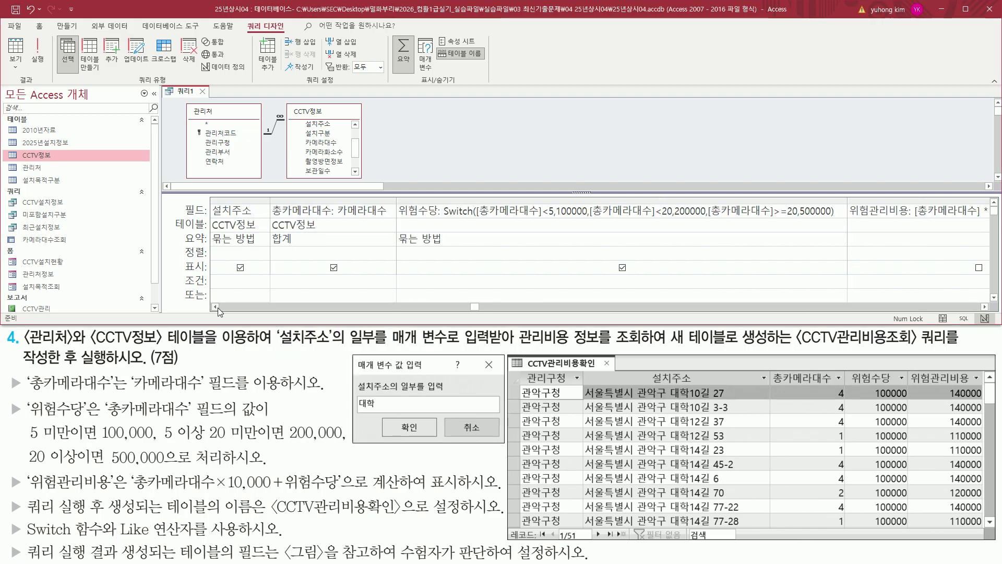
pyautogui.click(217, 307)
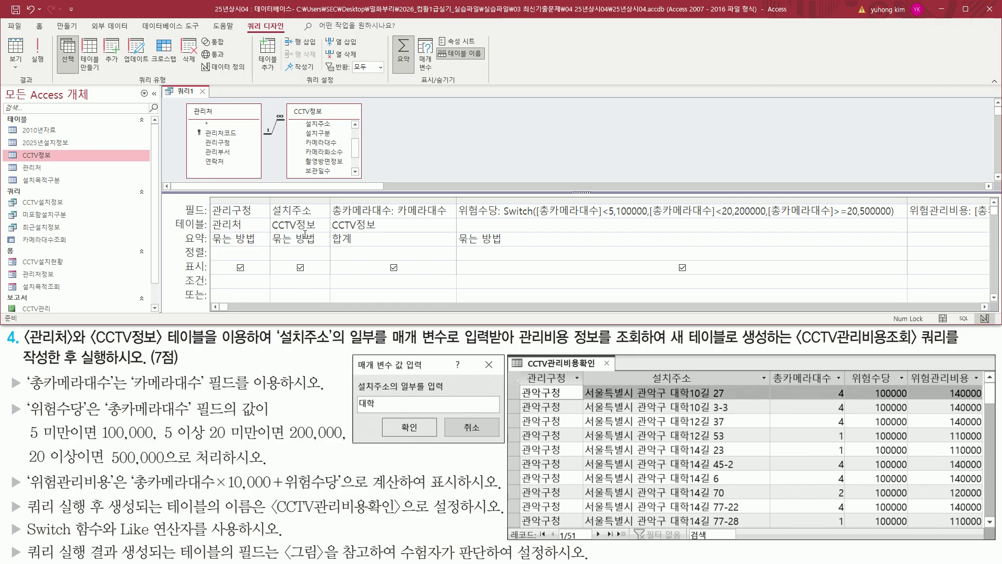
pyautogui.moveTo(268, 199); pyautogui.dragTo(328, 216)
pyautogui.moveTo(272, 275)
pyautogui.mouseDown()
pyautogui.moveTo(286, 287)
pyautogui.moveTo(327, 287)
pyautogui.mouseUp()
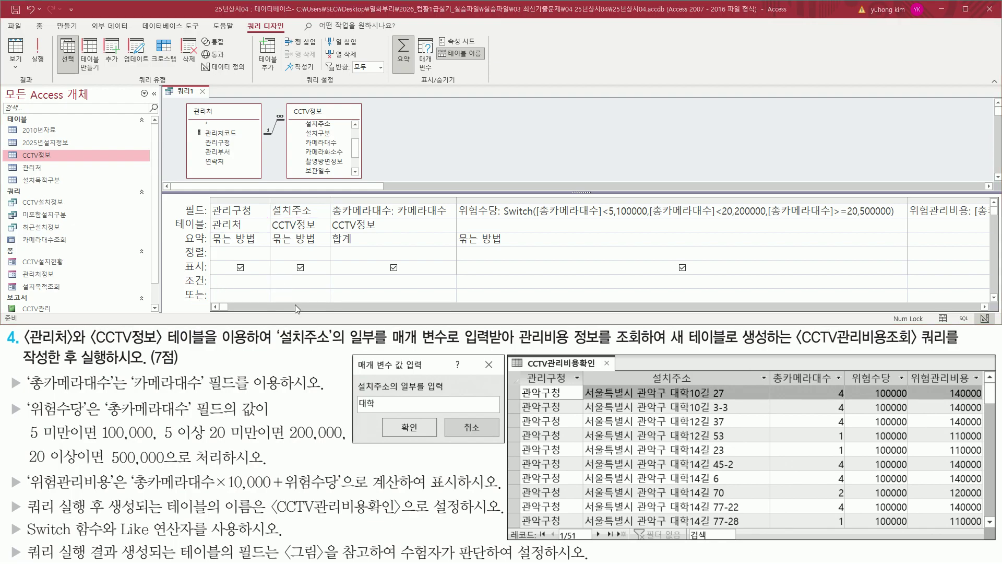
pyautogui.moveTo(354, 378); pyautogui.dragTo(448, 395)
pyautogui.press('Escape')
pyautogui.moveTo(330, 201); pyautogui.dragTo(456, 201)
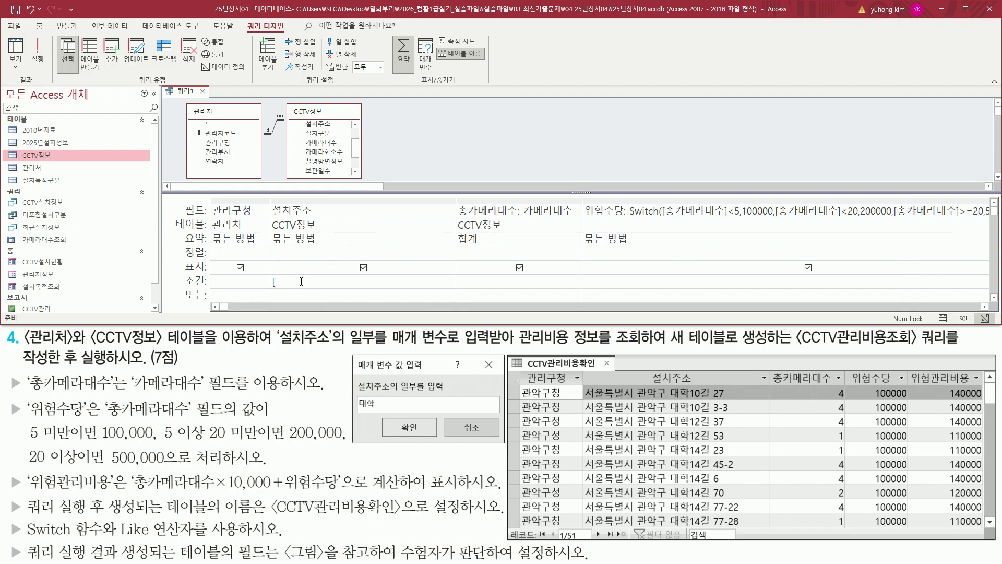
pyautogui.write('설치주소의 일부를 입력')
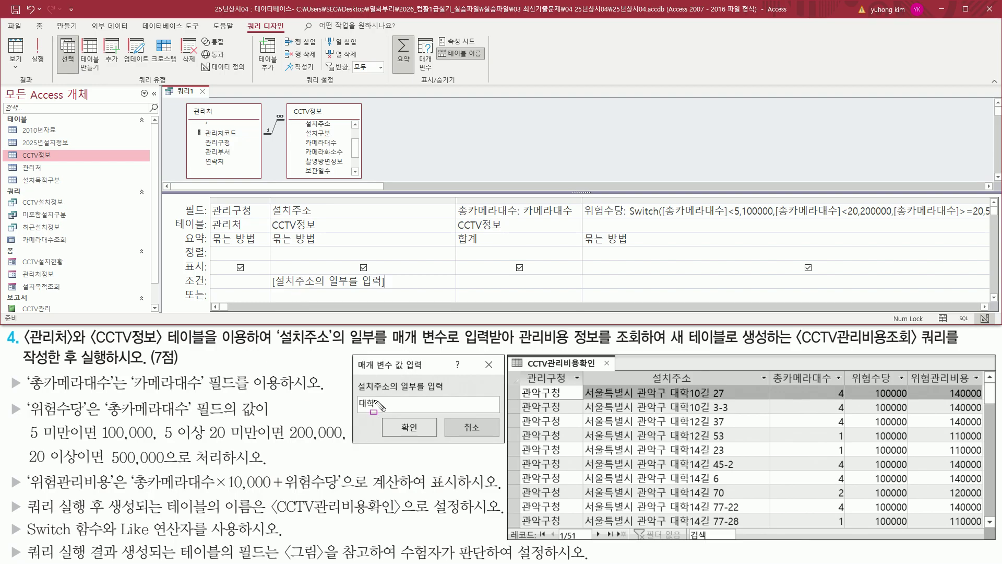
# - Compare the 설치주소 criterion with the sample parameter prompt and the partial-address matching that the task requires
pyautogui.moveTo(357, 392); pyautogui.dragTo(447, 392)
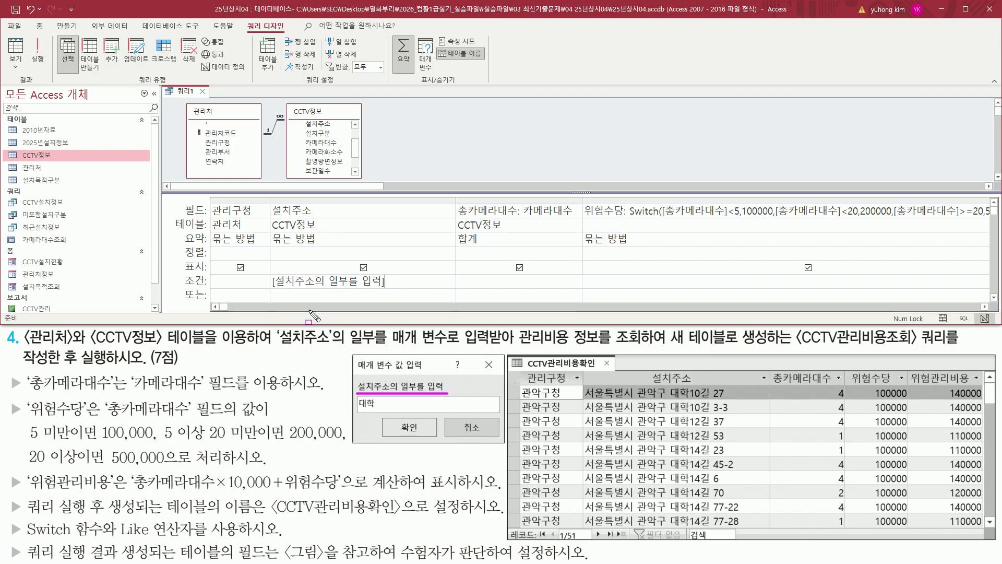
pyautogui.moveTo(271, 290); pyautogui.dragTo(360, 290)
pyautogui.moveTo(272, 290); pyautogui.dragTo(389, 274)
pyautogui.press('e')
pyautogui.moveTo(278, 302); pyautogui.dragTo(385, 290)
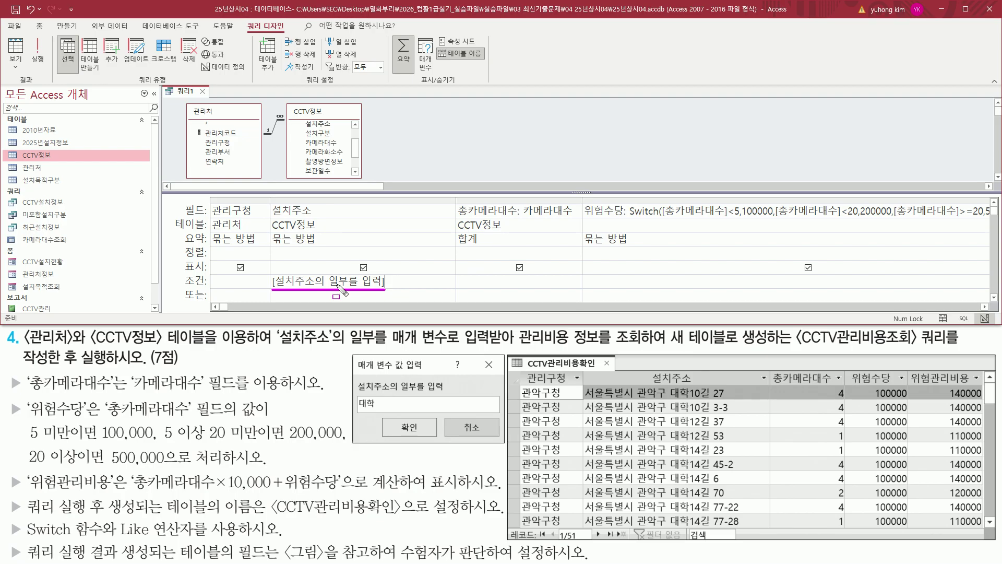
pyautogui.moveTo(360, 396); pyautogui.dragTo(378, 410)
pyautogui.moveTo(277, 348)
pyautogui.mouseDown()
pyautogui.moveTo(373, 347)
pyautogui.moveTo(360, 327)
pyautogui.moveTo(386, 346)
pyautogui.moveTo(496, 346)
pyautogui.mouseUp()
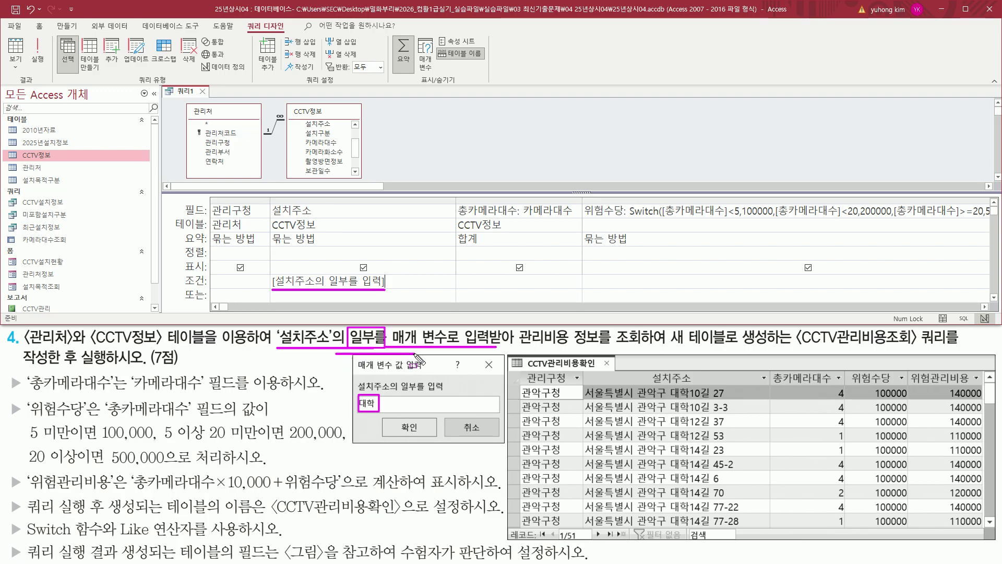
pyautogui.press('Escape')
# - Extend the 설치주소 criterion to "*" & [설치주소의 일부를 입력] & "*" and widen its column to fit
pyautogui.click(419, 287)
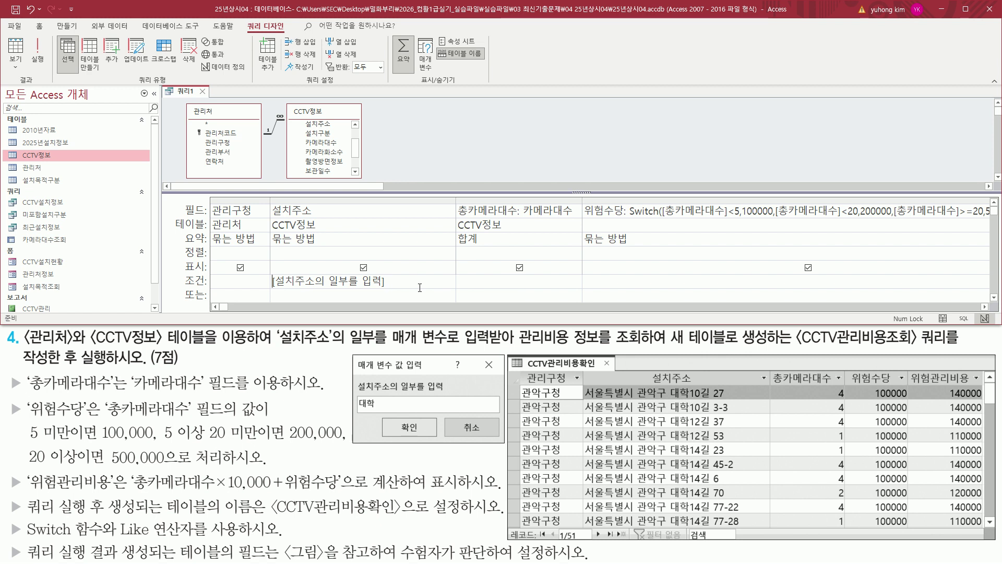
pyautogui.press('Home')
pyautogui.write('"*" ')
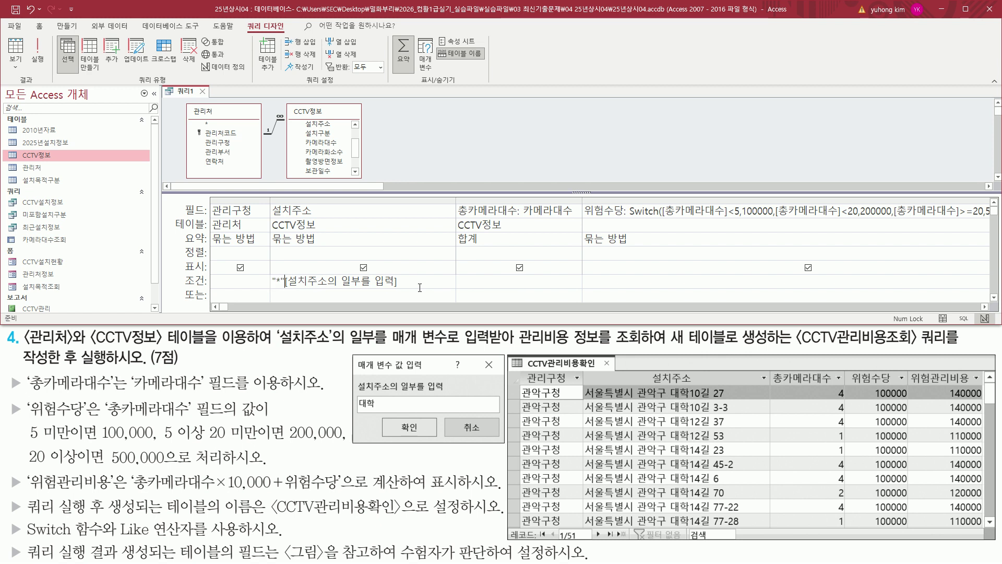
pyautogui.write('& ')
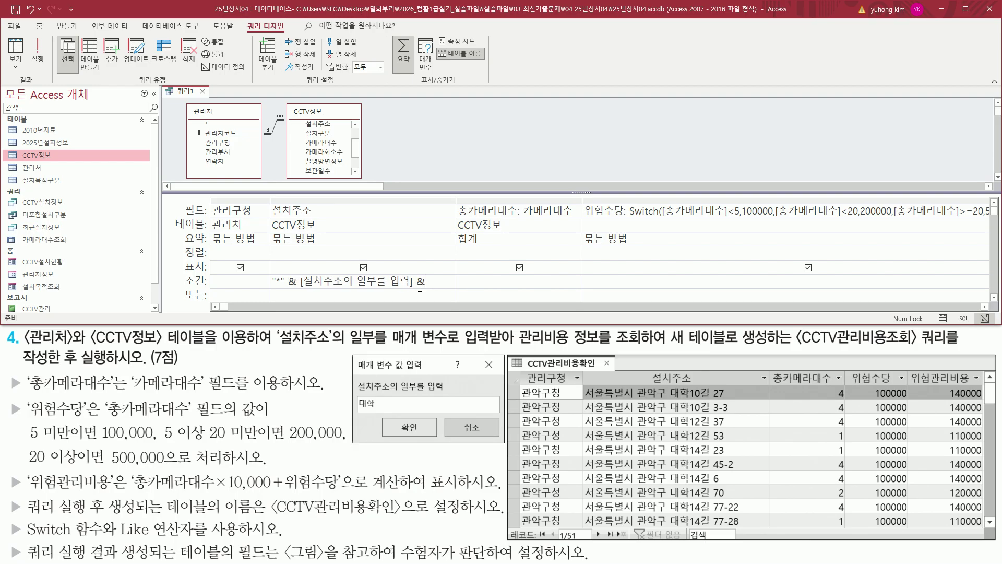
pyautogui.write('"*')
pyautogui.moveTo(458, 200); pyautogui.dragTo(485, 200)
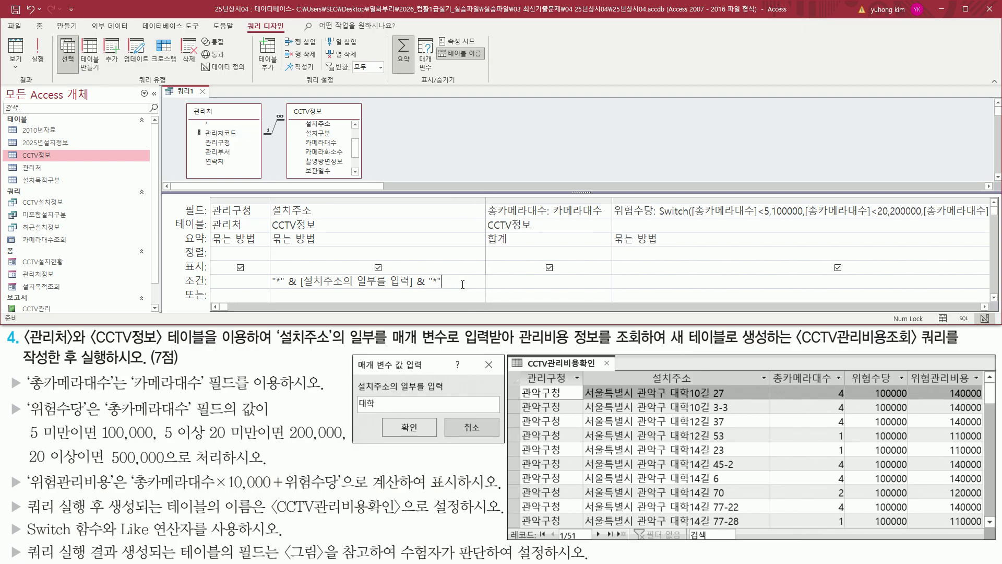
# - Add the like operator in front of the 설치주소 wildcard criterion and review the full expression
pyautogui.press('Home')
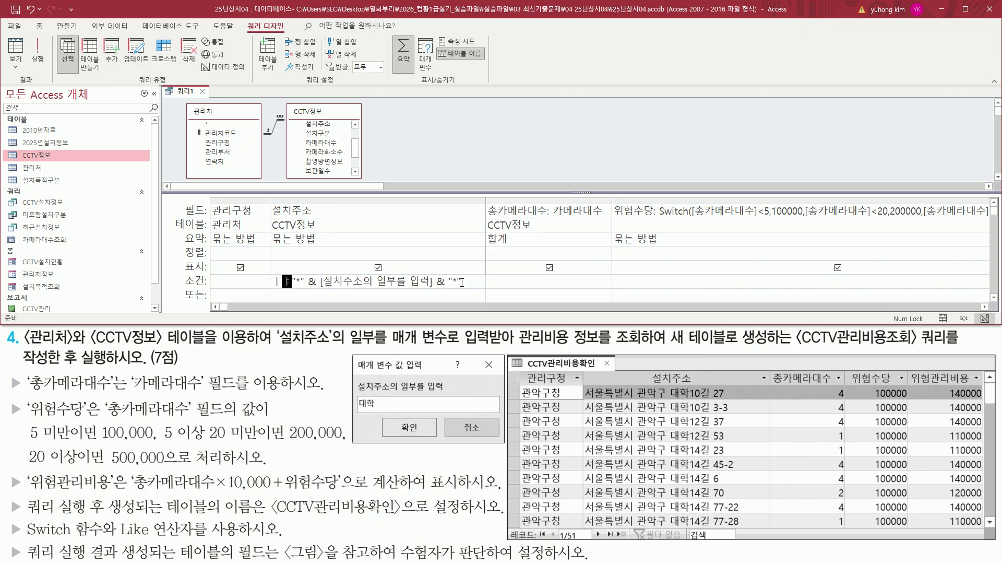
pyautogui.write('like')
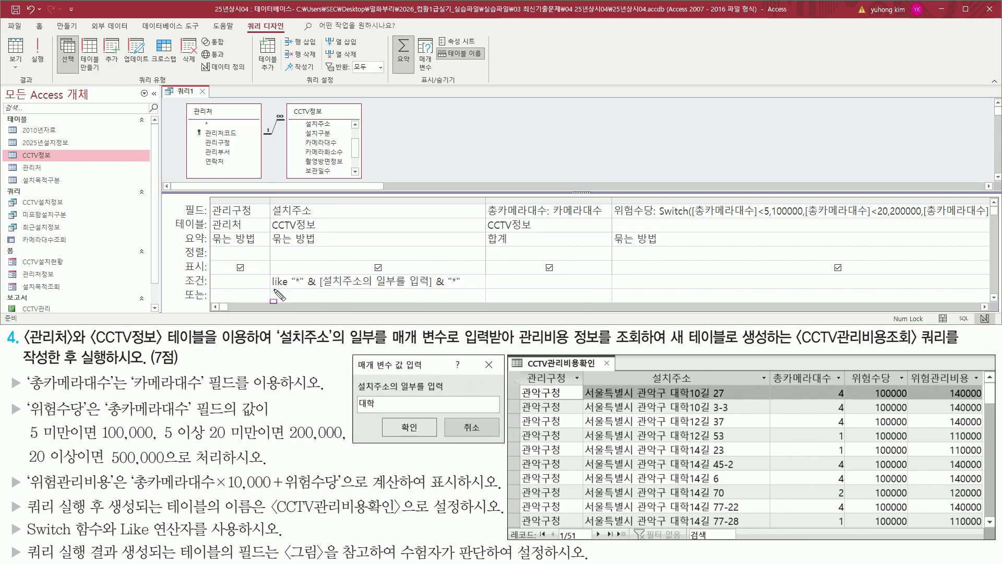
pyautogui.moveTo(269, 290)
pyautogui.mouseDown()
pyautogui.moveTo(381, 290)
pyautogui.moveTo(433, 270)
pyautogui.moveTo(472, 282)
pyautogui.mouseUp()
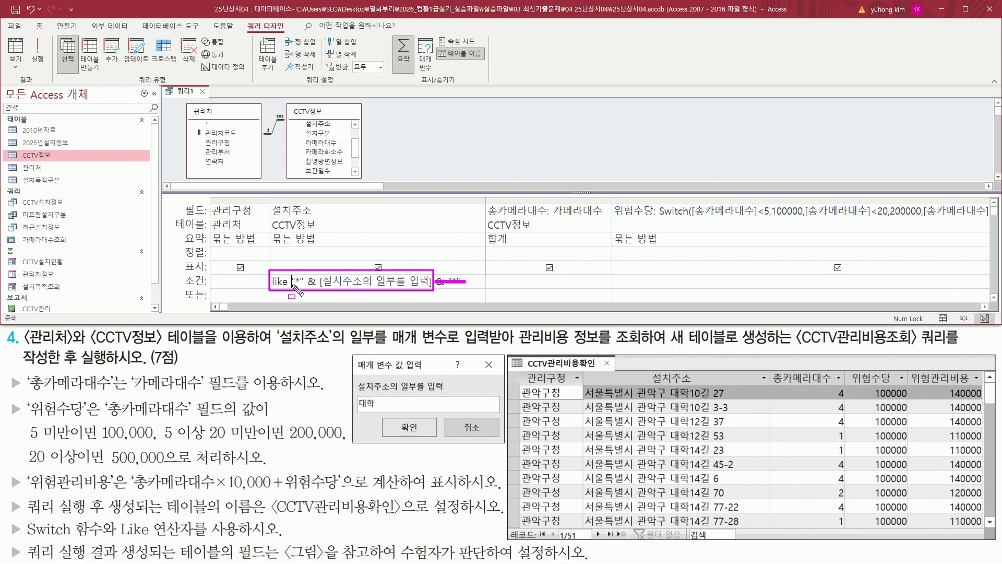
# - Check the parts of the 설치주소 Like criterion against the partial-address parameter requirement and the note about the output fields
pyautogui.moveTo(318, 269)
pyautogui.mouseDown()
pyautogui.moveTo(332, 287)
pyautogui.moveTo(432, 291)
pyautogui.mouseUp()
pyautogui.press('Escape')
pyautogui.moveTo(295, 281)
pyautogui.mouseDown()
pyautogui.moveTo(317, 282)
pyautogui.moveTo(279, 290)
pyautogui.moveTo(330, 303)
pyautogui.moveTo(467, 290)
pyautogui.moveTo(467, 271)
pyautogui.mouseUp()
pyautogui.click(320, 290)
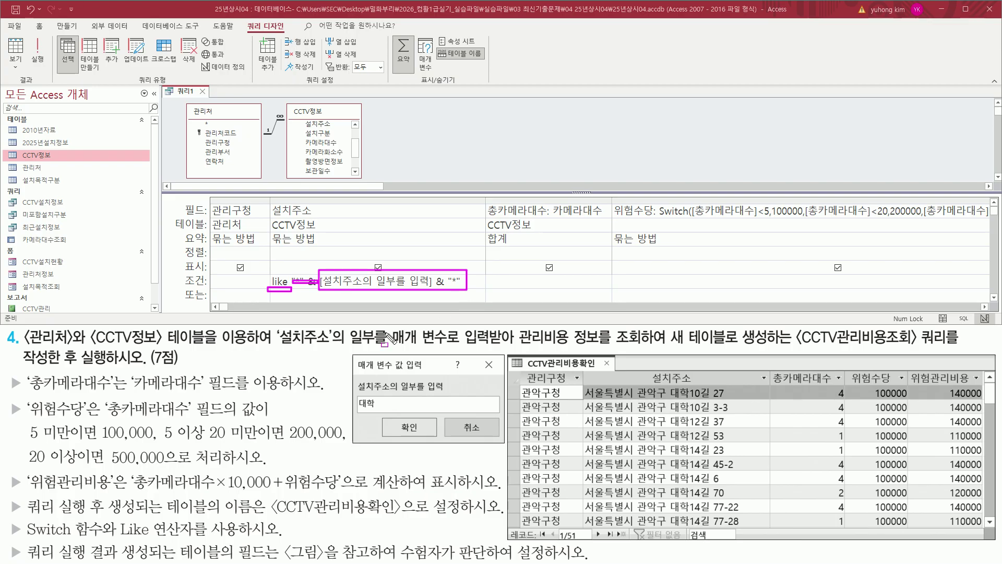
pyautogui.moveTo(272, 348); pyautogui.dragTo(496, 351)
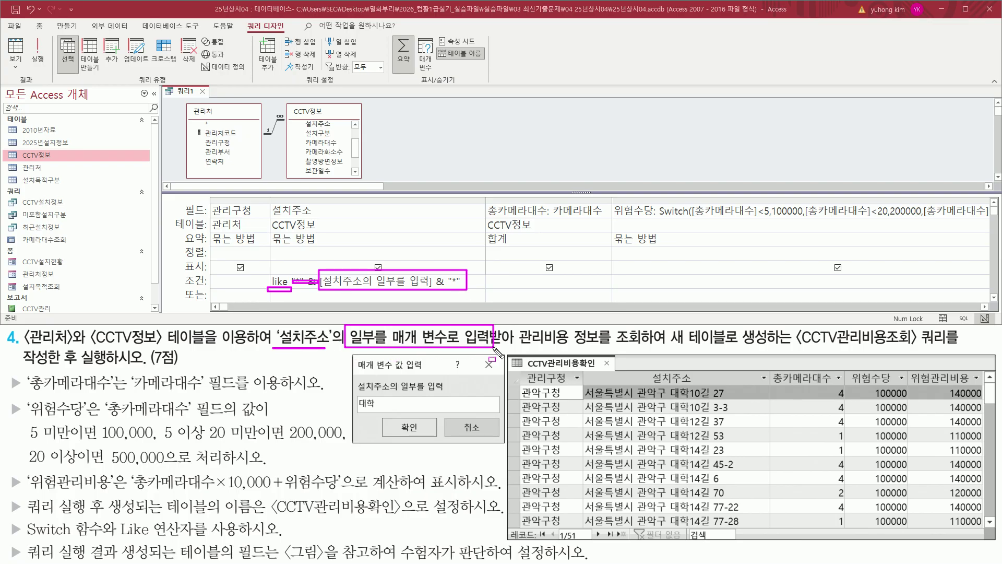
pyautogui.press('Escape')
pyautogui.moveTo(359, 410); pyautogui.dragTo(372, 410)
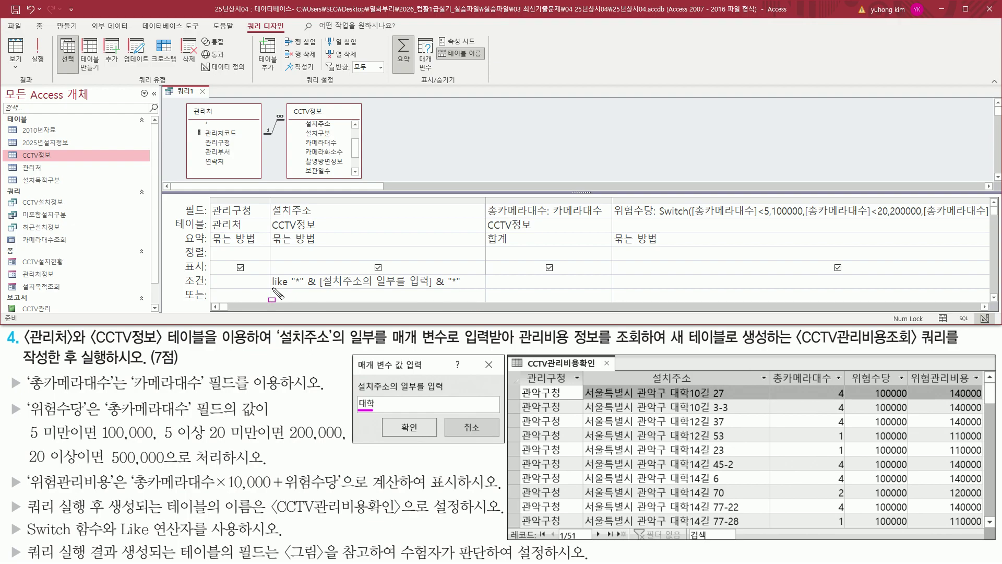
pyautogui.moveTo(266, 289); pyautogui.dragTo(471, 289)
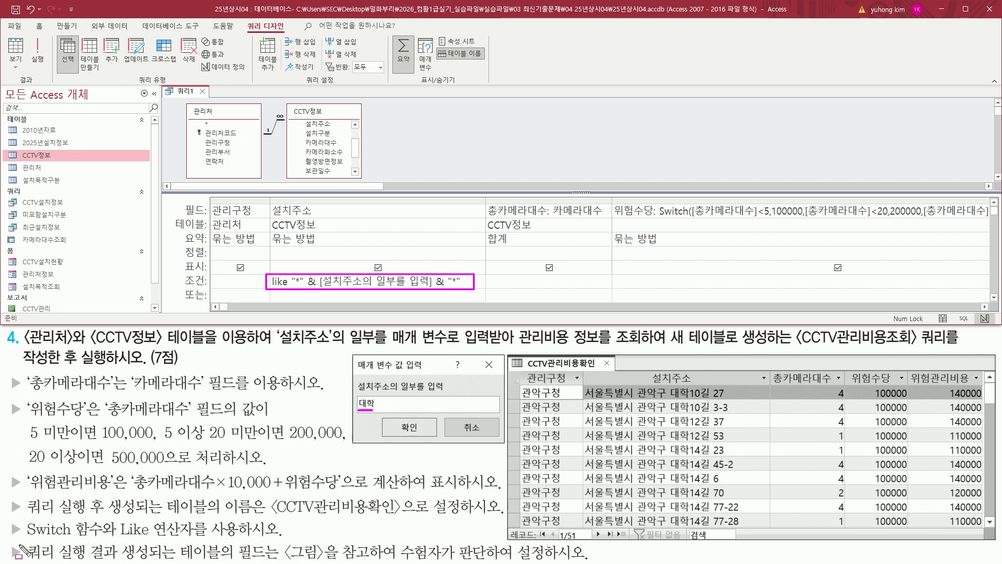
pyautogui.moveTo(8, 543); pyautogui.dragTo(19, 560)
pyautogui.moveTo(130, 559); pyautogui.dragTo(592, 560)
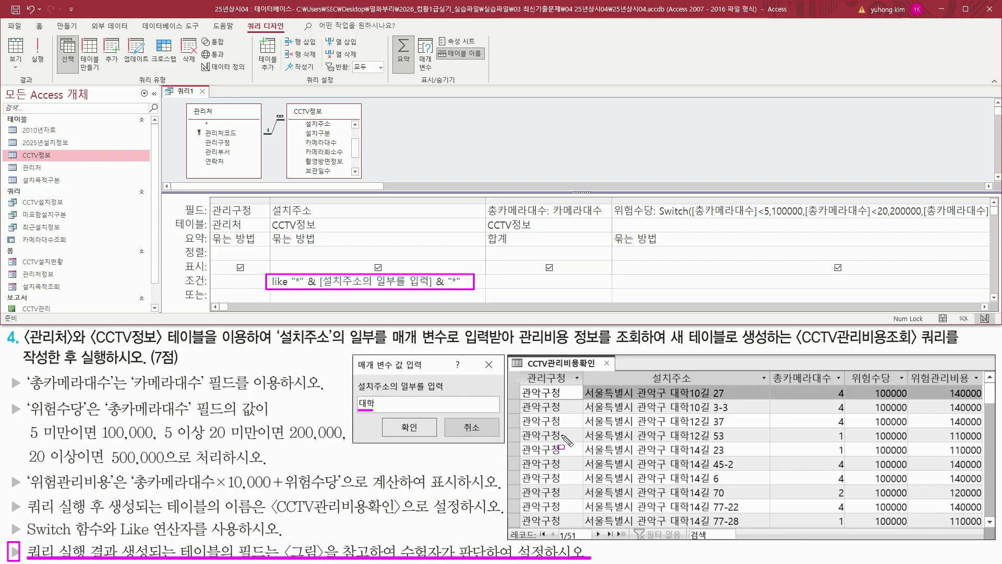
# - Examine the expressions and totals settings of 위험수당 and 위험관리비용 against those columns in the sample result
pyautogui.press('Escape')
pyautogui.moveTo(613, 203); pyautogui.dragTo(658, 222)
pyautogui.press('Escape')
pyautogui.click(984, 307)
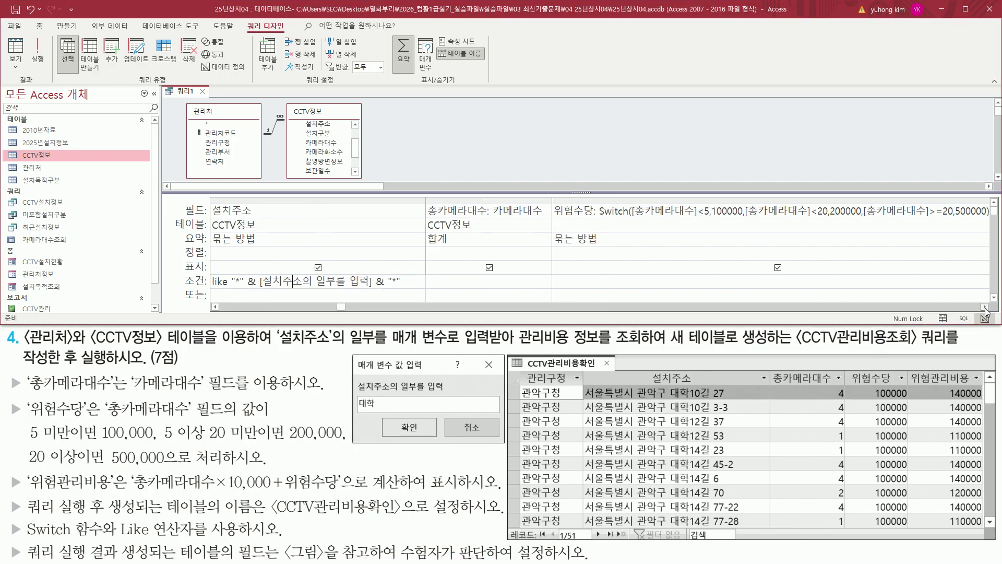
pyautogui.click(983, 307)
pyautogui.click(984, 307)
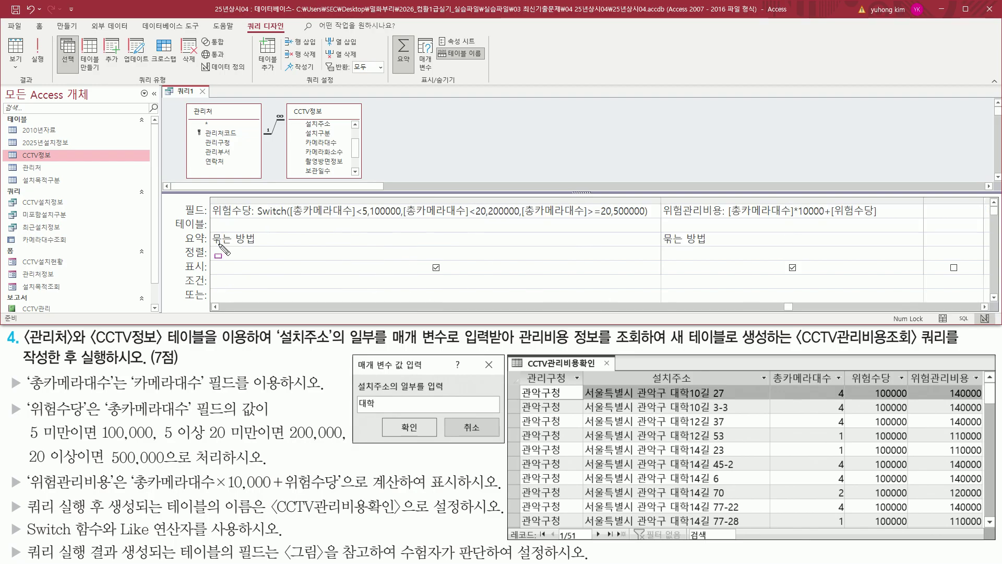
pyautogui.moveTo(211, 248)
pyautogui.mouseDown()
pyautogui.moveTo(271, 244)
pyautogui.moveTo(266, 230)
pyautogui.mouseUp()
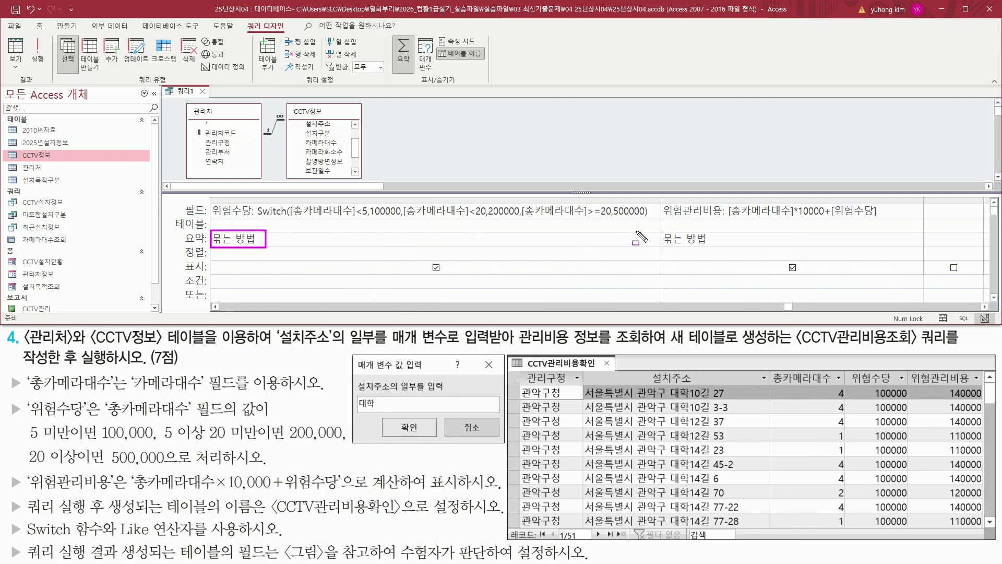
pyautogui.moveTo(658, 231); pyautogui.dragTo(709, 246)
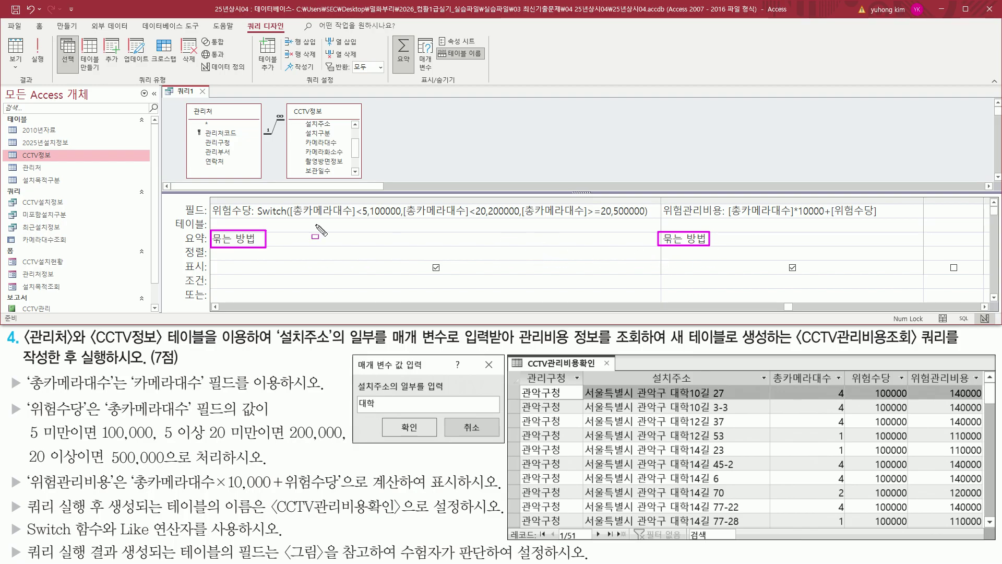
pyautogui.moveTo(259, 219); pyautogui.dragTo(648, 218)
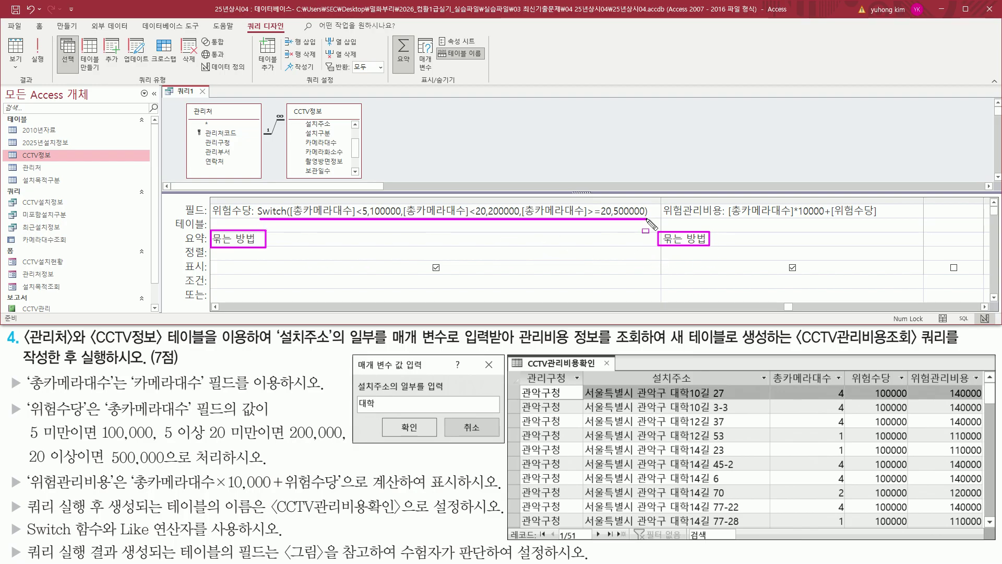
pyautogui.moveTo(728, 218); pyautogui.dragTo(869, 219)
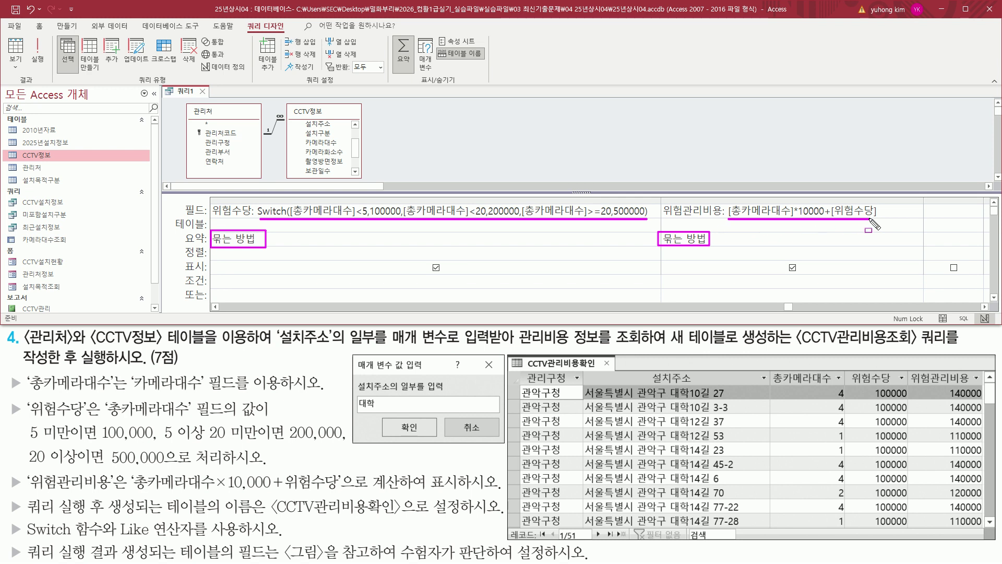
pyautogui.moveTo(870, 386)
pyautogui.mouseDown()
pyautogui.moveTo(916, 525)
pyautogui.moveTo(908, 520)
pyautogui.mouseUp()
pyautogui.moveTo(943, 387); pyautogui.dragTo(973, 524)
pyautogui.press('Escape')
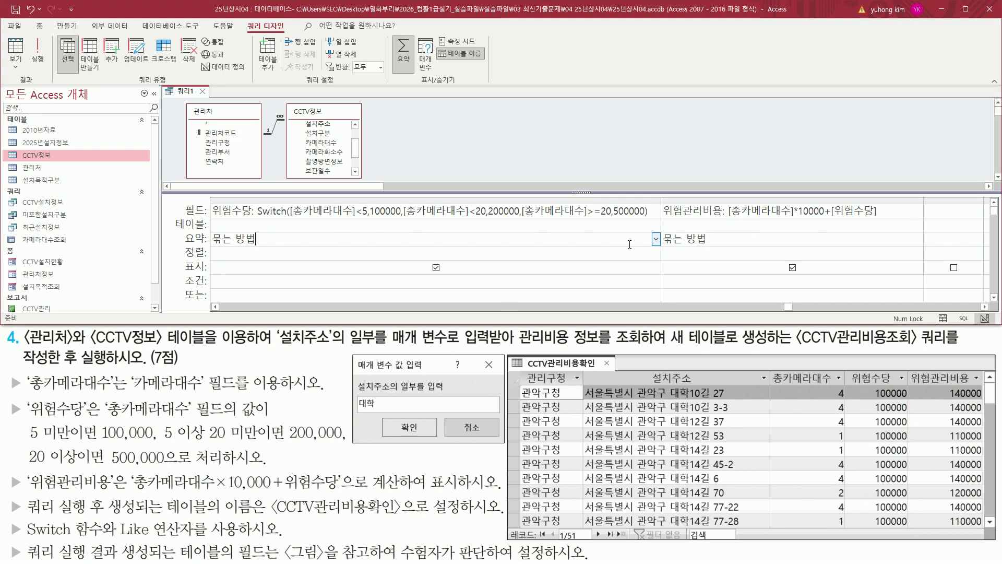
# - Set the totals option of both the 위험수당 and 위험관리비용 fields to 식
pyautogui.click(656, 239)
pyautogui.click(491, 388)
pyautogui.click(771, 237)
pyautogui.click(918, 238)
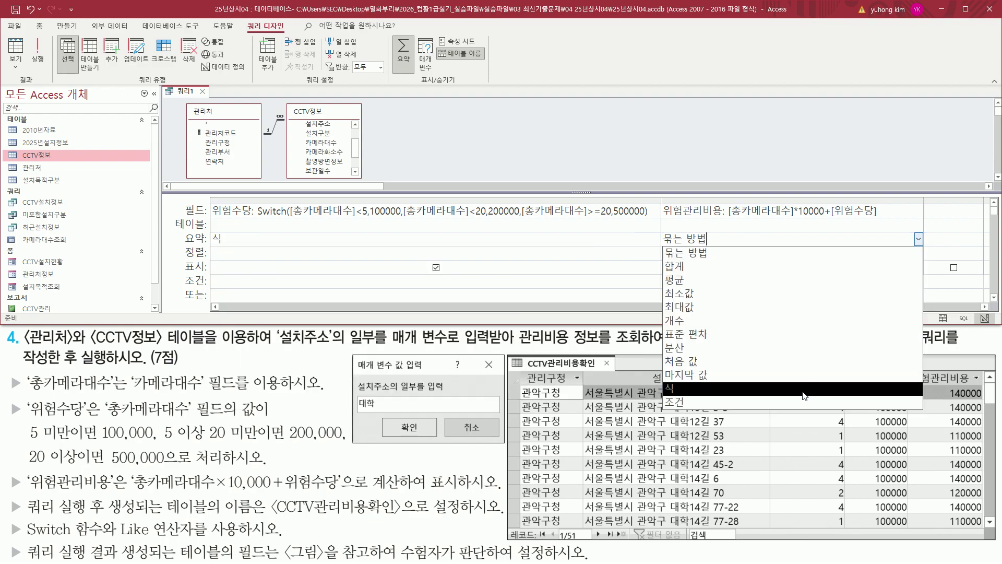
pyautogui.click(796, 393)
pyautogui.moveTo(213, 246); pyautogui.dragTo(817, 246)
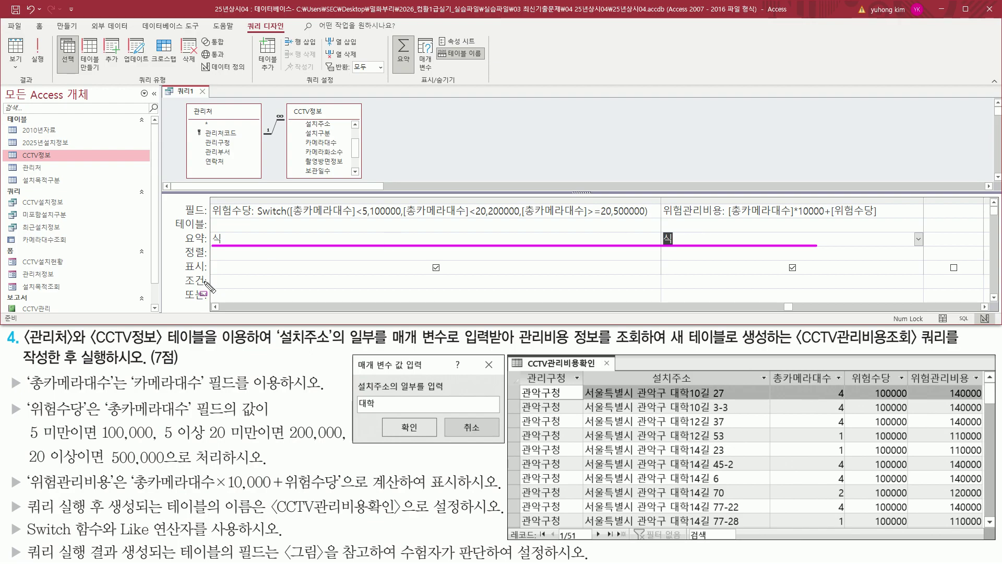
pyautogui.press('Escape')
# - Review the 묶는 방법 totals setting of the 관리구청 and 설치주소 fields
pyautogui.click(216, 307)
pyautogui.click(217, 307)
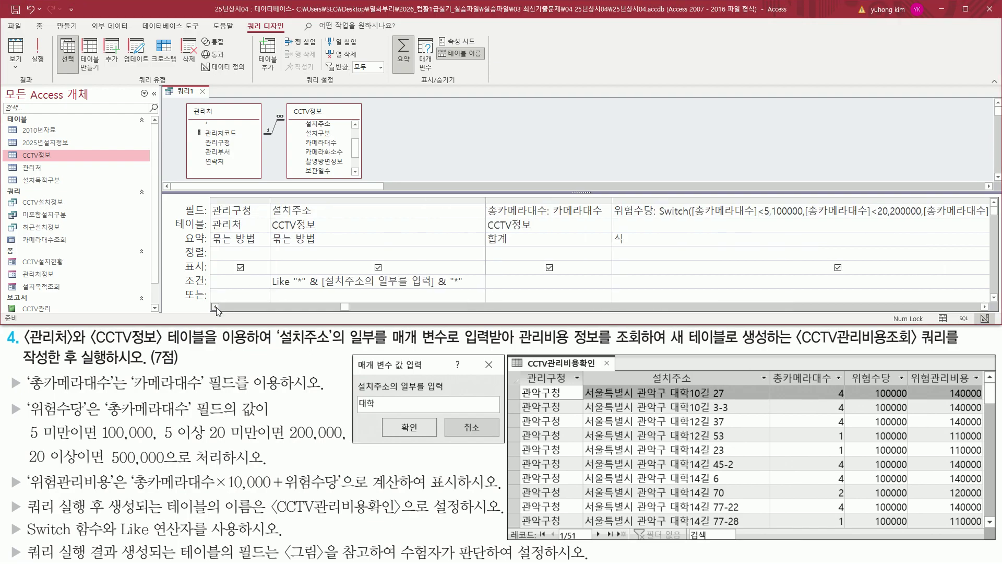
pyautogui.hotkey('ctrl', '2')
pyautogui.moveTo(211, 197); pyautogui.dragTo(267, 217)
pyautogui.moveTo(211, 231); pyautogui.dragTo(258, 251)
pyautogui.moveTo(268, 198)
pyautogui.mouseDown()
pyautogui.moveTo(320, 216)
pyautogui.moveTo(339, 245)
pyautogui.mouseUp()
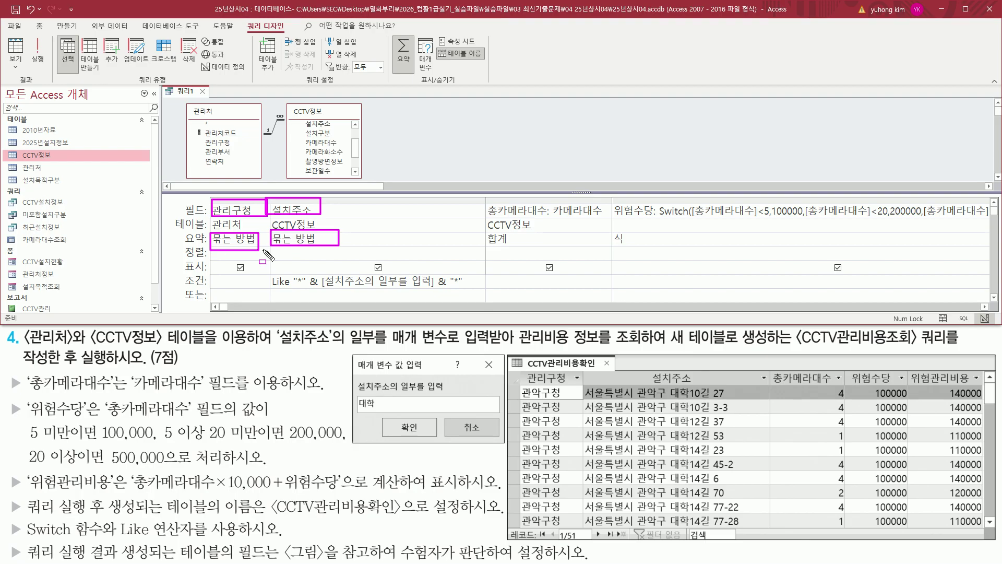
pyautogui.press('Escape')
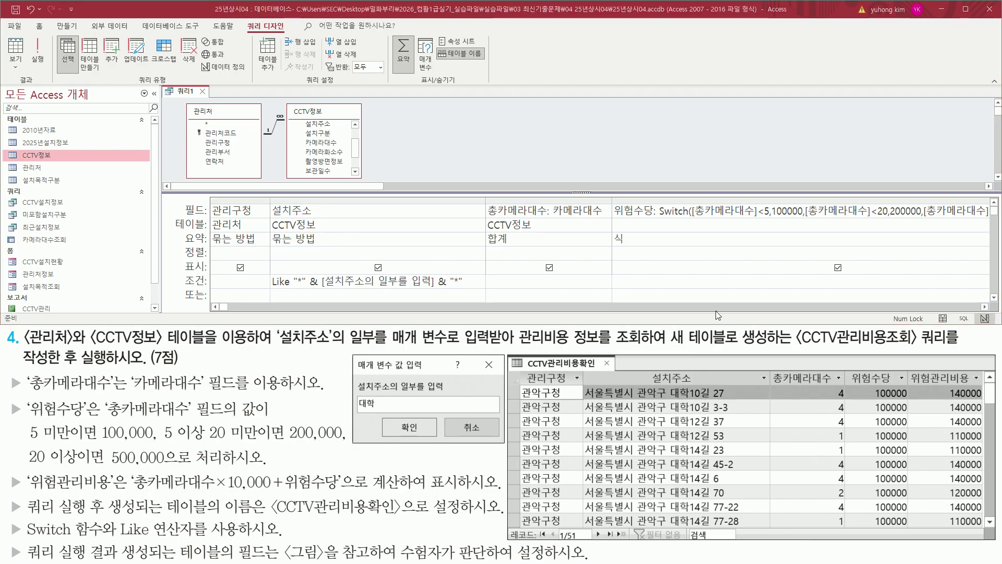
# - Review the Switch and cost expressions together with the 식 totals setting of the two calculated fields
pyautogui.click(985, 307)
pyautogui.click(985, 307)
pyautogui.click(985, 306)
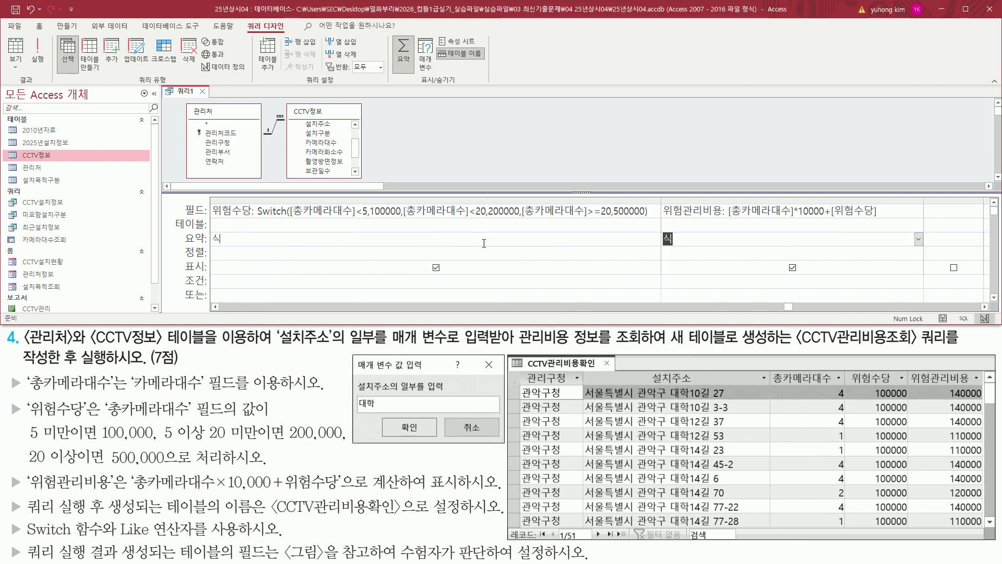
pyautogui.moveTo(212, 200)
pyautogui.mouseDown()
pyautogui.moveTo(349, 218)
pyautogui.moveTo(634, 218)
pyautogui.mouseUp()
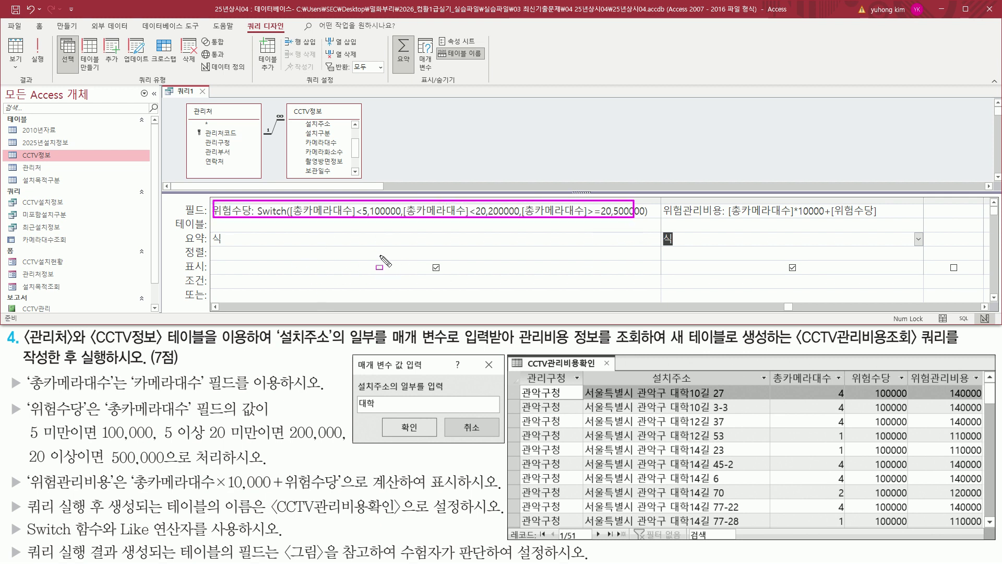
pyautogui.moveTo(257, 218); pyautogui.dragTo(651, 218)
pyautogui.moveTo(729, 218); pyautogui.dragTo(882, 218)
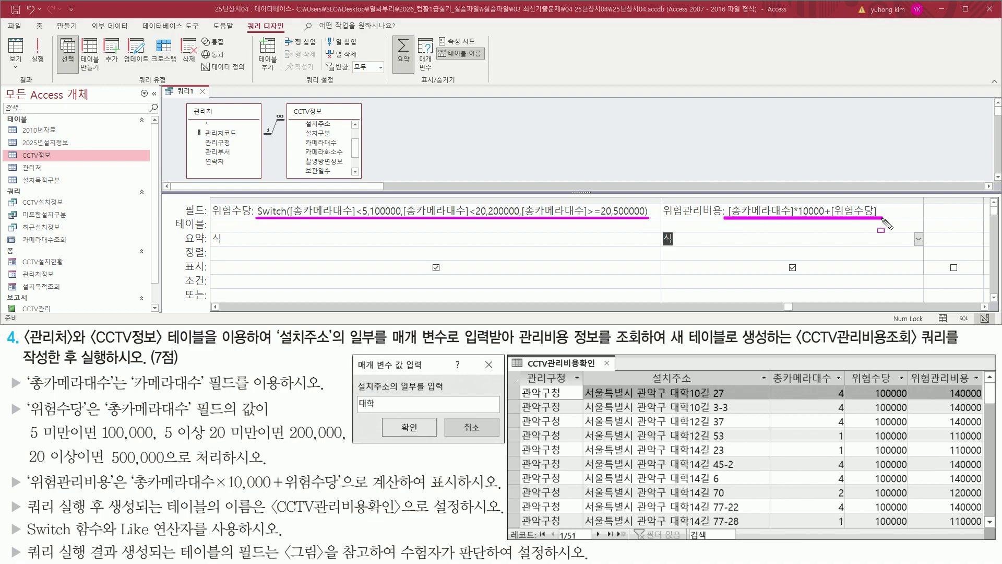
pyautogui.moveTo(207, 244); pyautogui.dragTo(709, 244)
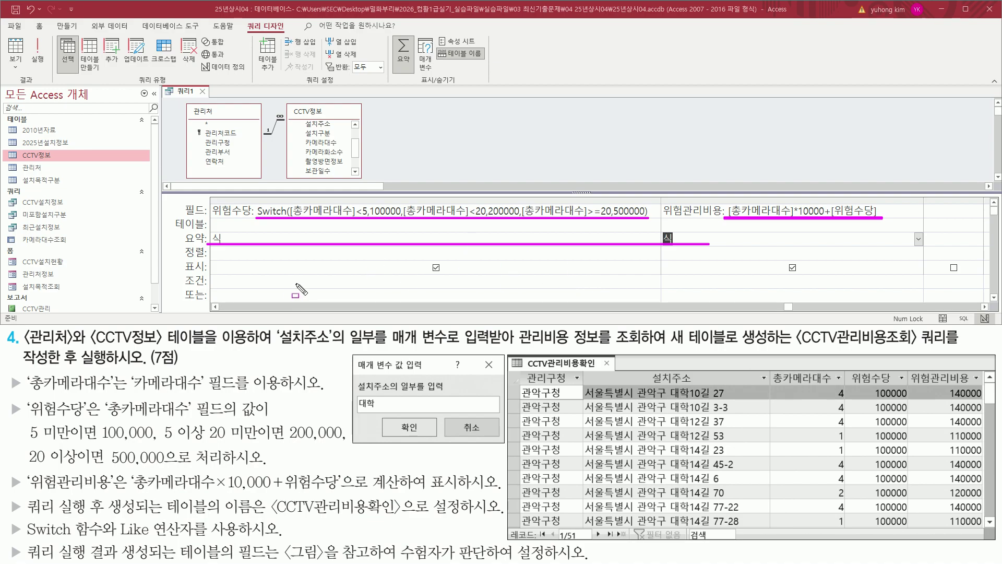
pyautogui.press('Escape')
# - Run the query and compare its parameter prompt with the sample 설치주소의 일부를 입력 dialog
pyautogui.click(231, 308)
pyautogui.click(231, 308)
pyautogui.click(231, 307)
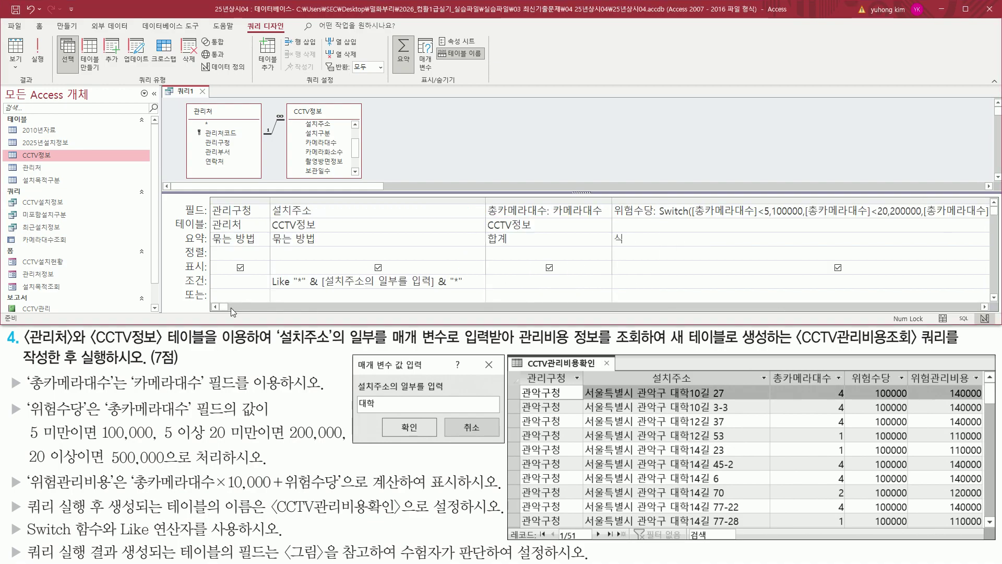
pyautogui.moveTo(30, 35); pyautogui.dragTo(52, 77)
pyautogui.press('Escape')
pyautogui.click(38, 52)
pyautogui.hotkey('ctrl', '2')
pyautogui.moveTo(441, 84); pyautogui.dragTo(565, 152)
pyautogui.moveTo(354, 356)
pyautogui.mouseDown()
pyautogui.moveTo(500, 464)
pyautogui.moveTo(505, 444)
pyautogui.mouseUp()
pyautogui.moveTo(442, 112); pyautogui.dragTo(515, 111)
pyautogui.moveTo(357, 393); pyautogui.dragTo(452, 393)
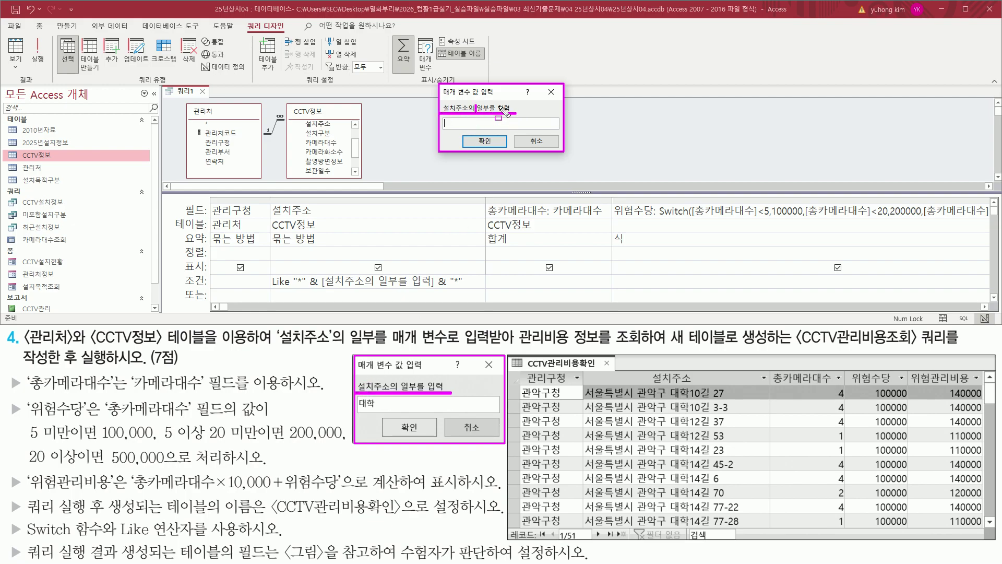
# - Enter 대학 as the 설치주소 parameter value and display the matching records
pyautogui.press('Escape')
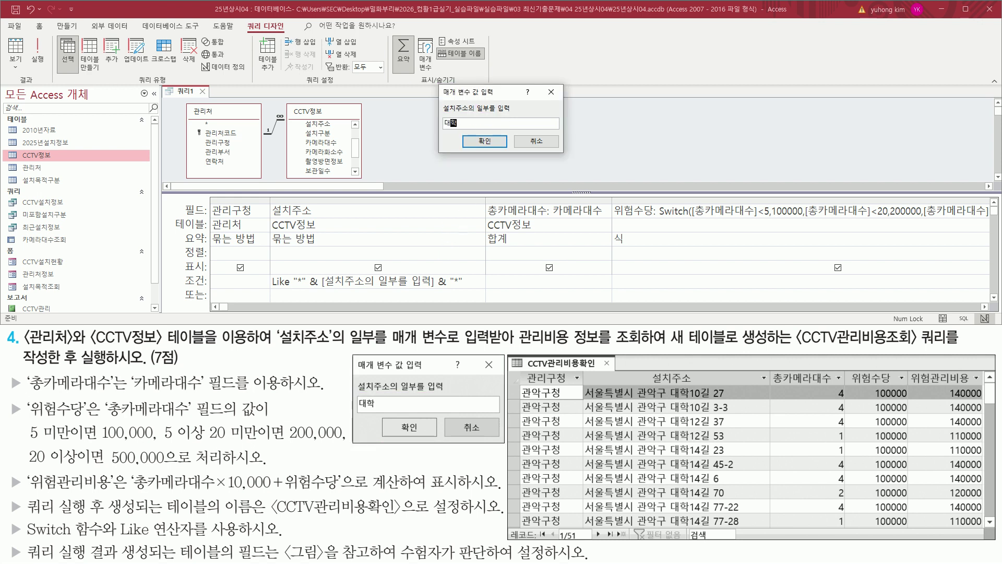
pyautogui.moveTo(441, 127); pyautogui.dragTo(506, 148)
pyautogui.press('Escape')
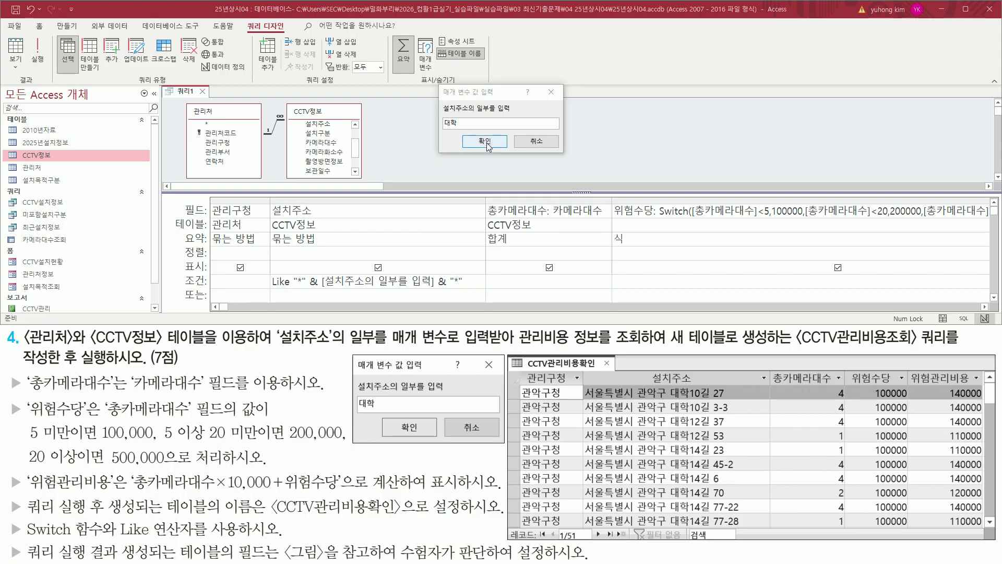
pyautogui.click(485, 141)
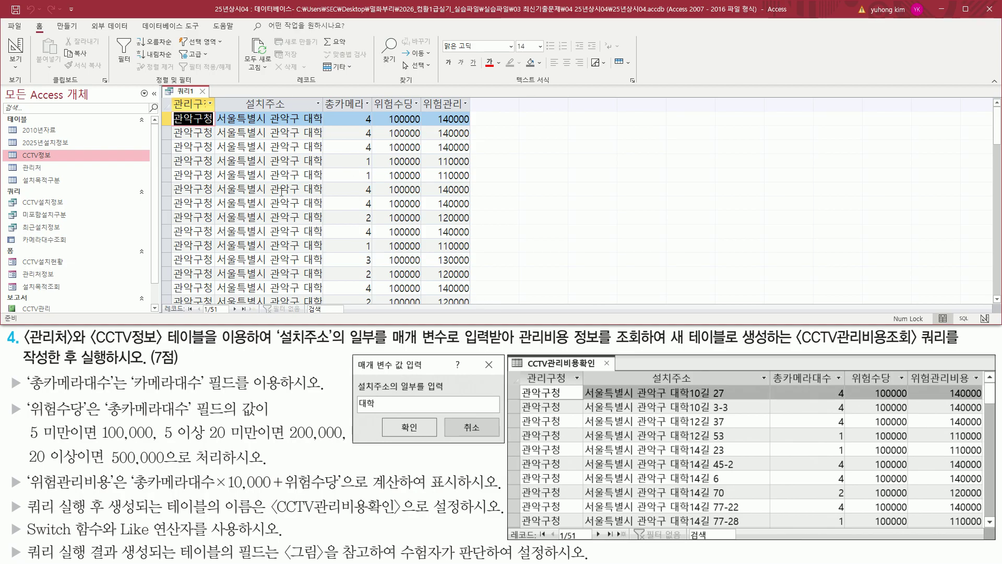
# - Widen the 관리구청, 설치주소, 총카메라대수, 위험수당 and 위험관리비용 result columns to fit their headings and contents
pyautogui.moveTo(171, 110); pyautogui.dragTo(338, 128)
pyautogui.press('Escape')
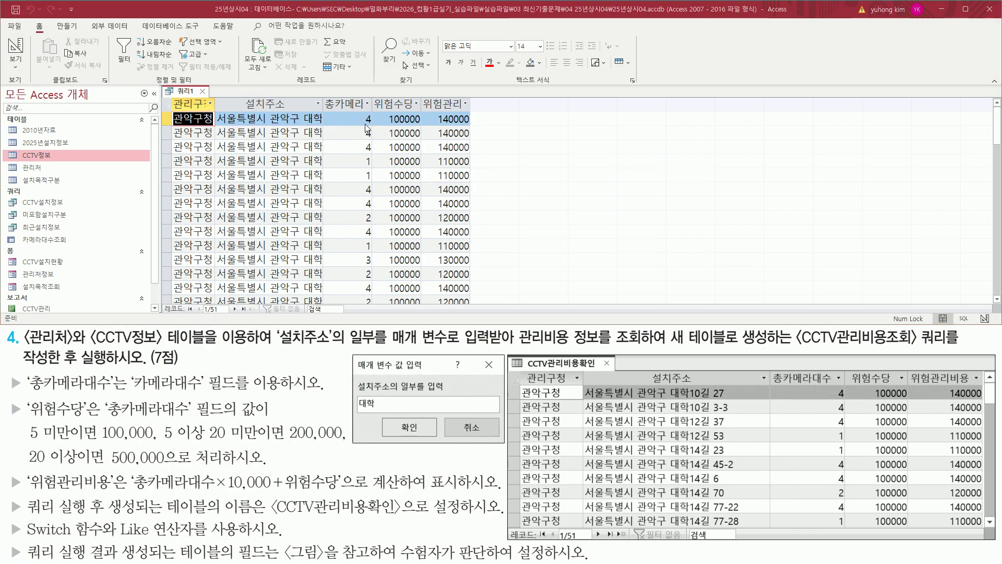
pyautogui.moveTo(326, 110); pyautogui.dragTo(458, 110)
pyautogui.press('Escape')
pyautogui.moveTo(215, 96); pyautogui.dragTo(216, 110)
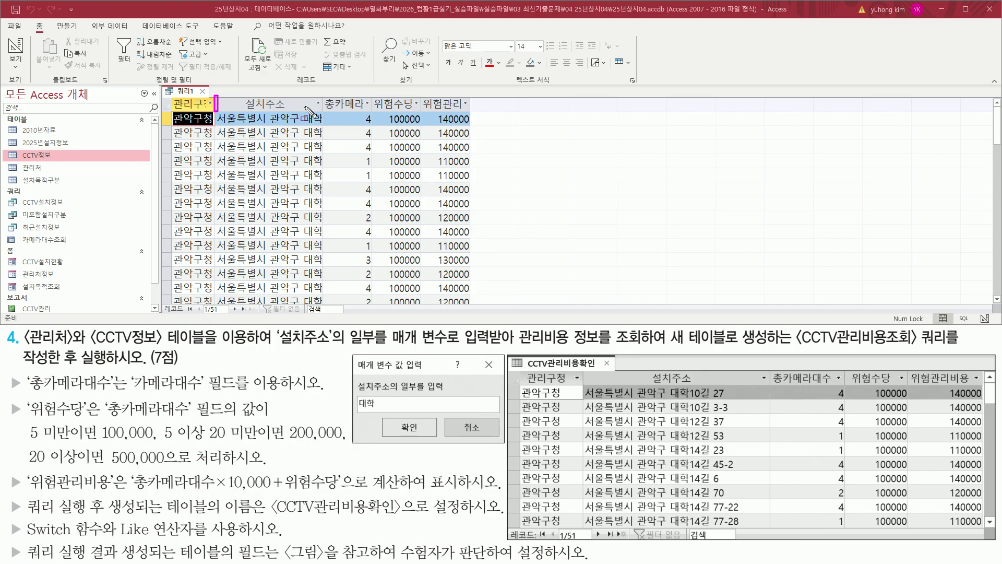
pyautogui.moveTo(324, 97)
pyautogui.mouseDown()
pyautogui.moveTo(324, 112)
pyautogui.moveTo(422, 112)
pyautogui.mouseUp()
pyautogui.press('Escape')
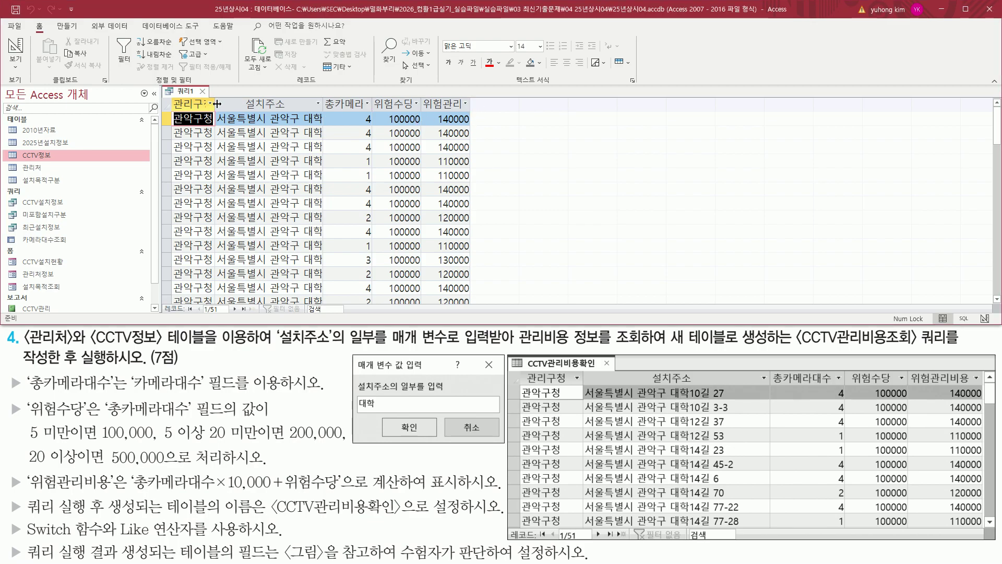
pyautogui.doubleClick(217, 104)
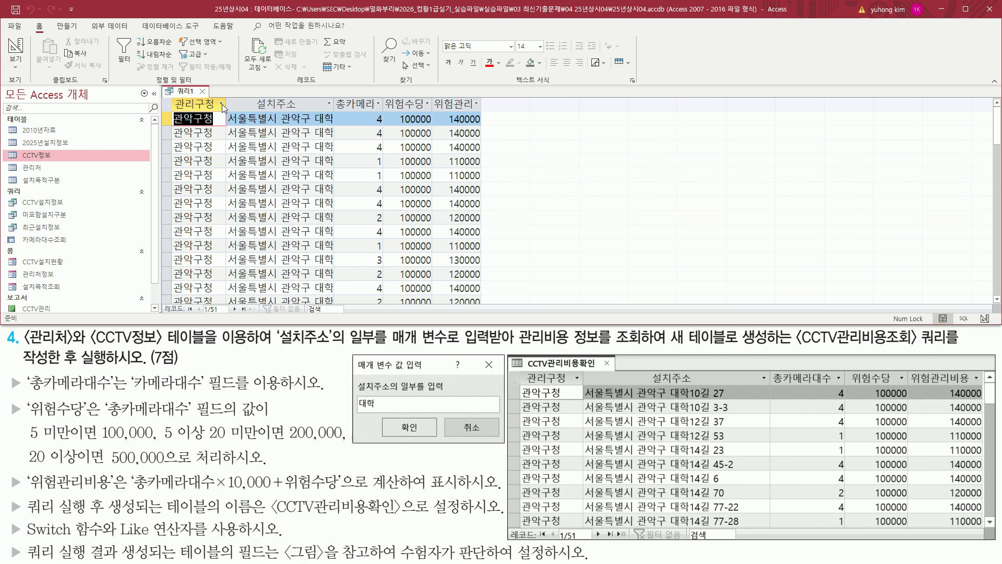
pyautogui.doubleClick(336, 104)
pyautogui.doubleClick(465, 104)
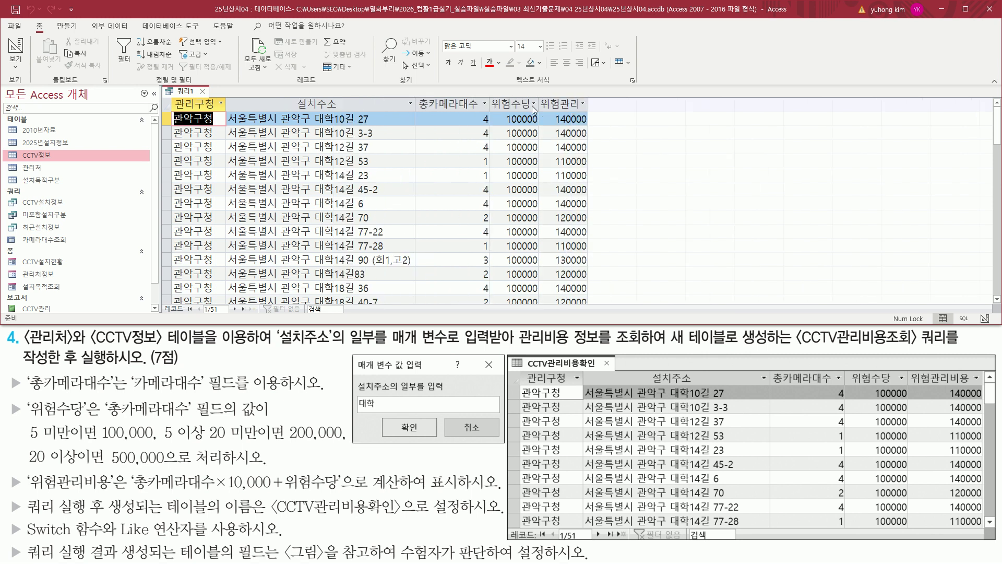
pyautogui.moveTo(540, 104); pyautogui.dragTo(545, 104)
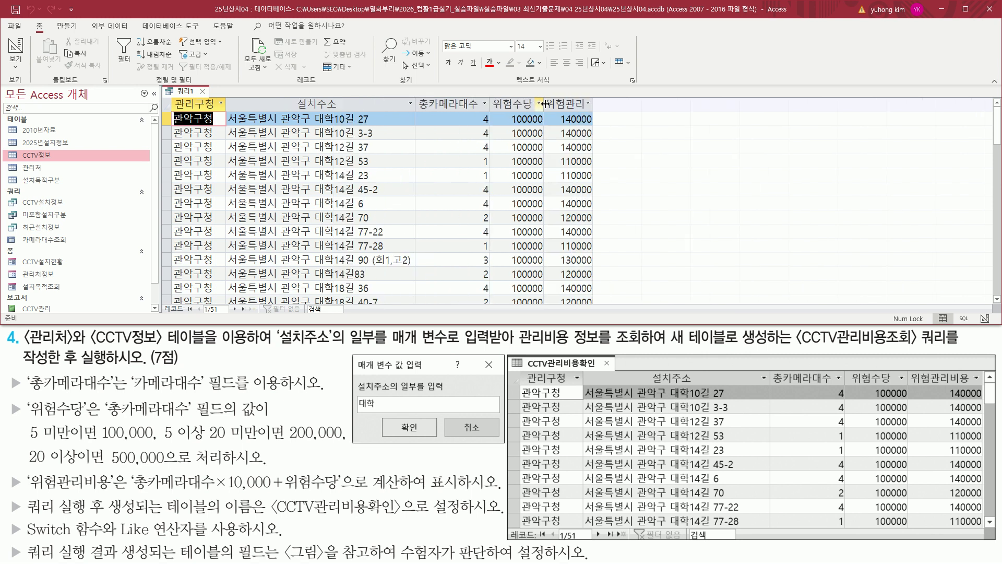
pyautogui.doubleClick(593, 104)
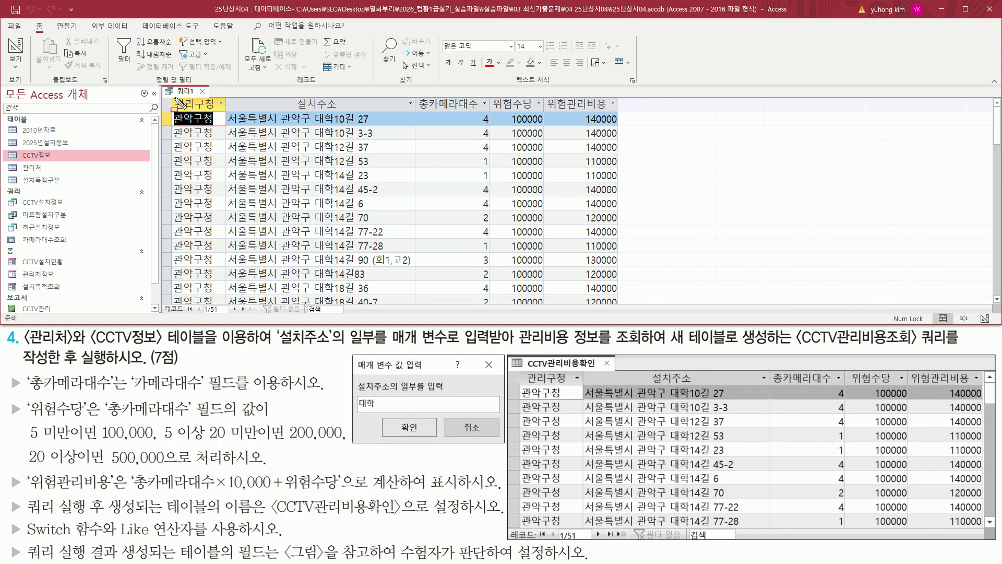
# - Compare the result's column headings and the 관리구청 and 설치주소 values with the sample CCTV관리비용확인 table
pyautogui.moveTo(172, 96)
pyautogui.mouseDown()
pyautogui.moveTo(232, 113)
pyautogui.moveTo(617, 112)
pyautogui.mouseUp()
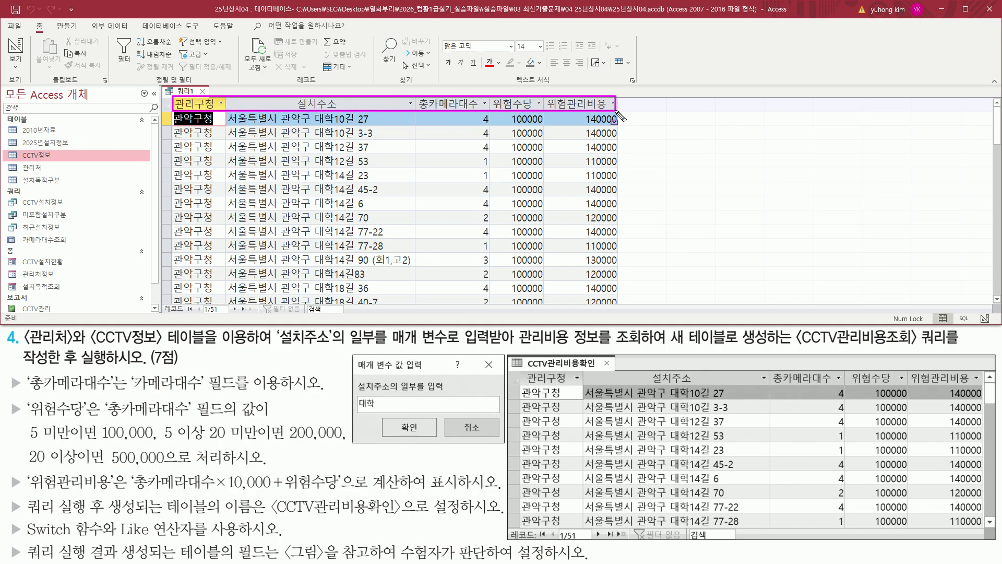
pyautogui.moveTo(520, 370); pyautogui.dragTo(986, 392)
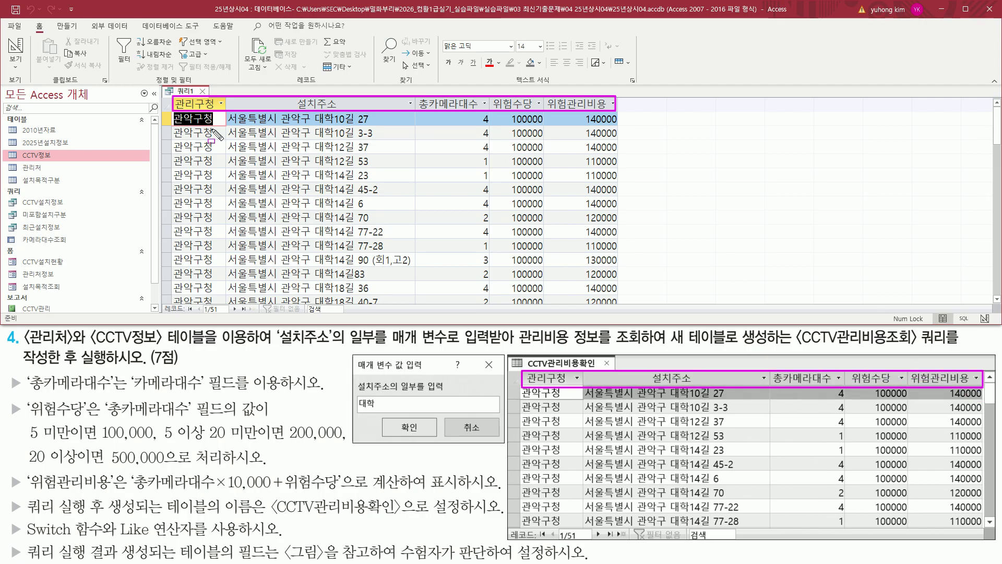
pyautogui.moveTo(174, 114)
pyautogui.mouseDown()
pyautogui.moveTo(230, 313)
pyautogui.moveTo(221, 312)
pyautogui.mouseUp()
pyautogui.moveTo(524, 386); pyautogui.dragTo(563, 533)
pyautogui.press('Escape')
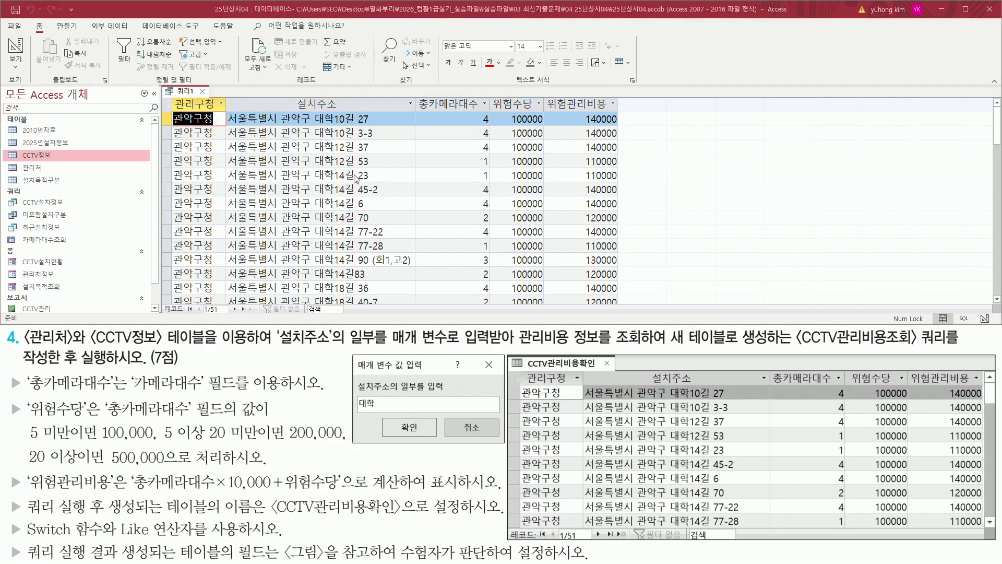
pyautogui.moveTo(416, 289); pyautogui.dragTo(430, 310)
pyautogui.moveTo(334, 109)
pyautogui.mouseDown()
pyautogui.moveTo(376, 302)
pyautogui.moveTo(420, 319)
pyautogui.moveTo(418, 305)
pyautogui.mouseUp()
pyautogui.moveTo(689, 384)
pyautogui.mouseDown()
pyautogui.moveTo(720, 521)
pyautogui.moveTo(748, 527)
pyautogui.mouseUp()
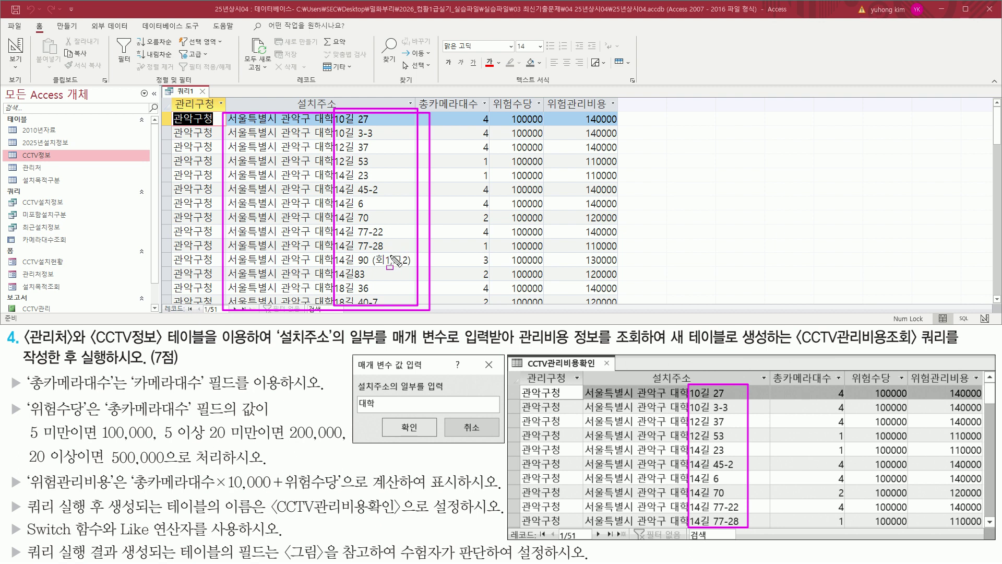
# - Compare the first ten records' 설치주소, 총카메라대수, 위험수당 and 위험관리비용 values with the sample figure
pyautogui.moveTo(334, 111)
pyautogui.mouseDown()
pyautogui.moveTo(402, 263)
pyautogui.moveTo(397, 256)
pyautogui.mouseUp()
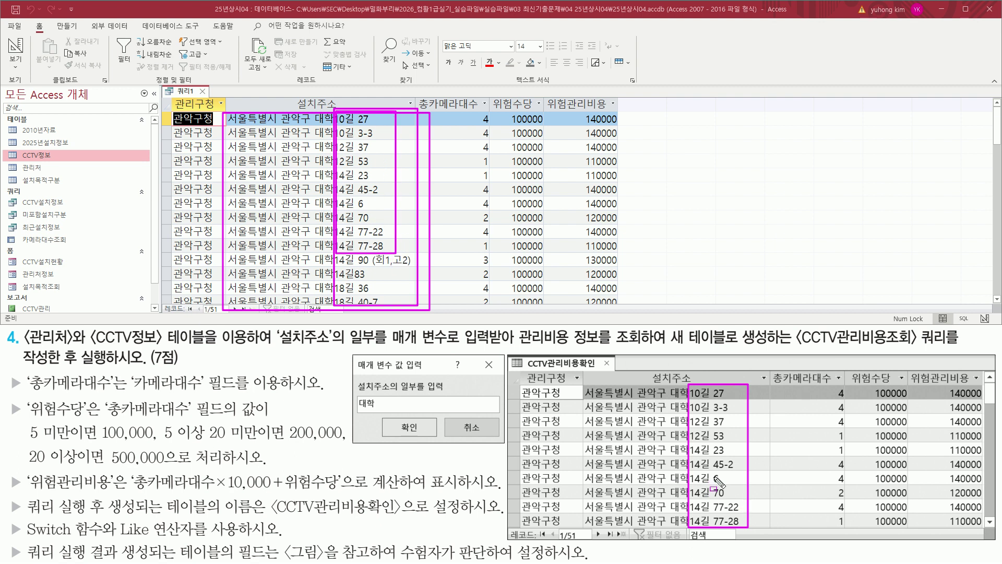
pyautogui.moveTo(464, 110)
pyautogui.mouseDown()
pyautogui.moveTo(507, 261)
pyautogui.moveTo(505, 253)
pyautogui.mouseUp()
pyautogui.moveTo(826, 385)
pyautogui.mouseDown()
pyautogui.moveTo(858, 538)
pyautogui.moveTo(854, 531)
pyautogui.mouseUp()
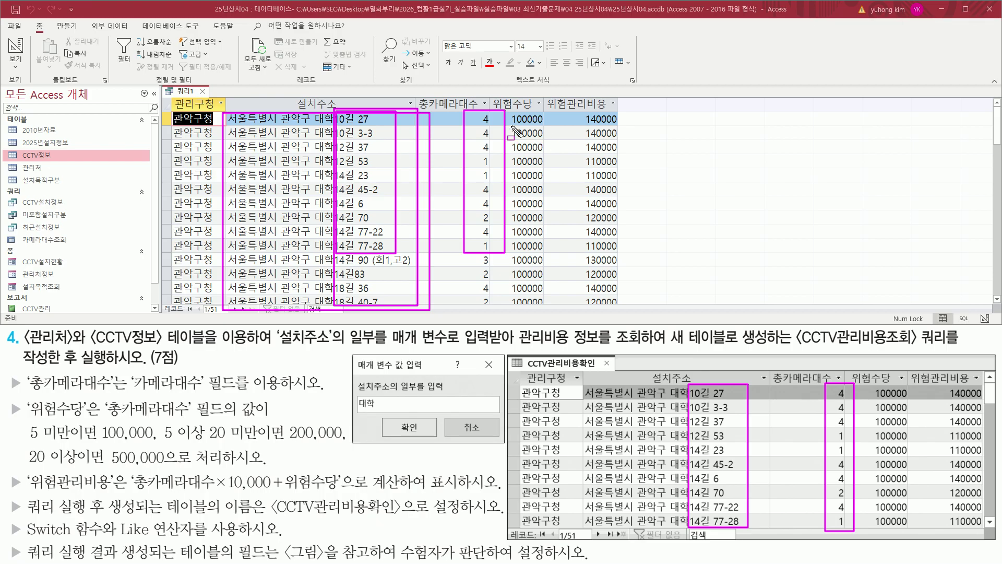
pyautogui.moveTo(511, 109); pyautogui.dragTo(553, 257)
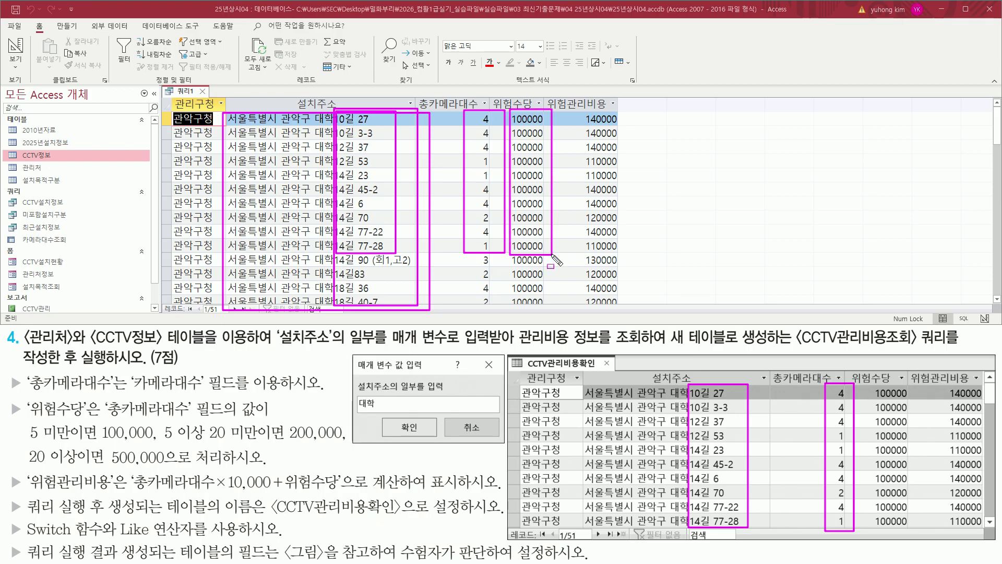
pyautogui.moveTo(867, 383)
pyautogui.mouseDown()
pyautogui.moveTo(921, 538)
pyautogui.moveTo(911, 528)
pyautogui.mouseUp()
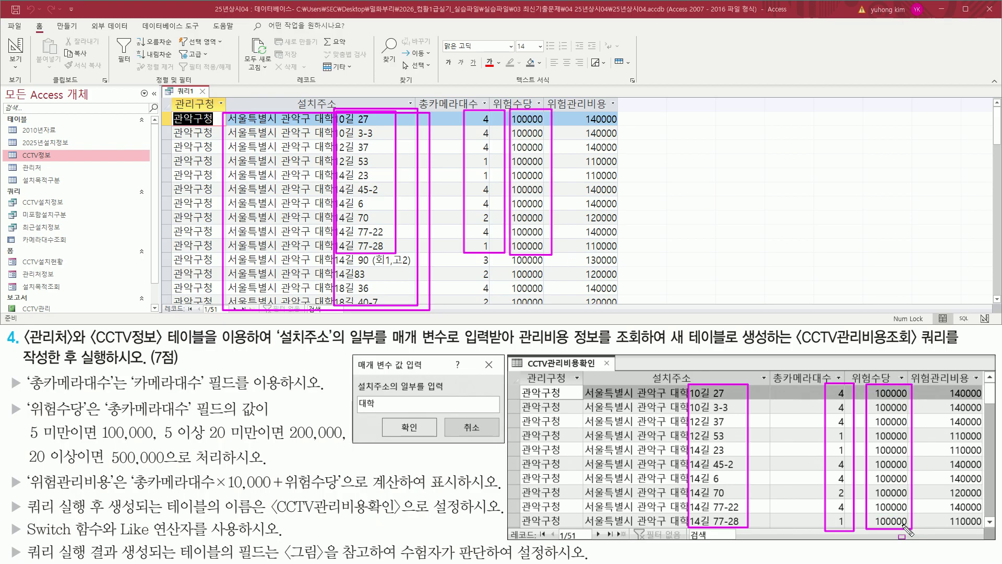
pyautogui.moveTo(576, 110)
pyautogui.mouseDown()
pyautogui.moveTo(619, 261)
pyautogui.moveTo(623, 252)
pyautogui.mouseUp()
pyautogui.moveTo(942, 386)
pyautogui.mouseDown()
pyautogui.moveTo(945, 452)
pyautogui.moveTo(987, 533)
pyautogui.moveTo(982, 527)
pyautogui.mouseUp()
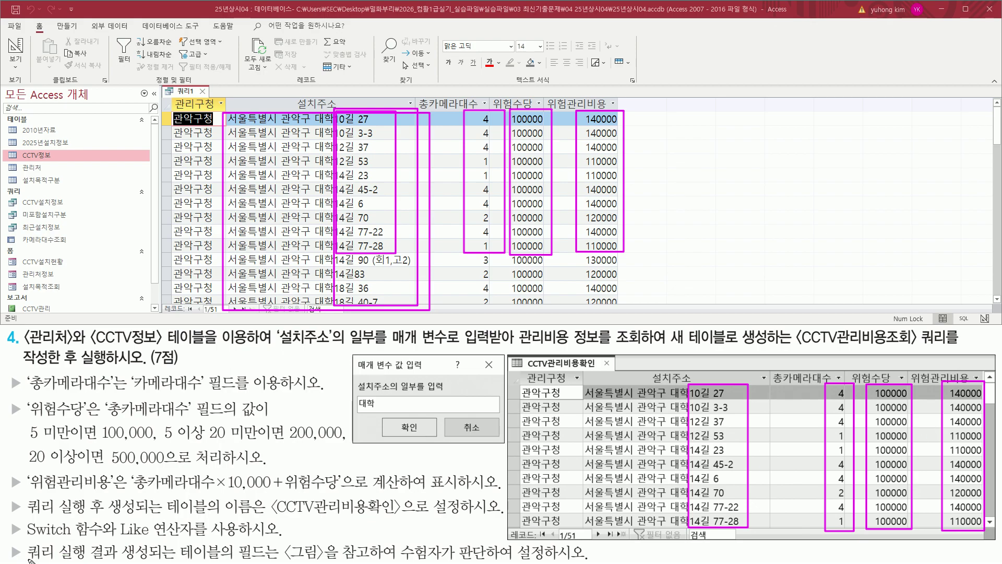
pyautogui.moveTo(45, 558); pyautogui.dragTo(589, 558)
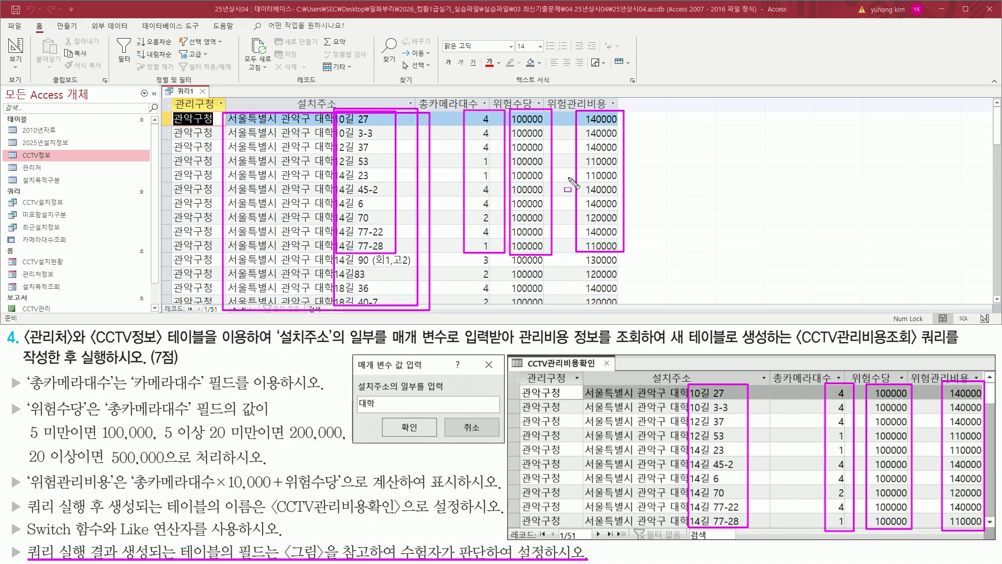
pyautogui.press('Escape')
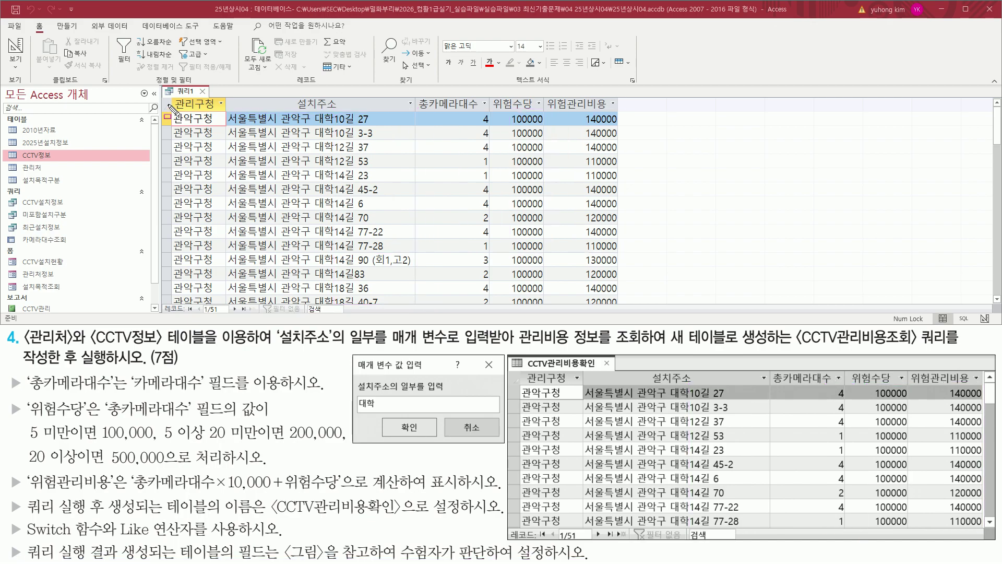
# - Return the query from its datasheet results to design view
pyautogui.moveTo(162, 97); pyautogui.dragTo(621, 258)
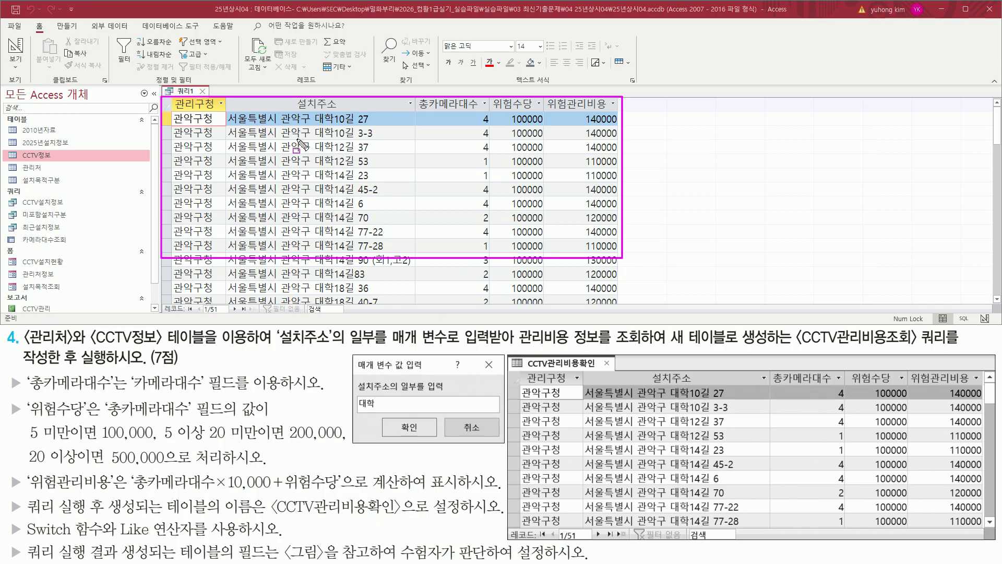
pyautogui.moveTo(197, 79); pyautogui.dragTo(206, 94)
pyautogui.moveTo(279, 347); pyautogui.dragTo(650, 347)
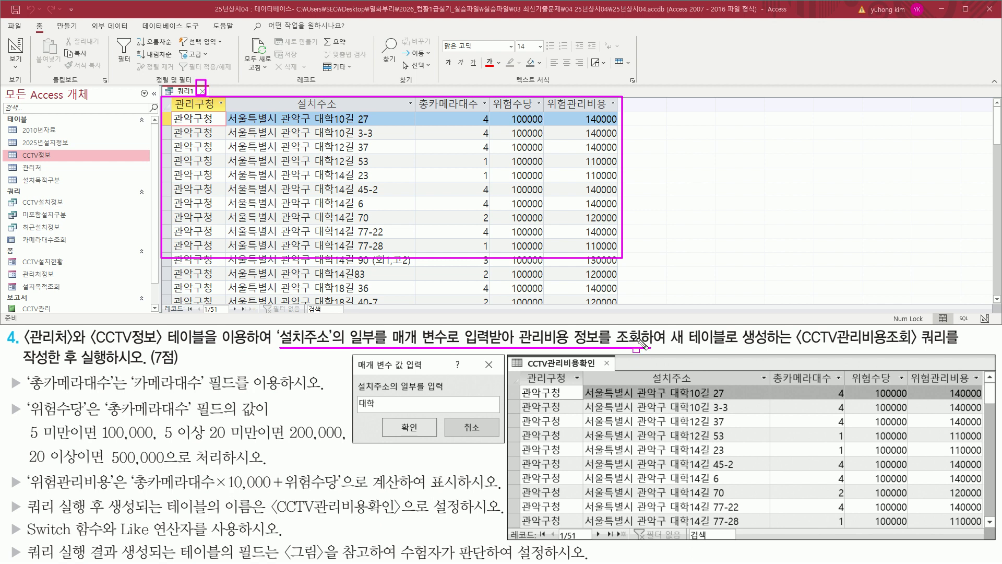
pyautogui.moveTo(667, 328); pyautogui.dragTo(770, 347)
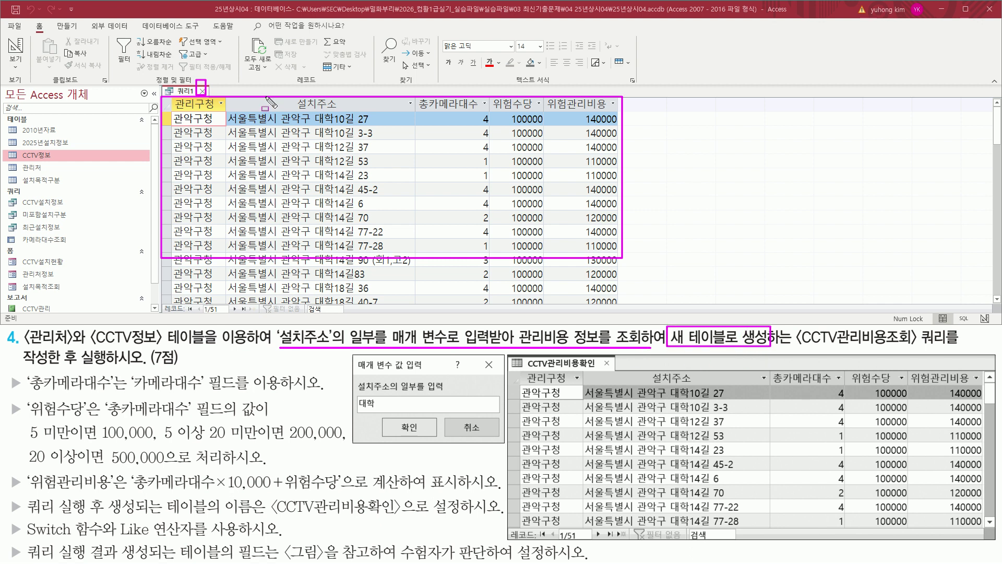
pyautogui.press('Escape')
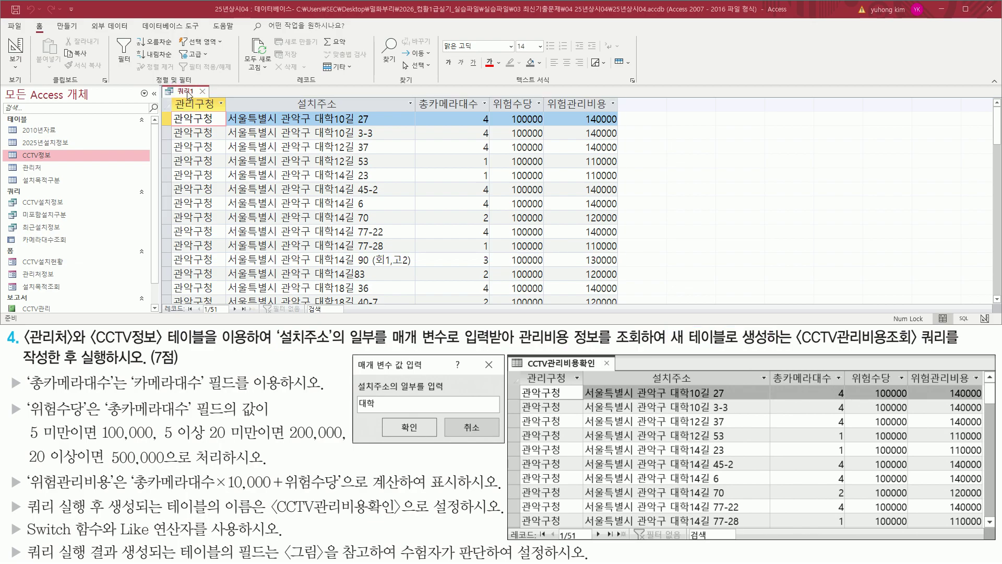
pyautogui.rightClick(186, 94)
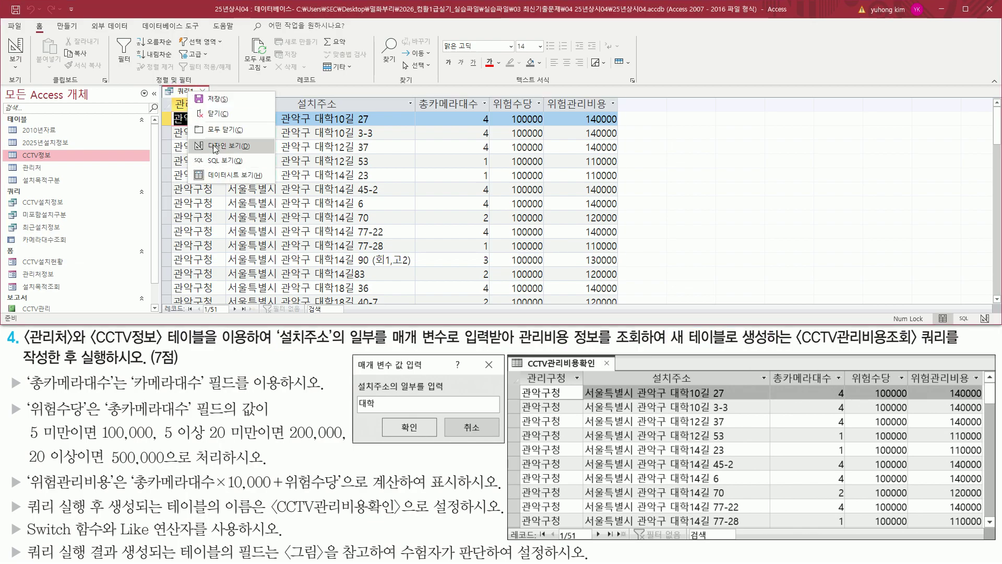
pyautogui.click(213, 145)
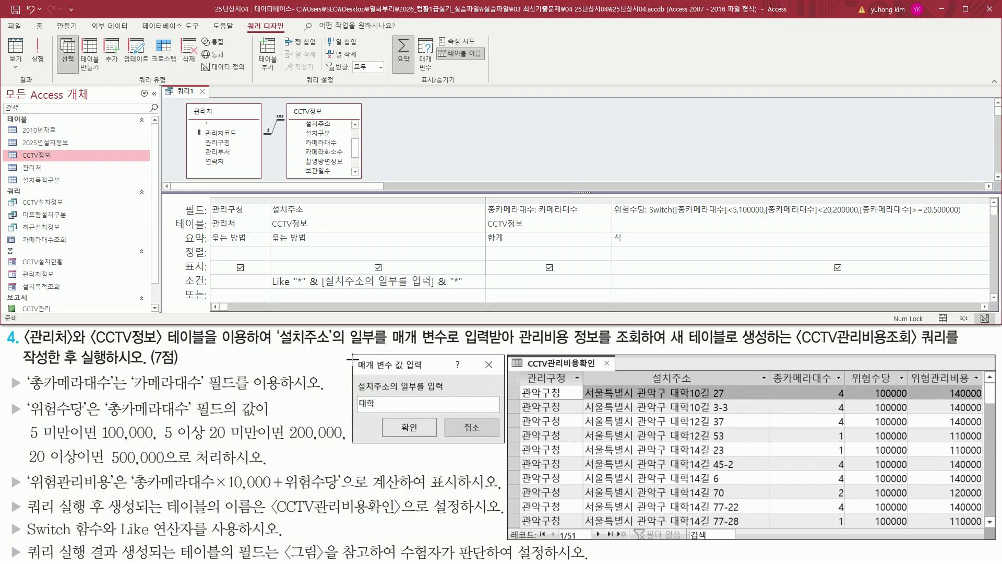
# - Convert the query to a make-table query that creates the table CCTV관리비용확인 in the current database
pyautogui.hotkey('ctrl', '2')
pyautogui.moveTo(134, 75); pyautogui.dragTo(177, 88)
pyautogui.moveTo(110, 62)
pyautogui.mouseDown()
pyautogui.moveTo(79, 38)
pyautogui.moveTo(83, 73)
pyautogui.moveTo(107, 71)
pyautogui.mouseUp()
pyautogui.press('Escape')
pyautogui.click(89, 63)
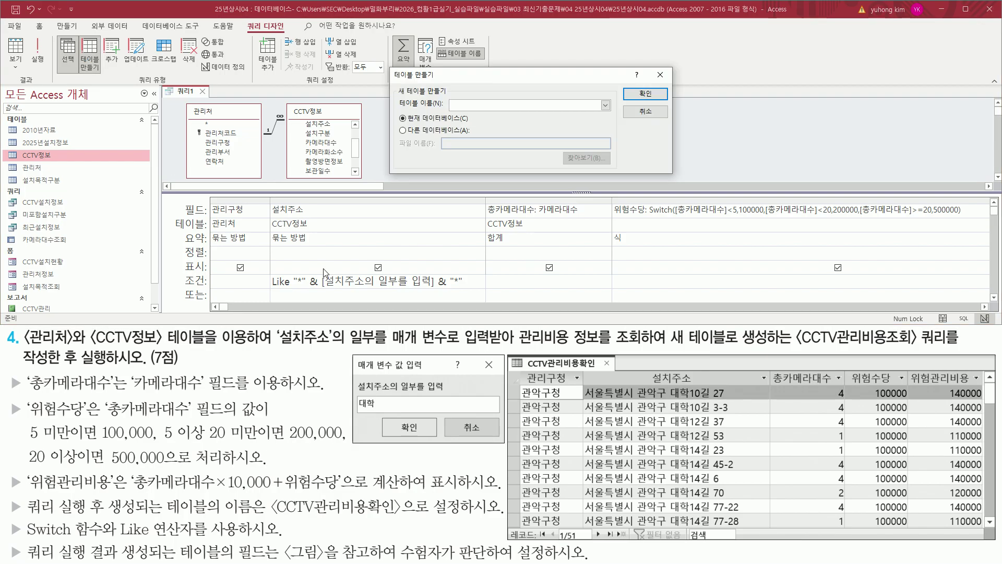
pyautogui.hotkey('ctrl', '2')
pyautogui.moveTo(389, 67); pyautogui.dragTo(672, 170)
pyautogui.moveTo(395, 83)
pyautogui.mouseDown()
pyautogui.moveTo(462, 118)
pyautogui.moveTo(512, 111)
pyautogui.mouseUp()
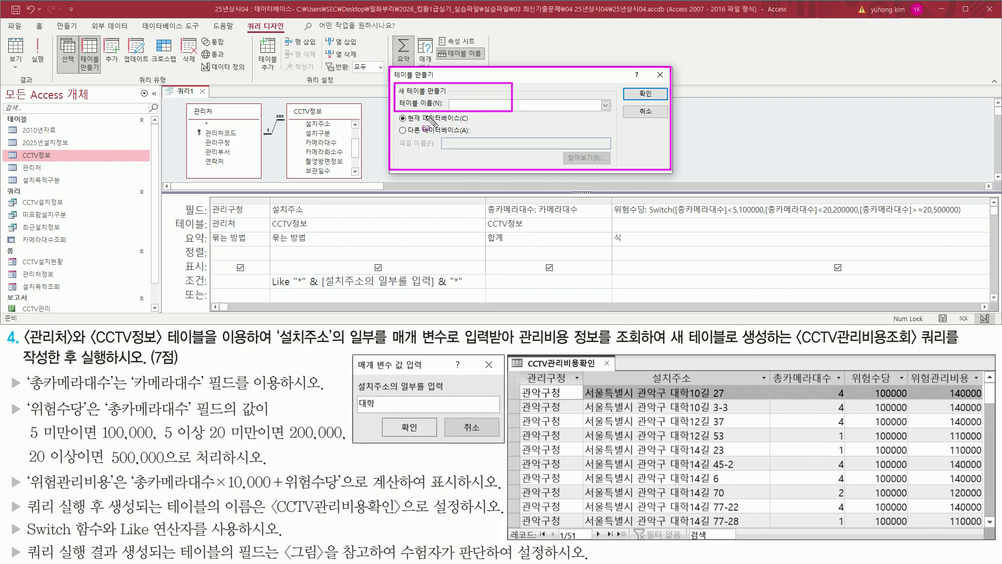
pyautogui.moveTo(787, 346)
pyautogui.mouseDown()
pyautogui.moveTo(956, 346)
pyautogui.moveTo(948, 348)
pyautogui.mouseUp()
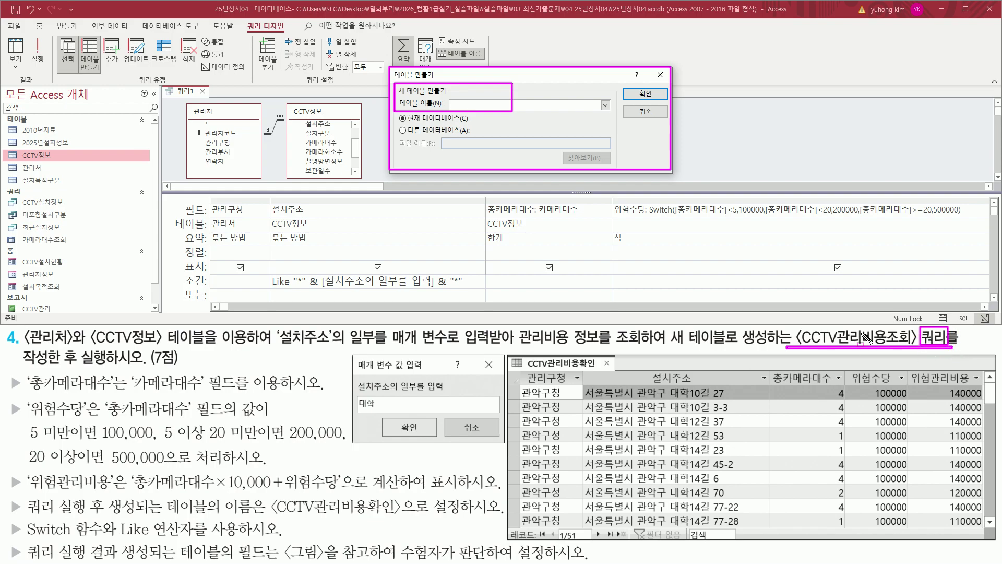
pyautogui.moveTo(163, 491)
pyautogui.mouseDown()
pyautogui.moveTo(265, 516)
pyautogui.moveTo(456, 517)
pyautogui.mouseUp()
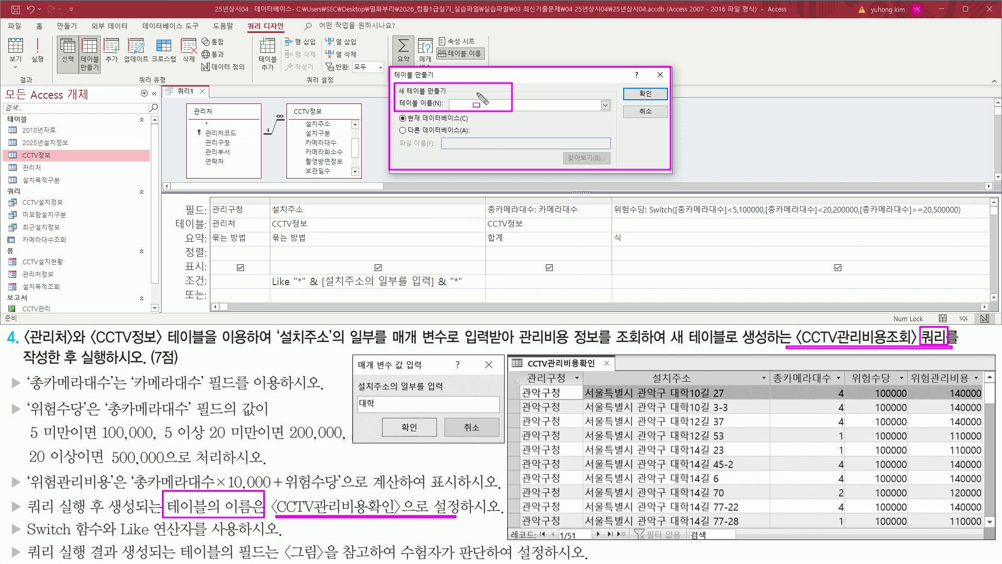
pyautogui.press('Escape')
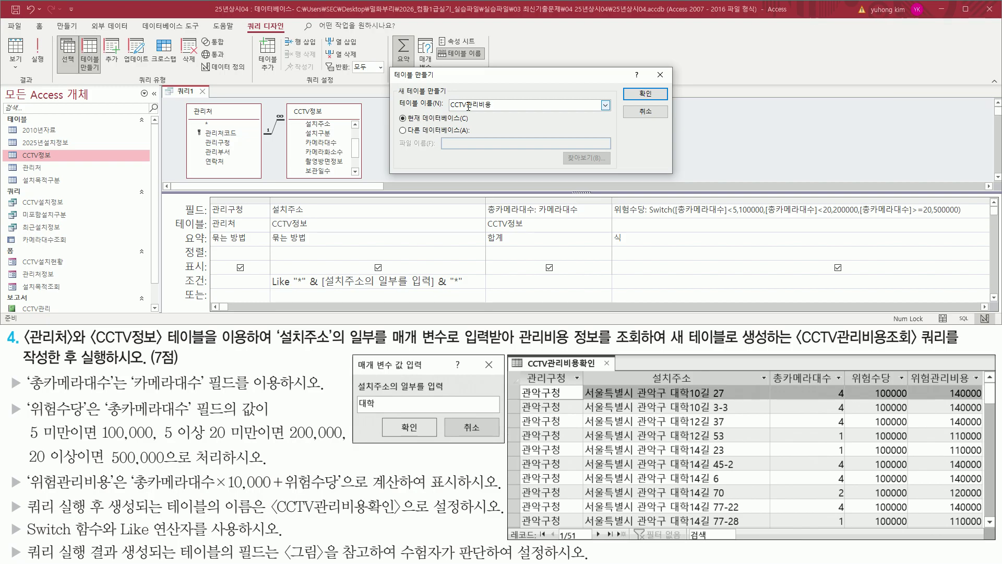
pyautogui.moveTo(399, 110); pyautogui.dragTo(505, 110)
pyautogui.moveTo(269, 512); pyautogui.dragTo(412, 513)
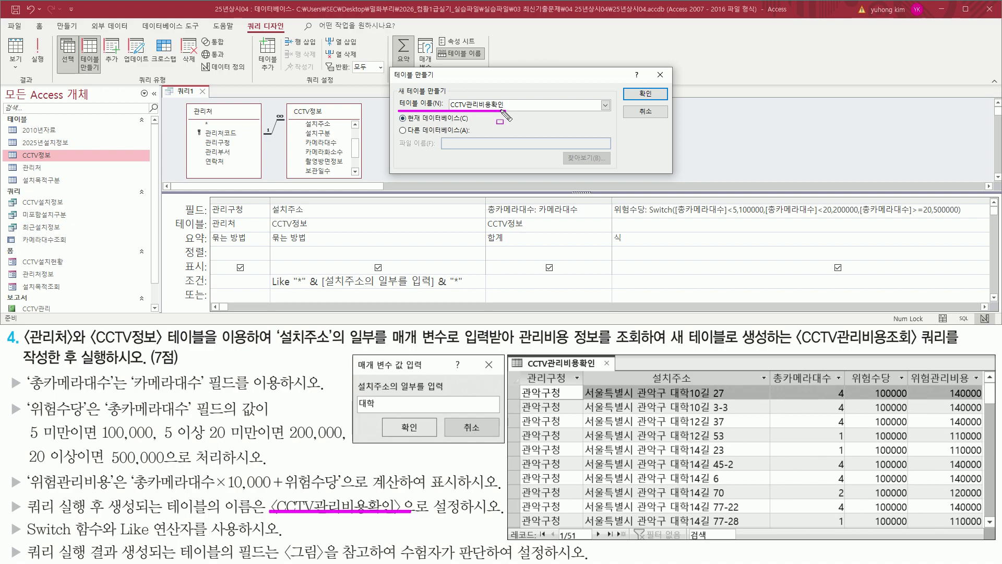
pyautogui.moveTo(626, 82); pyautogui.dragTo(664, 106)
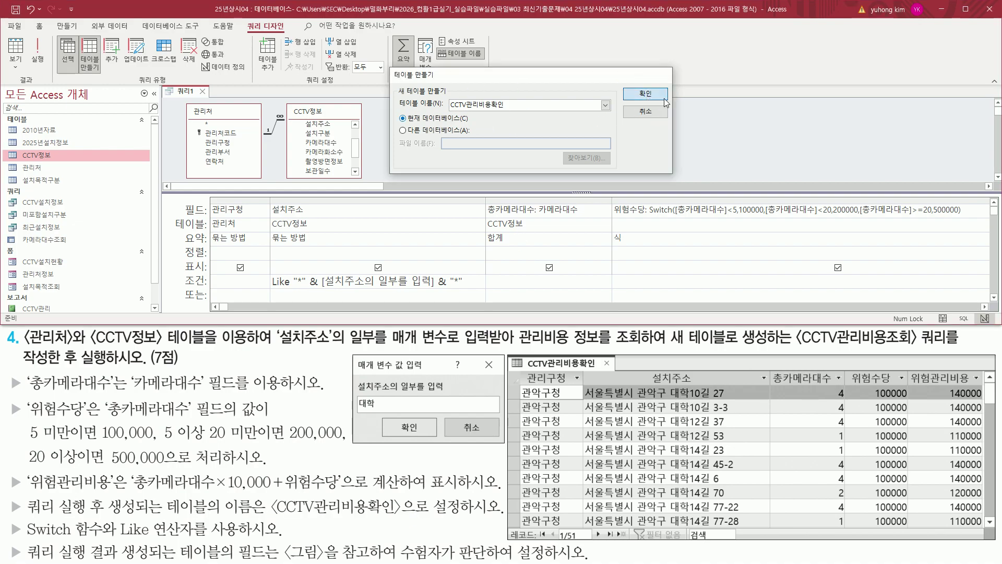
pyautogui.click(648, 94)
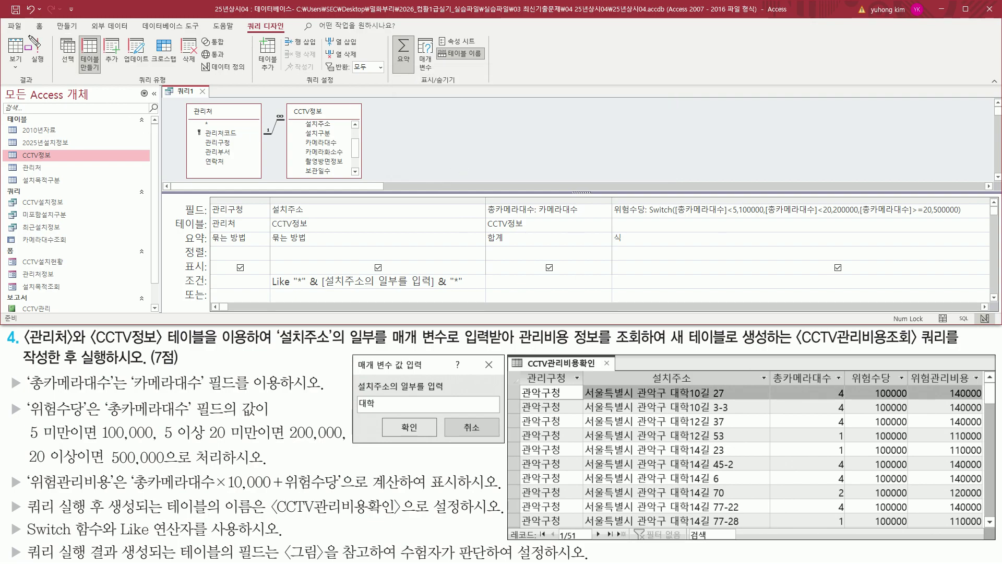
# - Run the make-table query with 대학 as the 설치주소 parameter and approve creating the new table
pyautogui.moveTo(30, 36); pyautogui.dragTo(51, 68)
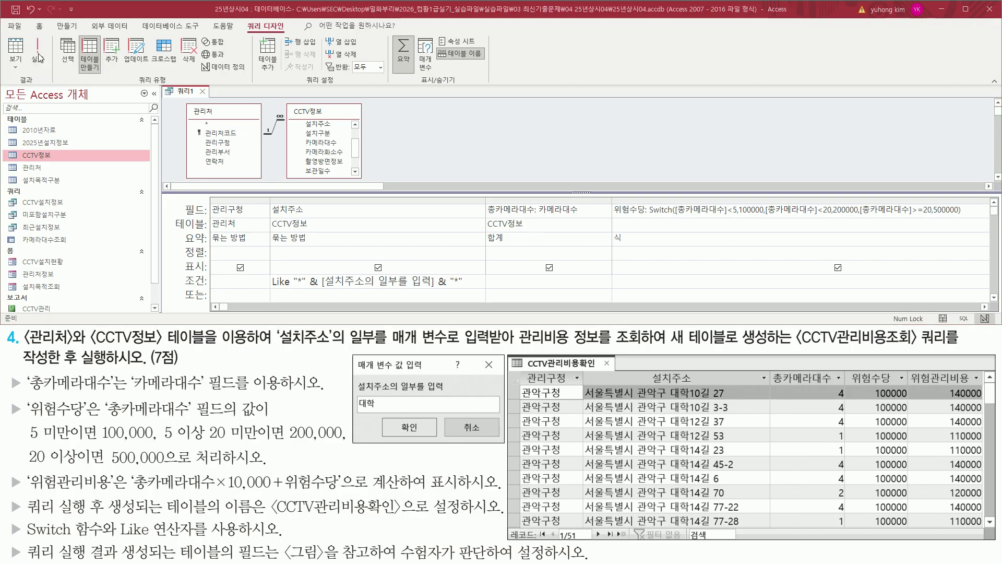
pyautogui.click(39, 53)
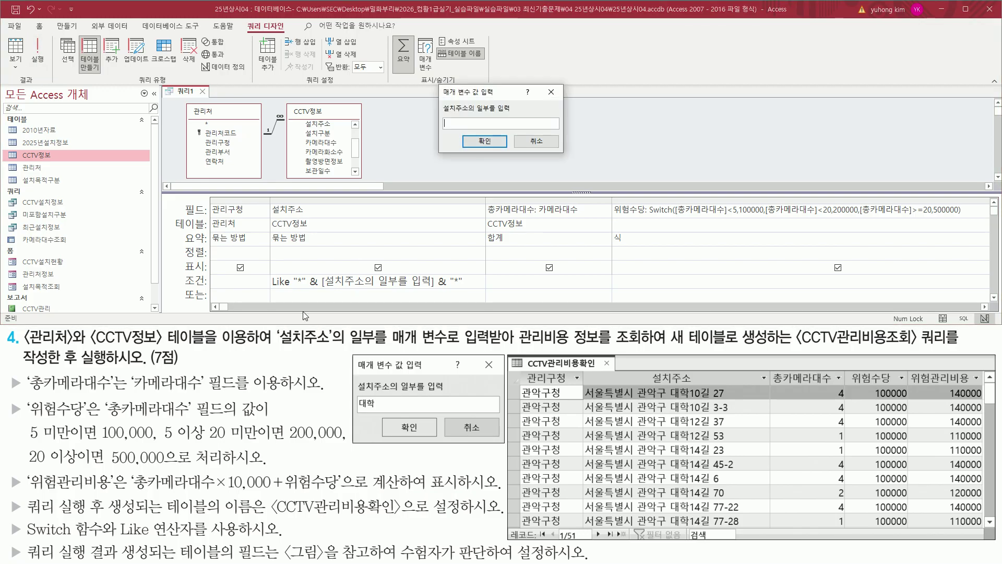
pyautogui.moveTo(438, 85); pyautogui.dragTo(564, 152)
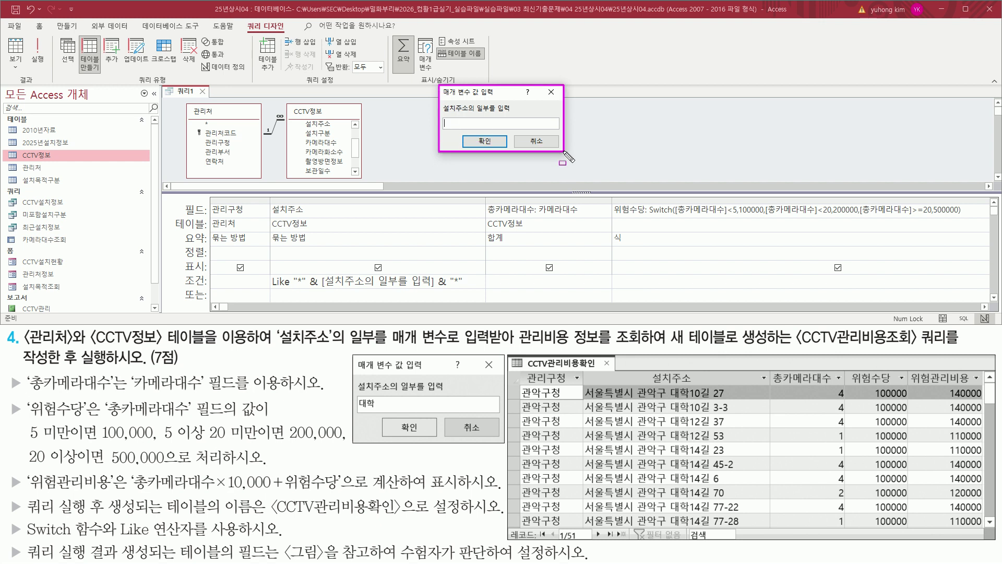
pyautogui.press('Escape')
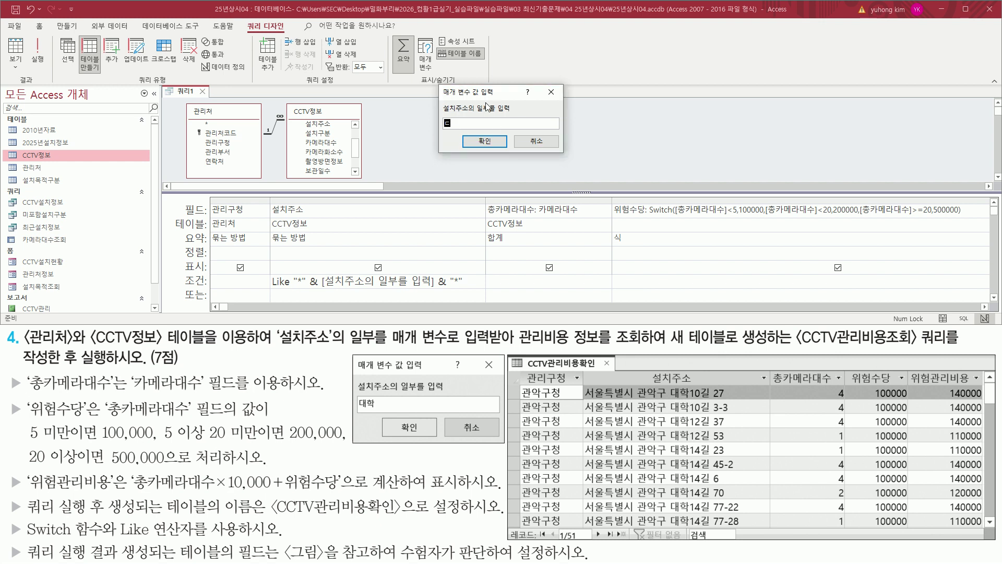
pyautogui.moveTo(442, 127); pyautogui.dragTo(450, 129)
pyautogui.press('Escape')
pyautogui.click(491, 142)
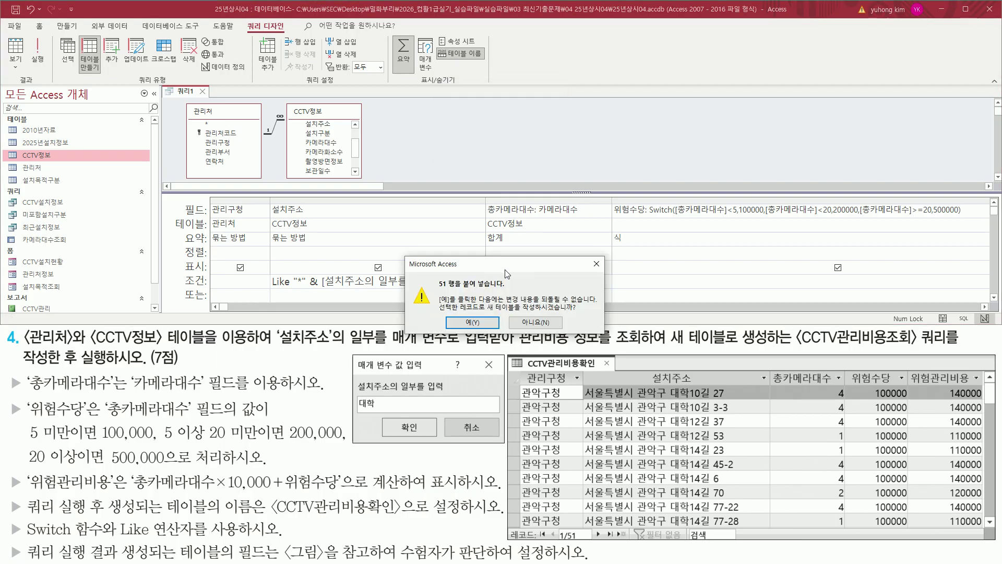
pyautogui.moveTo(432, 291)
pyautogui.mouseDown()
pyautogui.moveTo(504, 290)
pyautogui.moveTo(507, 278)
pyautogui.mouseUp()
pyautogui.moveTo(480, 314); pyautogui.dragTo(576, 314)
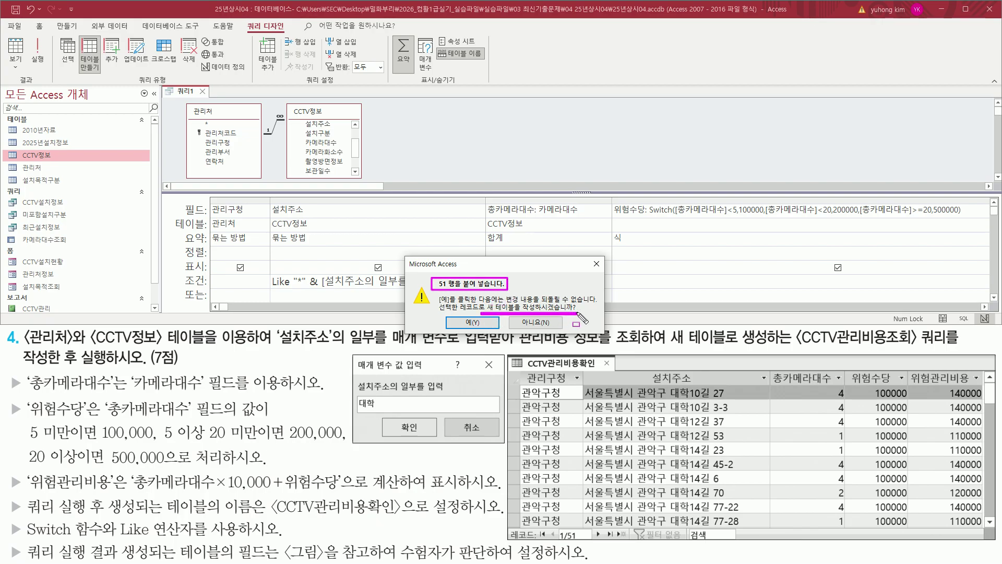
pyautogui.click(470, 322)
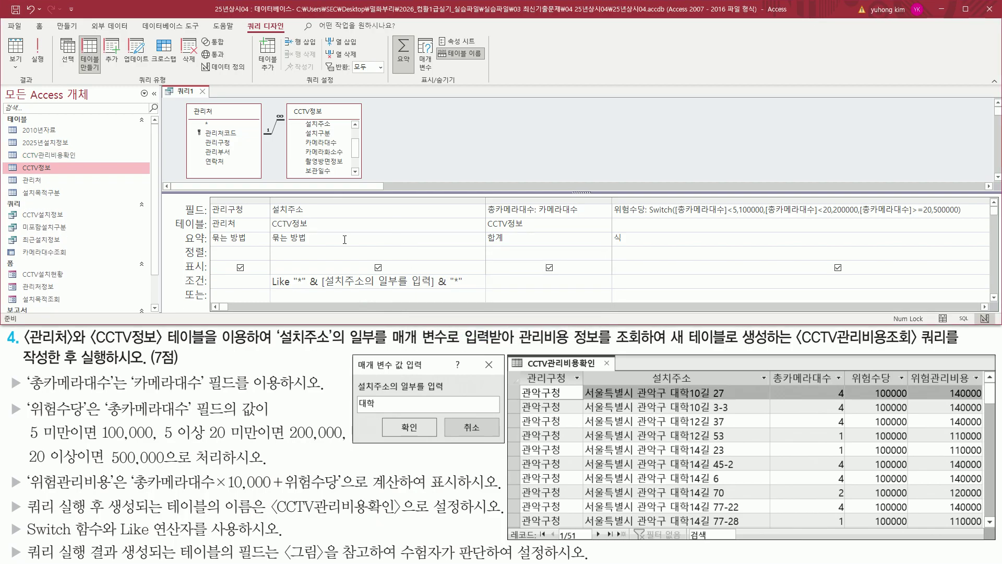
# - Close the make-table query and save it under the name CCTV관리비용조회
pyautogui.moveTo(19, 149); pyautogui.dragTo(82, 164)
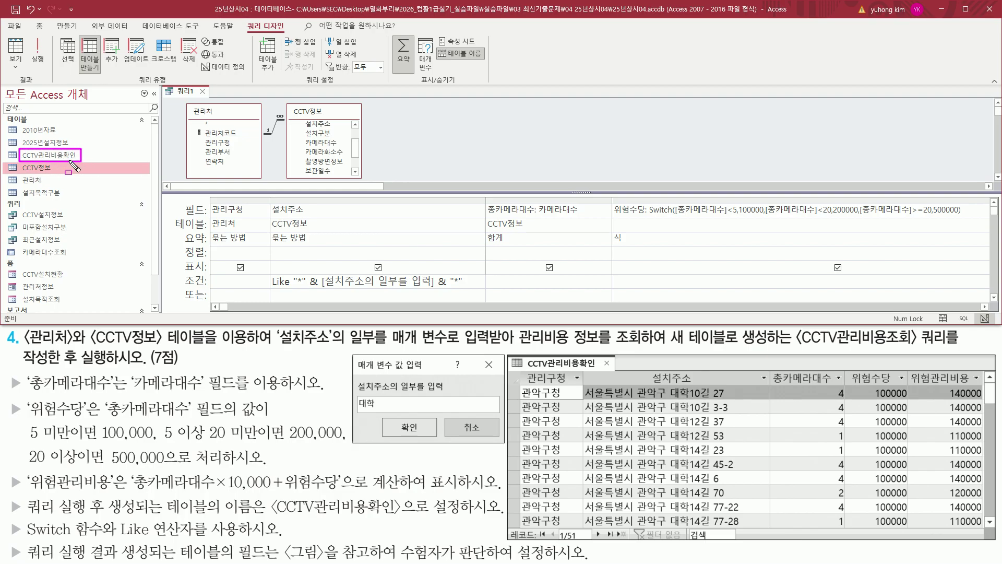
pyautogui.moveTo(194, 85); pyautogui.dragTo(212, 100)
pyautogui.click(203, 92)
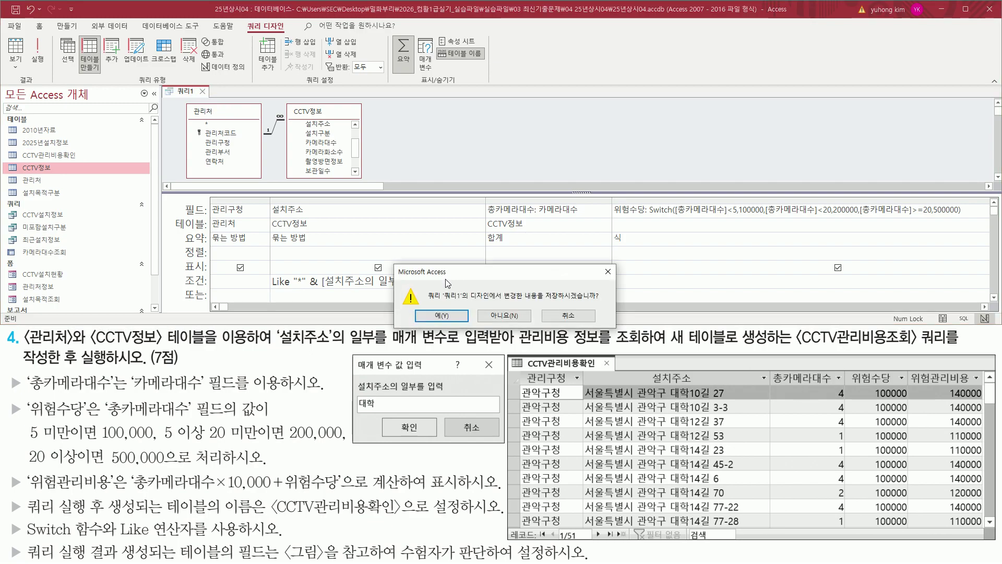
pyautogui.moveTo(545, 301); pyautogui.dragTo(608, 301)
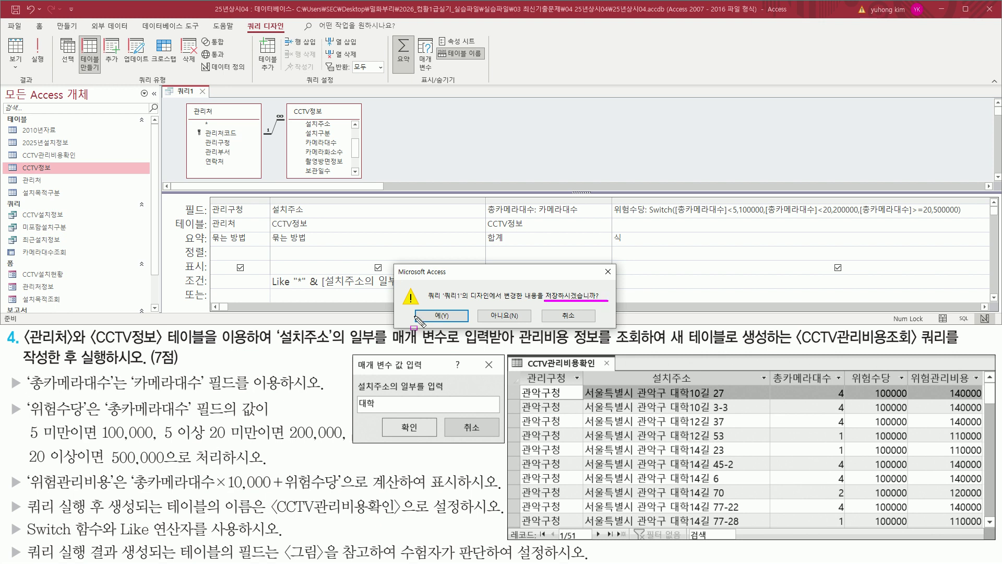
pyautogui.click(440, 316)
pyautogui.moveTo(421, 103)
pyautogui.mouseDown()
pyautogui.moveTo(438, 122)
pyautogui.moveTo(469, 130)
pyautogui.mouseUp()
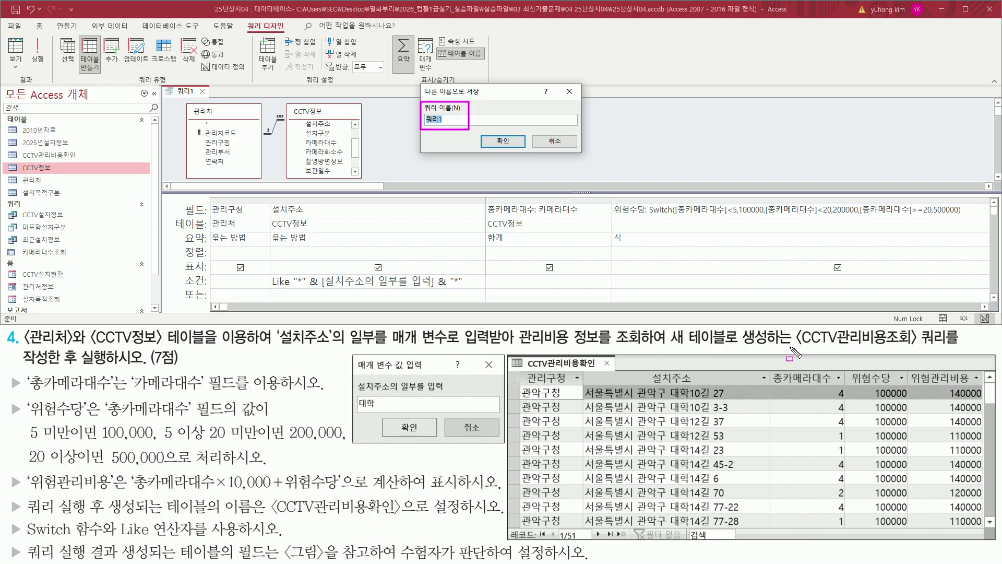
pyautogui.moveTo(791, 346); pyautogui.dragTo(958, 346)
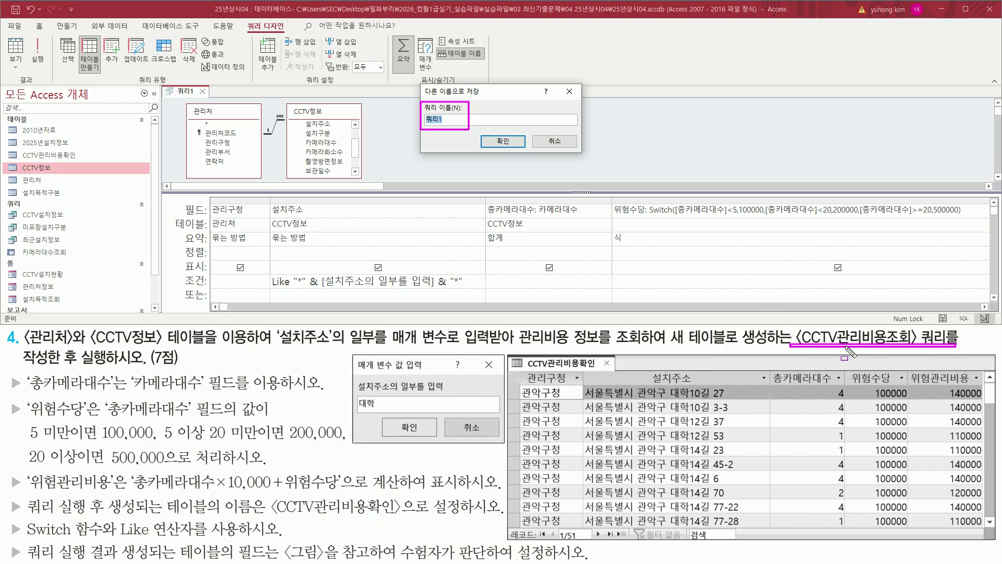
pyautogui.press('Escape')
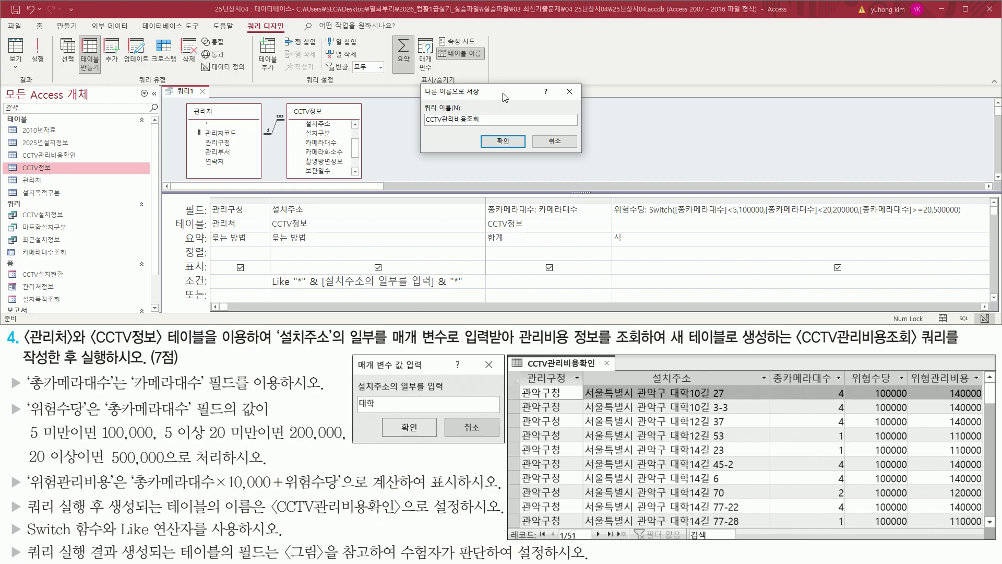
pyautogui.moveTo(421, 126); pyautogui.dragTo(478, 126)
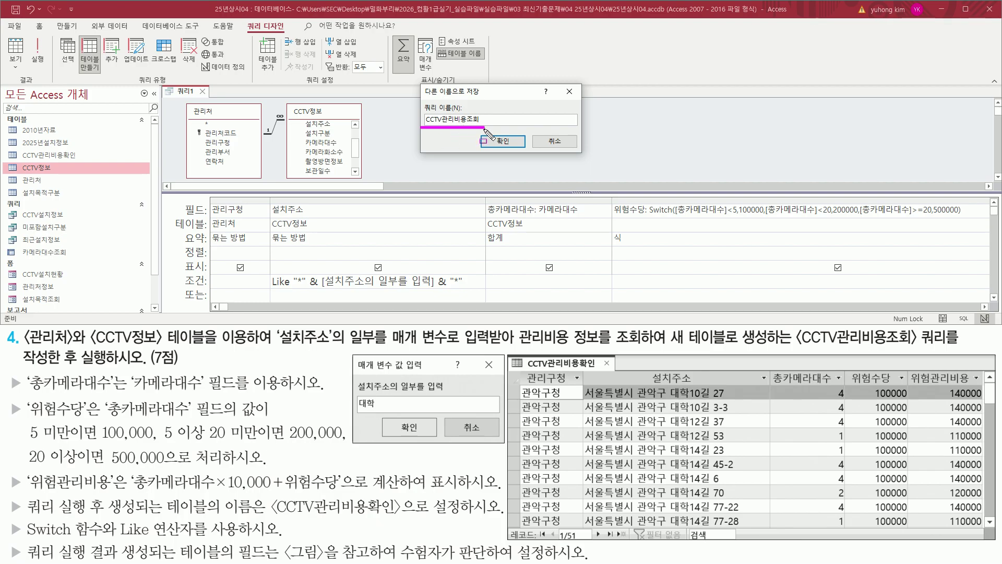
pyautogui.moveTo(493, 131); pyautogui.dragTo(514, 153)
pyautogui.press('Escape')
pyautogui.click(508, 143)
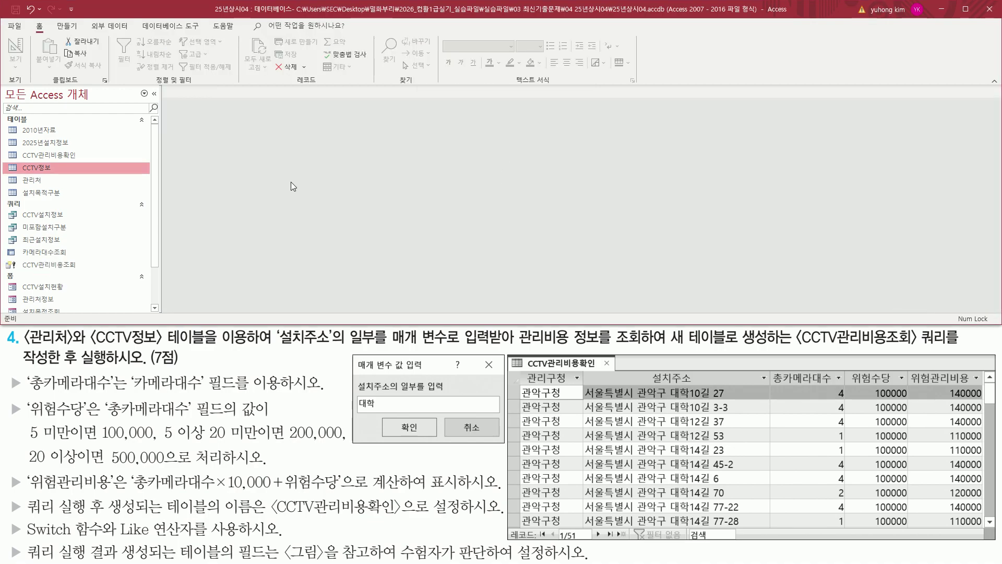
# - Open the CCTV관리비용확인 table and compare its record count and field values with the sample figure
pyautogui.moveTo(16, 258); pyautogui.dragTo(81, 270)
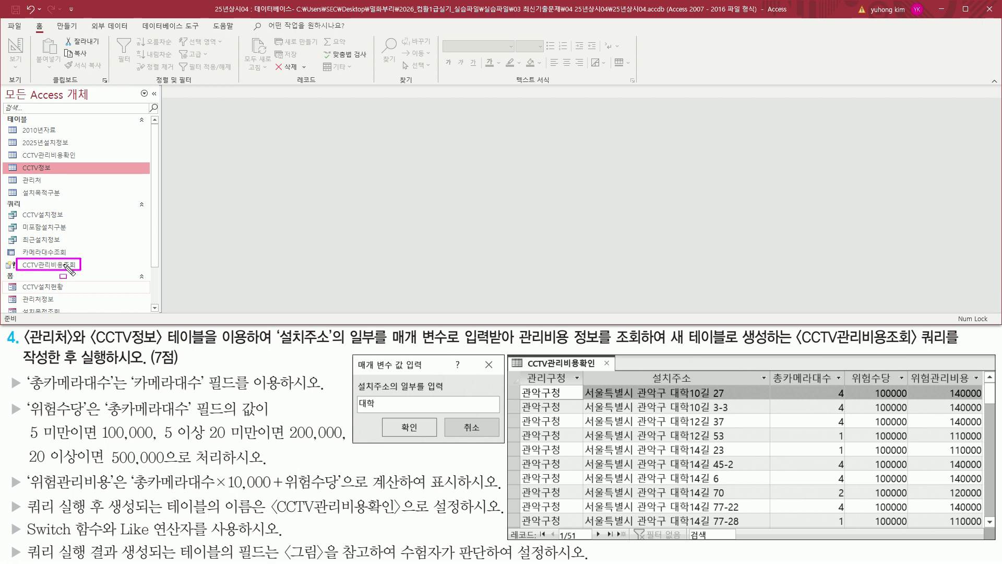
pyautogui.moveTo(19, 147); pyautogui.dragTo(82, 162)
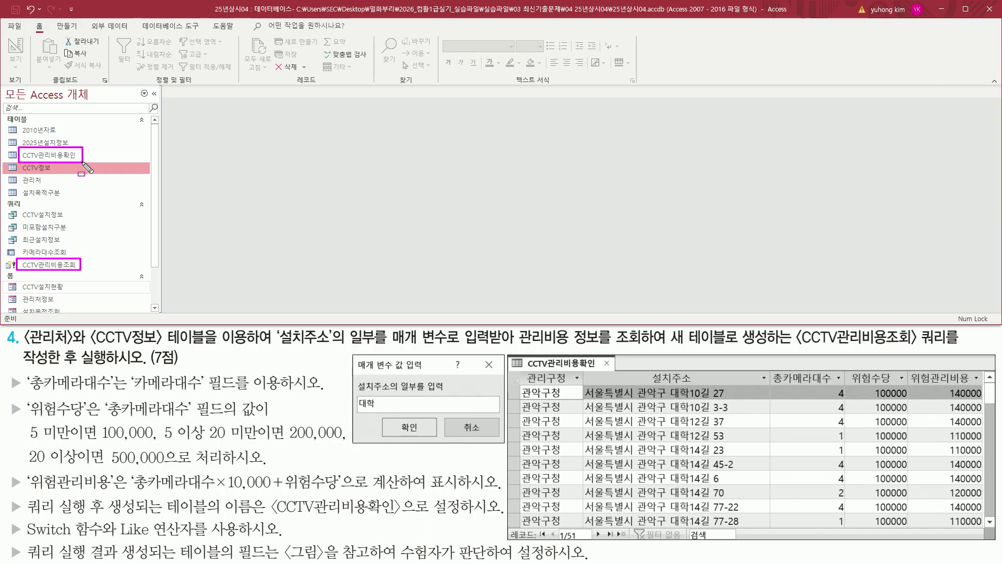
pyautogui.doubleClick(52, 155)
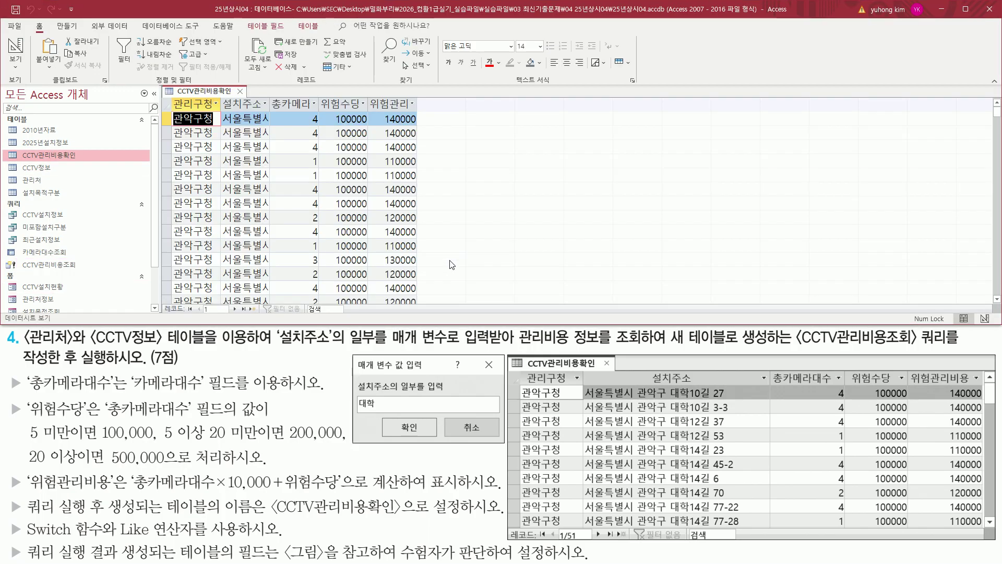
pyautogui.moveTo(156, 301); pyautogui.dragTo(288, 313)
pyautogui.moveTo(504, 527)
pyautogui.mouseDown()
pyautogui.moveTo(739, 546)
pyautogui.moveTo(729, 544)
pyautogui.mouseUp()
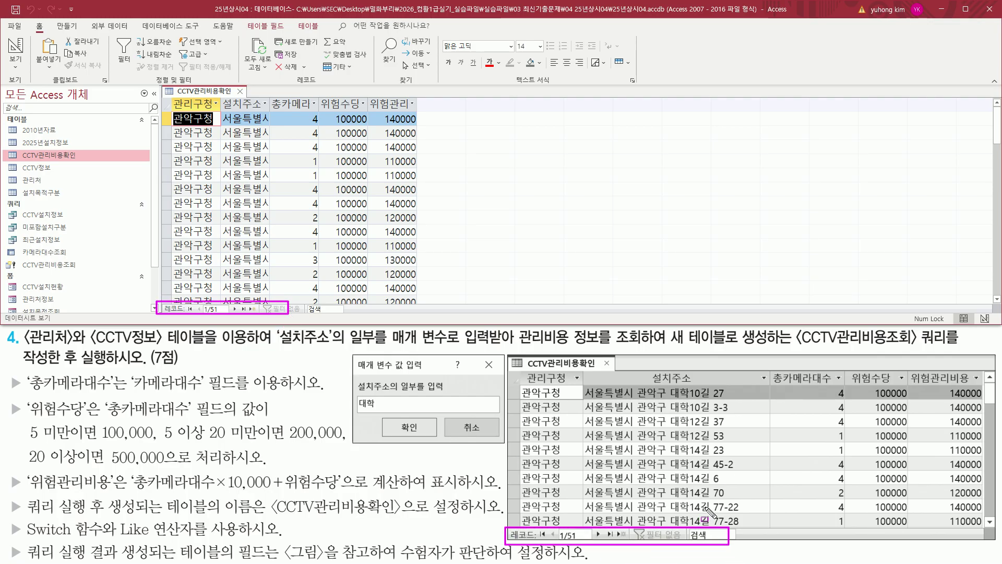
pyautogui.moveTo(520, 387); pyautogui.dragTo(986, 517)
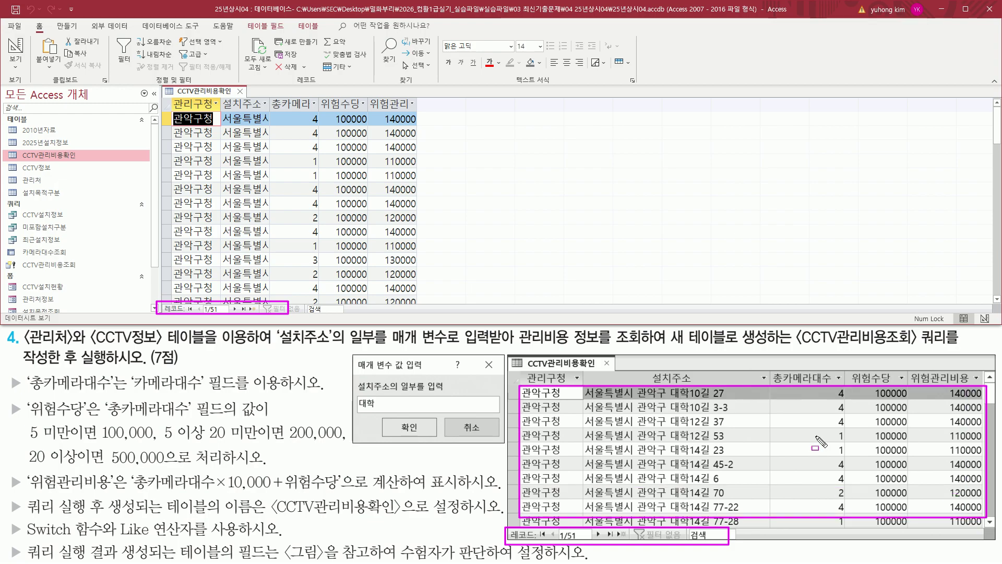
pyautogui.moveTo(172, 108)
pyautogui.mouseDown()
pyautogui.moveTo(395, 259)
pyautogui.moveTo(419, 290)
pyautogui.mouseUp()
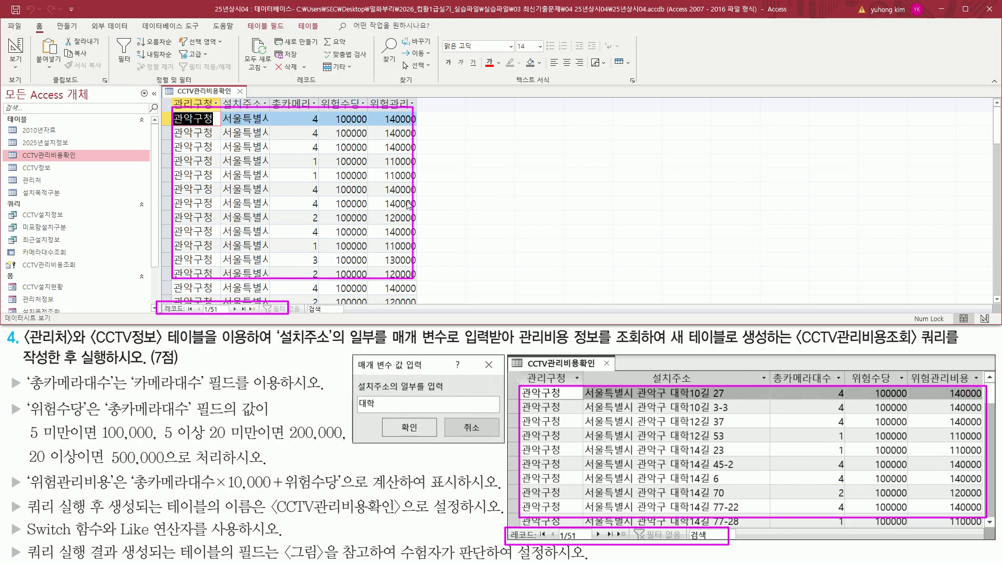
pyautogui.press('Escape')
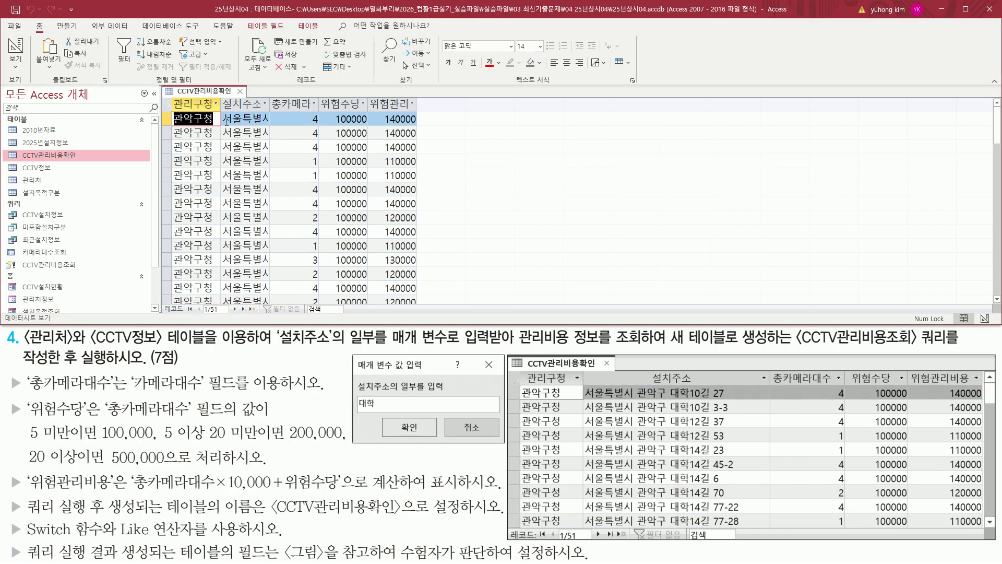
# - Fit the CCTV관리비용확인 table's column widths to their contents, and close the table with its layout saved
pyautogui.doubleClick(222, 102)
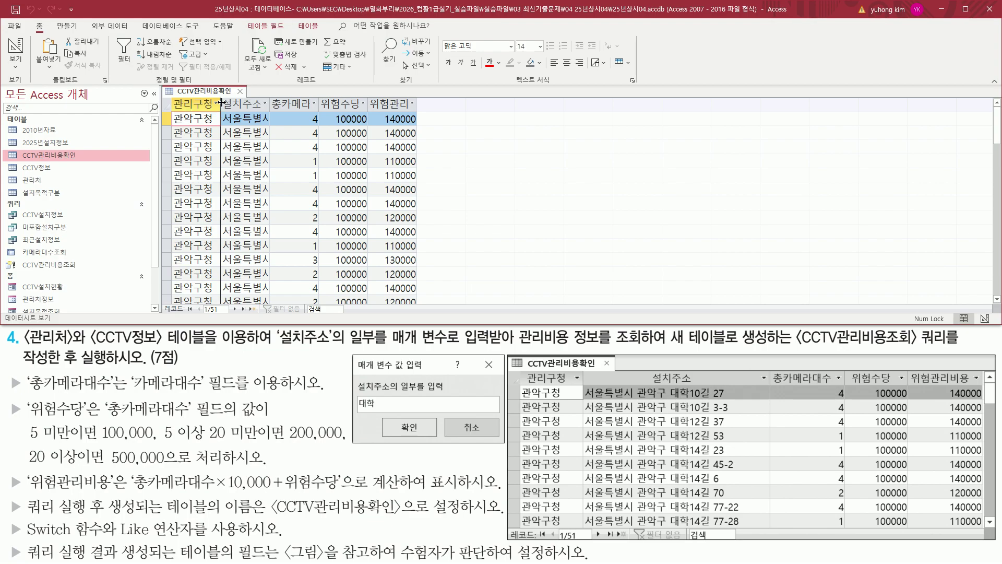
pyautogui.doubleClick(275, 102)
pyautogui.doubleClick(465, 103)
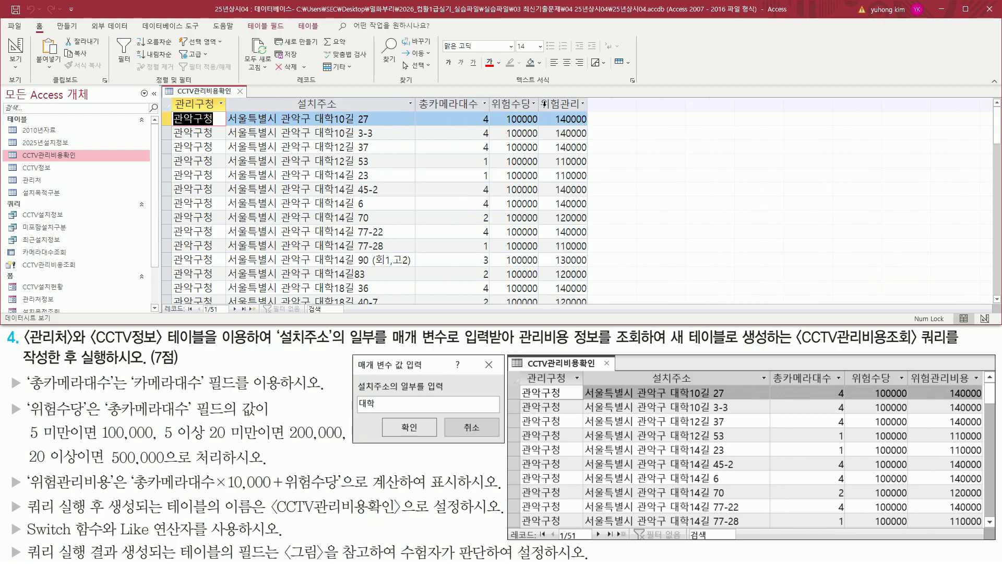
pyautogui.doubleClick(541, 104)
pyautogui.doubleClick(591, 103)
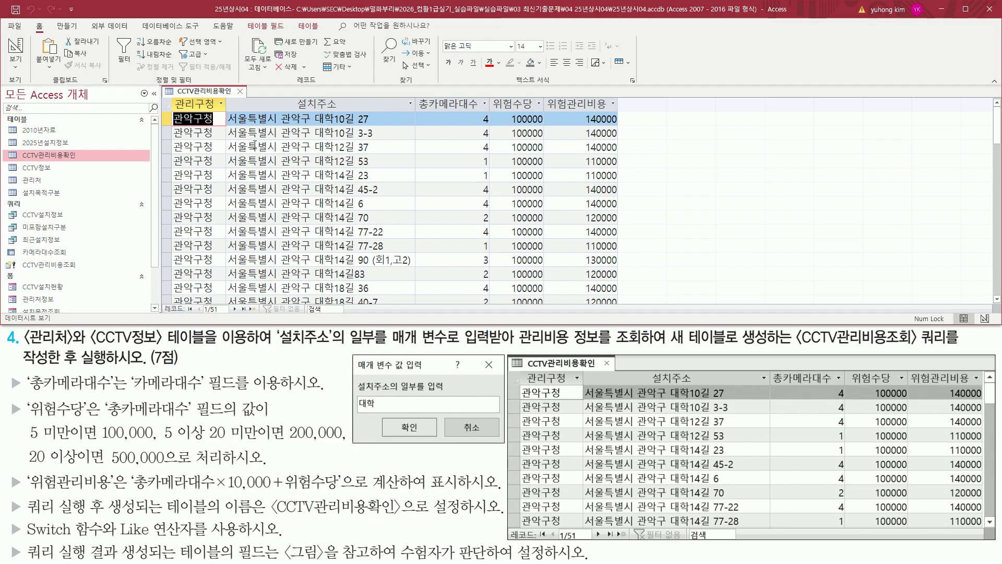
pyautogui.click(242, 92)
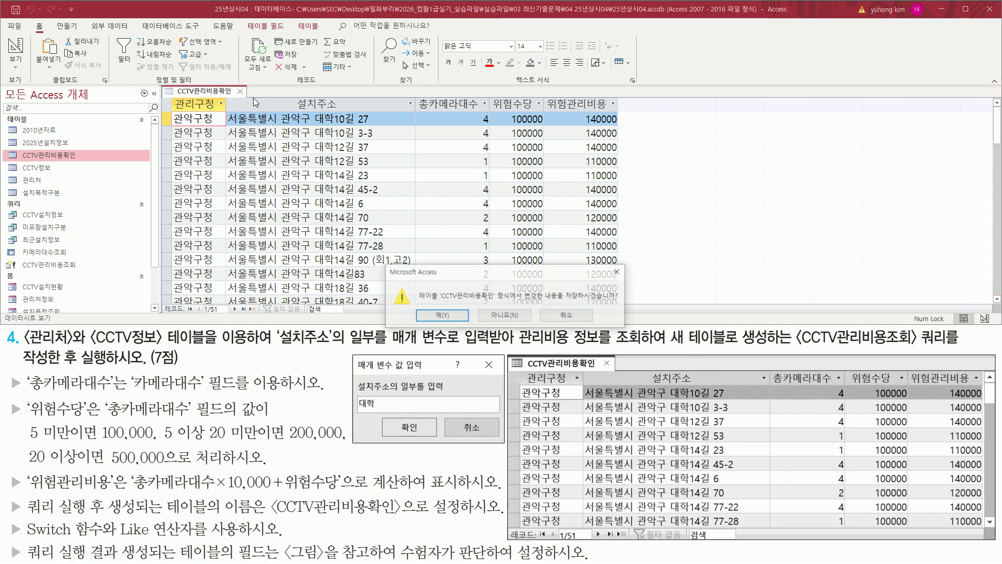
pyautogui.moveTo(568, 300); pyautogui.dragTo(619, 299)
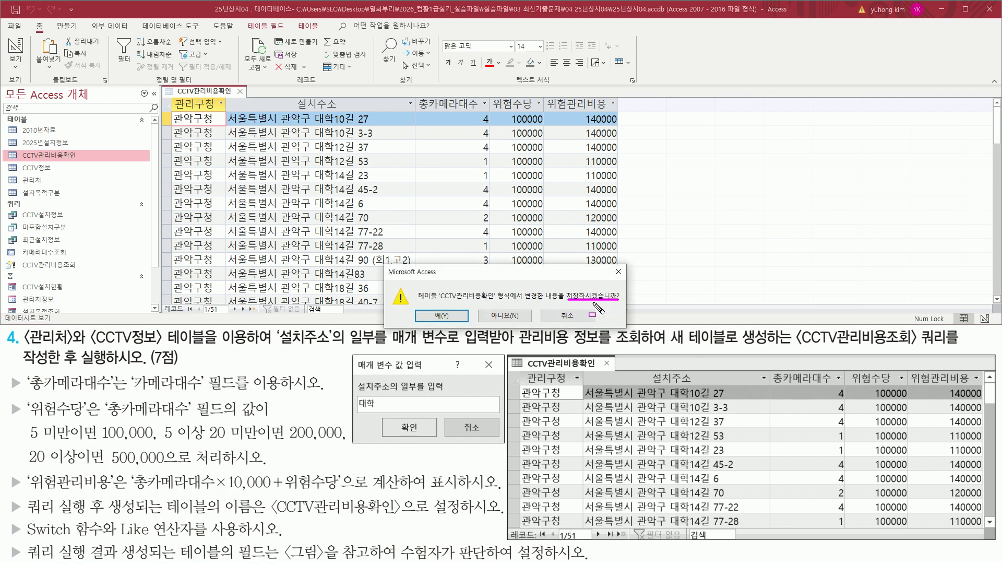
pyautogui.moveTo(416, 310); pyautogui.dragTo(464, 324)
pyautogui.click(466, 315)
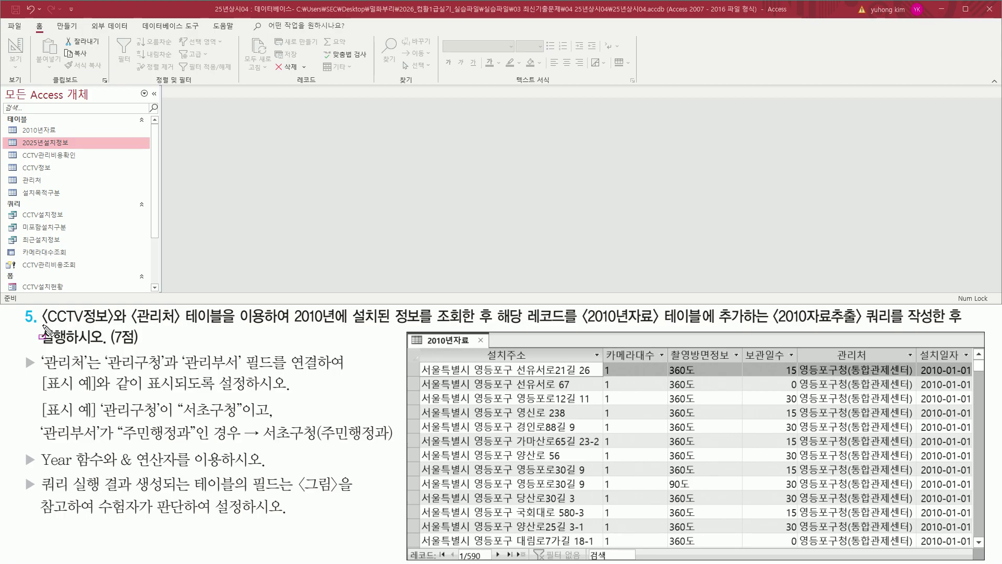
# - Review task 5's source tables, 2010 condition and append target, and check the 2010년자료 table's fields and existing records before closing it
pyautogui.moveTo(44, 326); pyautogui.dragTo(274, 325)
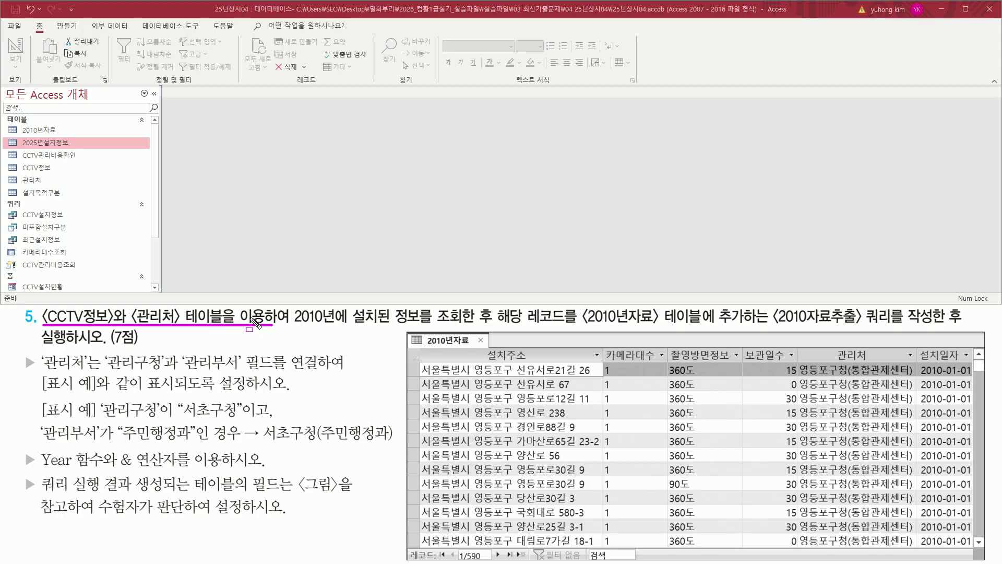
pyautogui.moveTo(289, 307)
pyautogui.mouseDown()
pyautogui.moveTo(300, 334)
pyautogui.moveTo(471, 324)
pyautogui.mouseUp()
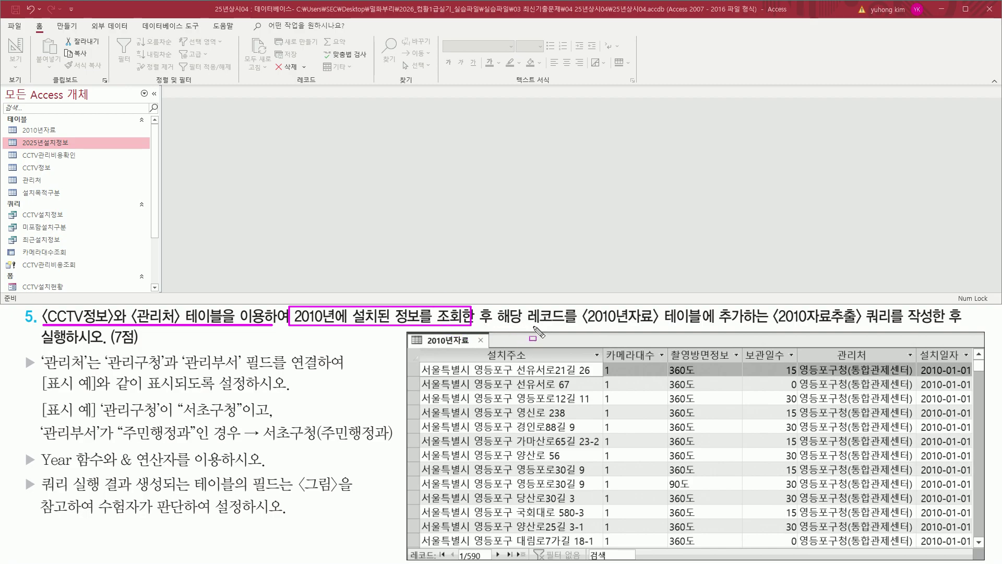
pyautogui.moveTo(581, 326); pyautogui.dragTo(959, 327)
pyautogui.moveTo(41, 343); pyautogui.dragTo(137, 343)
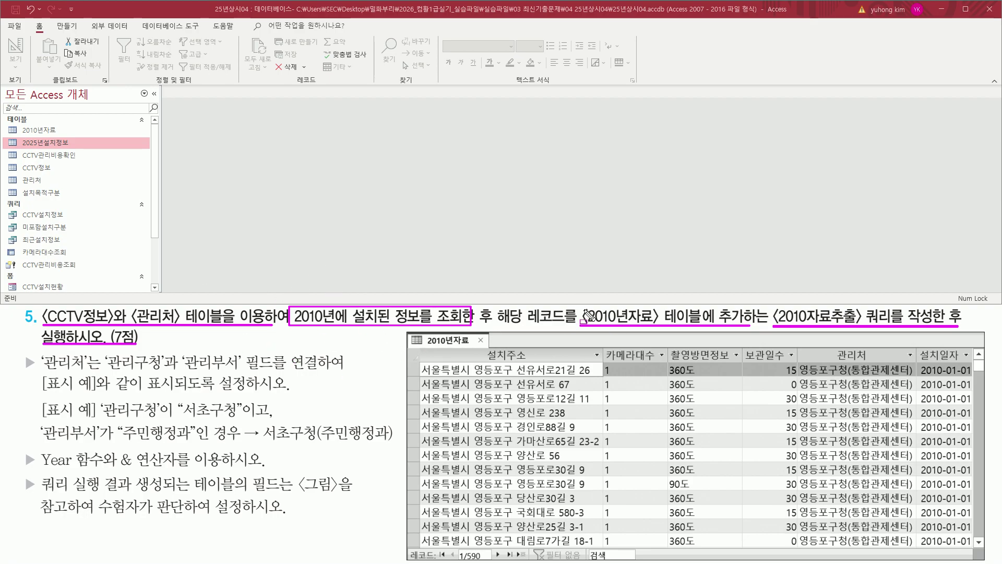
pyautogui.moveTo(579, 306)
pyautogui.mouseDown()
pyautogui.moveTo(623, 328)
pyautogui.moveTo(749, 328)
pyautogui.mouseUp()
pyautogui.moveTo(20, 123)
pyautogui.mouseDown()
pyautogui.moveTo(27, 134)
pyautogui.moveTo(65, 136)
pyautogui.mouseUp()
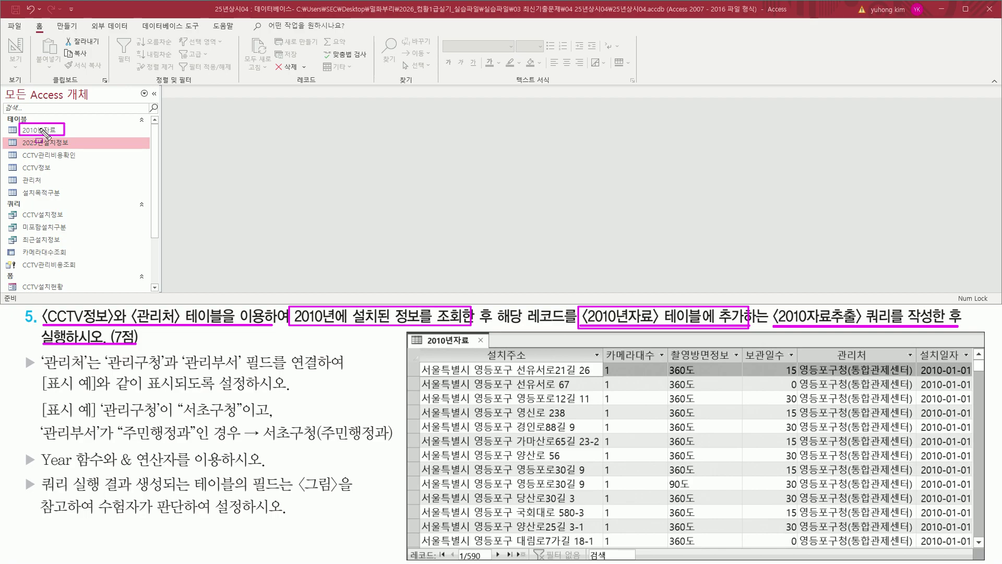
pyautogui.press('Escape')
pyautogui.click(52, 132)
pyautogui.doubleClick(46, 131)
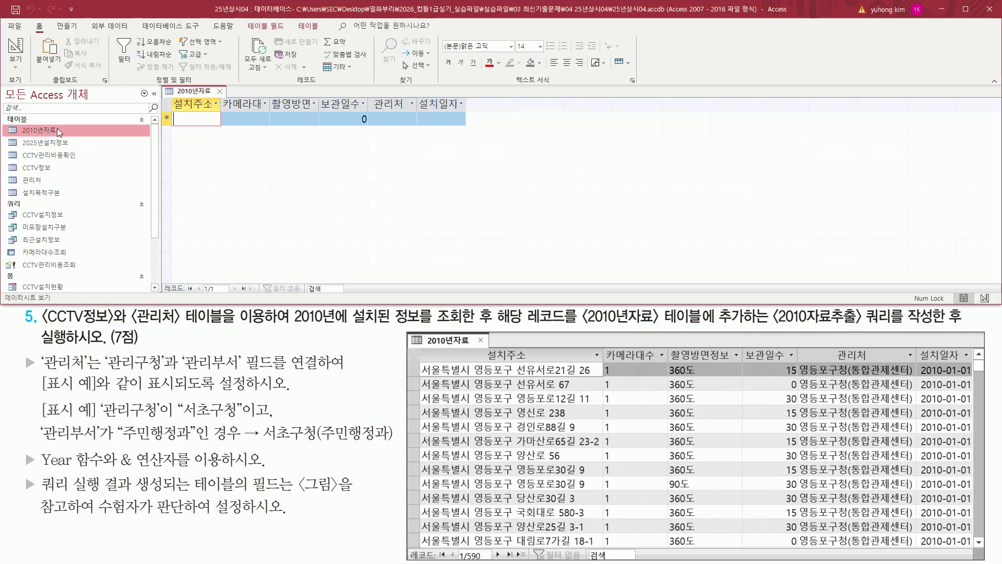
pyautogui.moveTo(172, 111); pyautogui.dragTo(464, 128)
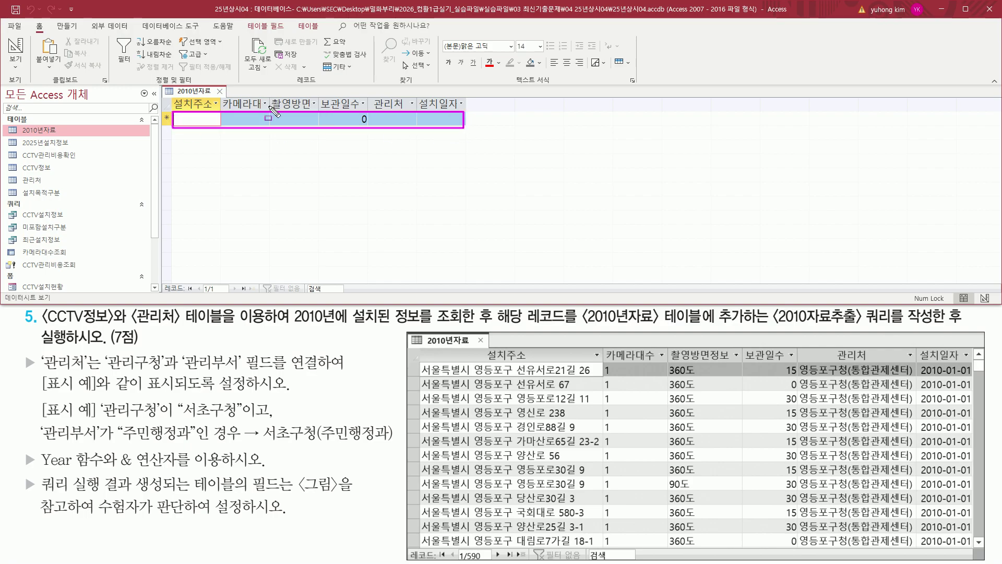
pyautogui.moveTo(215, 85); pyautogui.dragTo(227, 98)
pyautogui.click(220, 91)
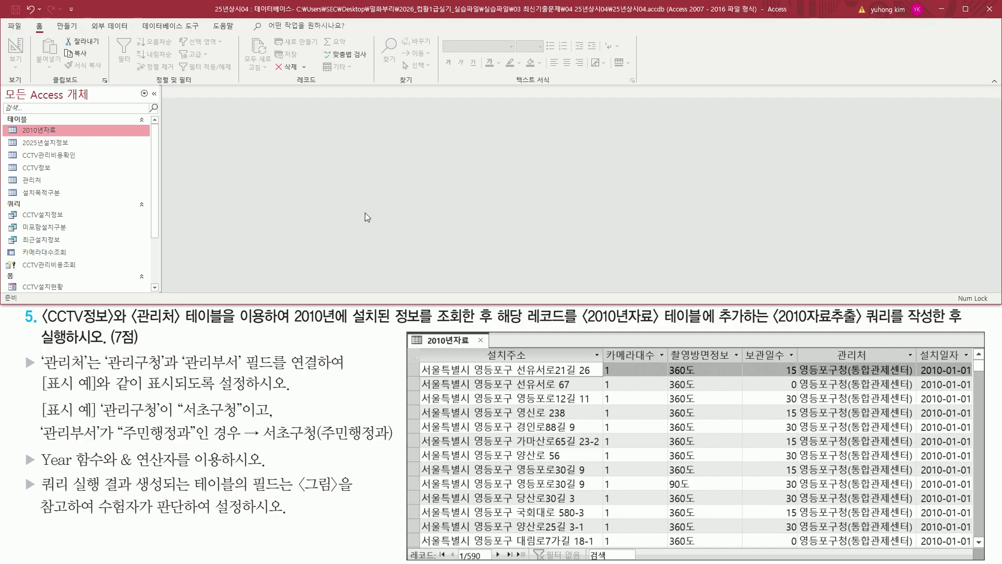
# - Create a new query in design view and add the CCTV정보 and 관리처 tables to it
pyautogui.click(66, 26)
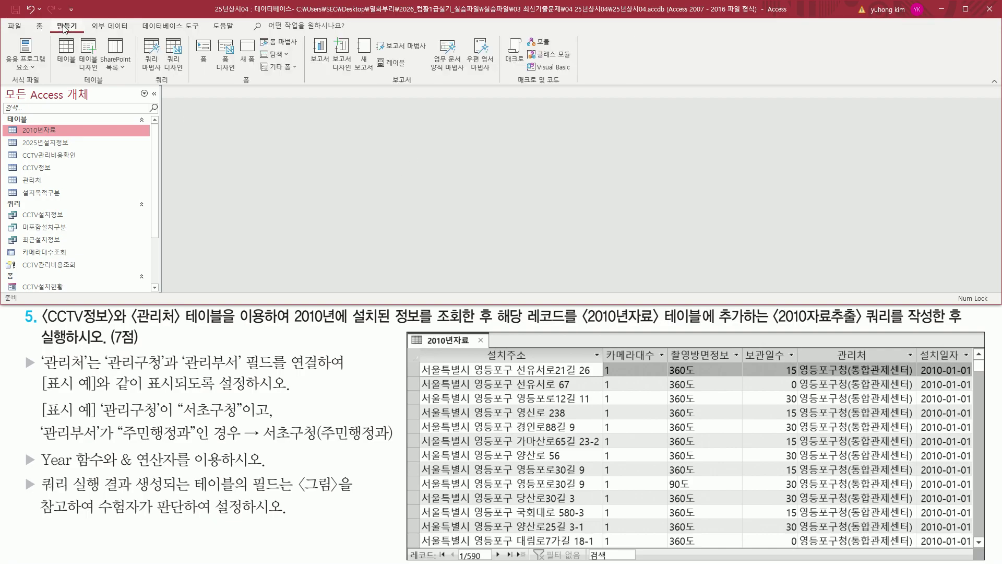
pyautogui.moveTo(149, 84); pyautogui.dragTo(172, 83)
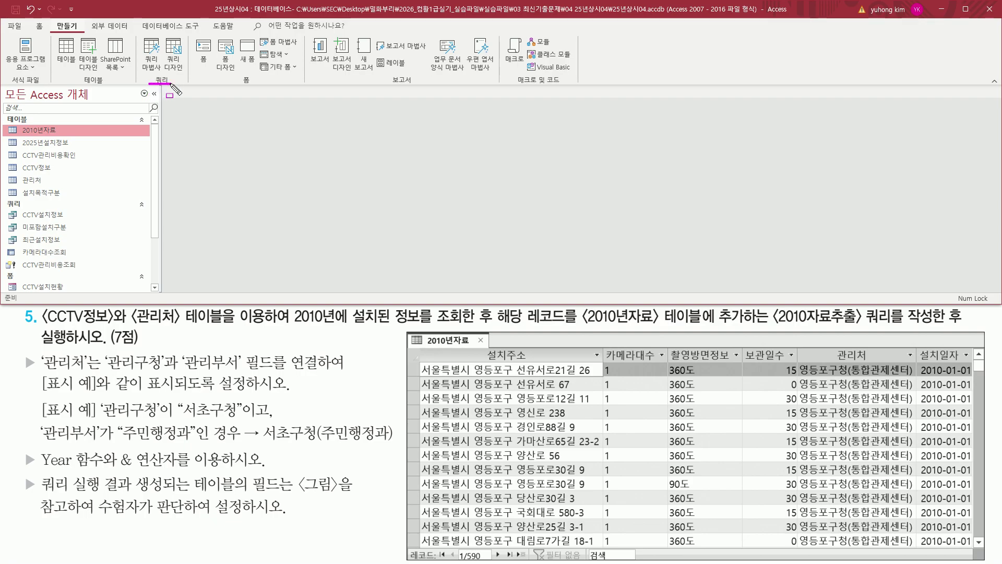
pyautogui.moveTo(161, 37); pyautogui.dragTo(185, 72)
pyautogui.click(173, 52)
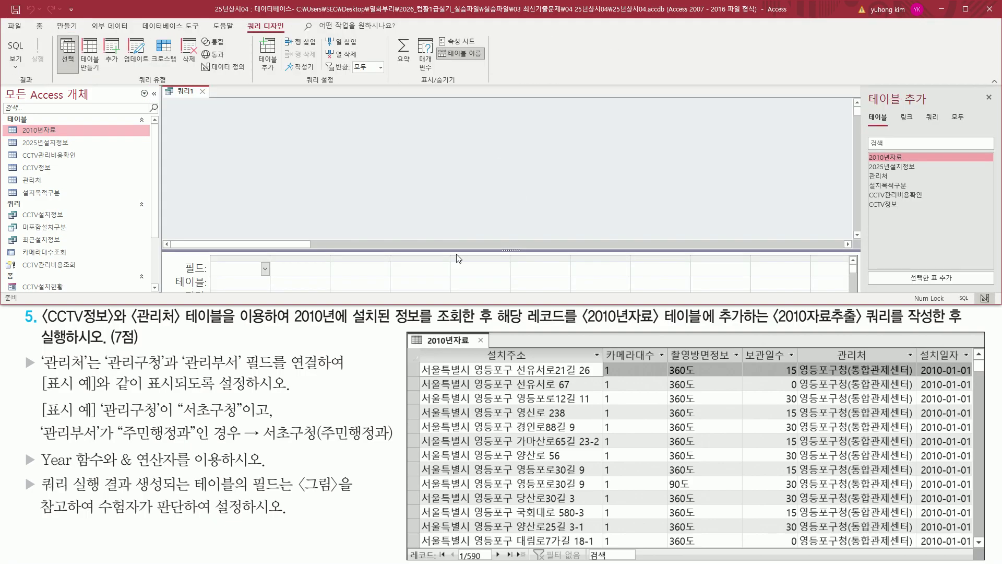
pyautogui.moveTo(40, 325); pyautogui.dragTo(276, 327)
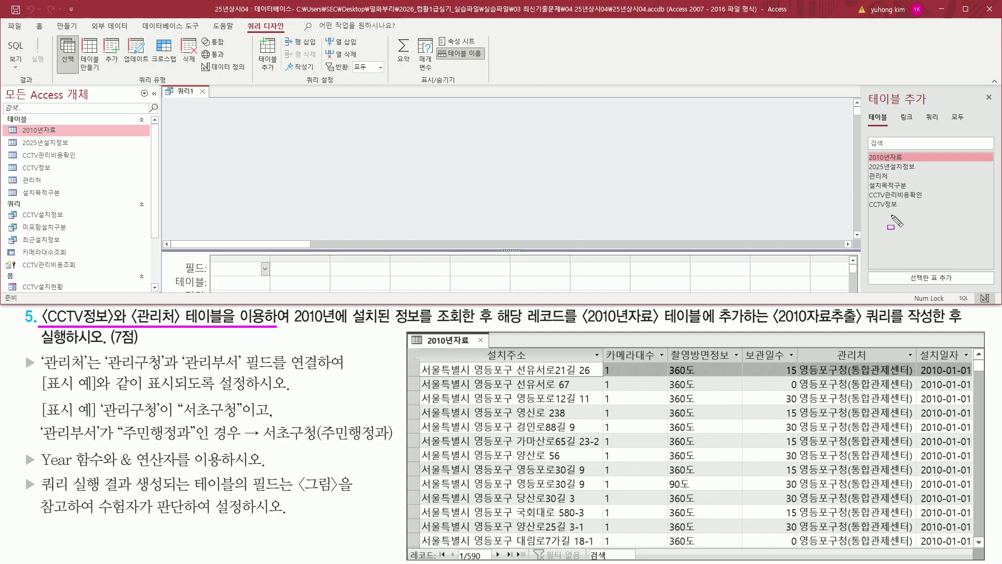
pyautogui.press('Escape')
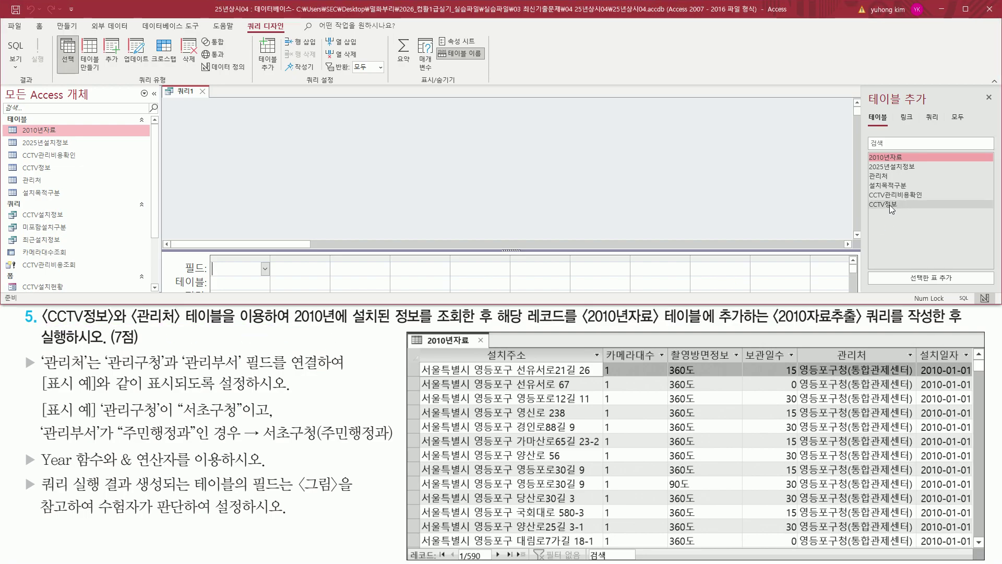
pyautogui.doubleClick(891, 204)
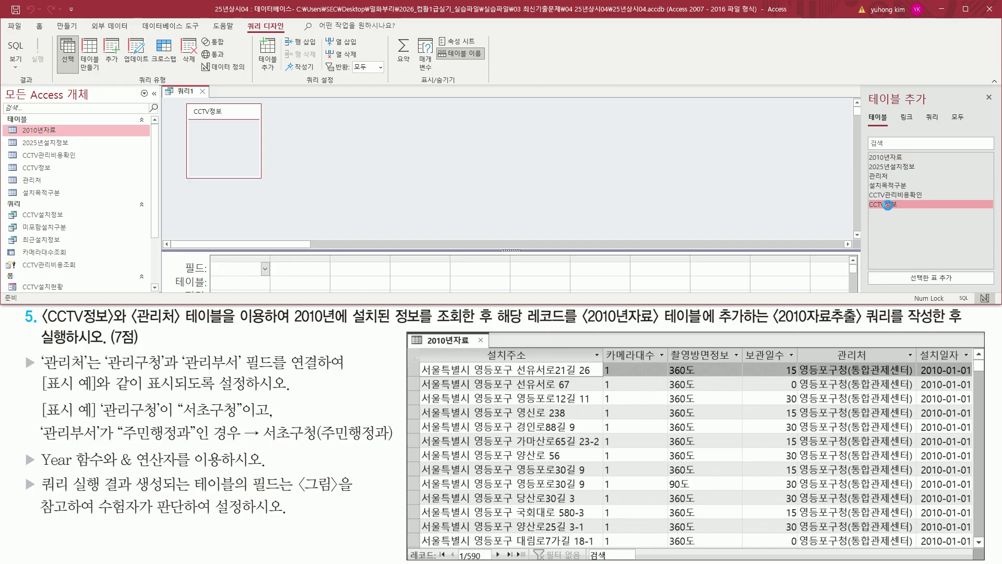
pyautogui.click(890, 178)
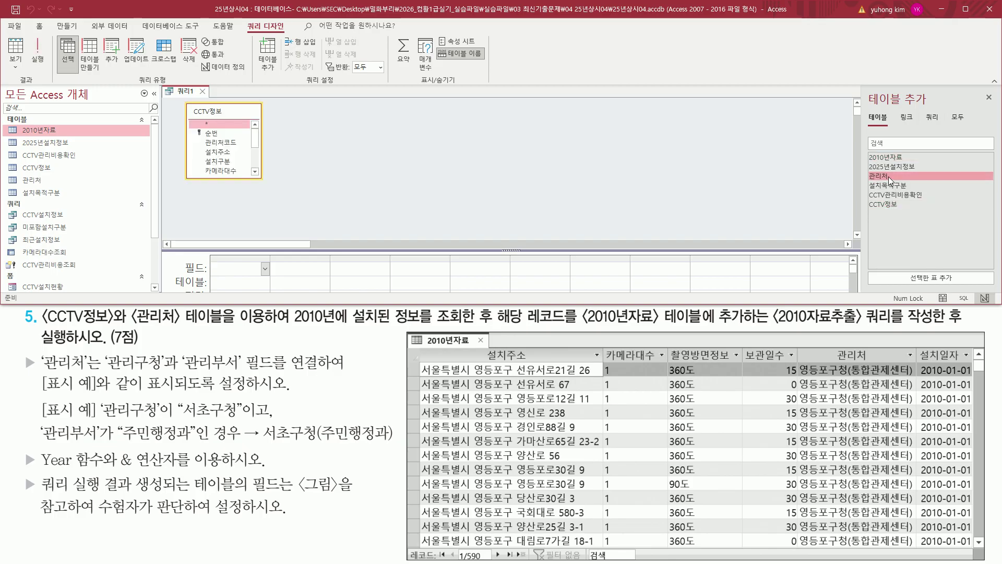
pyautogui.doubleClick(891, 178)
# - Close the table-adding pane after checking the two joined tables, and enlarge the query's design grid
pyautogui.moveTo(180, 99)
pyautogui.mouseDown()
pyautogui.moveTo(397, 183)
pyautogui.moveTo(385, 181)
pyautogui.mouseUp()
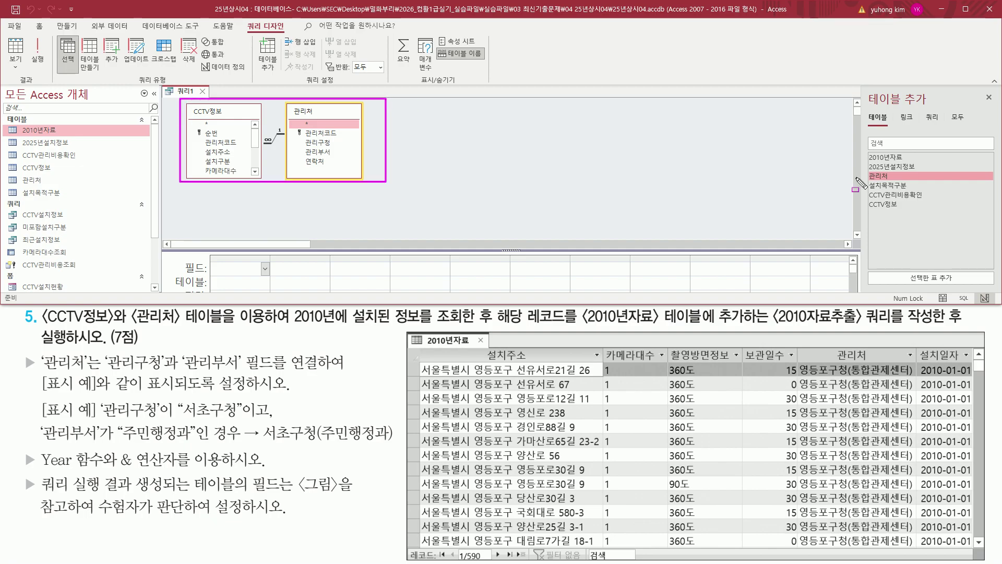
pyautogui.moveTo(979, 92); pyautogui.dragTo(996, 104)
pyautogui.press('Escape')
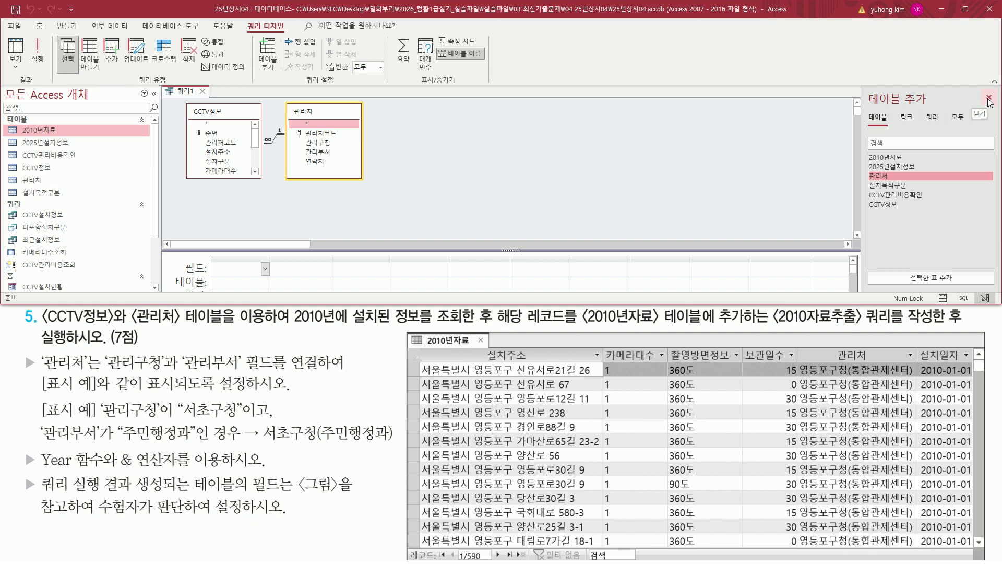
pyautogui.click(988, 98)
pyautogui.moveTo(400, 251); pyautogui.dragTo(412, 191)
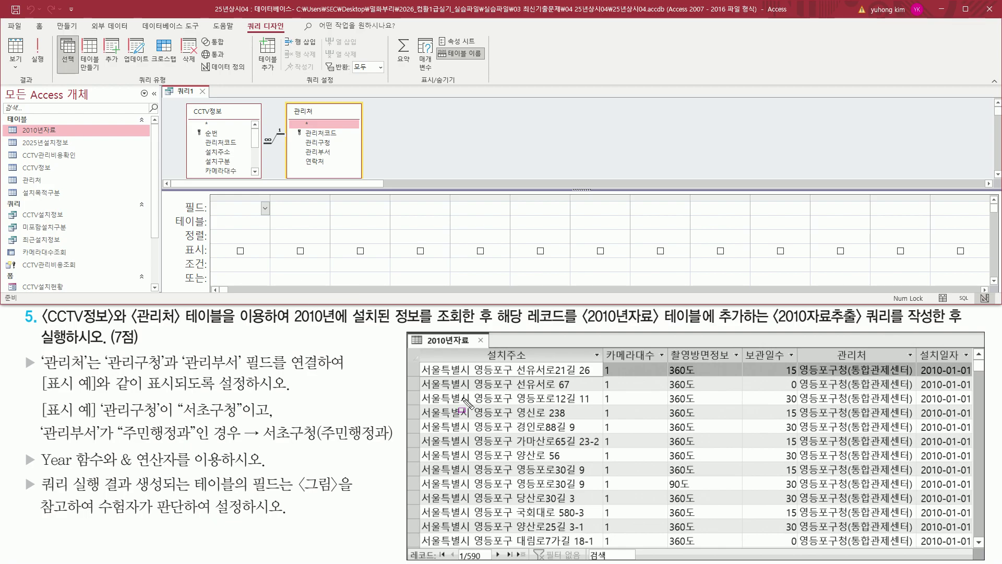
# - Add the 설치주소 and 카메라대수 fields from CCTV정보 to the first two columns of the design grid
pyautogui.moveTo(425, 347); pyautogui.dragTo(577, 364)
pyautogui.press('Escape')
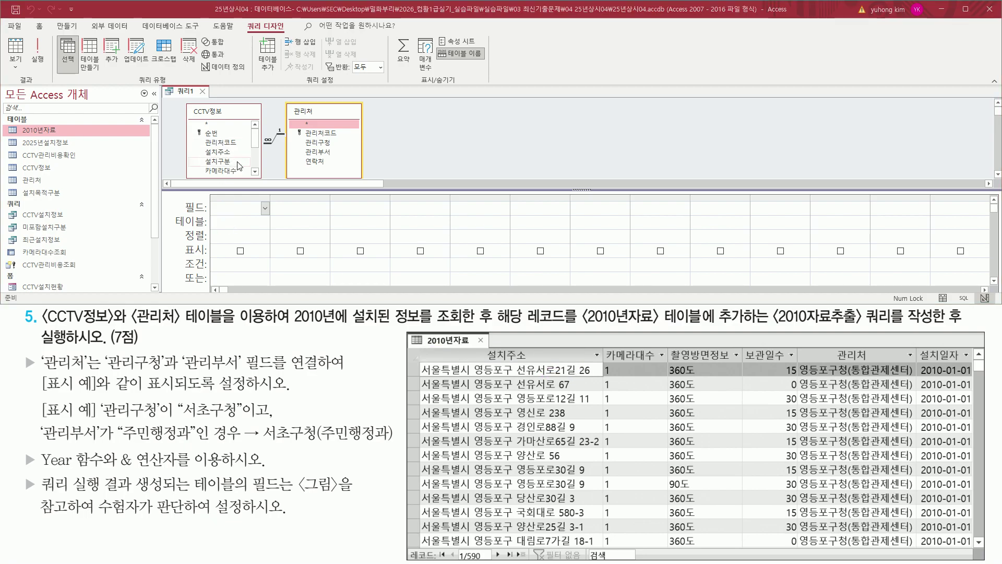
pyautogui.click(224, 153)
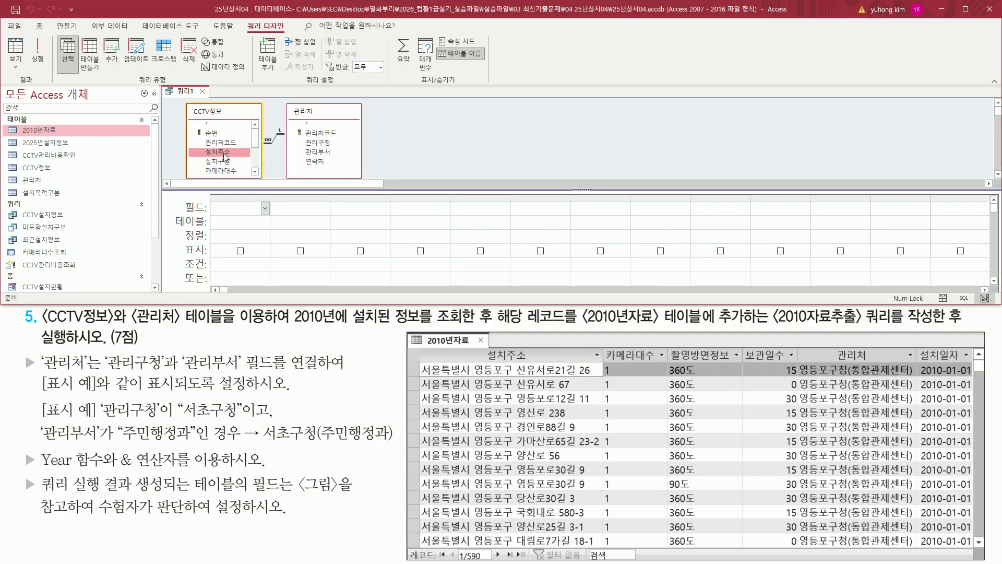
pyautogui.doubleClick(224, 153)
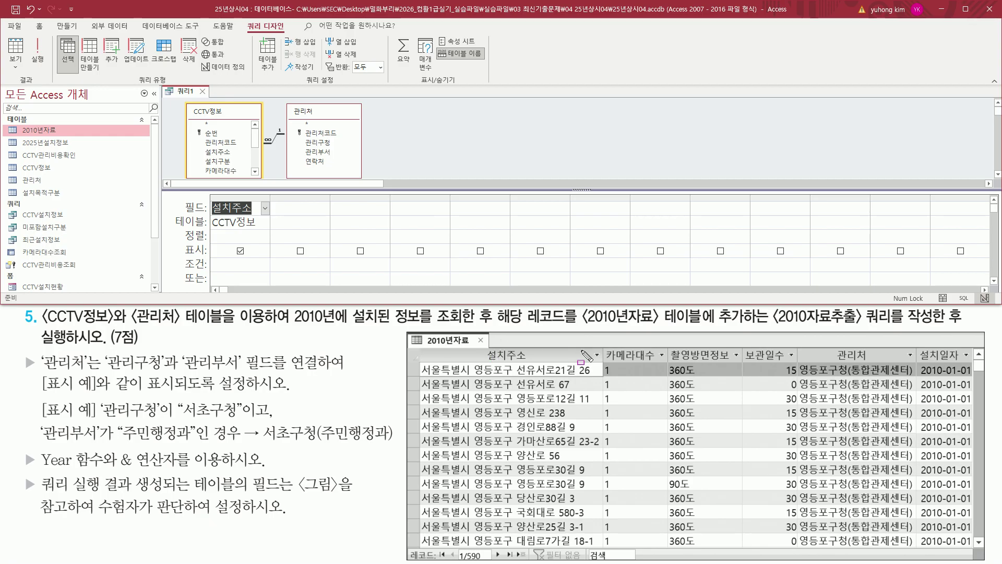
pyautogui.moveTo(603, 361); pyautogui.dragTo(661, 343)
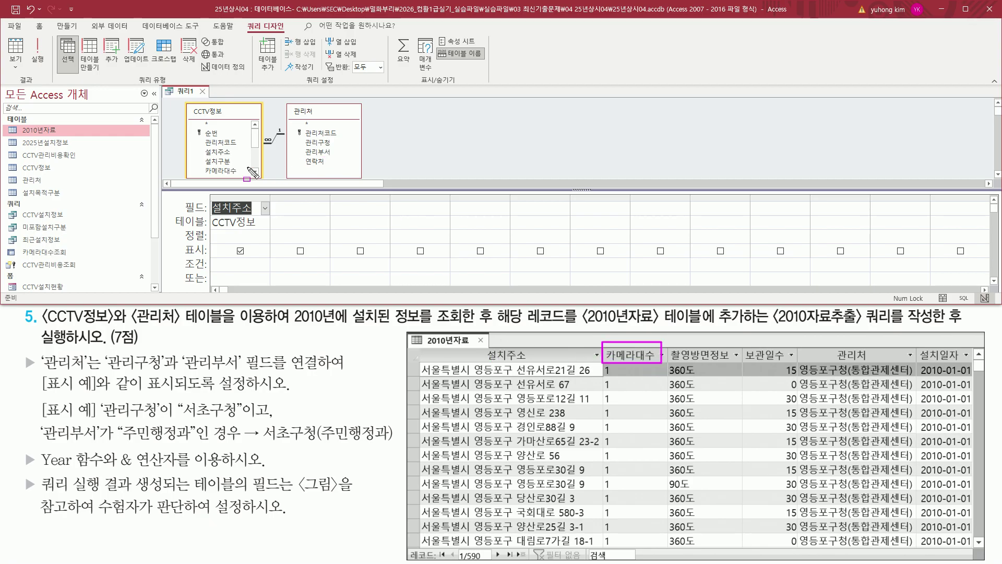
pyautogui.moveTo(214, 164)
pyautogui.mouseDown()
pyautogui.moveTo(194, 166)
pyautogui.moveTo(235, 180)
pyautogui.mouseUp()
pyautogui.press('Escape')
pyautogui.click(226, 172)
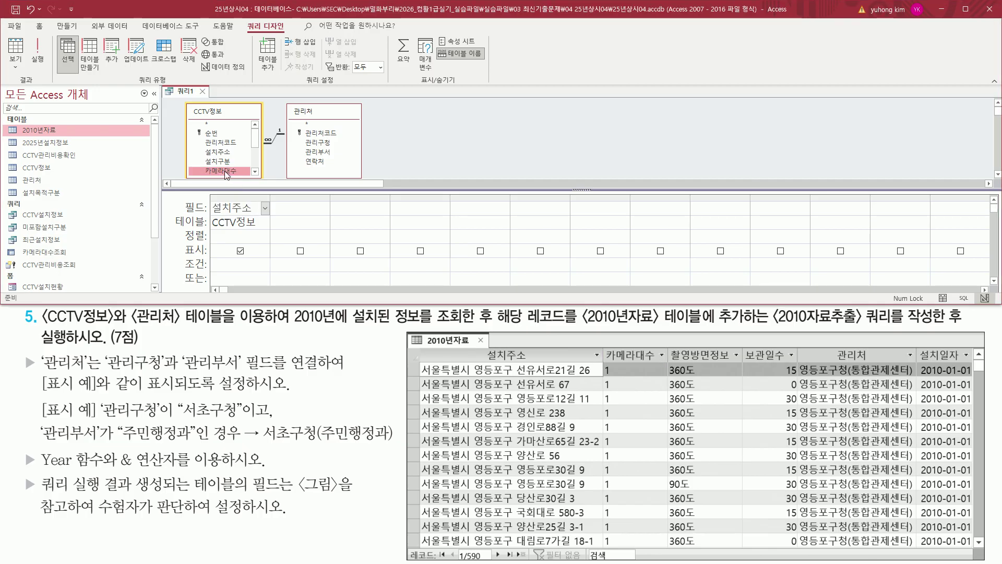
pyautogui.doubleClick(226, 172)
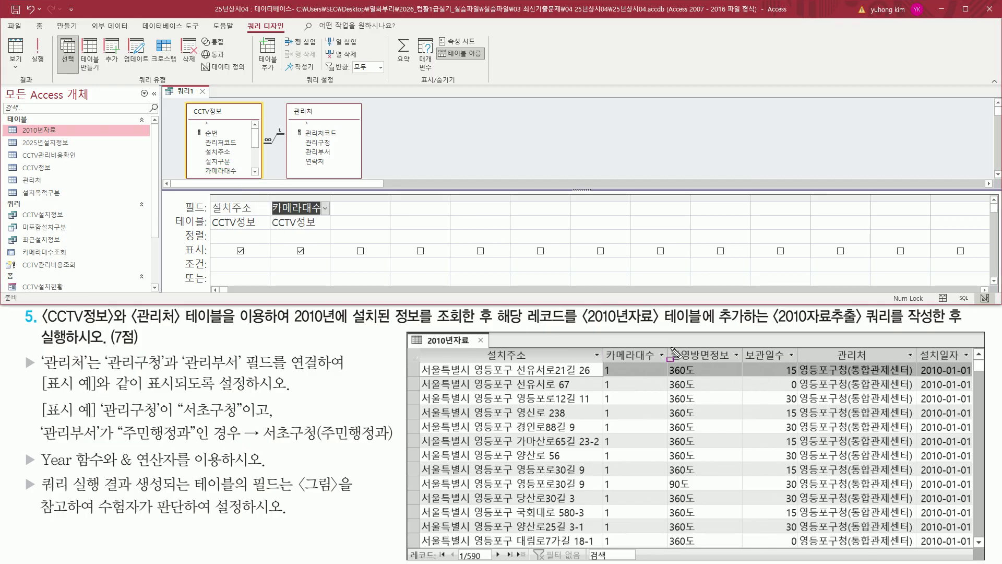
# - Add the 촬영방면정보 and 보관일수 fields from CCTV정보 to the third and fourth columns of the design grid
pyautogui.moveTo(671, 346)
pyautogui.mouseDown()
pyautogui.moveTo(695, 366)
pyautogui.moveTo(740, 372)
pyautogui.mouseUp()
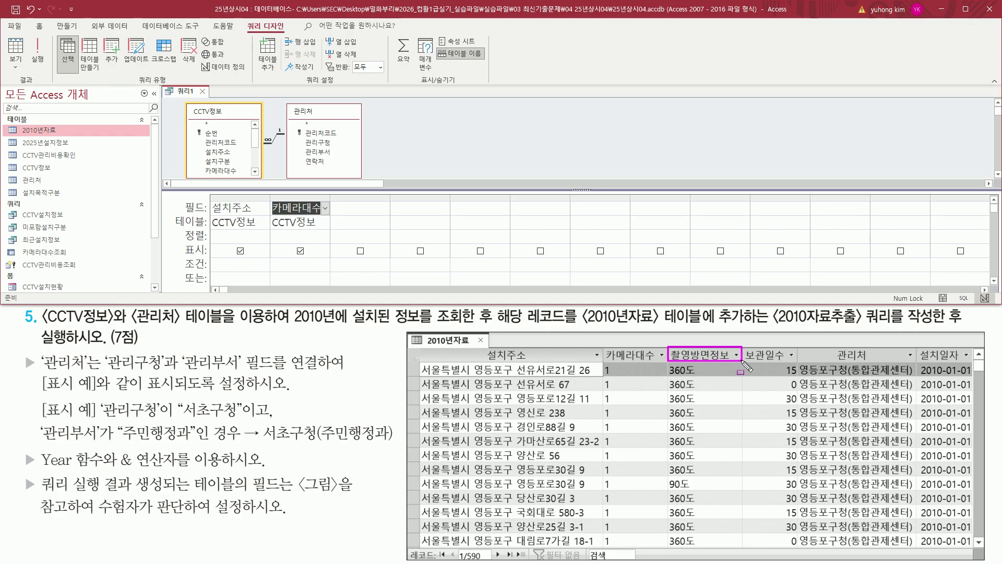
pyautogui.click(255, 171)
pyautogui.click(255, 172)
pyautogui.click(255, 172)
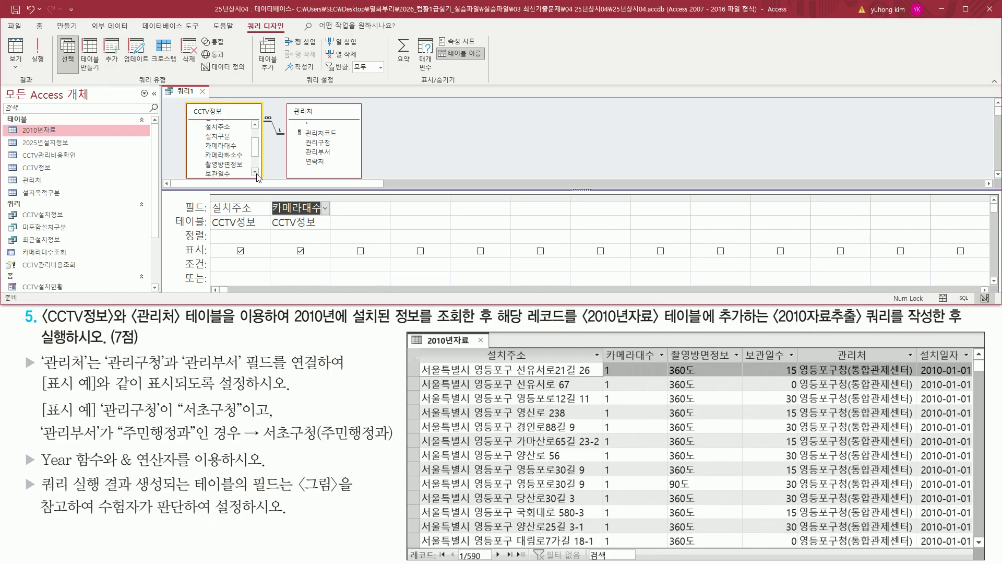
pyautogui.click(227, 165)
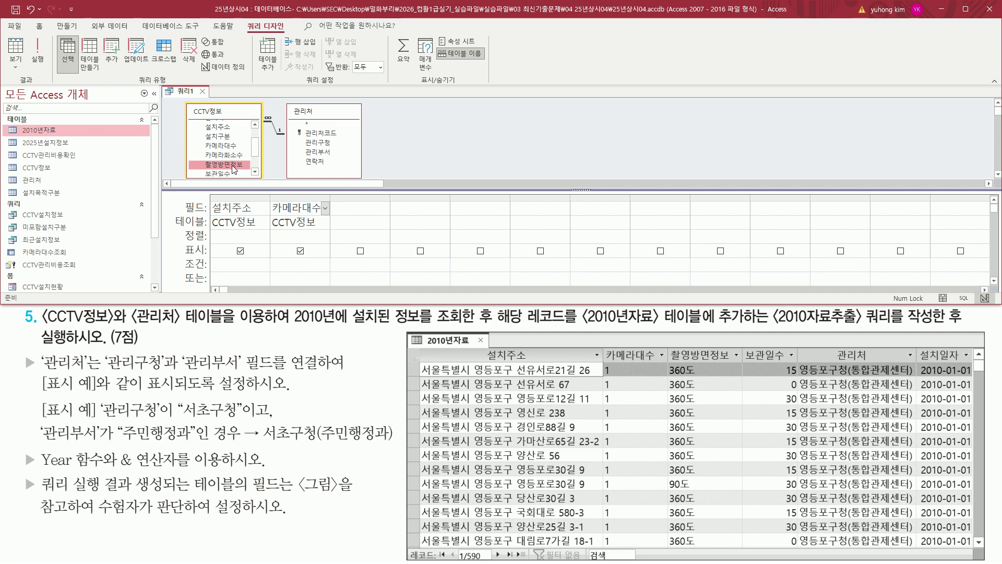
pyautogui.doubleClick(232, 166)
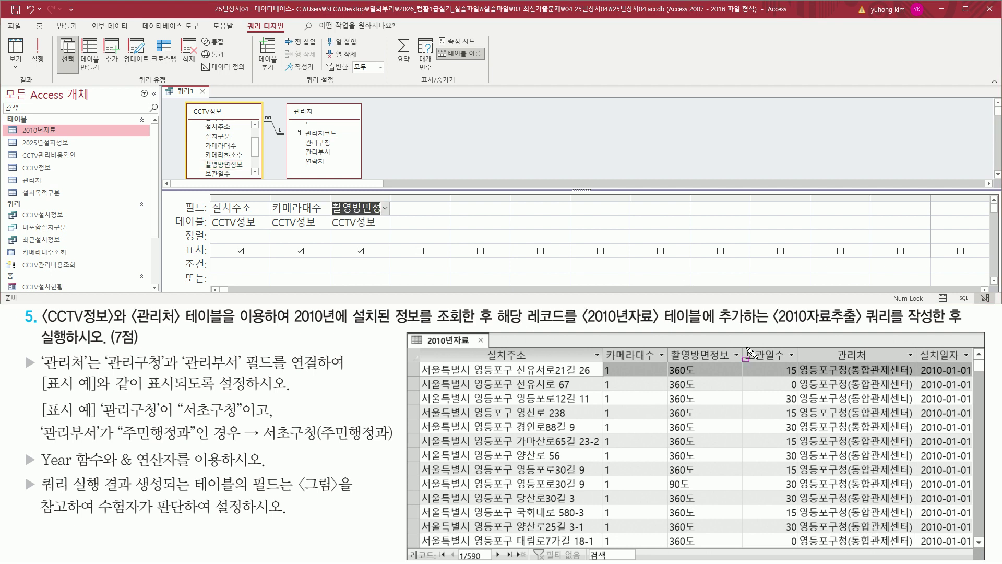
pyautogui.moveTo(745, 347); pyautogui.dragTo(788, 364)
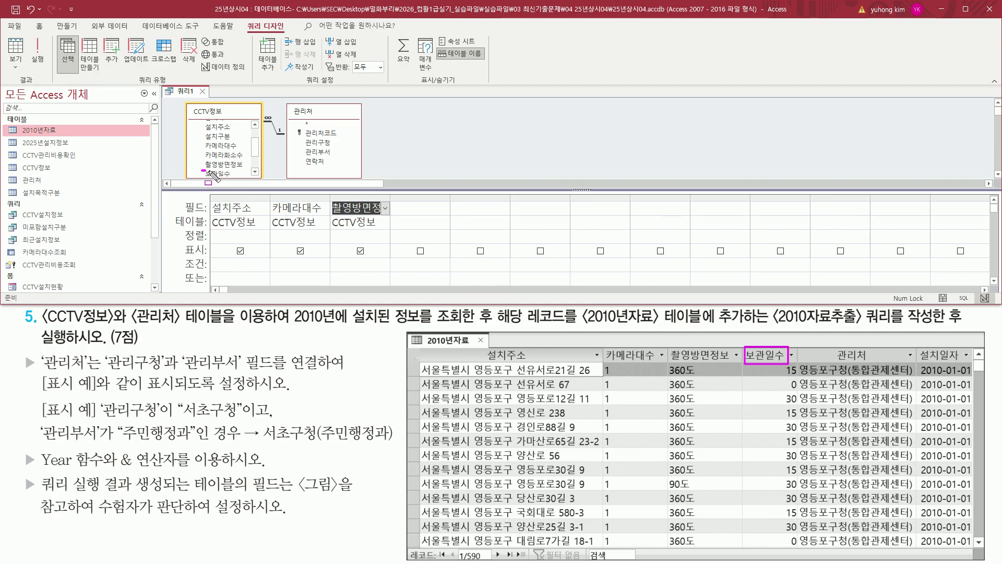
pyautogui.press('Escape')
pyautogui.click(226, 173)
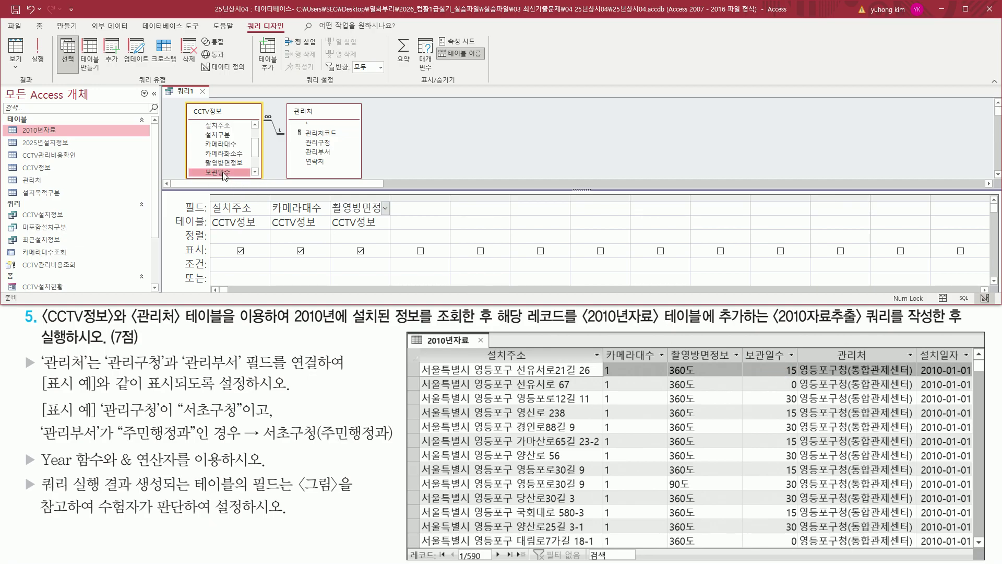
pyautogui.doubleClick(224, 173)
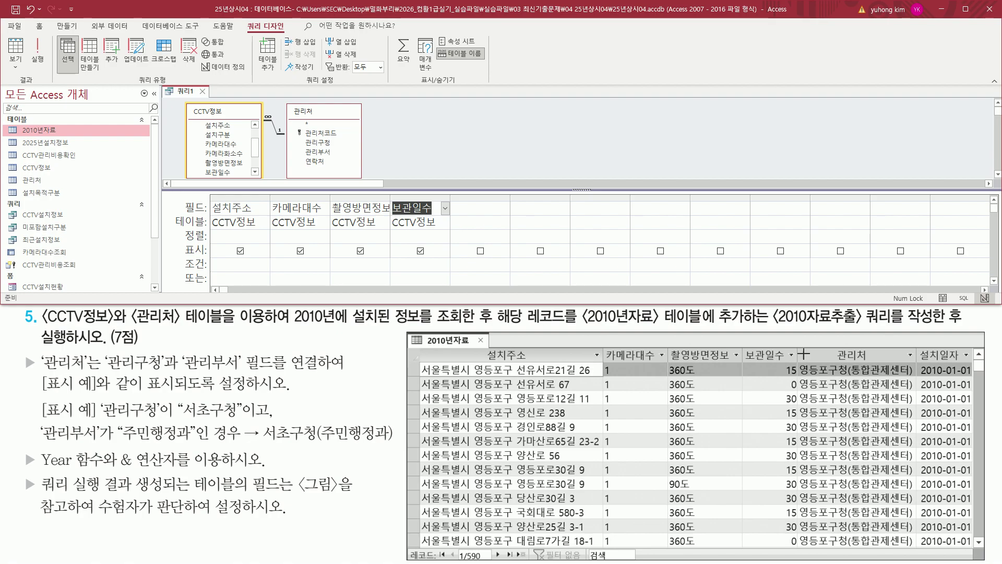
# - Review how task 5 wants 관리구청 and 관리부서 joined into 관리처, including the display example and the & operator requirement
pyautogui.moveTo(820, 350); pyautogui.dragTo(881, 364)
pyautogui.moveTo(21, 353)
pyautogui.mouseDown()
pyautogui.moveTo(35, 376)
pyautogui.moveTo(286, 364)
pyautogui.moveTo(344, 372)
pyautogui.mouseUp()
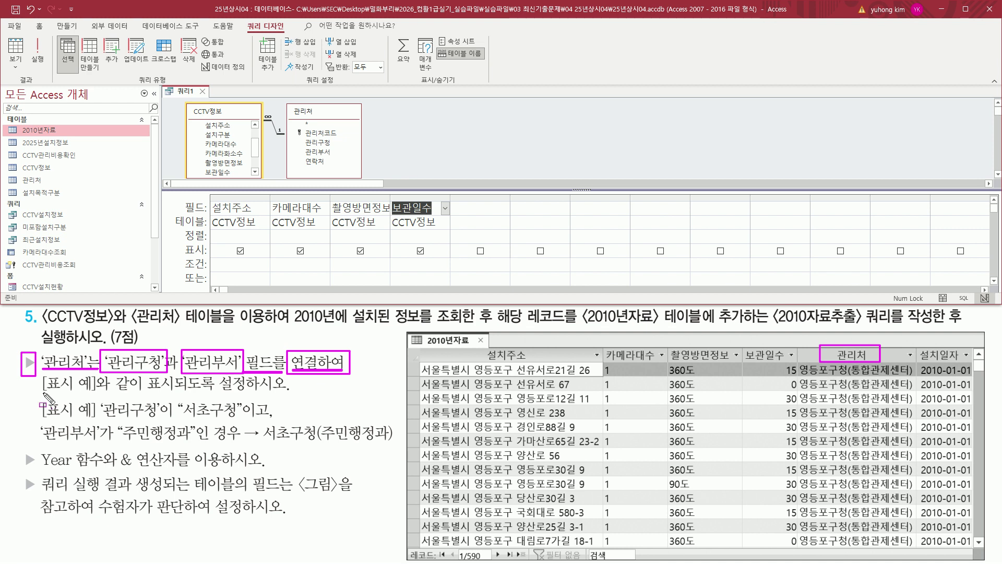
pyautogui.moveTo(44, 393); pyautogui.dragTo(278, 392)
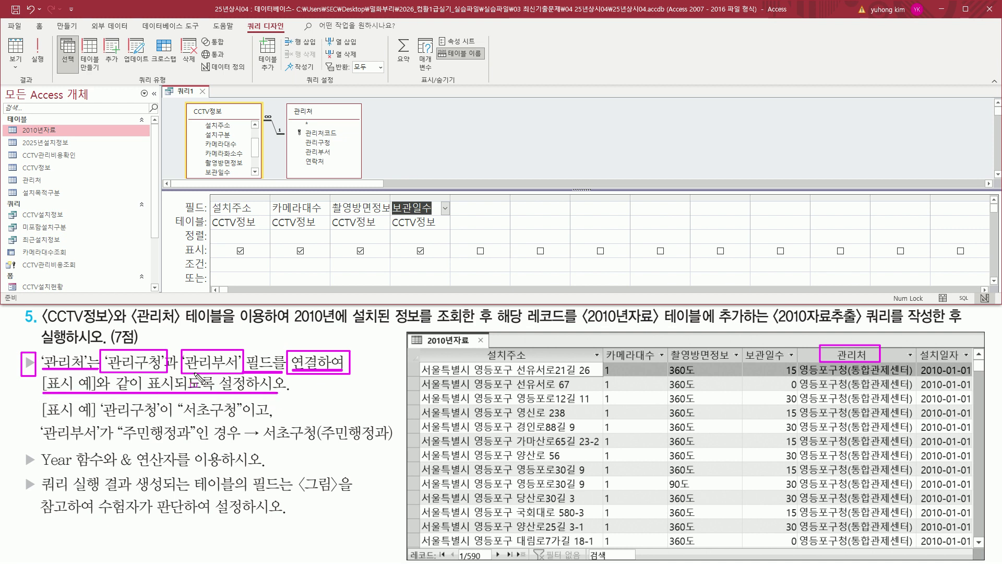
pyautogui.press('Escape')
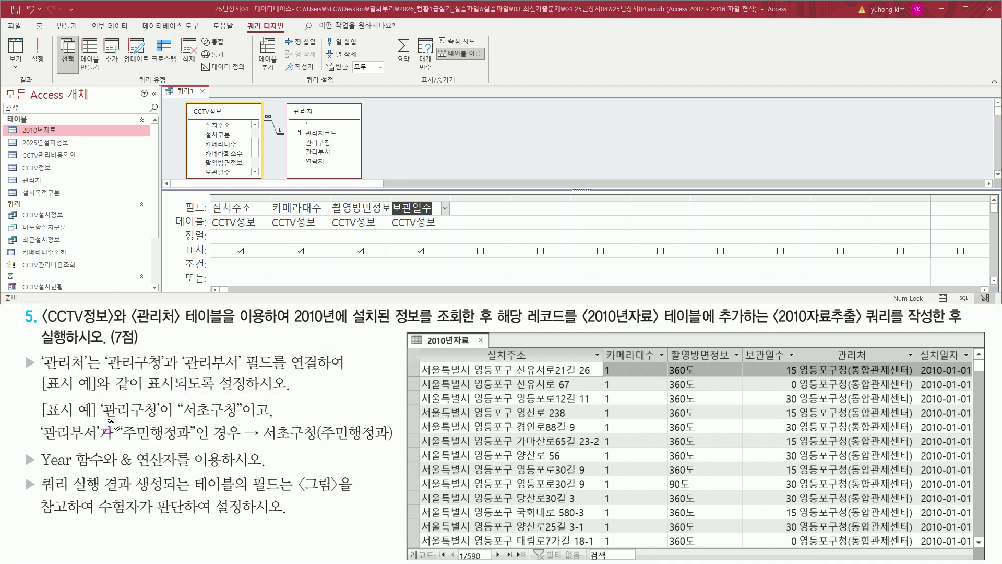
pyautogui.moveTo(101, 419); pyautogui.dragTo(241, 419)
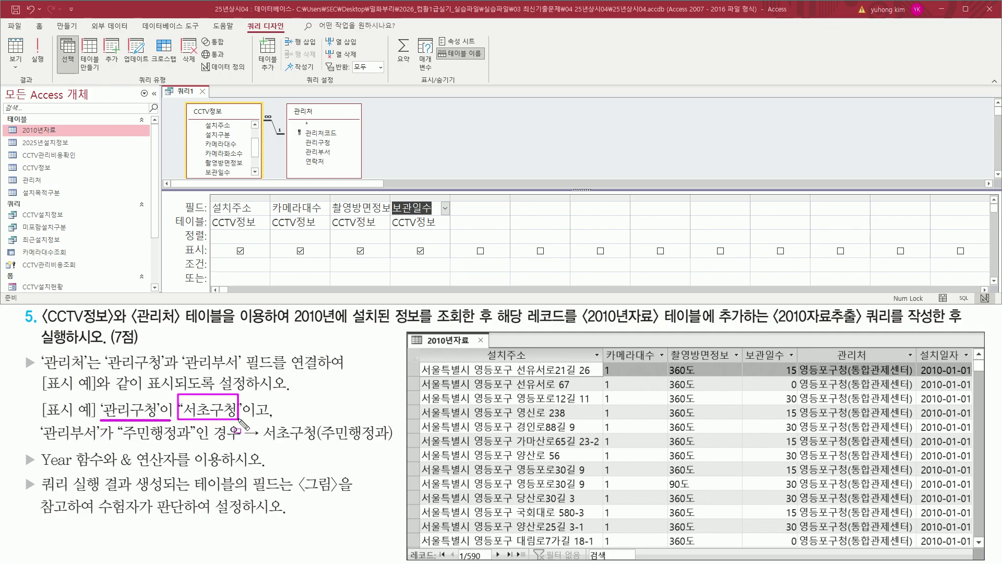
pyautogui.moveTo(67, 442); pyautogui.dragTo(130, 437)
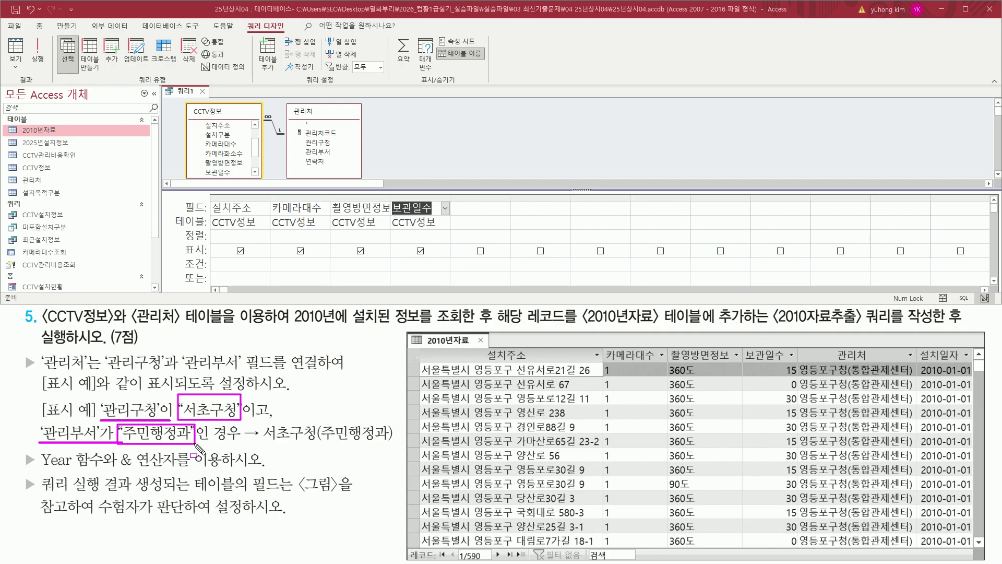
pyautogui.moveTo(259, 442); pyautogui.dragTo(384, 442)
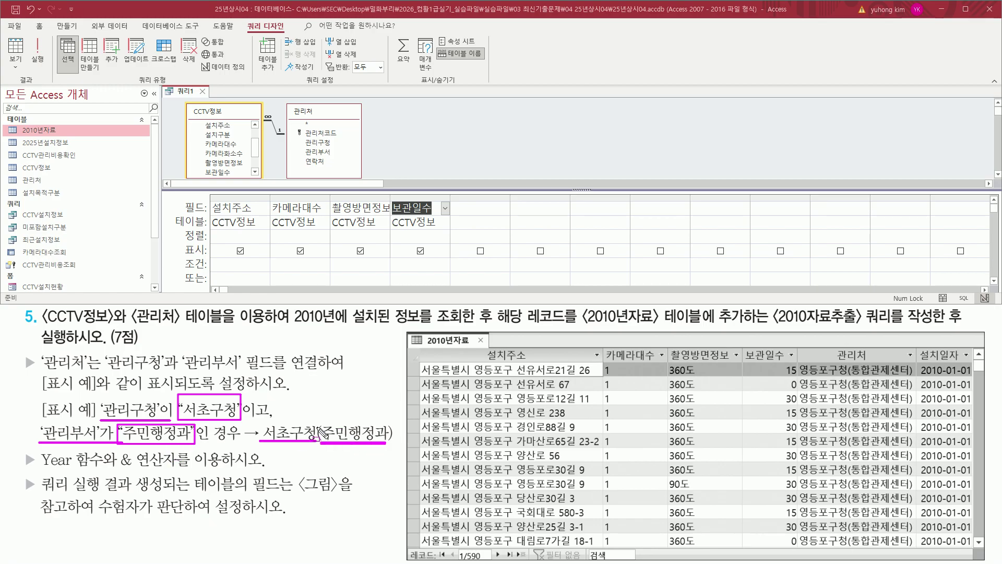
pyautogui.moveTo(314, 420); pyautogui.dragTo(322, 452)
pyautogui.moveTo(385, 420); pyautogui.dragTo(395, 450)
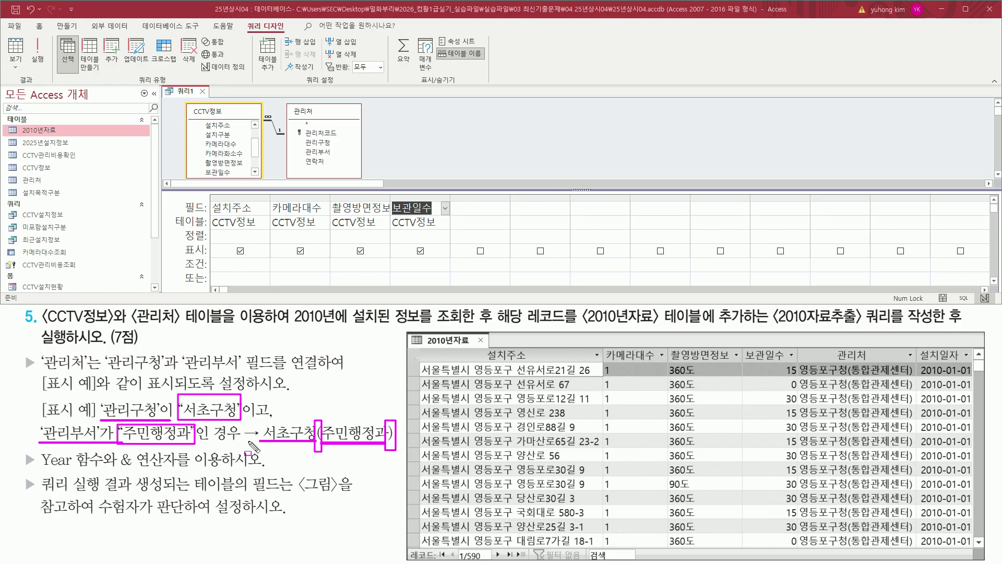
pyautogui.moveTo(121, 467); pyautogui.dragTo(240, 469)
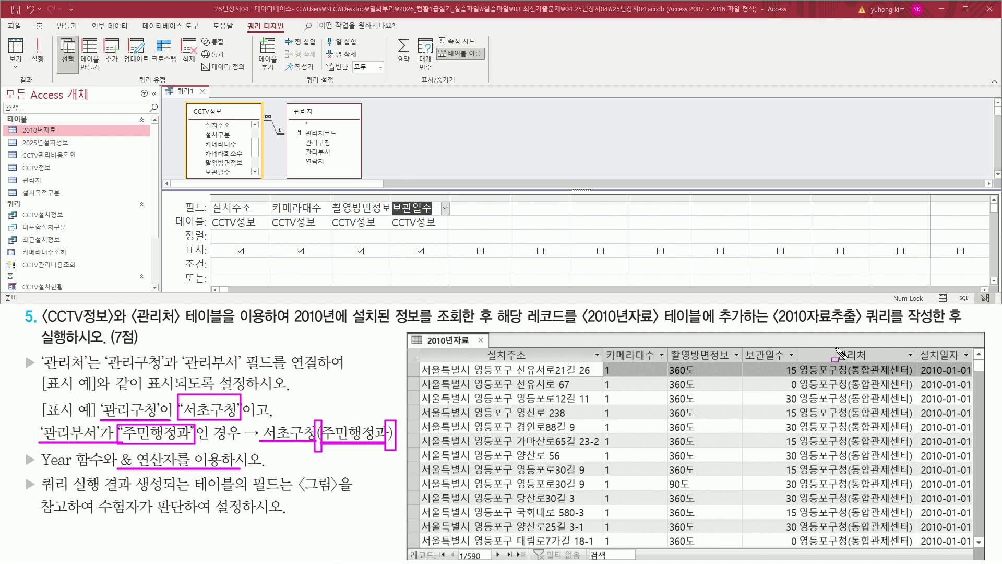
pyautogui.moveTo(827, 344); pyautogui.dragTo(883, 364)
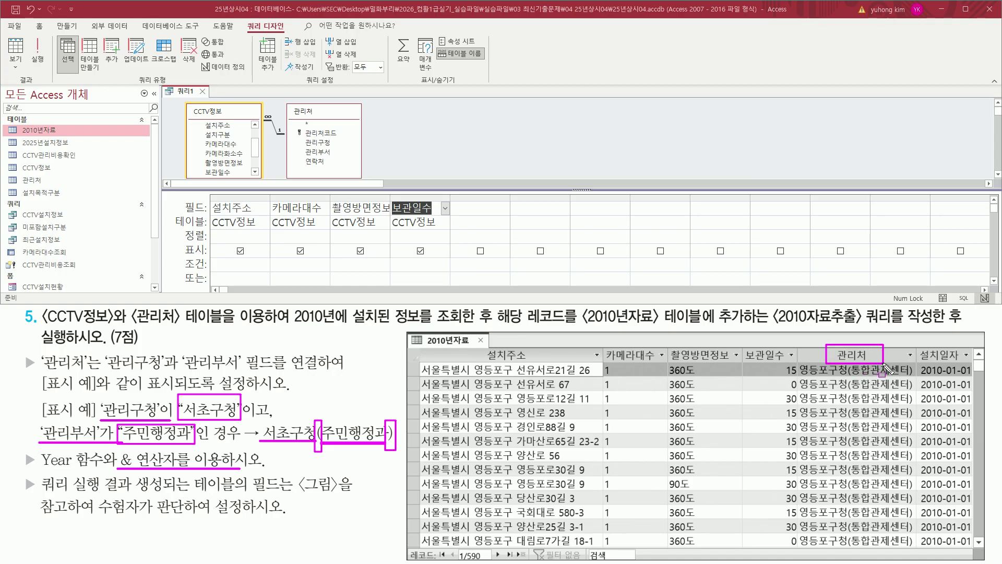
pyautogui.press('Escape')
# - Widen the fifth column of the design grid and enter the calculated field 관리처: [관리구청]& [관리부서] in it
pyautogui.click(481, 207)
pyautogui.moveTo(508, 198); pyautogui.dragTo(647, 199)
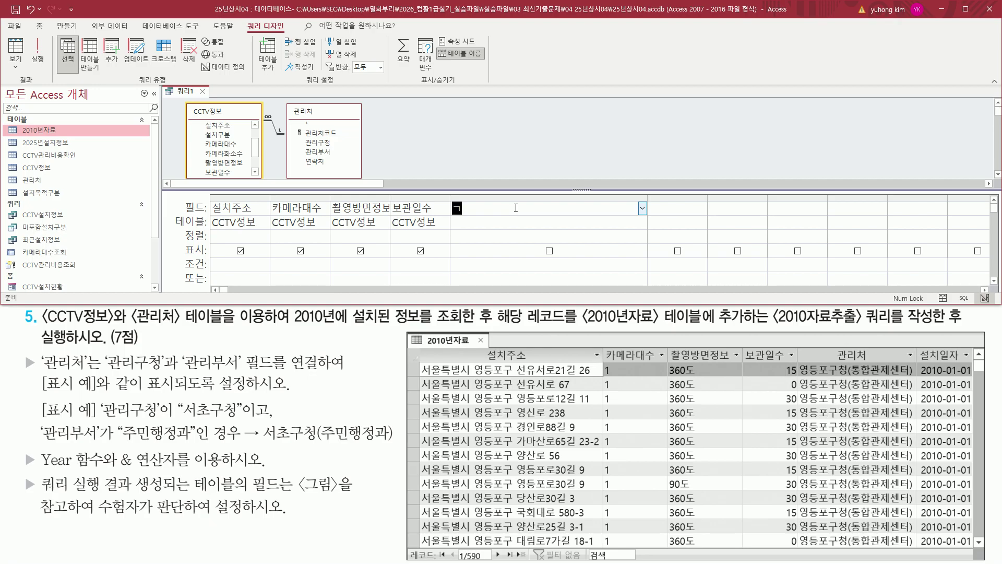
pyautogui.write('관리처:')
pyautogui.write(':')
pyautogui.write(' [관리구청')
pyautogui.write(']& [관리부서')
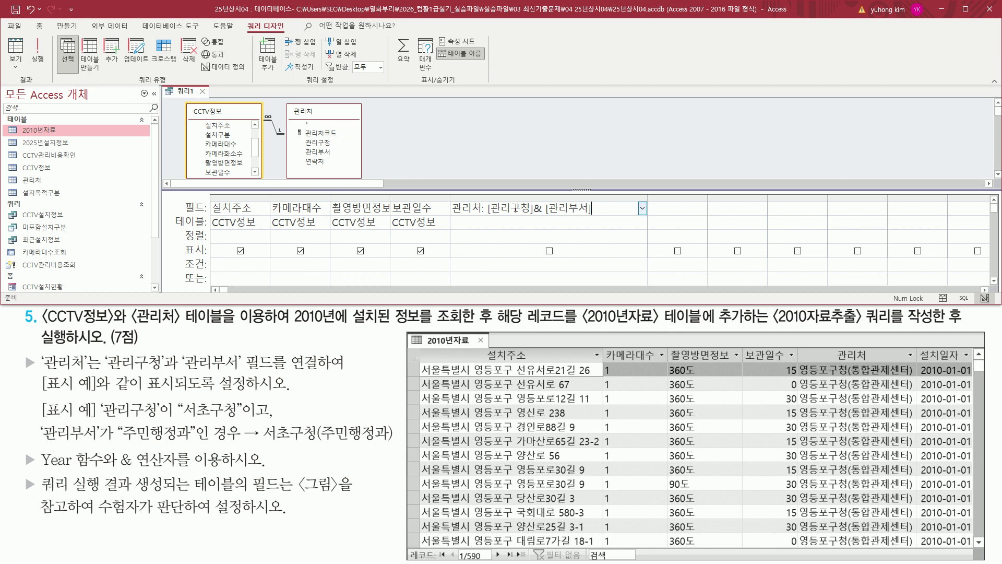
# - Compare the 관리처 expression's two fields with the display example 서초구청(주민행정과) and check where the opening parenthesis belongs
pyautogui.moveTo(488, 215); pyautogui.dragTo(528, 214)
pyautogui.moveTo(264, 442); pyautogui.dragTo(313, 443)
pyautogui.moveTo(548, 215); pyautogui.dragTo(587, 214)
pyautogui.moveTo(327, 440); pyautogui.dragTo(386, 440)
pyautogui.moveTo(315, 418); pyautogui.dragTo(324, 449)
pyautogui.press('Escape')
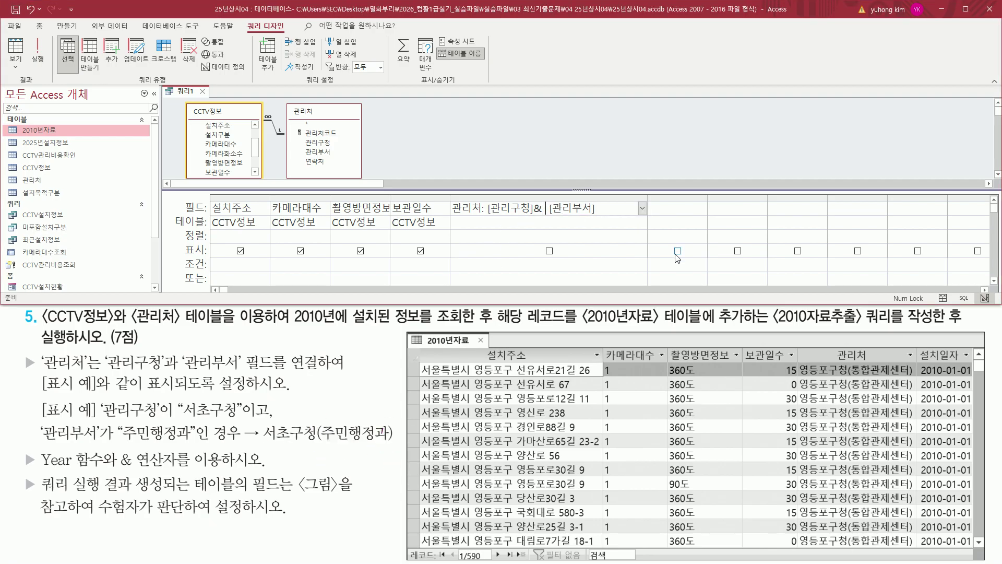
# - Complete the calculated field as 관리처: [관리구청] & "(" & [관리부서] & ")" and fit its column to the expression
pyautogui.write('"(" &')
pyautogui.hotkey('shift', 'End')
pyautogui.press('End')
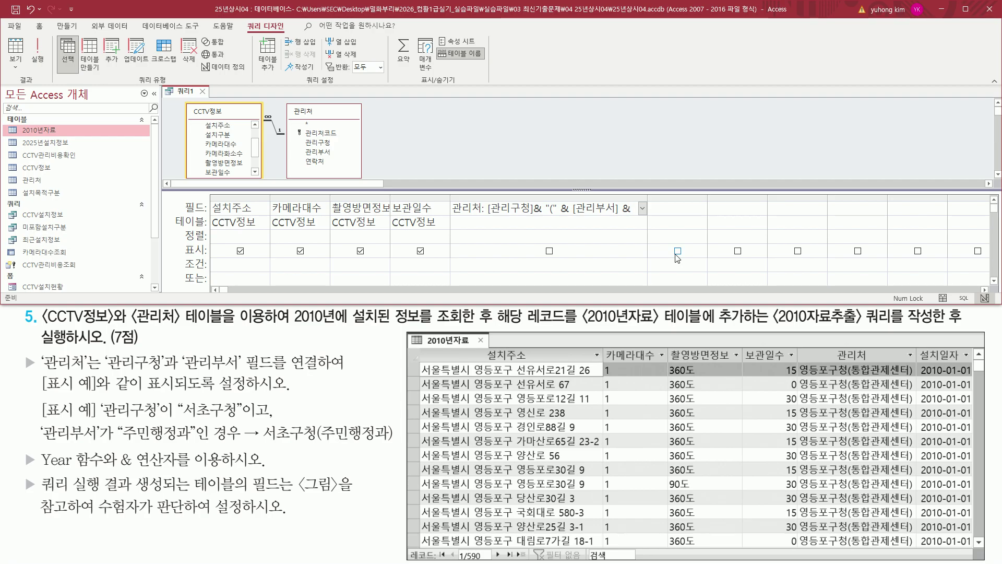
pyautogui.write('& "')
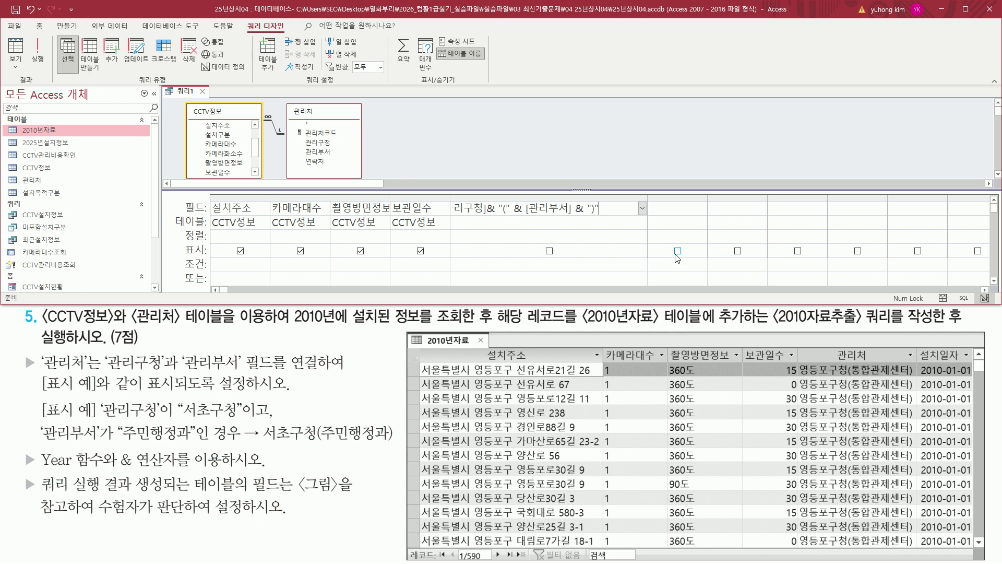
pyautogui.click(627, 180)
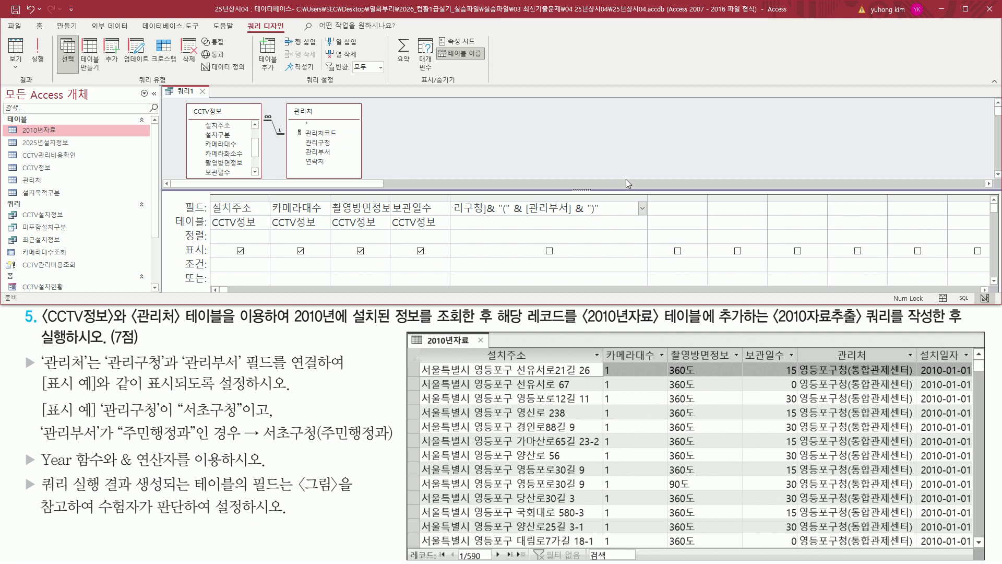
pyautogui.press('Down')
pyautogui.doubleClick(646, 200)
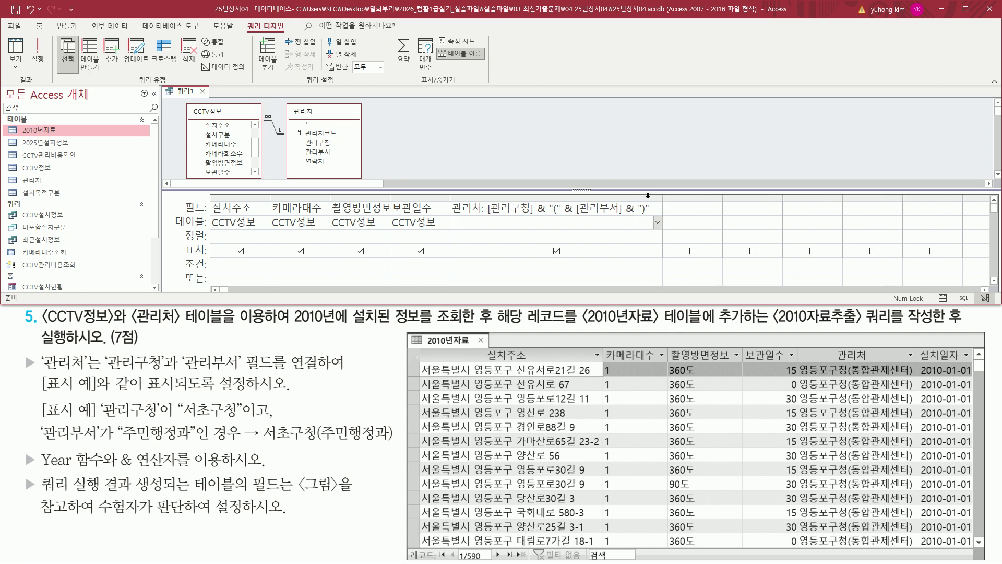
pyautogui.moveTo(489, 215); pyautogui.dragTo(620, 215)
pyautogui.moveTo(550, 198)
pyautogui.mouseDown()
pyautogui.moveTo(562, 198)
pyautogui.moveTo(551, 221)
pyautogui.moveTo(562, 222)
pyautogui.mouseUp()
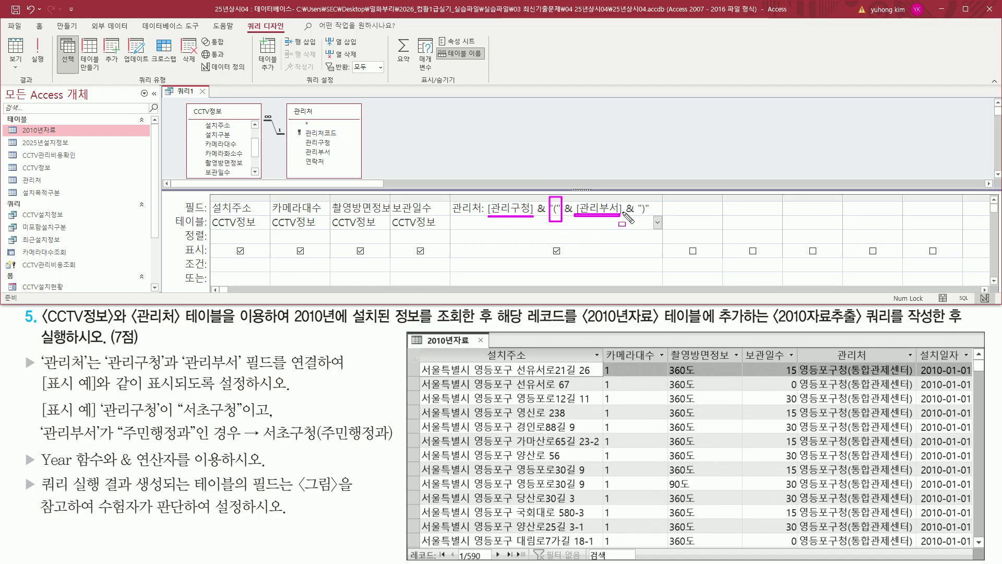
pyautogui.moveTo(637, 199)
pyautogui.mouseDown()
pyautogui.moveTo(649, 200)
pyautogui.moveTo(651, 221)
pyautogui.mouseUp()
# - Add the 설치일자 field from CCTV정보 to the sixth column of the design grid
pyautogui.moveTo(831, 346); pyautogui.dragTo(869, 361)
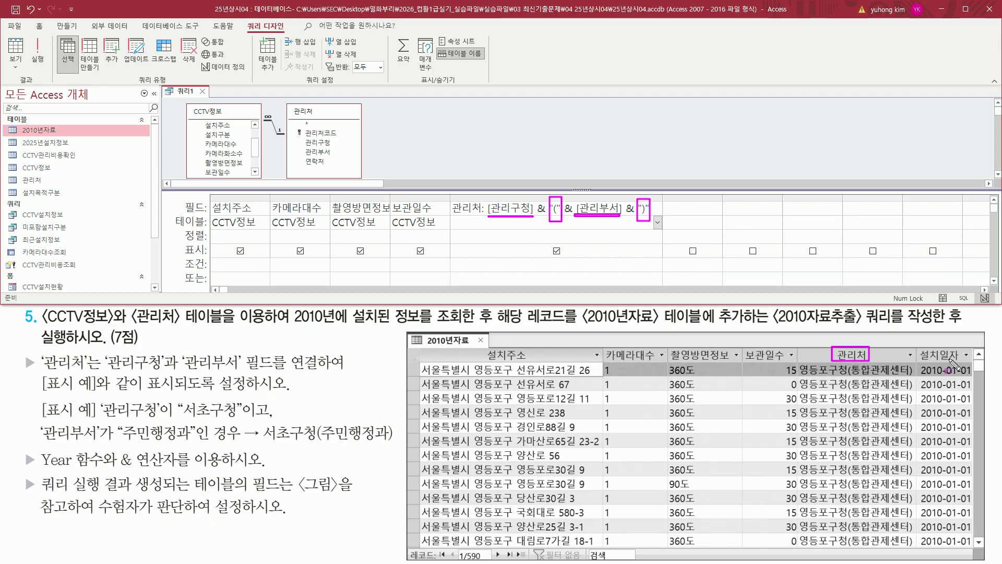
pyautogui.moveTo(914, 343); pyautogui.dragTo(965, 361)
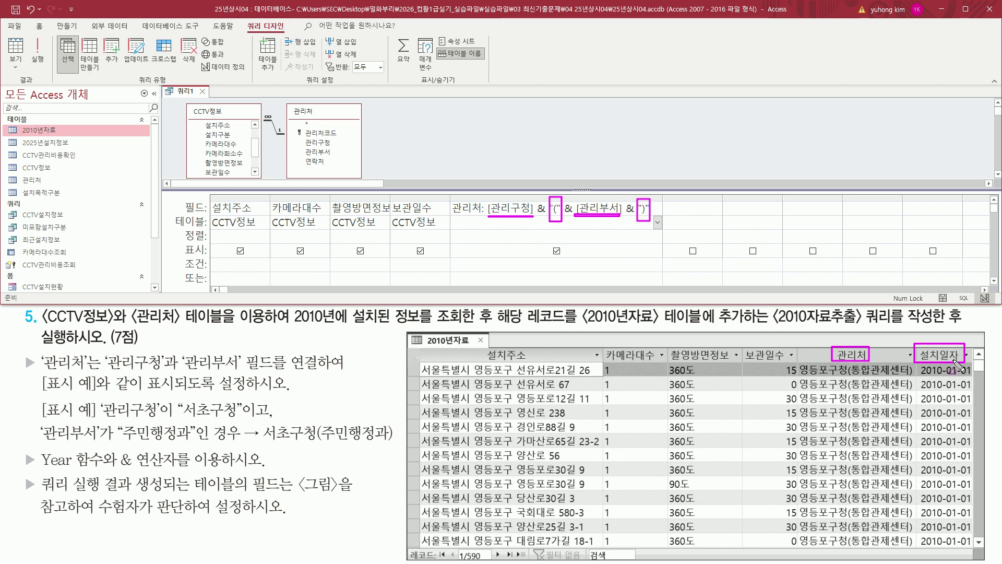
pyautogui.press('Escape')
pyautogui.scroll(-1, 232, 157)
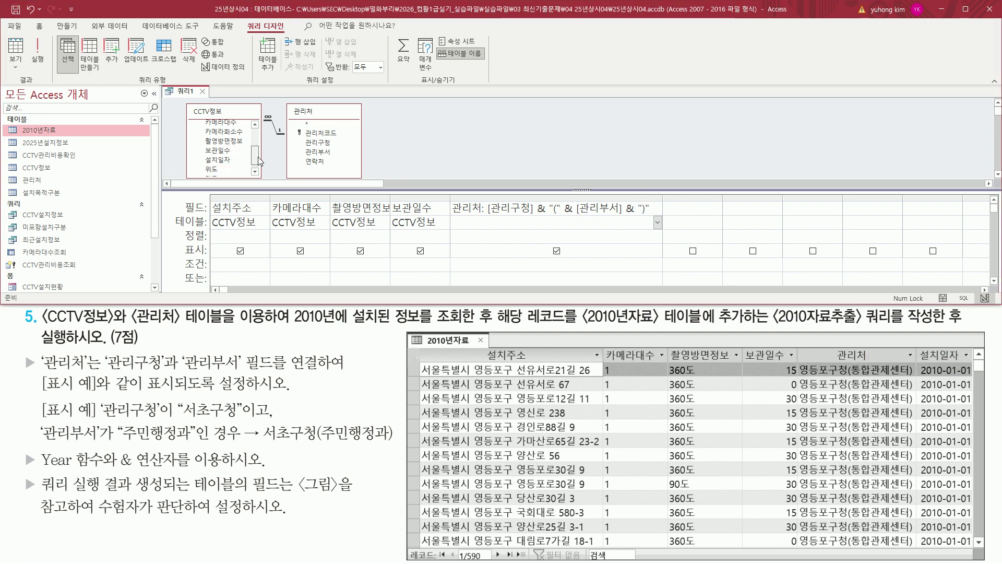
pyautogui.click(228, 161)
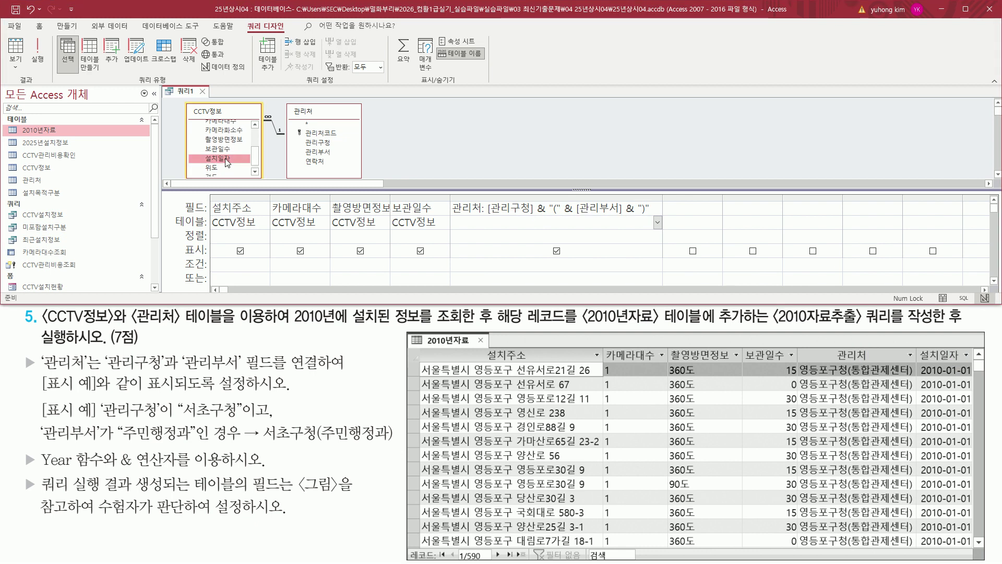
pyautogui.moveTo(226, 160); pyautogui.dragTo(668, 249)
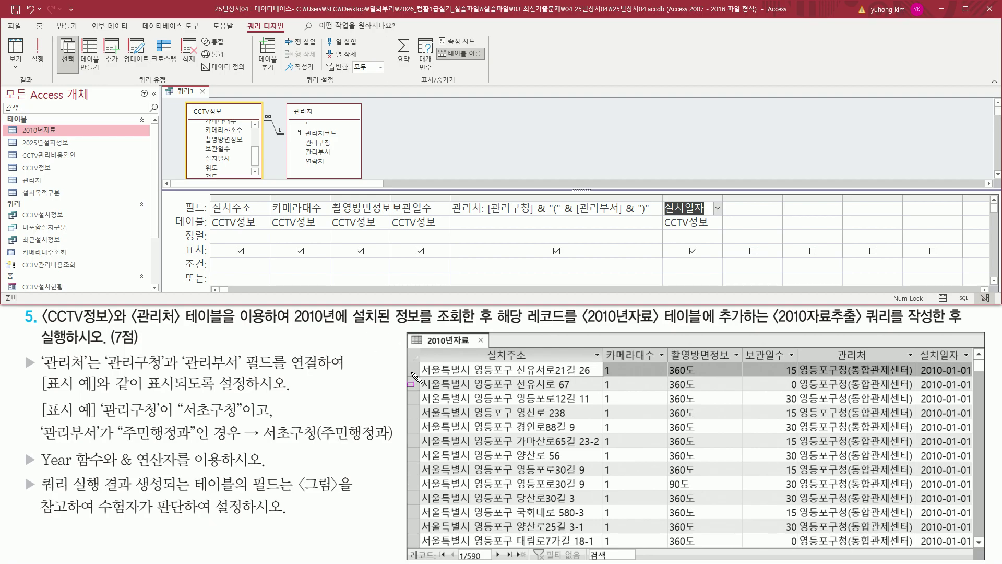
# - Add 설치일자 from CCTV정보 a second time in the seventh column, for the 2010 condition, and widen that column
pyautogui.moveTo(286, 326); pyautogui.dragTo(466, 327)
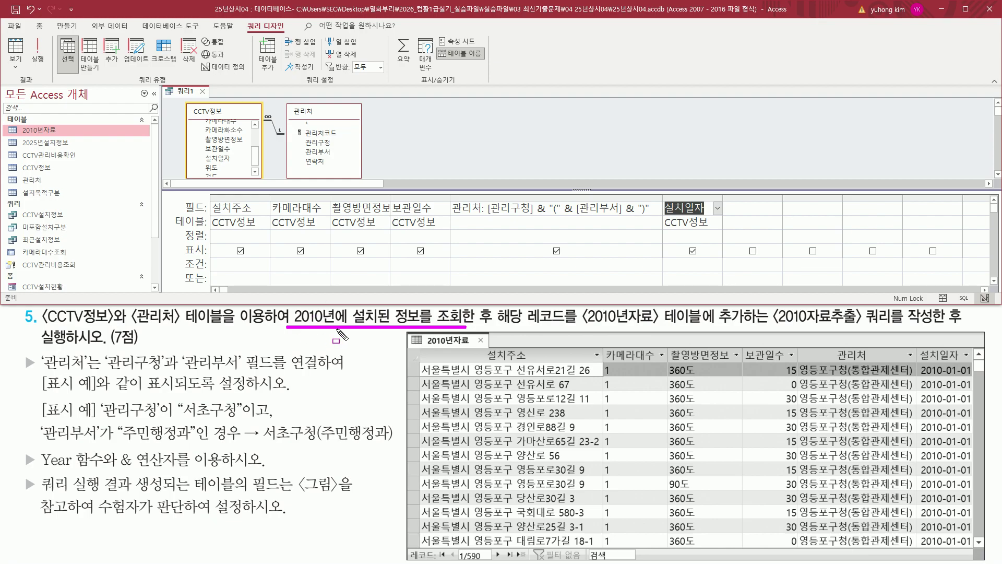
pyautogui.moveTo(662, 197); pyautogui.dragTo(710, 233)
pyautogui.moveTo(922, 363)
pyautogui.mouseDown()
pyautogui.moveTo(966, 485)
pyautogui.moveTo(969, 547)
pyautogui.mouseUp()
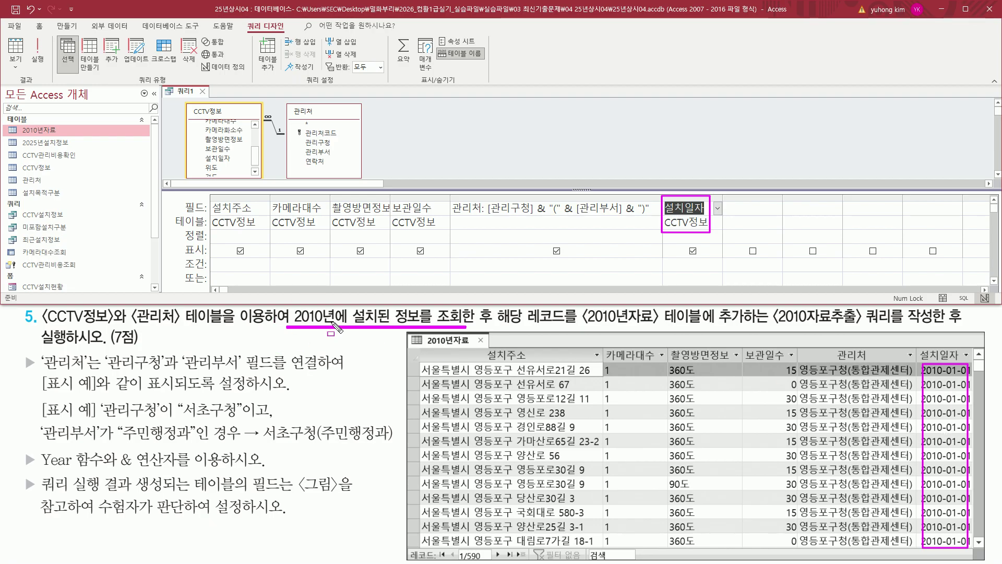
pyautogui.press('Escape')
pyautogui.click(222, 158)
pyautogui.doubleClick(222, 158)
pyautogui.hotkey('ctrl', '2')
pyautogui.moveTo(721, 189)
pyautogui.mouseDown()
pyautogui.moveTo(793, 249)
pyautogui.moveTo(783, 241)
pyautogui.mouseUp()
pyautogui.press('Escape')
pyautogui.click(771, 148)
pyautogui.moveTo(783, 196); pyautogui.dragTo(849, 198)
# - Turn the seventh column's 설치일자 field into the expression Year([설치일자])
pyautogui.press('Home')
pyautogui.write('ㅛ')
pyautogui.press('BackSpace')
pyautogui.write('year(')
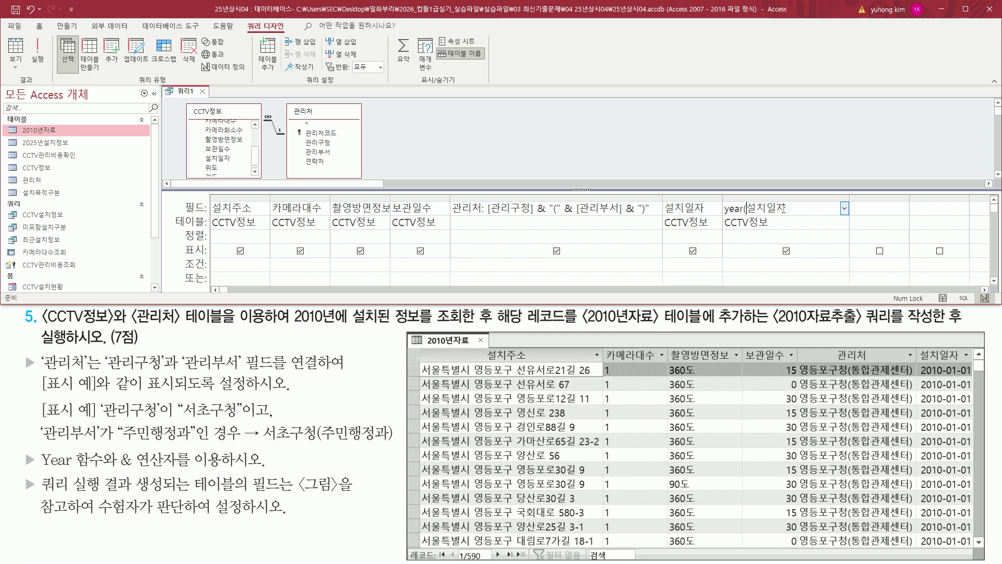
pyautogui.write('[')
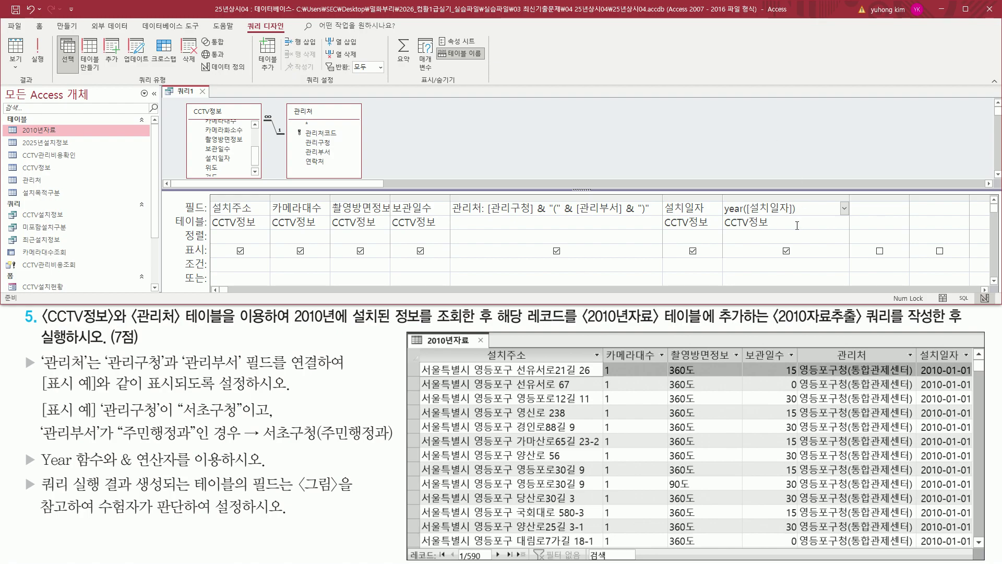
pyautogui.click(789, 222)
pyautogui.moveTo(753, 218); pyautogui.dragTo(830, 218)
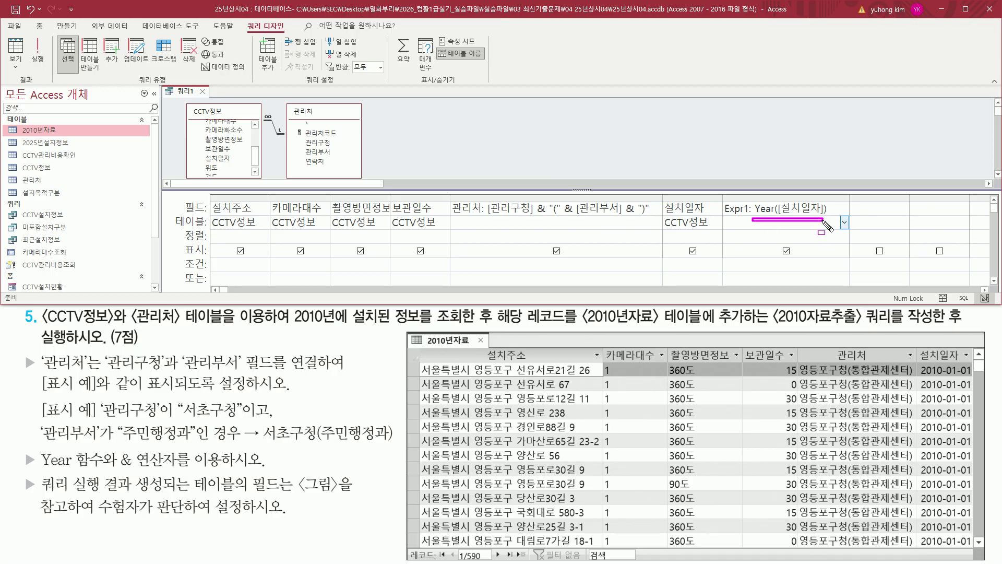
# - Set the criterion of the Year([설치일자]) column to 2010
pyautogui.moveTo(290, 324); pyautogui.dragTo(323, 326)
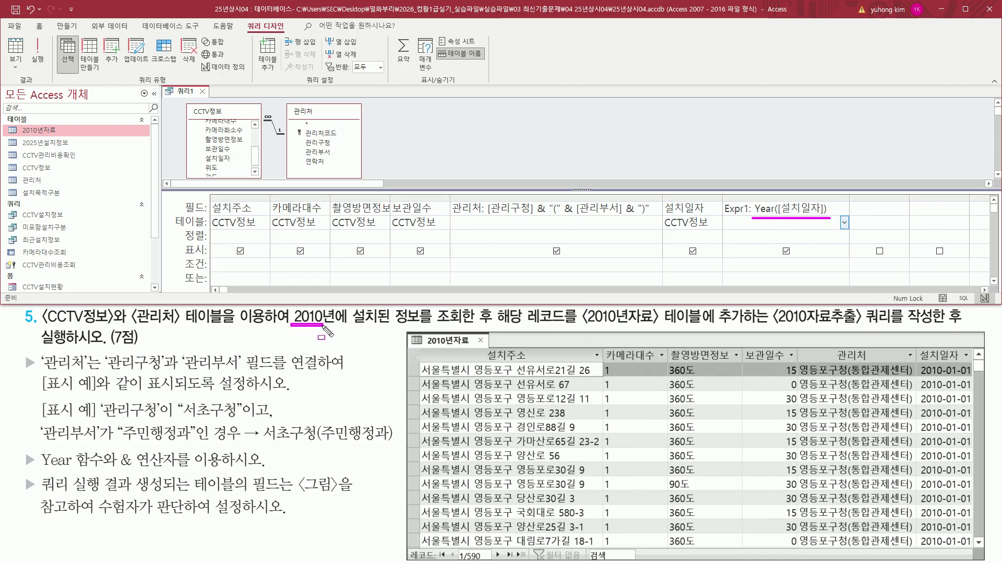
pyautogui.click(745, 265)
pyautogui.write('2010')
pyautogui.press('Tab')
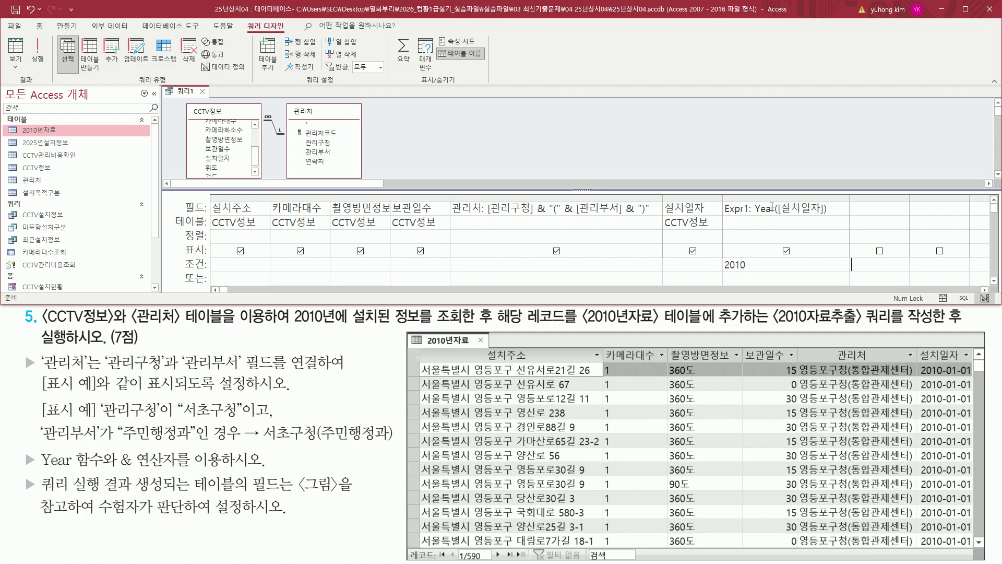
pyautogui.moveTo(755, 214); pyautogui.dragTo(825, 214)
pyautogui.moveTo(724, 258); pyautogui.dragTo(751, 271)
# - Review the task's note on the output fields and run the select query to preview its records
pyautogui.moveTo(25, 475)
pyautogui.mouseDown()
pyautogui.moveTo(35, 493)
pyautogui.moveTo(337, 492)
pyautogui.mouseUp()
pyautogui.press('Escape')
pyautogui.moveTo(98, 517); pyautogui.dragTo(290, 517)
pyautogui.press('Escape')
pyautogui.click(592, 238)
pyautogui.moveTo(29, 35); pyautogui.dragTo(47, 69)
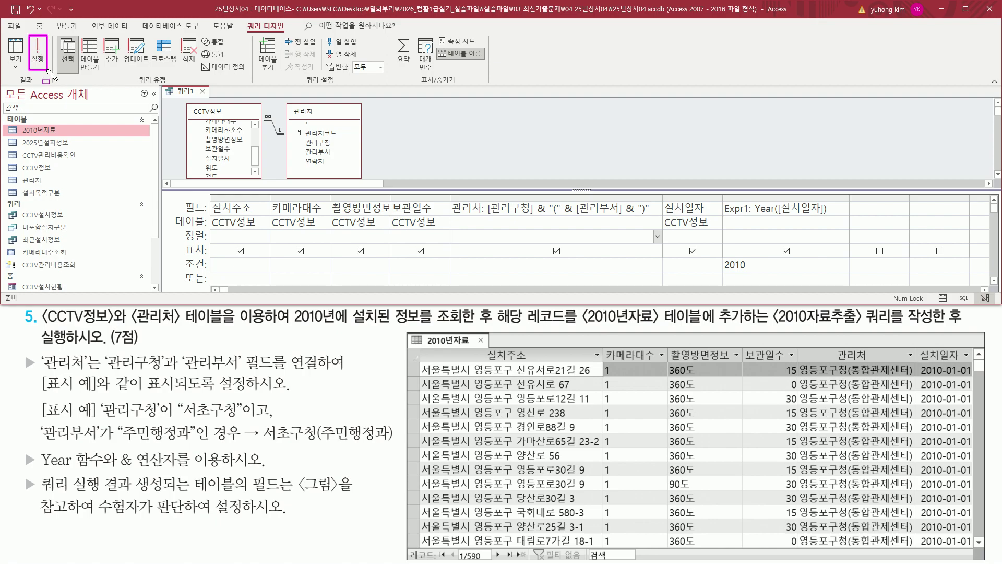
pyautogui.press('Escape')
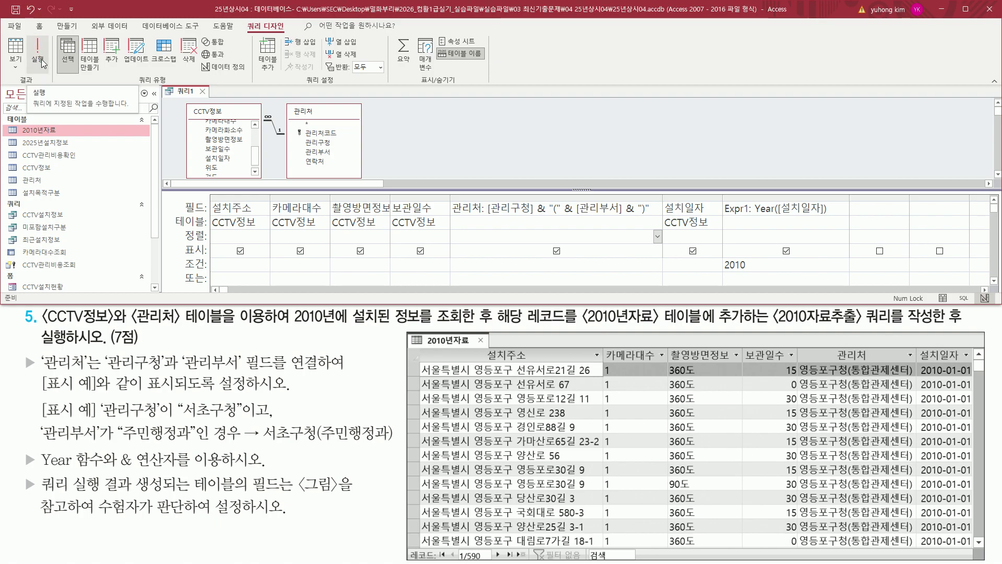
pyautogui.click(42, 58)
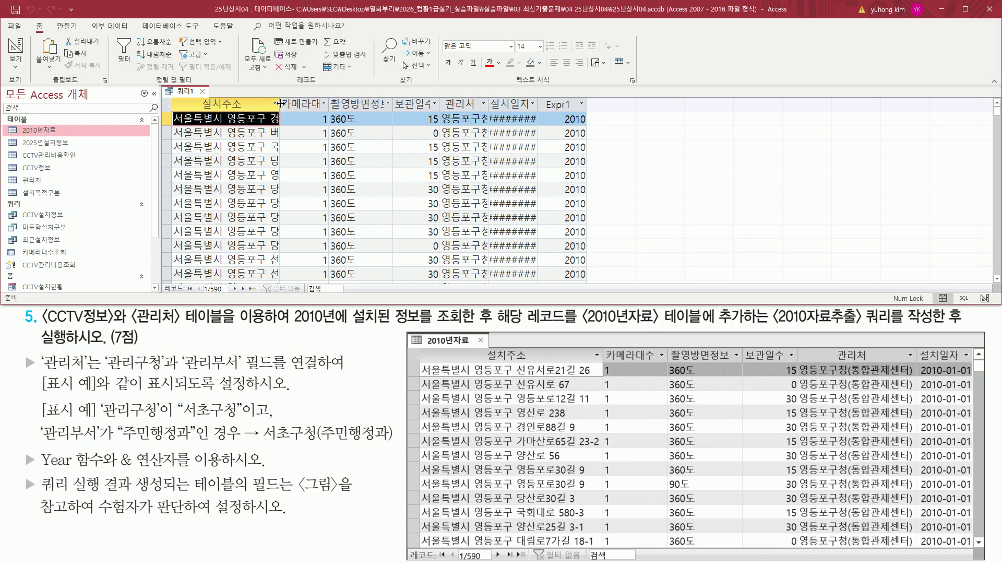
# - Widen the result columns from 설치주소 through 설치일자 so their headings and values fit
pyautogui.moveTo(280, 103); pyautogui.dragTo(367, 105)
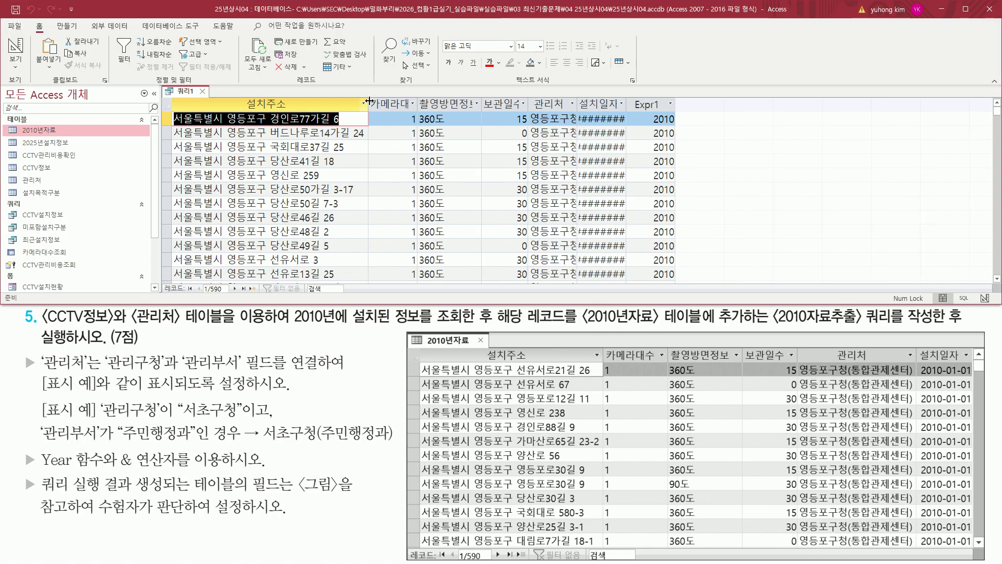
pyautogui.doubleClick(418, 103)
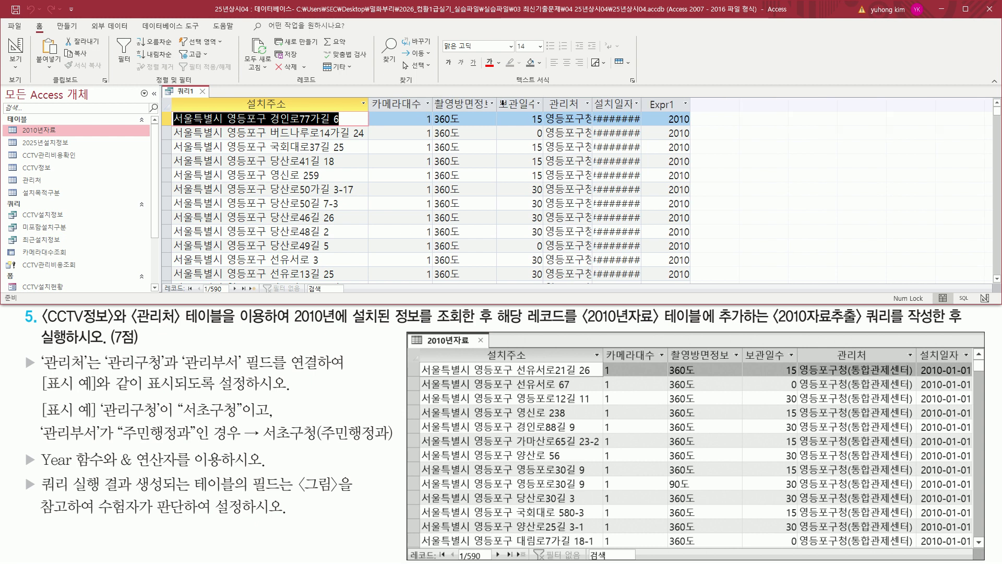
pyautogui.doubleClick(497, 103)
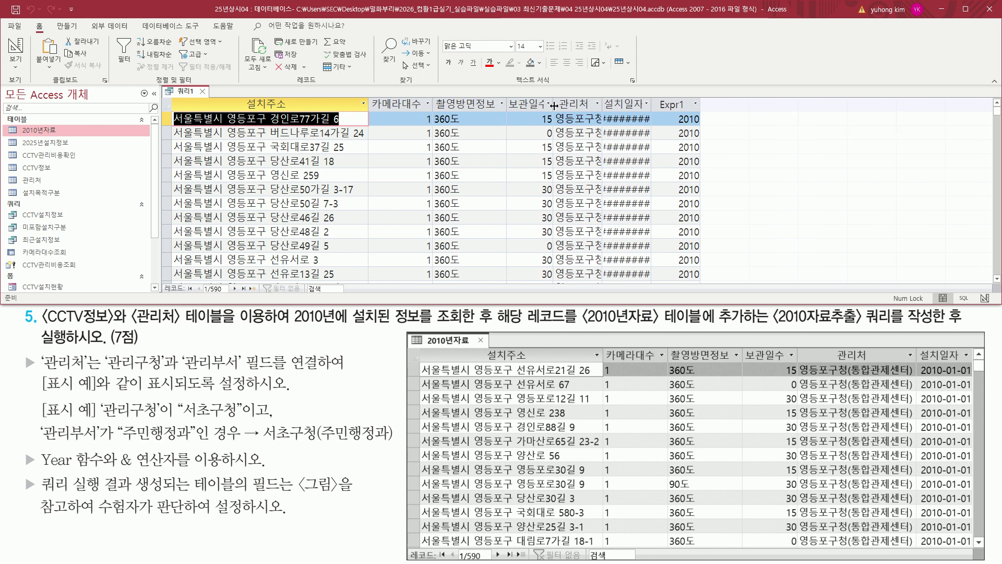
pyautogui.doubleClick(553, 105)
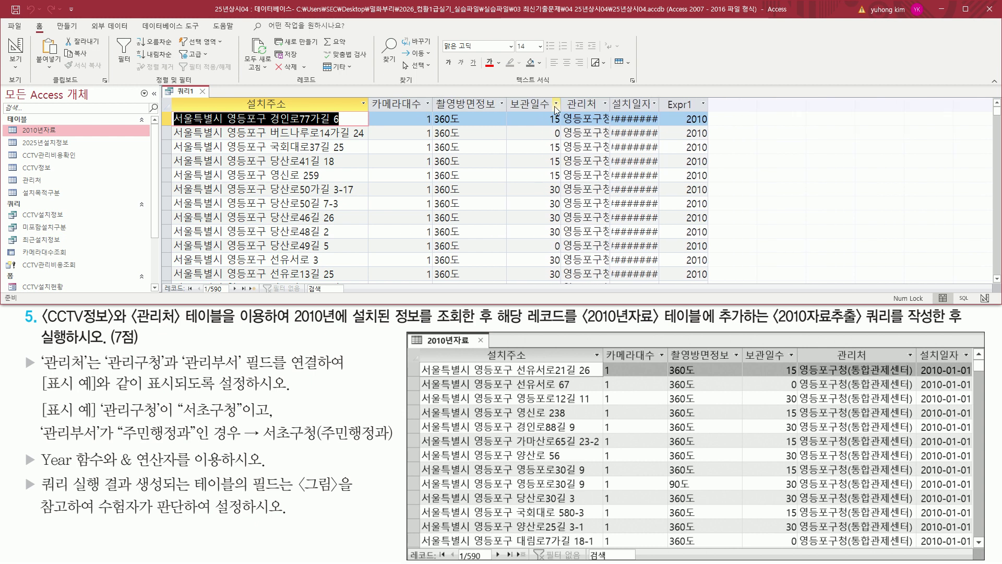
pyautogui.doubleClick(610, 105)
pyautogui.doubleClick(731, 104)
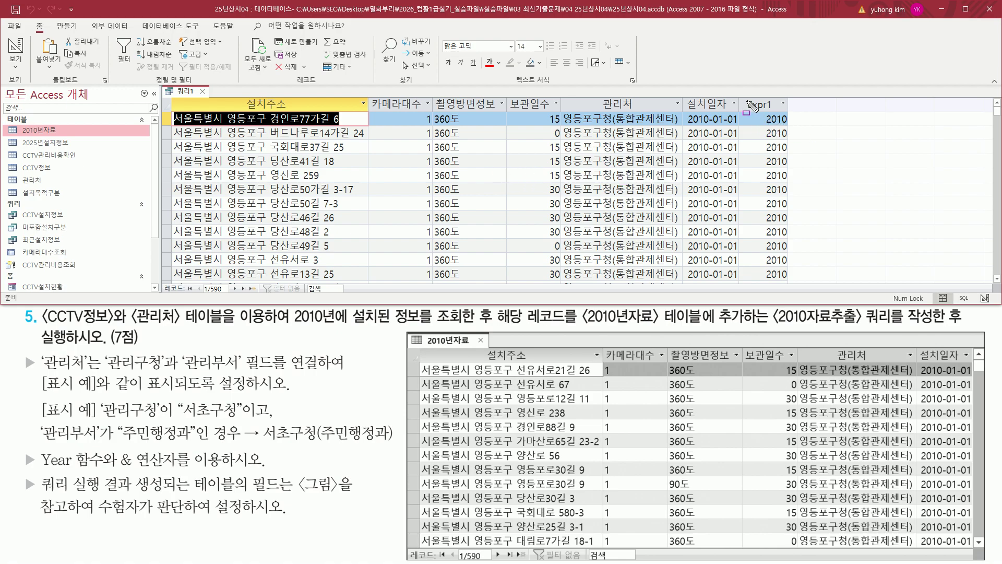
# - Check the year column and the previewed records against the append requirement, and return the query to Design view
pyautogui.moveTo(740, 111); pyautogui.dragTo(781, 98)
pyautogui.moveTo(762, 112)
pyautogui.mouseDown()
pyautogui.moveTo(789, 281)
pyautogui.moveTo(786, 268)
pyautogui.mouseUp()
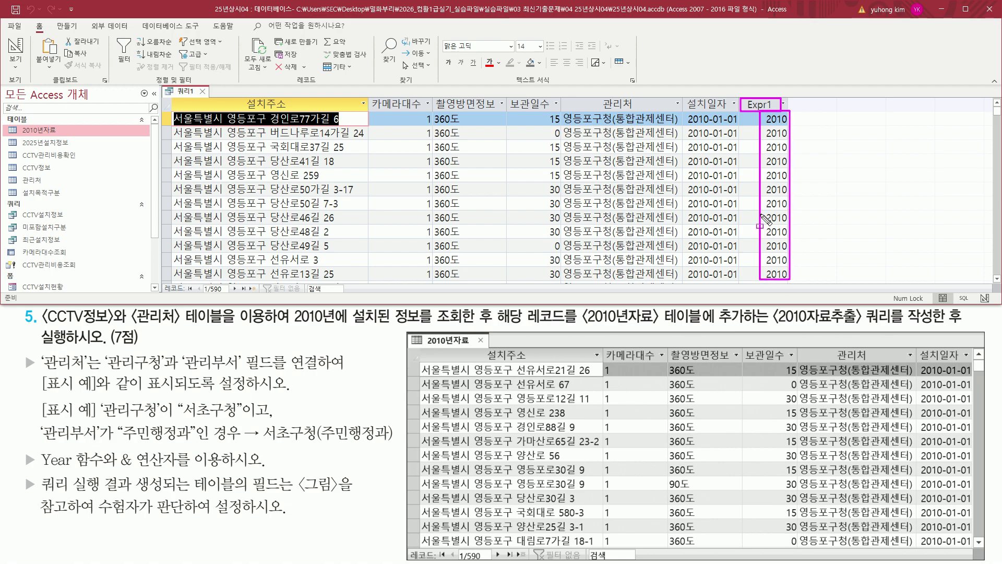
pyautogui.press('Escape')
pyautogui.scroll(-10, 763, 218)
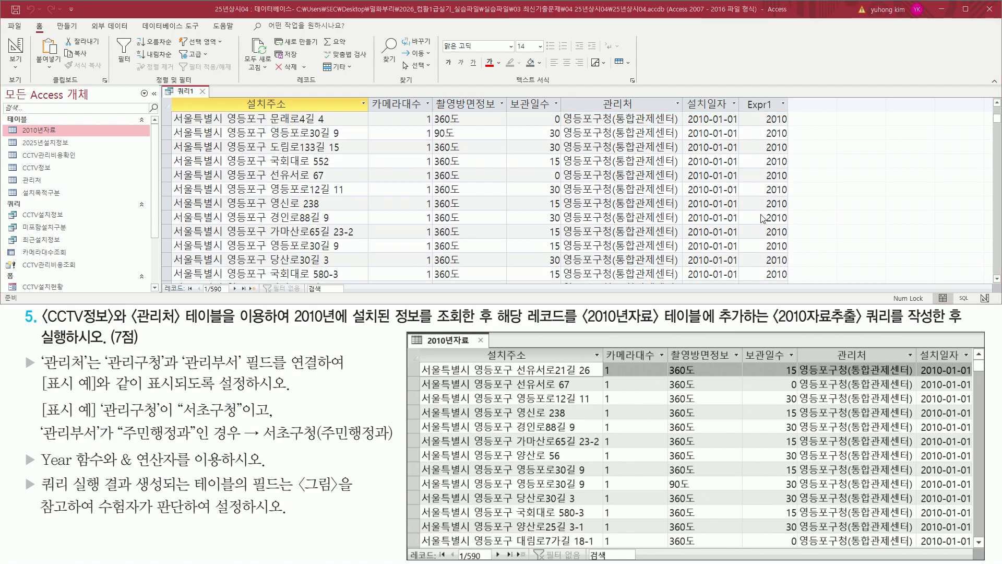
pyautogui.scroll(10, 764, 218)
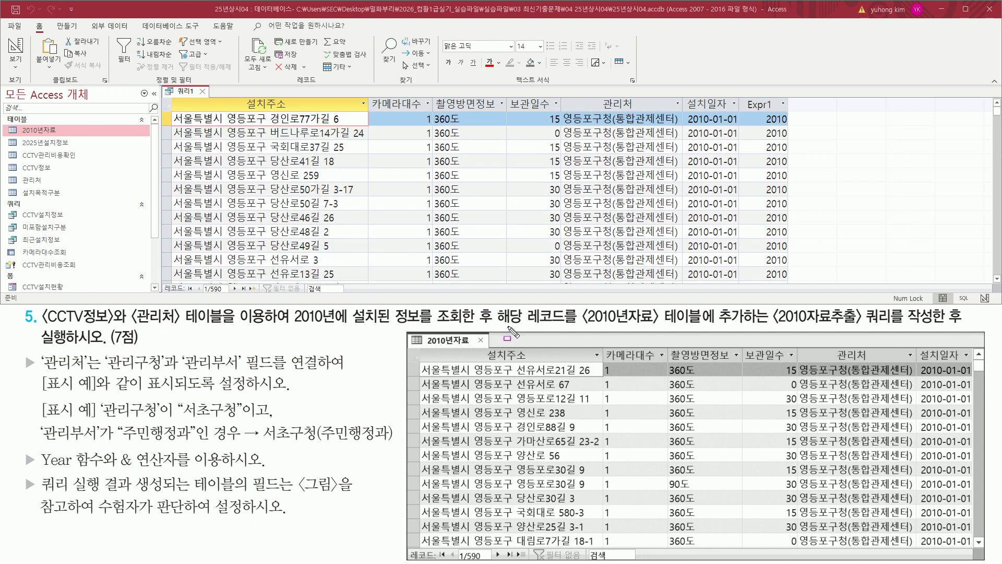
pyautogui.moveTo(495, 327); pyautogui.dragTo(766, 332)
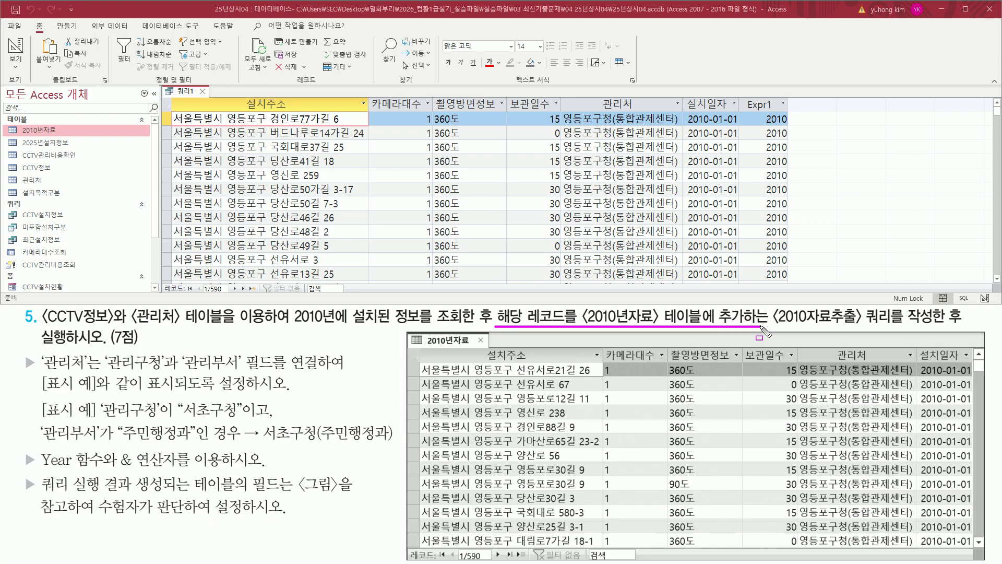
pyautogui.press('Escape')
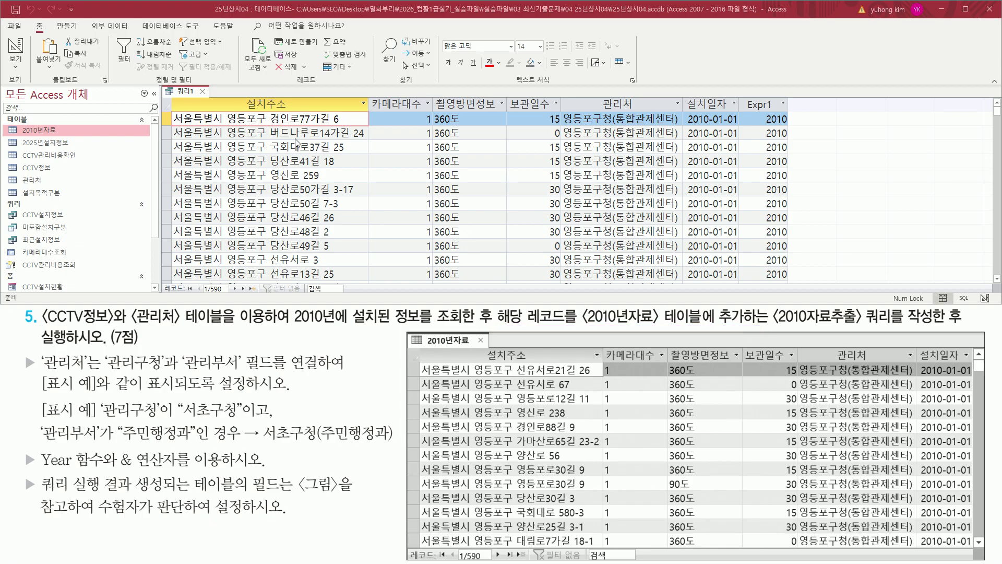
pyautogui.rightClick(180, 93)
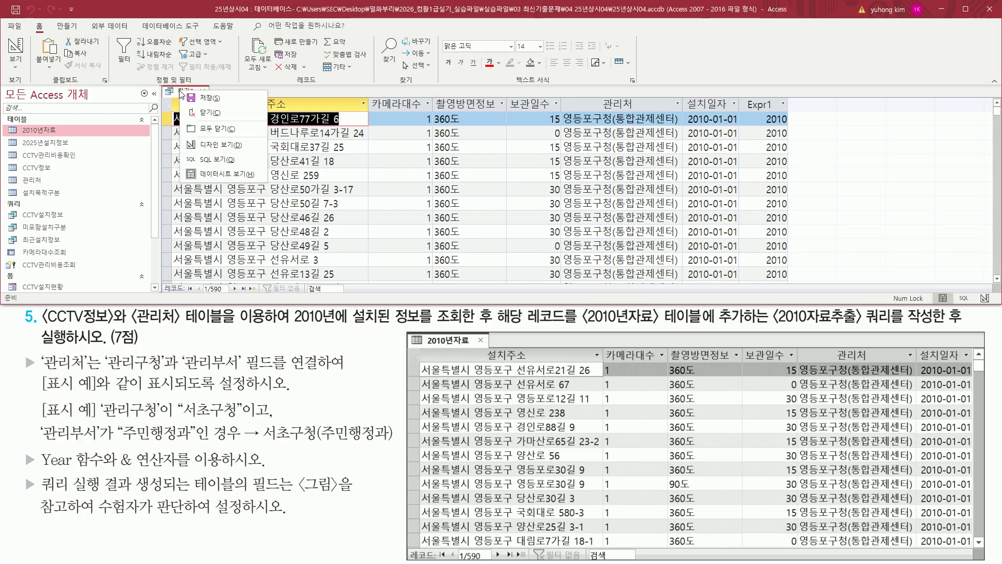
pyautogui.click(215, 146)
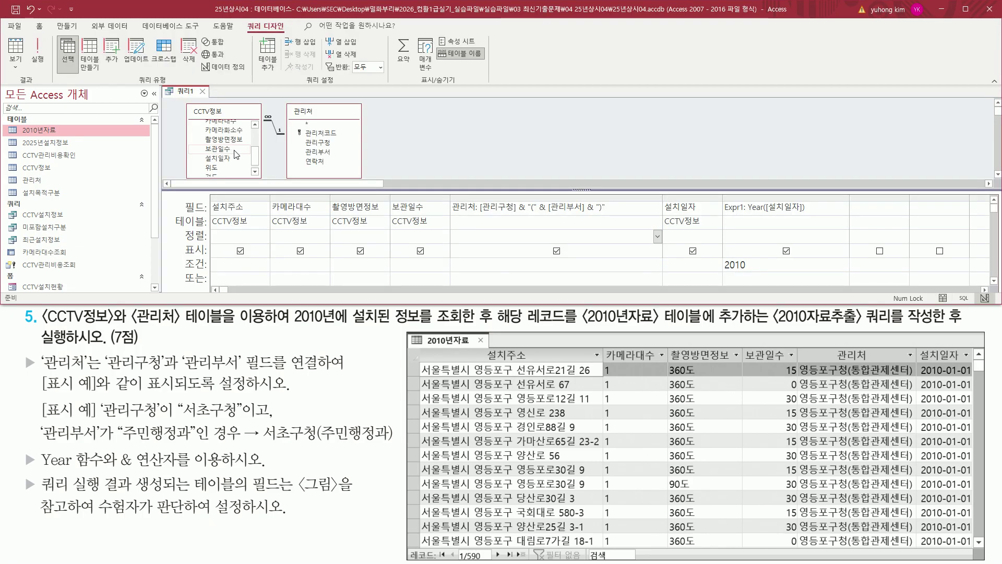
# - Convert the query to an append query that targets the 2010년자료 table in the current database
pyautogui.moveTo(224, 130)
pyautogui.mouseDown()
pyautogui.moveTo(238, 137)
pyautogui.moveTo(137, 80)
pyautogui.moveTo(169, 85)
pyautogui.mouseUp()
pyautogui.moveTo(99, 34); pyautogui.dragTo(123, 69)
pyautogui.press('Escape')
pyautogui.click(112, 53)
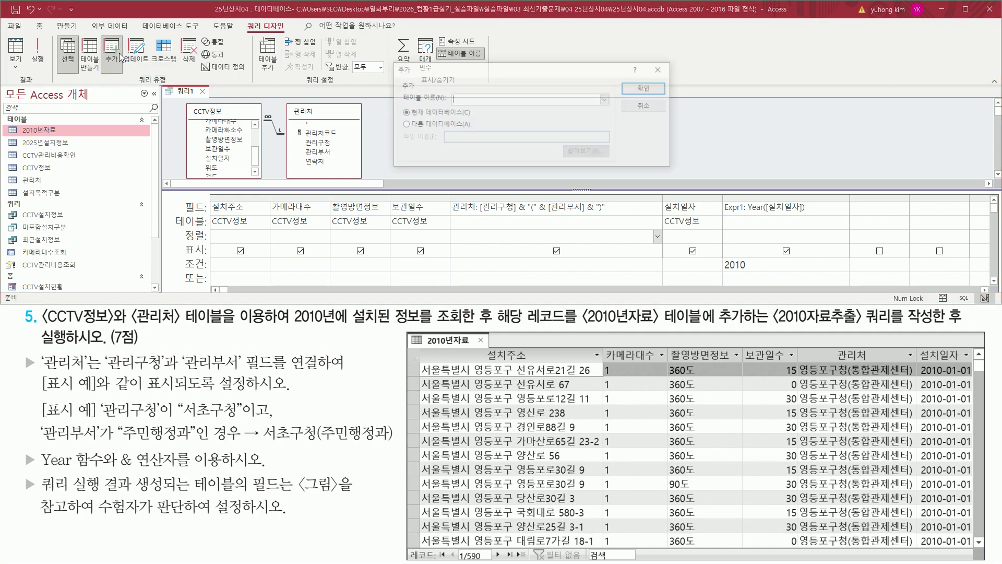
pyautogui.moveTo(395, 89)
pyautogui.mouseDown()
pyautogui.moveTo(456, 106)
pyautogui.moveTo(612, 107)
pyautogui.mouseUp()
pyautogui.press('Escape')
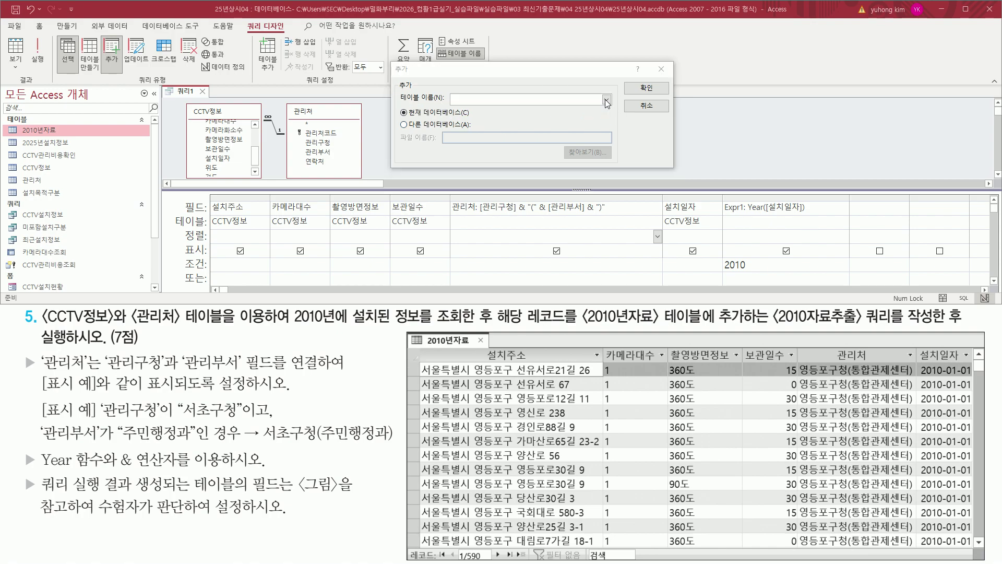
pyautogui.click(606, 99)
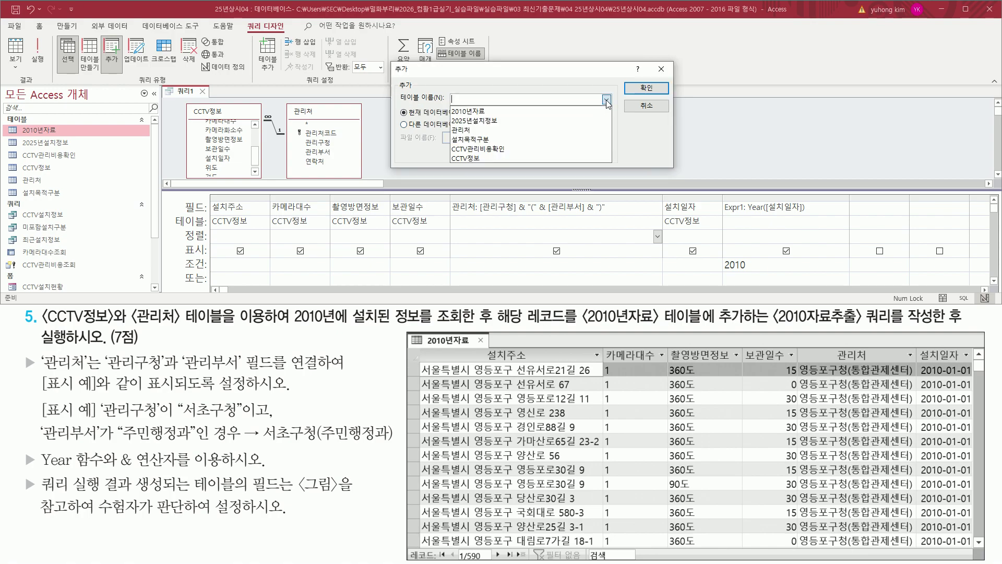
pyautogui.click(565, 108)
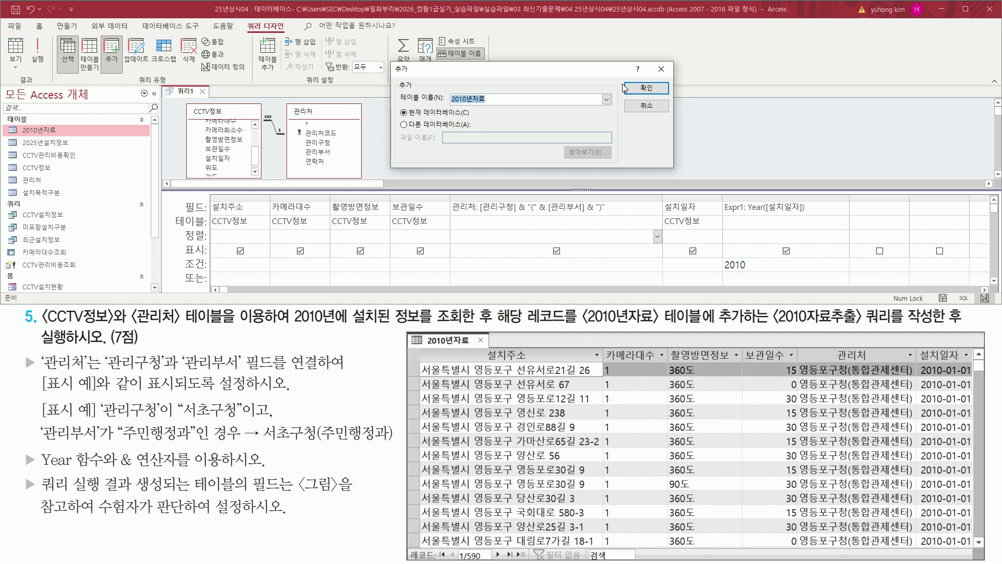
pyautogui.click(646, 88)
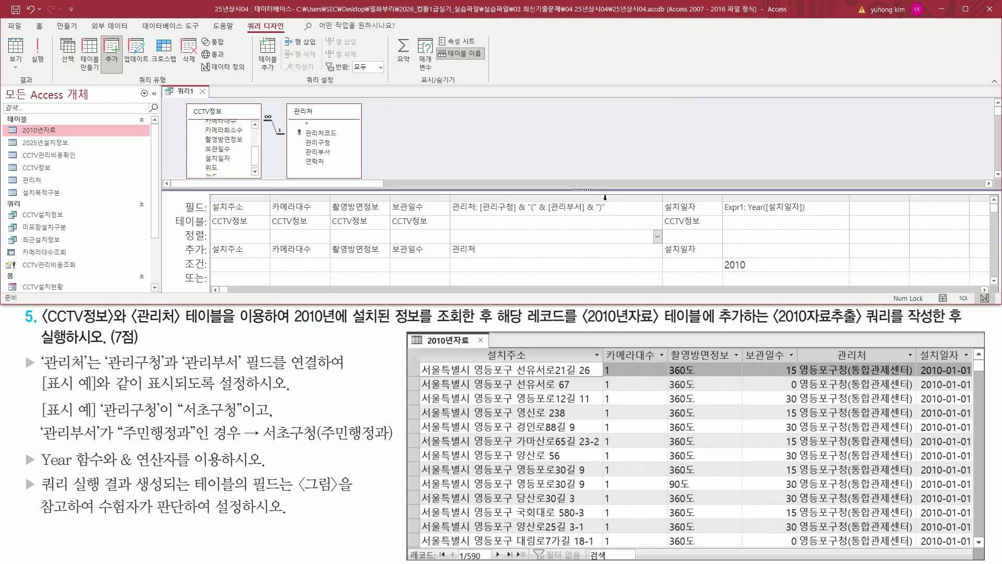
# - Check how the fields 설치주소 through 설치일자, the 관리처 alias and the year column map to destination fields in 2010년자료
pyautogui.moveTo(178, 256)
pyautogui.mouseDown()
pyautogui.moveTo(712, 255)
pyautogui.moveTo(721, 243)
pyautogui.mouseUp()
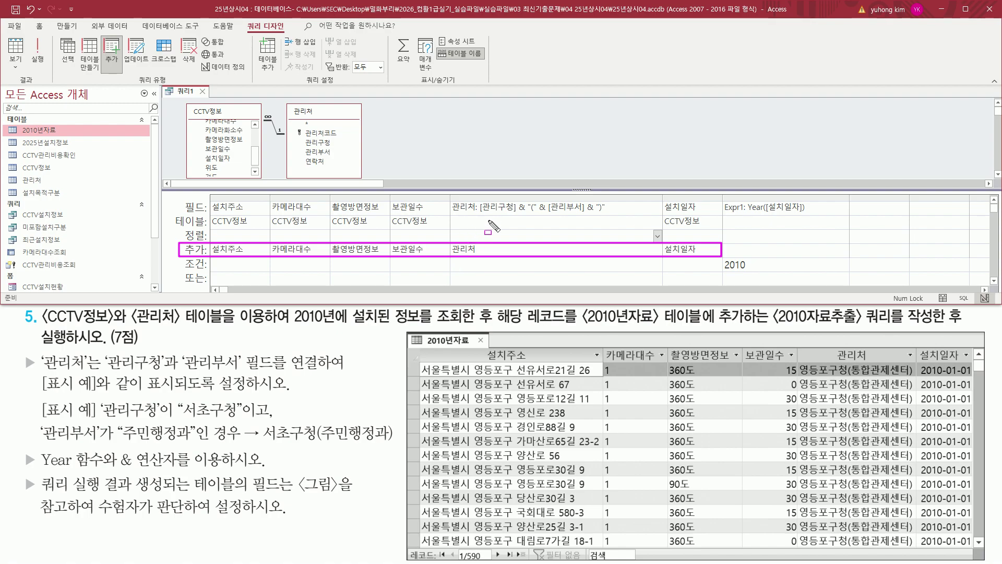
pyautogui.moveTo(482, 215); pyautogui.dragTo(607, 214)
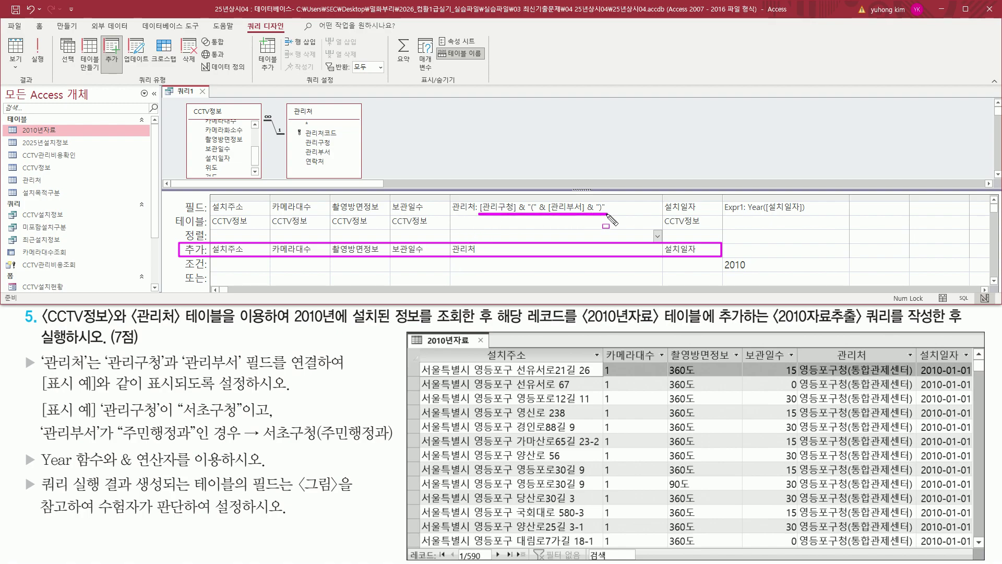
pyautogui.moveTo(450, 200)
pyautogui.mouseDown()
pyautogui.moveTo(477, 214)
pyautogui.moveTo(481, 262)
pyautogui.mouseUp()
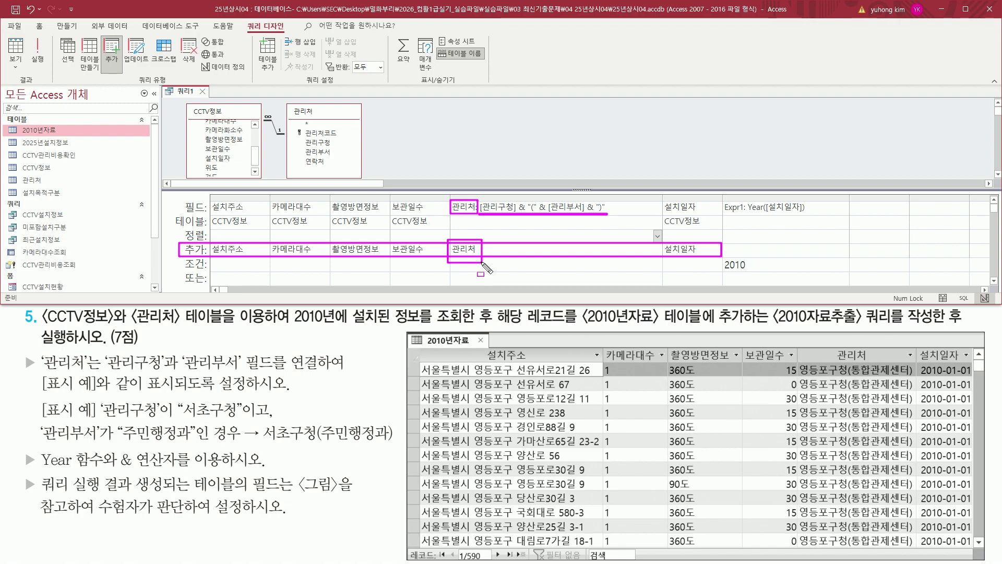
pyautogui.moveTo(17, 122); pyautogui.dragTo(69, 135)
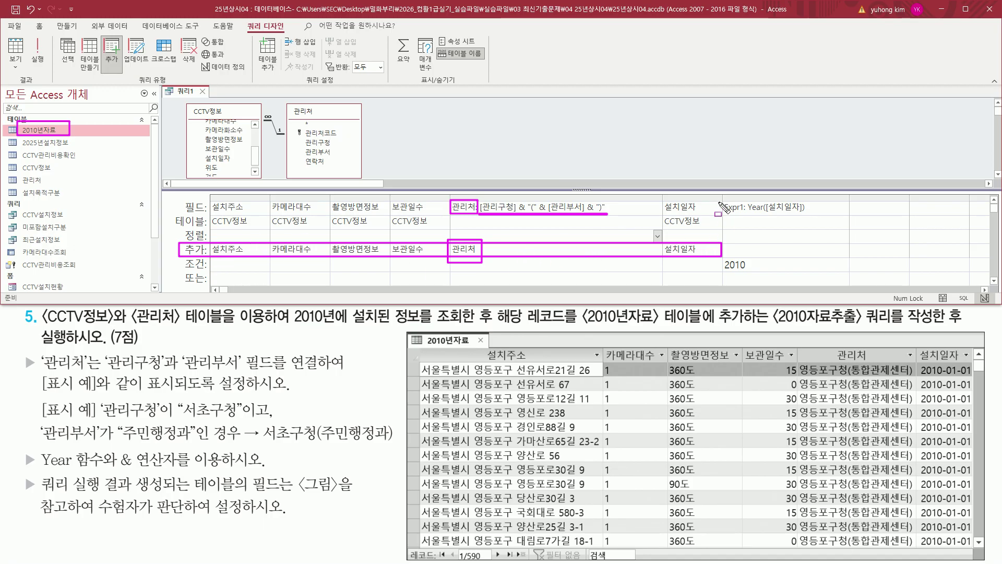
pyautogui.moveTo(721, 196)
pyautogui.mouseDown()
pyautogui.moveTo(731, 249)
pyautogui.moveTo(821, 275)
pyautogui.mouseUp()
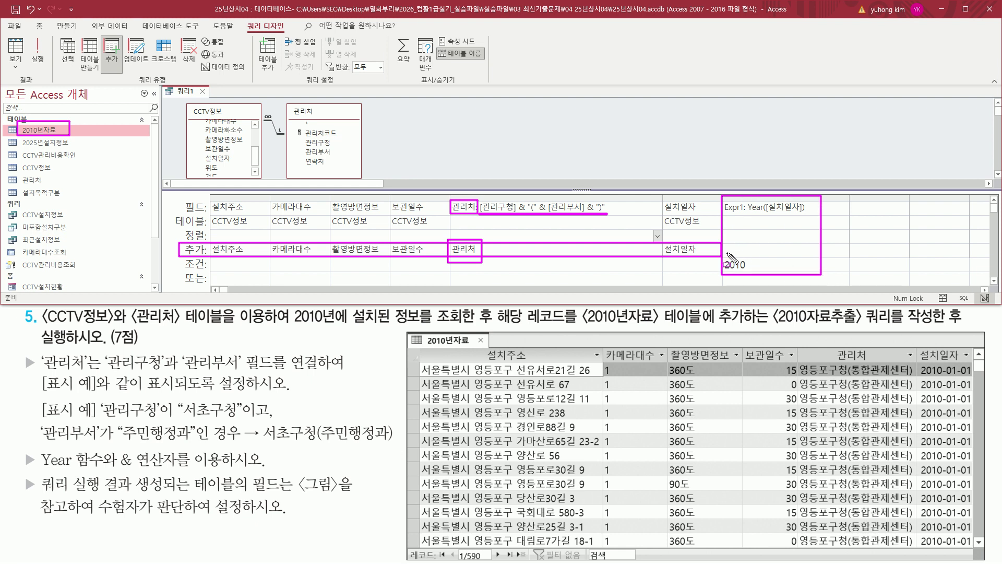
pyautogui.moveTo(725, 249); pyautogui.dragTo(793, 246)
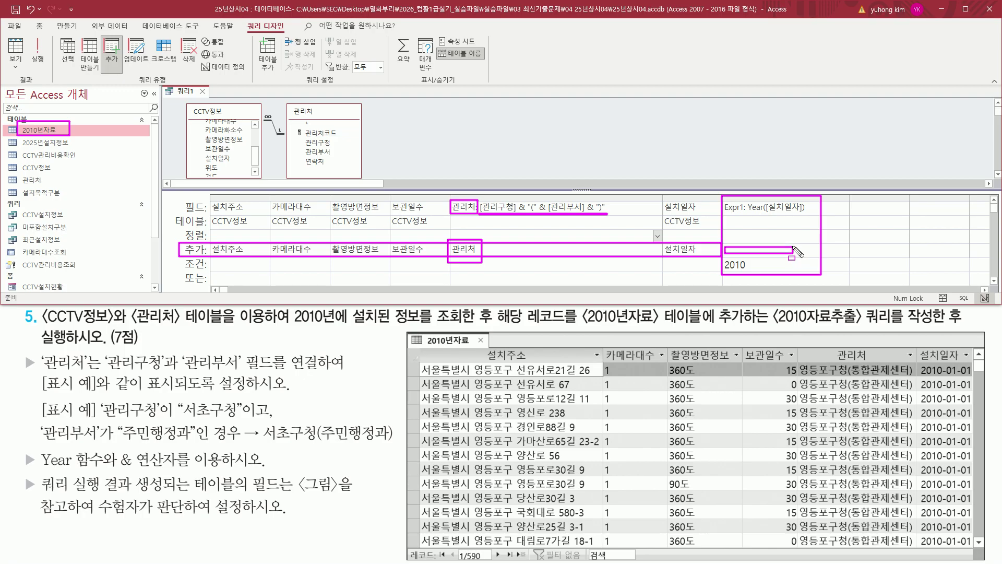
pyautogui.press('Escape')
pyautogui.hotkey('ctrl', '2')
pyautogui.moveTo(726, 190)
pyautogui.mouseDown()
pyautogui.moveTo(338, 274)
pyautogui.moveTo(176, 274)
pyautogui.mouseUp()
pyautogui.moveTo(205, 197)
pyautogui.mouseDown()
pyautogui.moveTo(501, 236)
pyautogui.moveTo(726, 250)
pyautogui.moveTo(716, 240)
pyautogui.mouseUp()
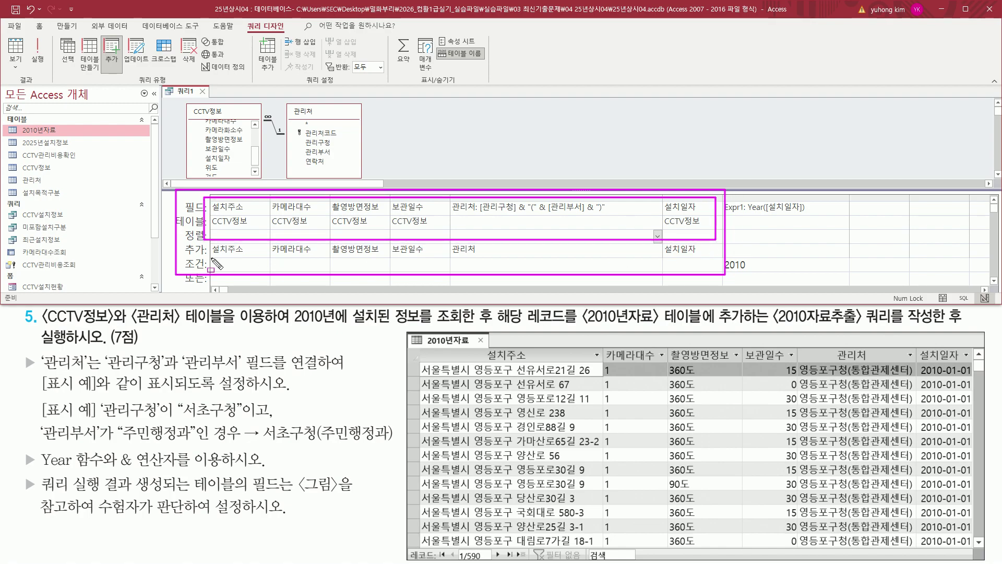
pyautogui.moveTo(22, 135)
pyautogui.mouseDown()
pyautogui.moveTo(63, 135)
pyautogui.moveTo(22, 125)
pyautogui.mouseUp()
pyautogui.moveTo(209, 254); pyautogui.dragTo(698, 255)
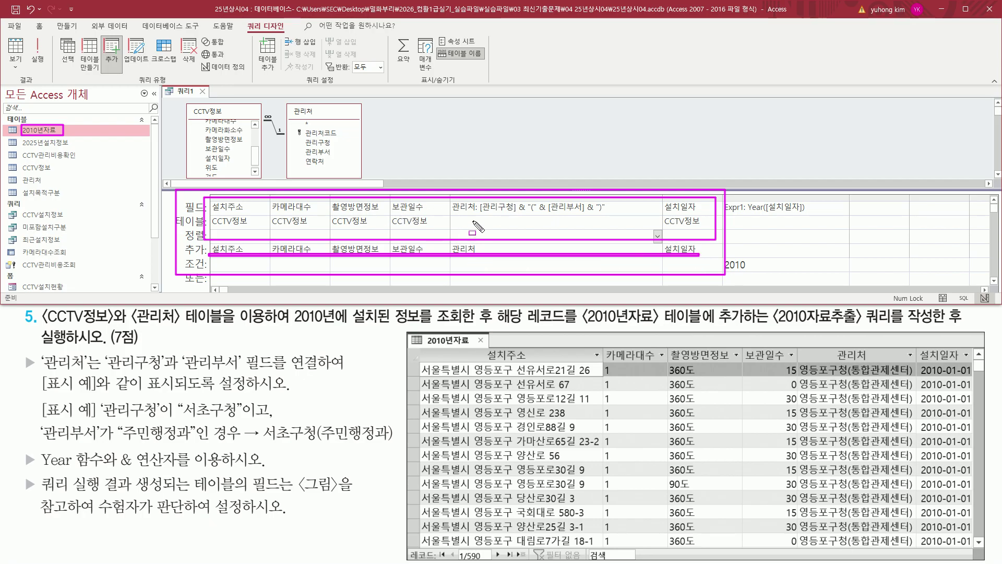
pyautogui.press('Escape')
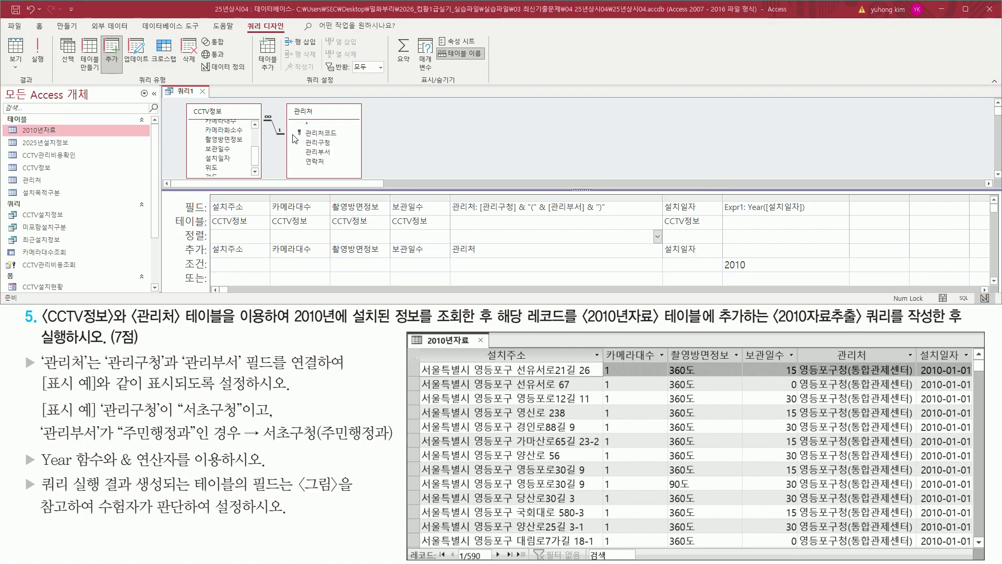
# - Run the append query, compare the row count with the task's figure, and confirm adding the rows to 2010년자료
pyautogui.click(33, 41)
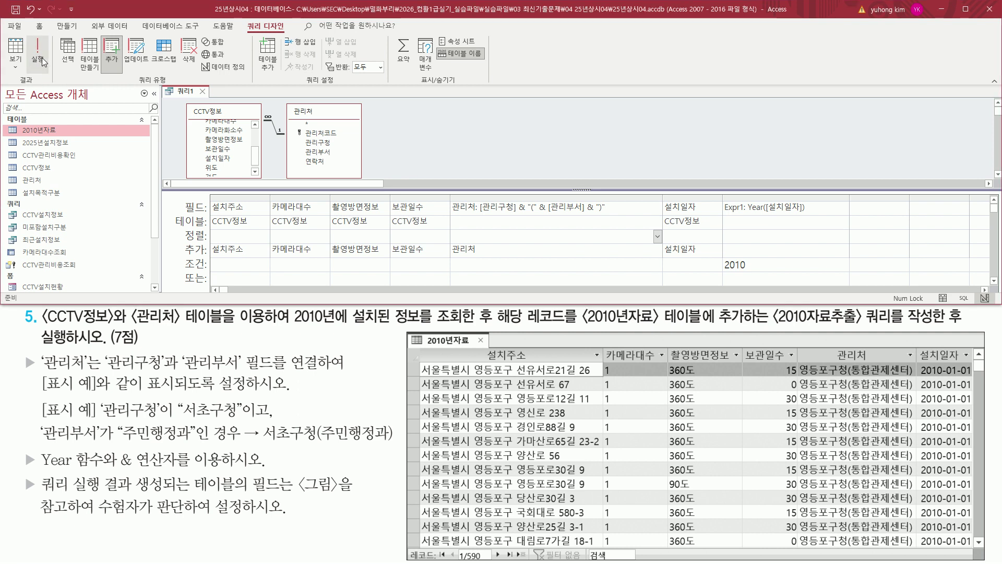
pyautogui.moveTo(503, 266); pyautogui.dragTo(518, 117)
pyautogui.hotkey('ctrl', '2')
pyautogui.moveTo(441, 141); pyautogui.dragTo(512, 128)
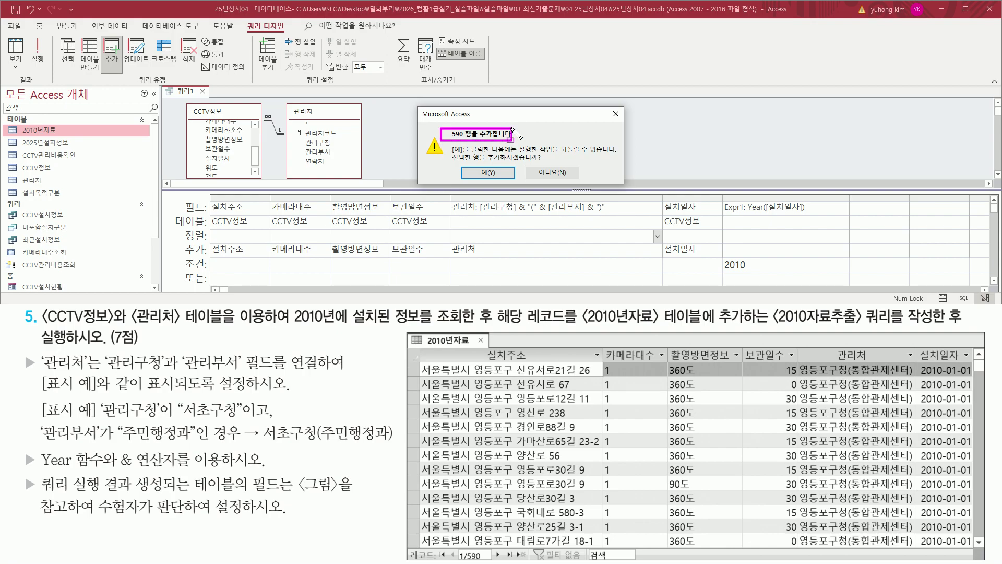
pyautogui.moveTo(452, 162); pyautogui.dragTo(533, 163)
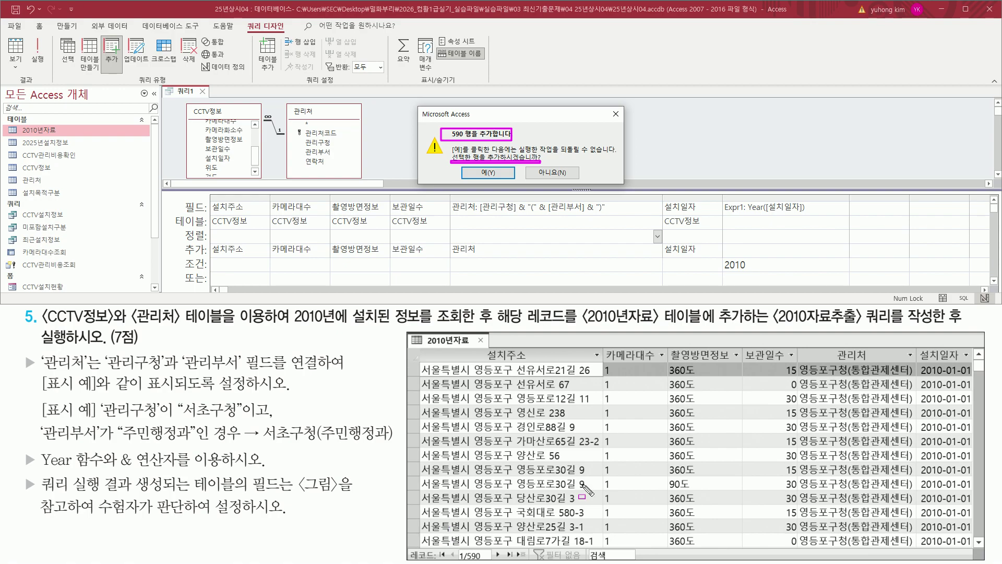
pyautogui.moveTo(403, 544); pyautogui.dragTo(508, 561)
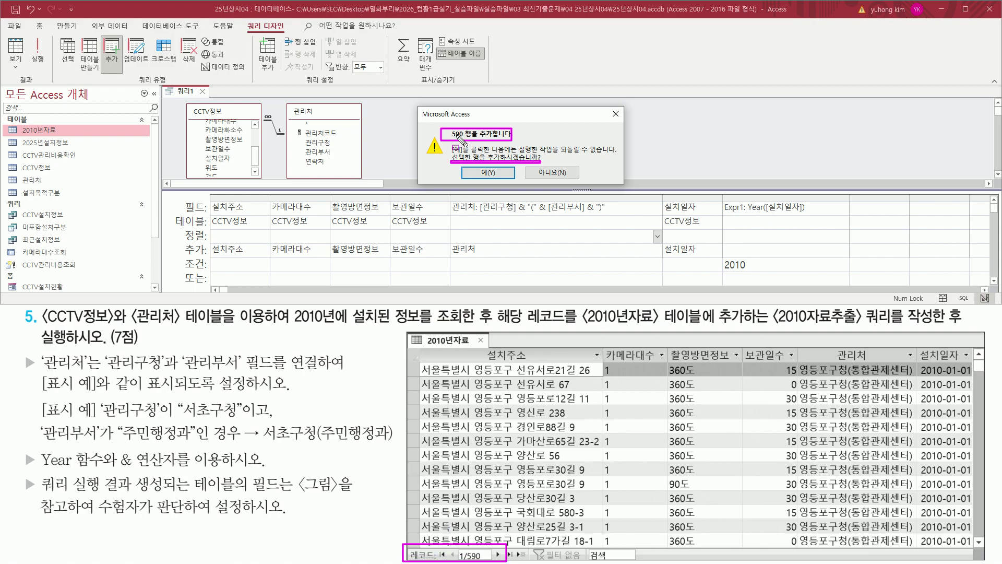
pyautogui.moveTo(478, 166); pyautogui.dragTo(504, 184)
pyautogui.press('Escape')
pyautogui.click(488, 172)
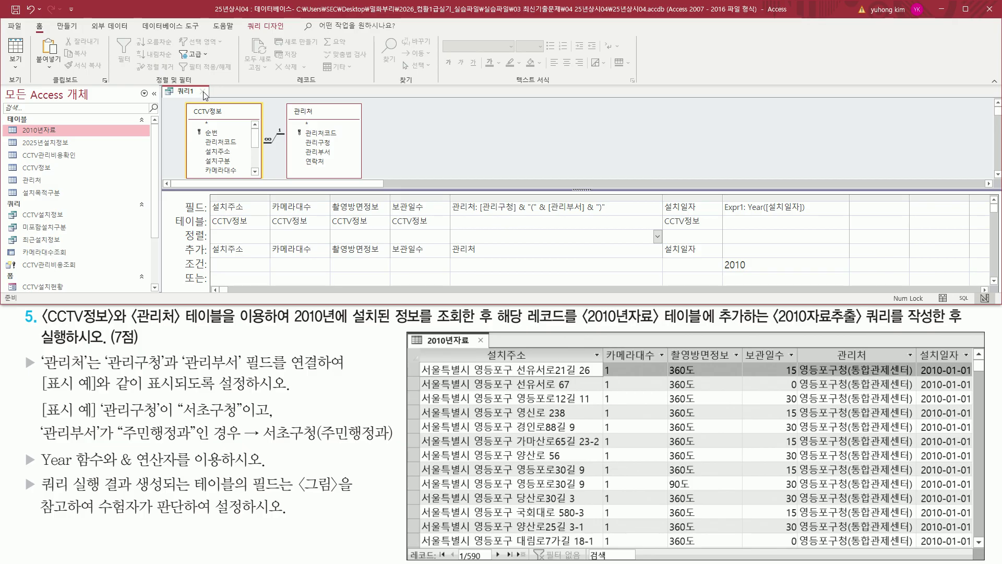
# - Close the append query and save it as 2010자료추출
pyautogui.click(203, 92)
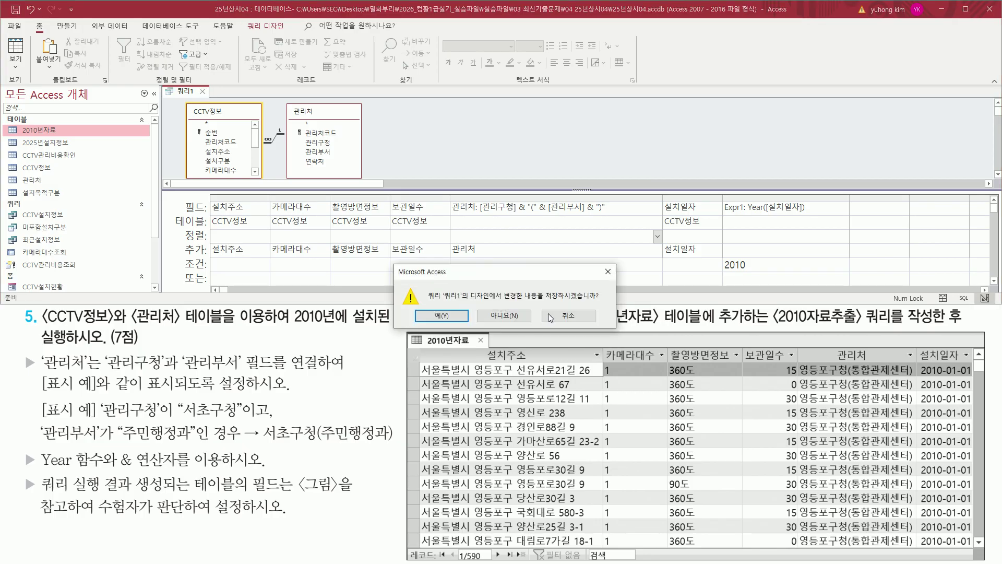
pyautogui.moveTo(542, 302); pyautogui.dragTo(598, 301)
pyautogui.moveTo(426, 313); pyautogui.dragTo(468, 328)
pyautogui.press('Return')
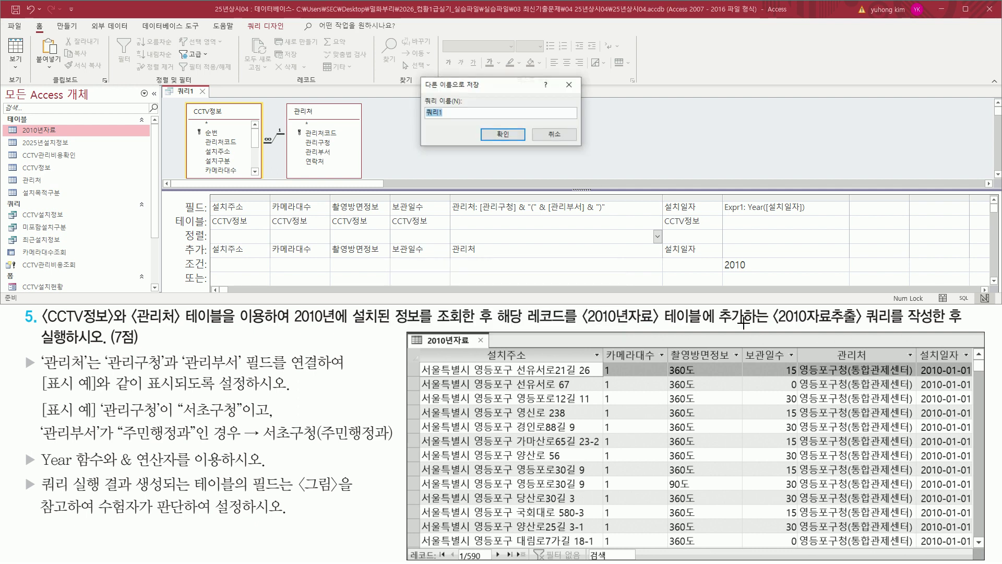
pyautogui.moveTo(770, 325); pyautogui.dragTo(947, 325)
pyautogui.press('Escape')
pyautogui.write('2010자료추출')
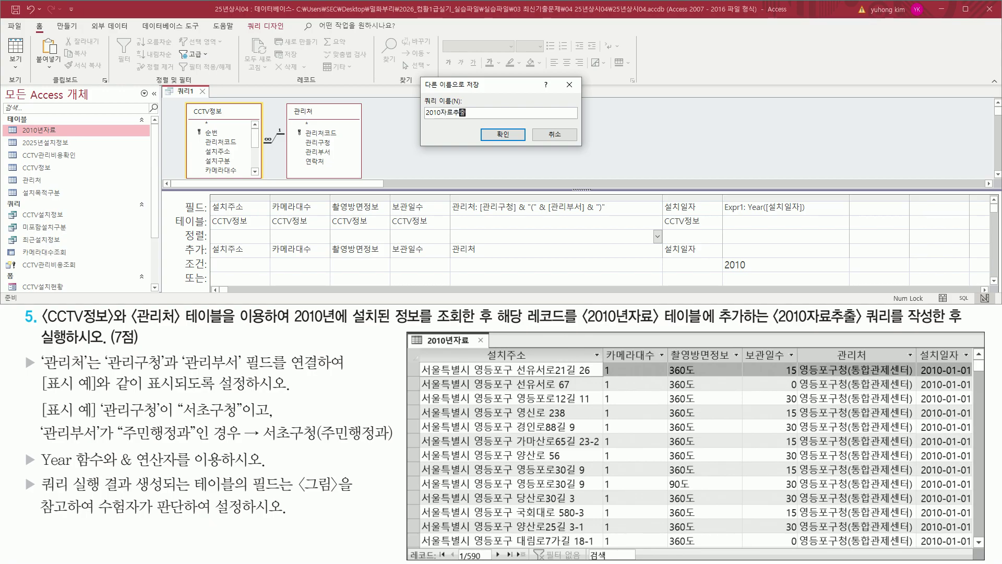
pyautogui.moveTo(428, 121)
pyautogui.mouseDown()
pyautogui.moveTo(466, 121)
pyautogui.moveTo(522, 142)
pyautogui.mouseUp()
pyautogui.click(504, 135)
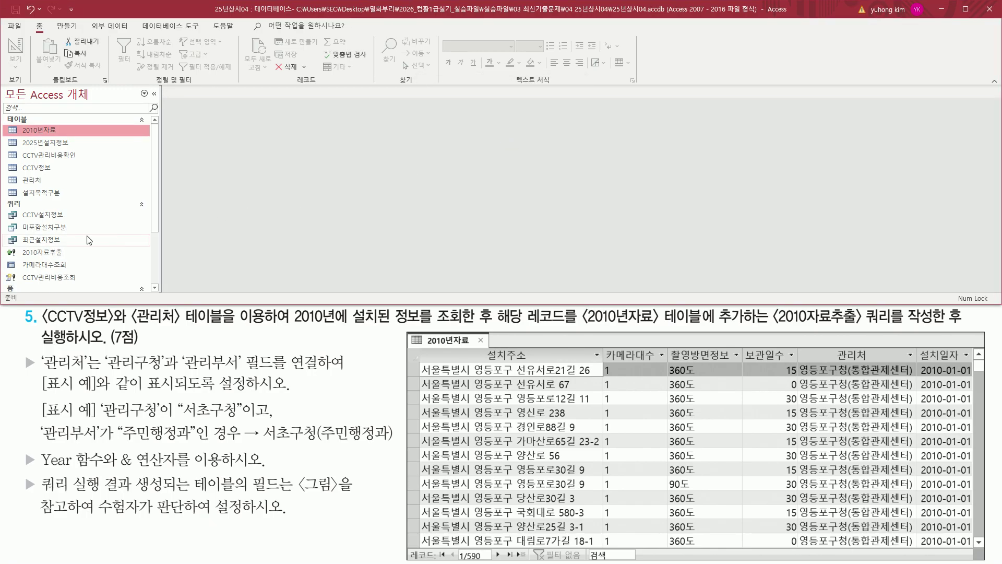
# - Open the 2010년자료 table, compare its record count and field headings with the task's figure, and close the table
pyautogui.moveTo(14, 121); pyautogui.dragTo(81, 139)
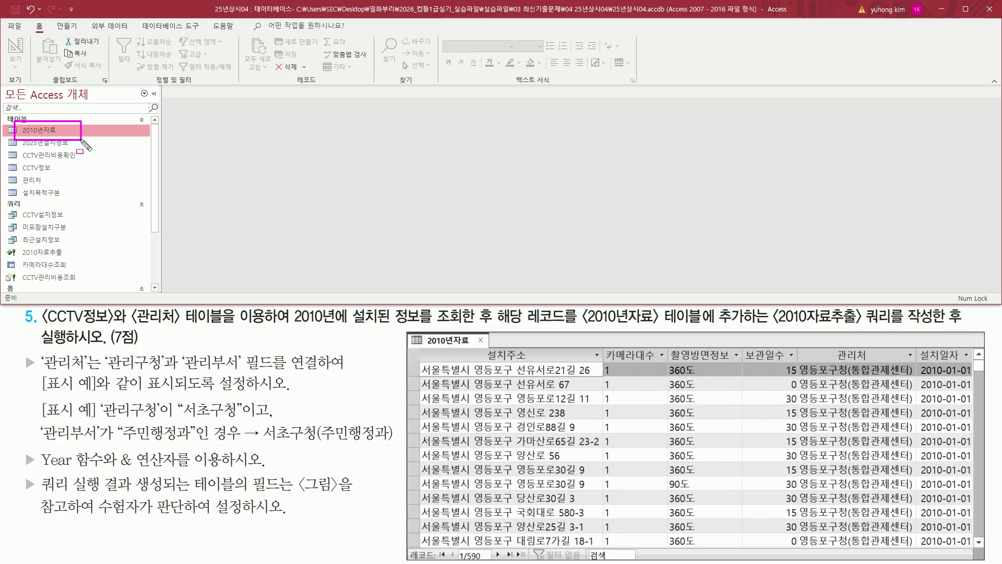
pyautogui.doubleClick(36, 129)
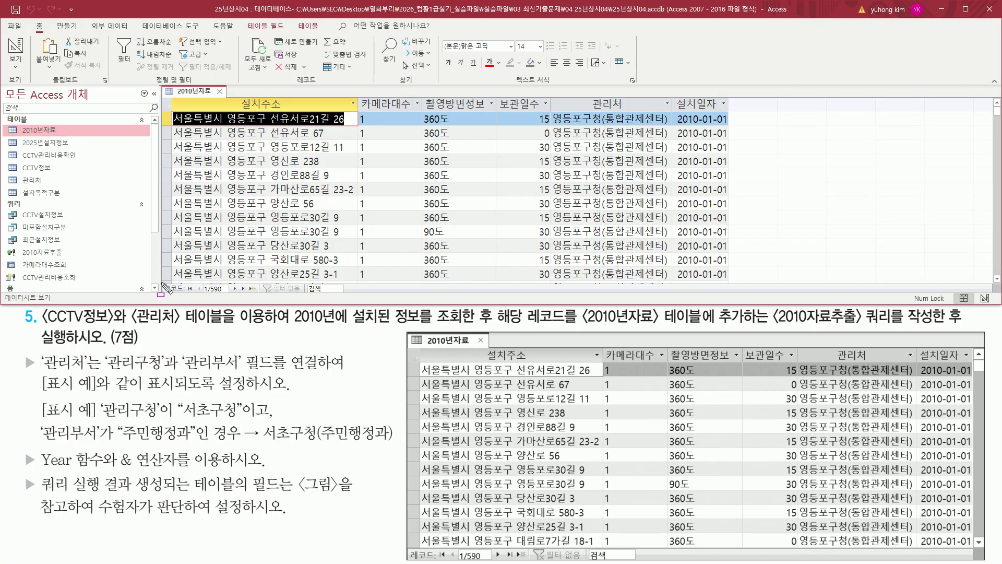
pyautogui.moveTo(161, 282); pyautogui.dragTo(257, 298)
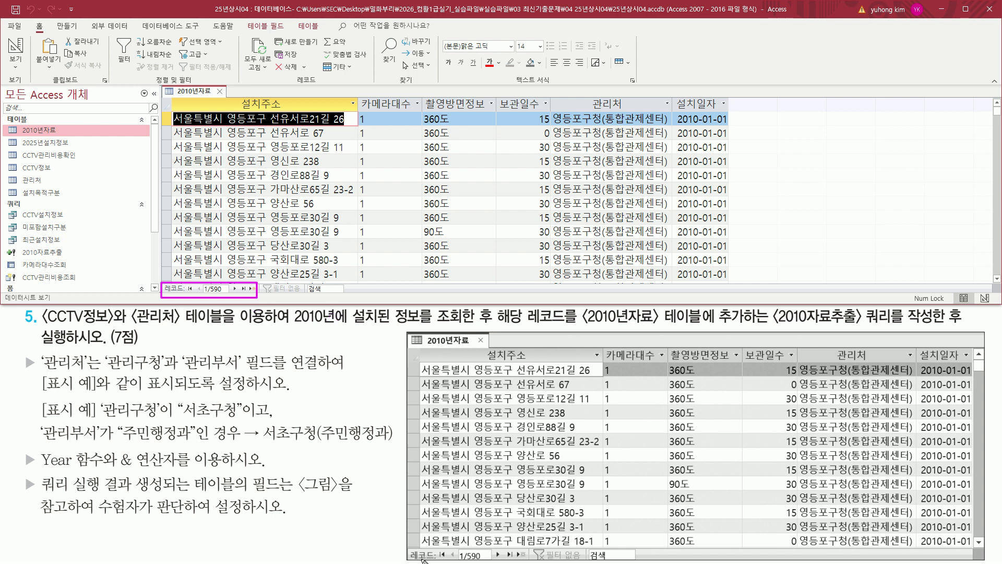
pyautogui.moveTo(410, 548); pyautogui.dragTo(524, 561)
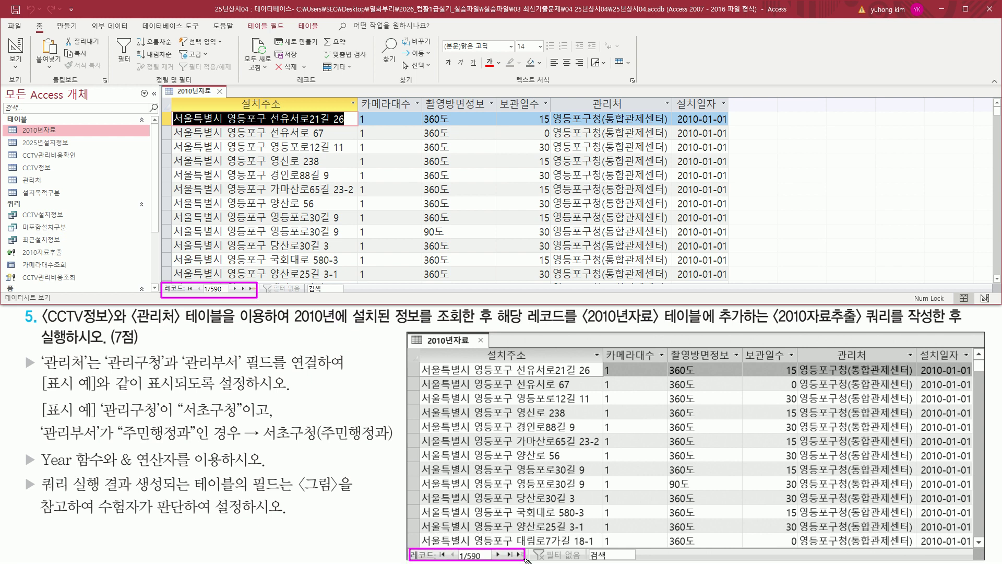
pyautogui.moveTo(174, 99)
pyautogui.mouseDown()
pyautogui.moveTo(632, 123)
pyautogui.moveTo(730, 109)
pyautogui.mouseUp()
pyautogui.moveTo(418, 347); pyautogui.dragTo(575, 367)
pyautogui.moveTo(665, 371); pyautogui.dragTo(982, 360)
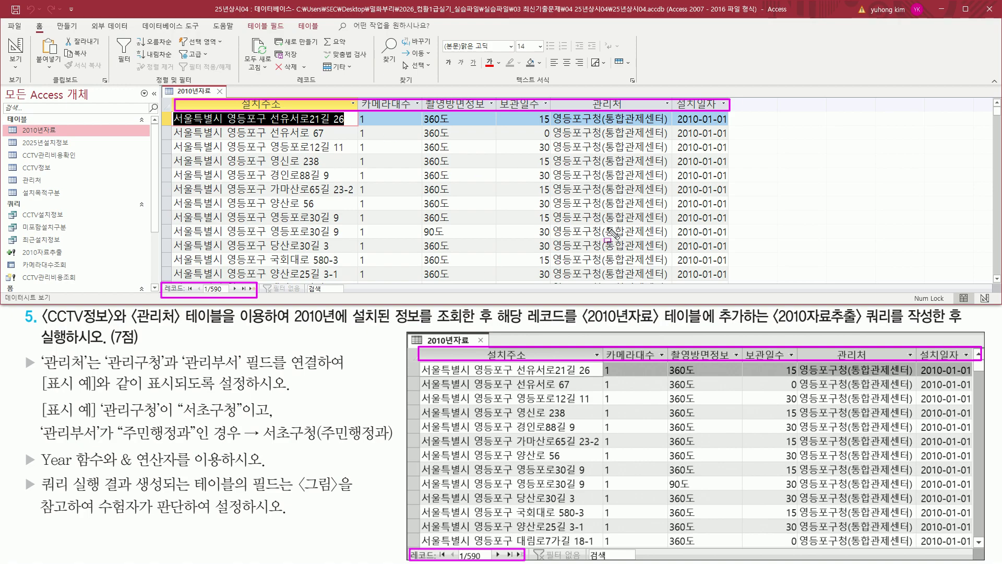
pyautogui.moveTo(214, 86); pyautogui.dragTo(226, 98)
pyautogui.click(220, 91)
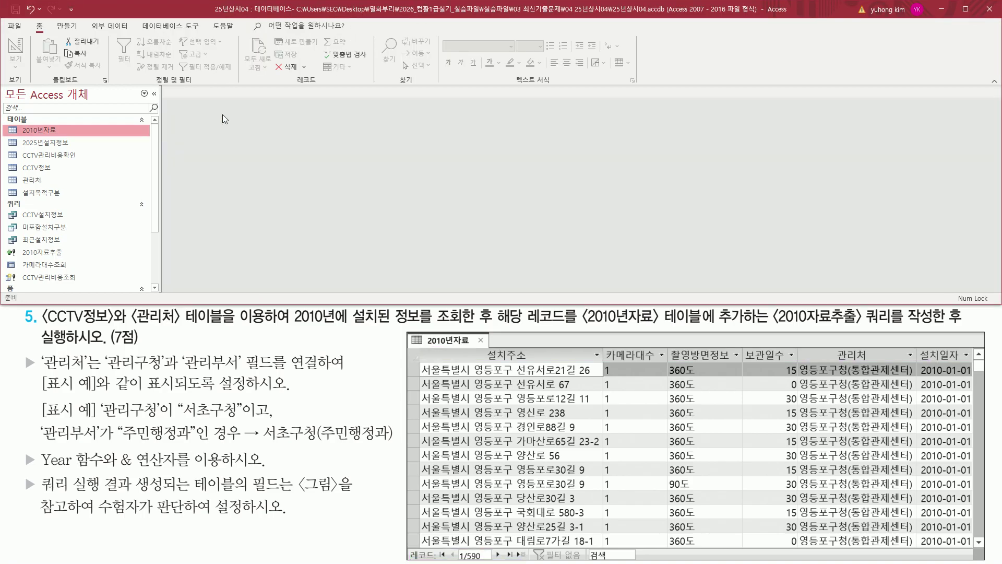